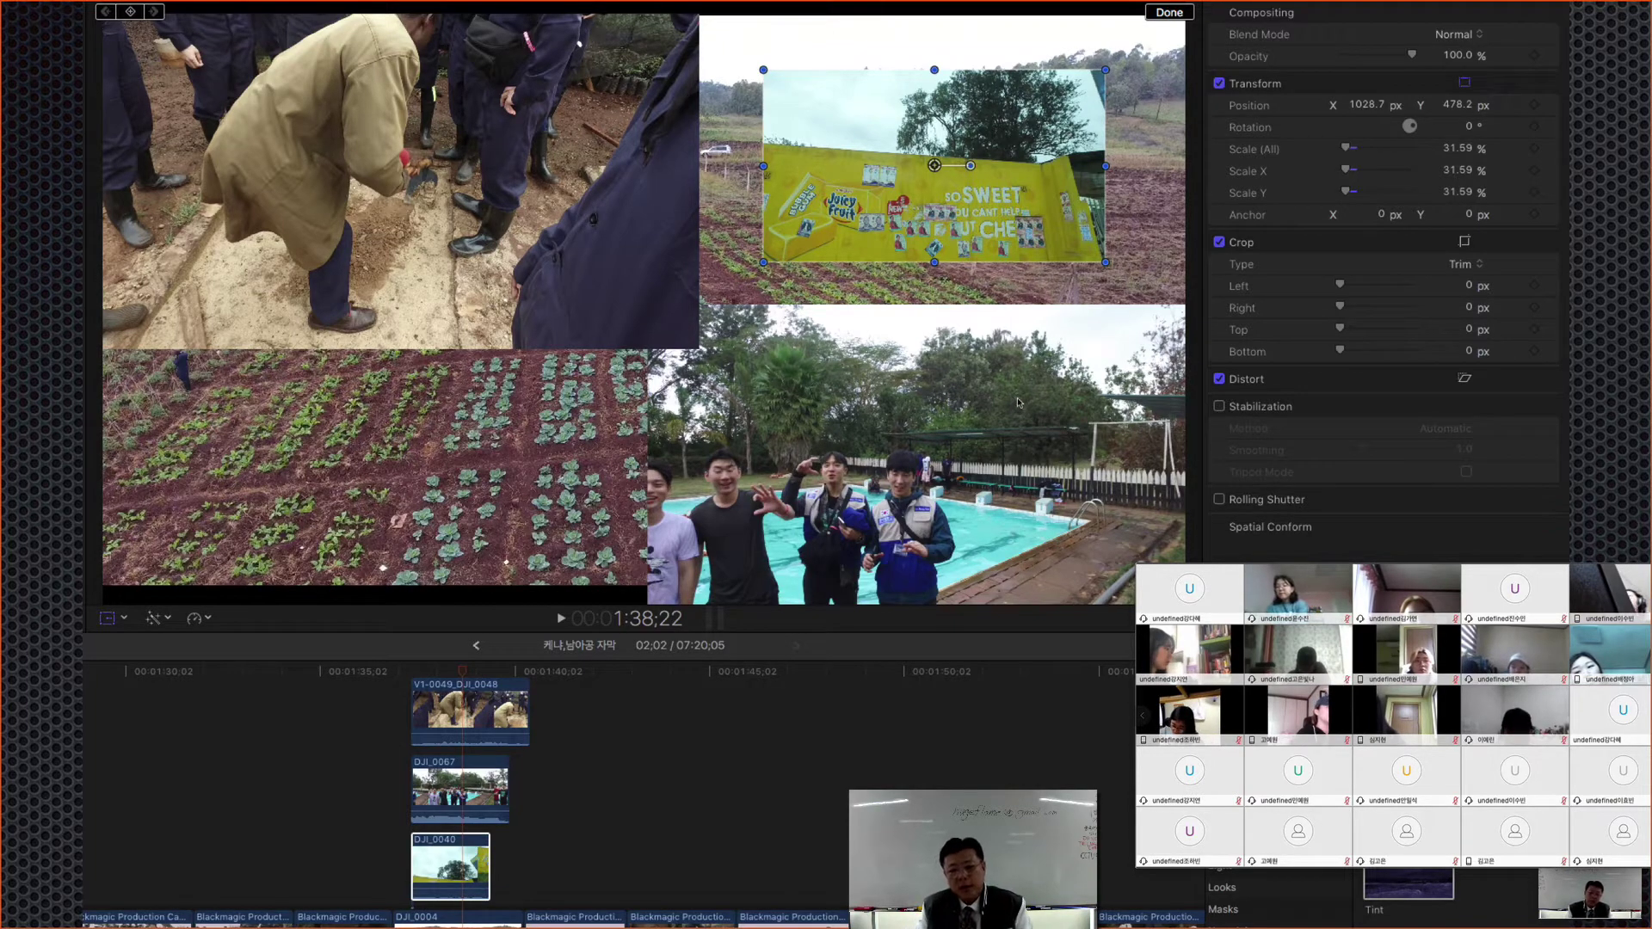
{"action": "key", "text": "Right"}
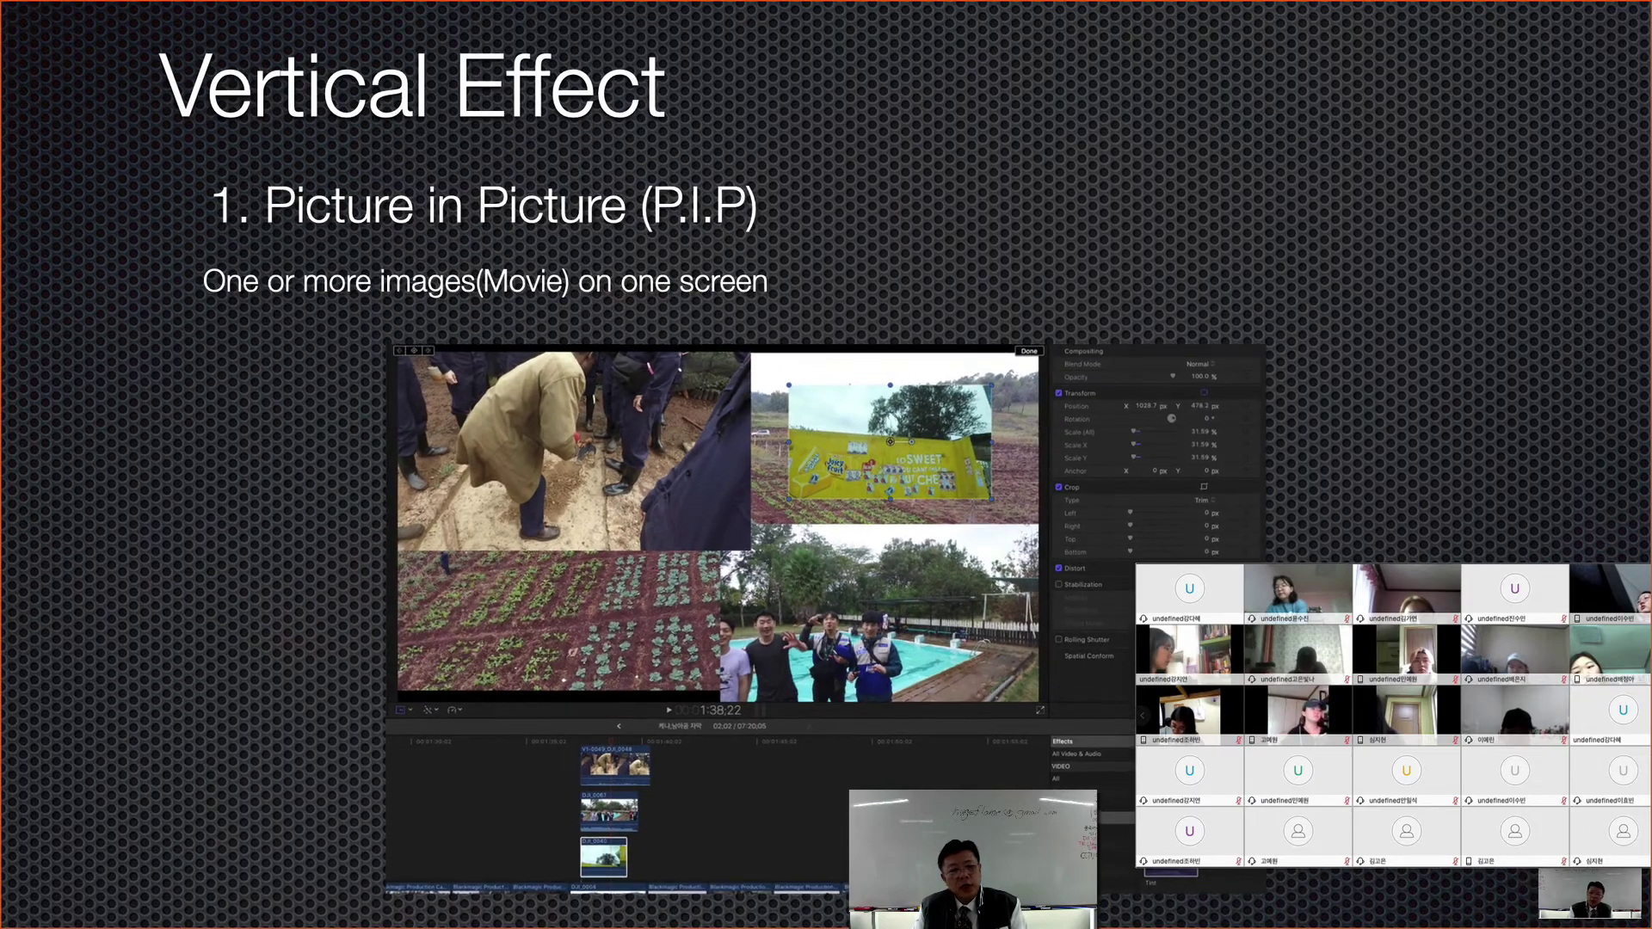
{"action": "key", "text": "Right"}
{"action": "key", "text": "Right"}
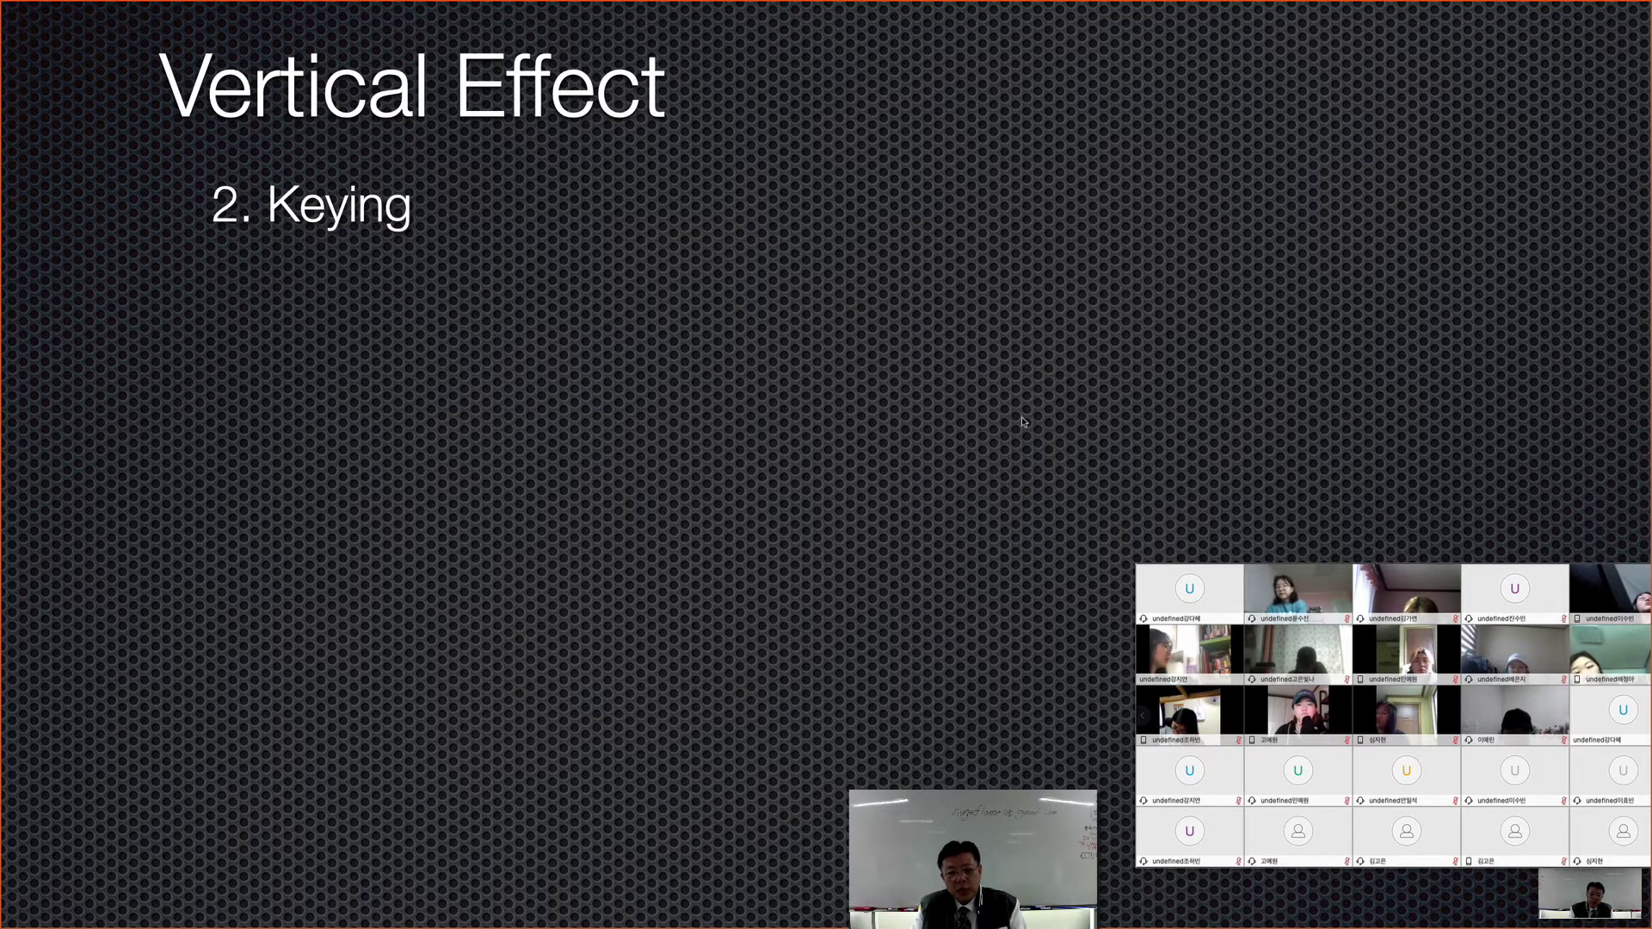
{"action": "key", "text": "Right"}
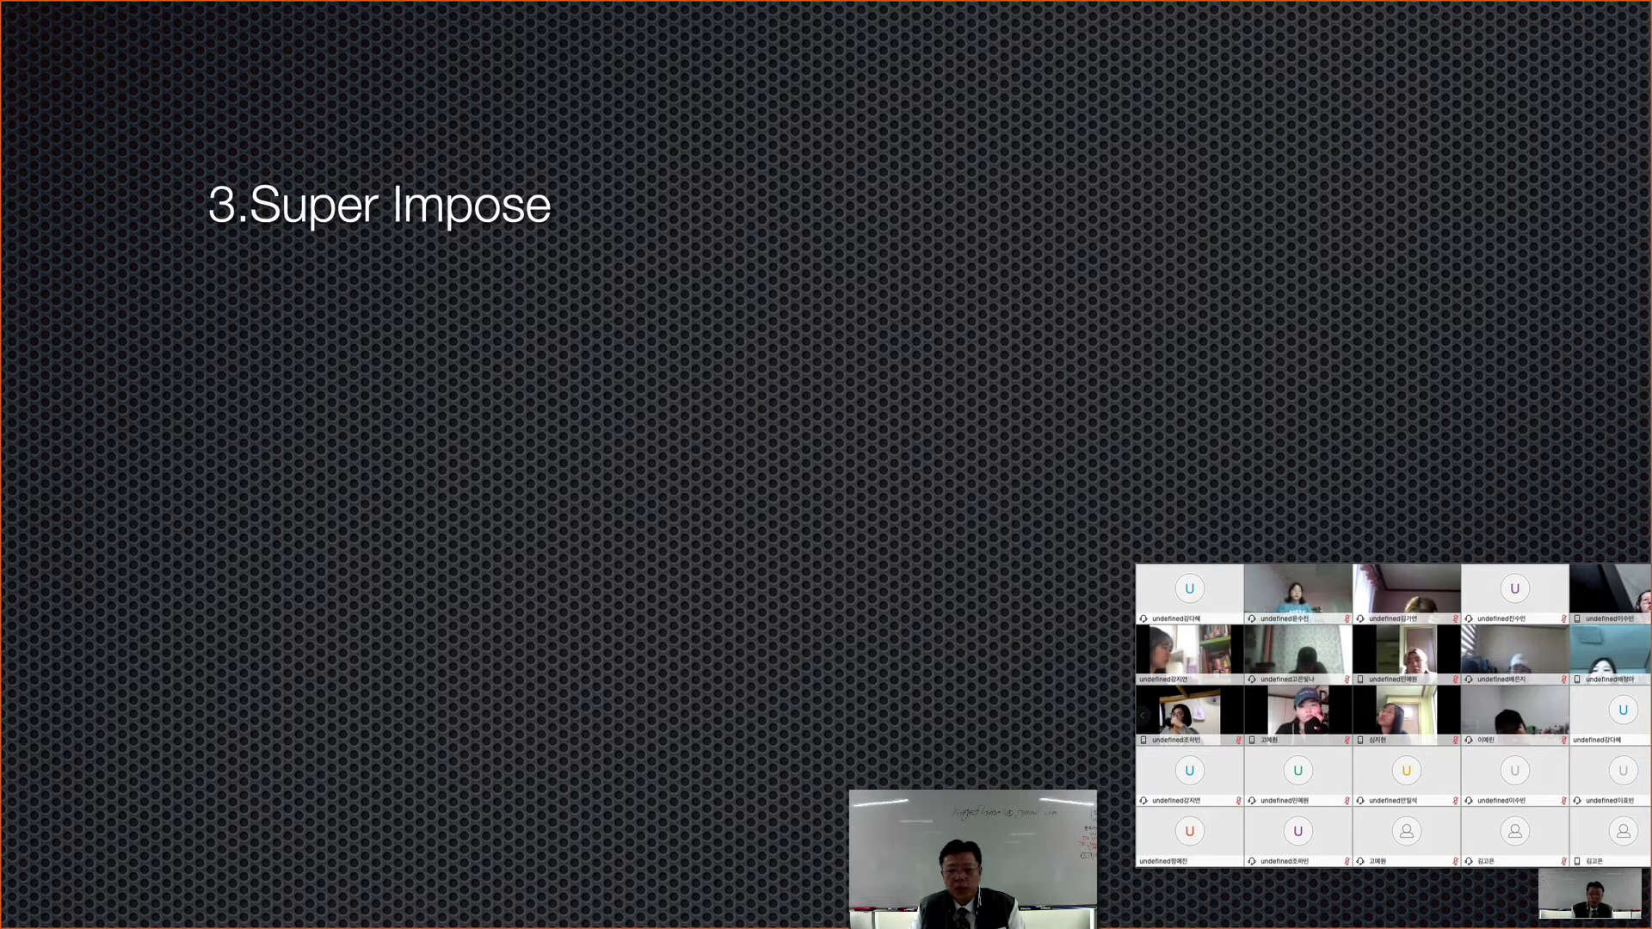
{"action": "left_click", "coordinate": [544, 487]}
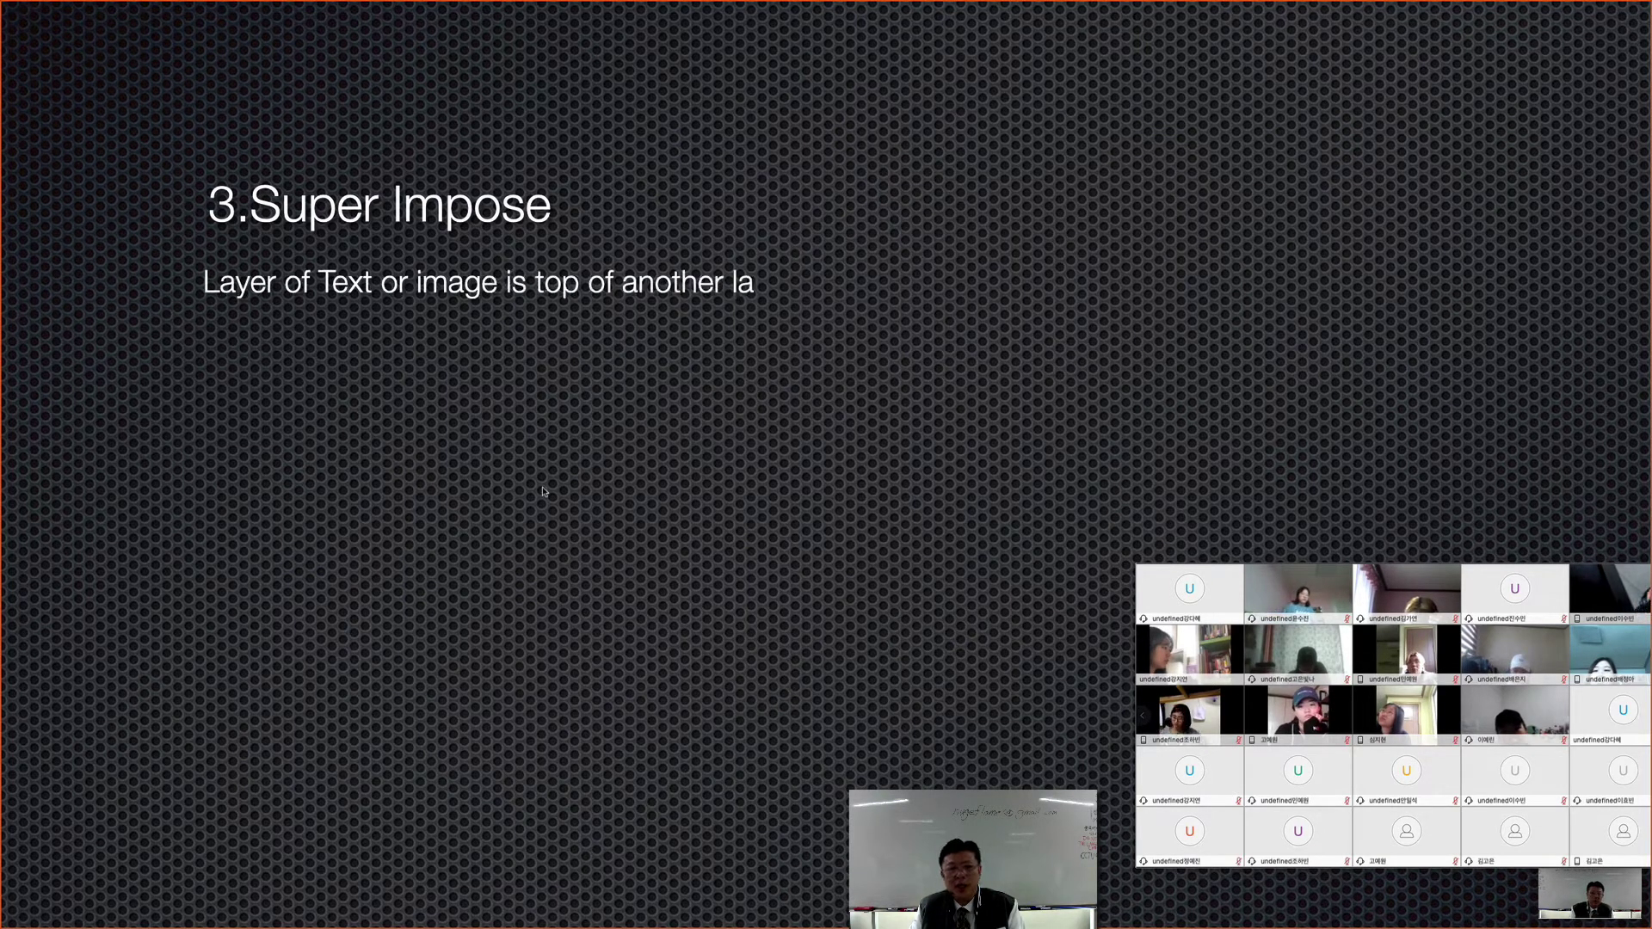
{"action": "left_click", "coordinate": [545, 492]}
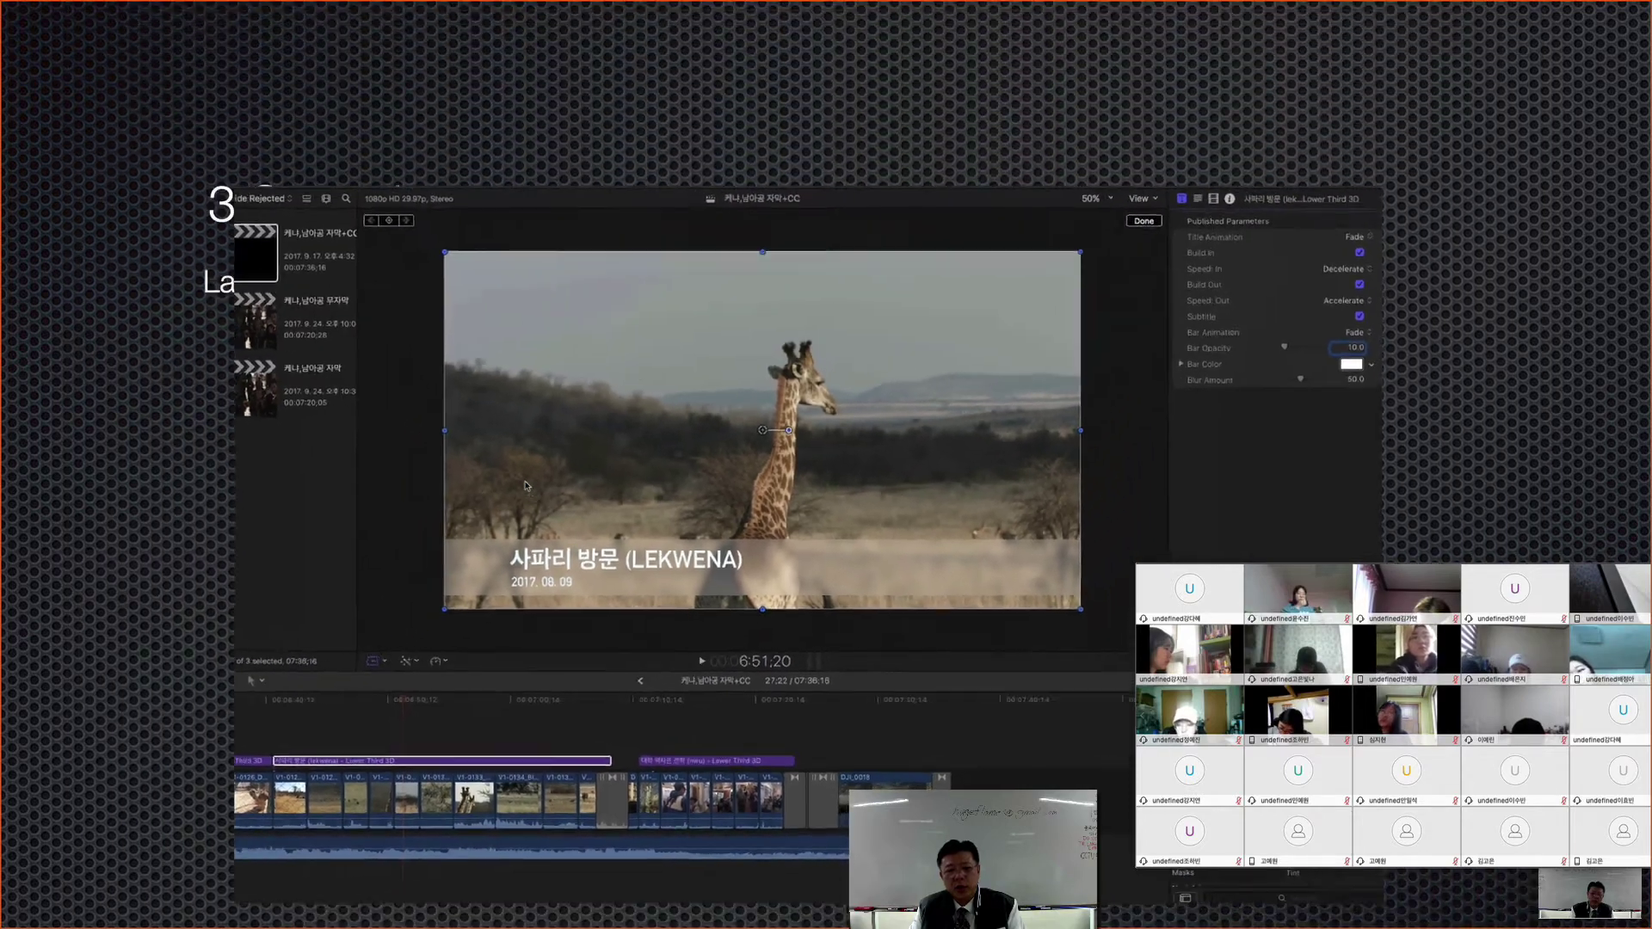
{"action": "key", "text": "Right"}
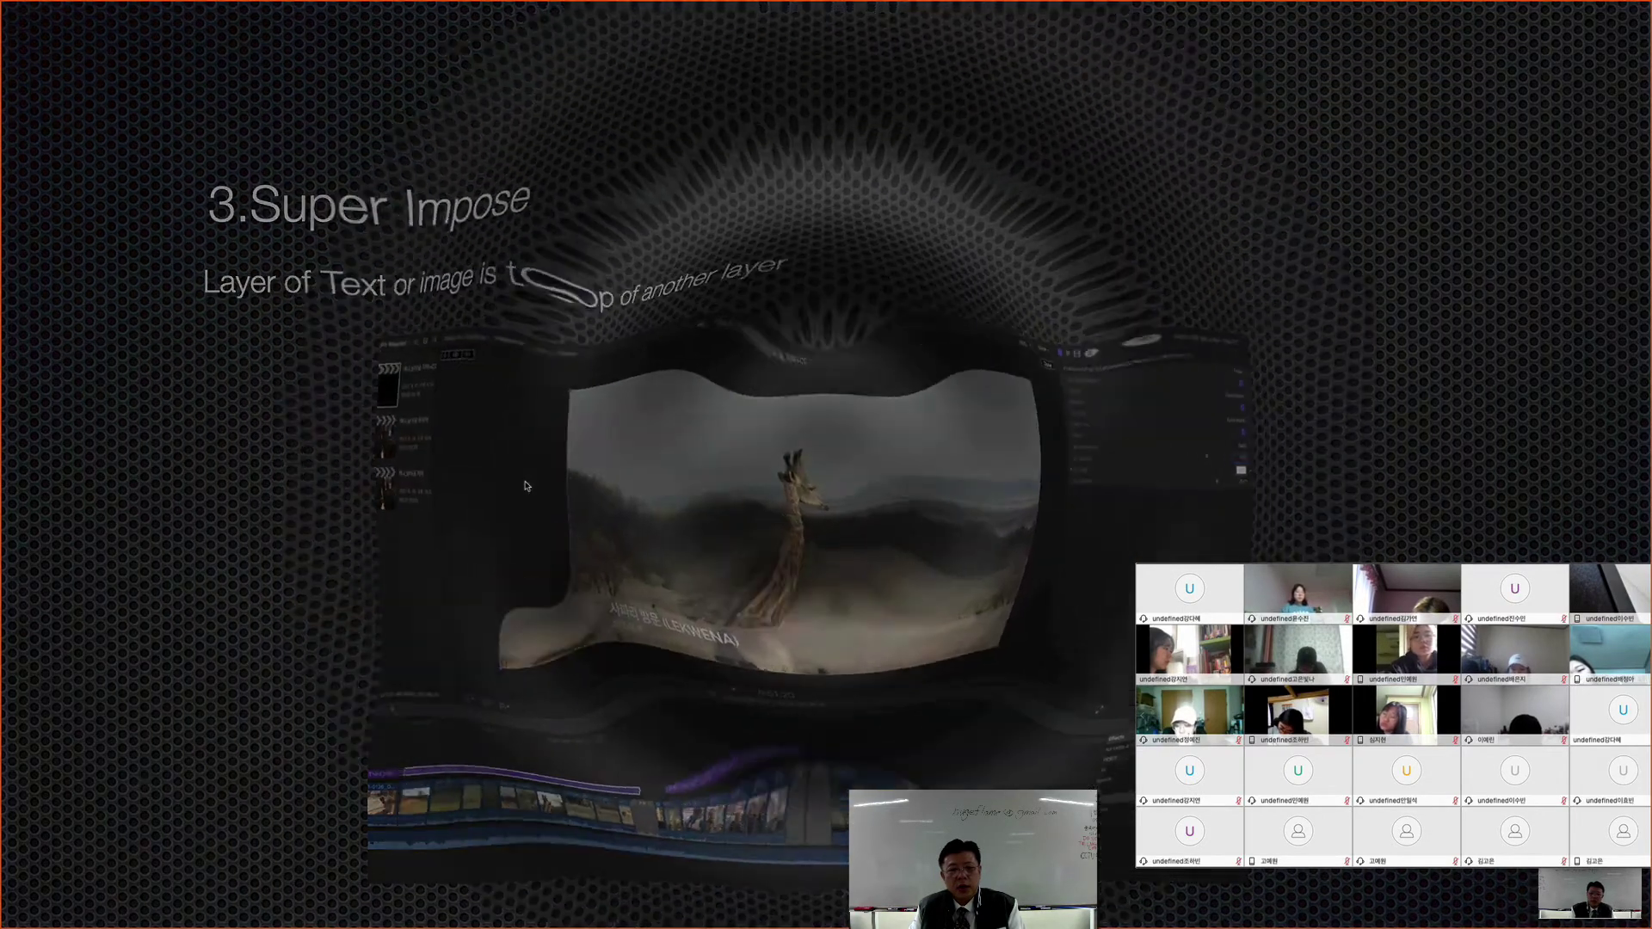
Step: End the Keynote slideshow and close the Digital Editing presentation
{"action": "key", "text": "Escape"}
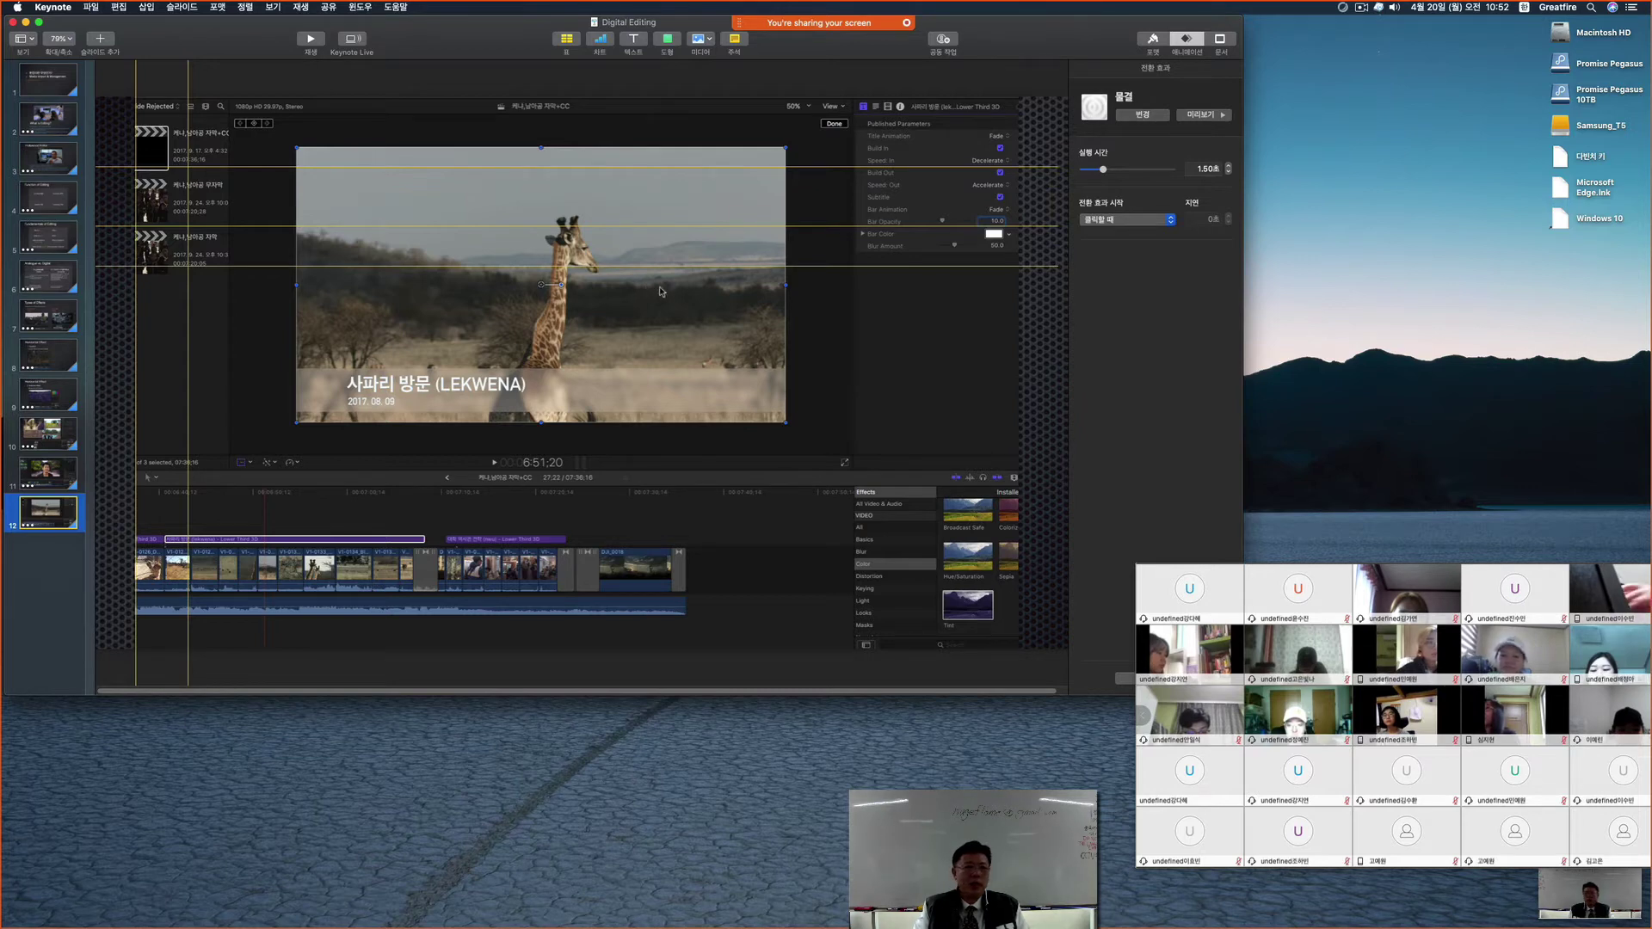
{"action": "left_click", "coordinate": [13, 22]}
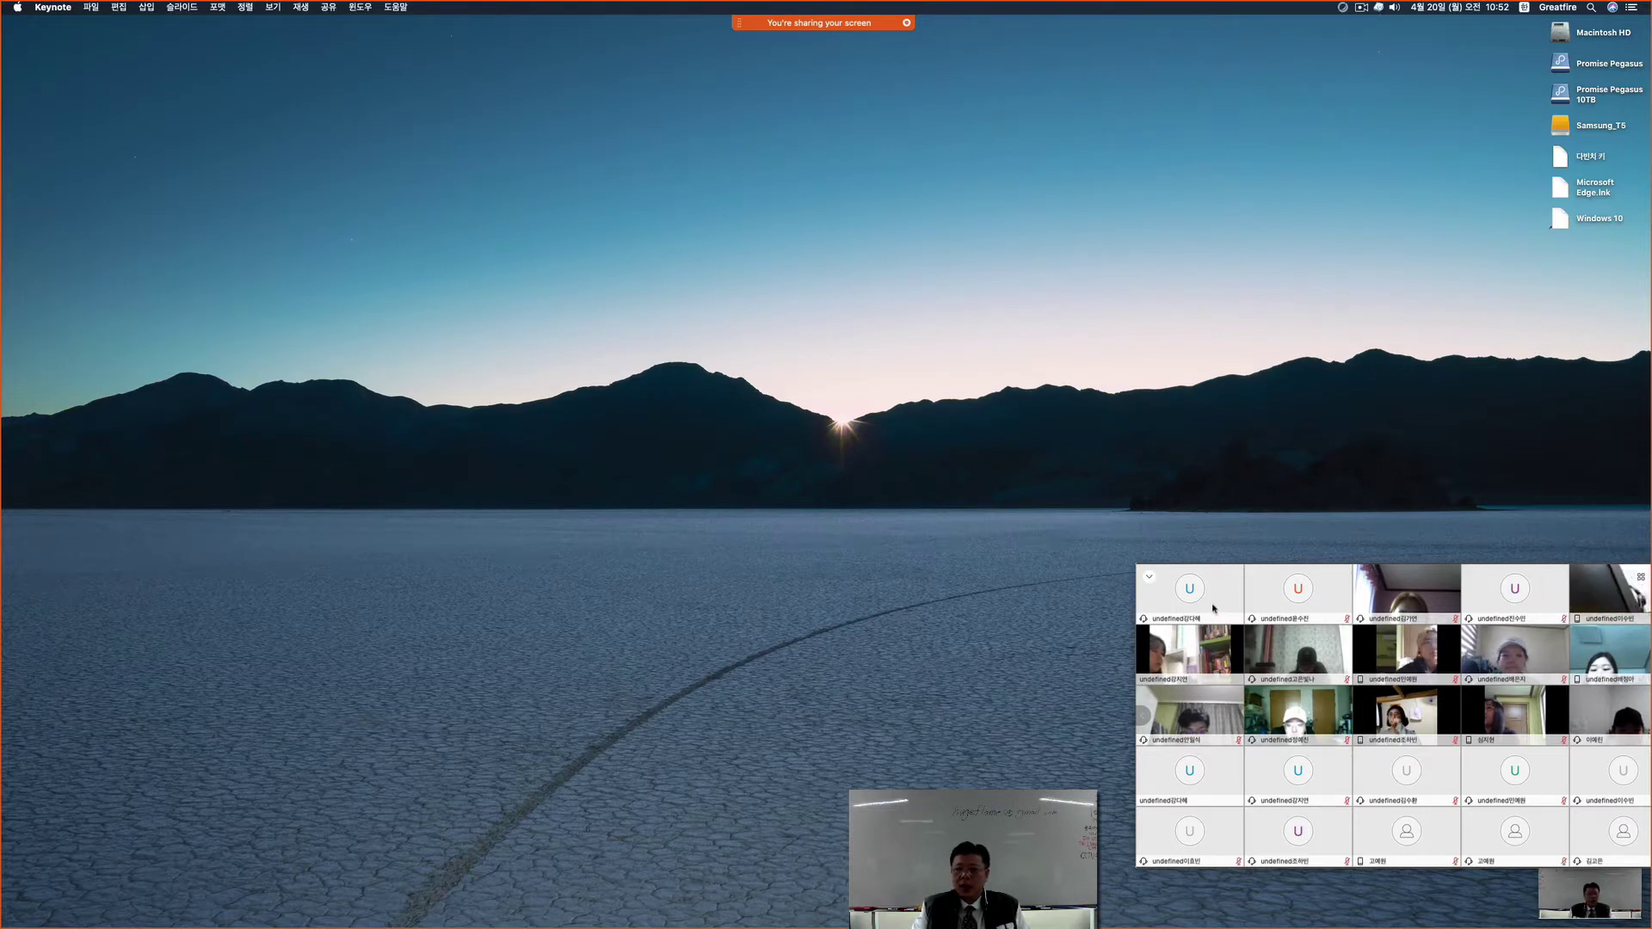
Step: Move the meeting's participant grid to the upper middle of the desktop and pause the screen recording
{"action": "left_click_drag", "start_coordinate": [1231, 619], "coordinate": [664, 107]}
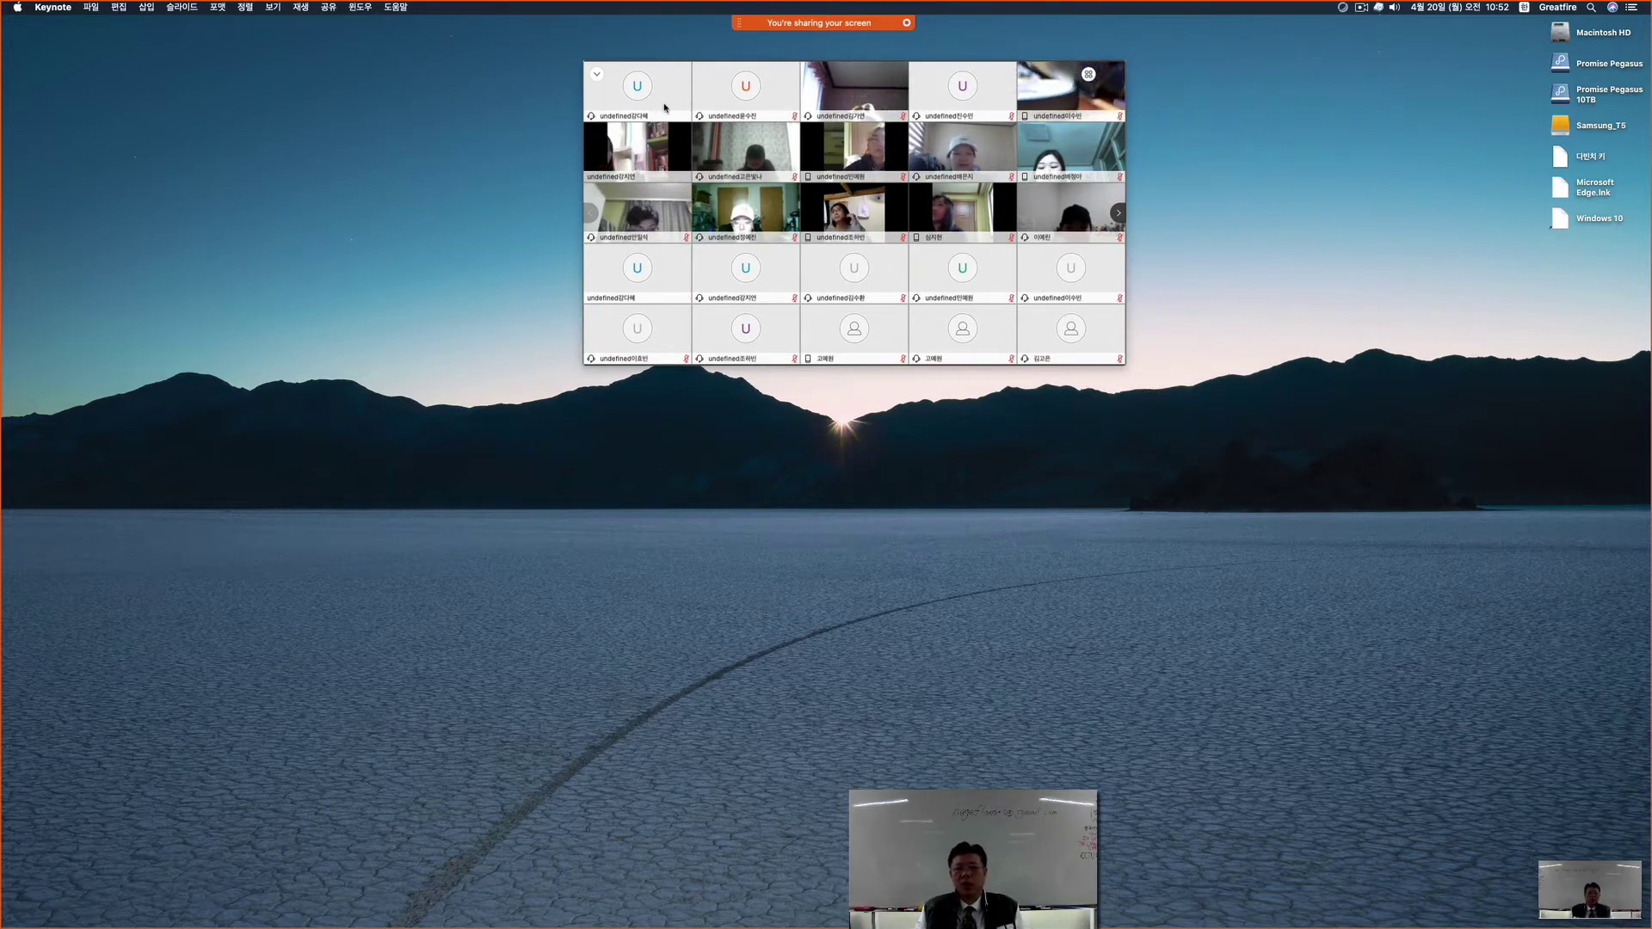
{"action": "mouse_move", "coordinate": [664, 106]}
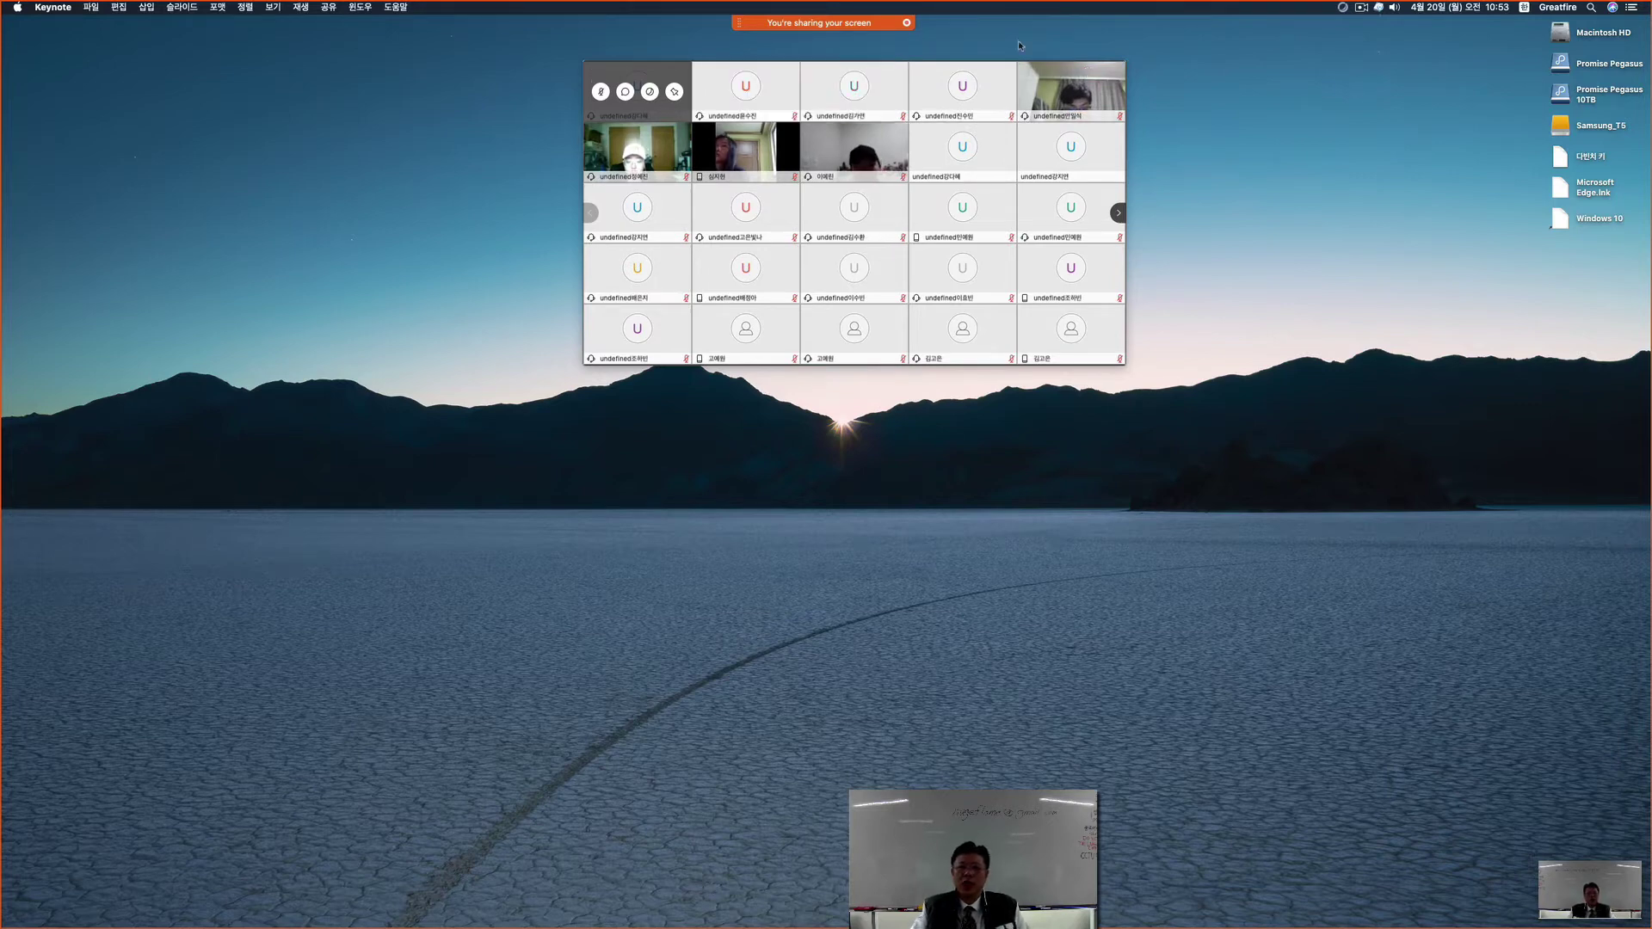
{"action": "left_click", "coordinate": [1362, 10]}
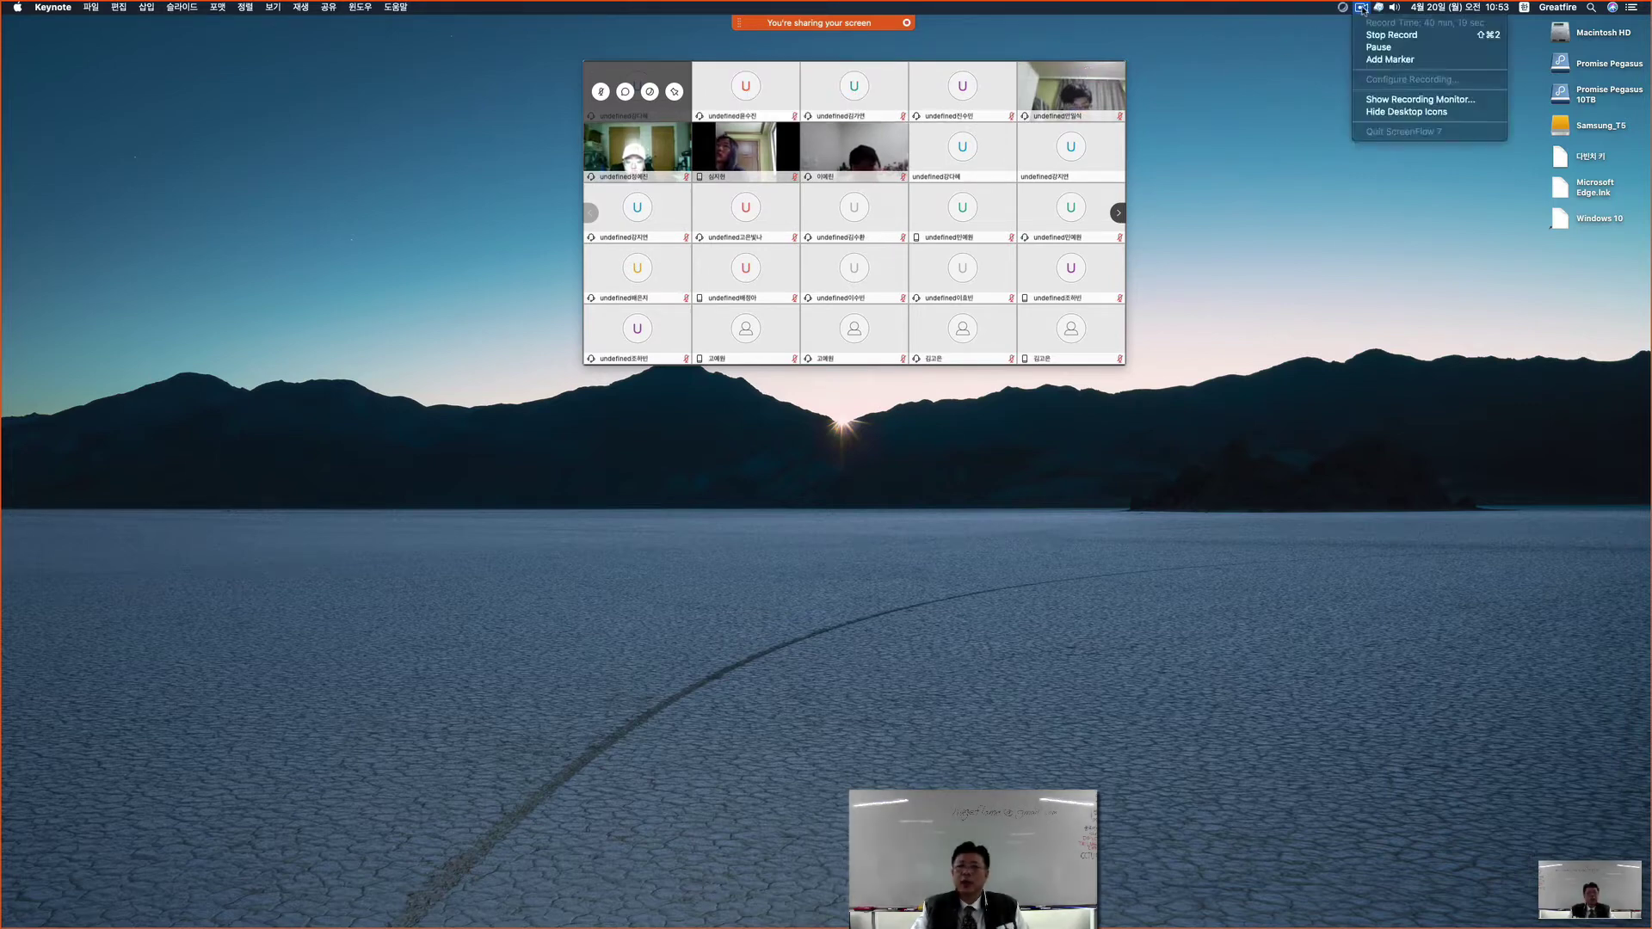
{"action": "left_click", "coordinate": [1371, 48]}
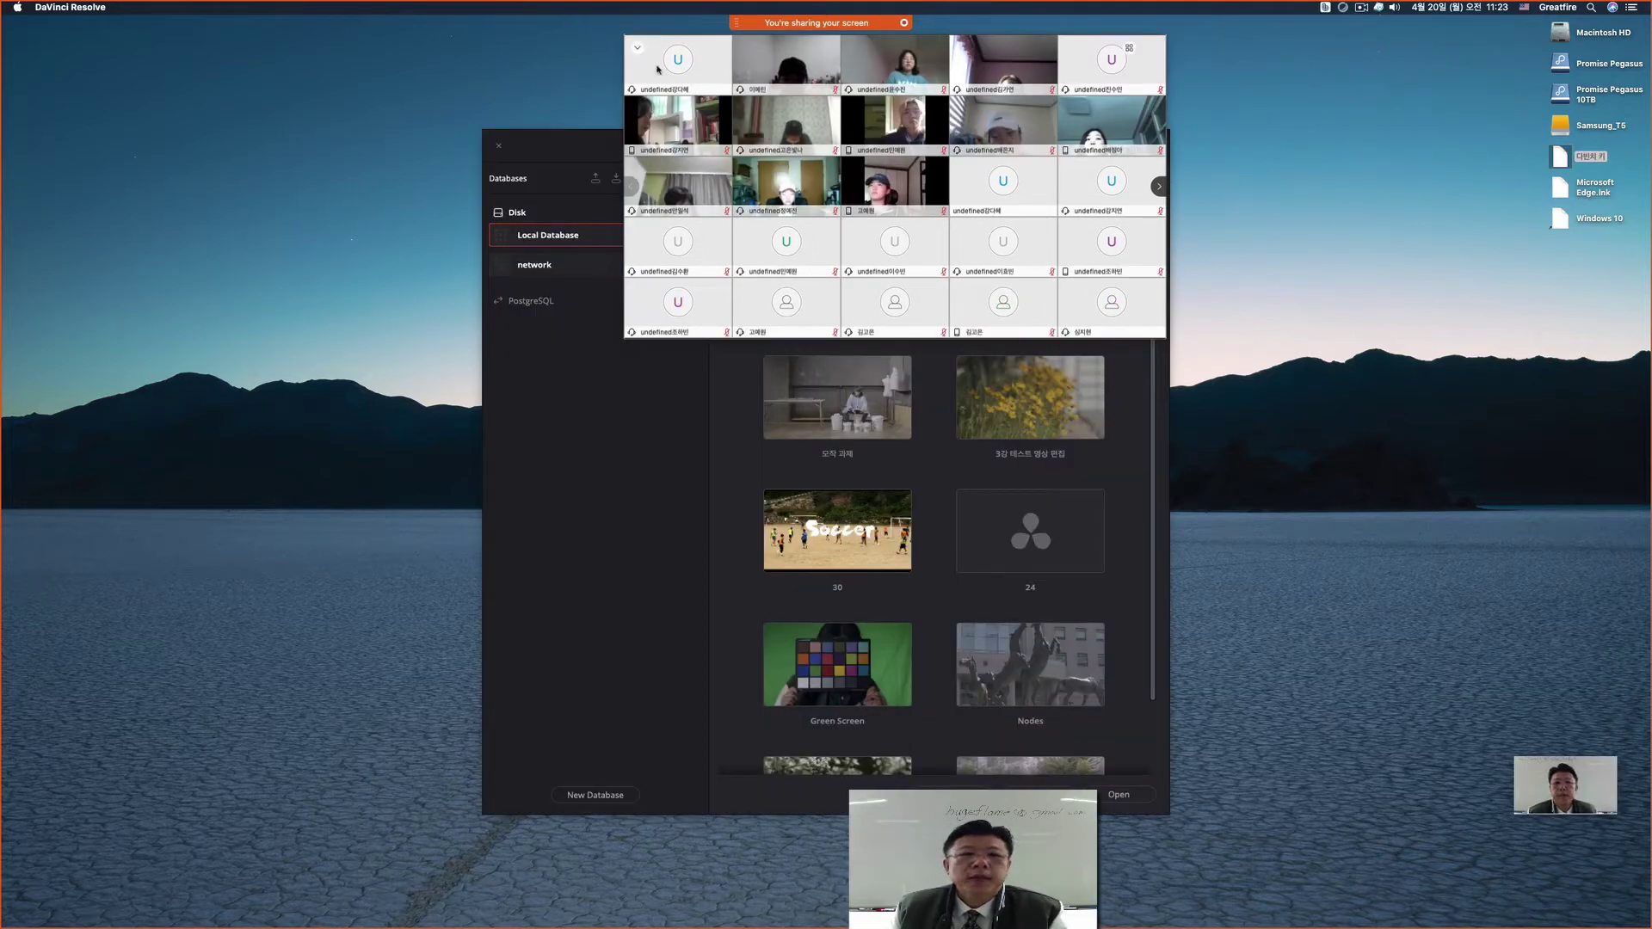
Step: Move the DaVinci Resolve project manager and the participant grid apart to uncover the Pages font prompt between them
{"action": "left_click_drag", "start_coordinate": [583, 148], "coordinate": [351, 208]}
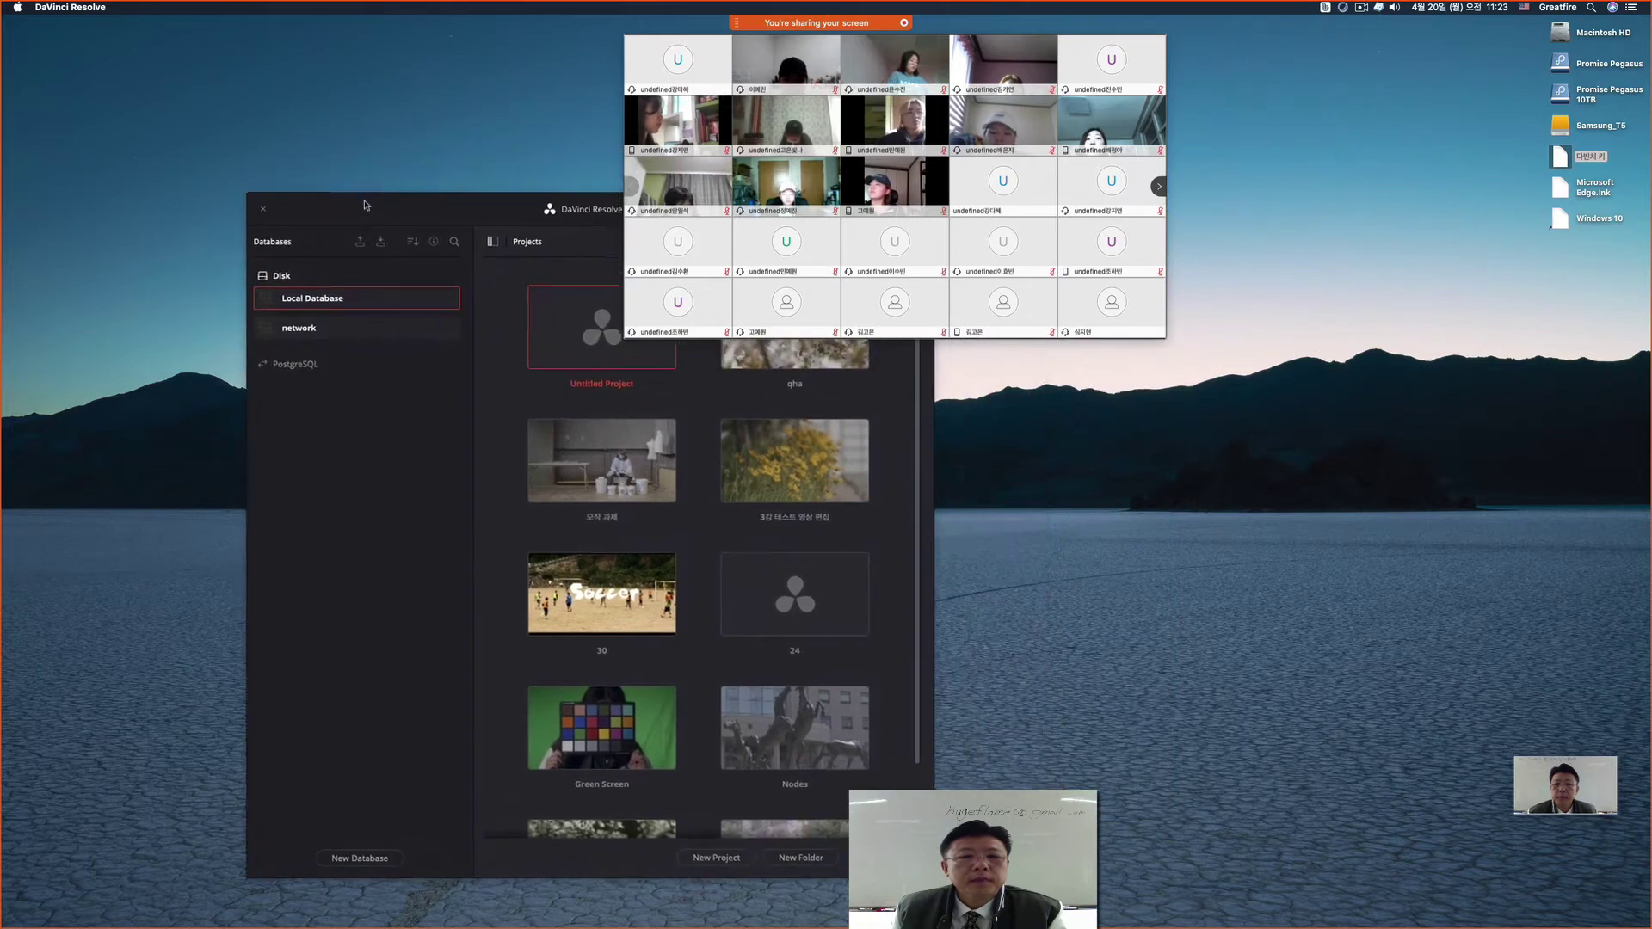
{"action": "left_click_drag", "start_coordinate": [861, 52], "coordinate": [1234, 125]}
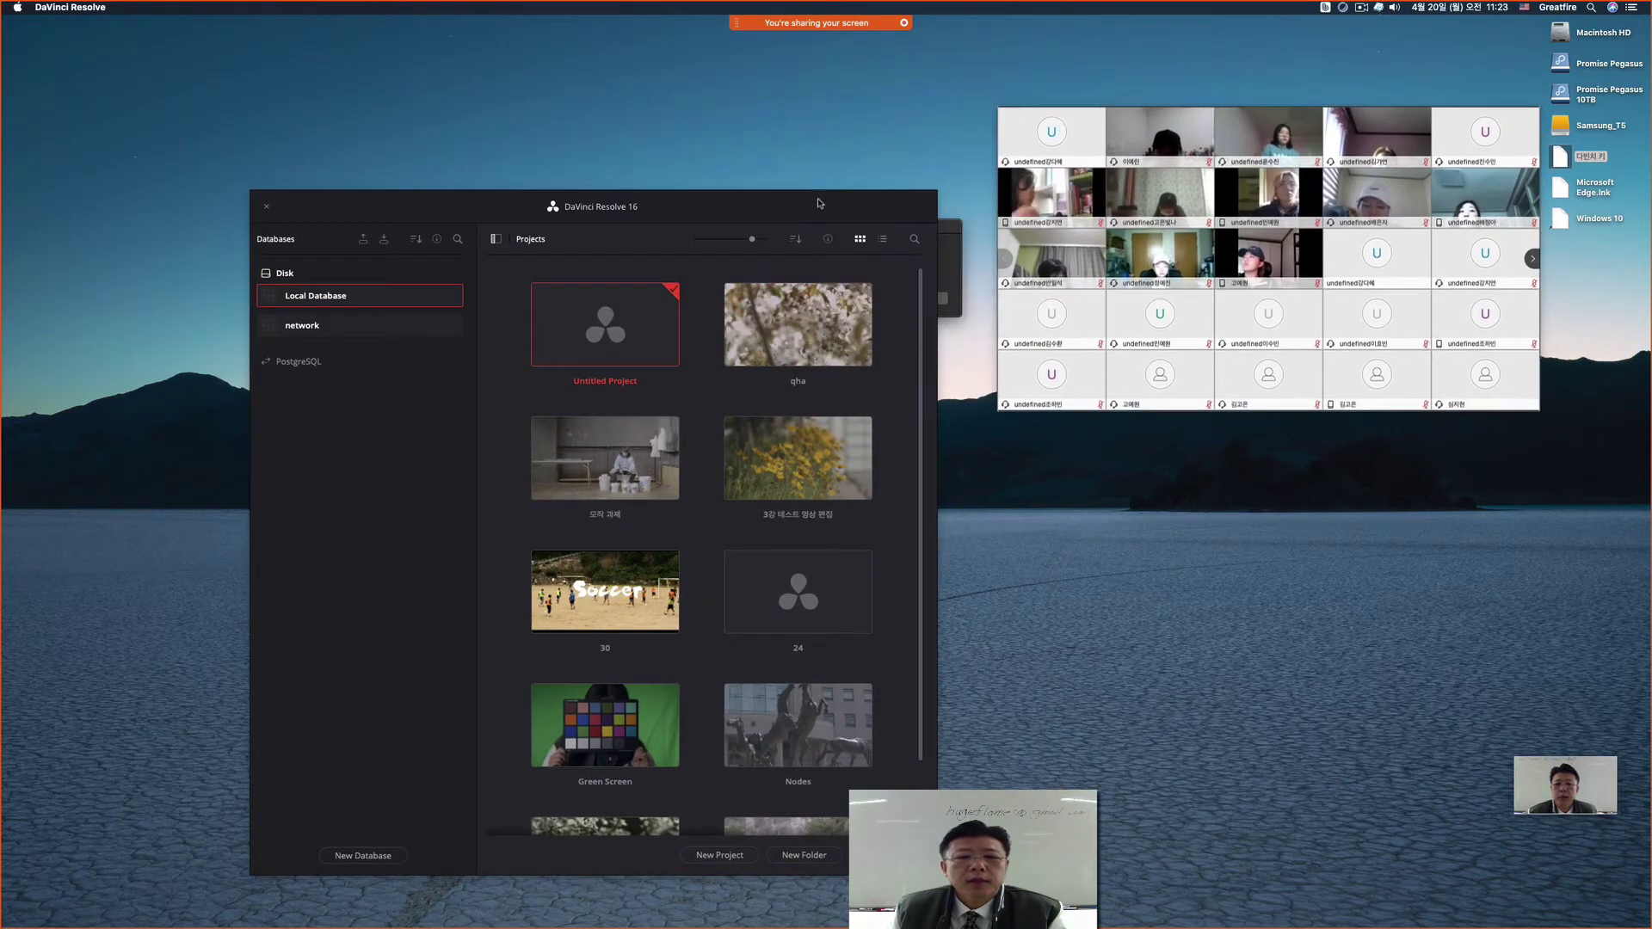
{"action": "left_click_drag", "start_coordinate": [849, 207], "coordinate": [650, 196]}
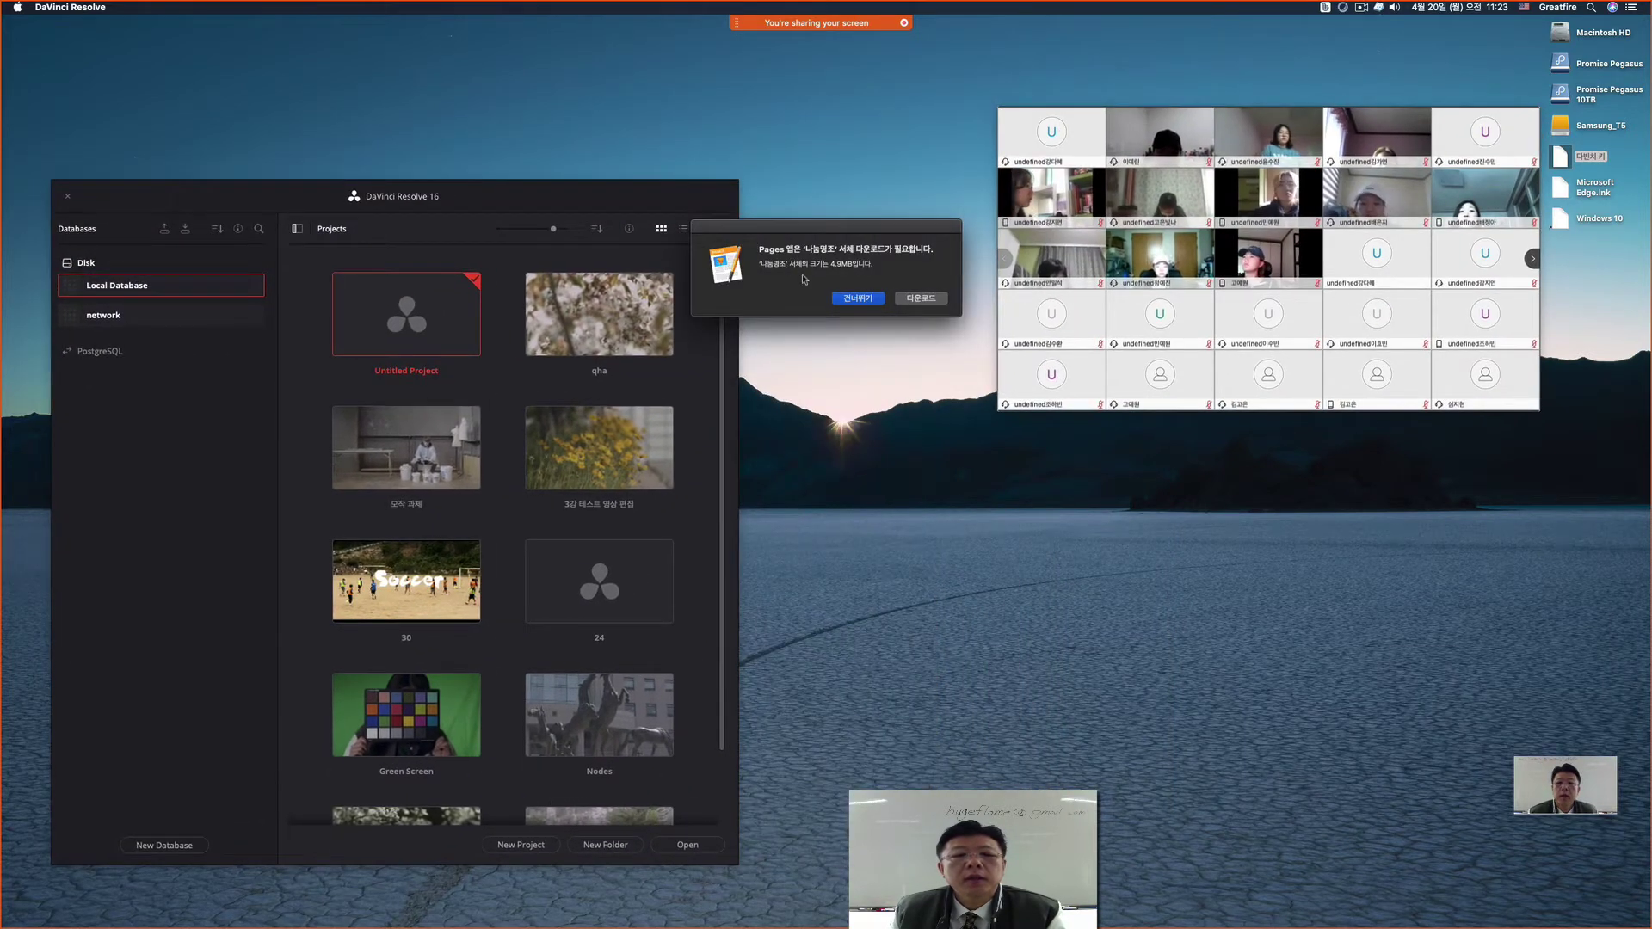
Step: Download the 나눔명조 and YuGothic fonts requested by Pages and close the Pages document
{"action": "left_click", "coordinate": [919, 298]}
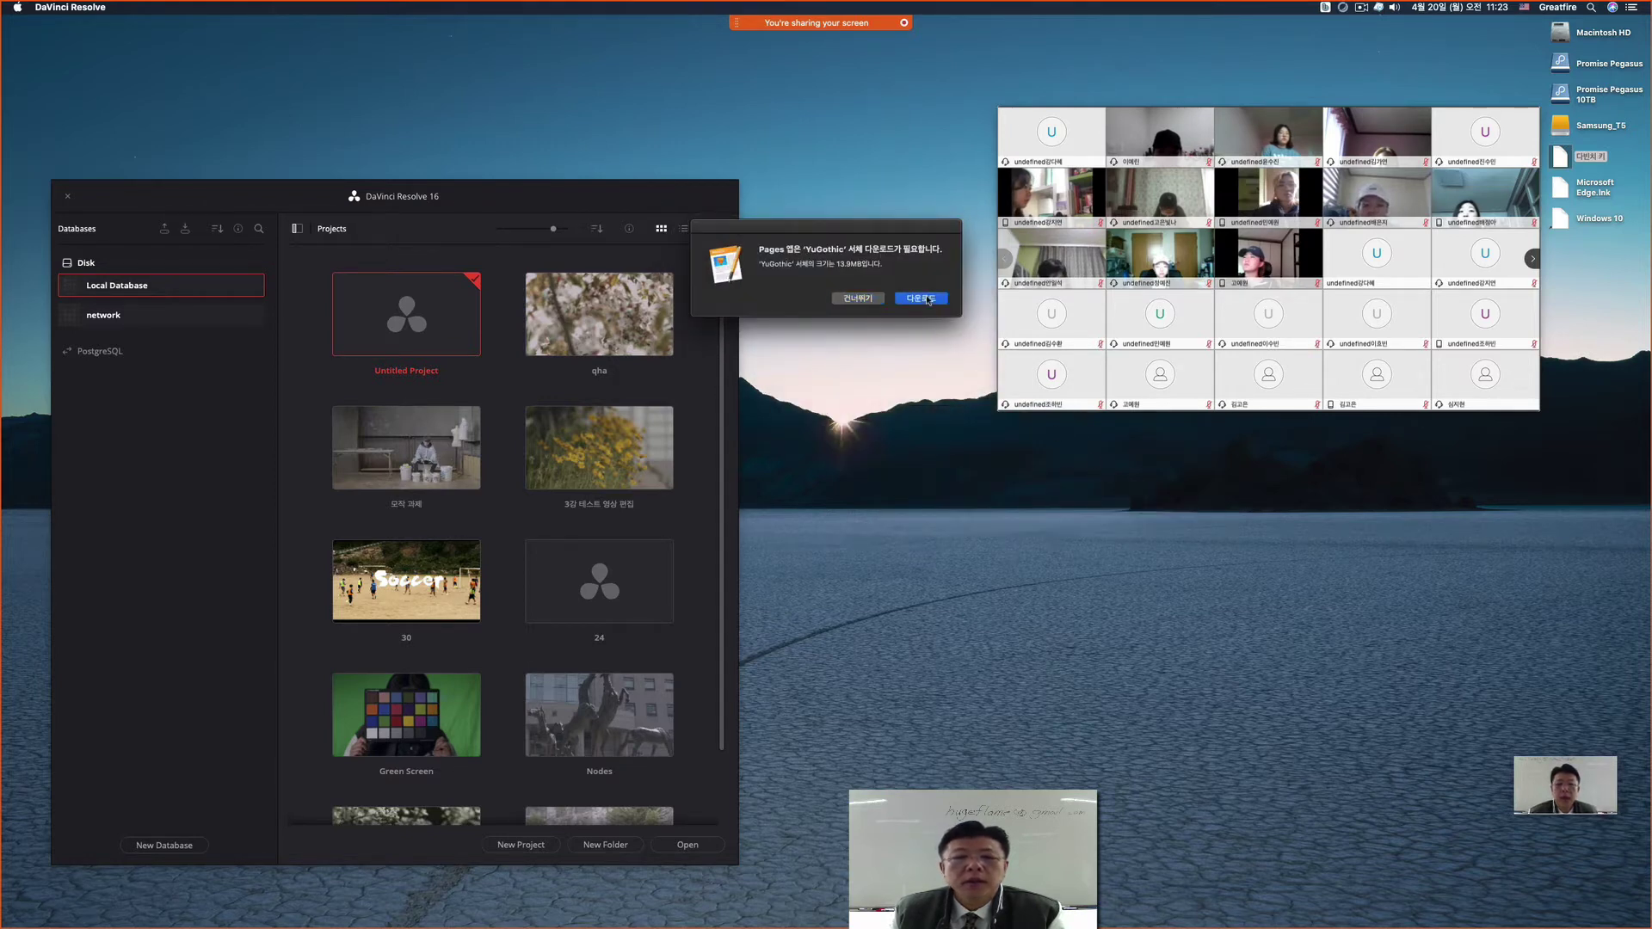
{"action": "left_click", "coordinate": [928, 299]}
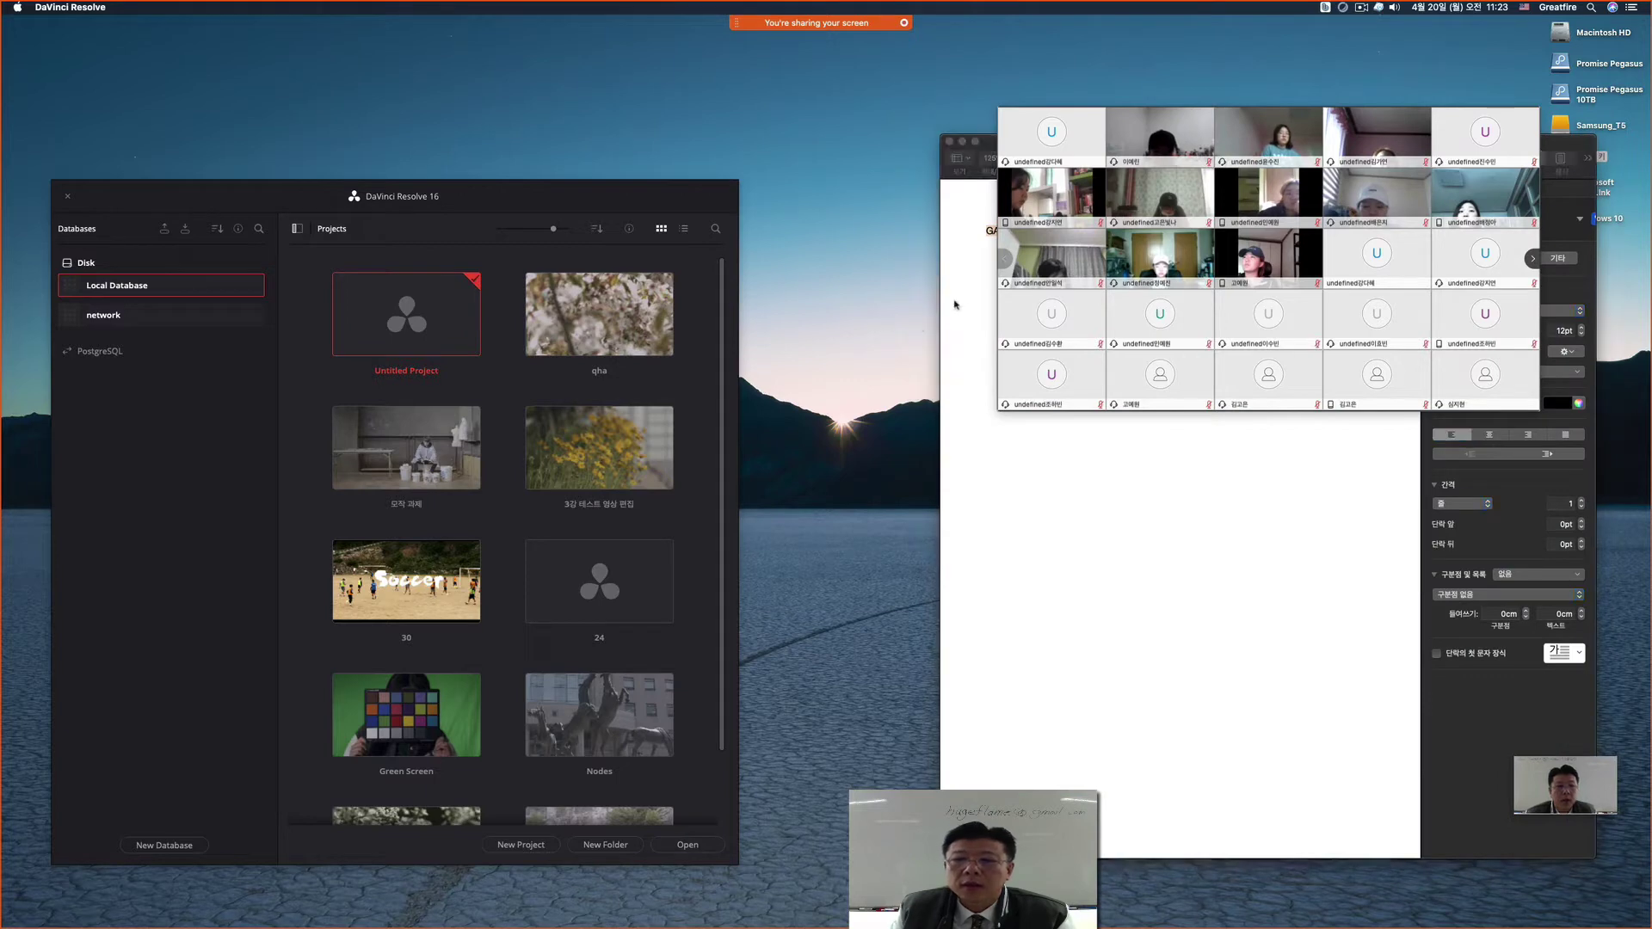
{"action": "left_click", "coordinate": [948, 143]}
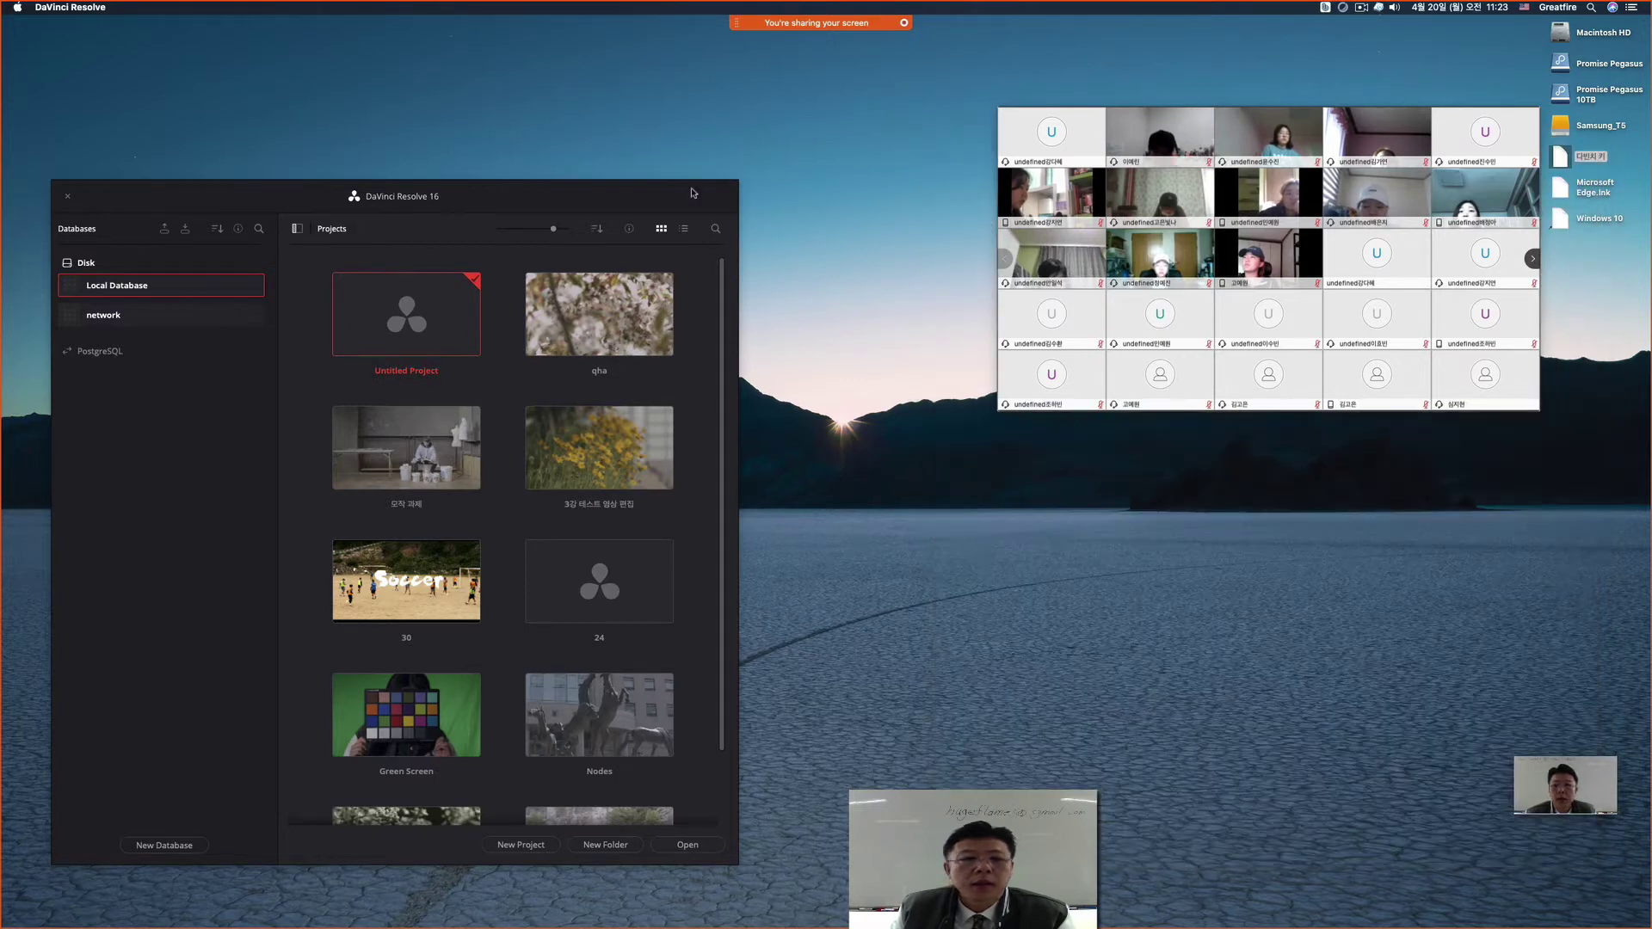
Step: Open the 모작 과제 project from the Local Database in DaVinci Resolve and switch to the Edit page
{"action": "left_click_drag", "start_coordinate": [692, 193], "coordinate": [929, 187]}
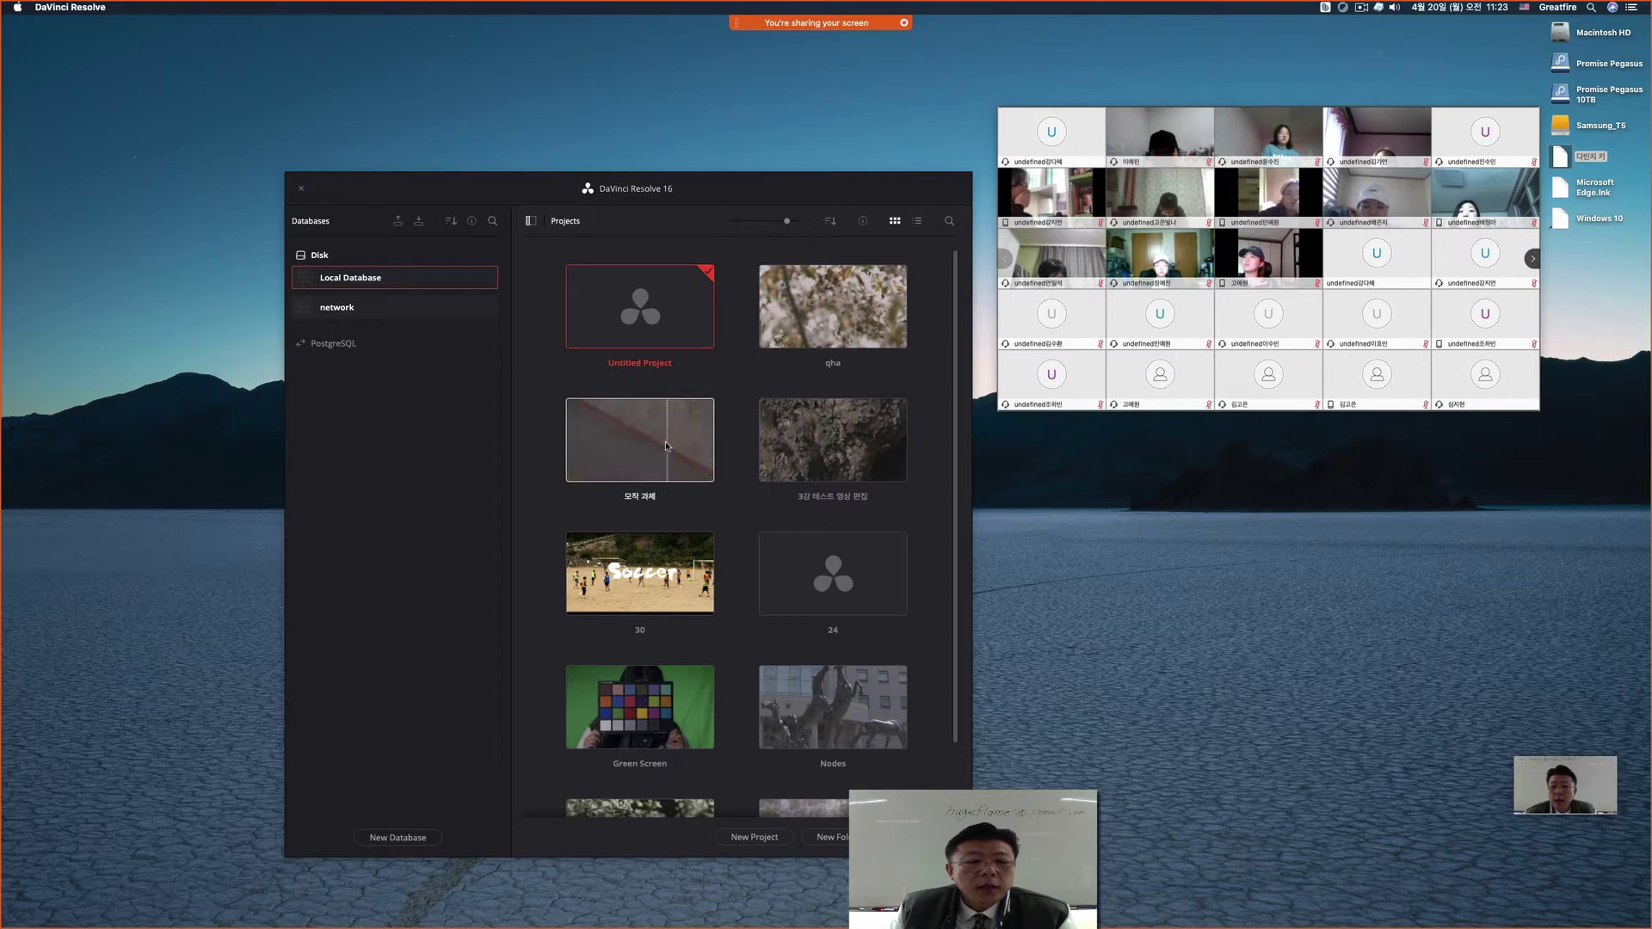
{"action": "left_click", "coordinate": [609, 448]}
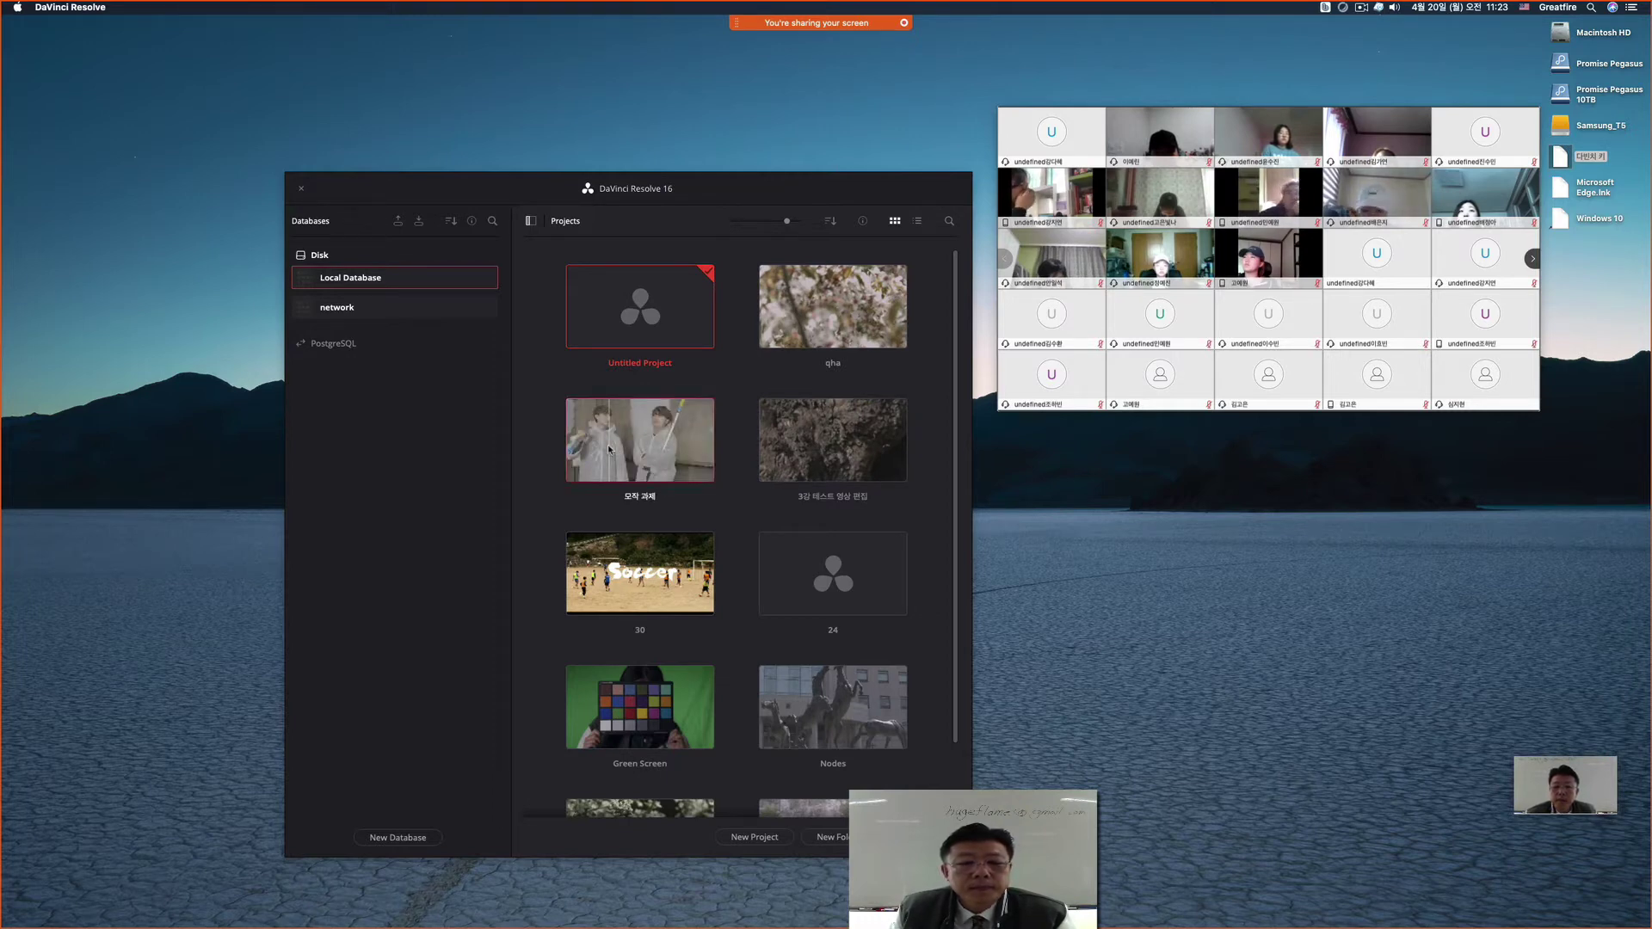
{"action": "double_click", "coordinate": [609, 448]}
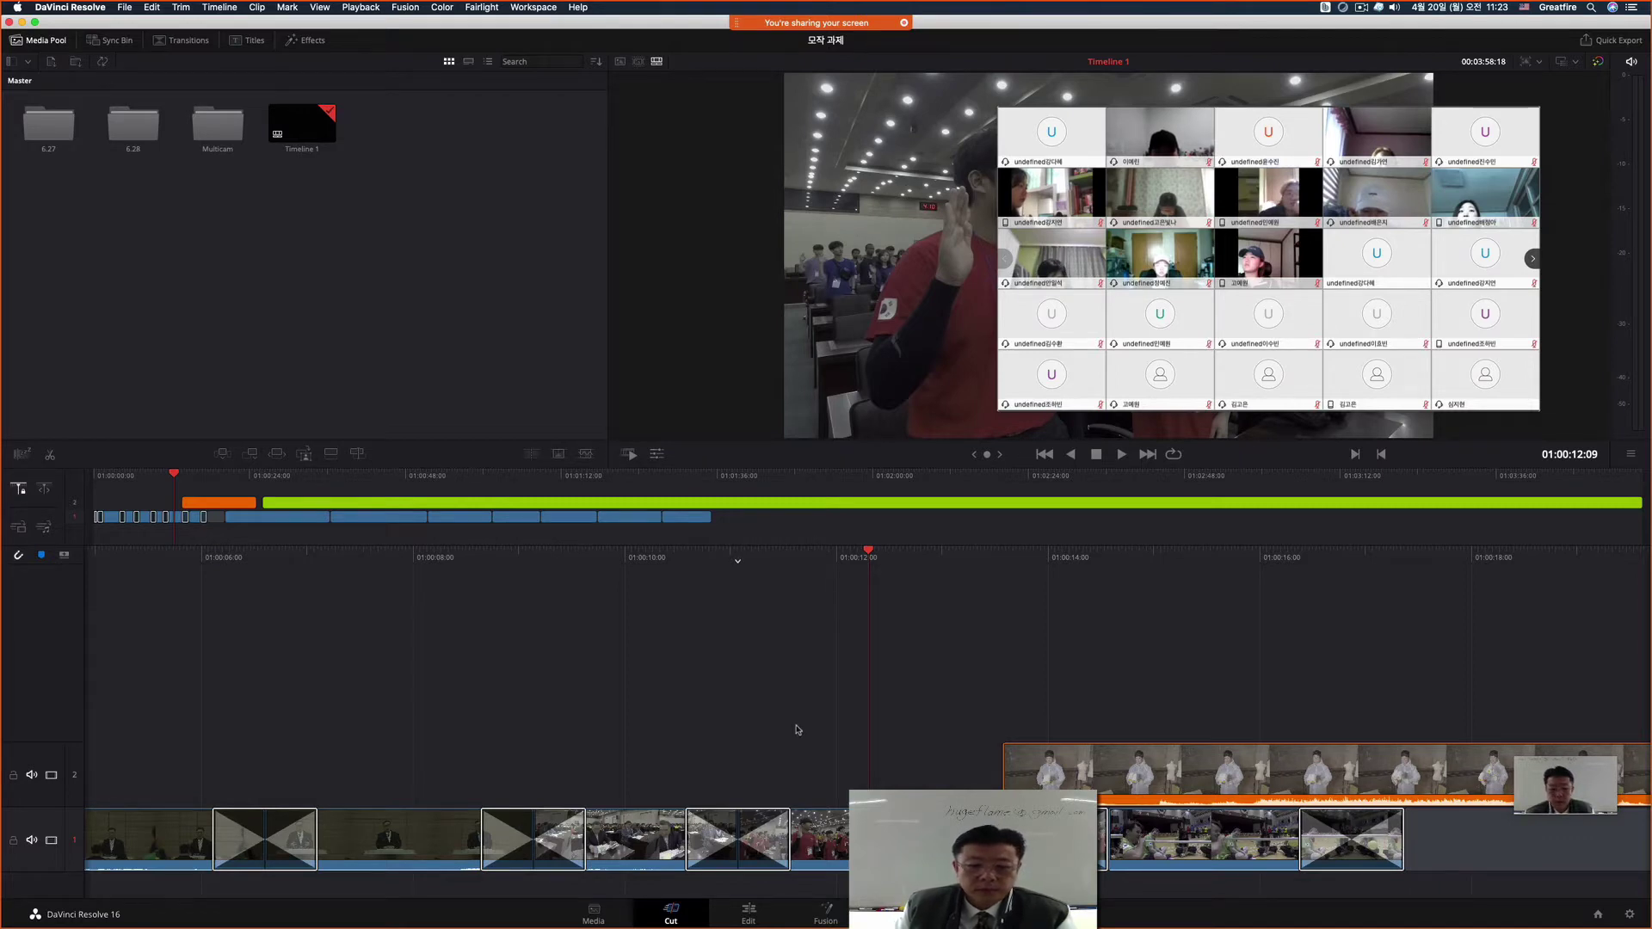
{"action": "left_click", "coordinate": [748, 914]}
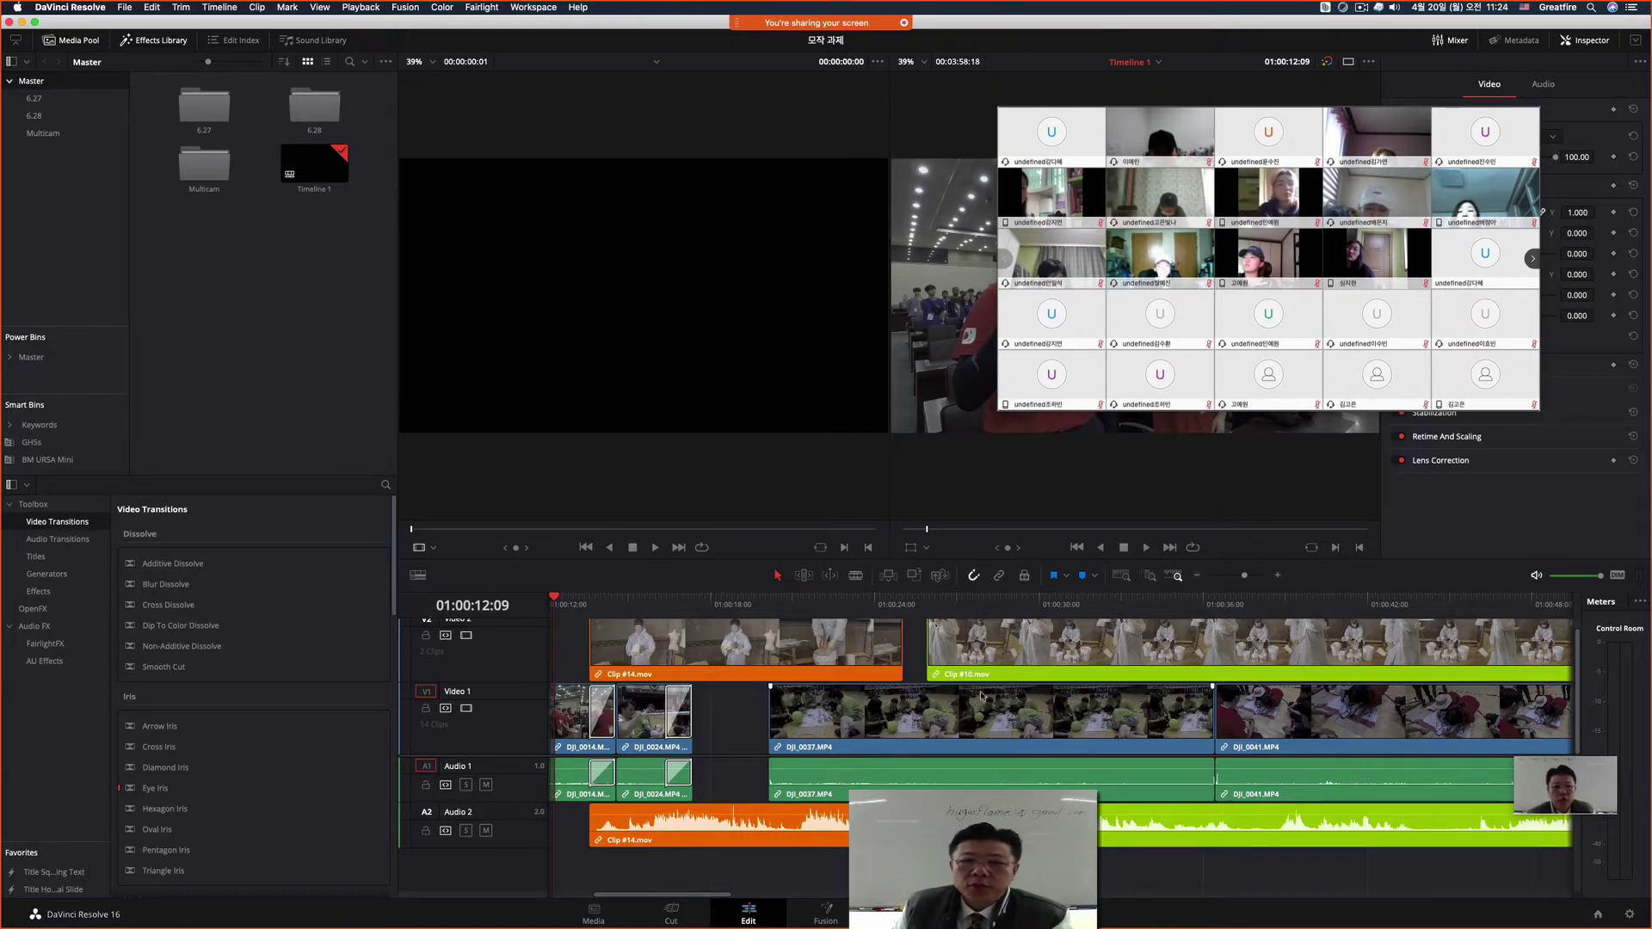
Step: Rearrange the meeting's self-view thumbnail and participant grid, placing the grid over the timeline viewer to leave the source viewer clear
{"action": "left_click_drag", "start_coordinate": [1030, 141], "coordinate": [422, 184]}
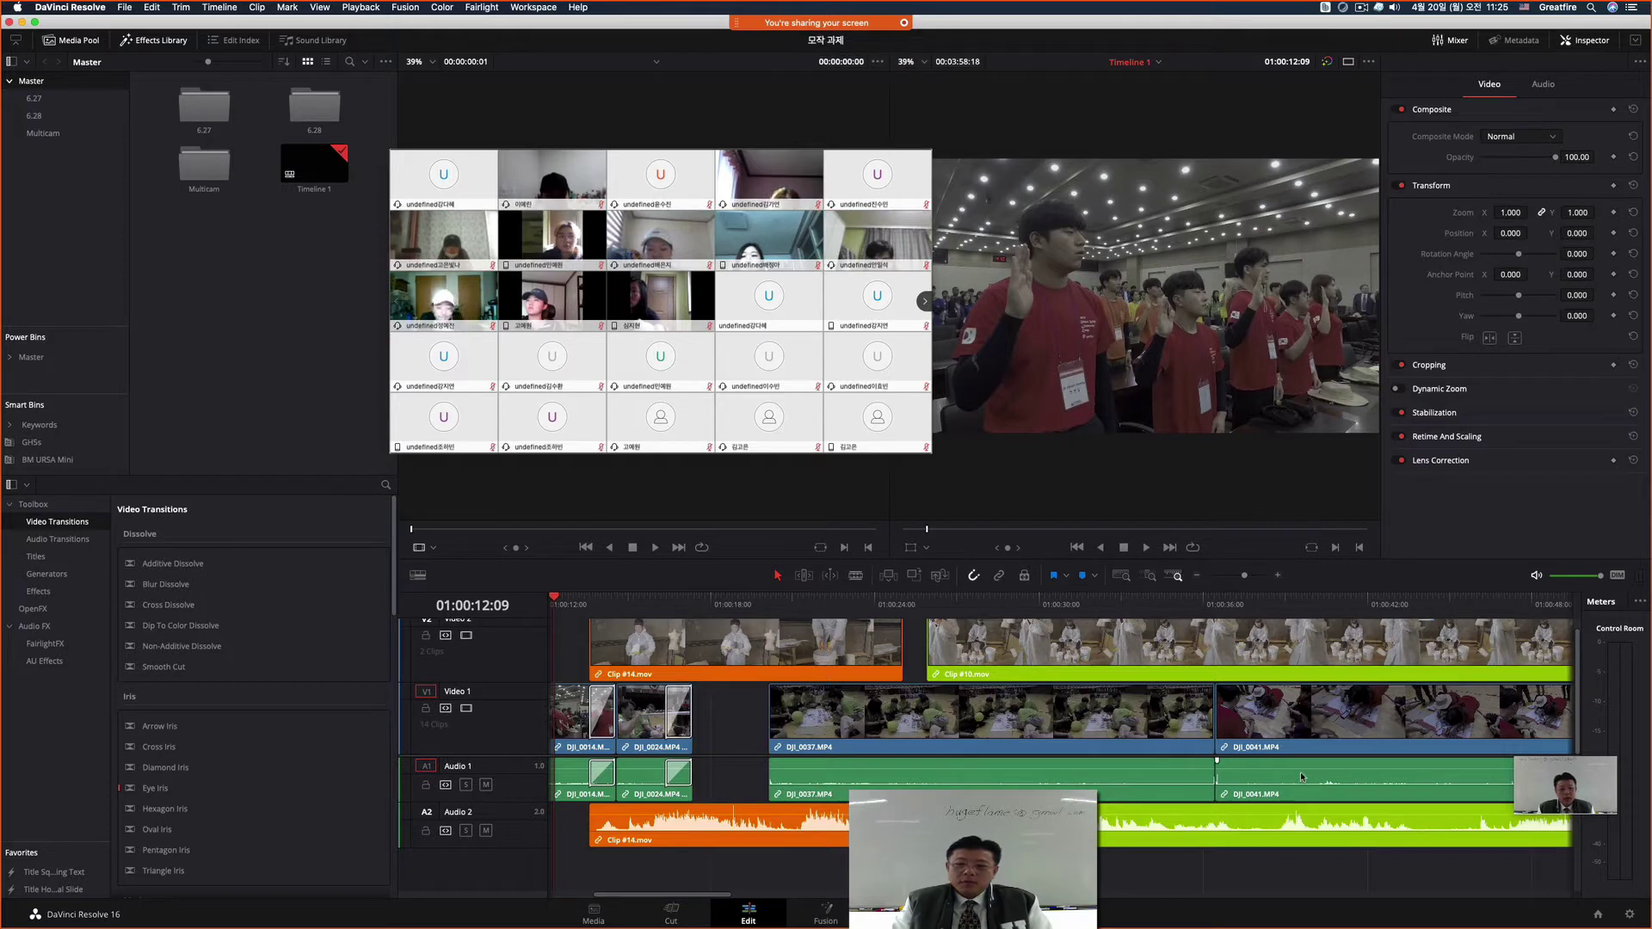
{"action": "left_click_drag", "start_coordinate": [1548, 807], "coordinate": [1571, 894]}
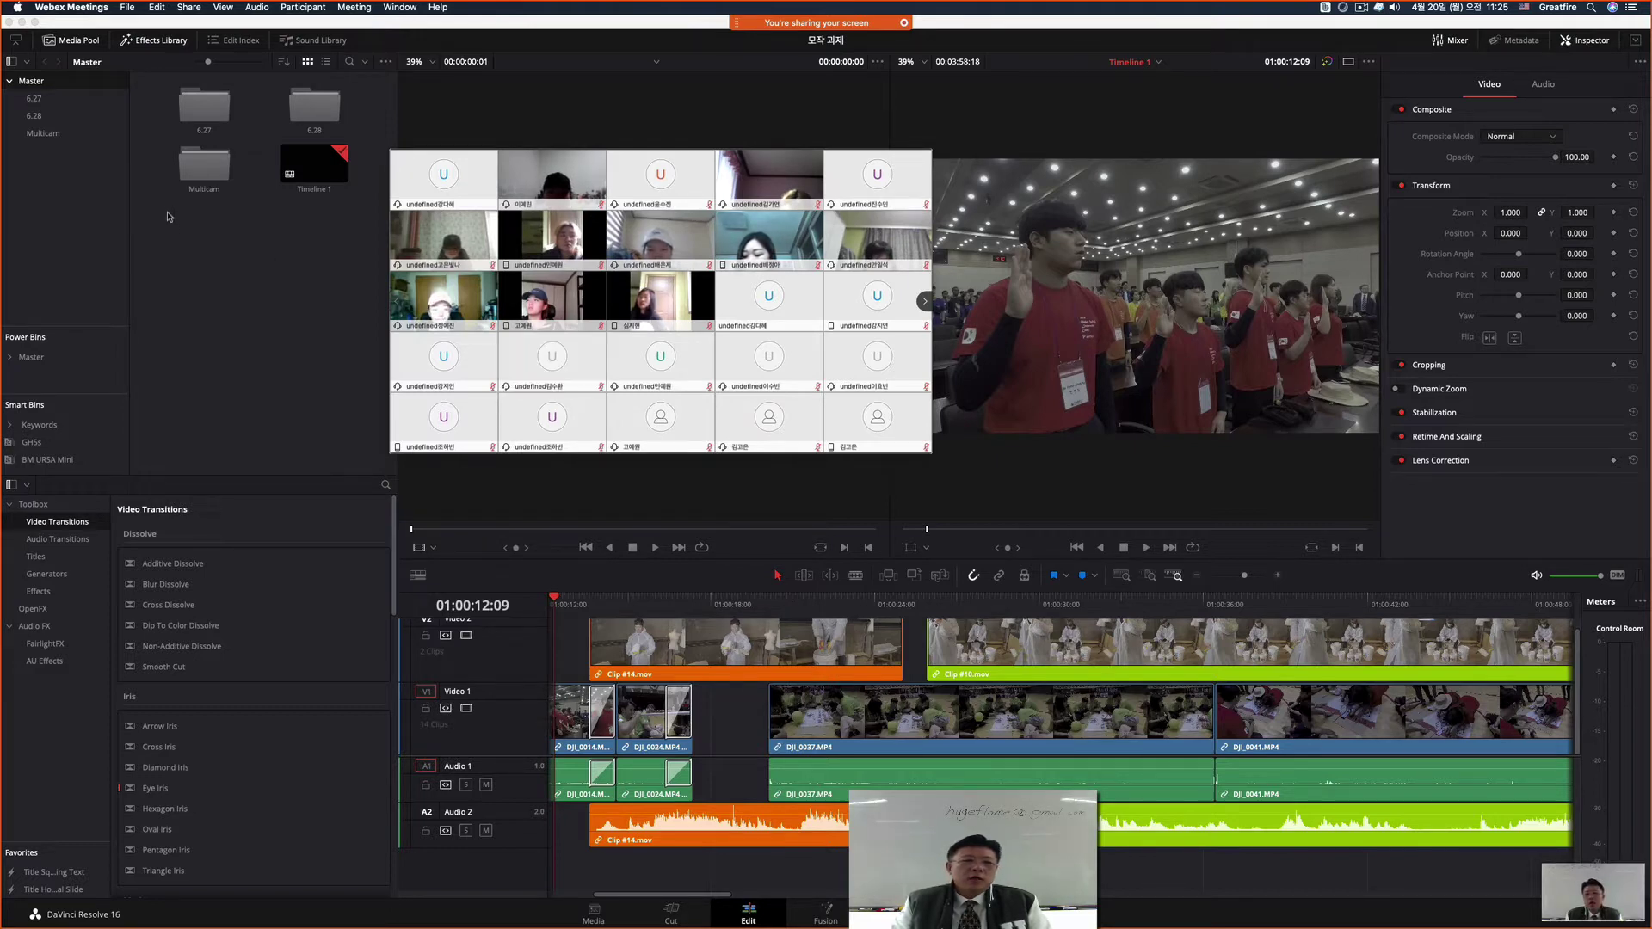
{"action": "left_click", "coordinate": [269, 277]}
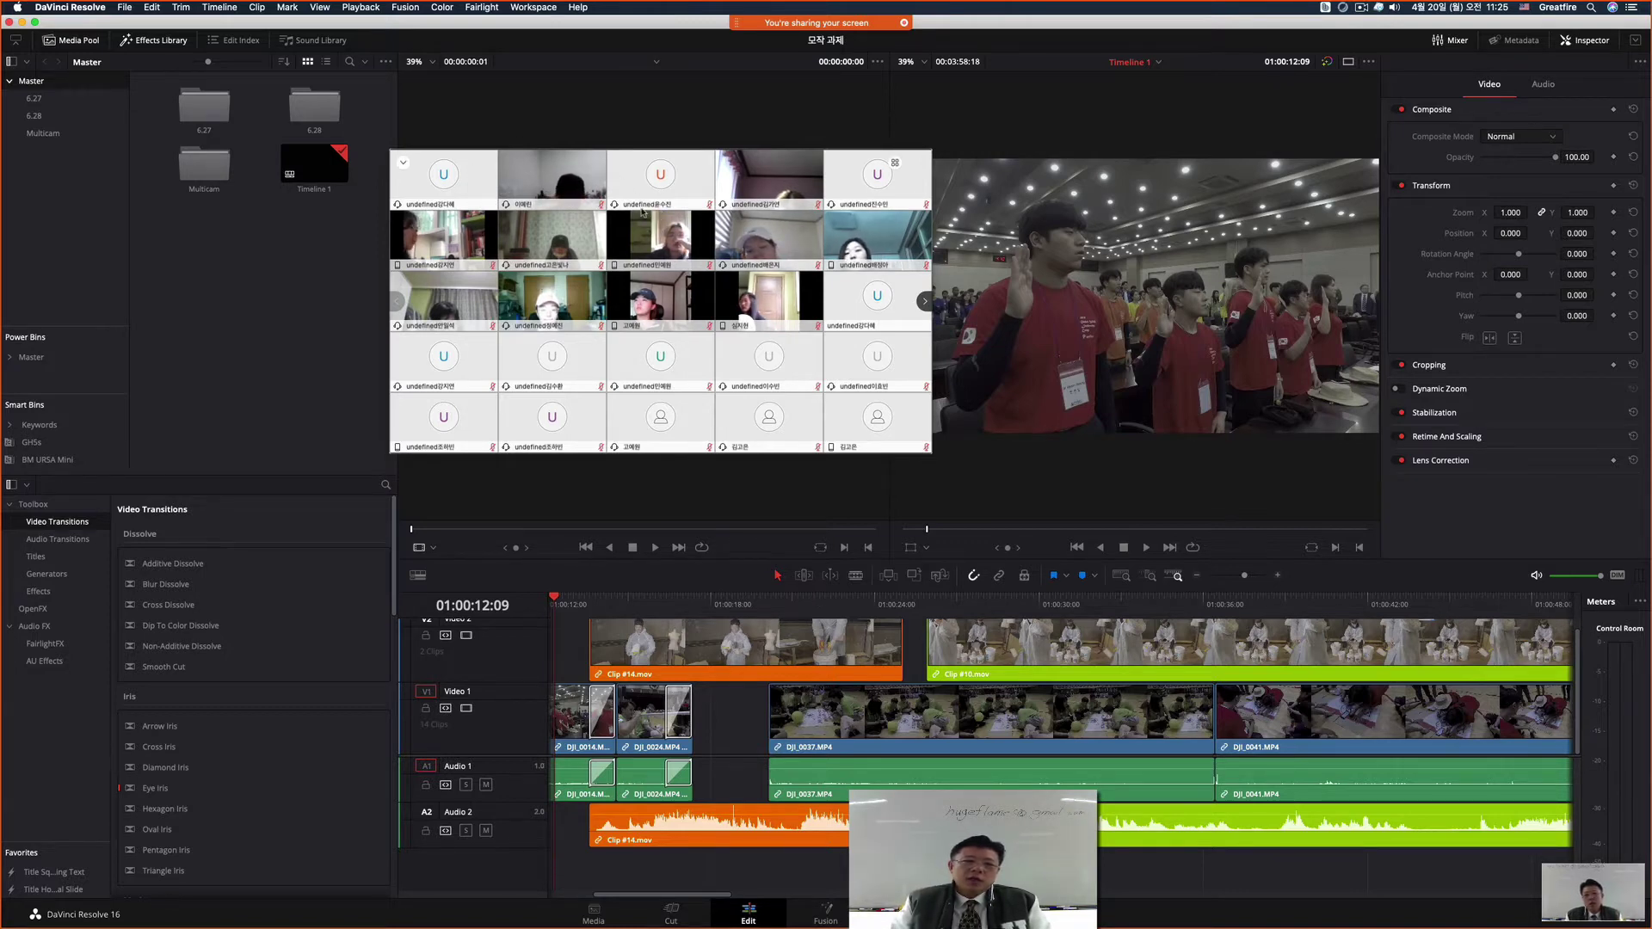
{"action": "left_click_drag", "start_coordinate": [641, 212], "coordinate": [1022, 189]}
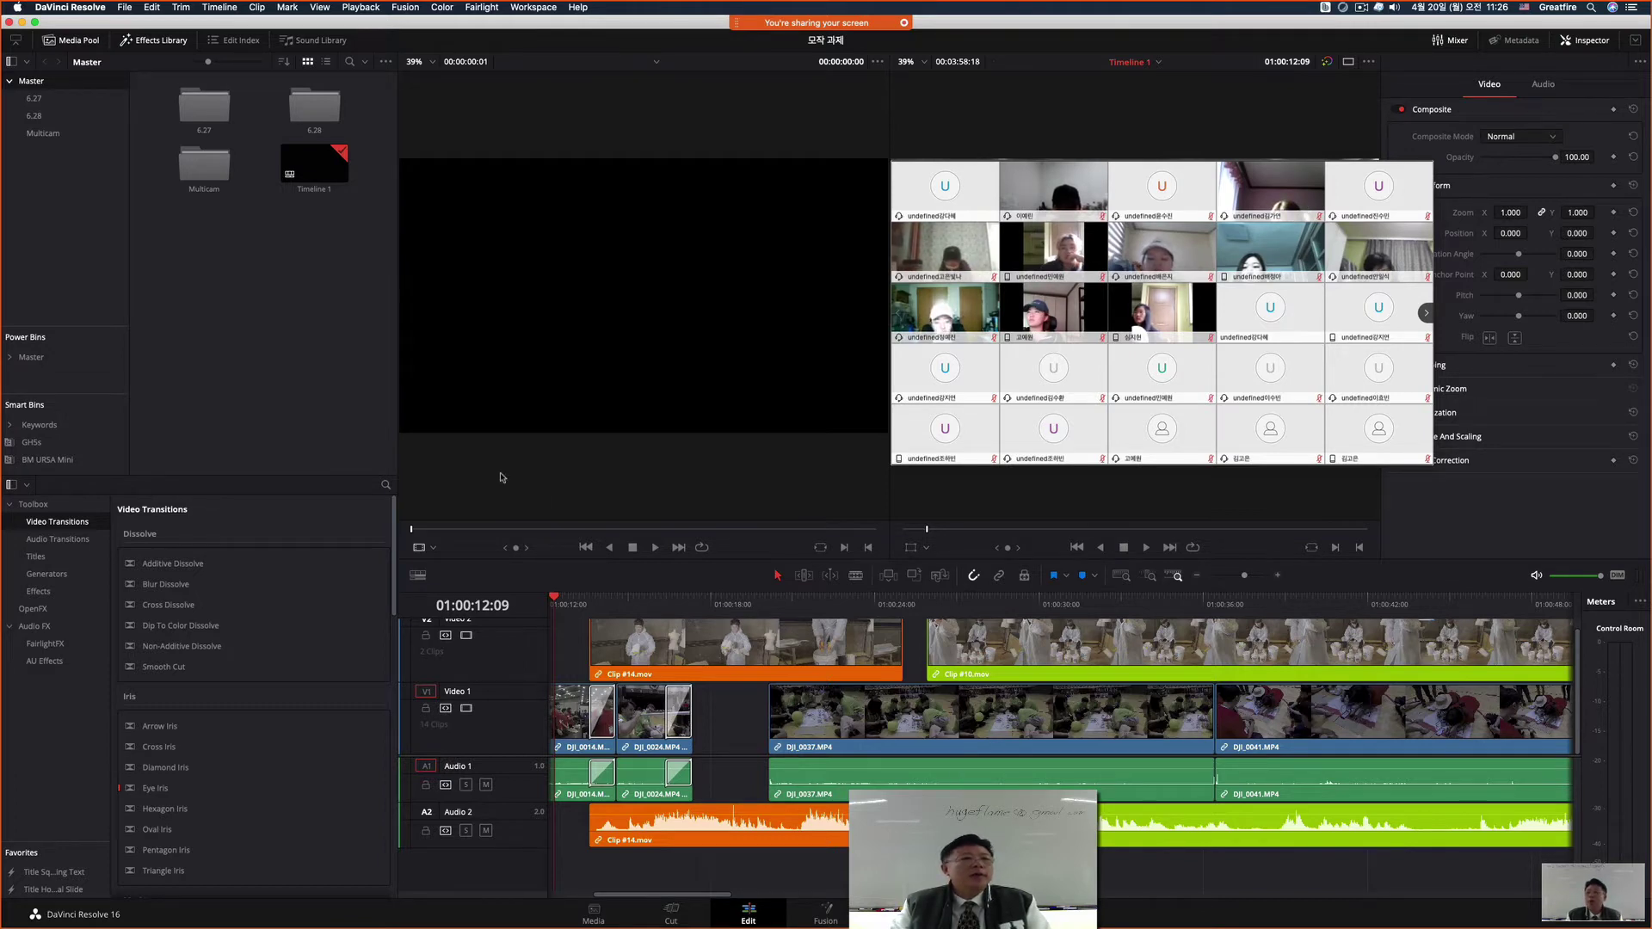
Step: Hide and show the Media Pool again, and open its 6.27 bin
{"action": "left_click", "coordinate": [64, 40]}
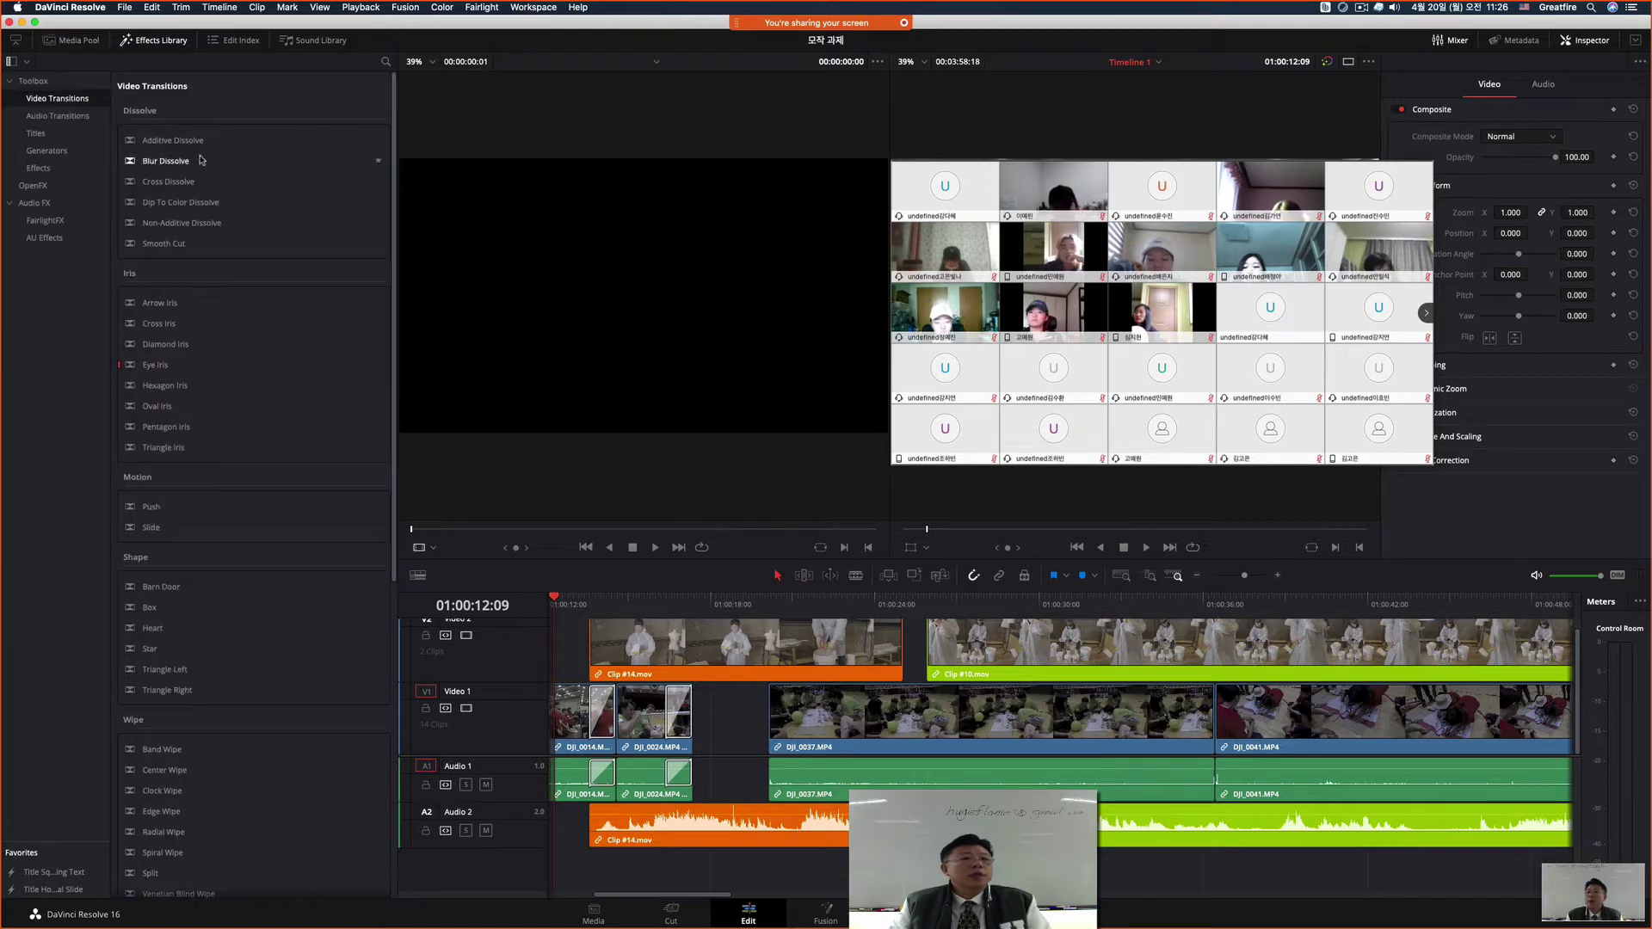
{"action": "left_click", "coordinate": [72, 40]}
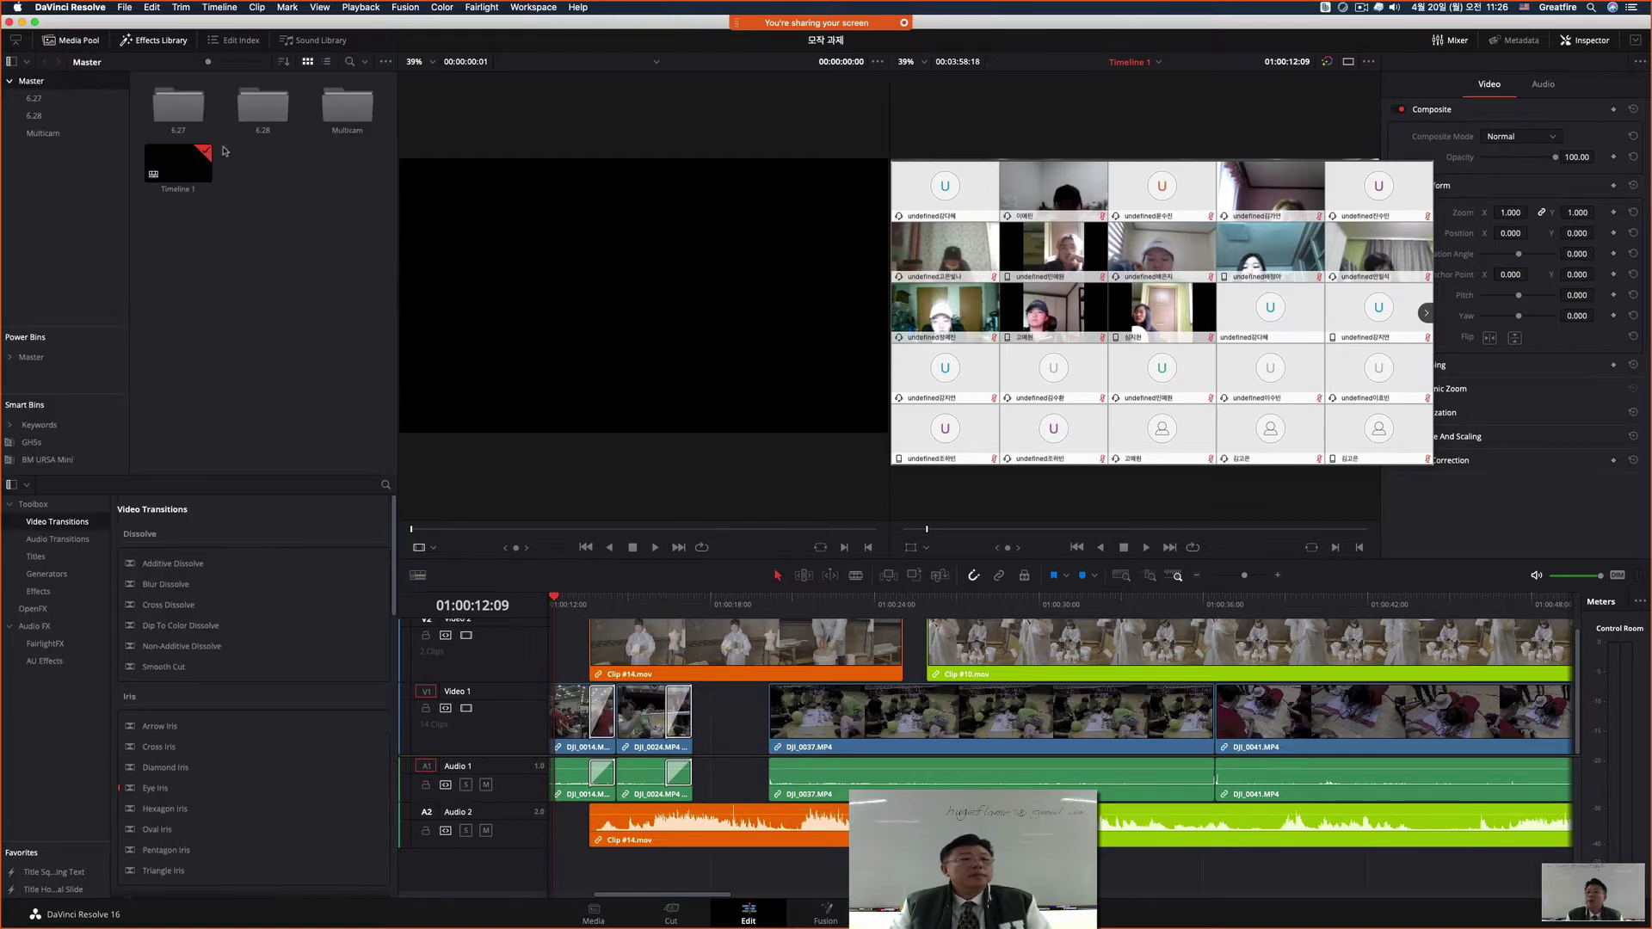
{"action": "double_click", "coordinate": [185, 105]}
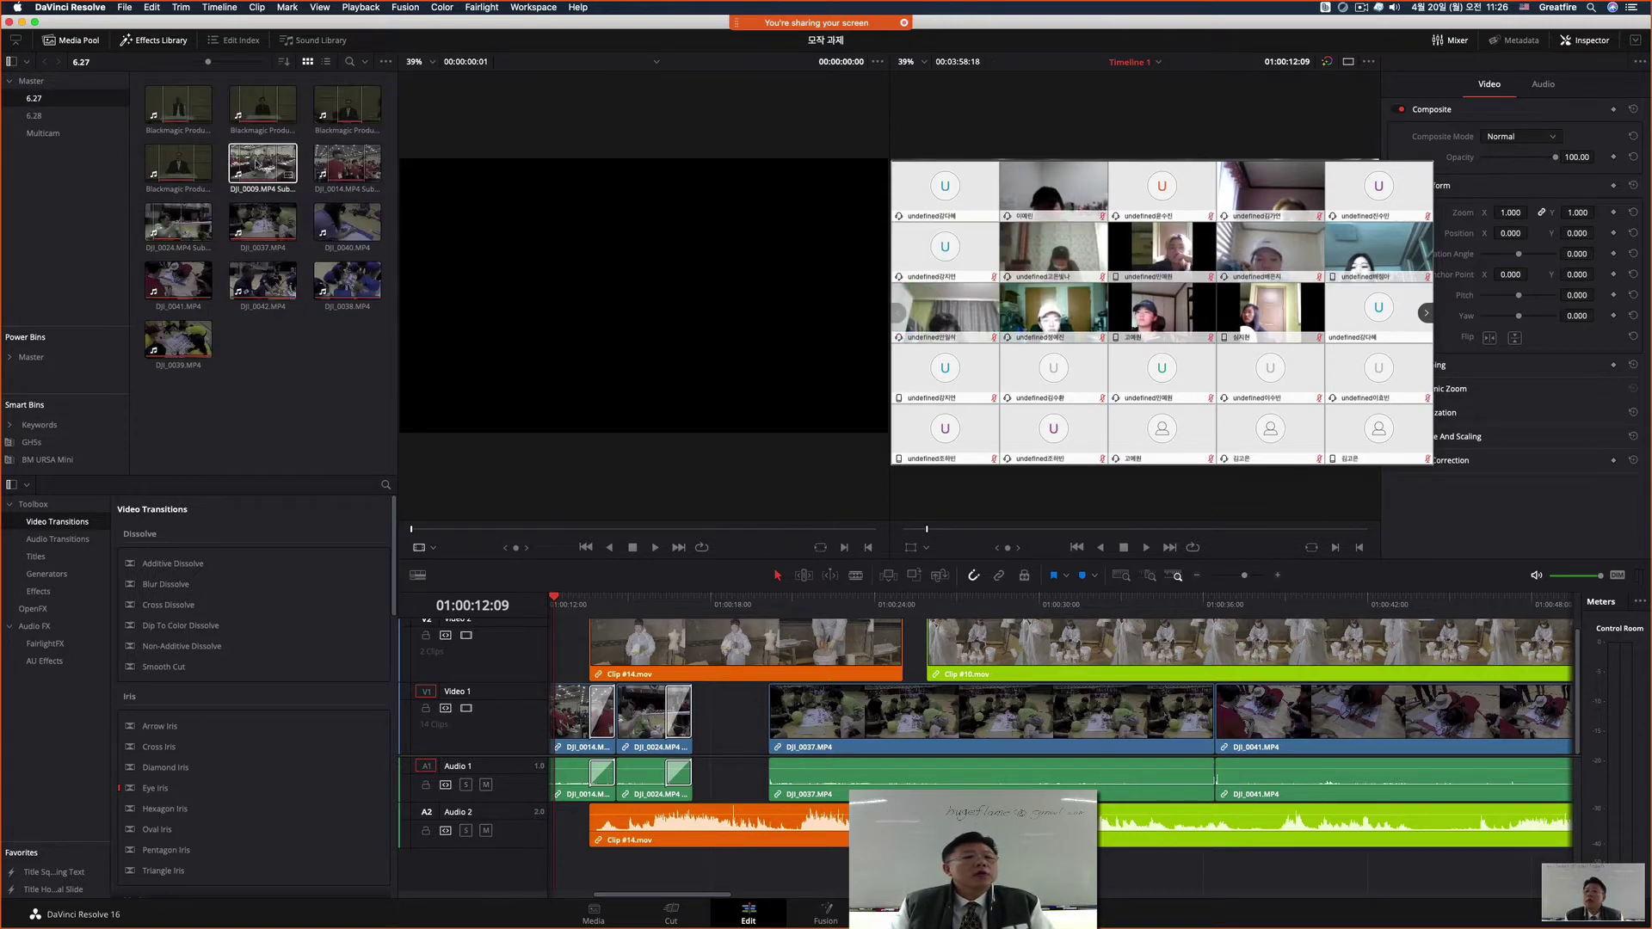
Step: Examine the clips in the 6.27 bin by selecting several of the DJI and Blackmagic clips, and clear the selection
{"action": "left_click", "coordinate": [295, 284]}
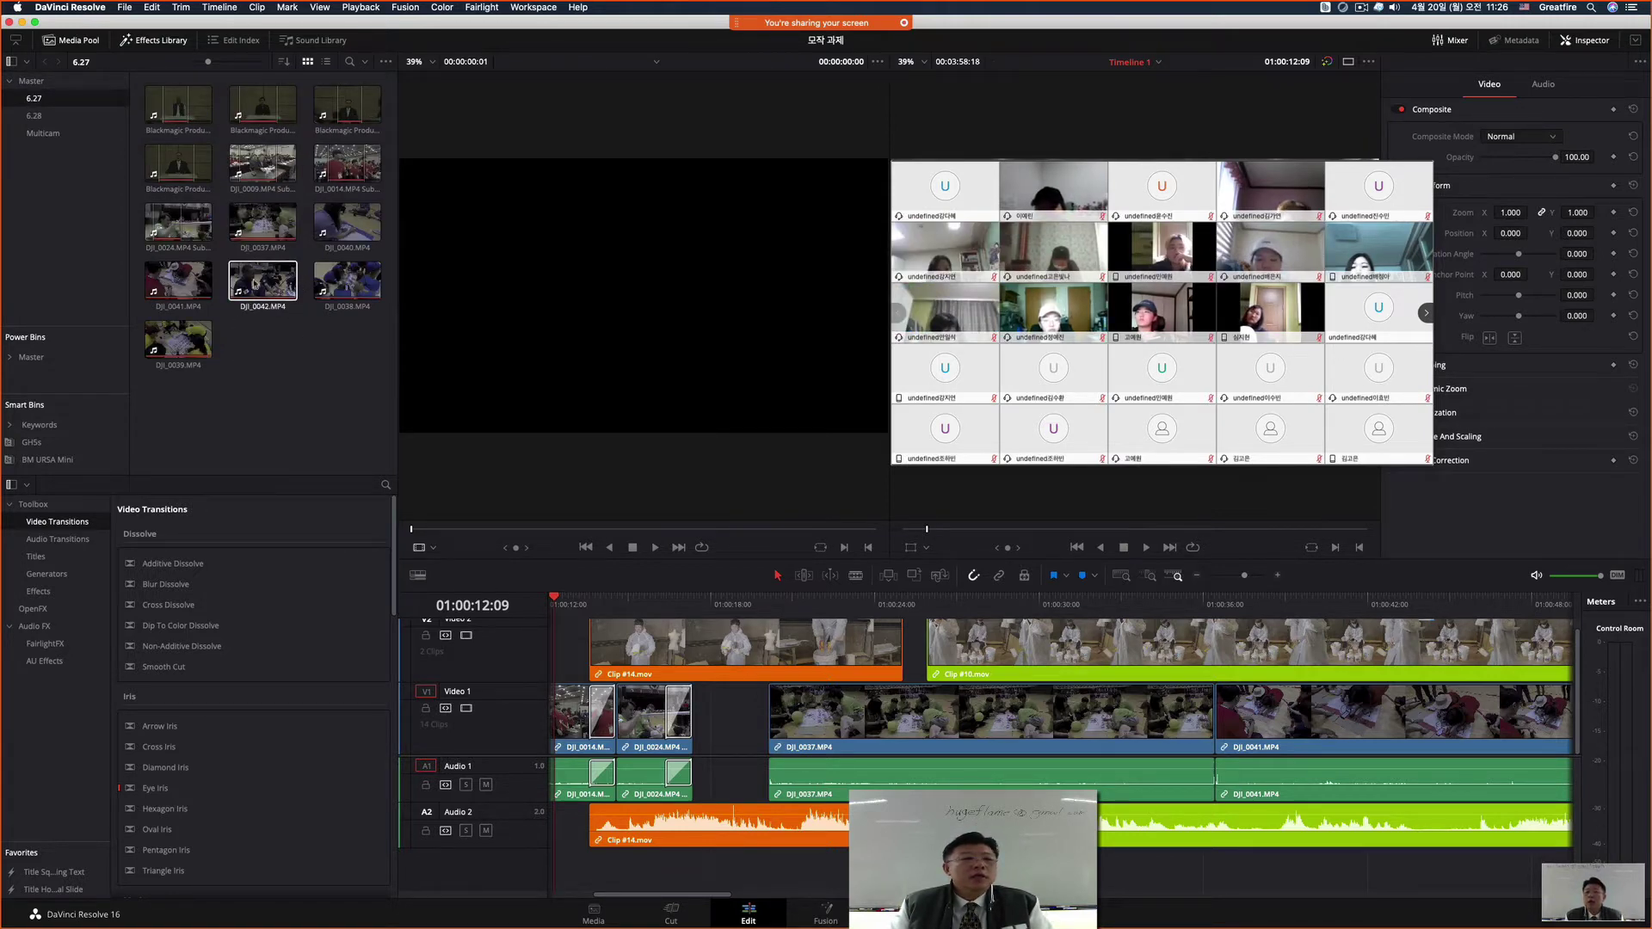
{"action": "left_click", "coordinate": [259, 105]}
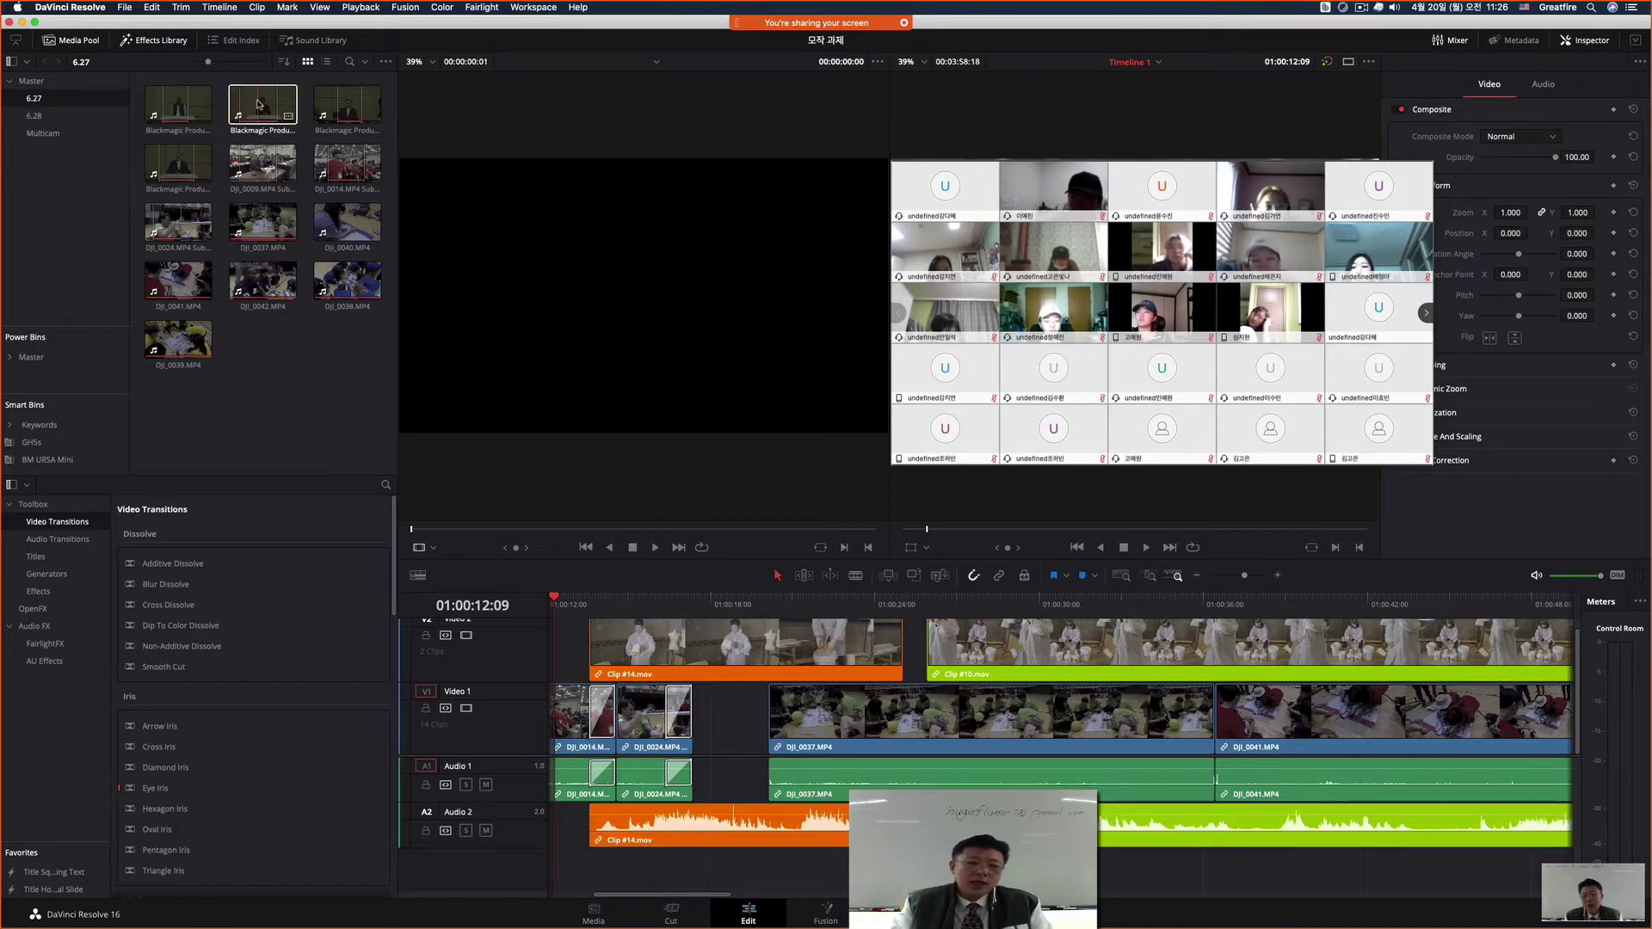
{"action": "left_click", "coordinate": [178, 222]}
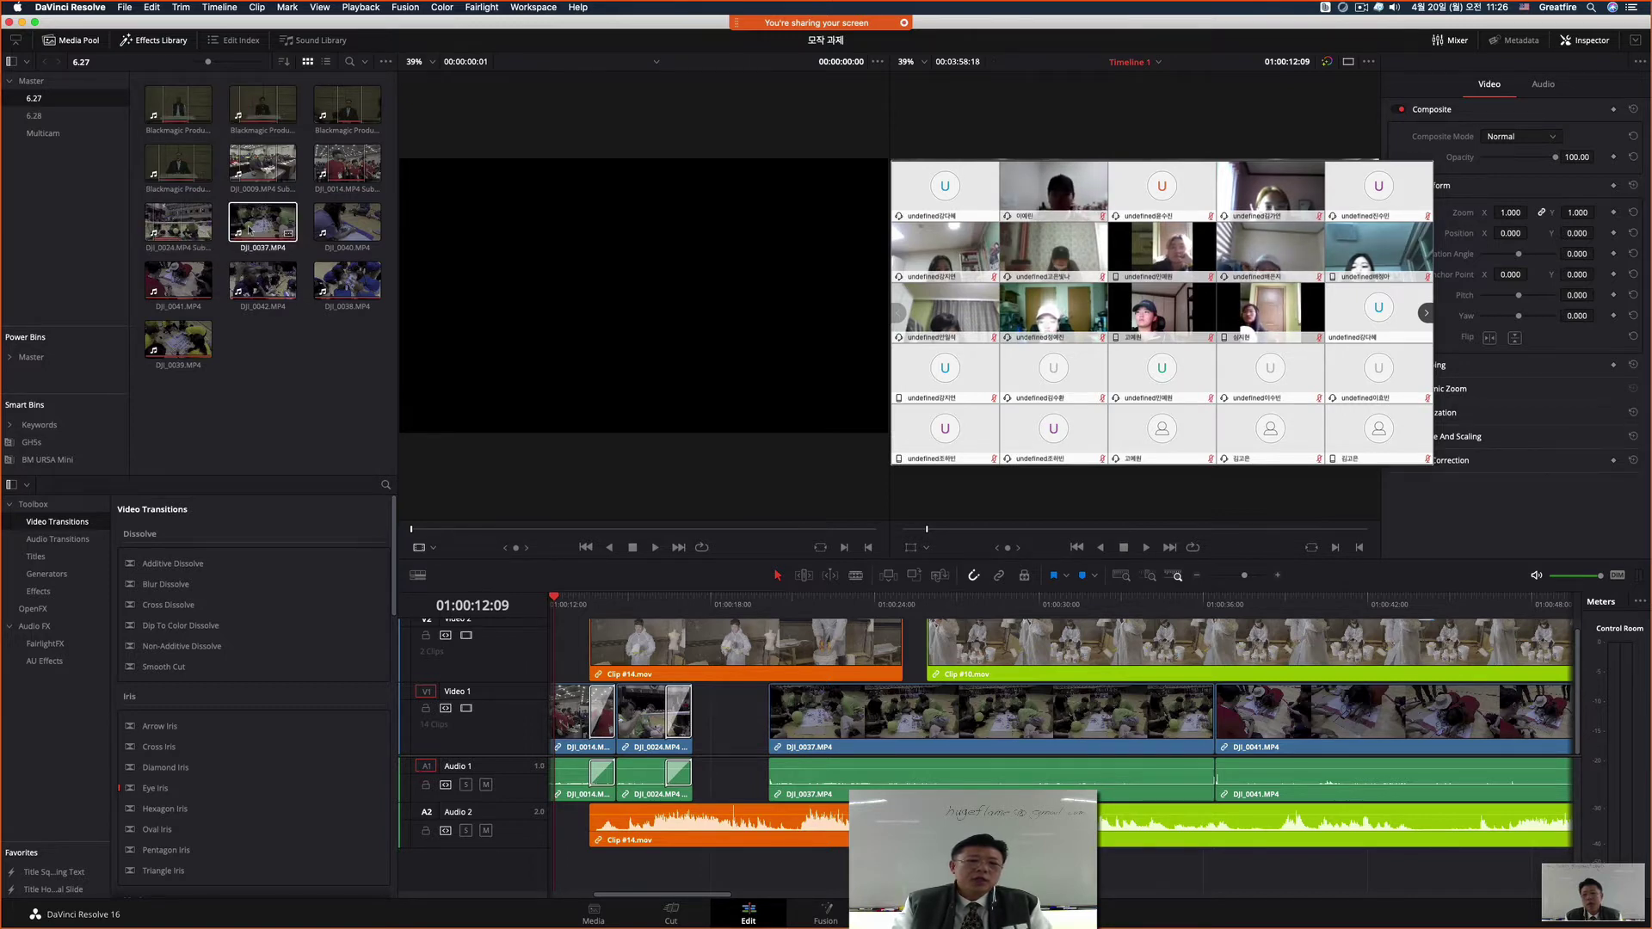
{"action": "left_click", "coordinate": [197, 117]}
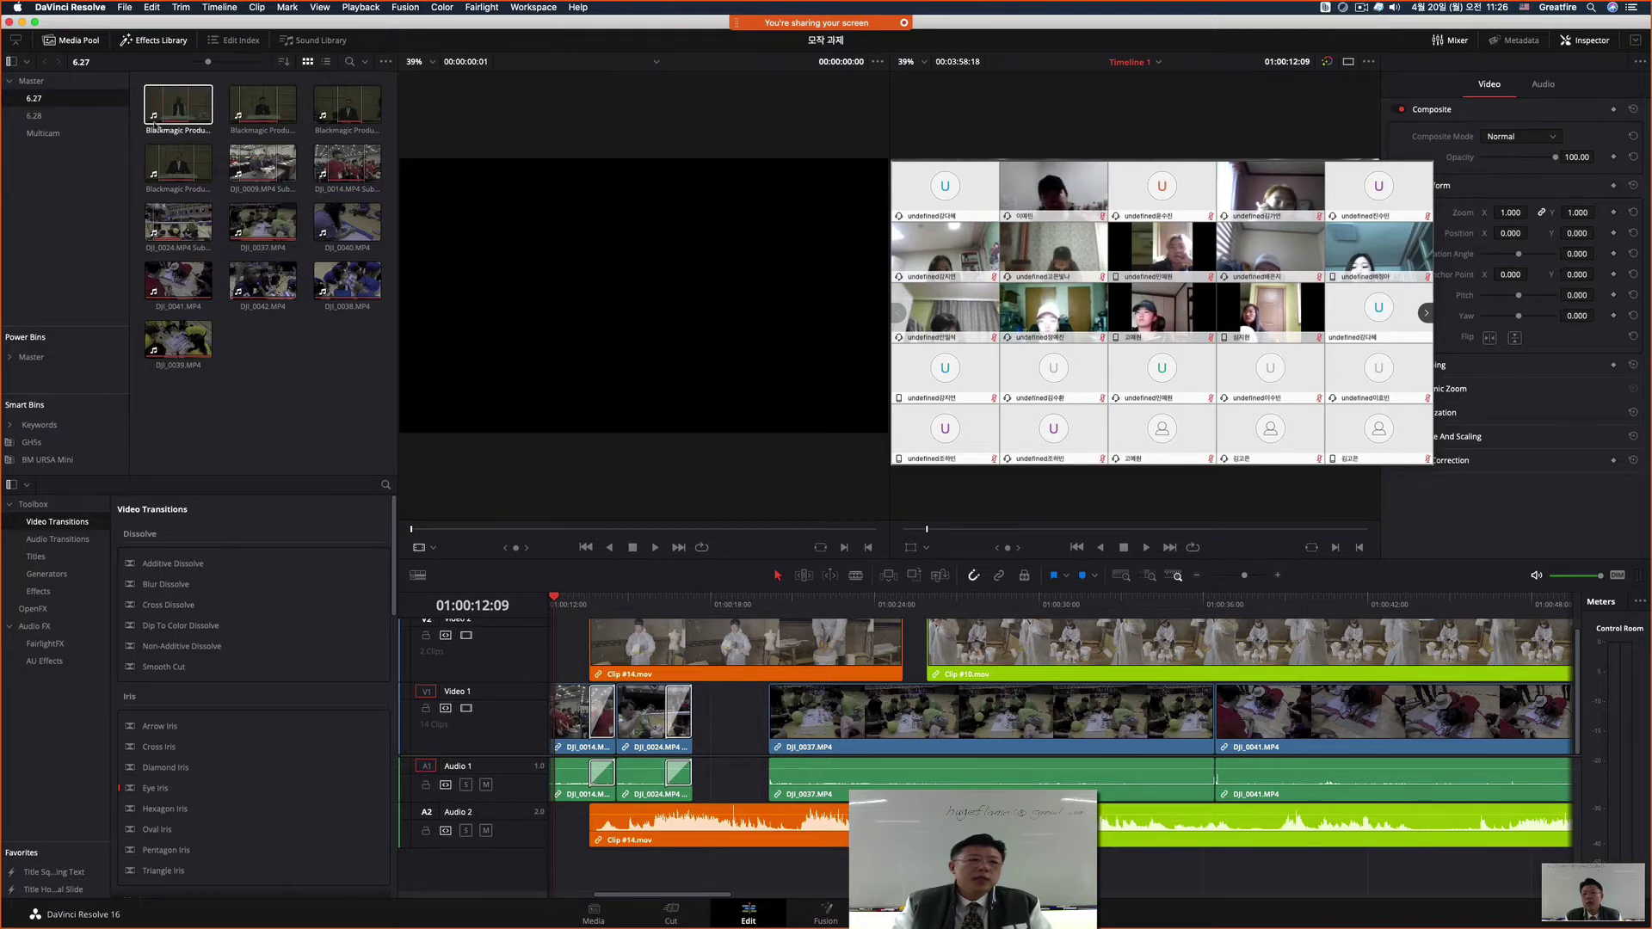
{"action": "left_click", "coordinate": [235, 127]}
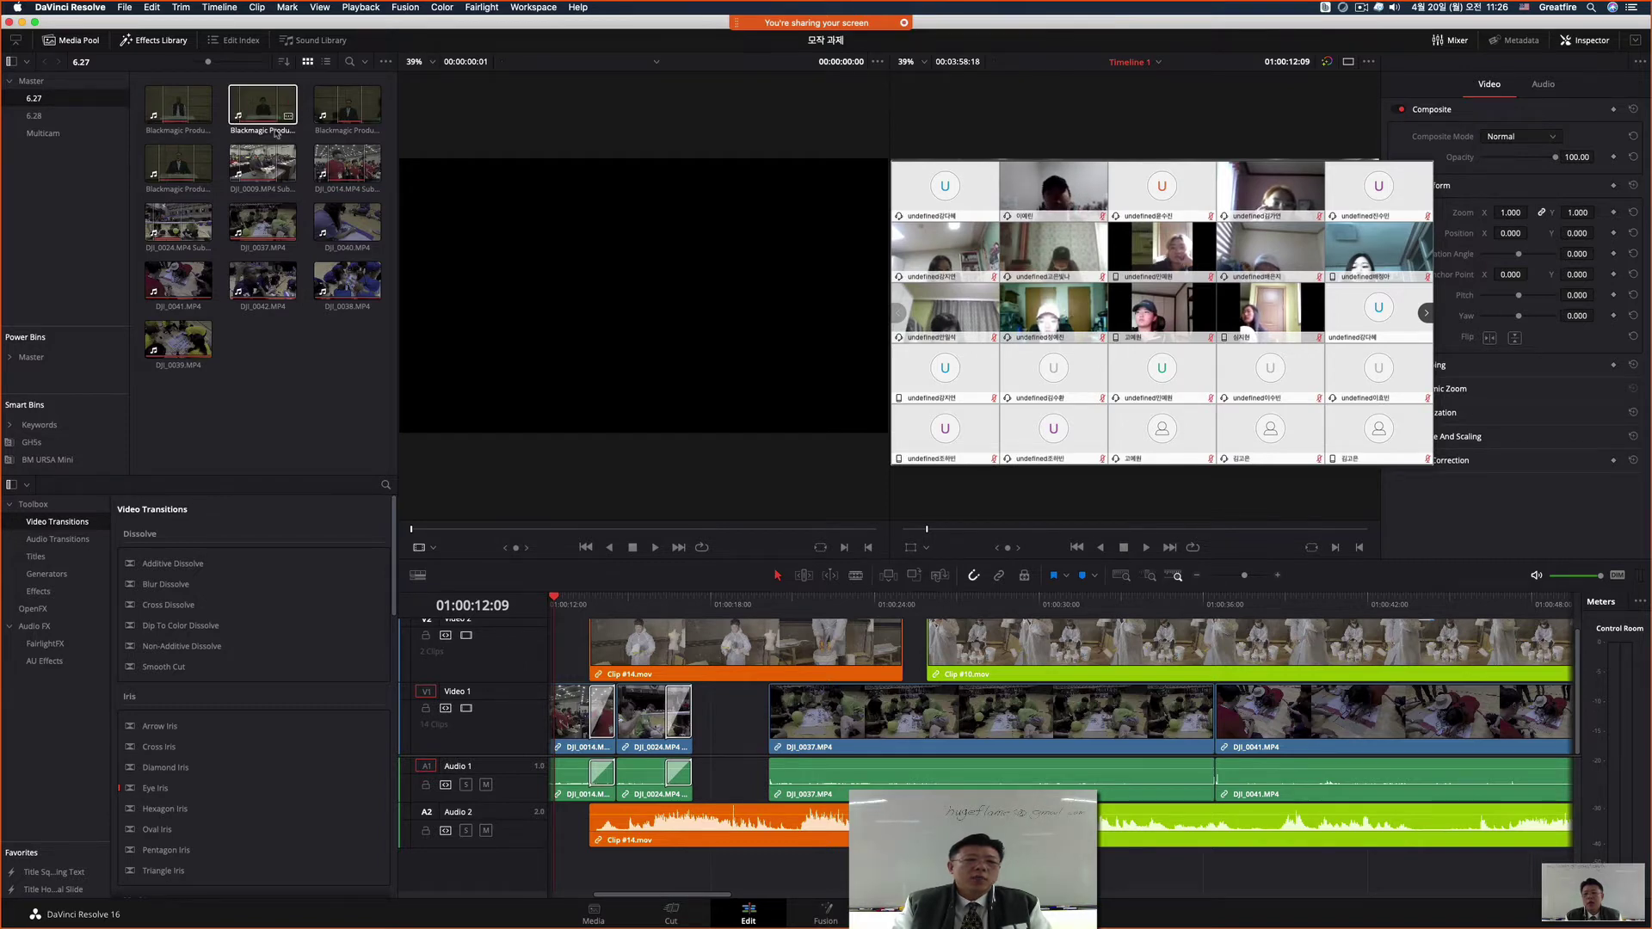
{"action": "left_click", "coordinate": [254, 223]}
{"action": "left_click", "coordinate": [268, 343]}
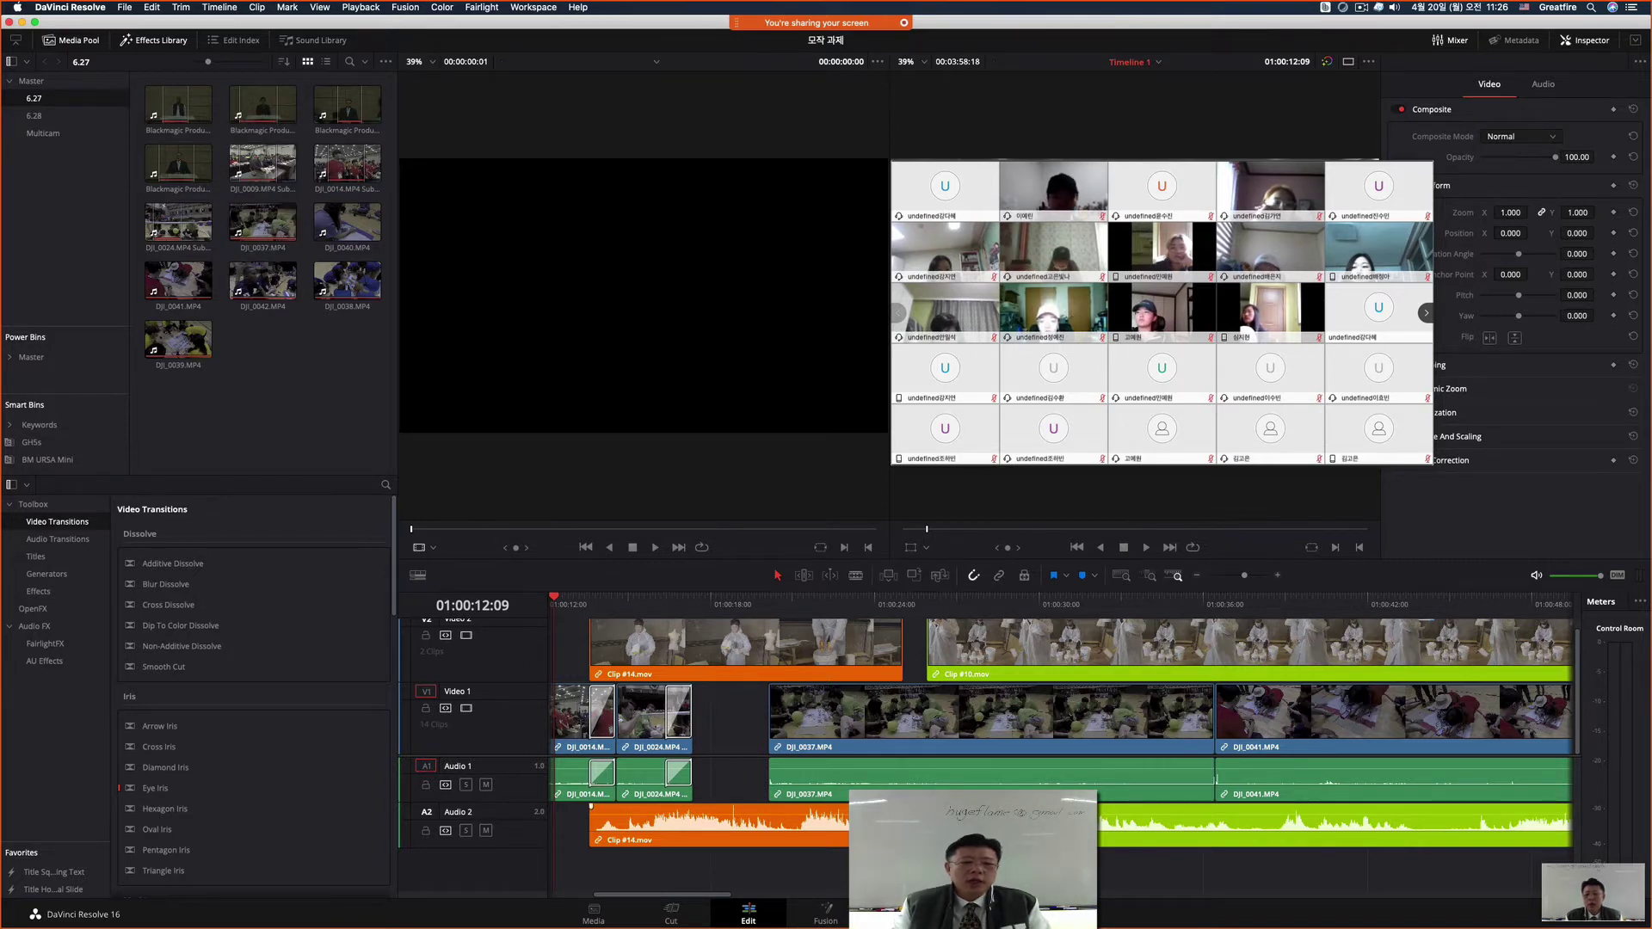
Step: Delete all clips from every track of Timeline 1
{"action": "left_click_drag", "start_coordinate": [1378, 869], "coordinate": [904, 607]}
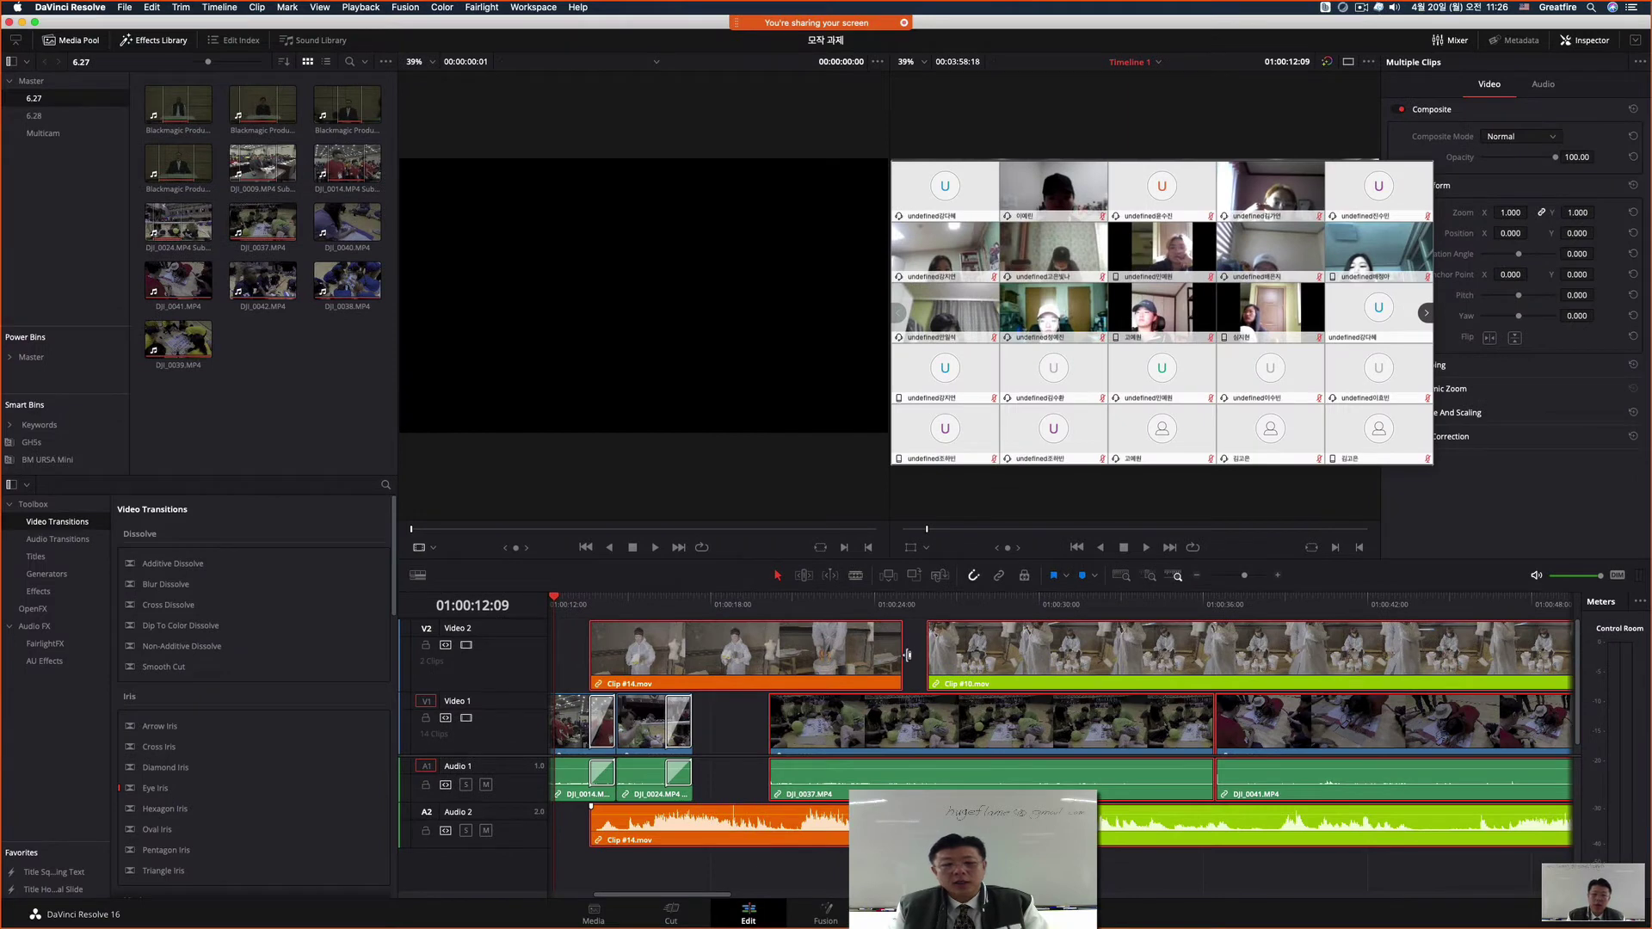
{"action": "left_click", "coordinate": [914, 660]}
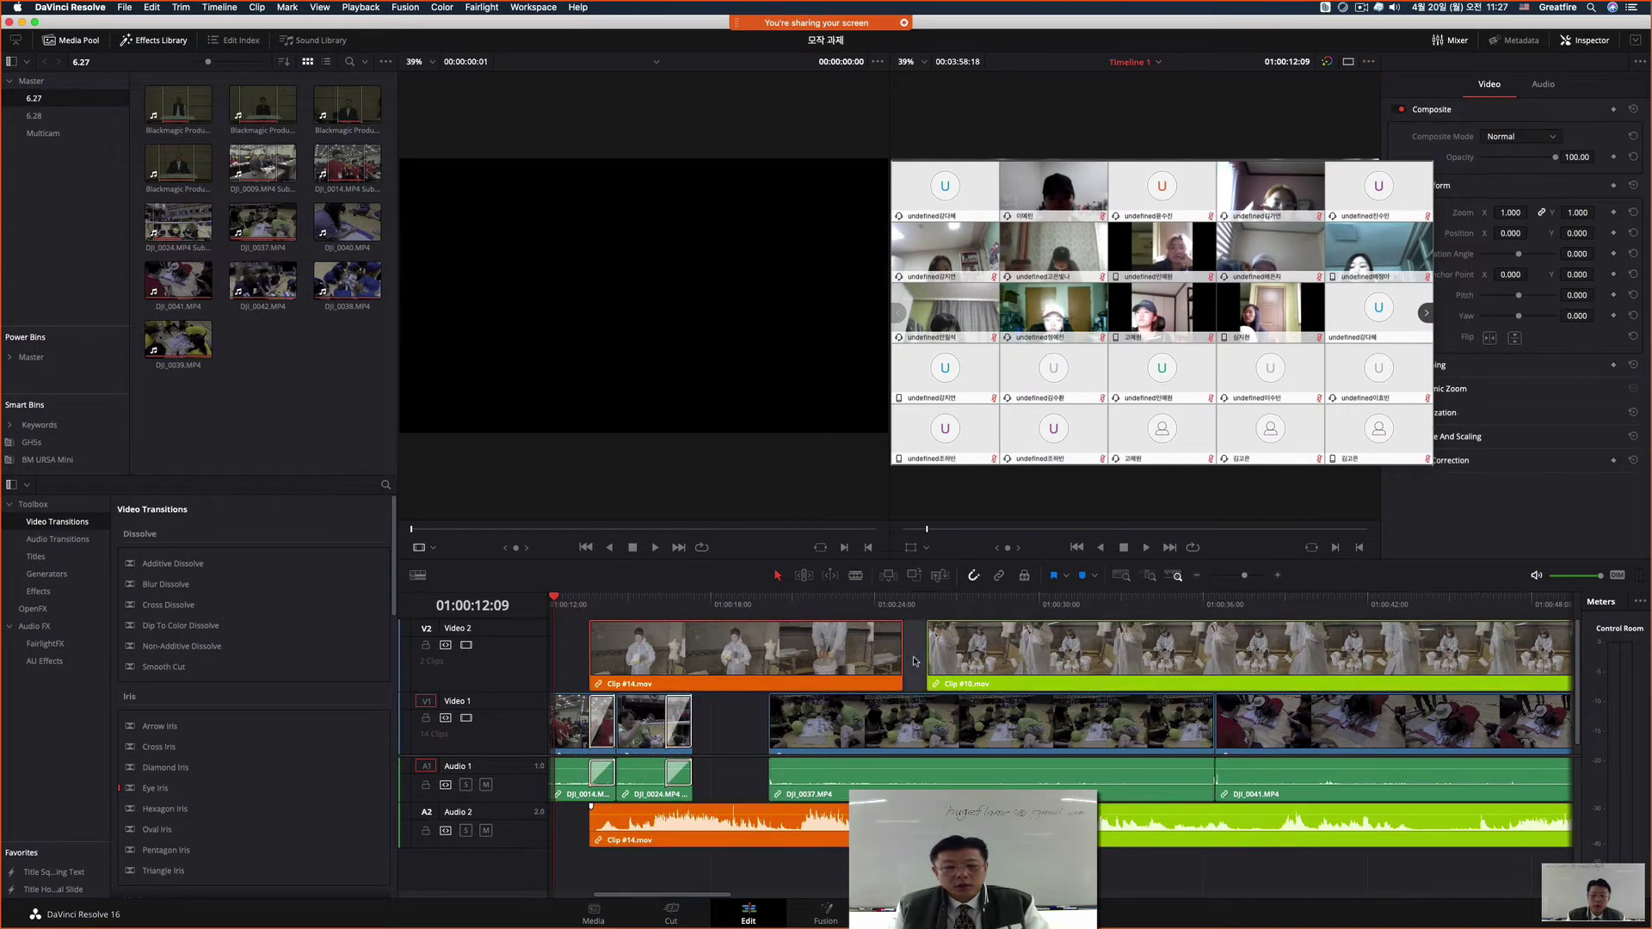
{"action": "key", "text": "super+a"}
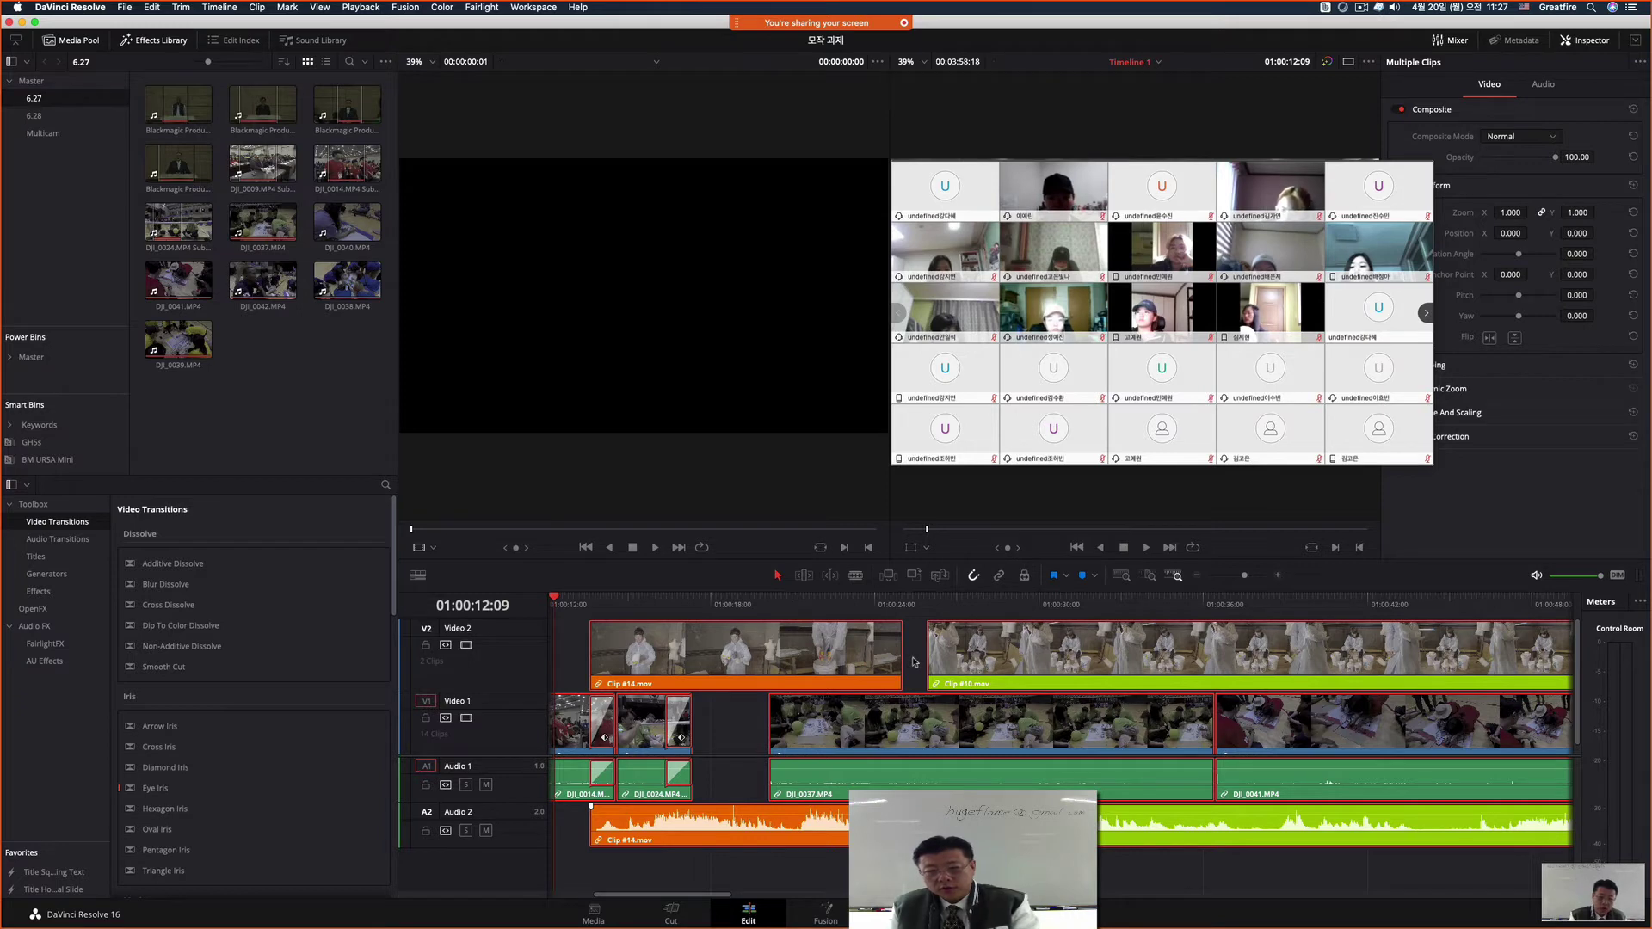
{"action": "key", "text": "Delete"}
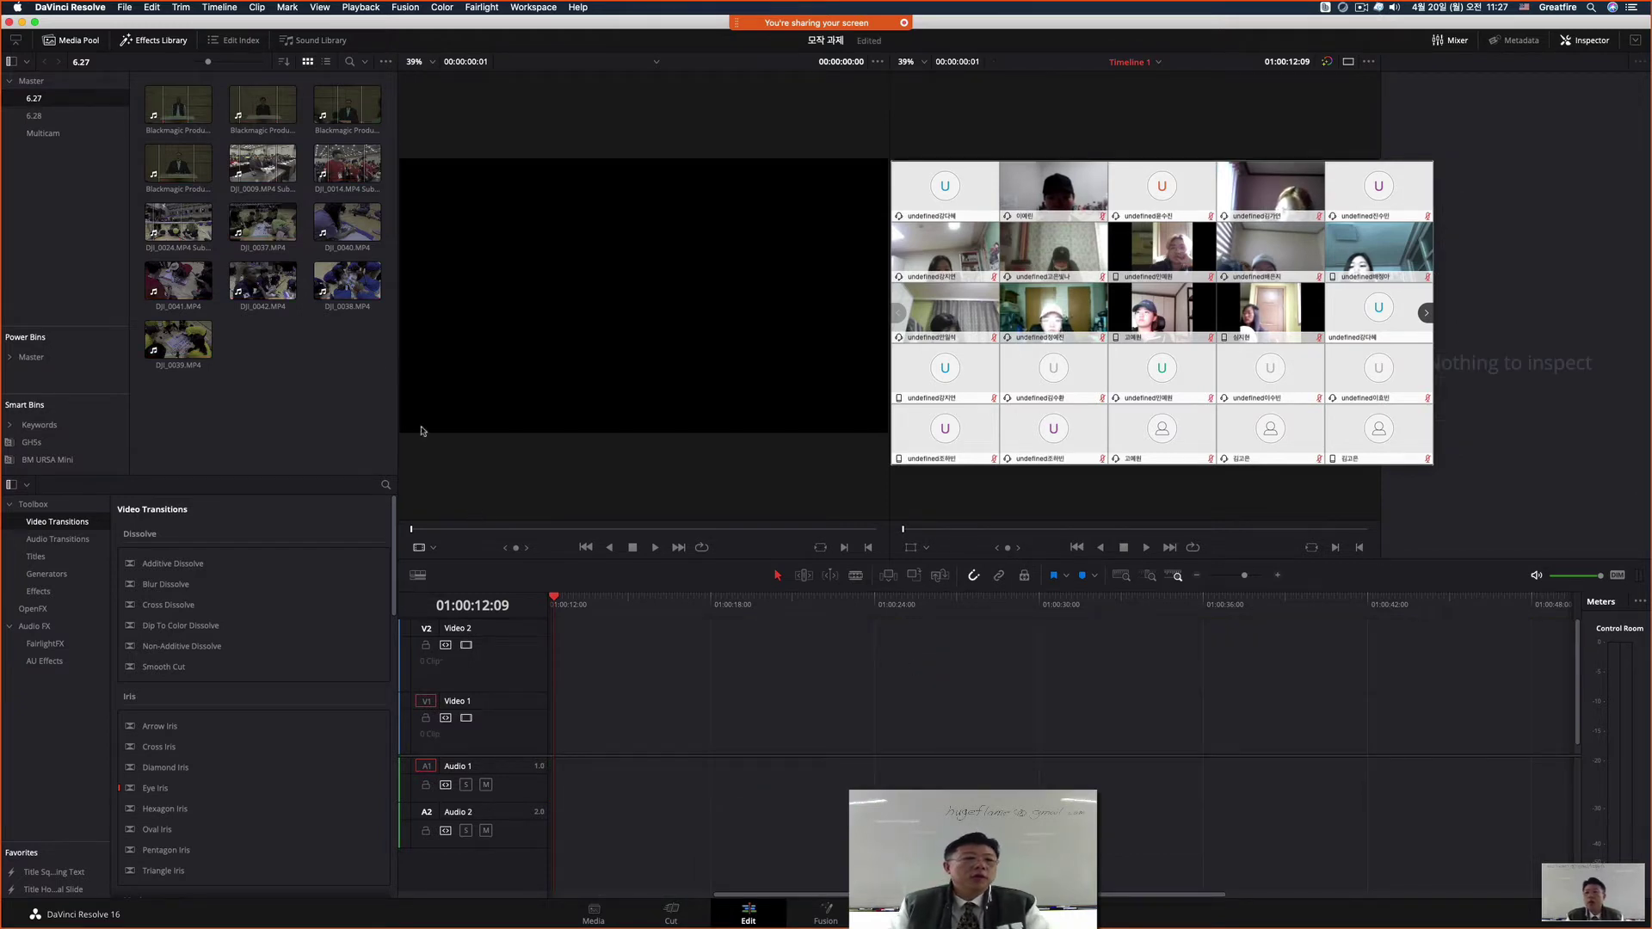
Step: Place DJI_0042.MP4 on Video 1 and Audio 1, and delete the empty gaps before its video and audio parts
{"action": "left_click_drag", "start_coordinate": [263, 281], "coordinate": [553, 741]}
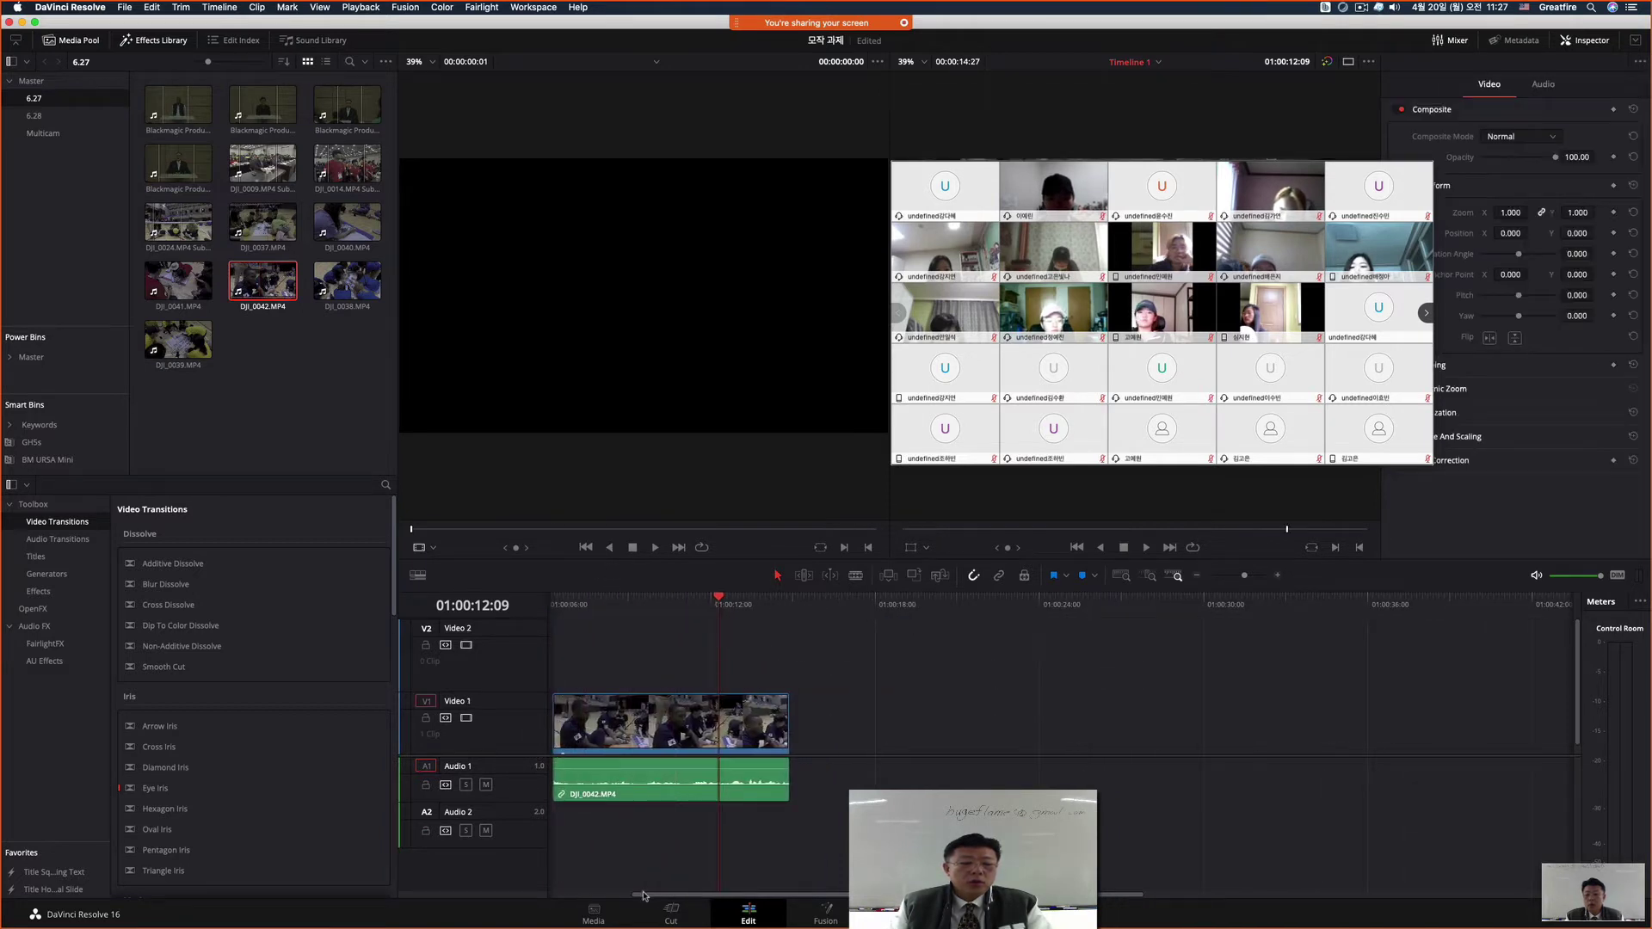
{"action": "left_click_drag", "start_coordinate": [643, 895], "coordinate": [521, 889]}
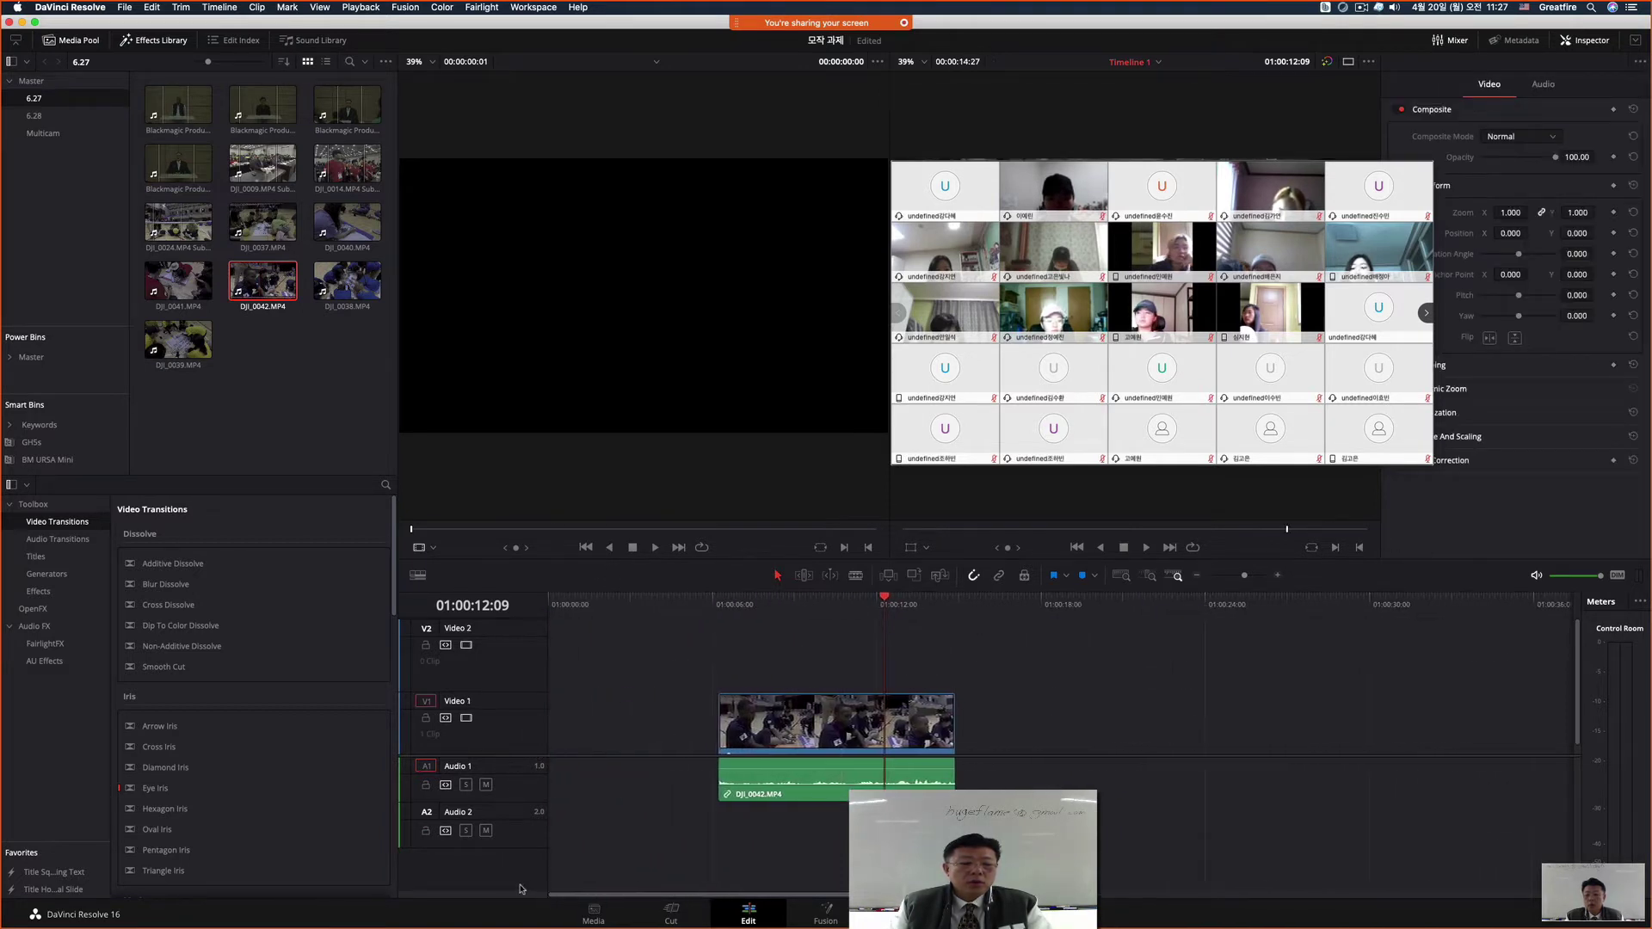
{"action": "left_click", "coordinate": [590, 722]}
{"action": "key", "text": "BackSpace"}
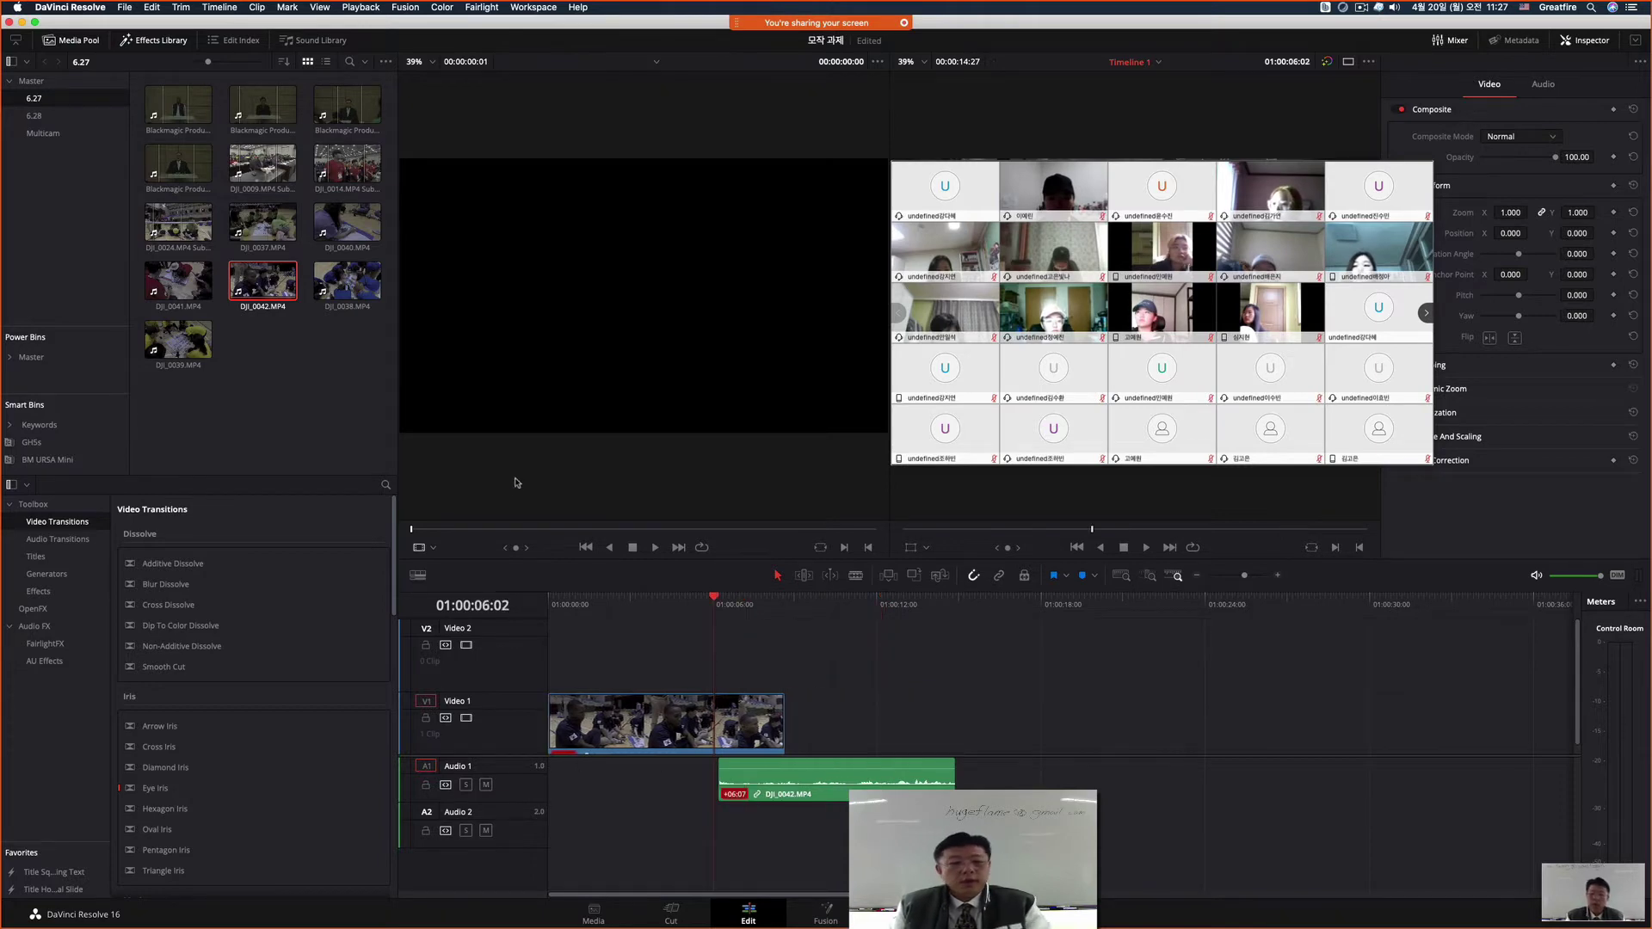
{"action": "left_click", "coordinate": [668, 797]}
{"action": "key", "text": "BackSpace"}
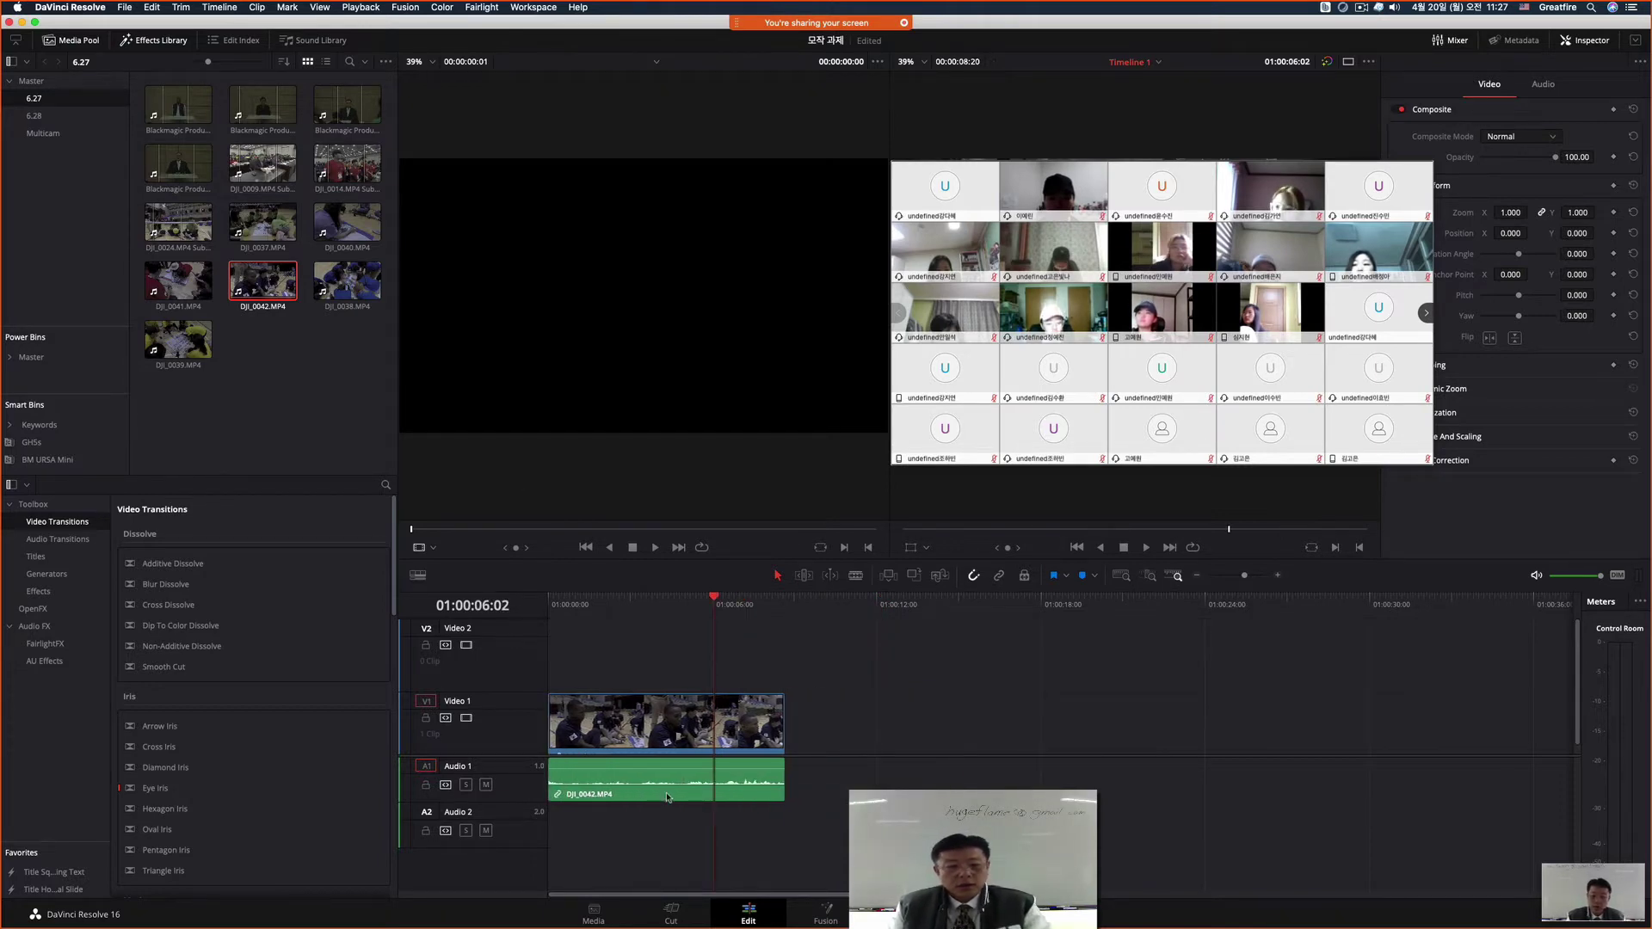
Step: Add DJI_0038.MP4 directly after DJI_0042.MP4, and place two Blackmagic clips side by side further along the same tracks
{"action": "left_click_drag", "start_coordinate": [349, 273], "coordinate": [781, 760]}
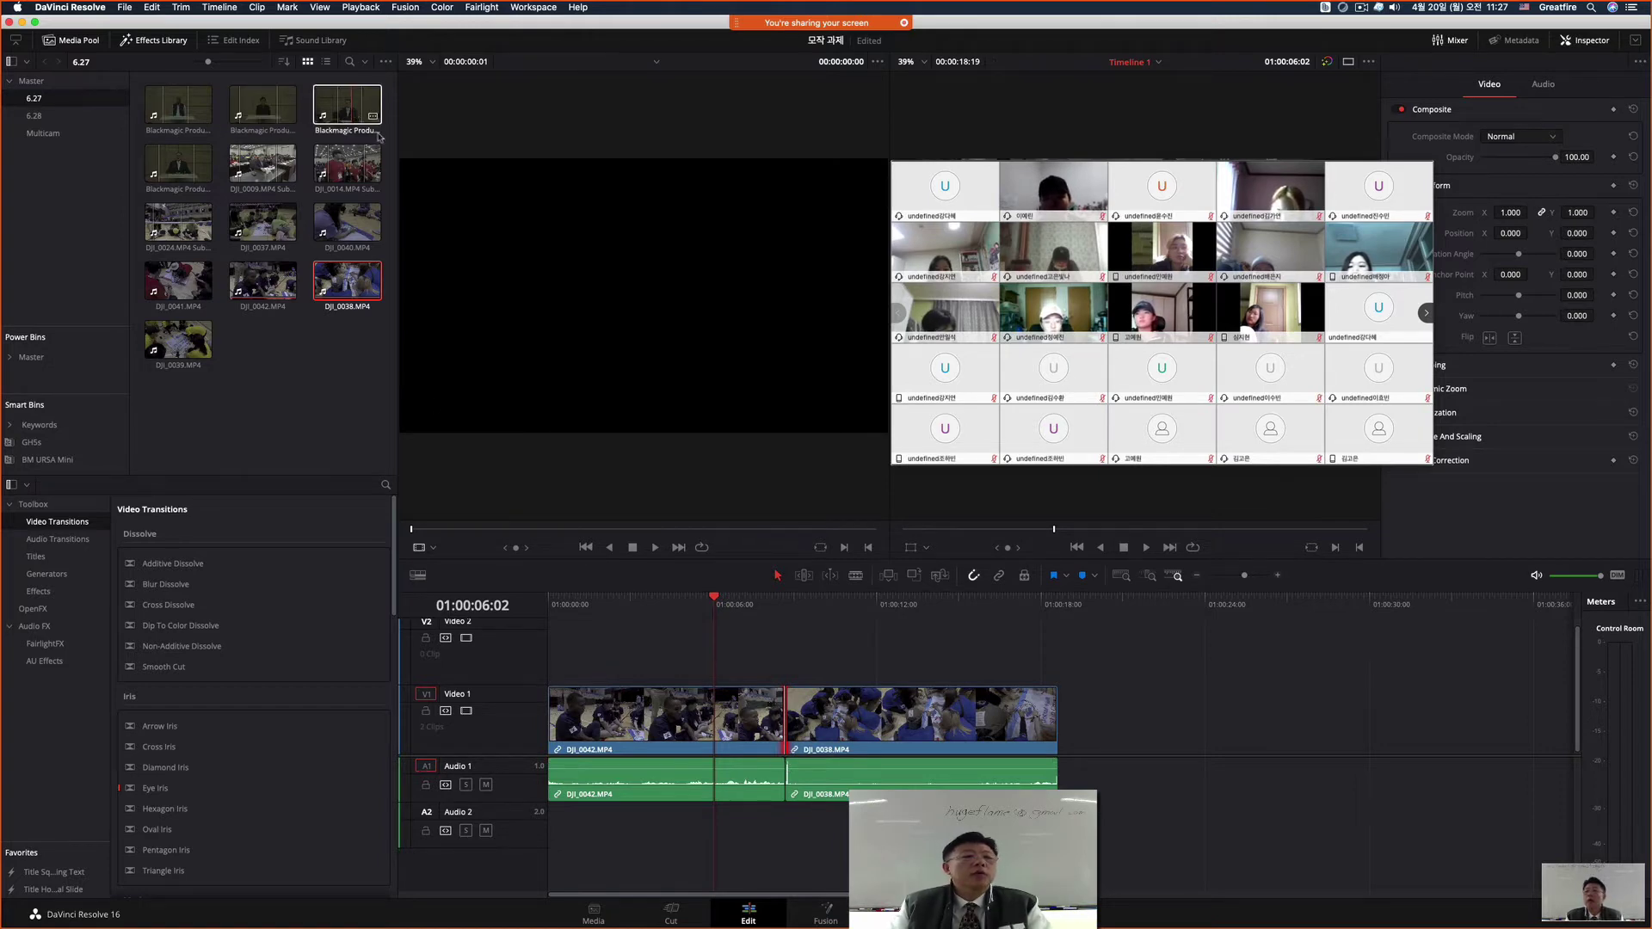
{"action": "left_click_drag", "start_coordinate": [379, 135], "coordinate": [1179, 755]}
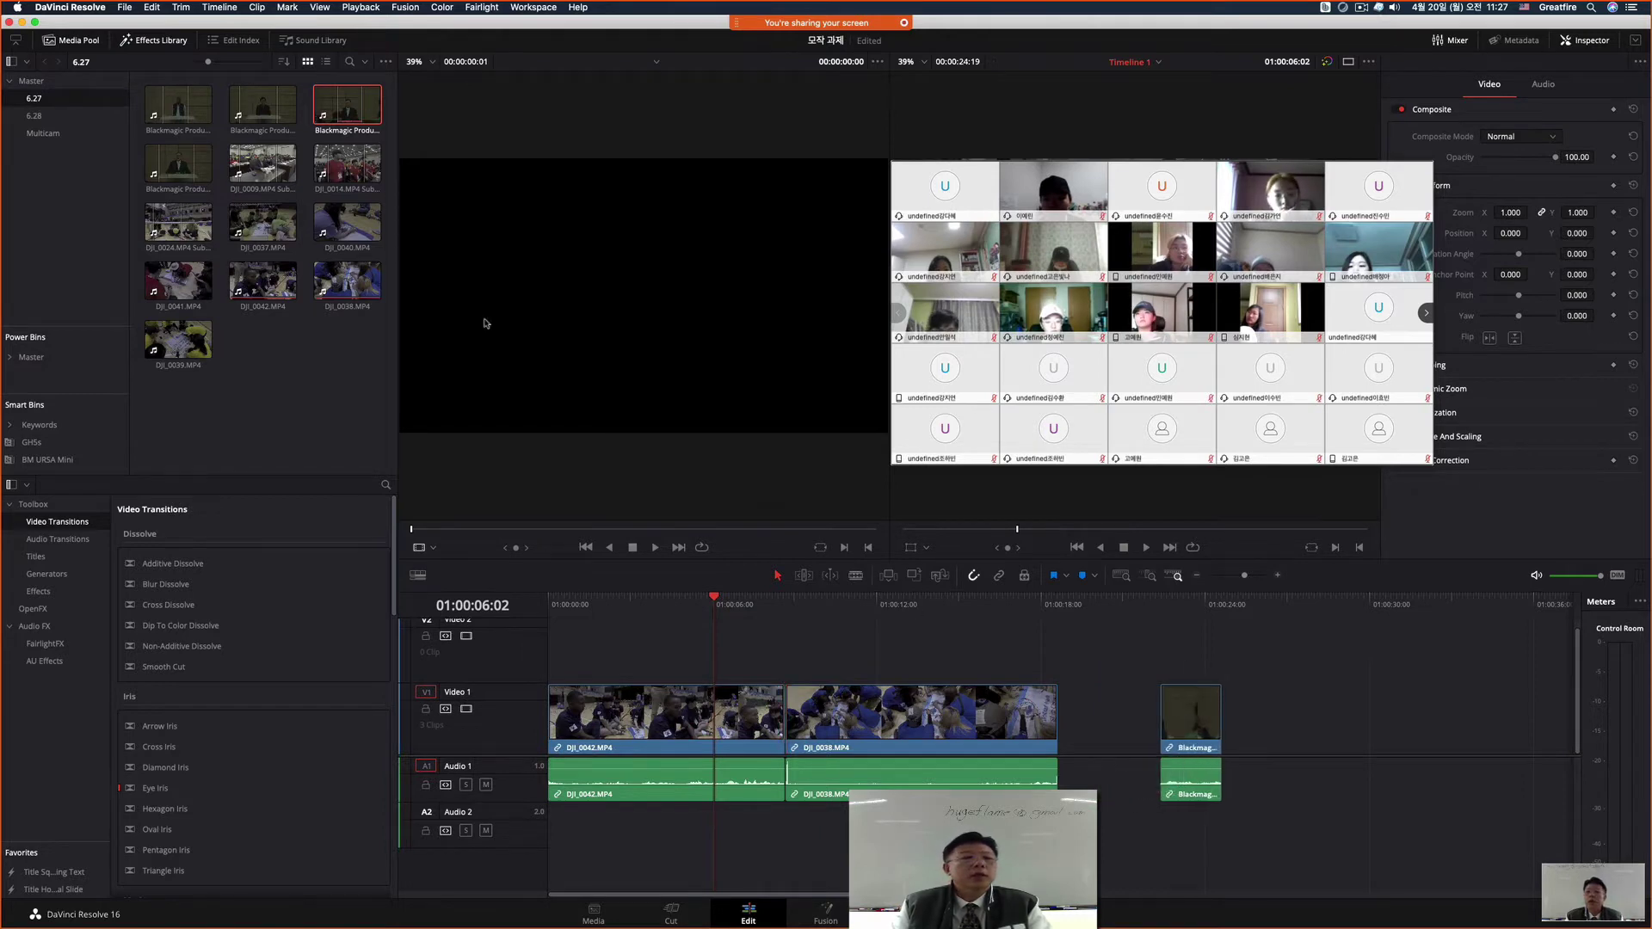
{"action": "left_click_drag", "start_coordinate": [178, 163], "coordinate": [1226, 783]}
Step: Compare the cuts of both clip pairs, add an Eye Iris transition between the two Blackmagic clips, and delete it
{"action": "left_click", "coordinate": [1225, 729]}
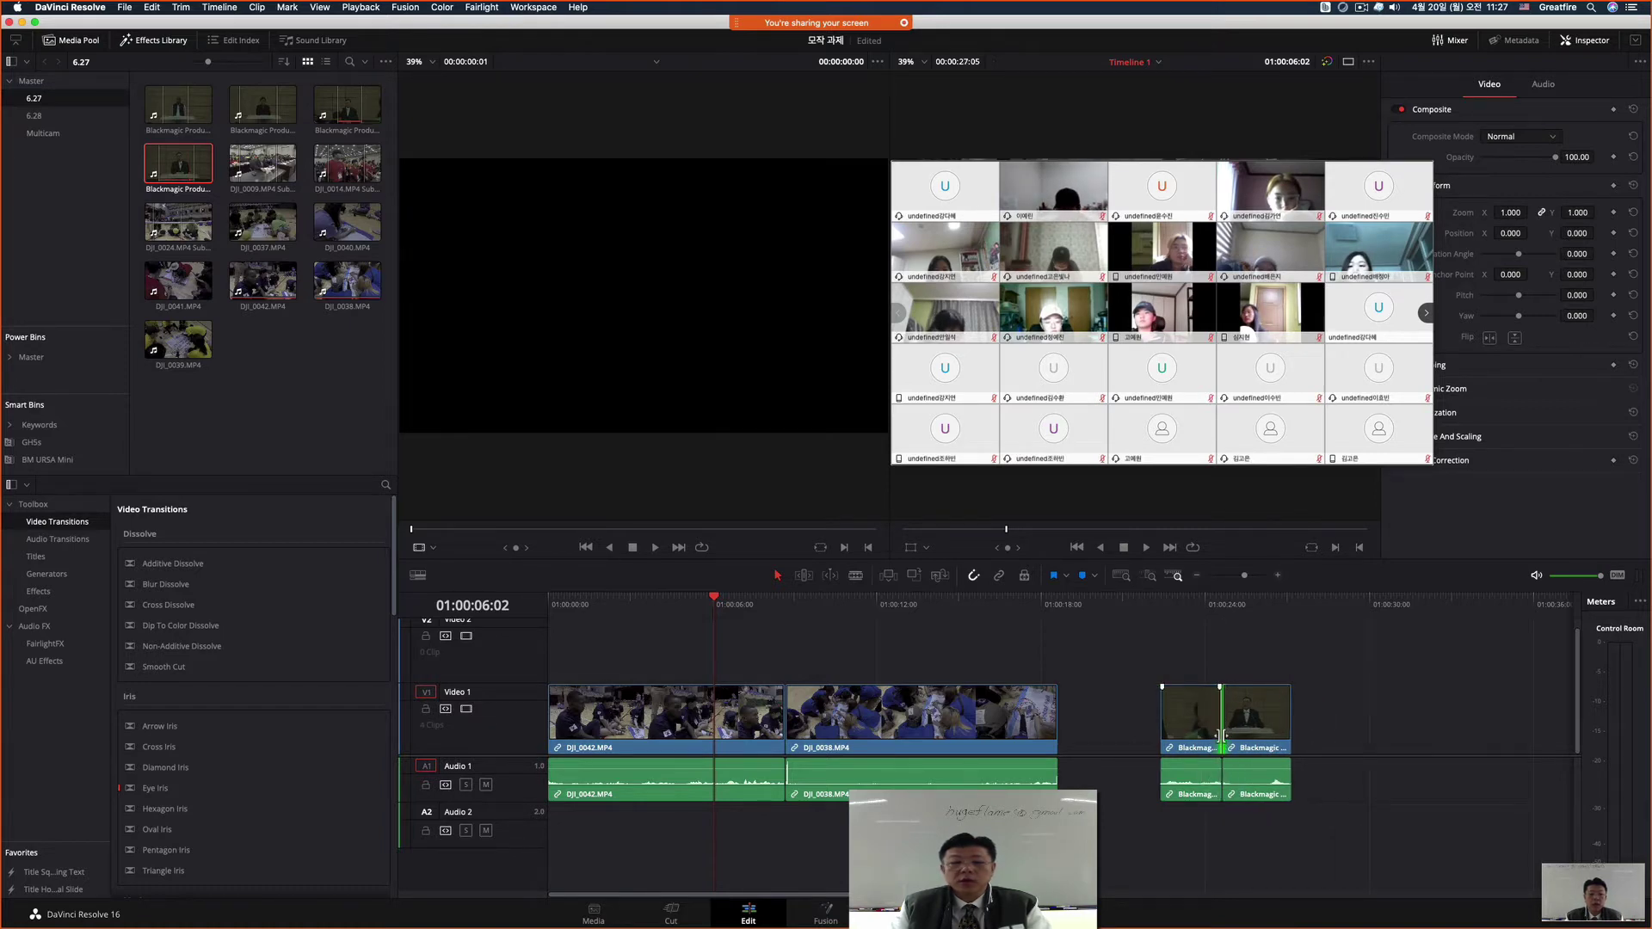
{"action": "left_click", "coordinate": [786, 728]}
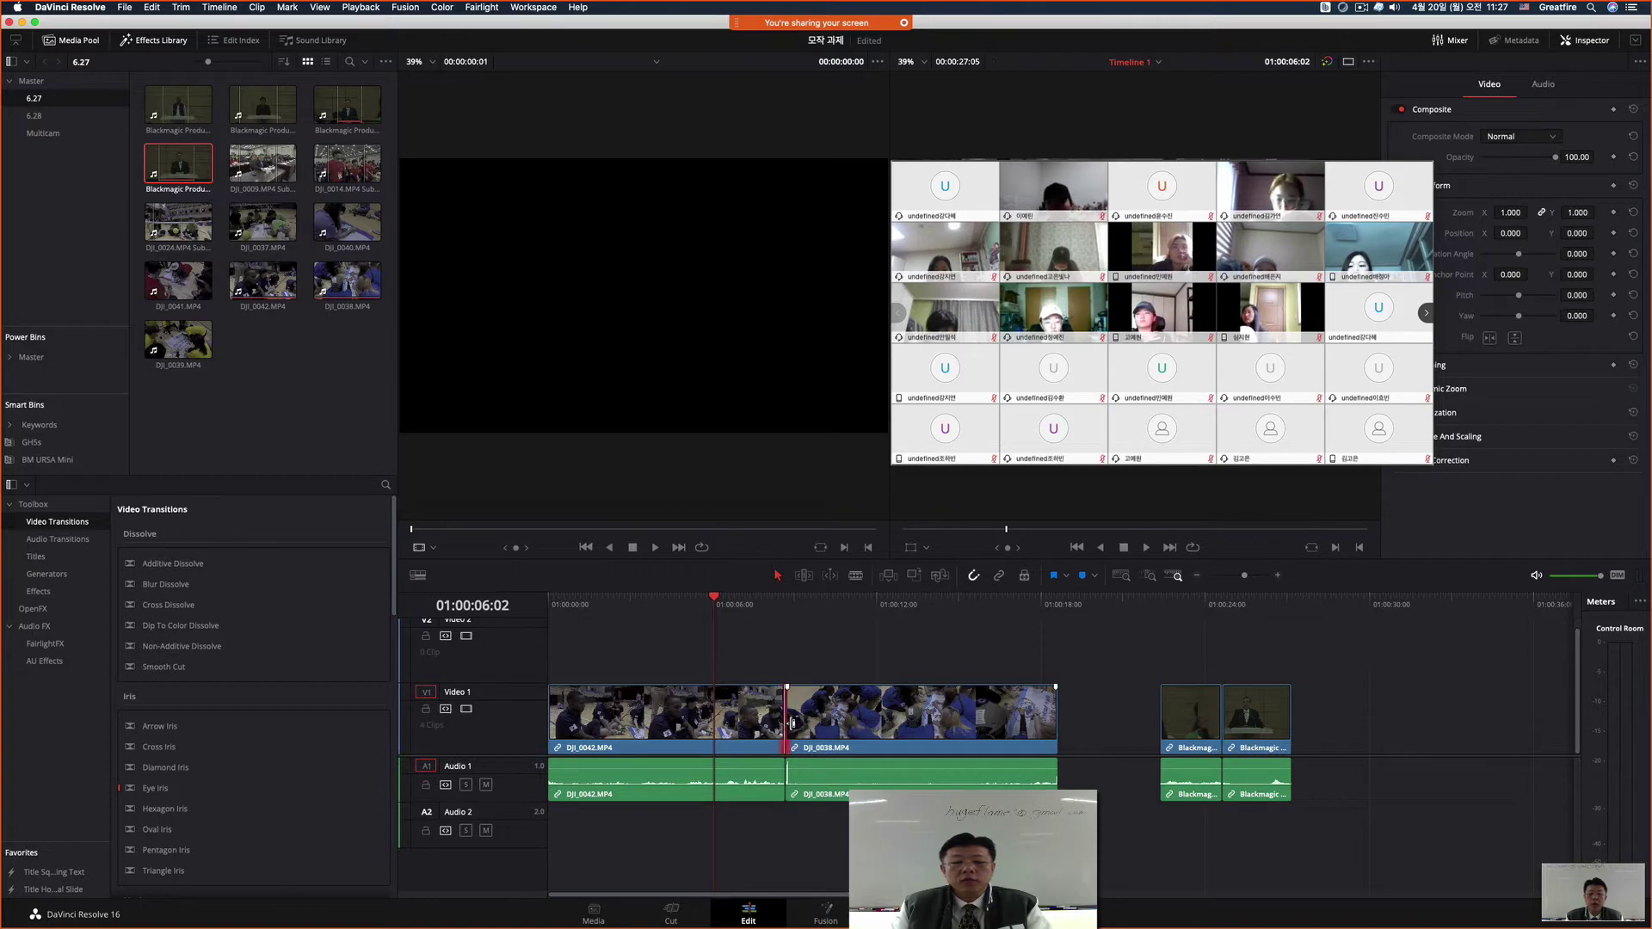
{"action": "left_click", "coordinate": [1216, 731]}
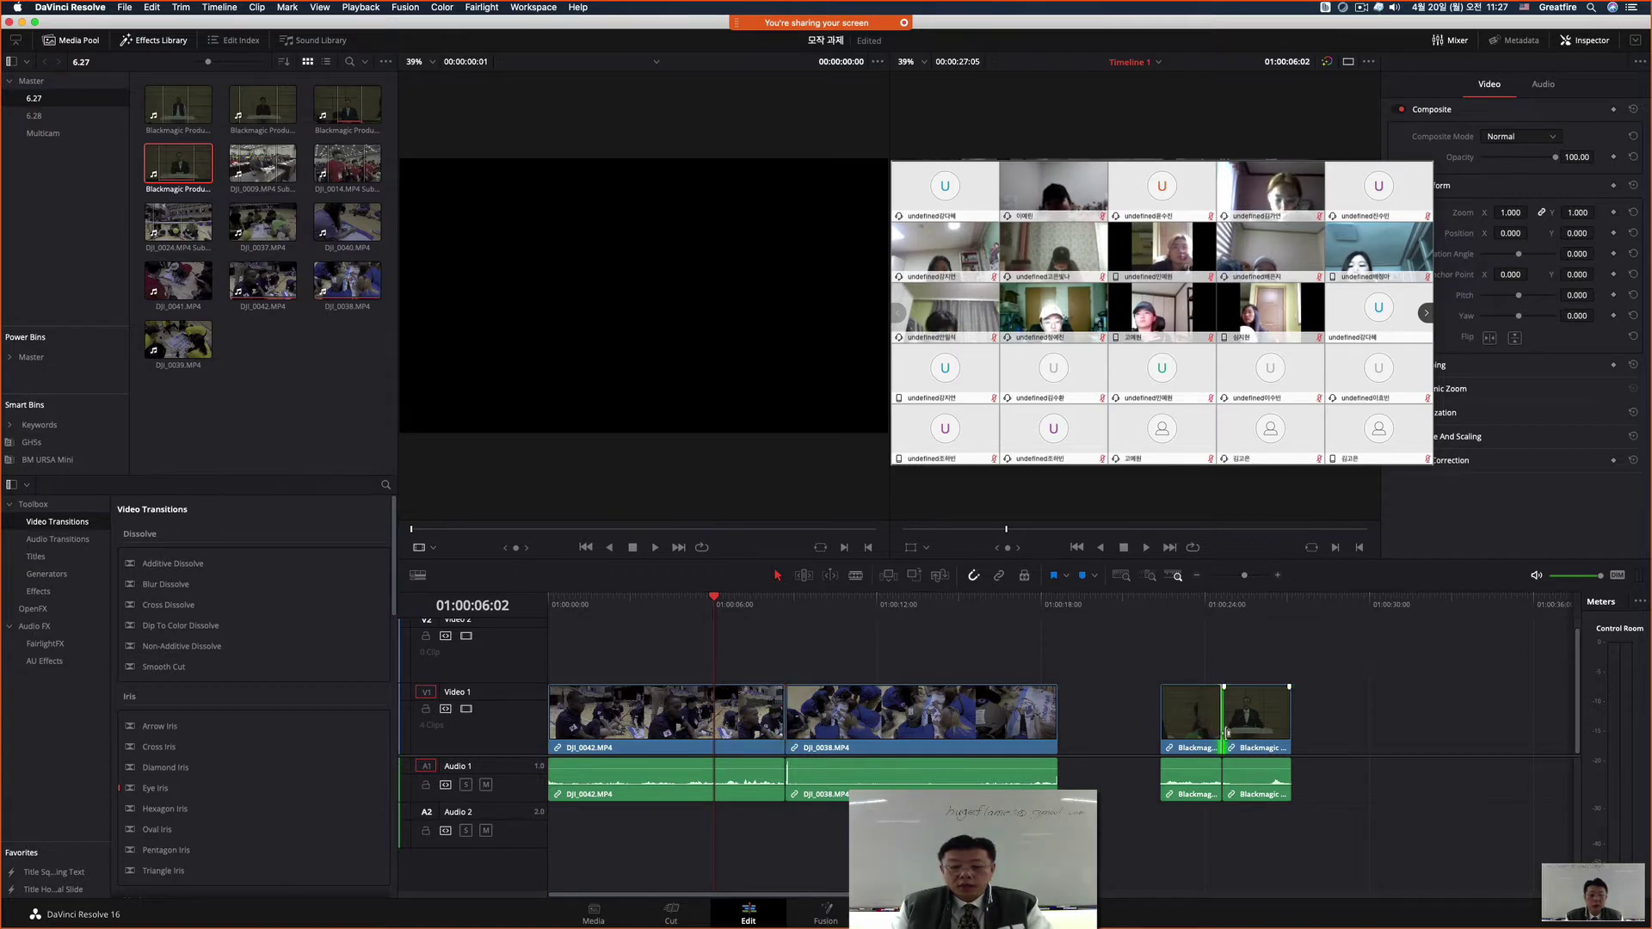
{"action": "left_click", "coordinate": [1223, 718]}
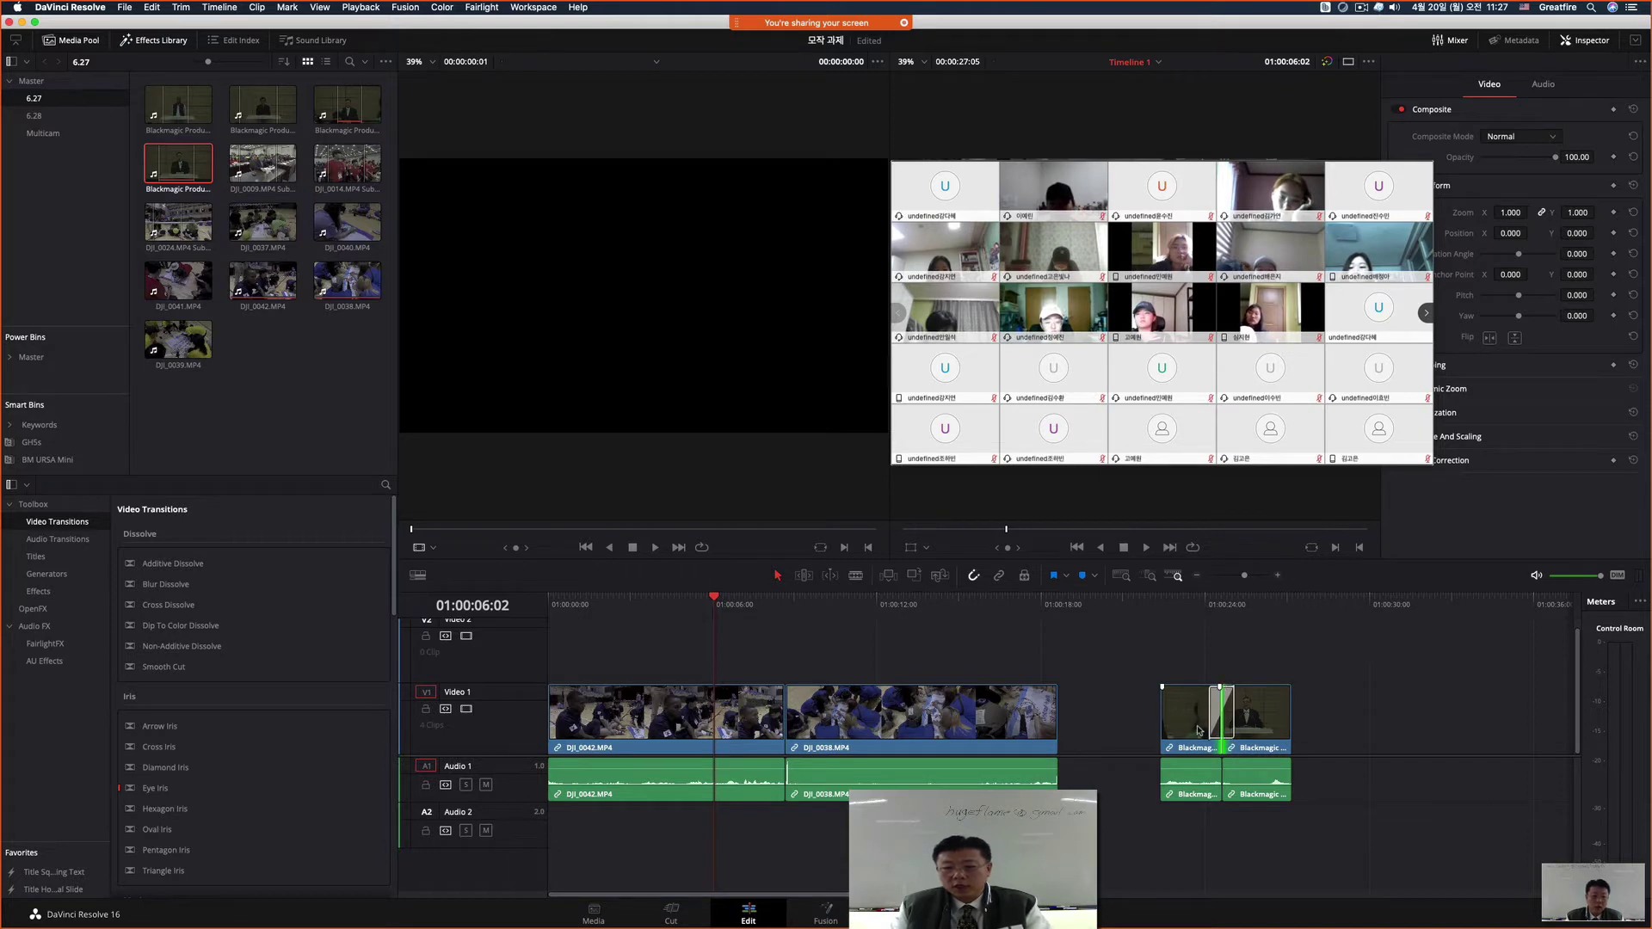
{"action": "left_click", "coordinate": [1230, 721]}
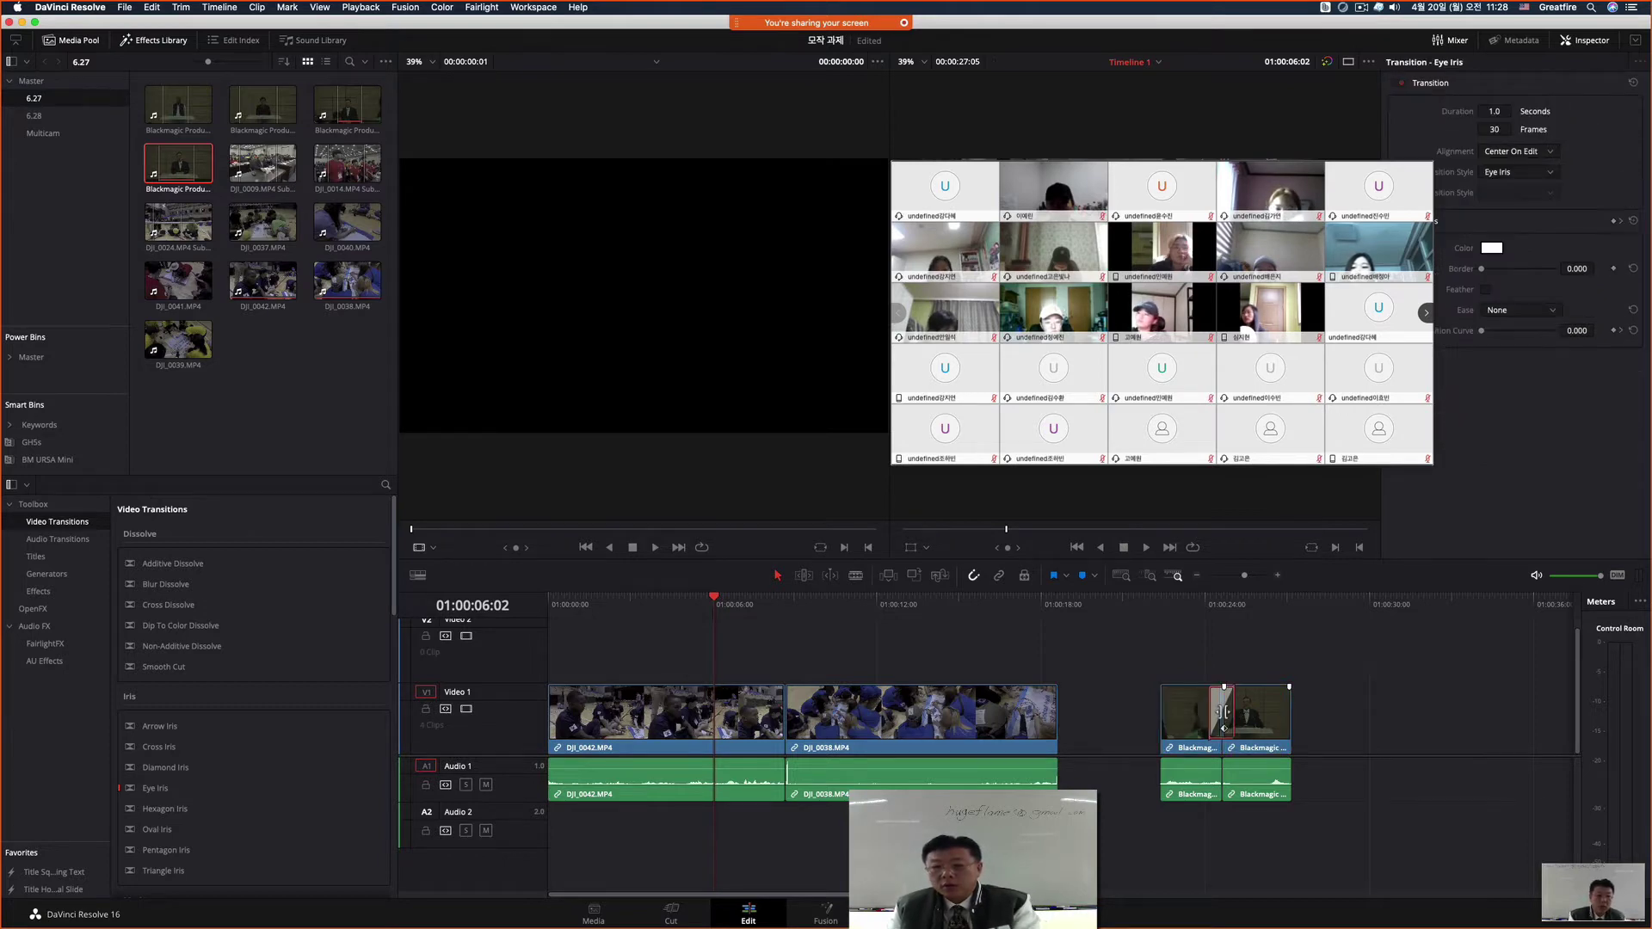
{"action": "left_click", "coordinate": [1213, 727]}
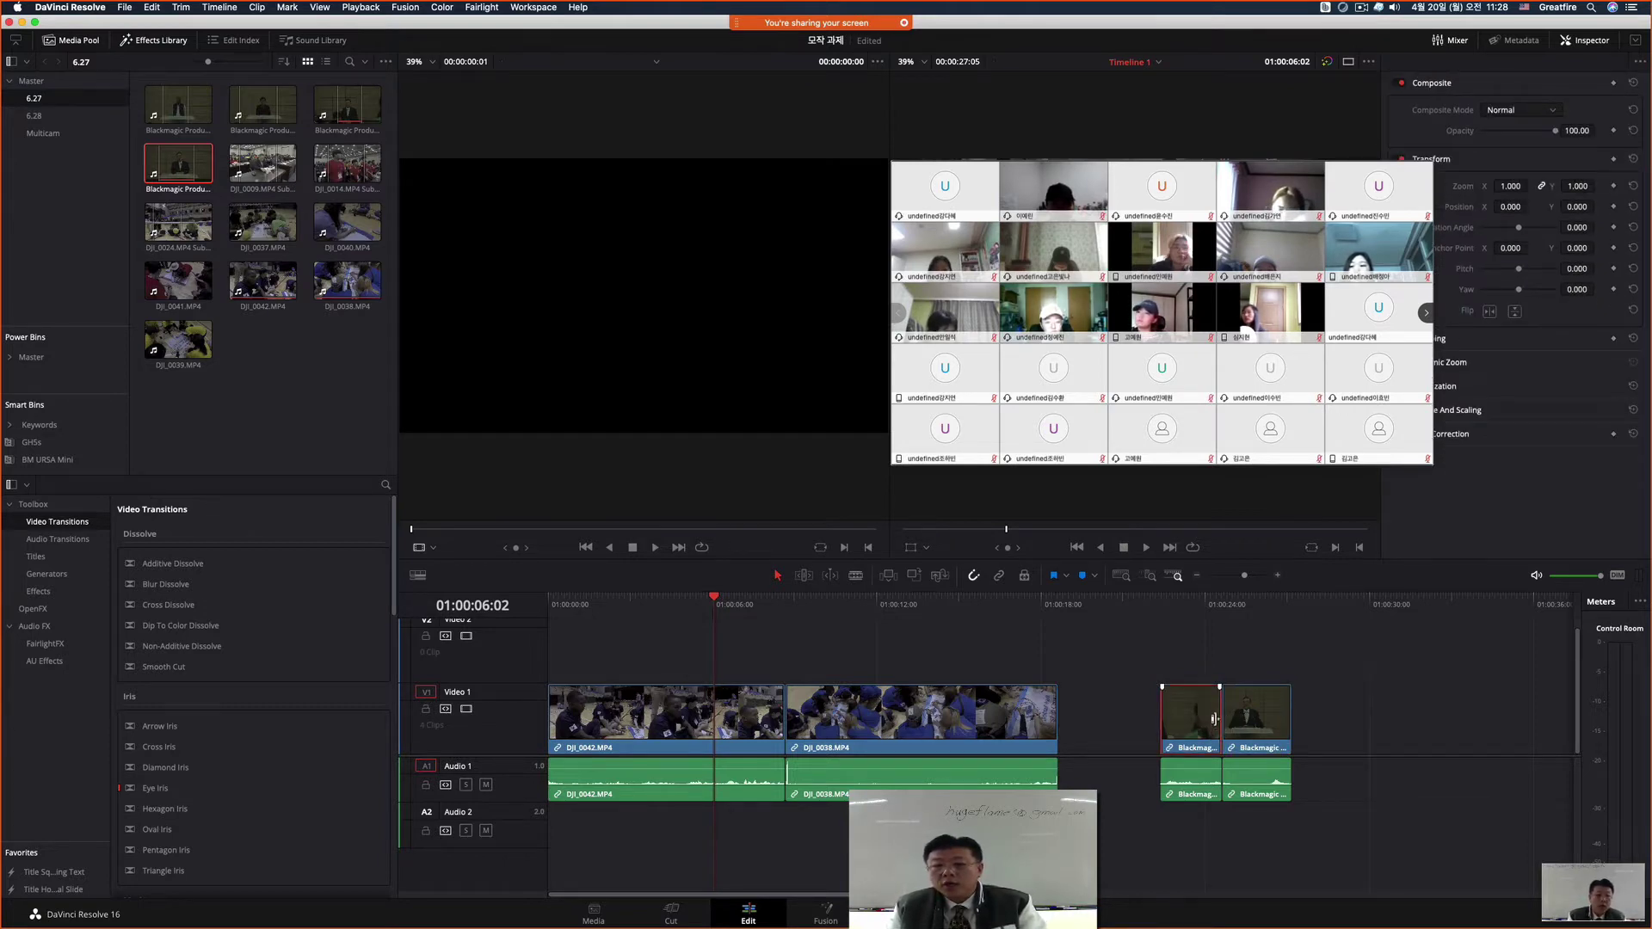
Step: Check the spare footage of both Blackmagic clips around their cut, and add the default Eye Iris transition there again
{"action": "left_click_drag", "start_coordinate": [1214, 716], "coordinate": [1206, 727]}
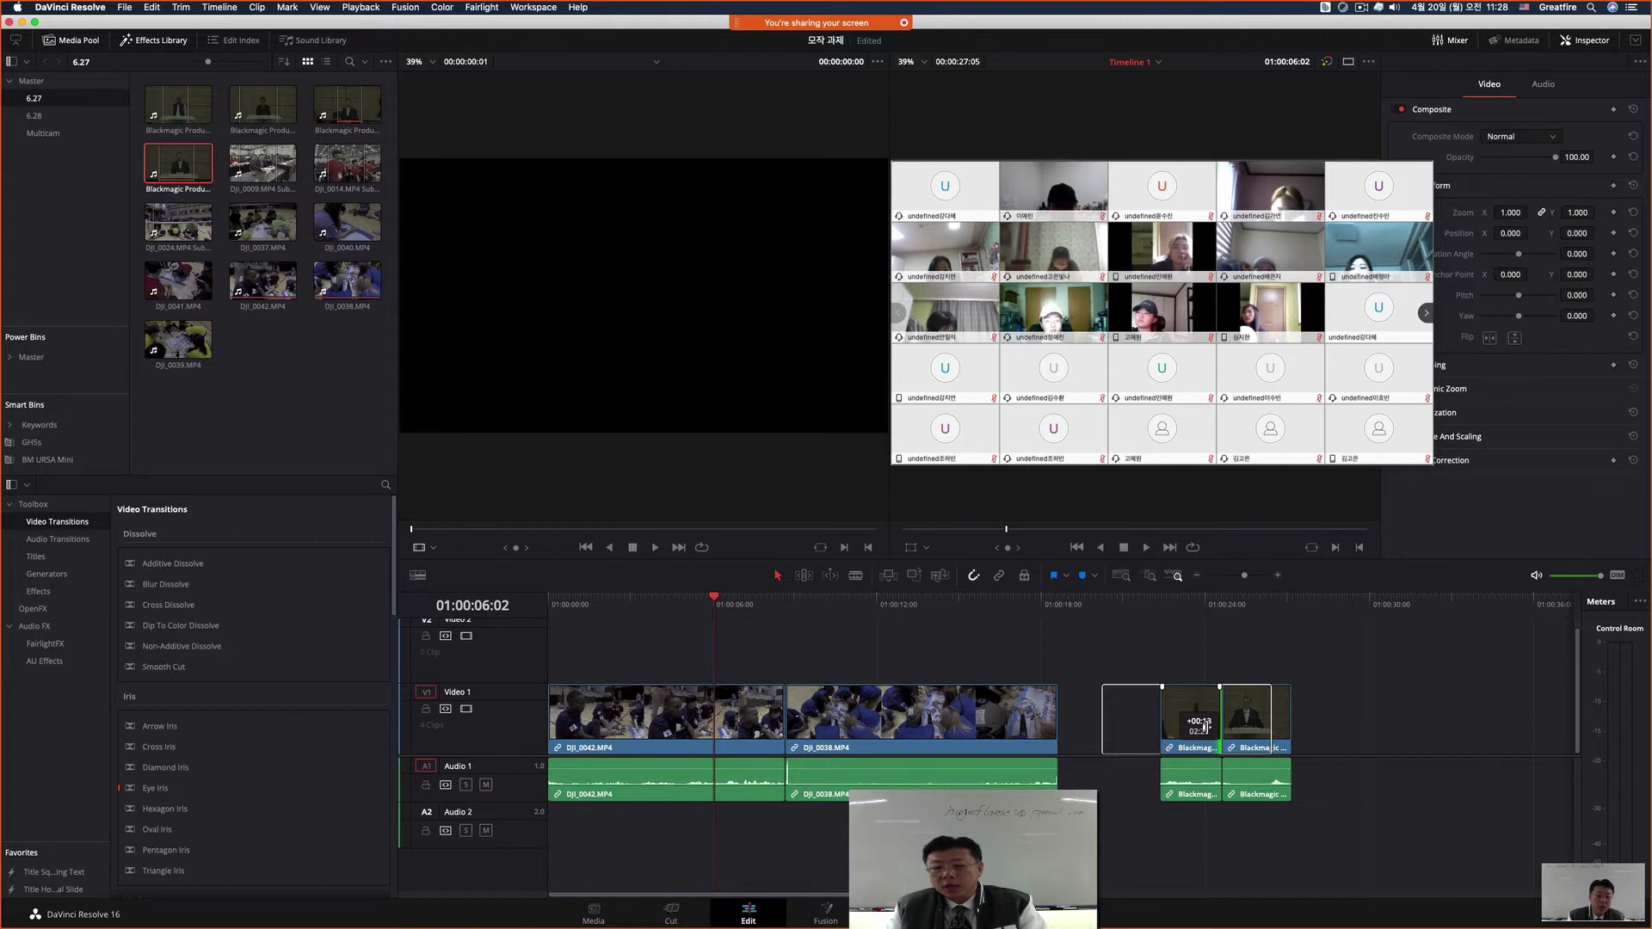
{"action": "left_click_drag", "start_coordinate": [1206, 726], "coordinate": [1210, 721]}
{"action": "left_click", "coordinate": [1229, 717]}
{"action": "left_click_drag", "start_coordinate": [1218, 721], "coordinate": [1229, 721]}
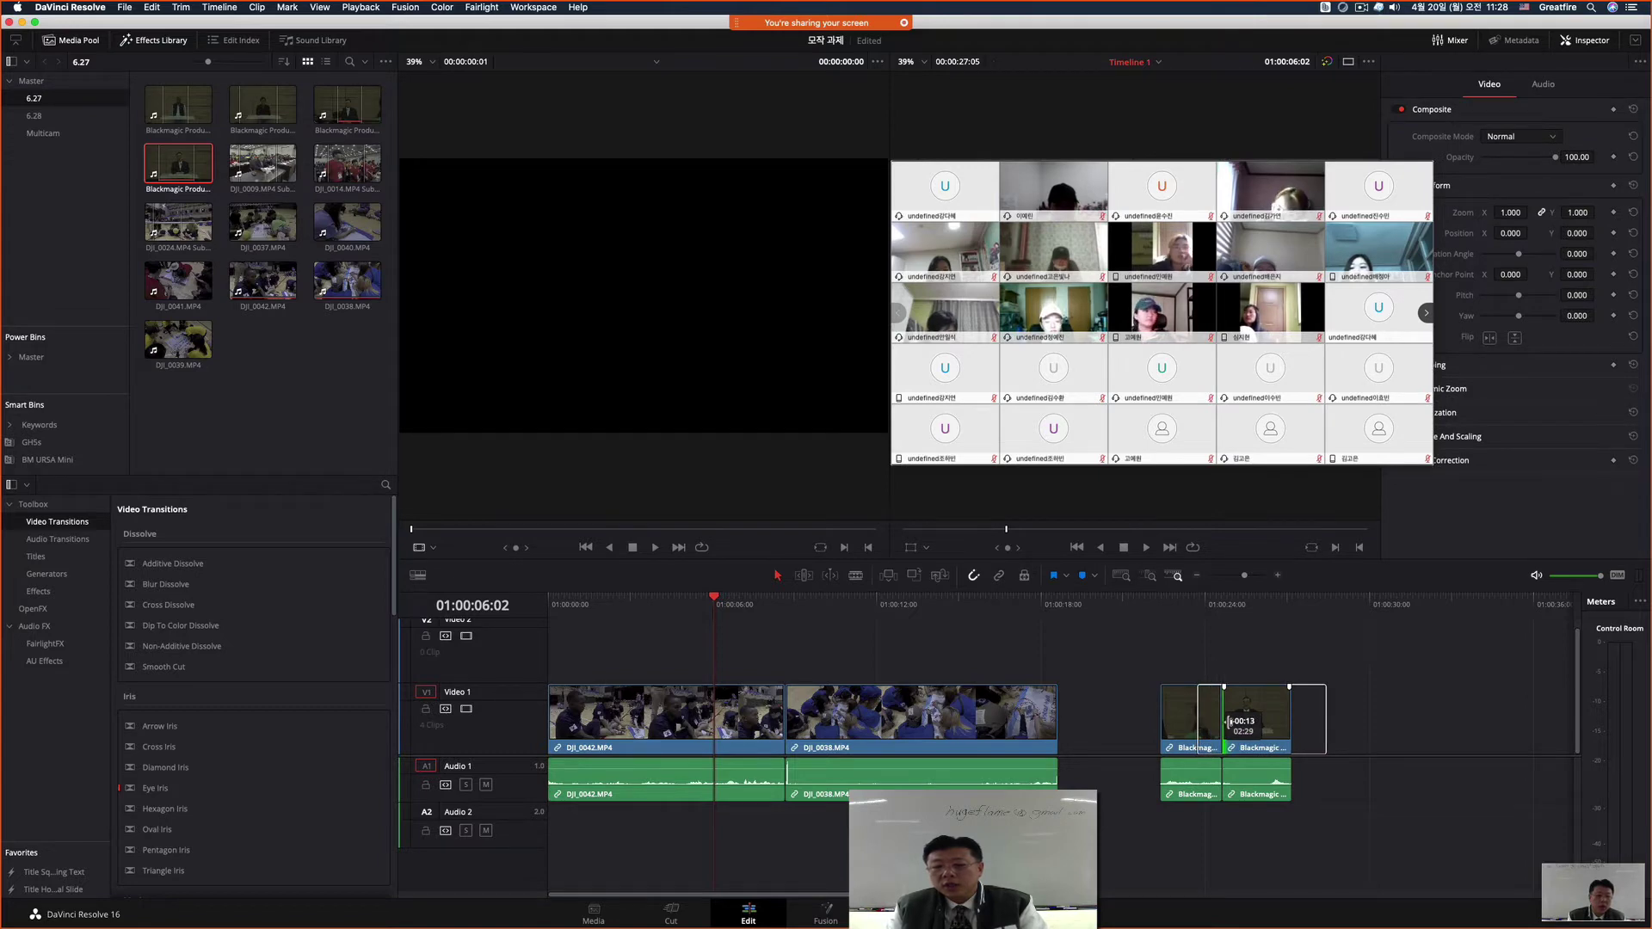
{"action": "left_click_drag", "start_coordinate": [1227, 721], "coordinate": [1226, 721]}
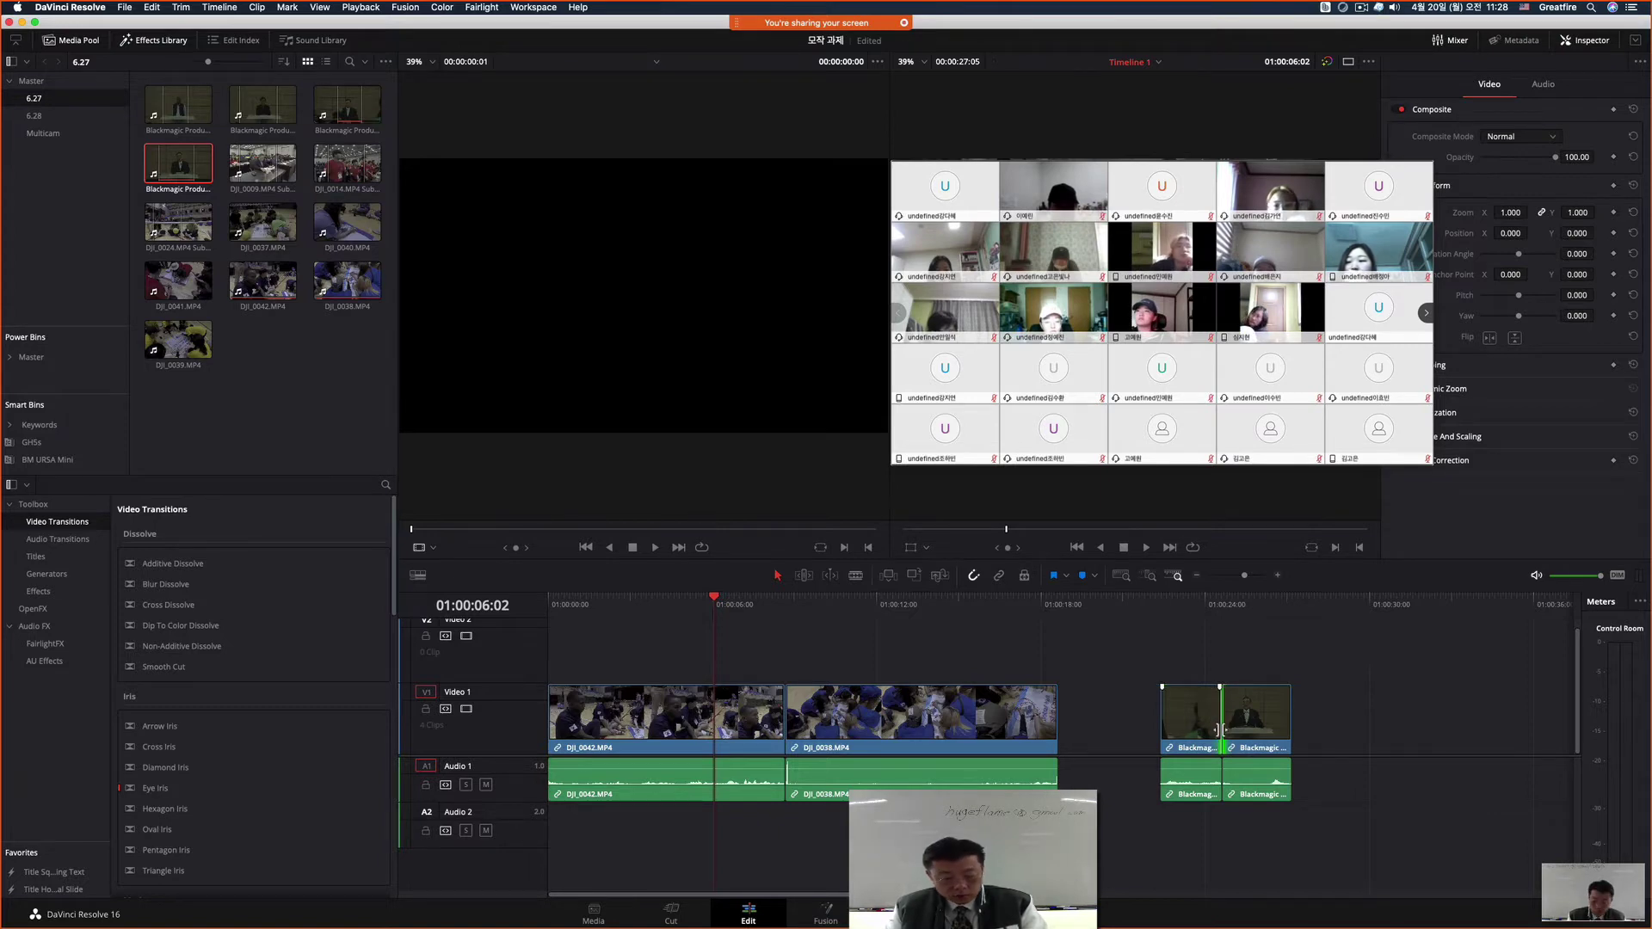
{"action": "left_click", "coordinate": [1218, 691]}
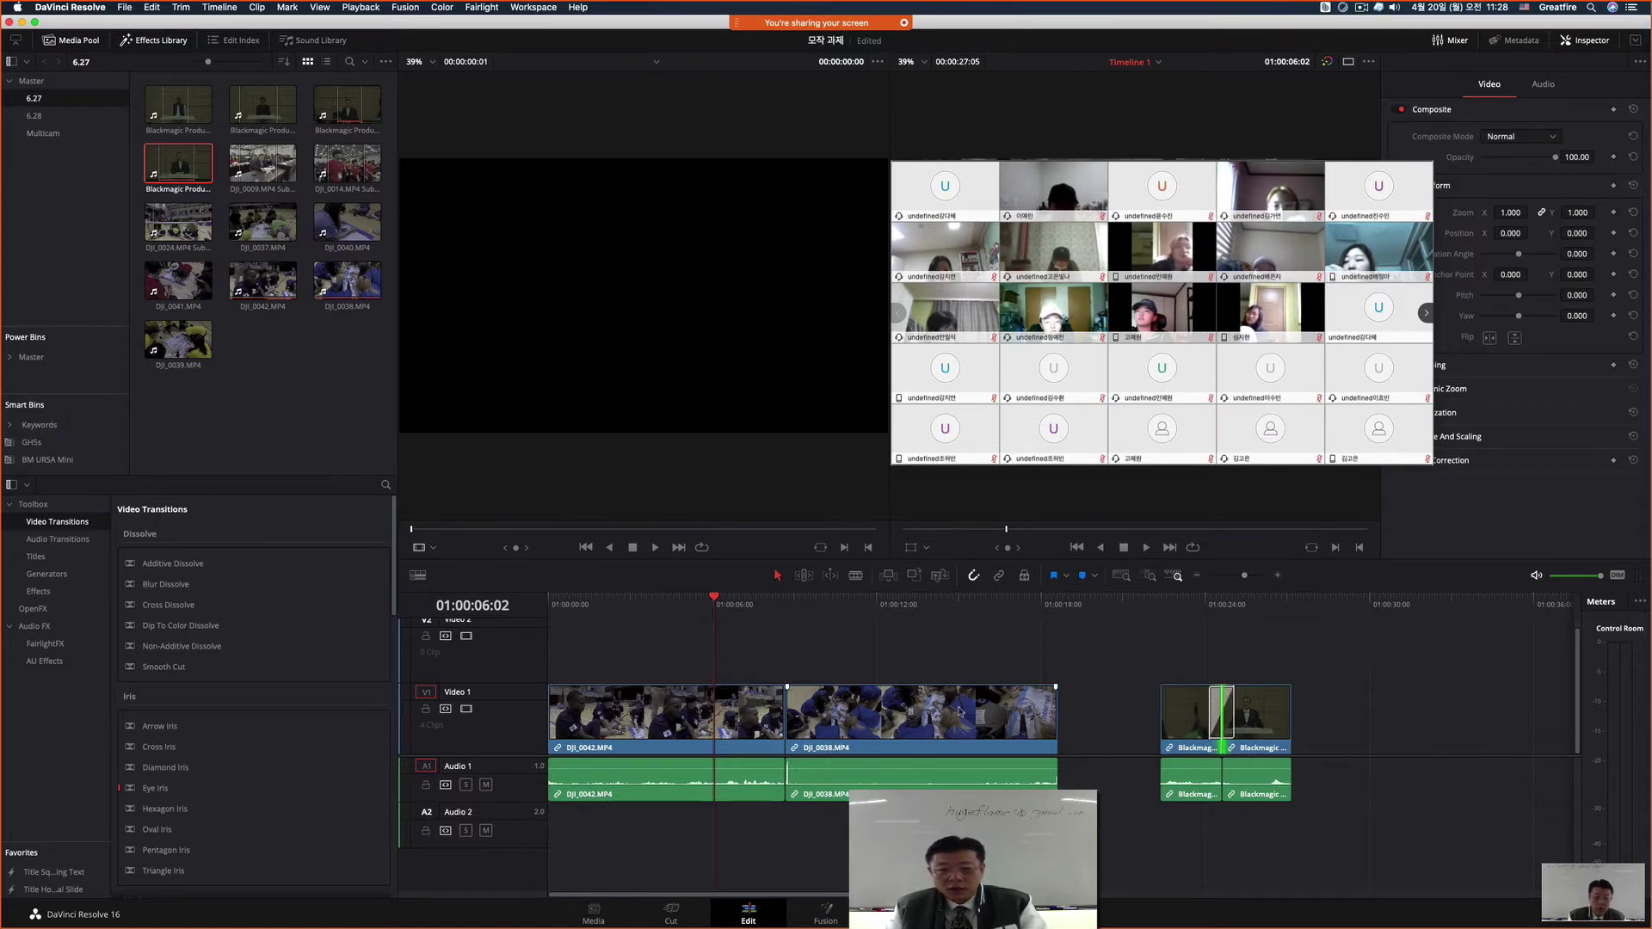
Step: Try to add the default transition at the cut between DJI_0042.MP4 and DJI_0038.MP4, choosing to skip clips with insufficient handles
{"action": "left_click", "coordinate": [782, 718]}
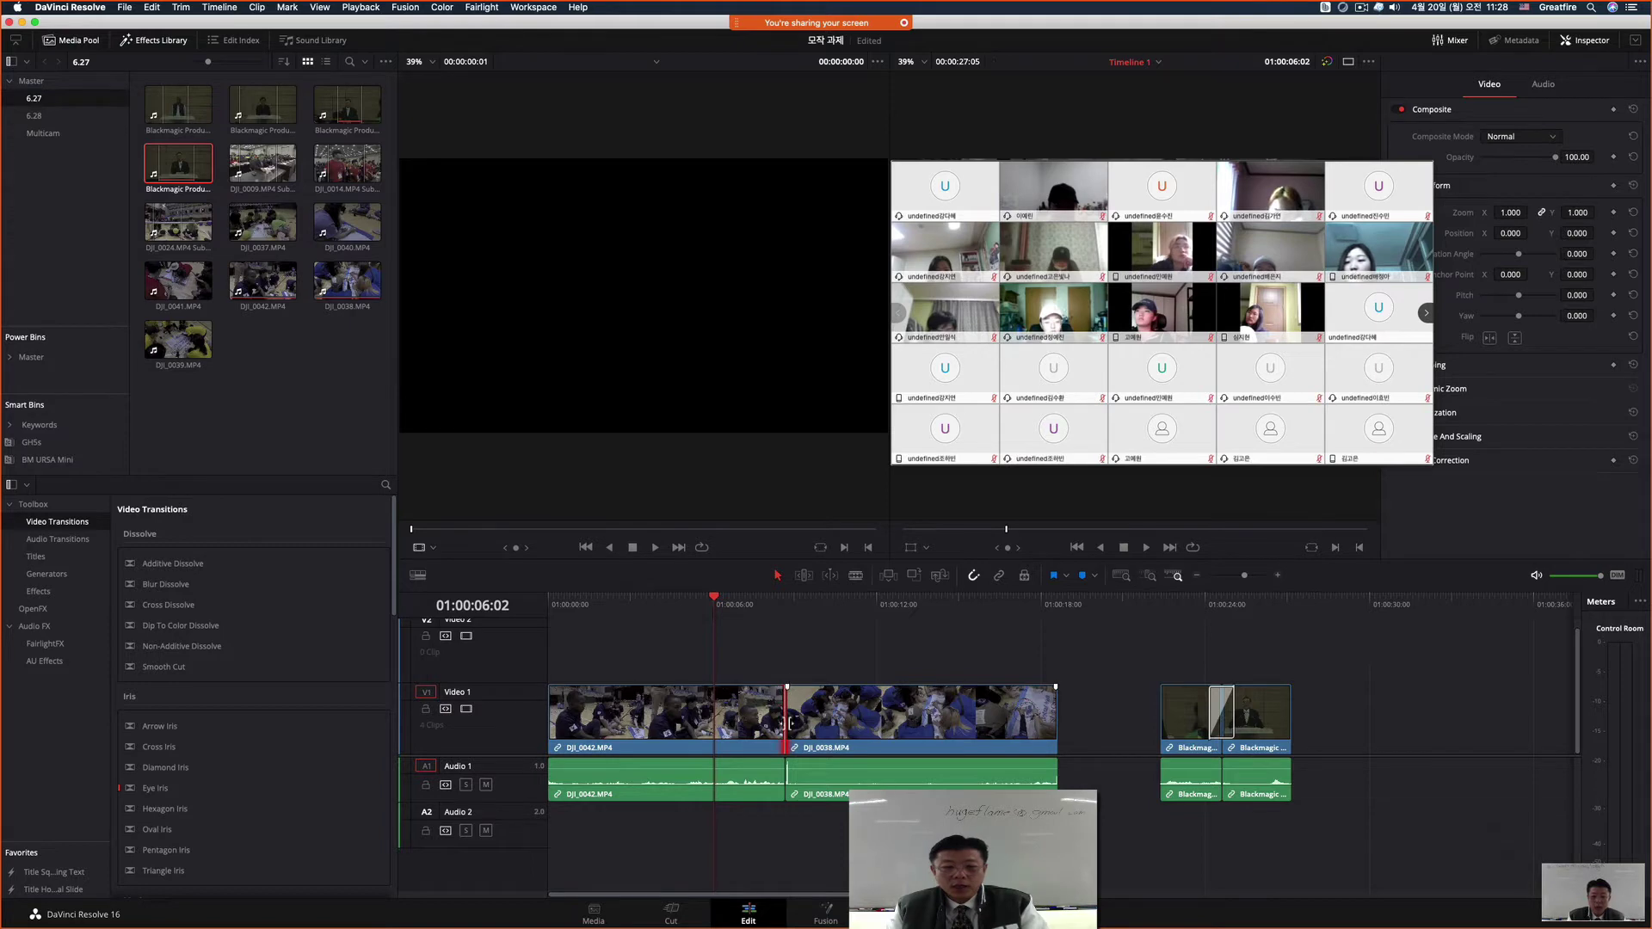
{"action": "left_click", "coordinate": [829, 725]}
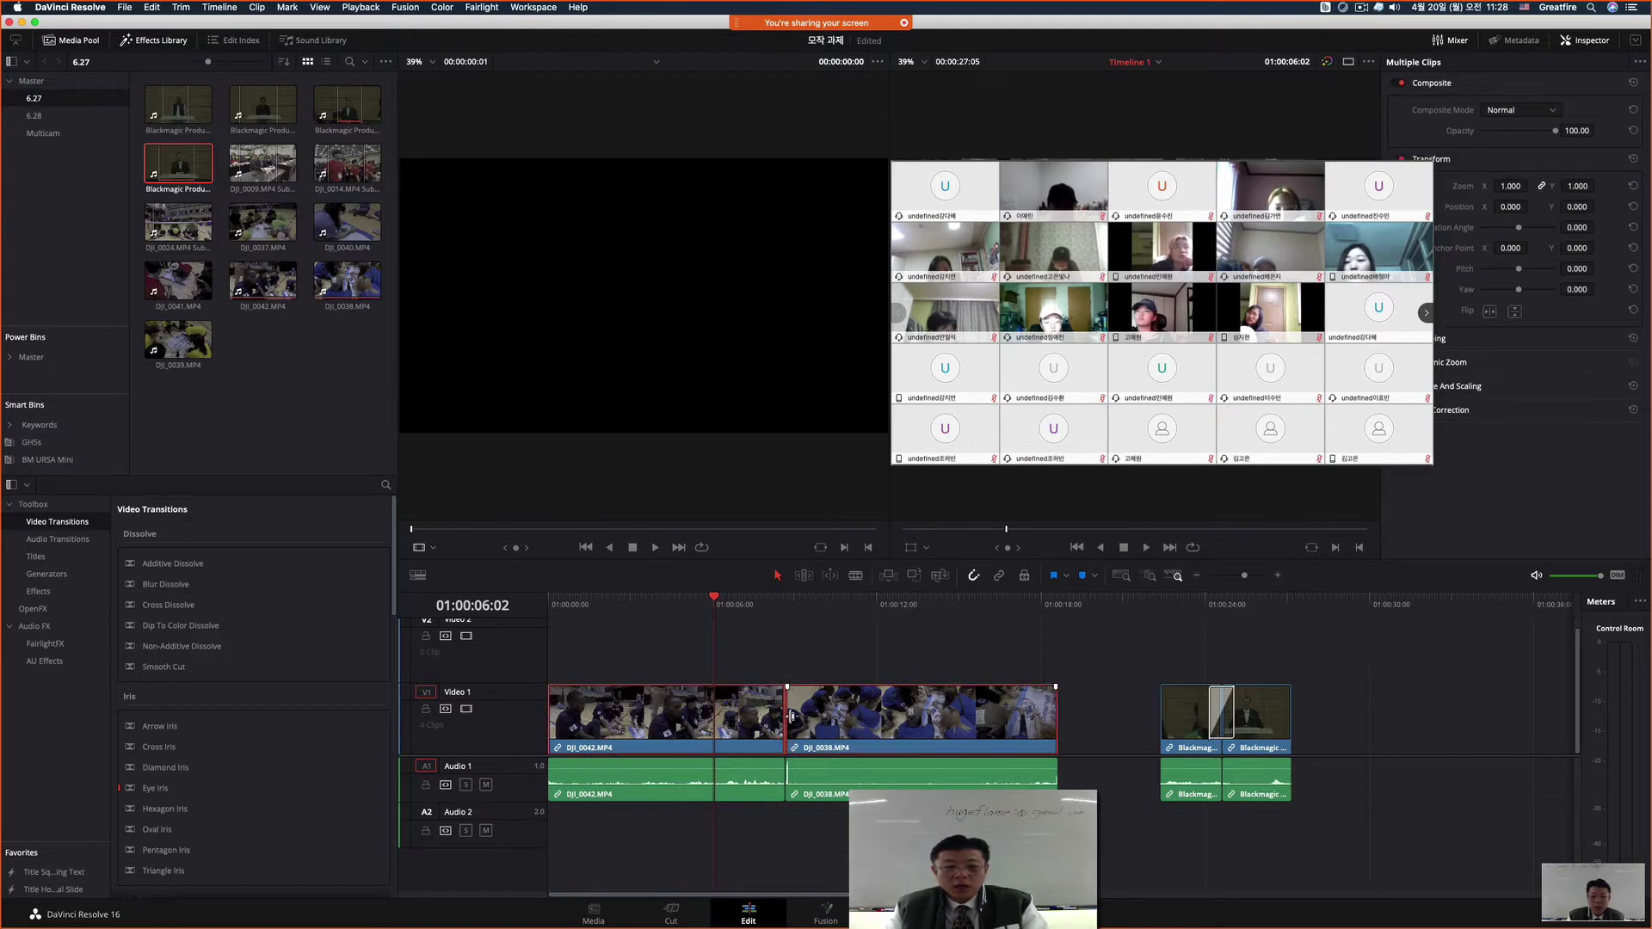
{"action": "left_click", "coordinate": [792, 715]}
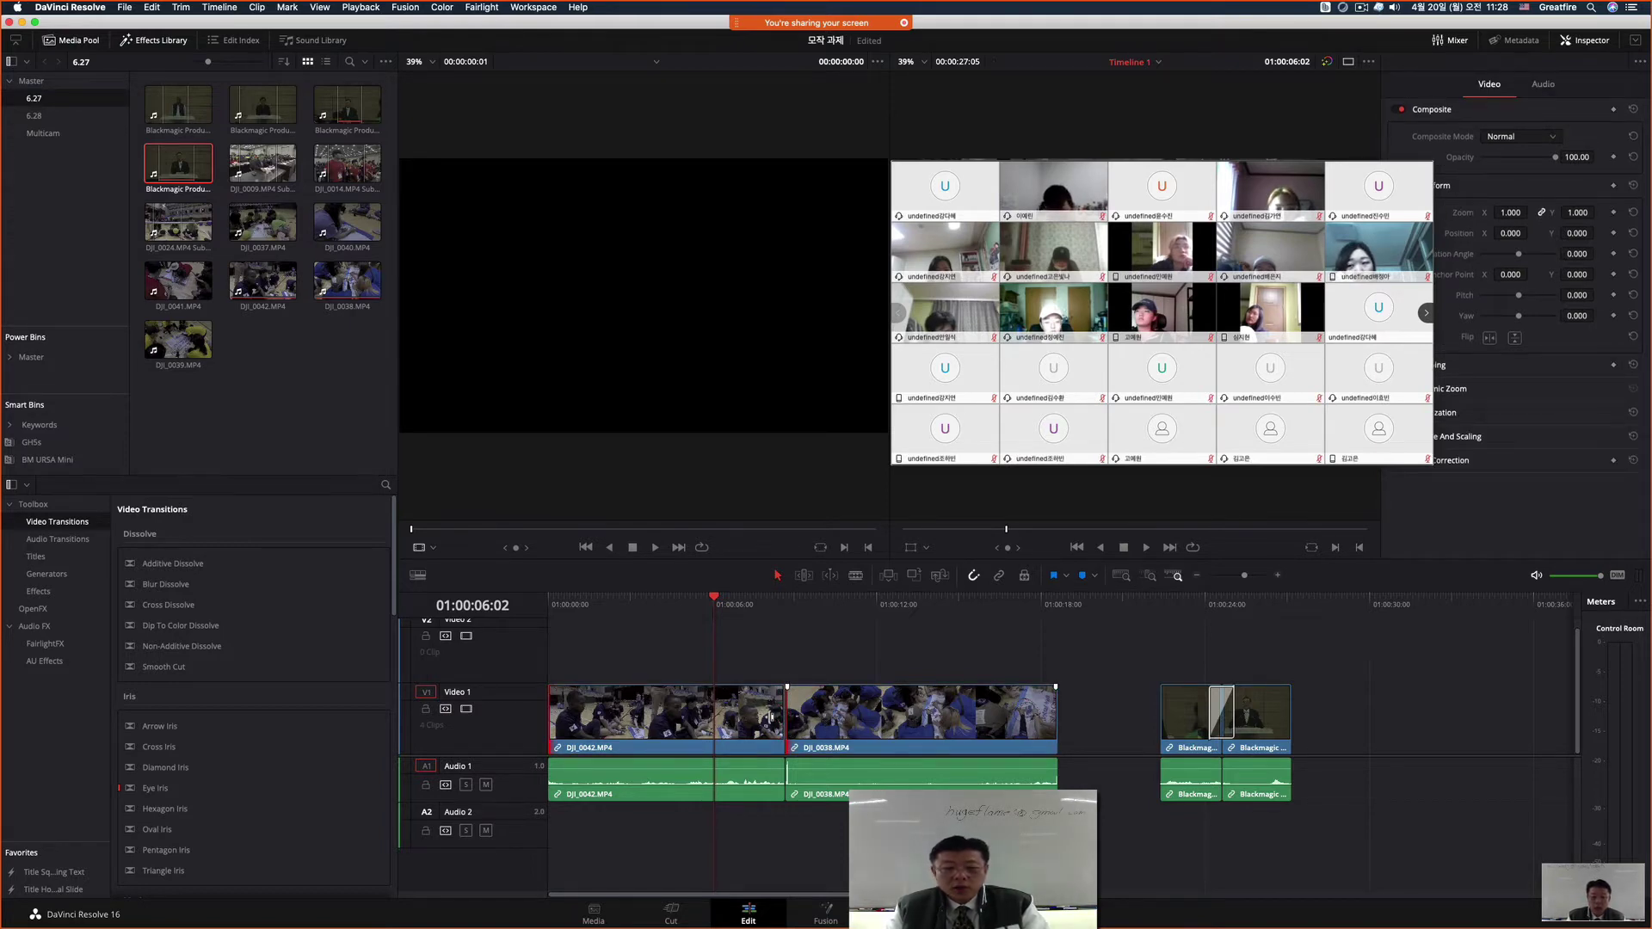
{"action": "left_click", "coordinate": [773, 719], "text": "super"}
{"action": "left_click", "coordinate": [835, 725]}
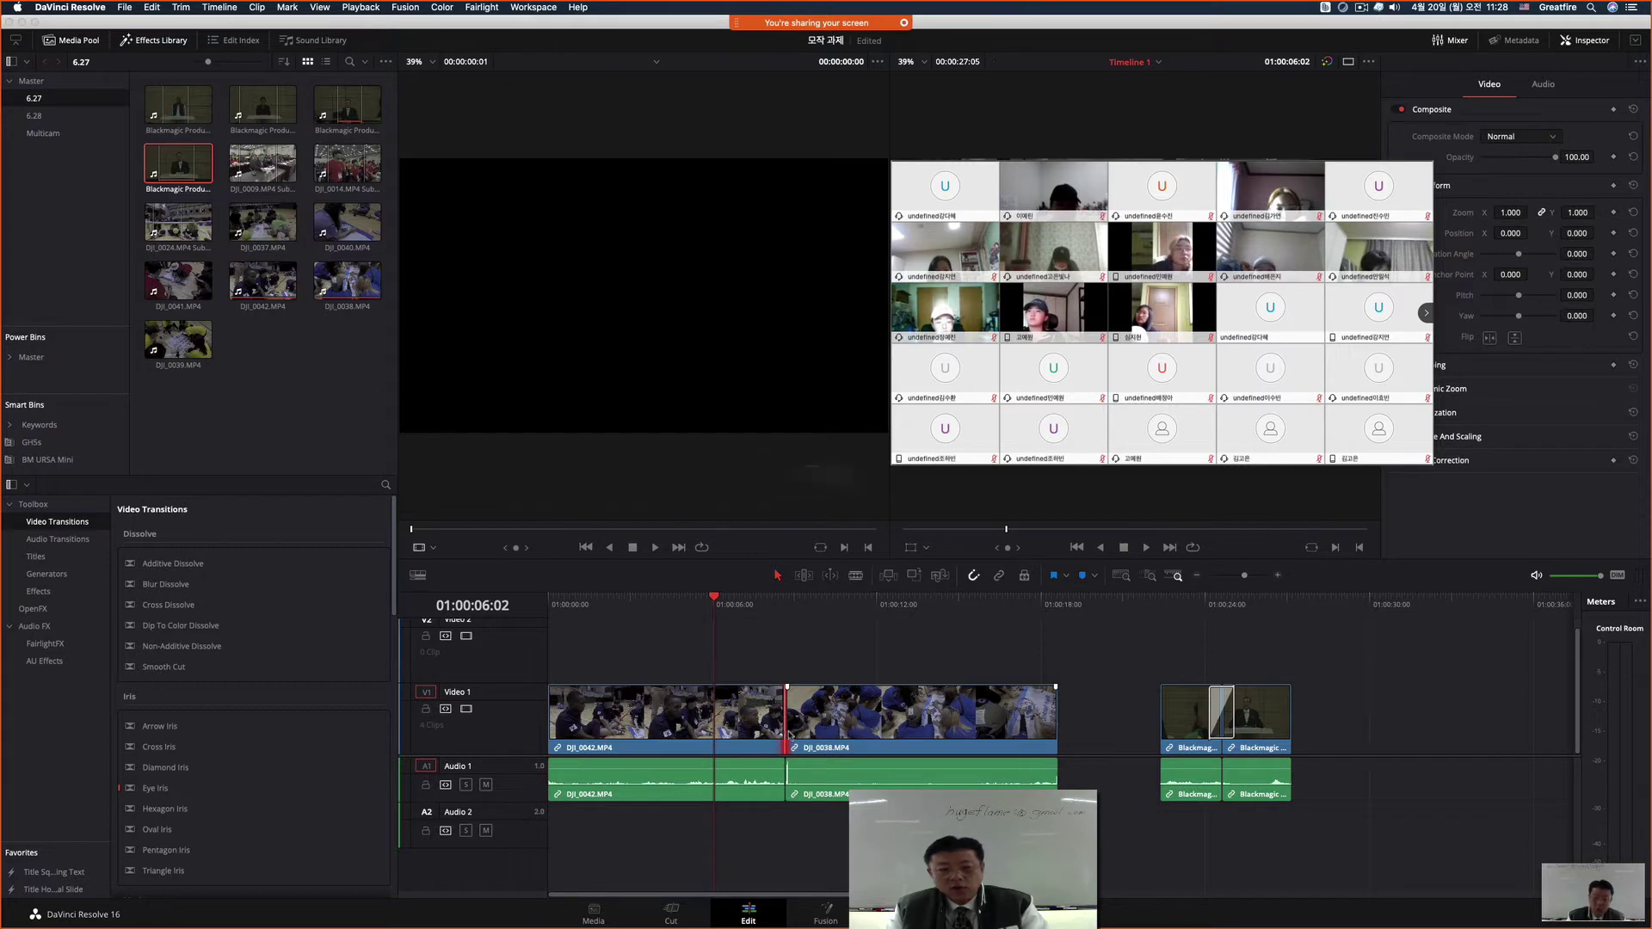
{"action": "key", "text": "super+t"}
{"action": "left_click_drag", "start_coordinate": [791, 419], "coordinate": [810, 531]}
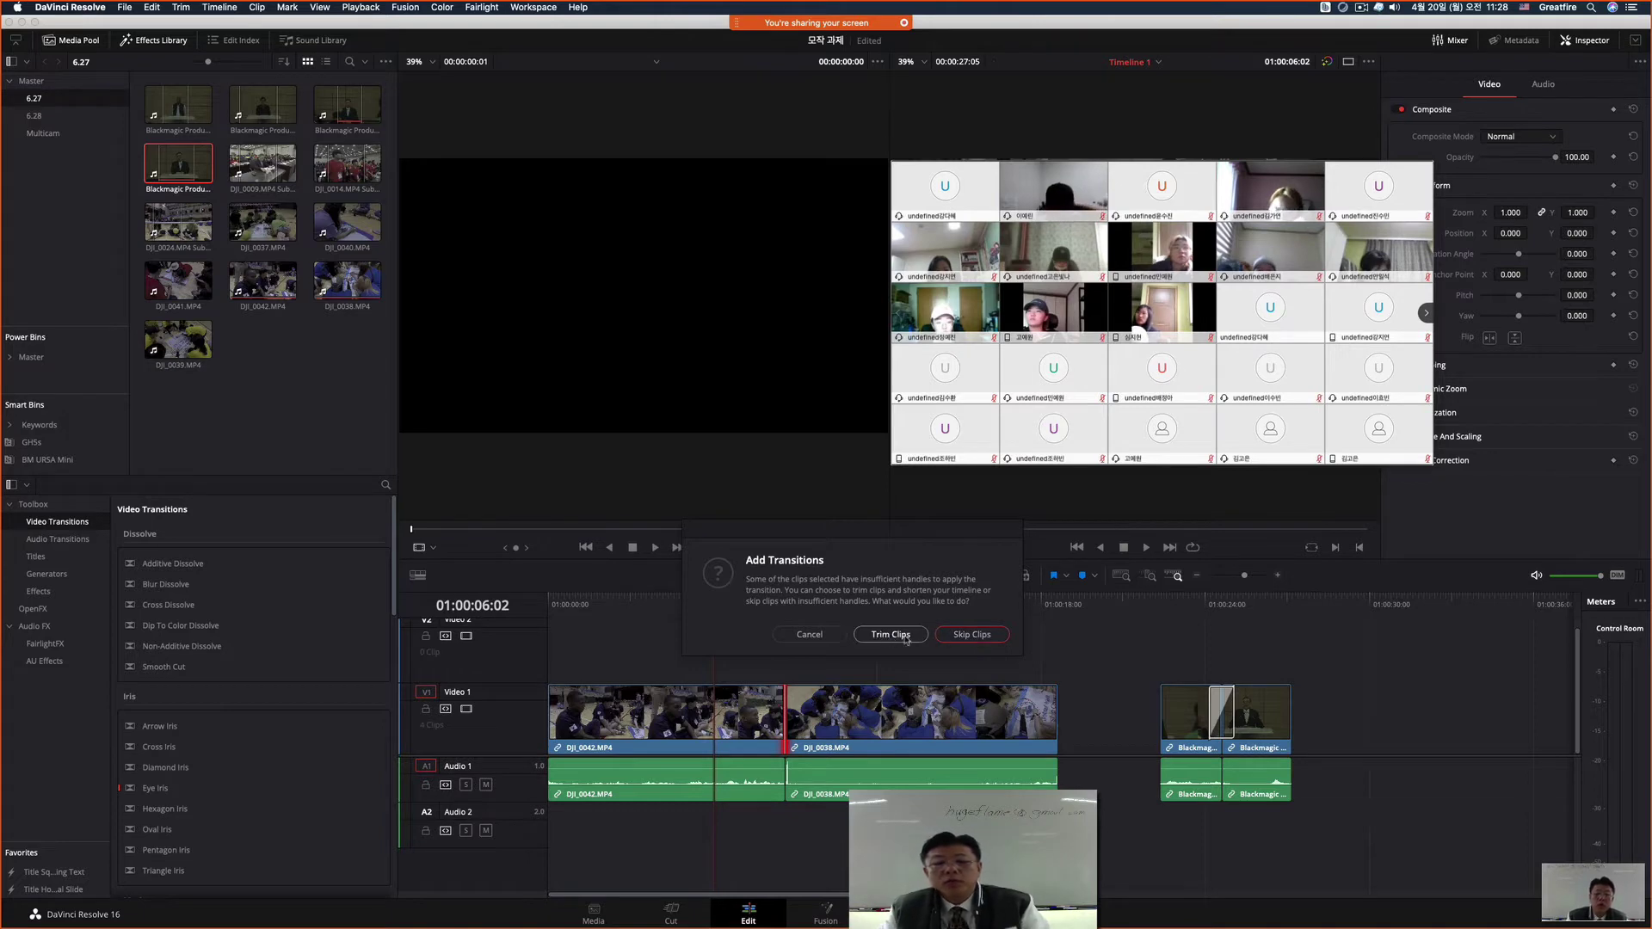
{"action": "left_click", "coordinate": [980, 636]}
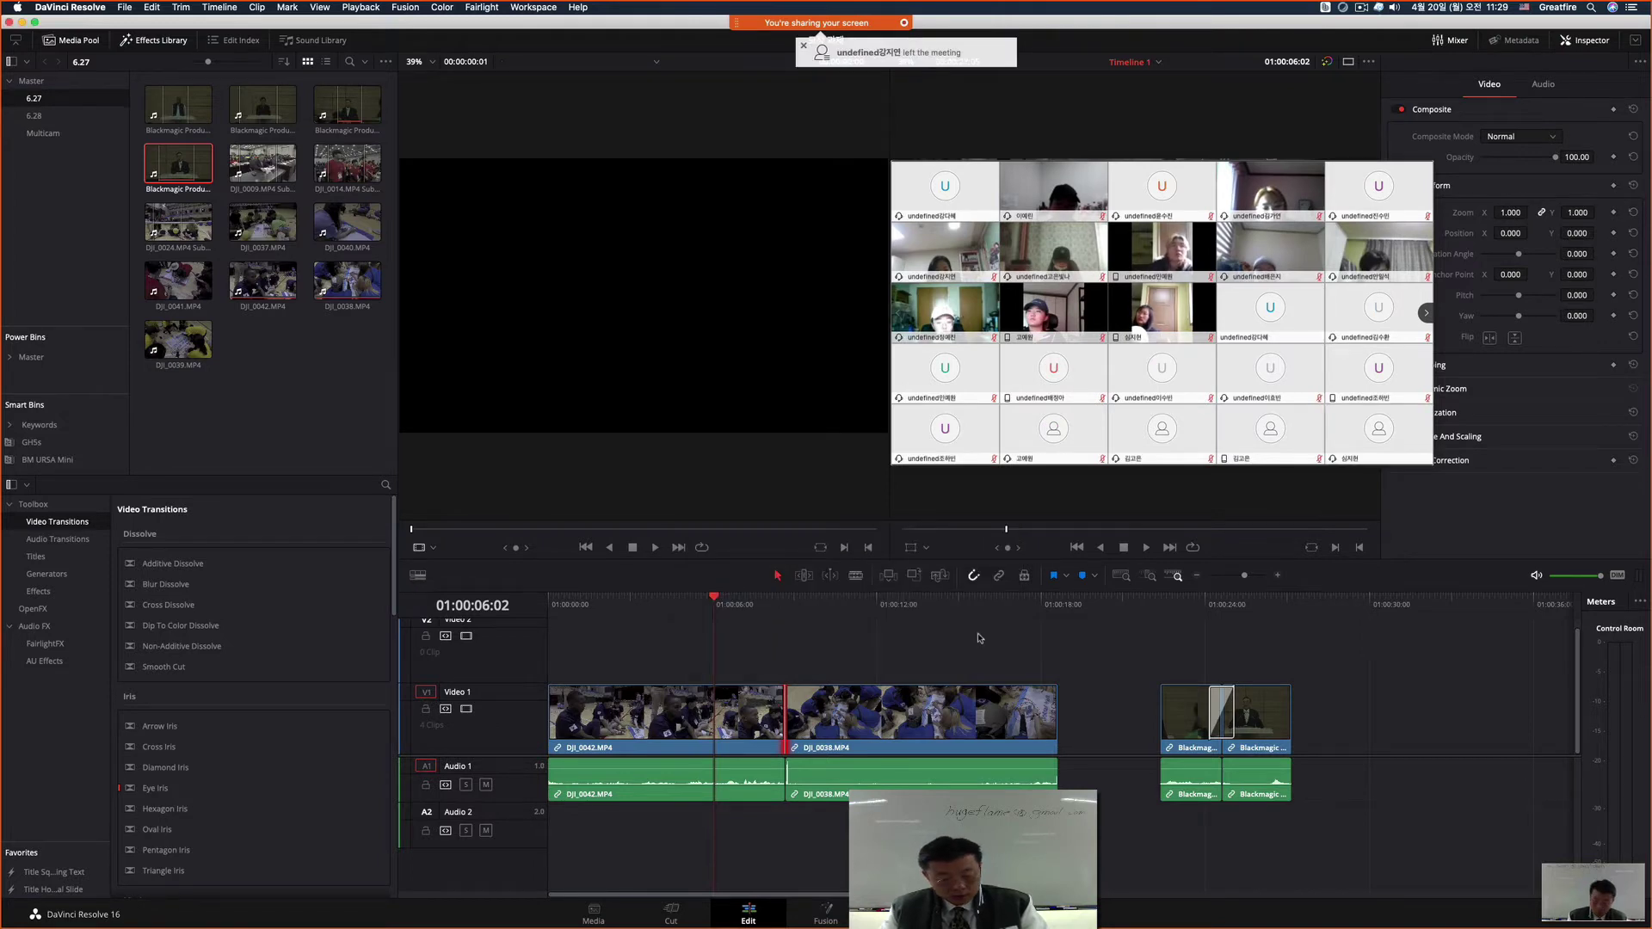
Step: Add the default transition between DJI_0042.MP4 and DJI_0038.MP4 by trimming the clips, and play the timeline through it
{"action": "key", "text": "ctrl+t"}
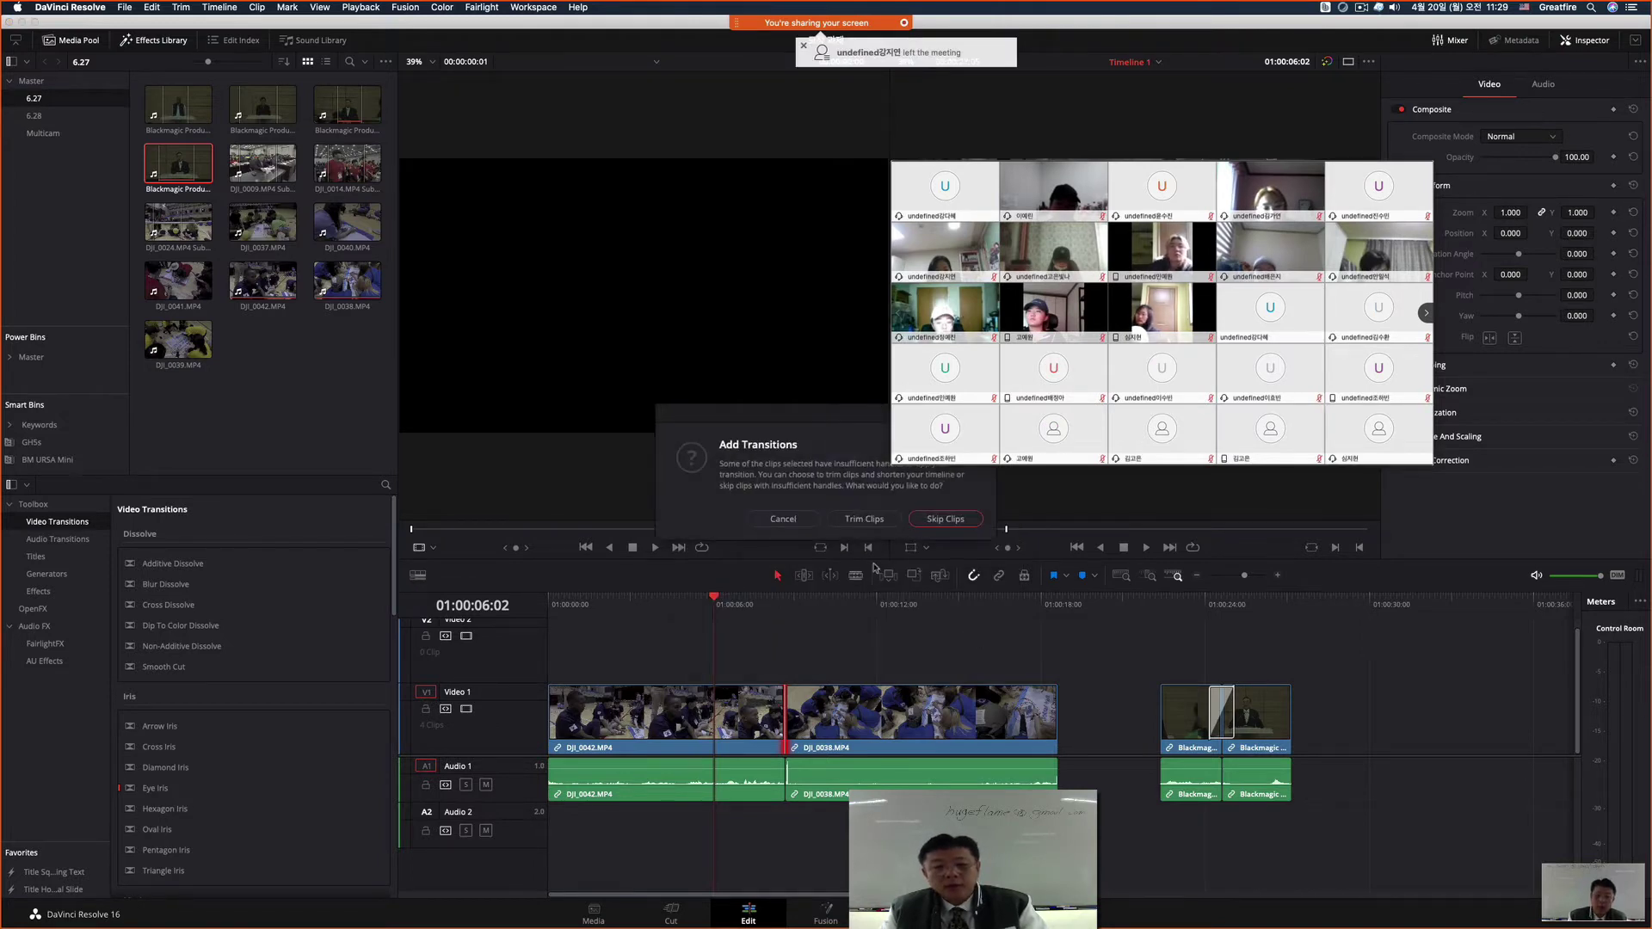
{"action": "left_click", "coordinate": [862, 518]}
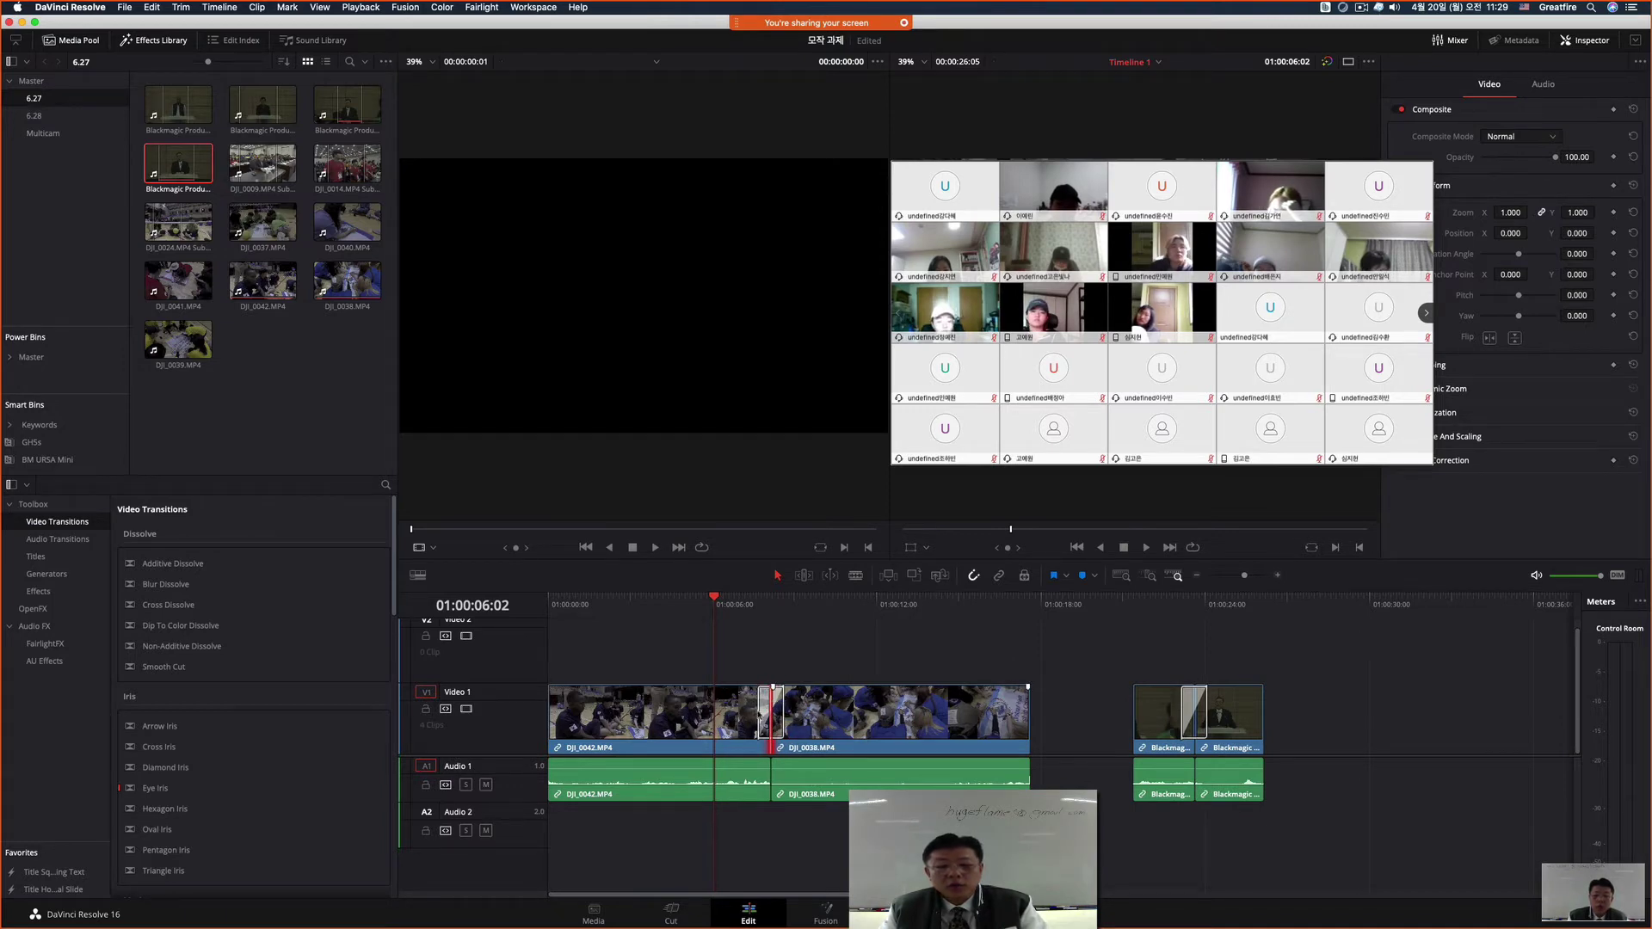
{"action": "key", "text": "space"}
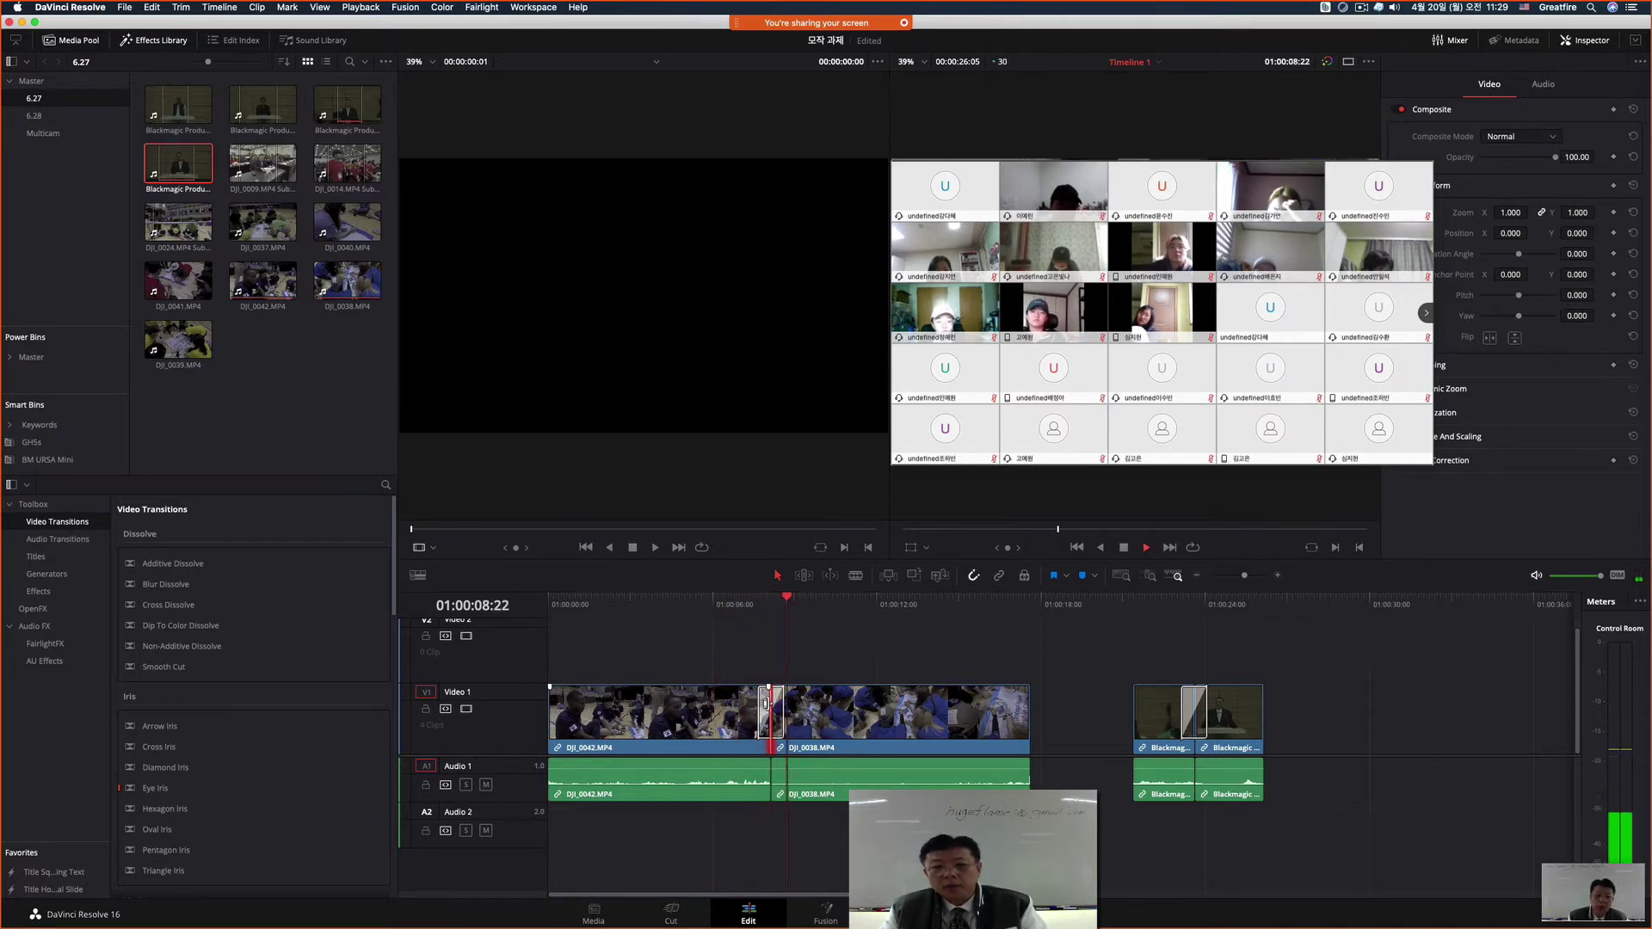
{"action": "key", "text": "space"}
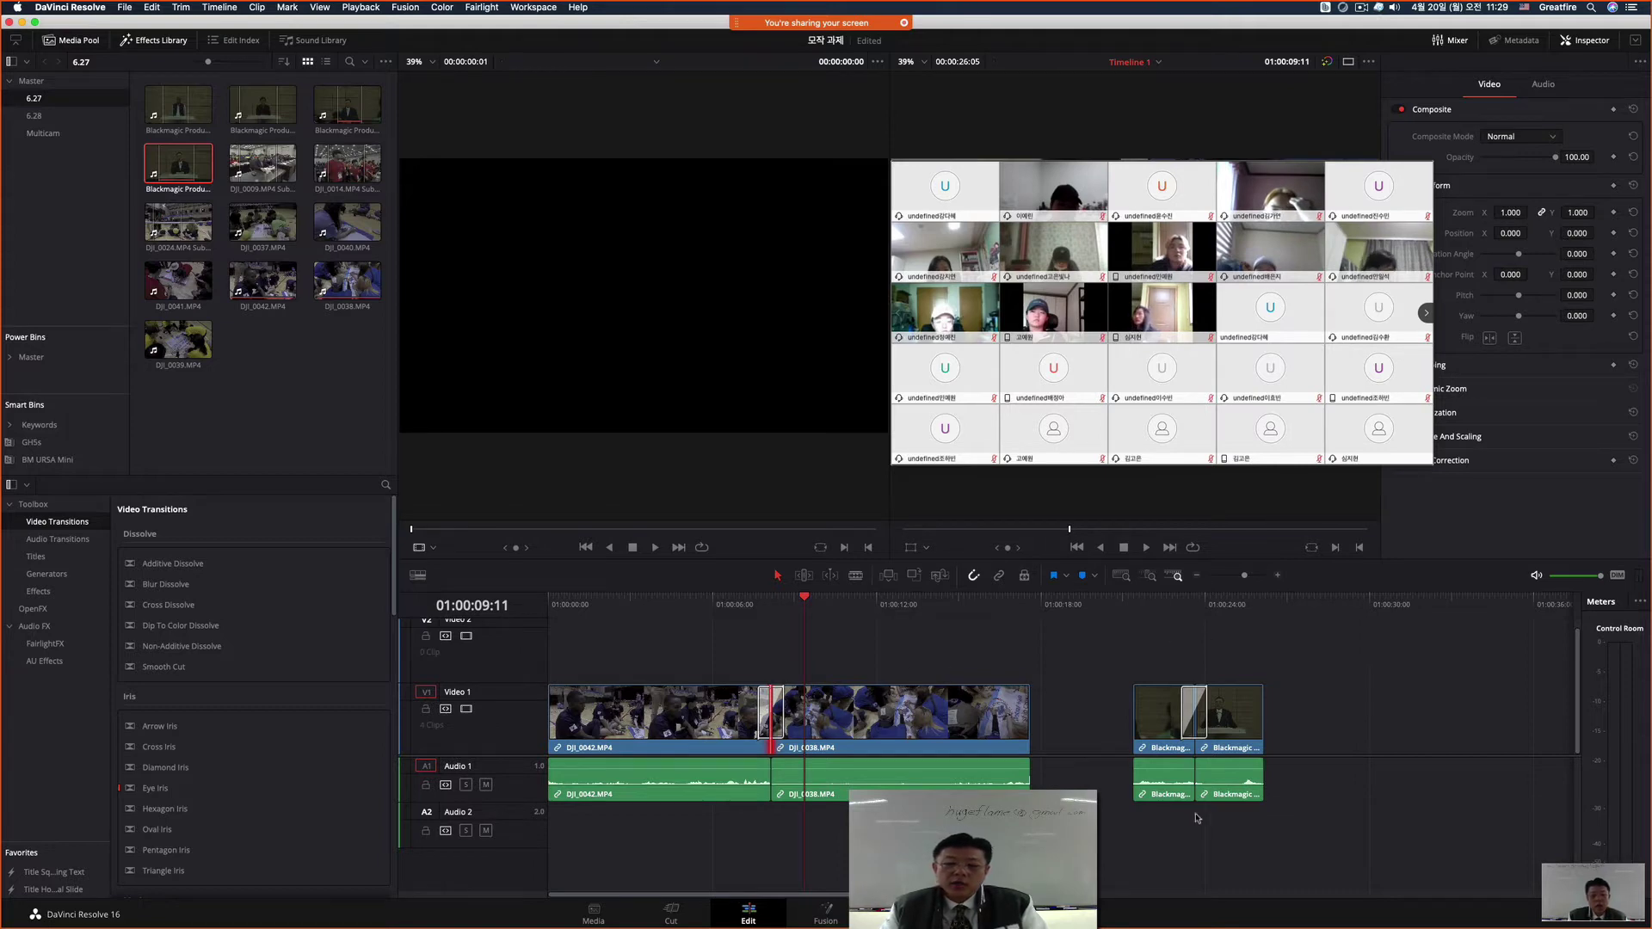
Step: Select all four clips with their transitions on the timeline and delete them
{"action": "left_click_drag", "start_coordinate": [1270, 832], "coordinate": [730, 637]}
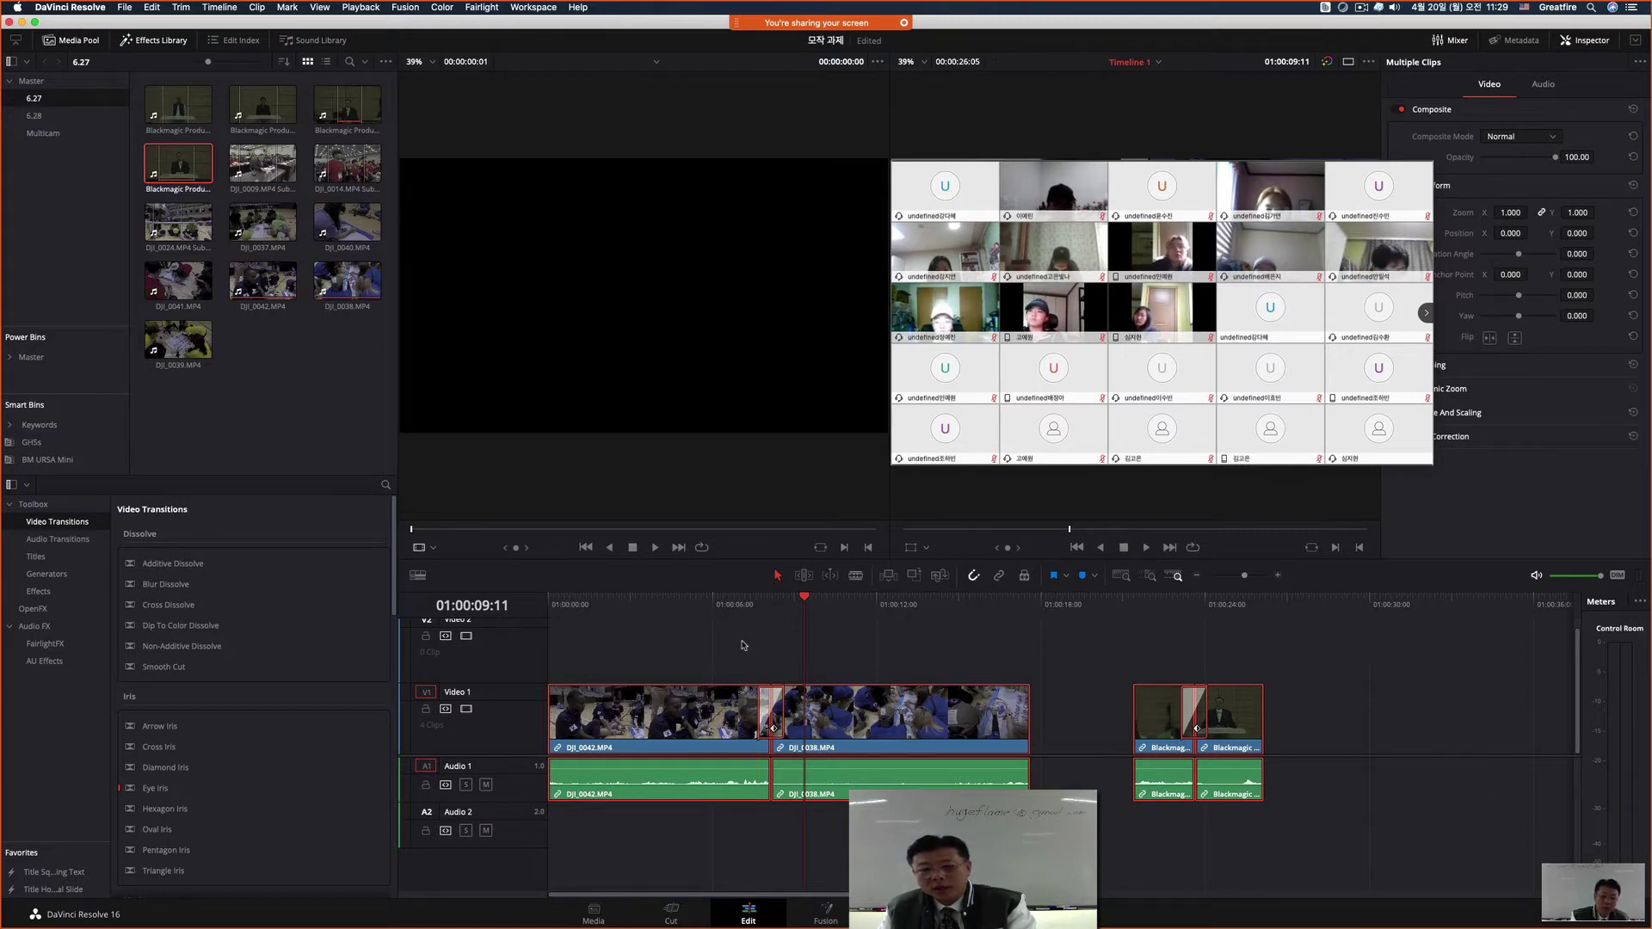
{"action": "key", "text": "Delete"}
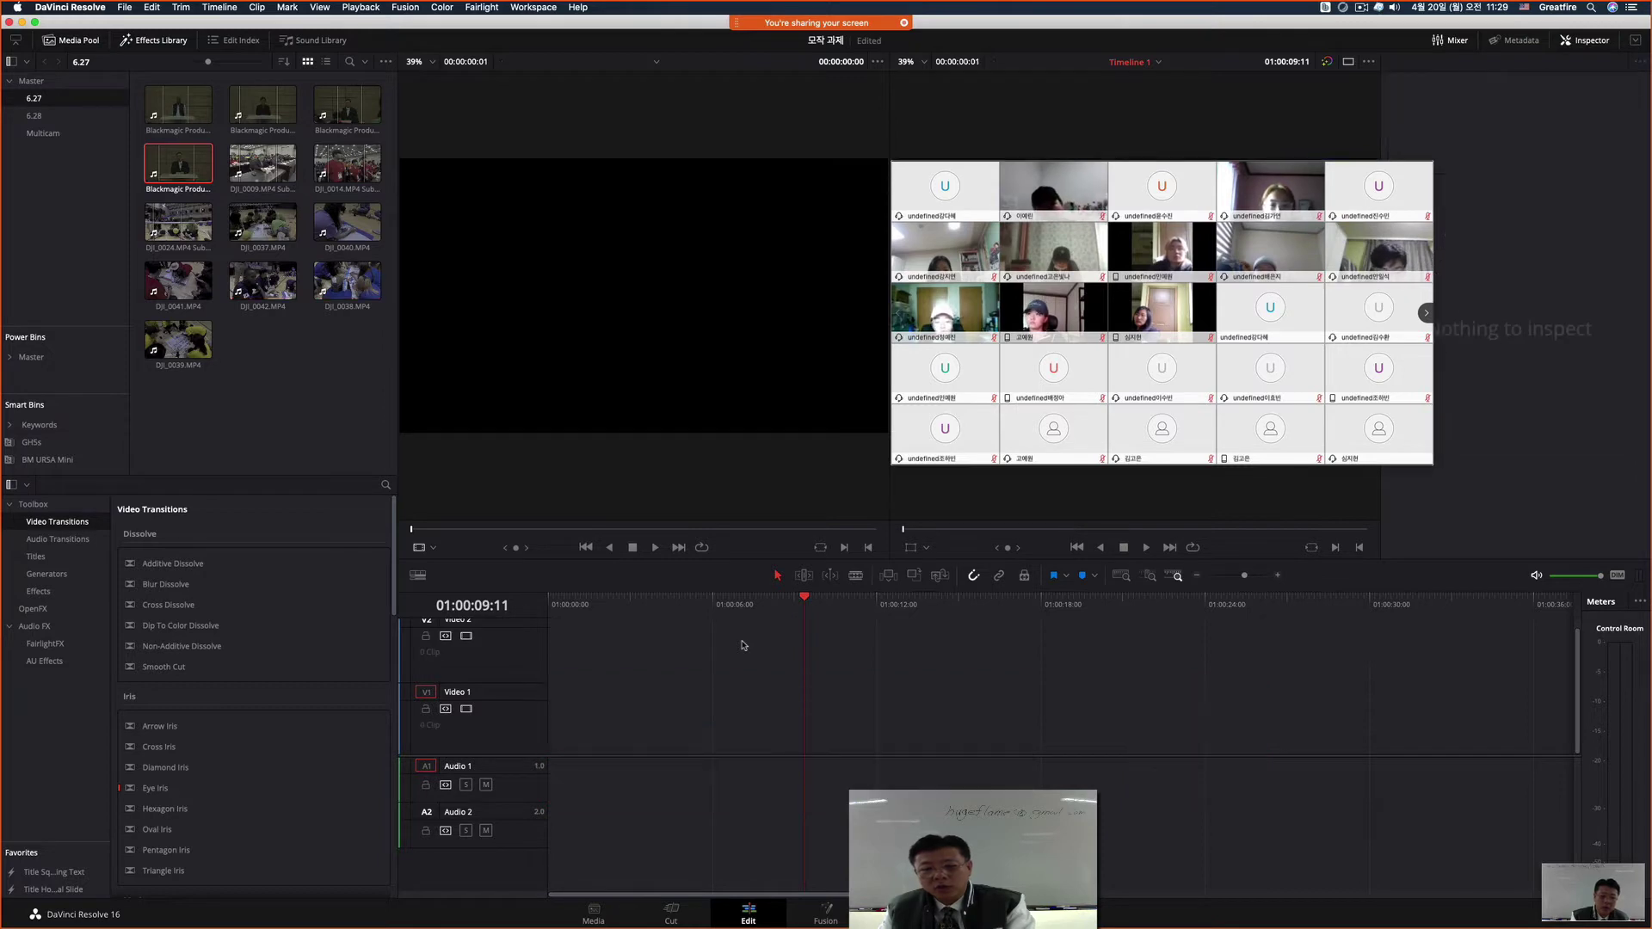
Step: Look at source clips in the 6.27 bin by selecting DJI_0039.MP4, the second Blackmagic clip and DJI_0037.MP4 in turn
{"action": "left_click", "coordinate": [178, 348]}
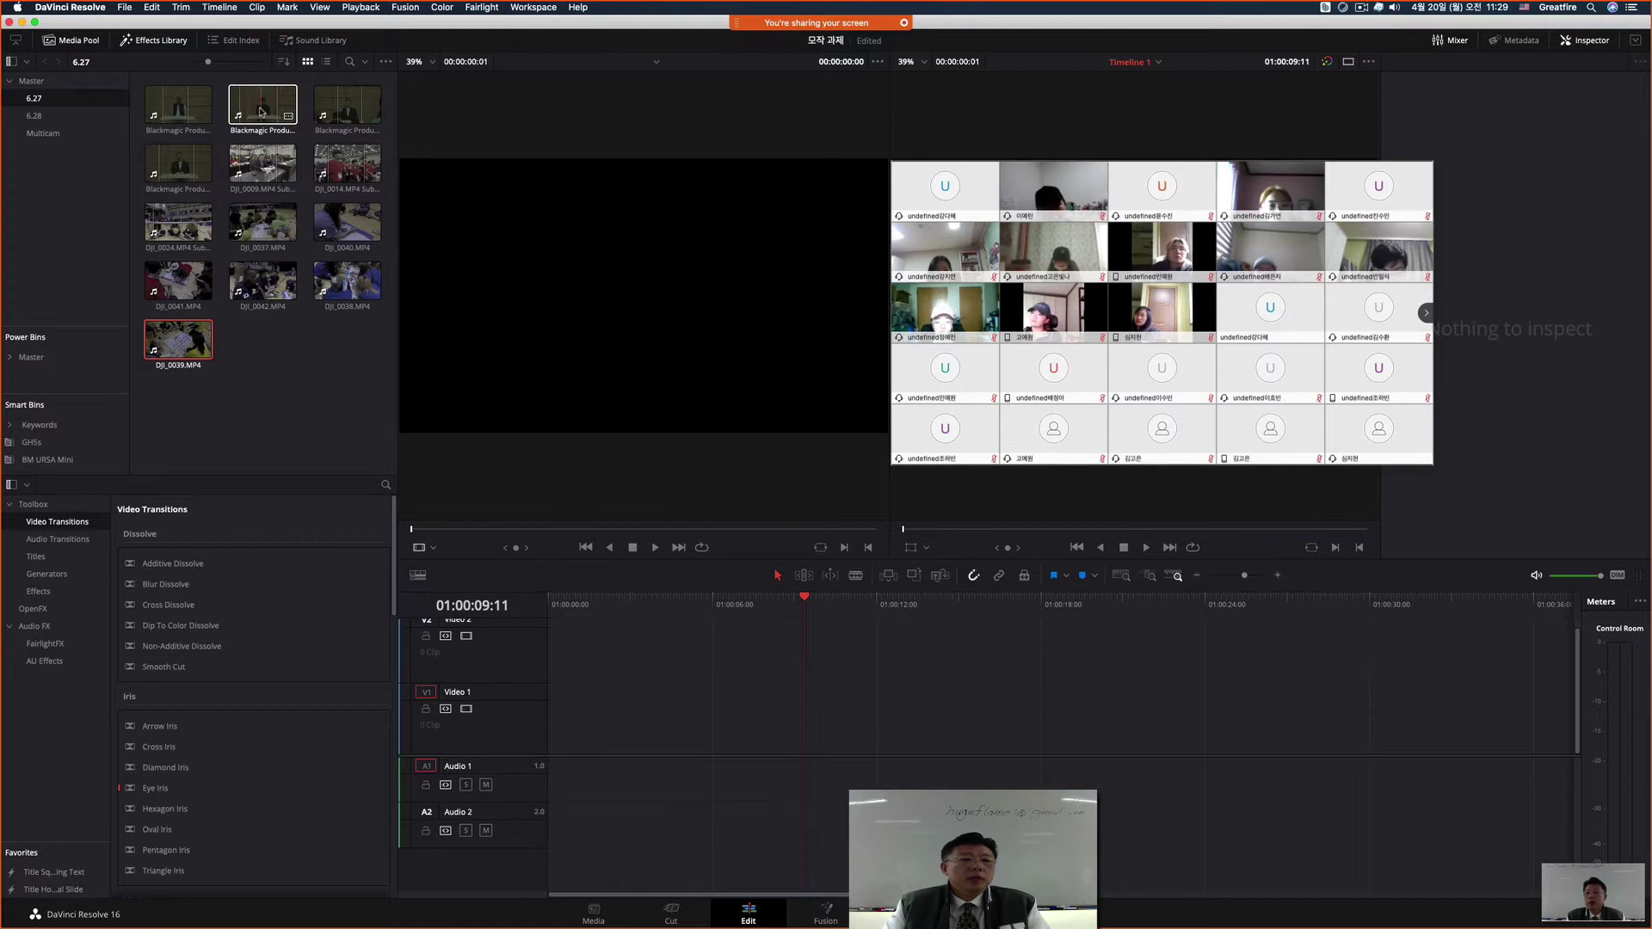
{"action": "left_click", "coordinate": [261, 110]}
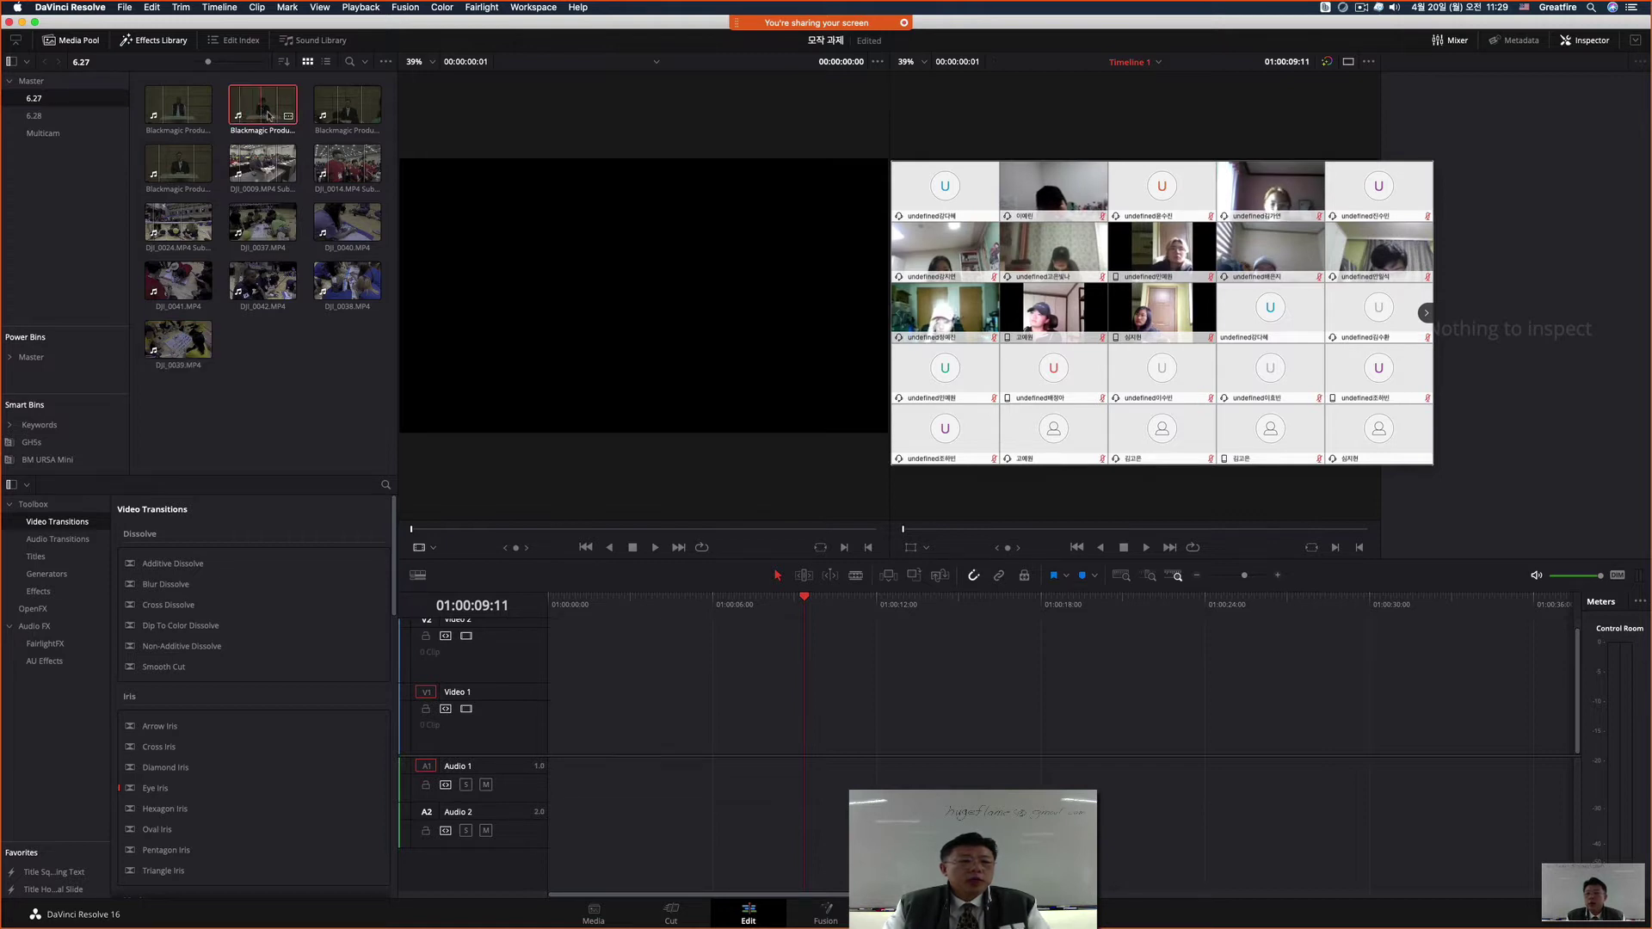
{"action": "mouse_move", "coordinate": [267, 116]}
{"action": "left_mouse_down"}
{"action": "mouse_move", "coordinate": [553, 579]}
{"action": "mouse_move", "coordinate": [268, 118]}
{"action": "left_mouse_up"}
{"action": "left_click", "coordinate": [255, 230]}
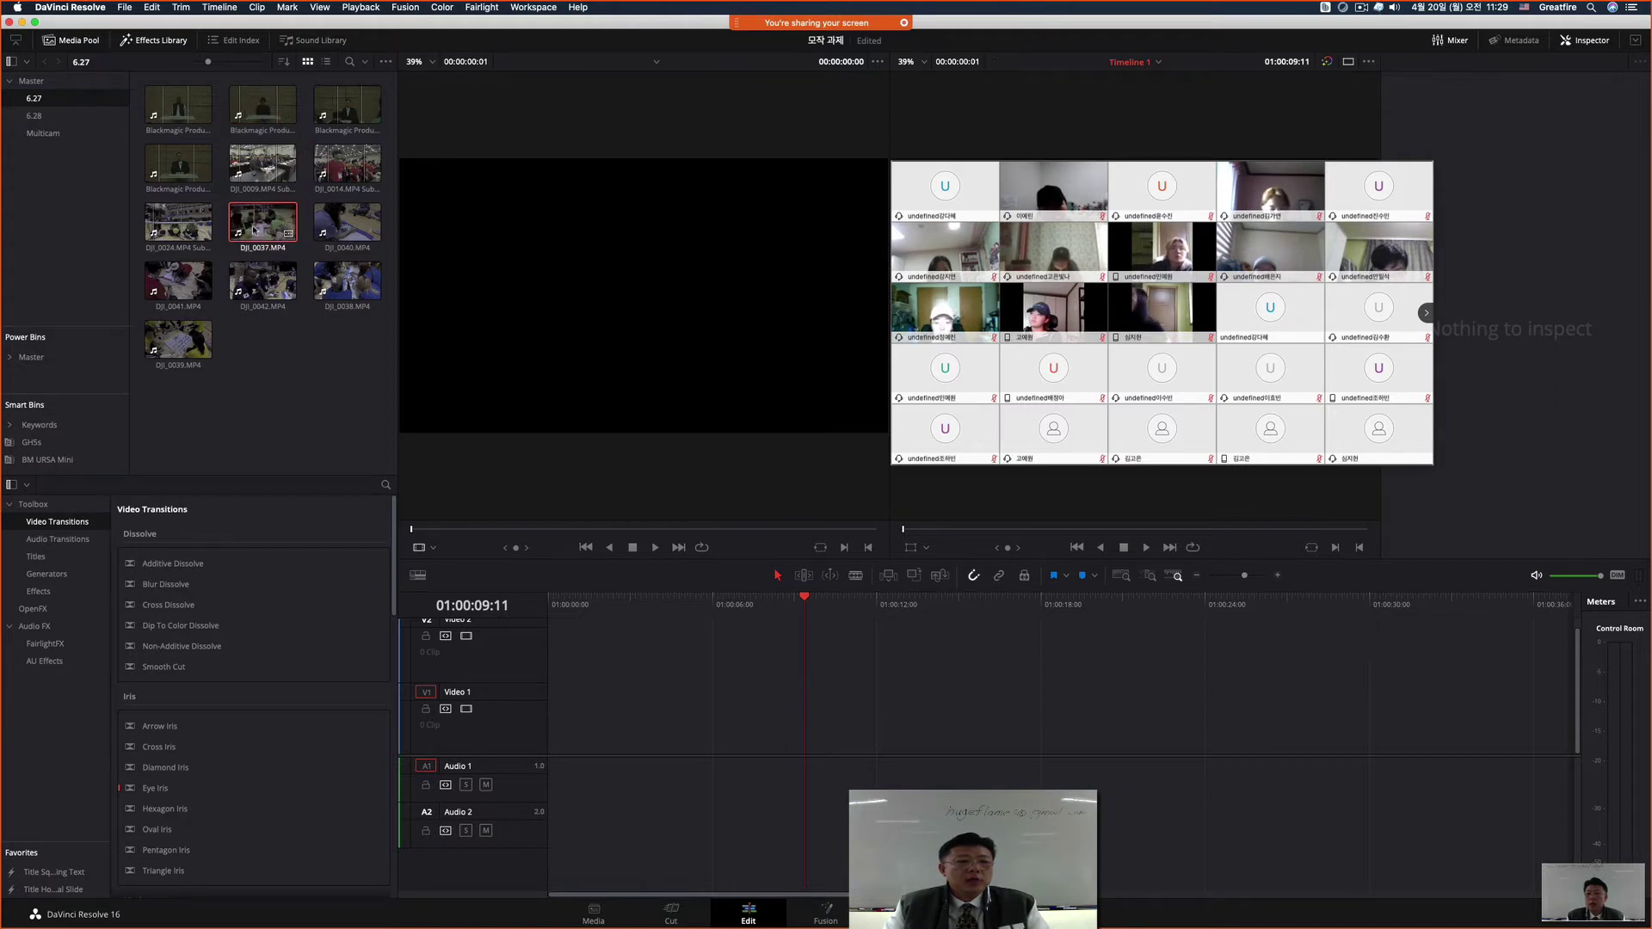
Step: Place DJI_0037.MP4 at the start of the Video 1 track on the empty timeline
{"action": "left_click_drag", "start_coordinate": [255, 231], "coordinate": [550, 712]}
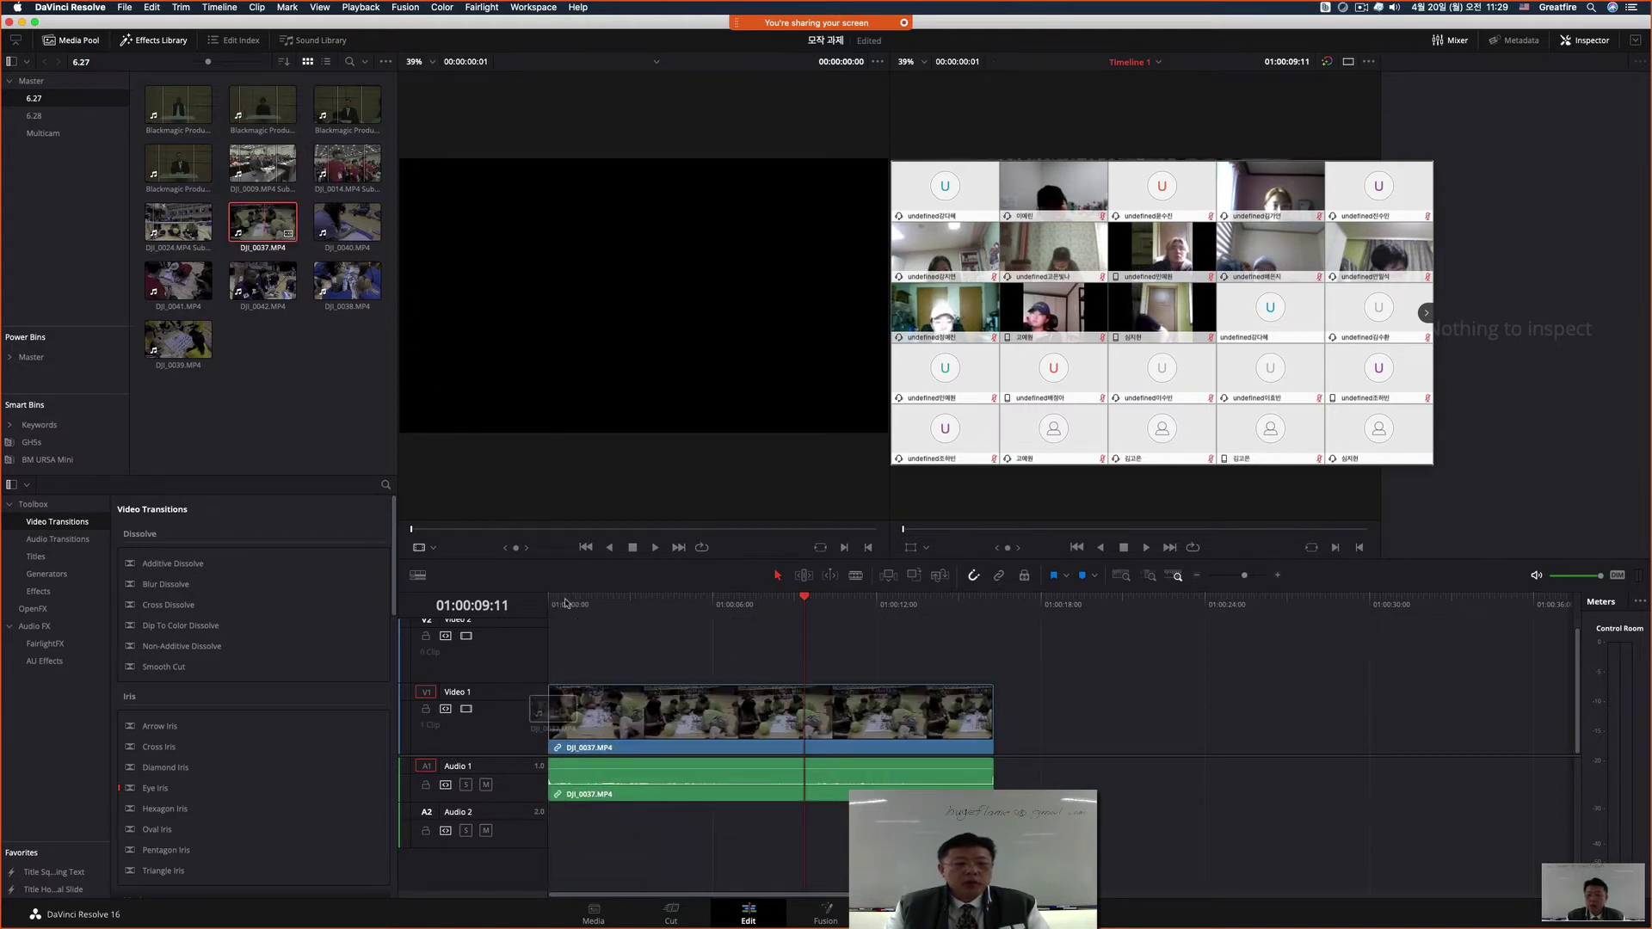
{"action": "left_click_drag", "start_coordinate": [565, 604], "coordinate": [565, 604]}
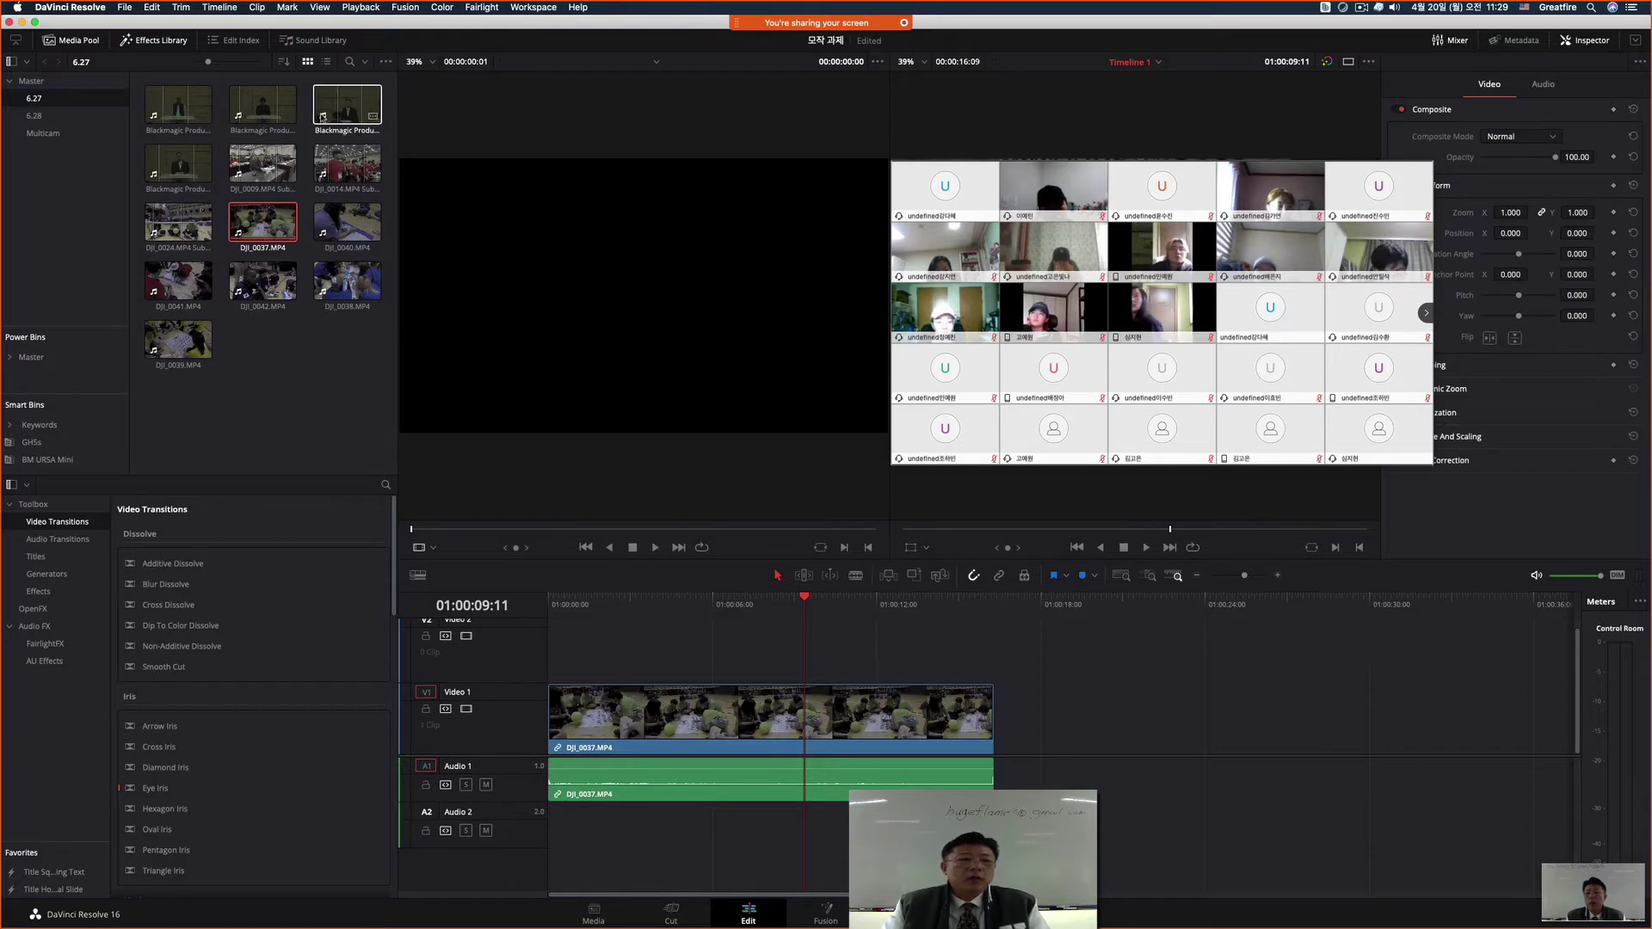
Step: Try inserting the second Blackmagic subclip from the source viewer into DJI_0037.MP4 at 01:00:07:03, and undo the insert
{"action": "double_click", "coordinate": [263, 107]}
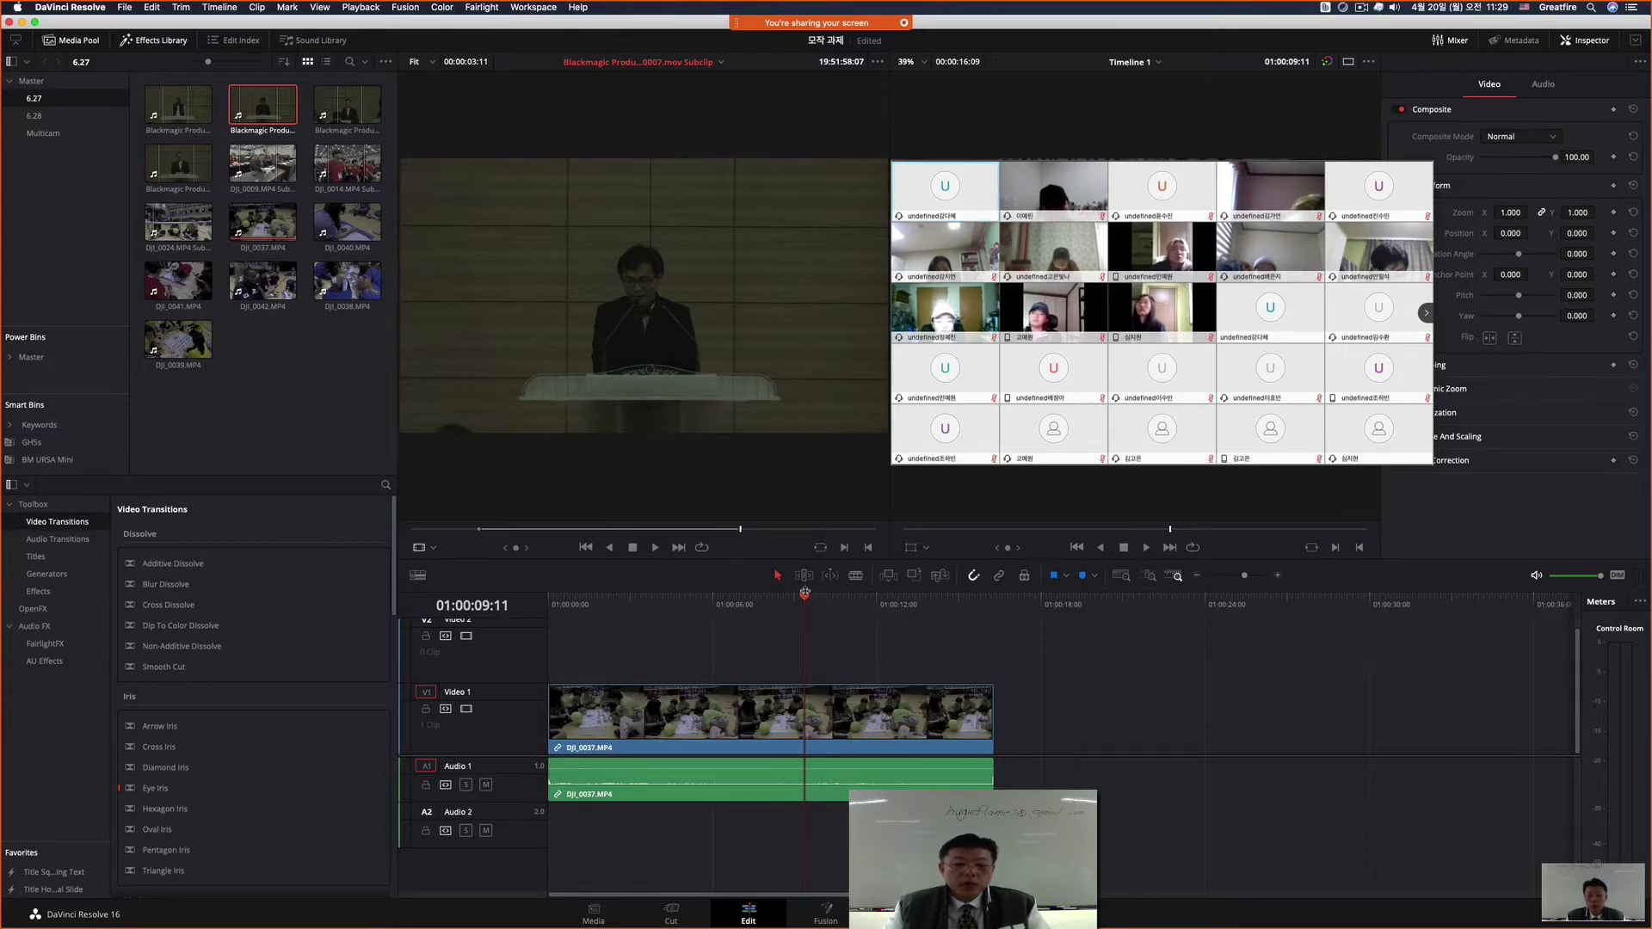
{"action": "left_click_drag", "start_coordinate": [804, 600], "coordinate": [749, 622]}
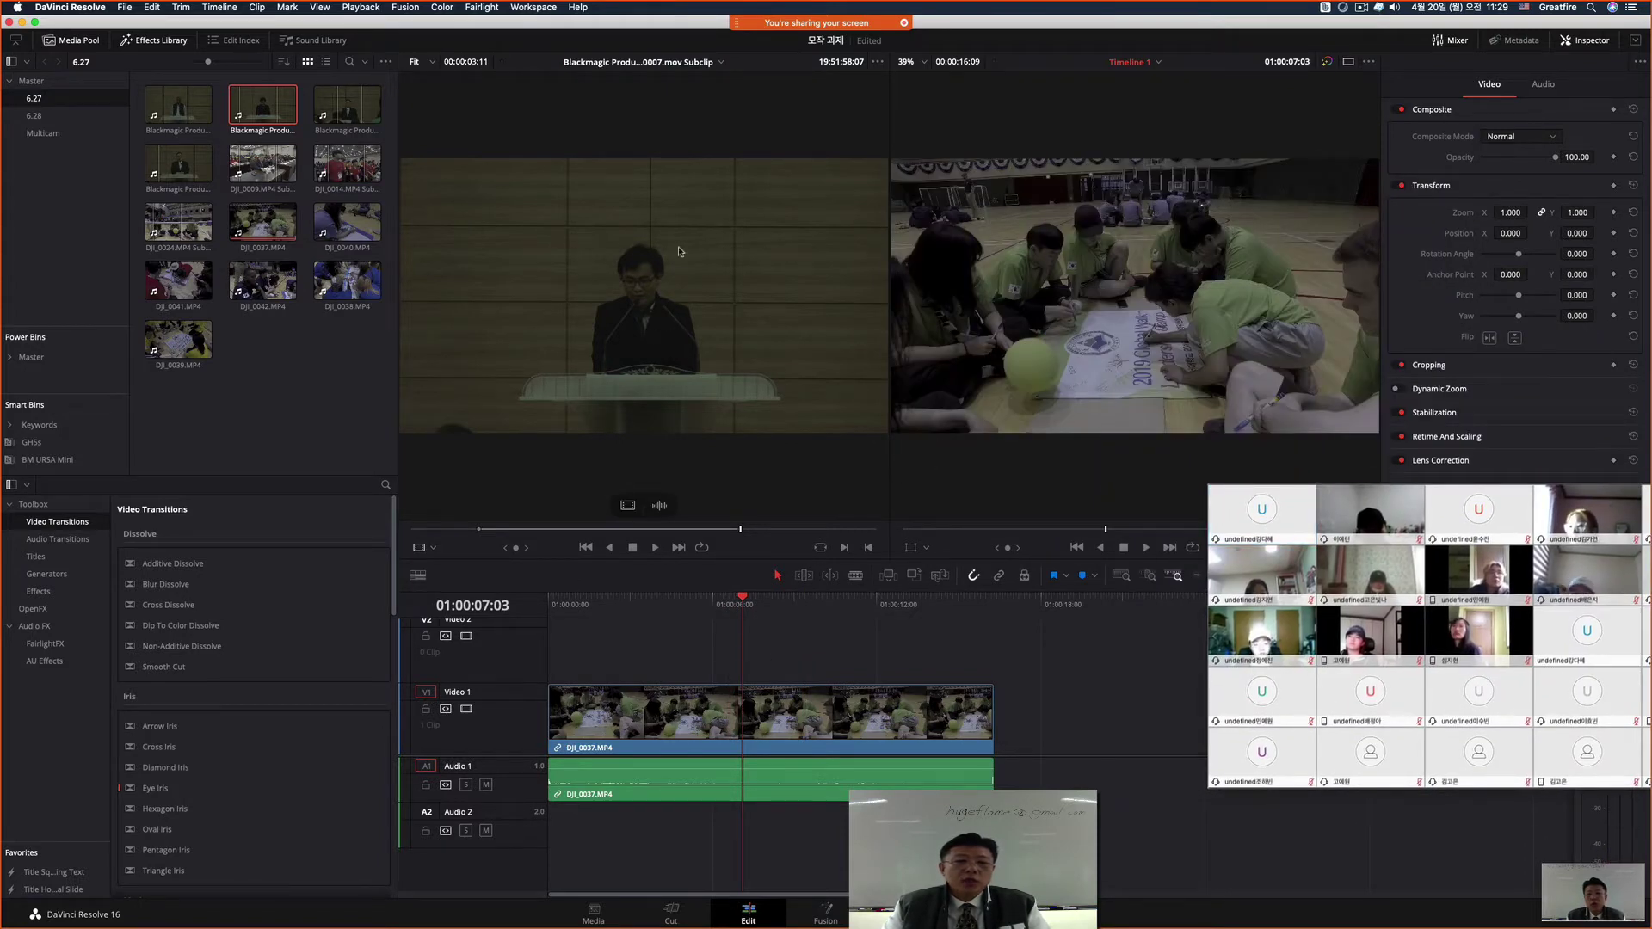
{"action": "double_click", "coordinate": [268, 106]}
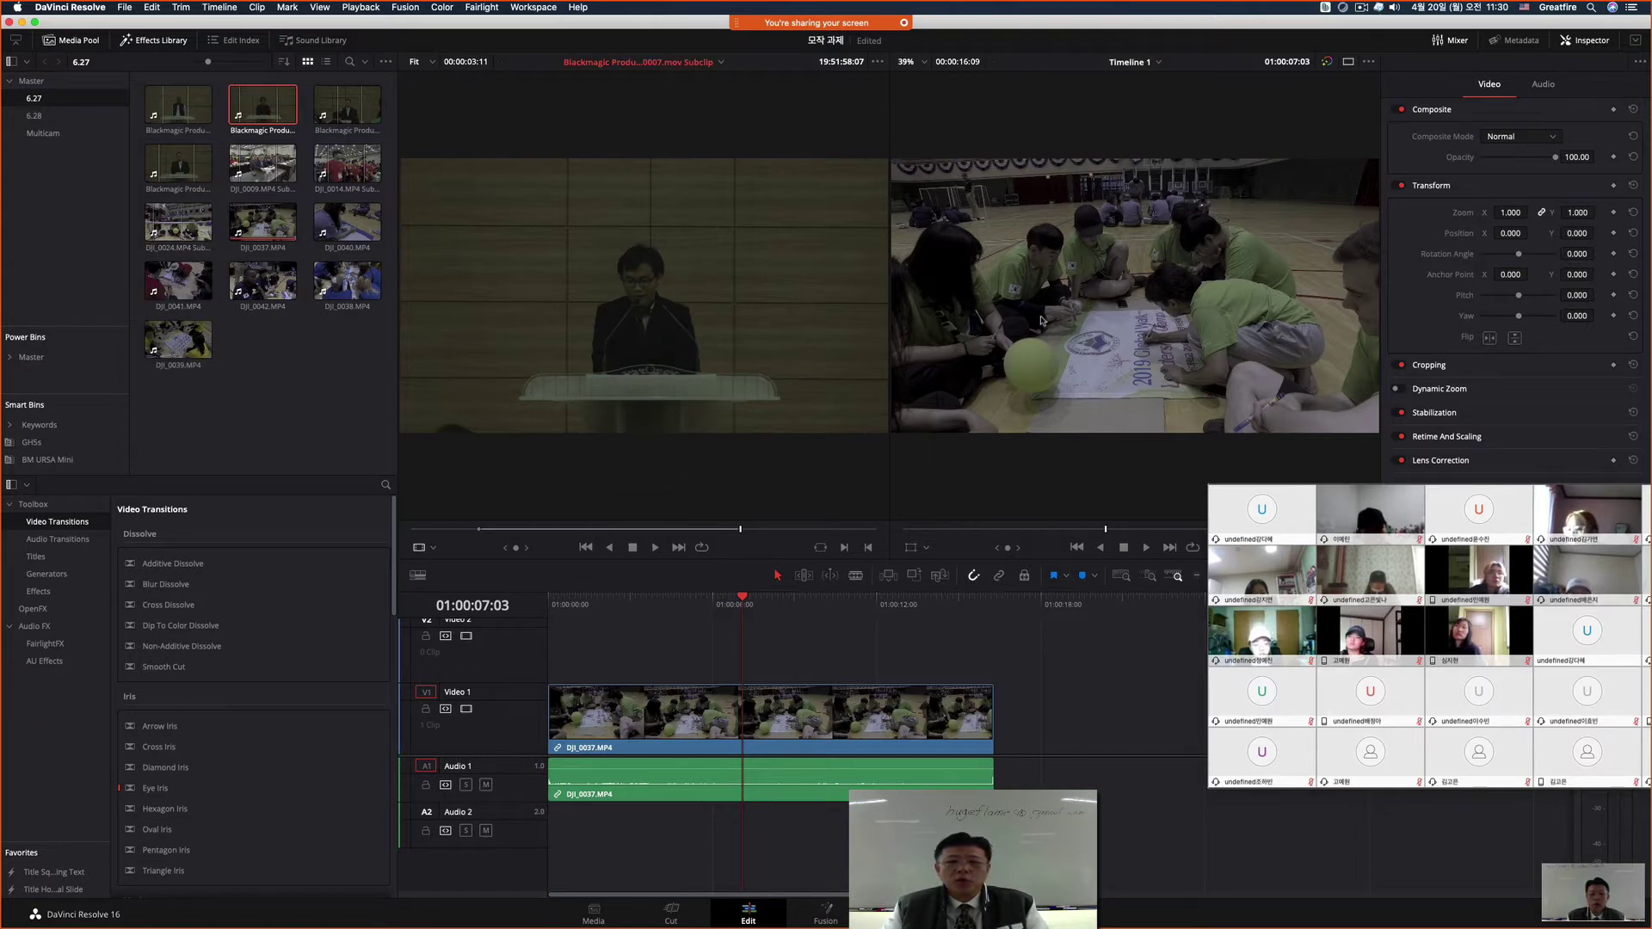
{"action": "left_click", "coordinate": [1035, 353]}
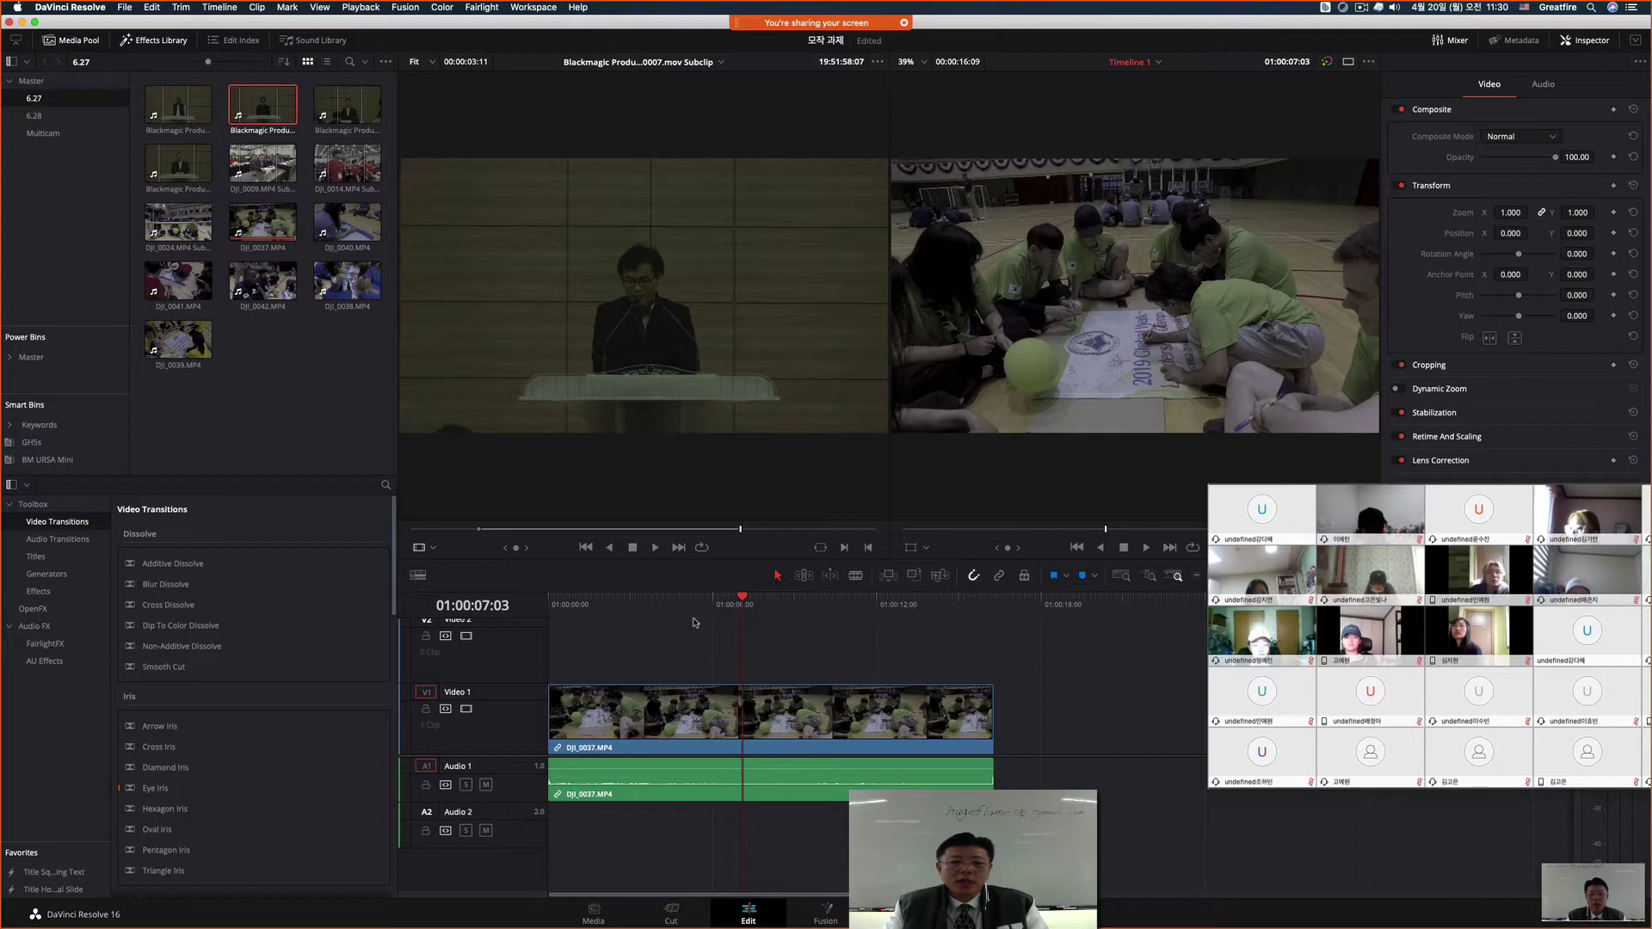
{"action": "mouse_move", "coordinate": [655, 437]}
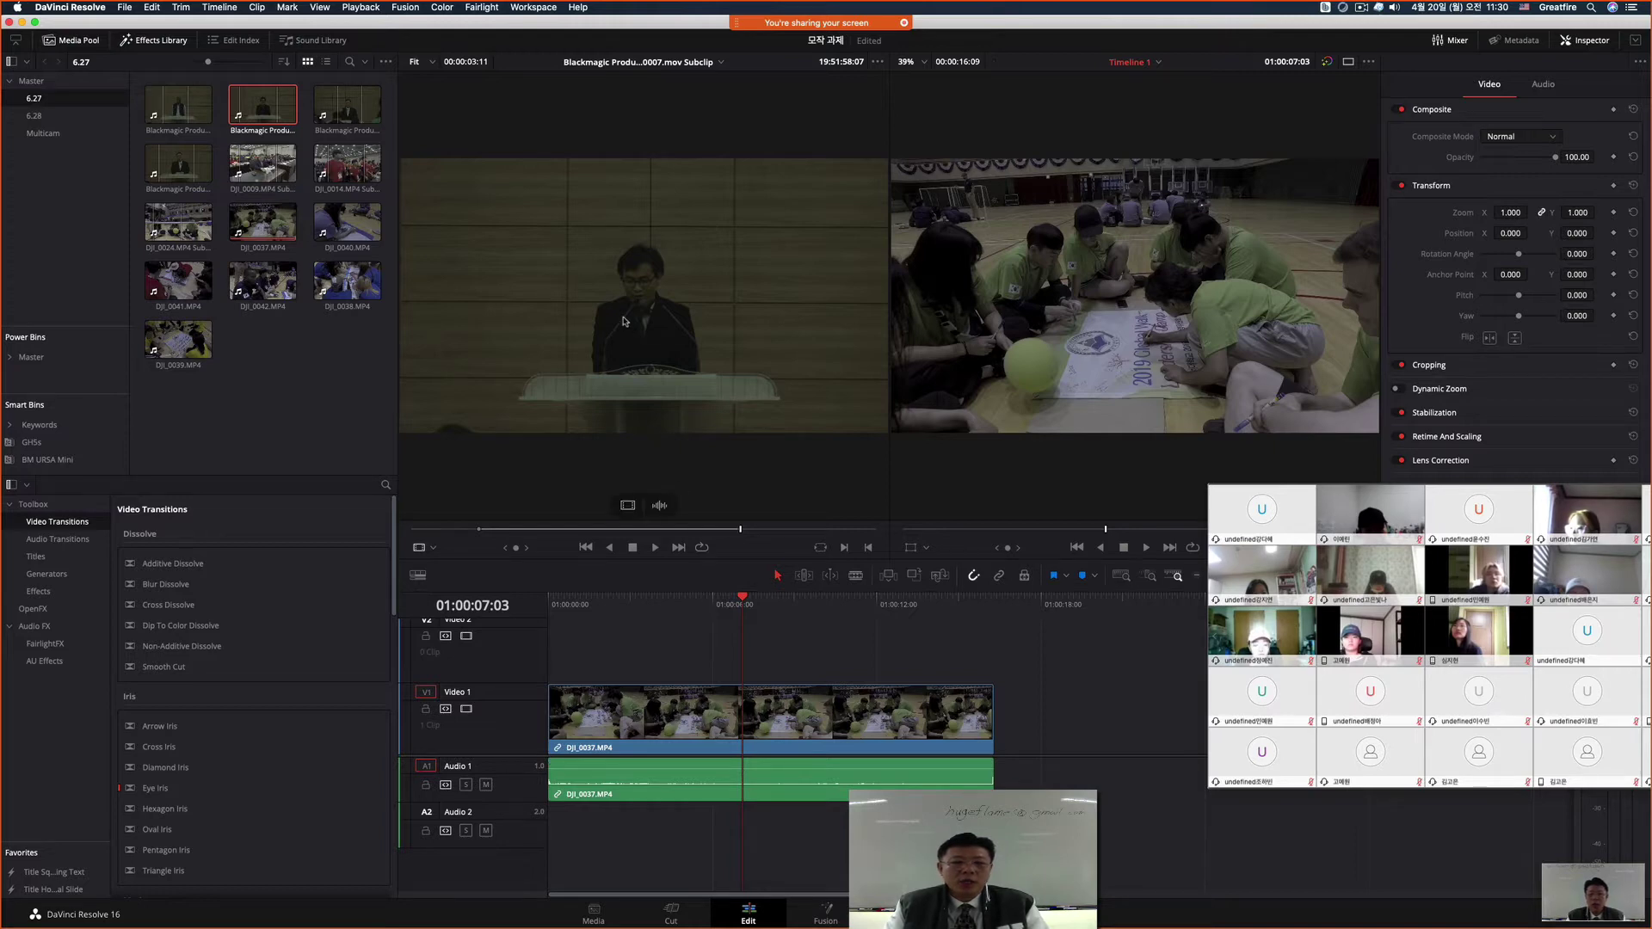
{"action": "left_click_drag", "start_coordinate": [624, 322], "coordinate": [1305, 189]}
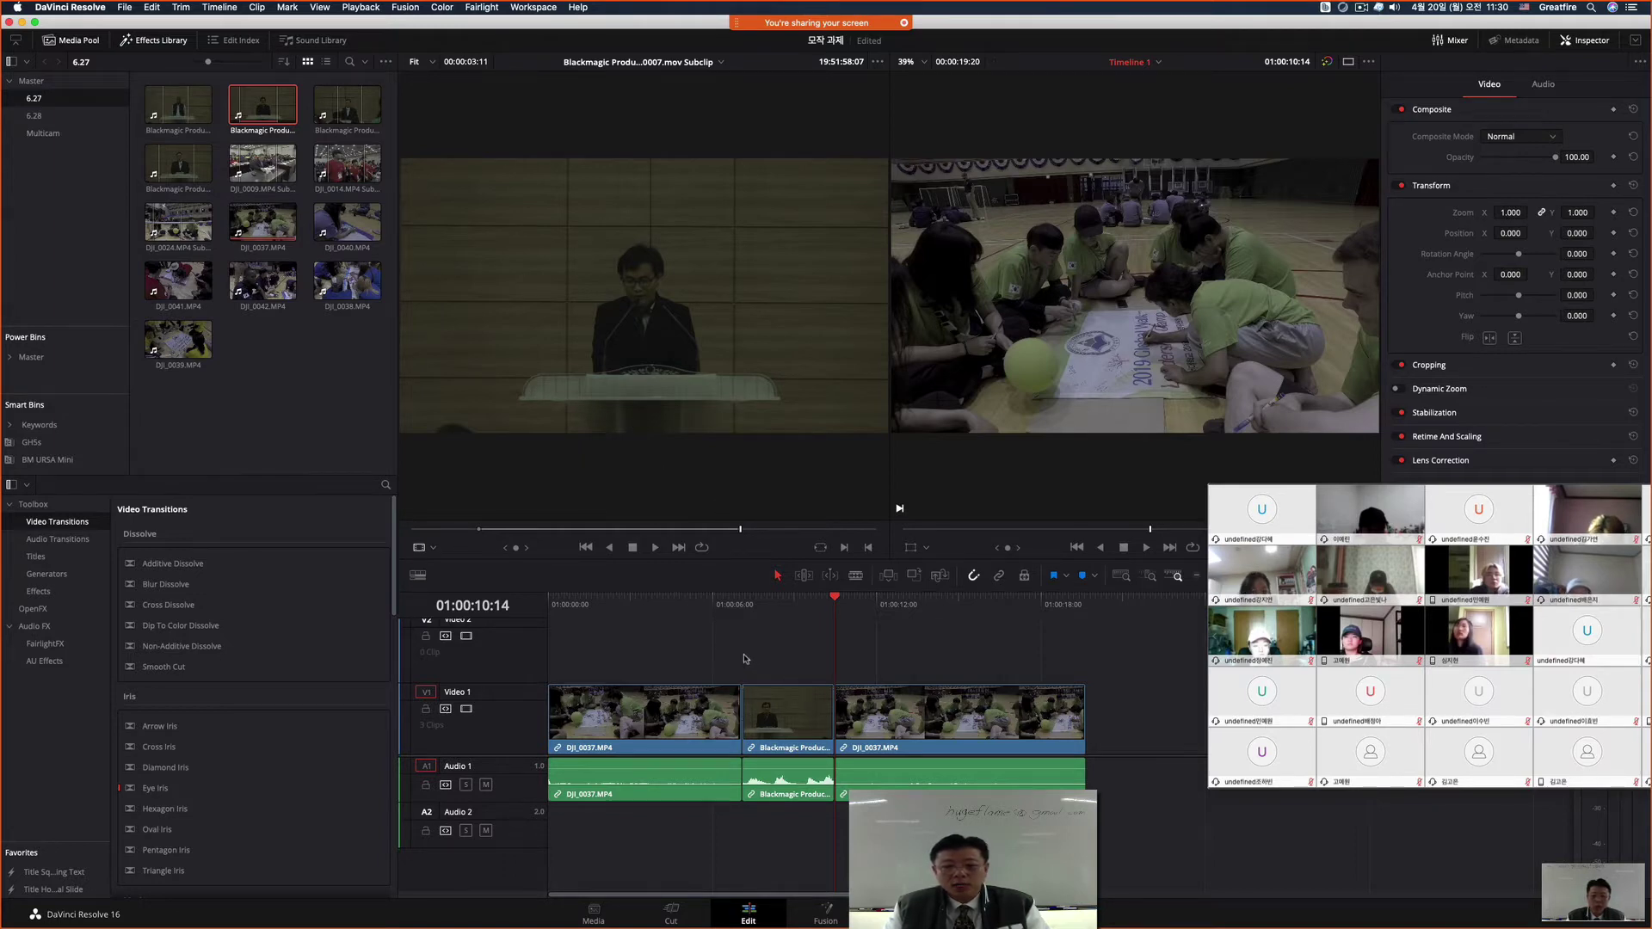
{"action": "left_click", "coordinate": [800, 693]}
{"action": "key", "text": "shift+BackSpace"}
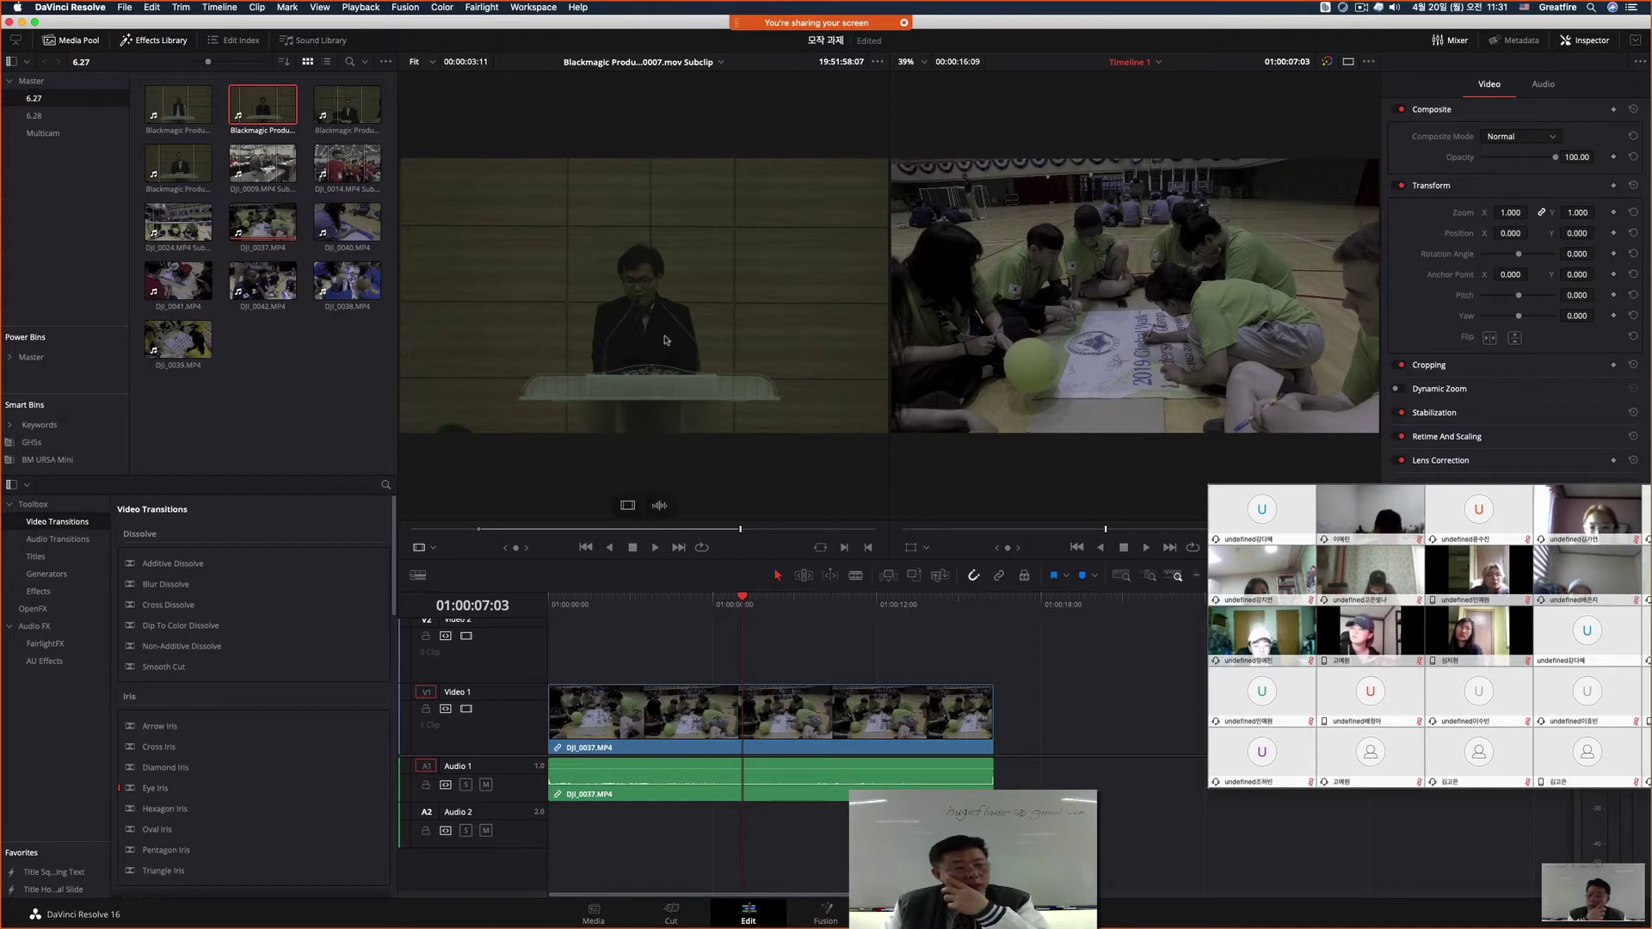
Step: Try overwriting DJI_0037.MP4 with the Blackmagic subclip at 01:00:07:03, and try inserting it at the same point, undoing each edit
{"action": "left_click", "coordinate": [632, 311]}
{"action": "left_click_drag", "start_coordinate": [632, 311], "coordinate": [1293, 231]}
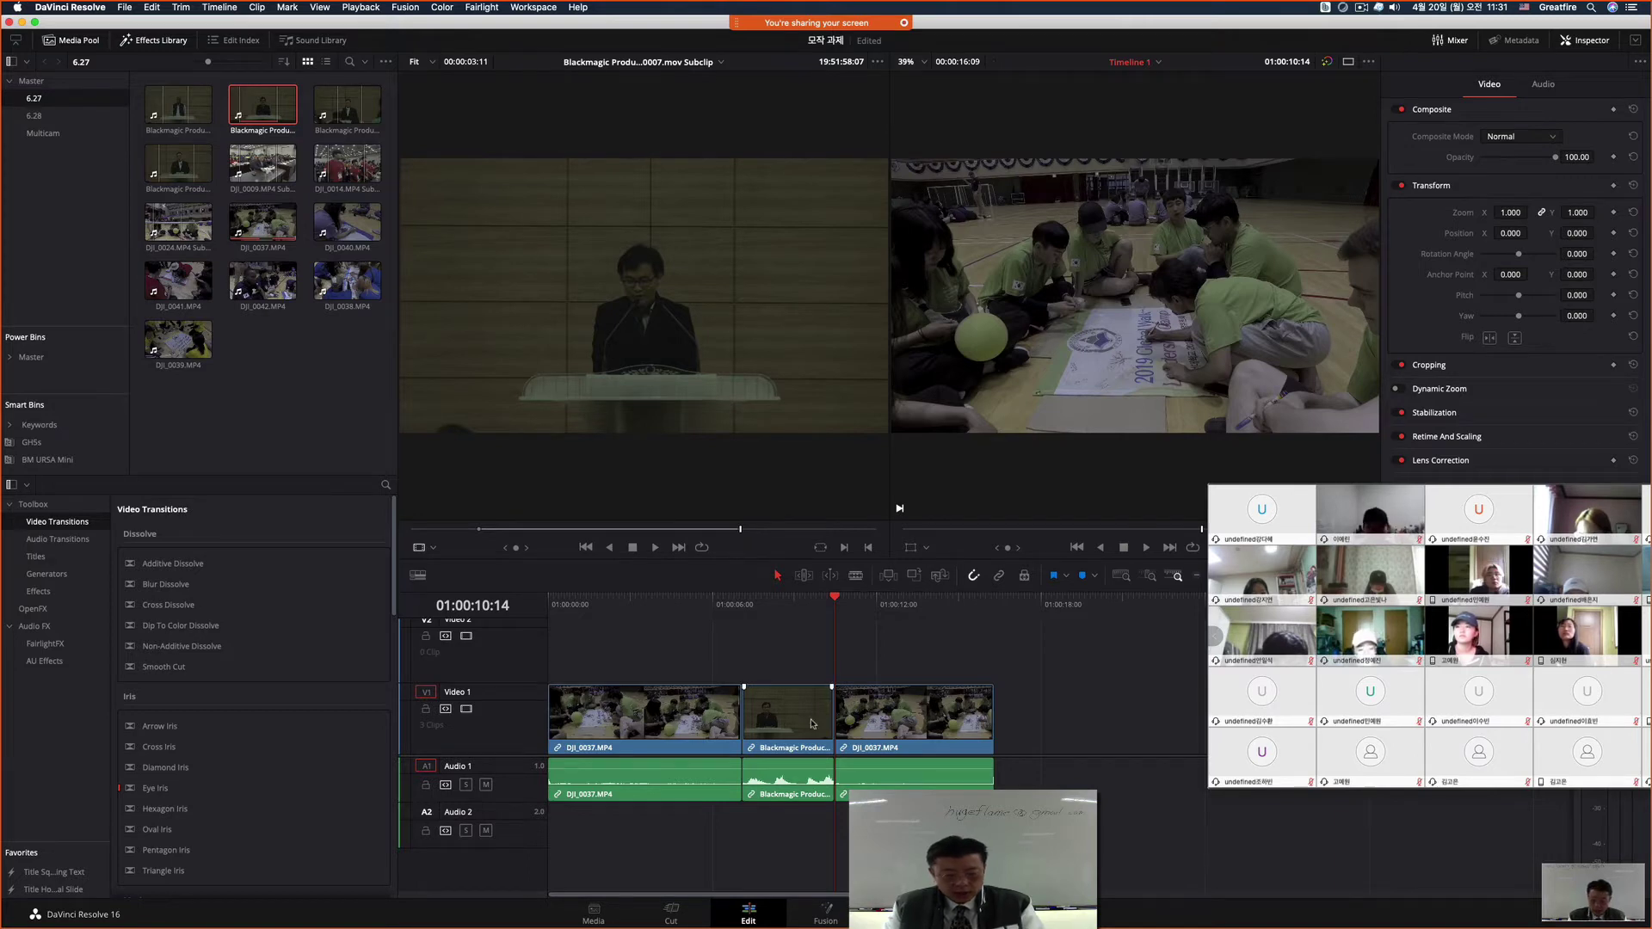
{"action": "key", "text": "super+z"}
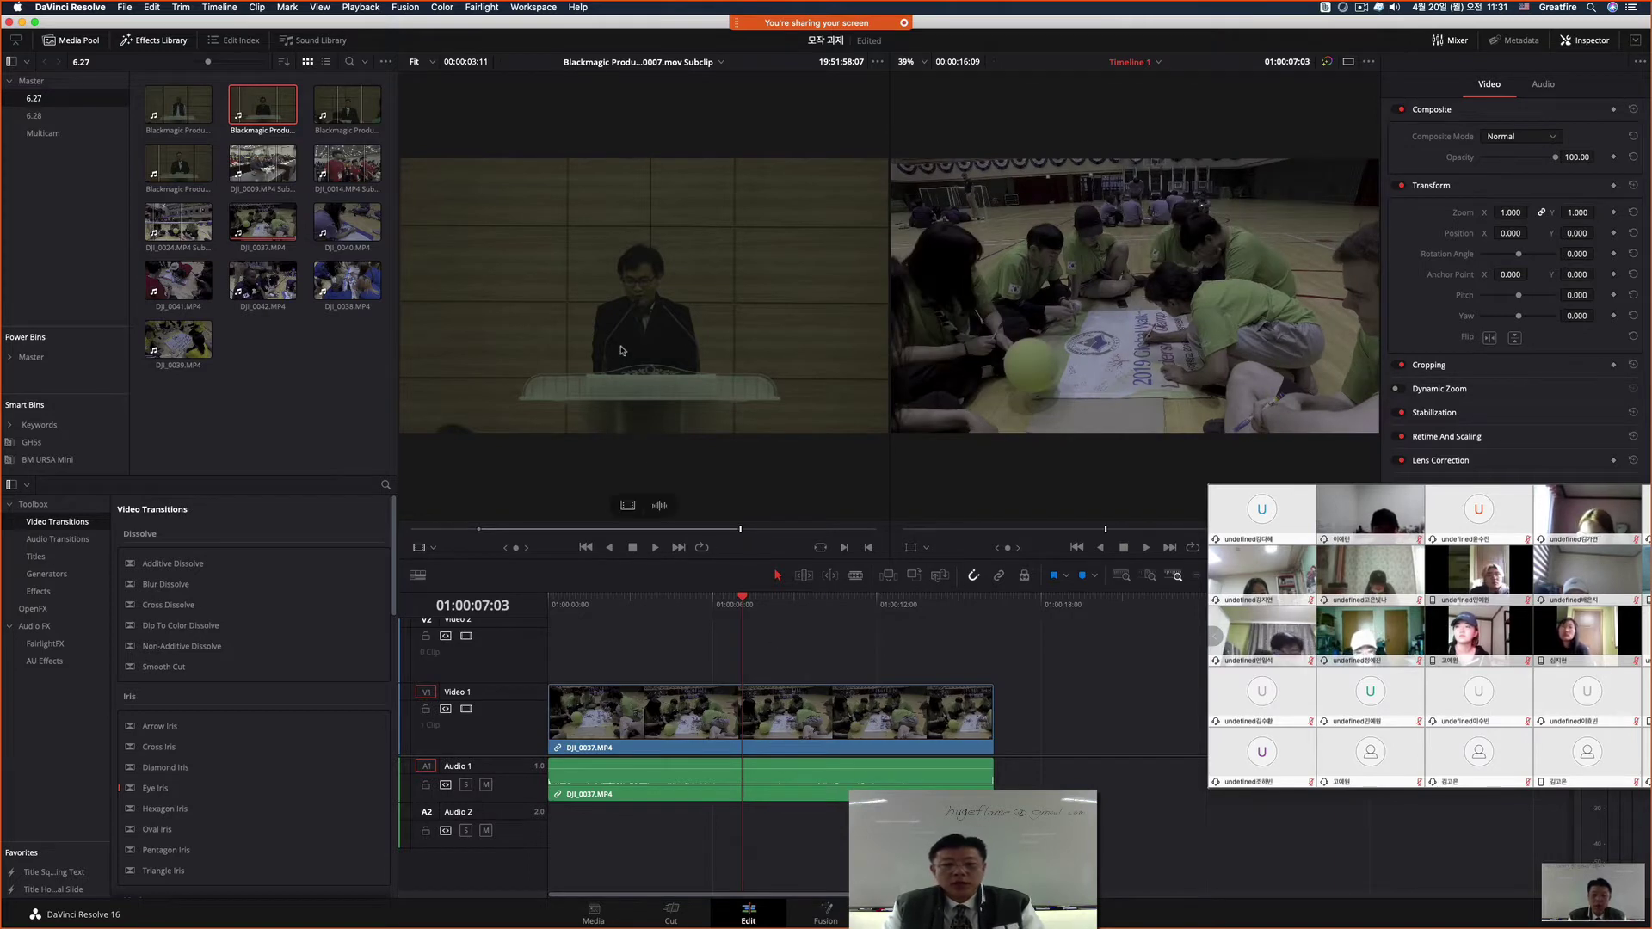
{"action": "left_click_drag", "start_coordinate": [640, 375], "coordinate": [1265, 186]}
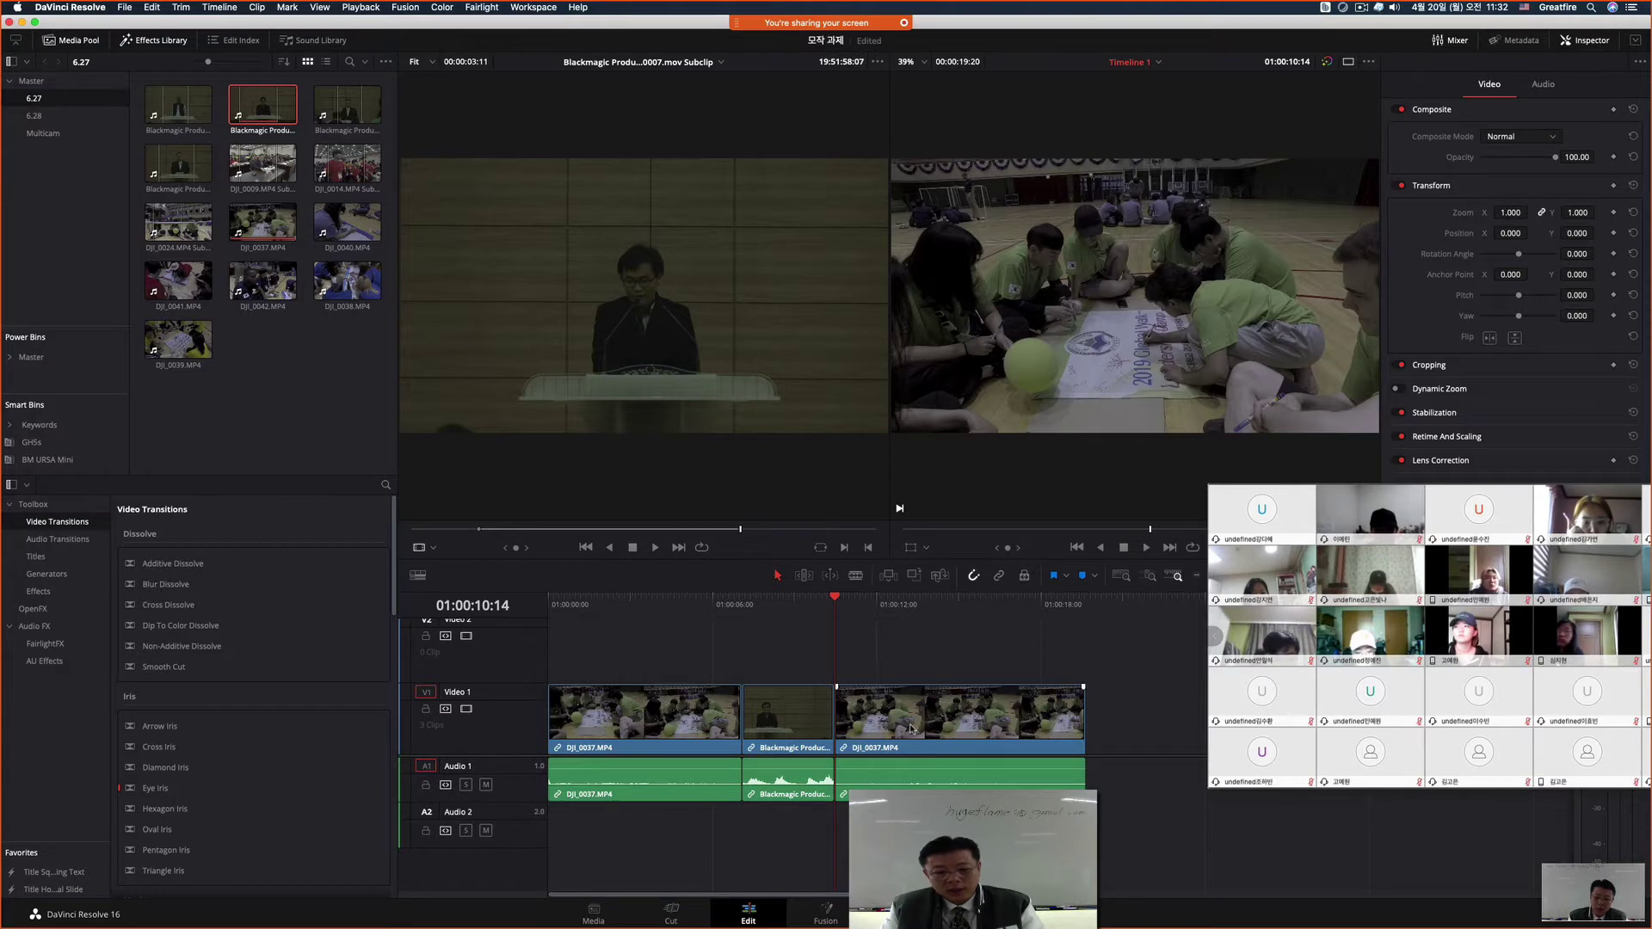
{"action": "key", "text": "super+z"}
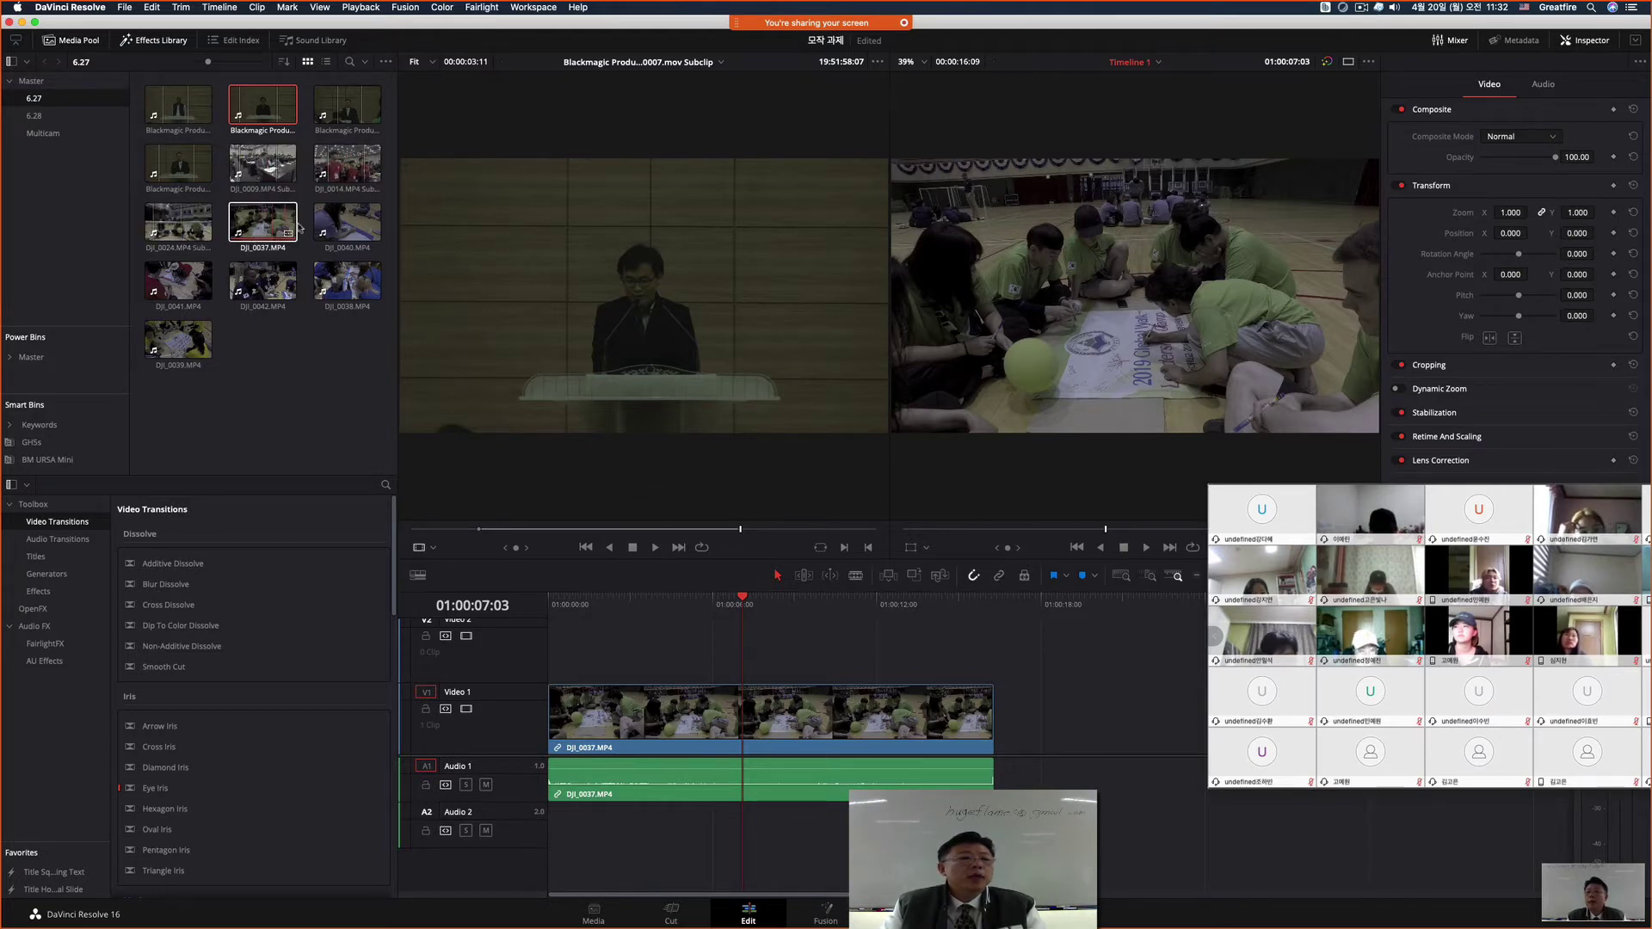
Step: Load DJI_0040.MP4 into the source viewer and mark its out point at 00:00:08:17
{"action": "left_click", "coordinate": [346, 226]}
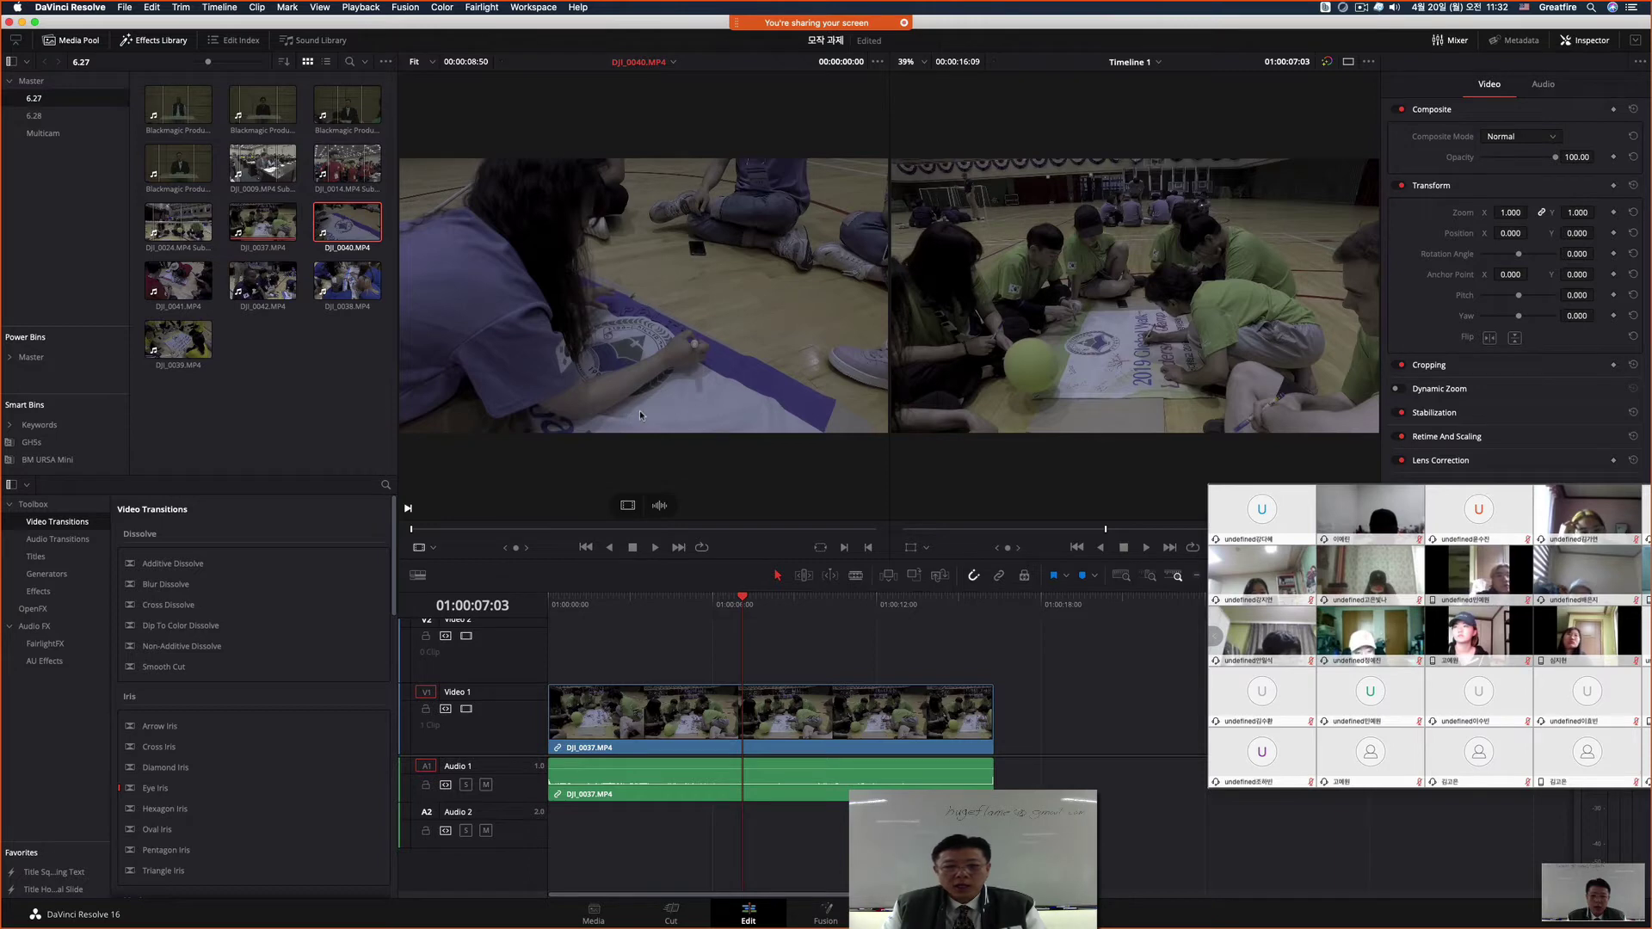
{"action": "left_click_drag", "start_coordinate": [426, 529], "coordinate": [847, 528]}
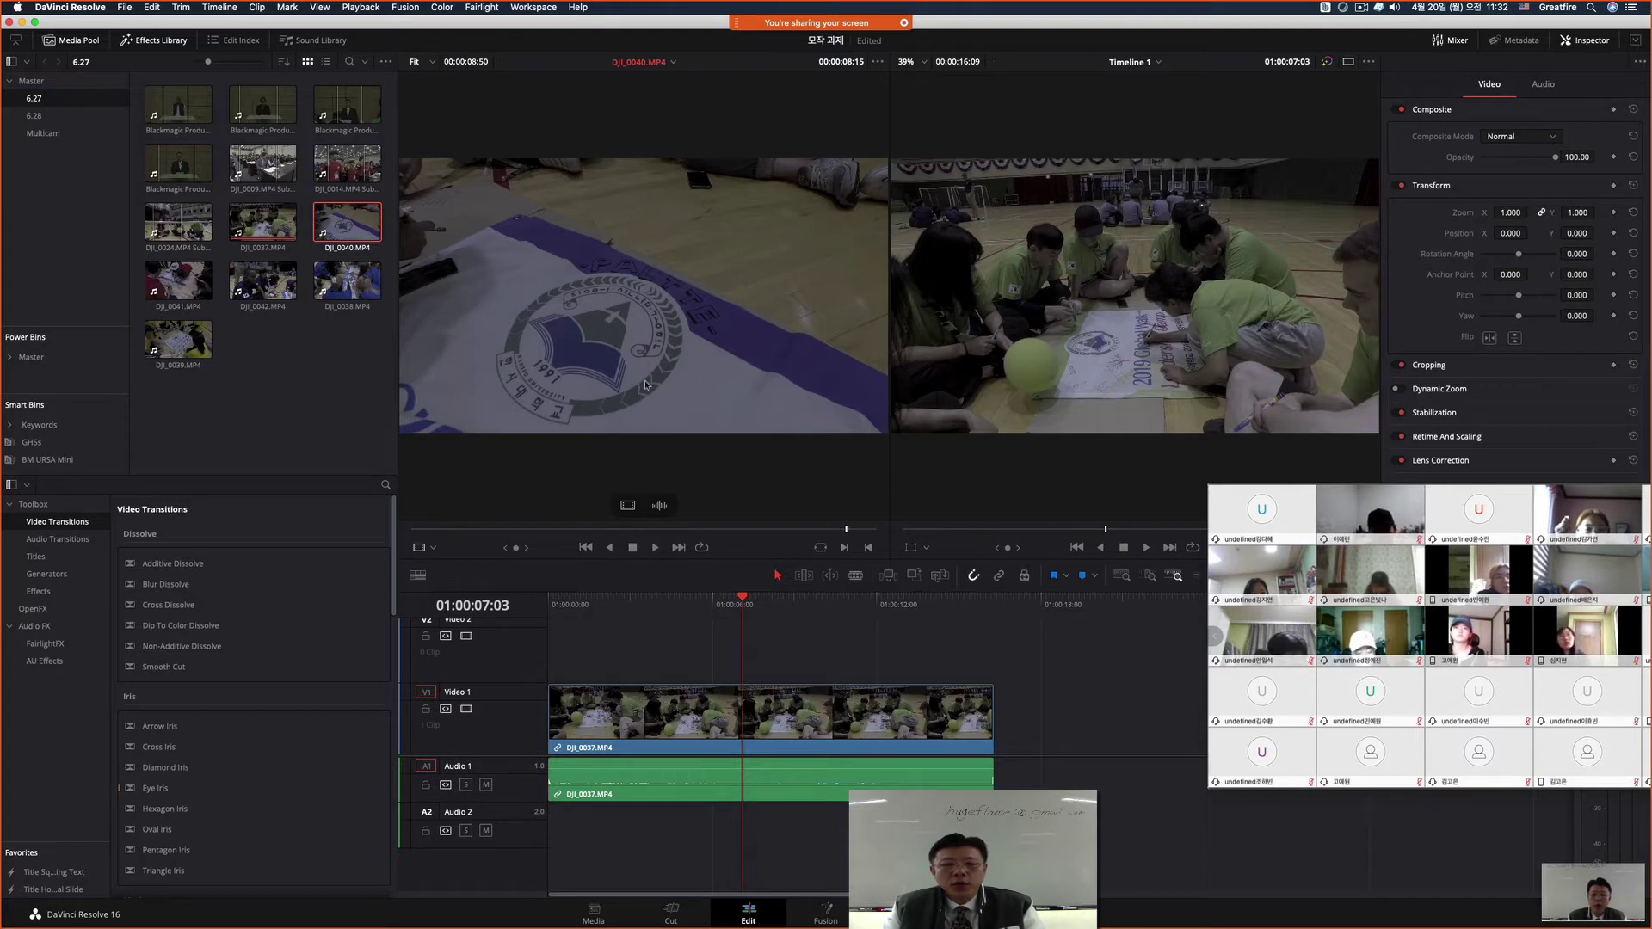
{"action": "left_click", "coordinate": [770, 725]}
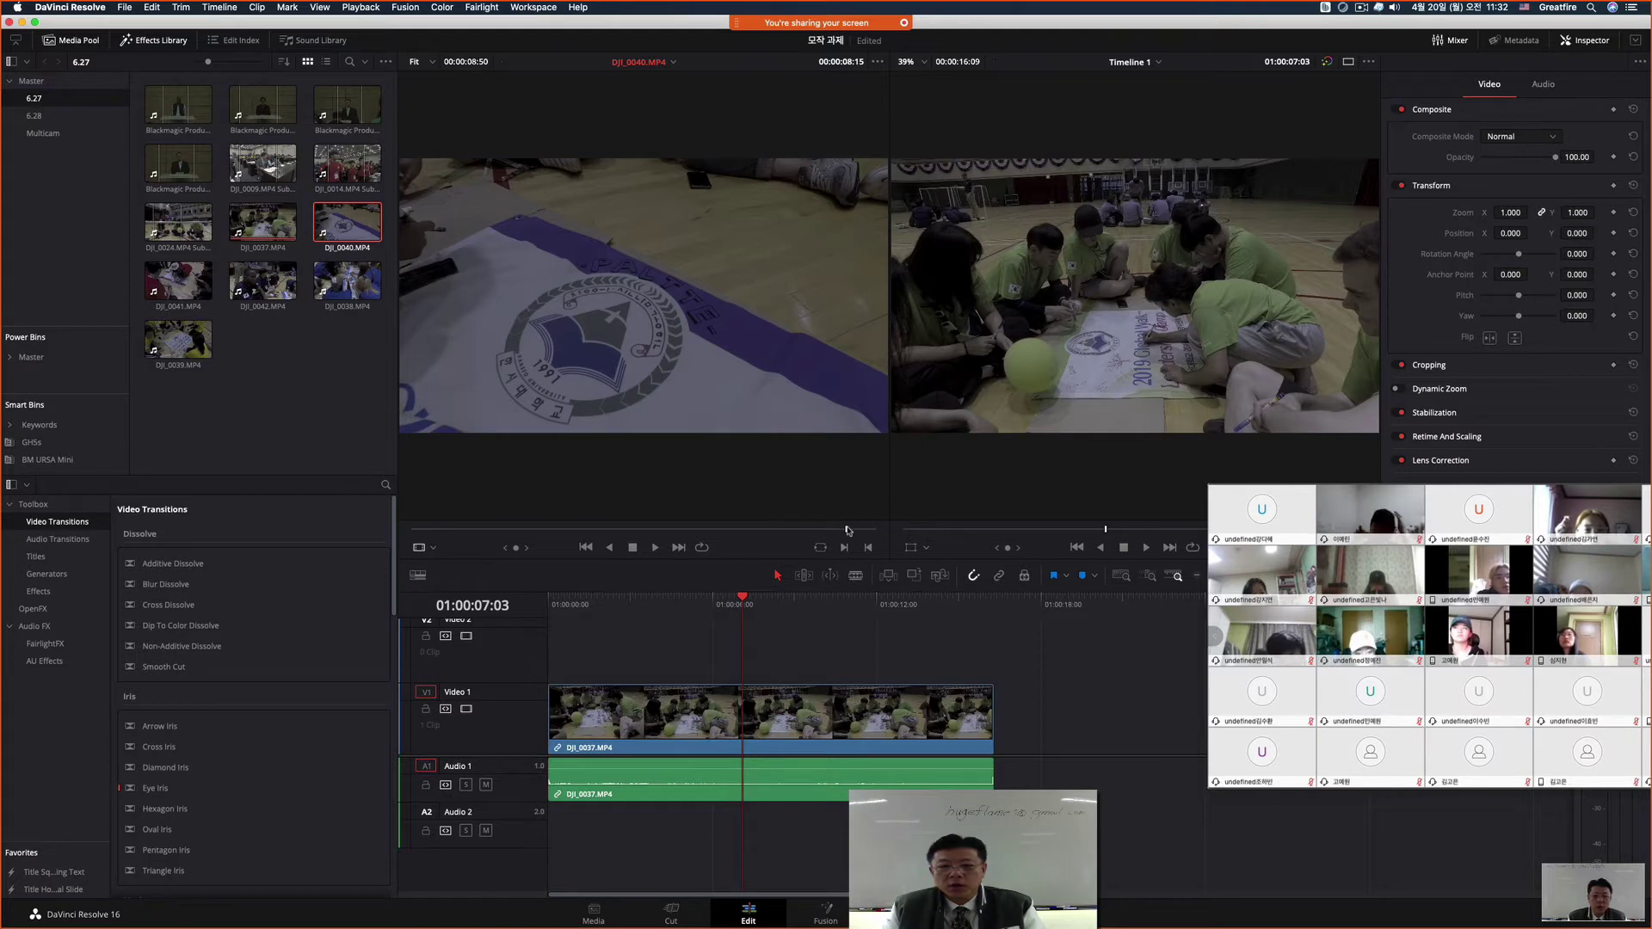
{"action": "left_click_drag", "start_coordinate": [847, 531], "coordinate": [847, 532]}
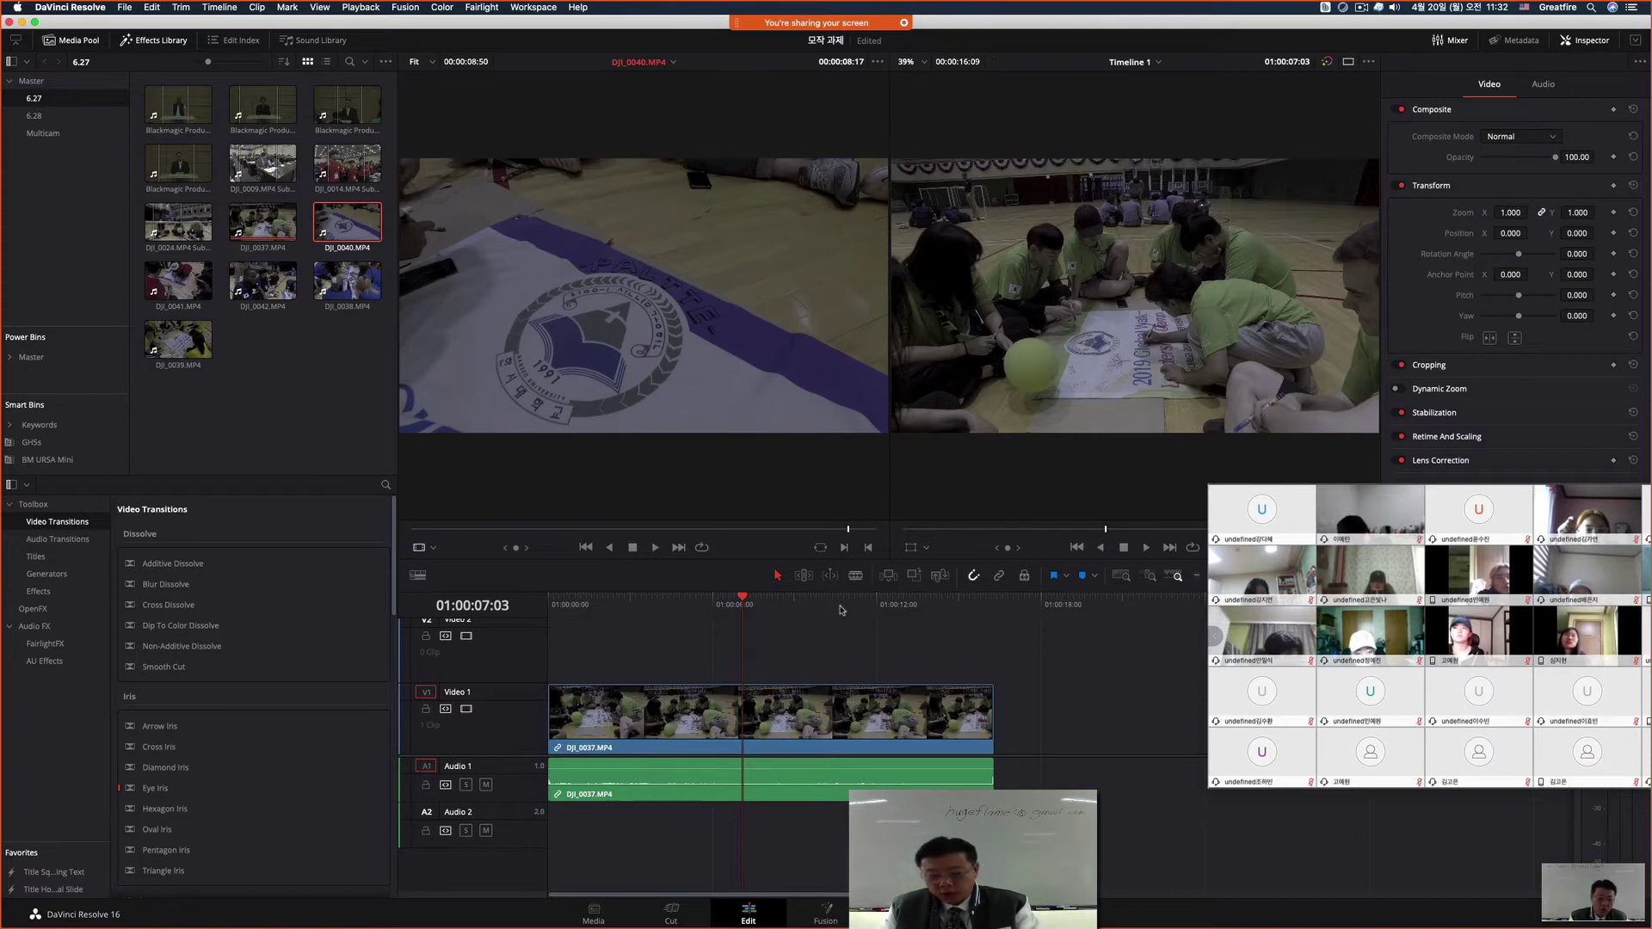
{"action": "left_click", "coordinate": [846, 530]}
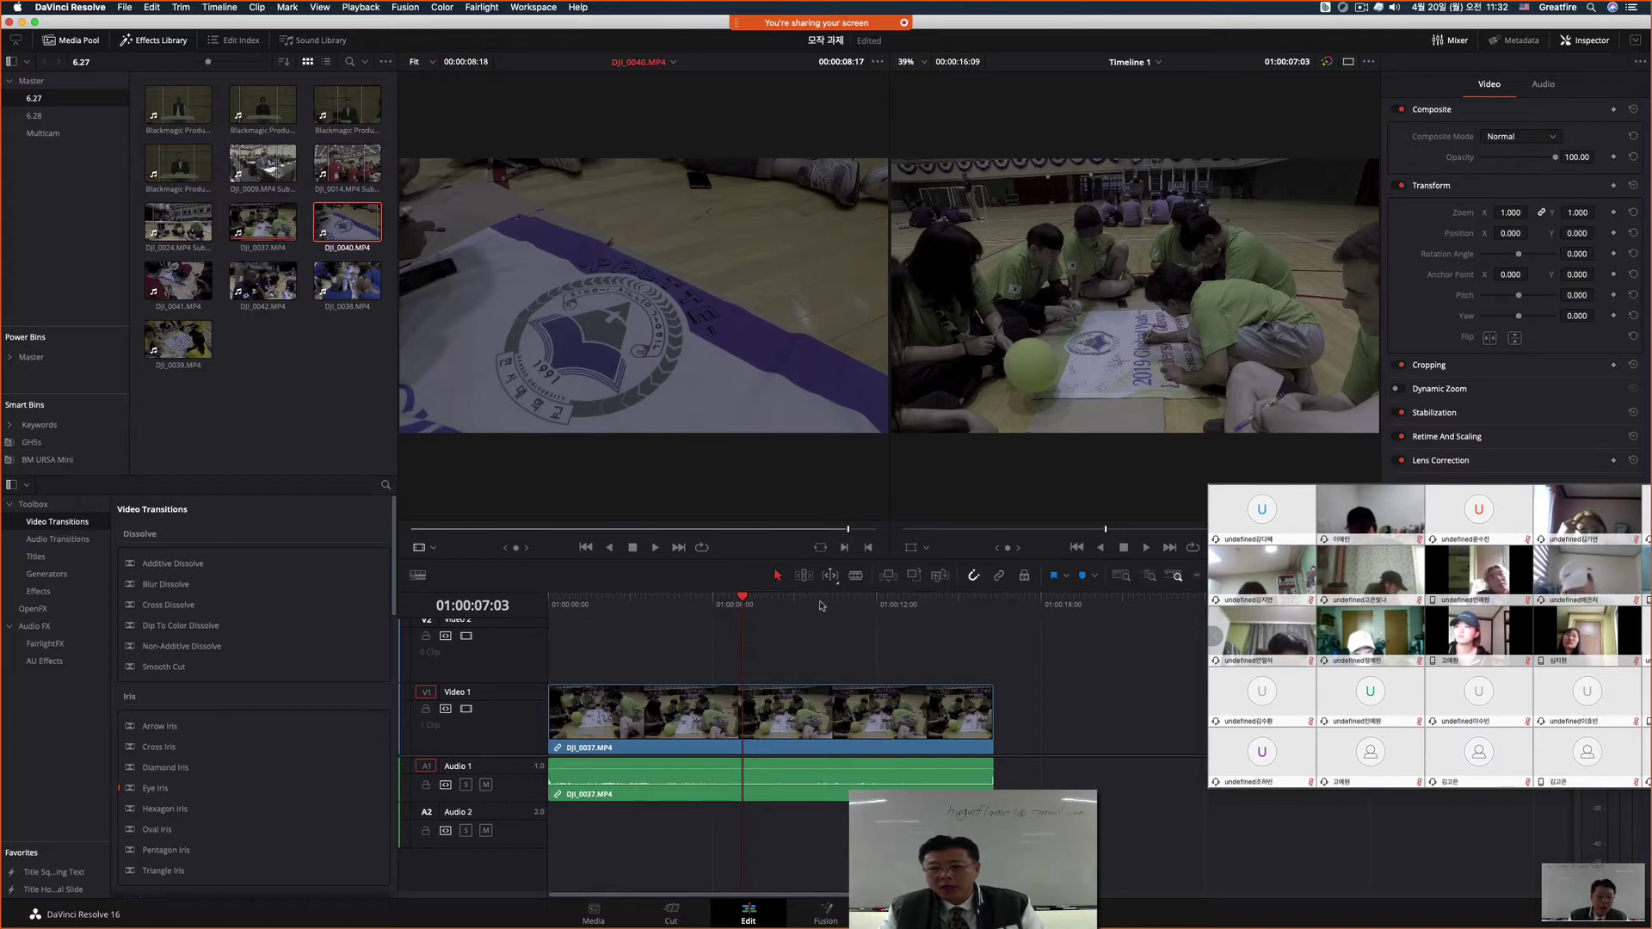
Step: Play through part of DJI_0037.MP4 and mark a timeline range from 01:00:06:03 to 01:00:09:07
{"action": "left_click_drag", "start_coordinate": [820, 605], "coordinate": [843, 672]}
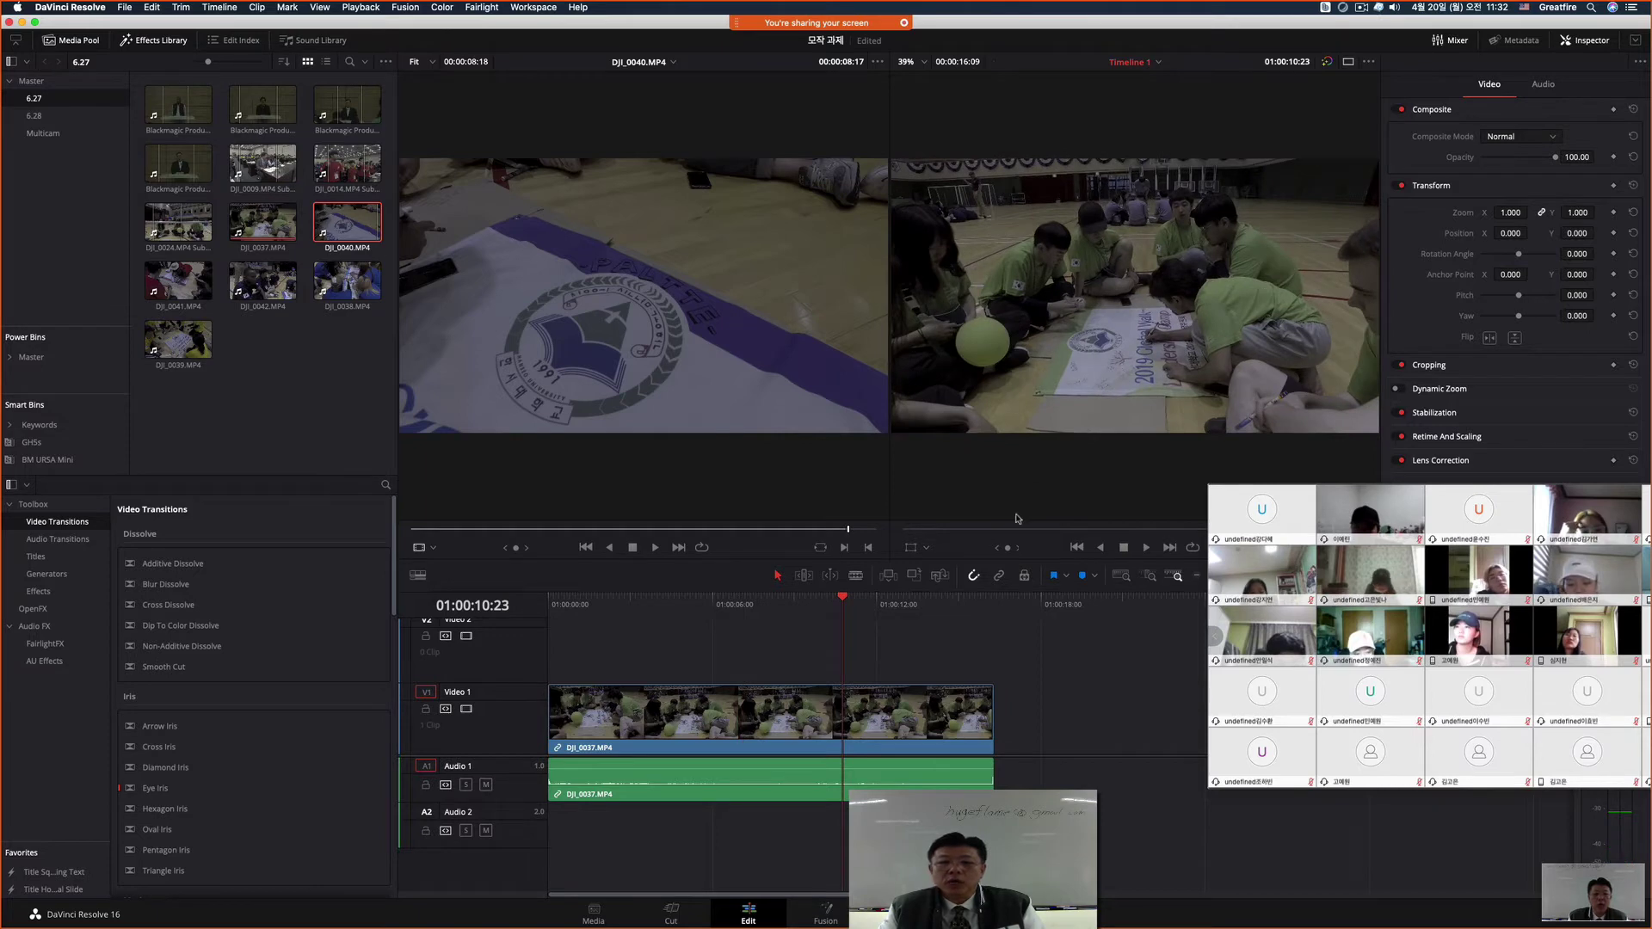
{"action": "key", "text": "space"}
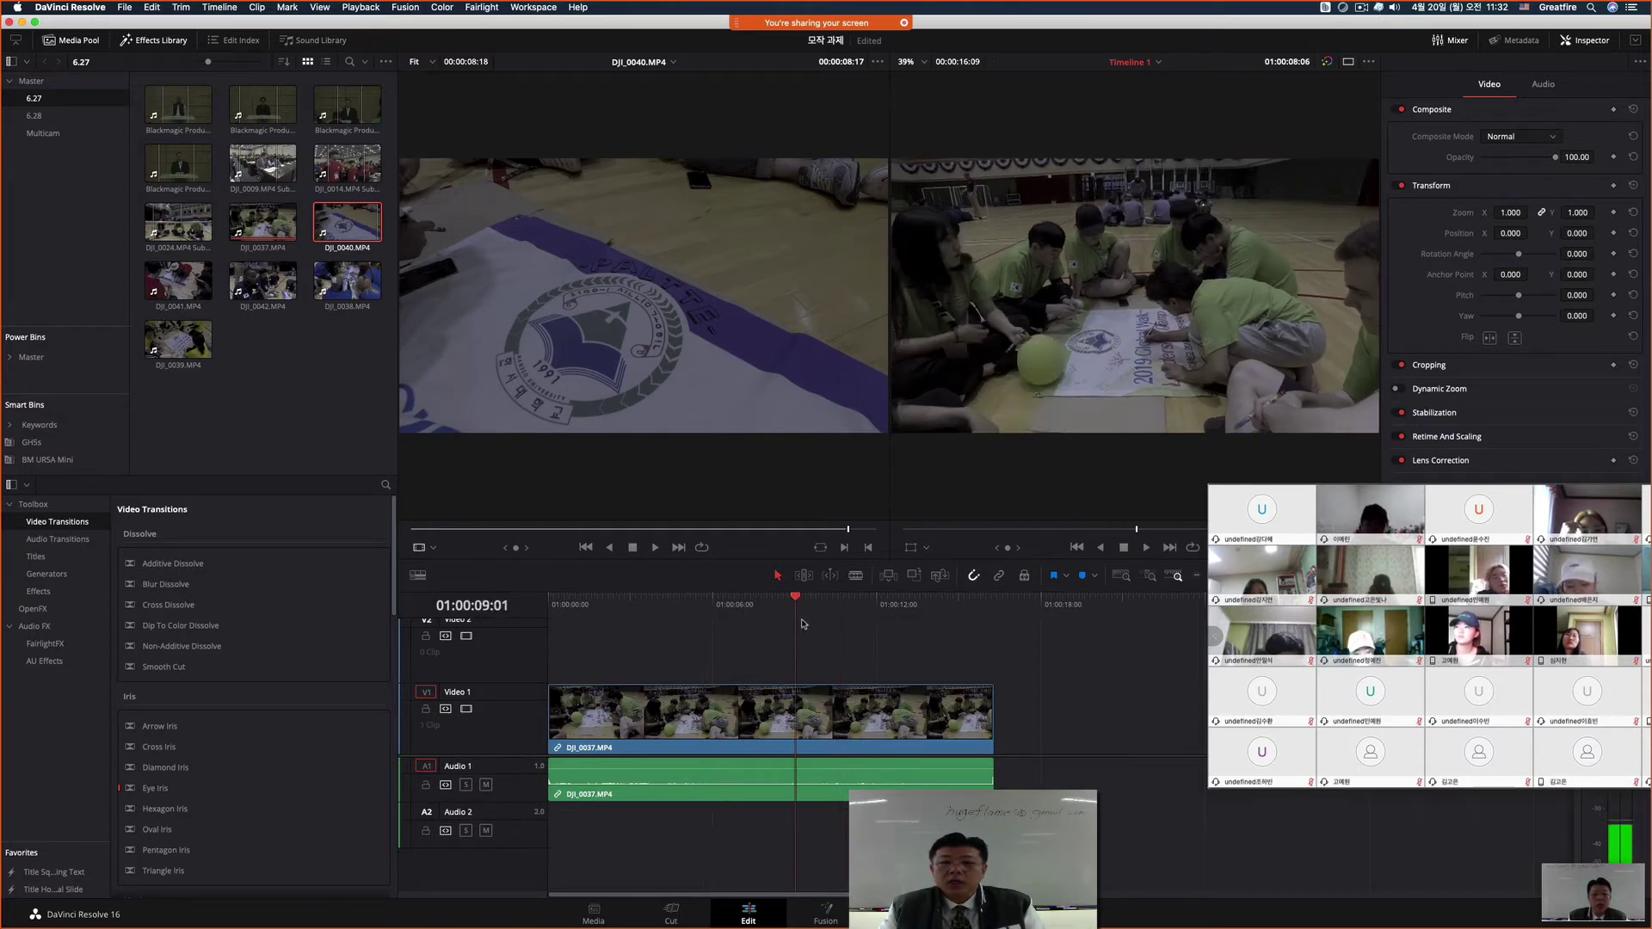
{"action": "left_click_drag", "start_coordinate": [858, 630], "coordinate": [803, 603]}
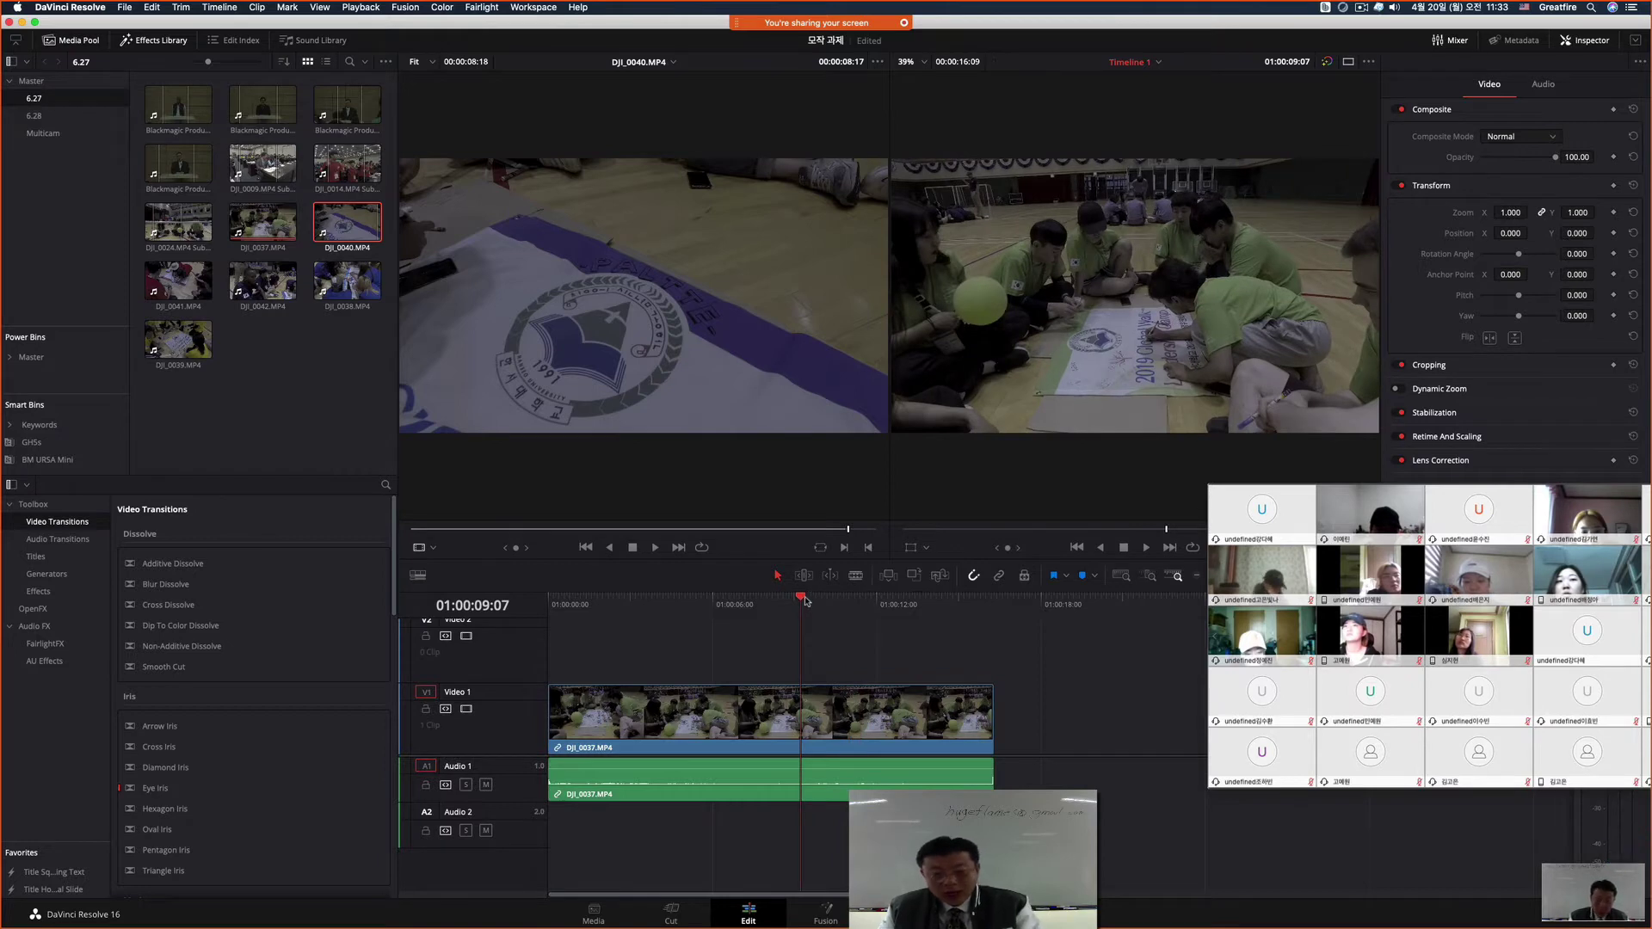
{"action": "key", "text": "o"}
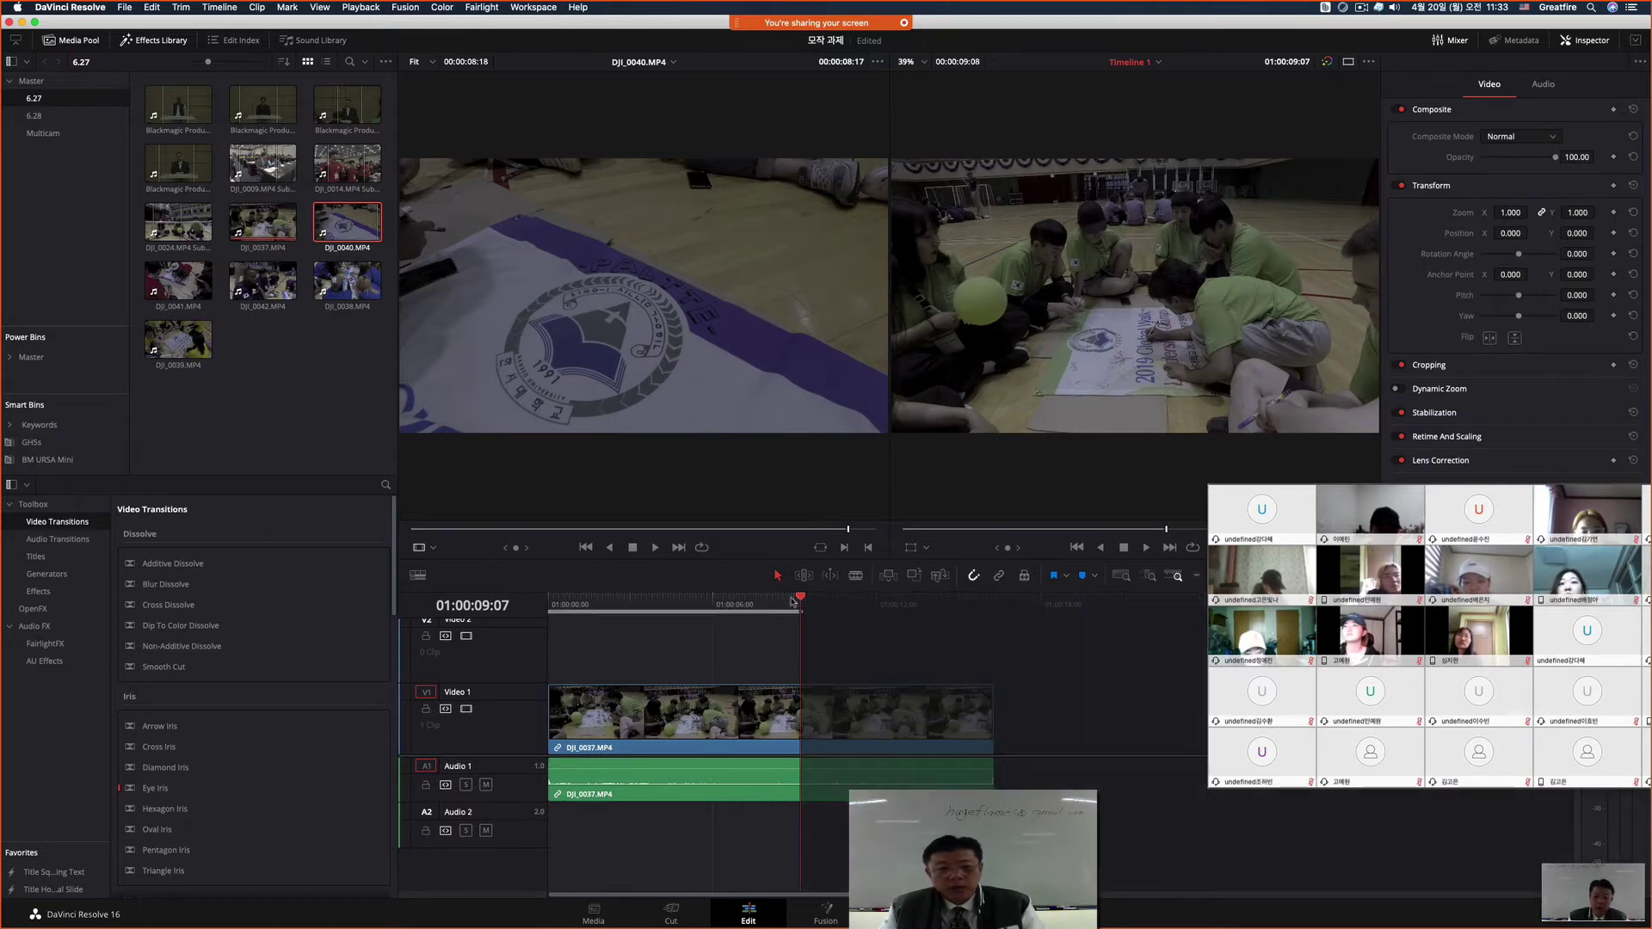
{"action": "left_click_drag", "start_coordinate": [804, 604], "coordinate": [715, 600]}
{"action": "key", "text": "i"}
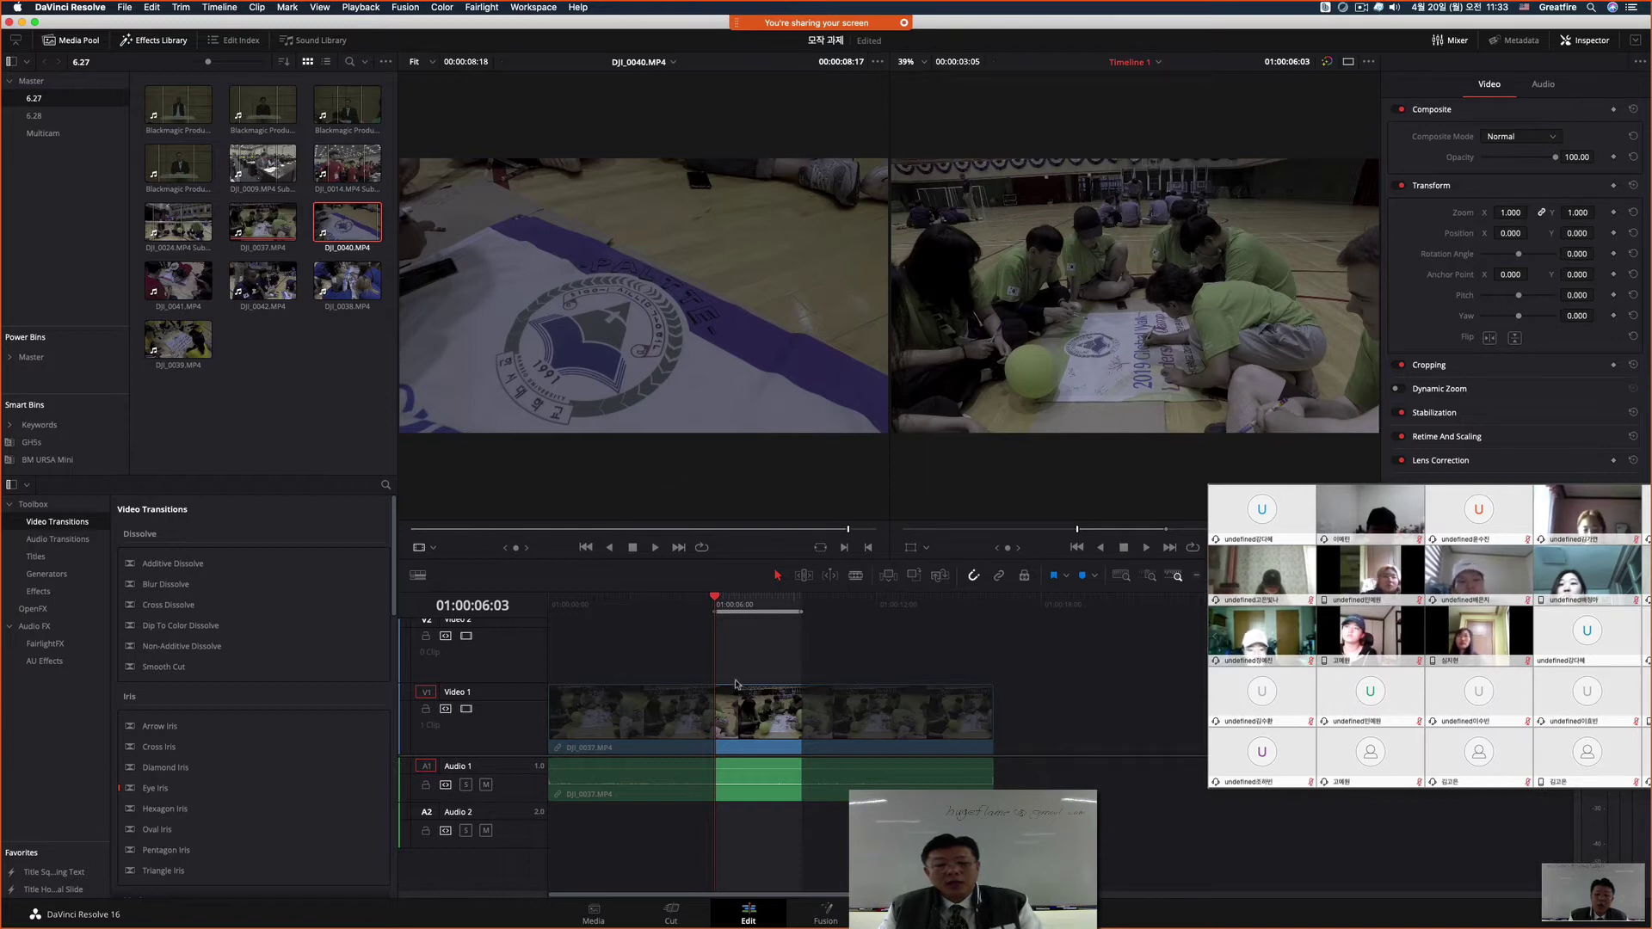
Step: Overwrite the marked timeline range with DJI_0040.MP4, backtimed from its out point, and play through the edit
{"action": "left_click_drag", "start_coordinate": [646, 344], "coordinate": [1287, 229]}
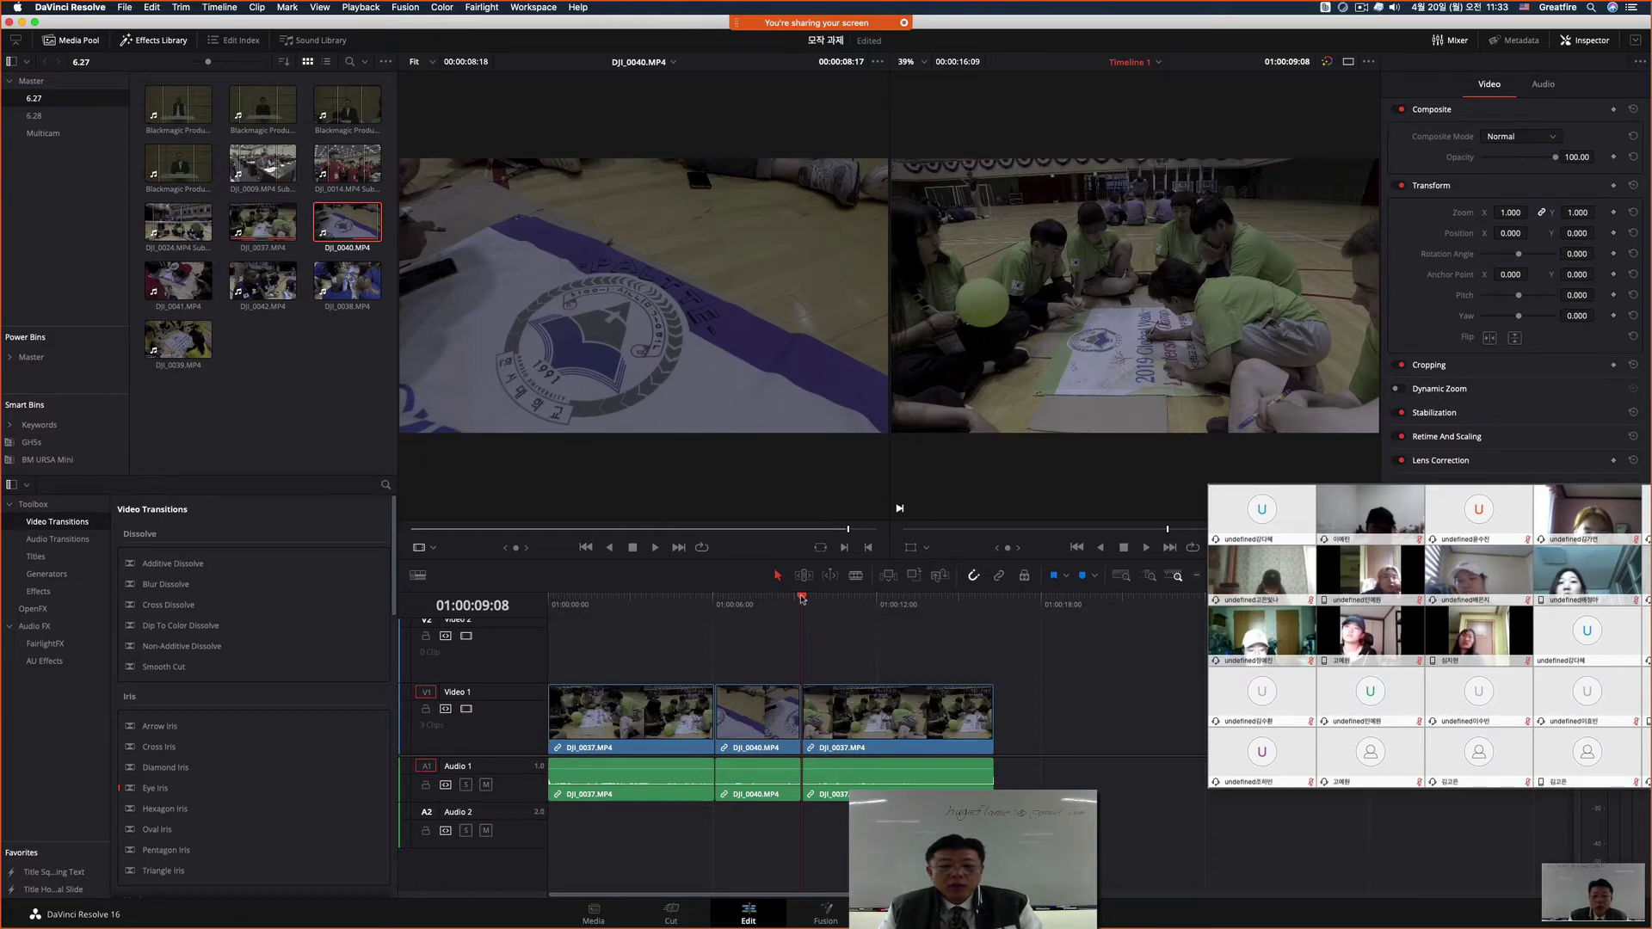
{"action": "left_click", "coordinate": [676, 600]}
{"action": "key", "text": "space"}
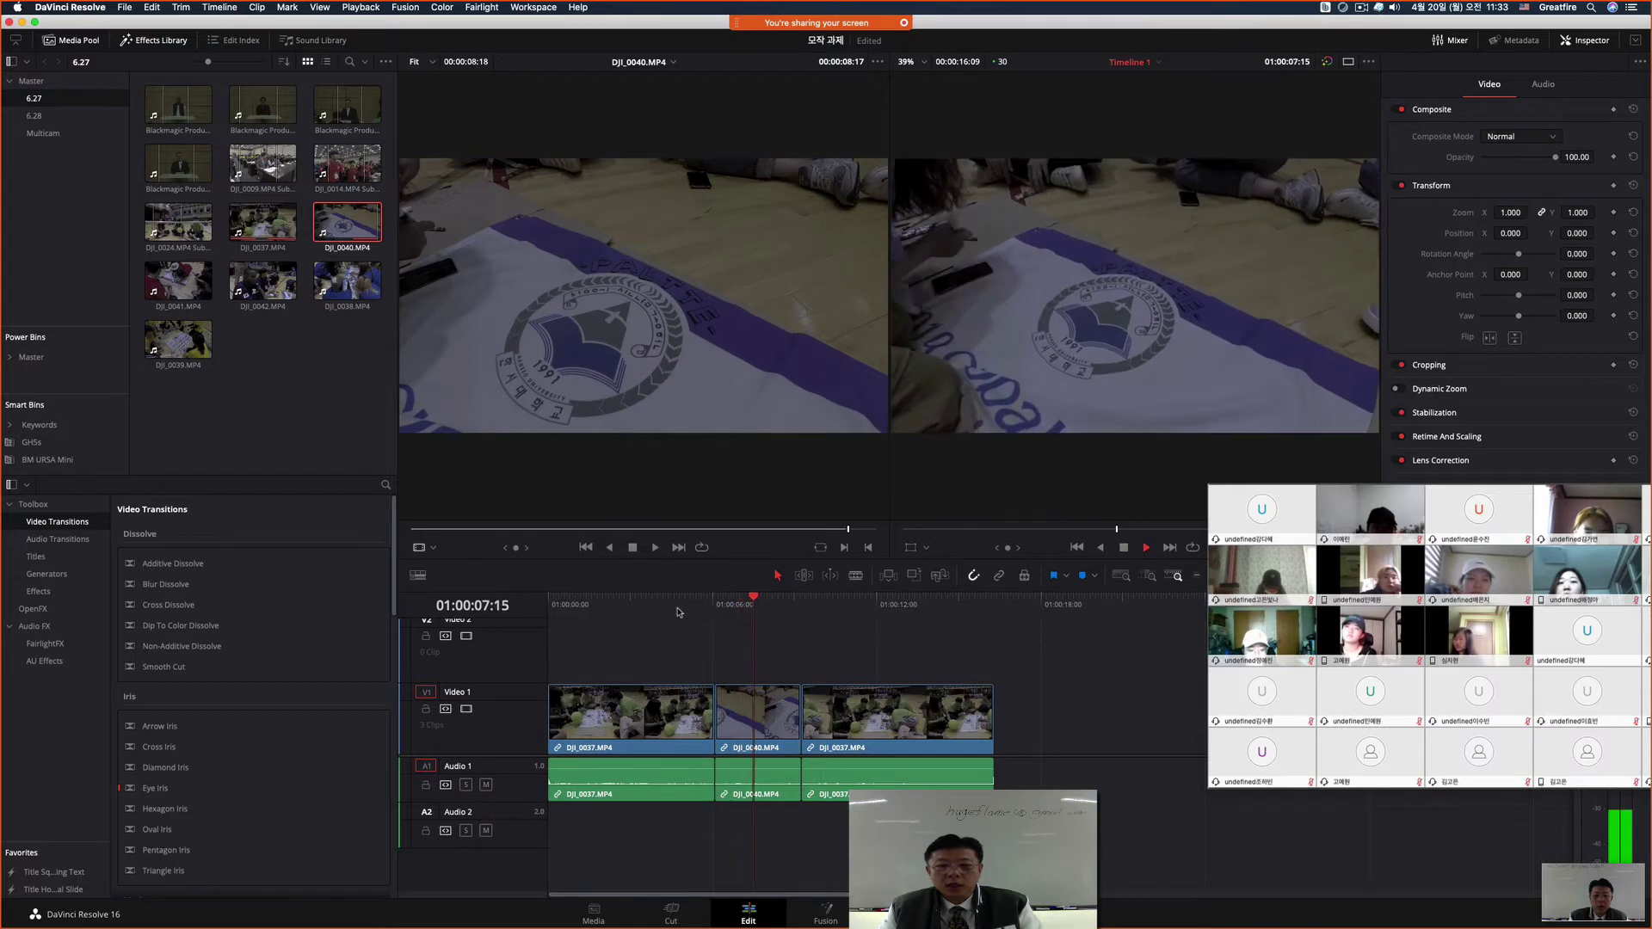
{"action": "key", "text": "space"}
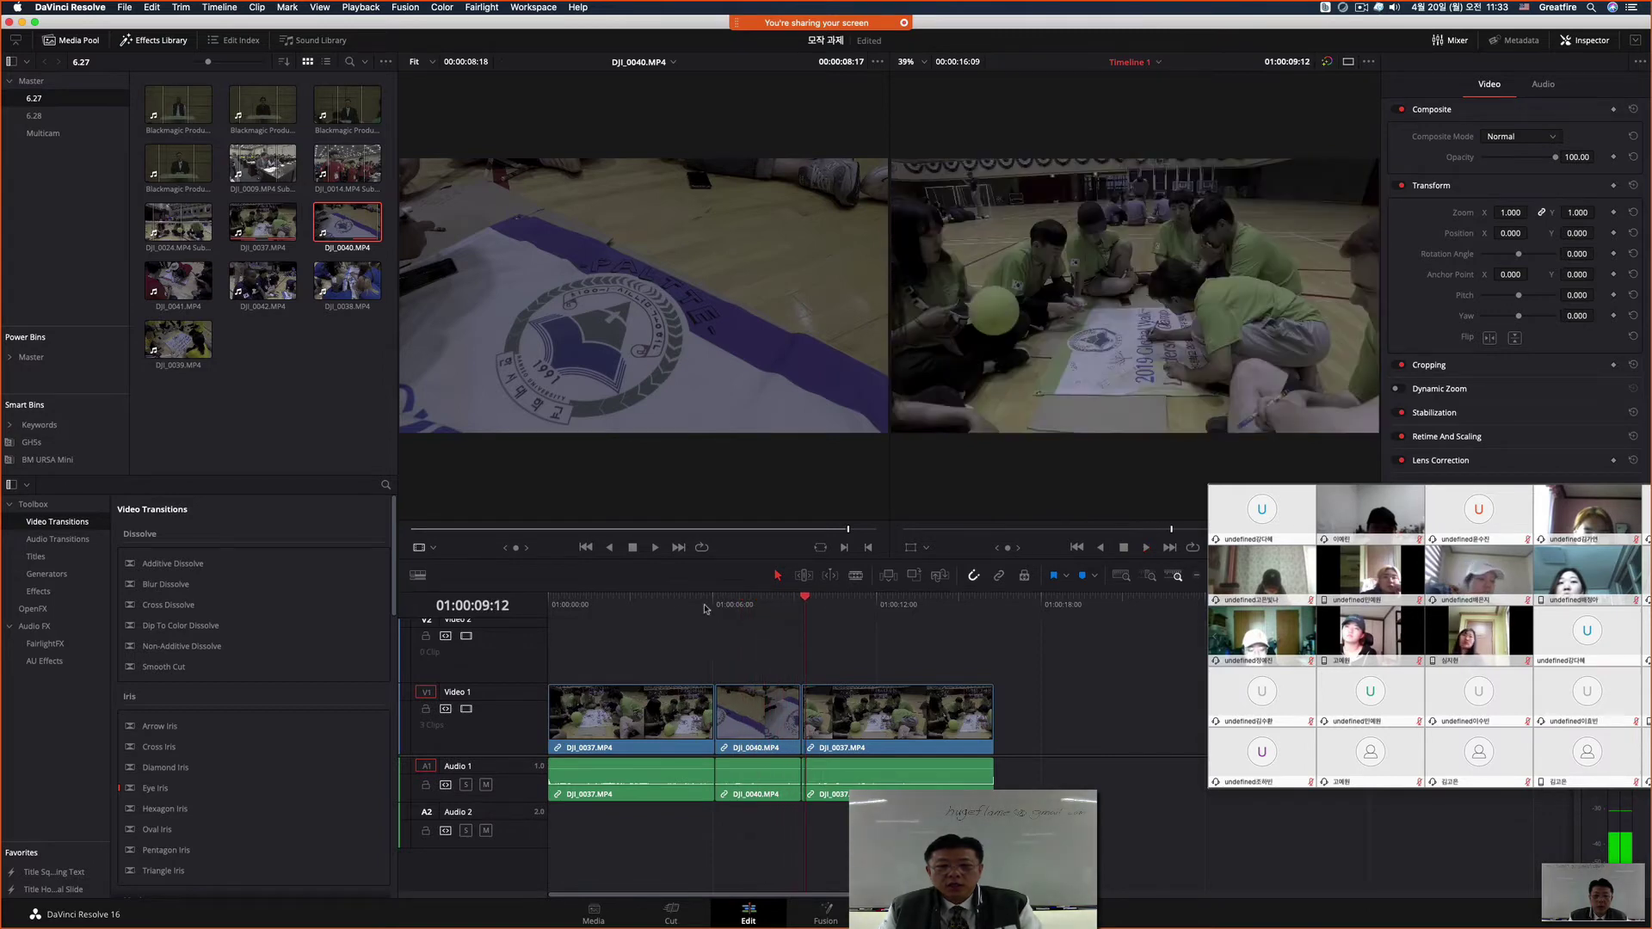
Step: Undo the DJI_0040.MP4 overwrite and clear the in and out marks on the timeline
{"action": "left_click_drag", "start_coordinate": [810, 602], "coordinate": [772, 603]}
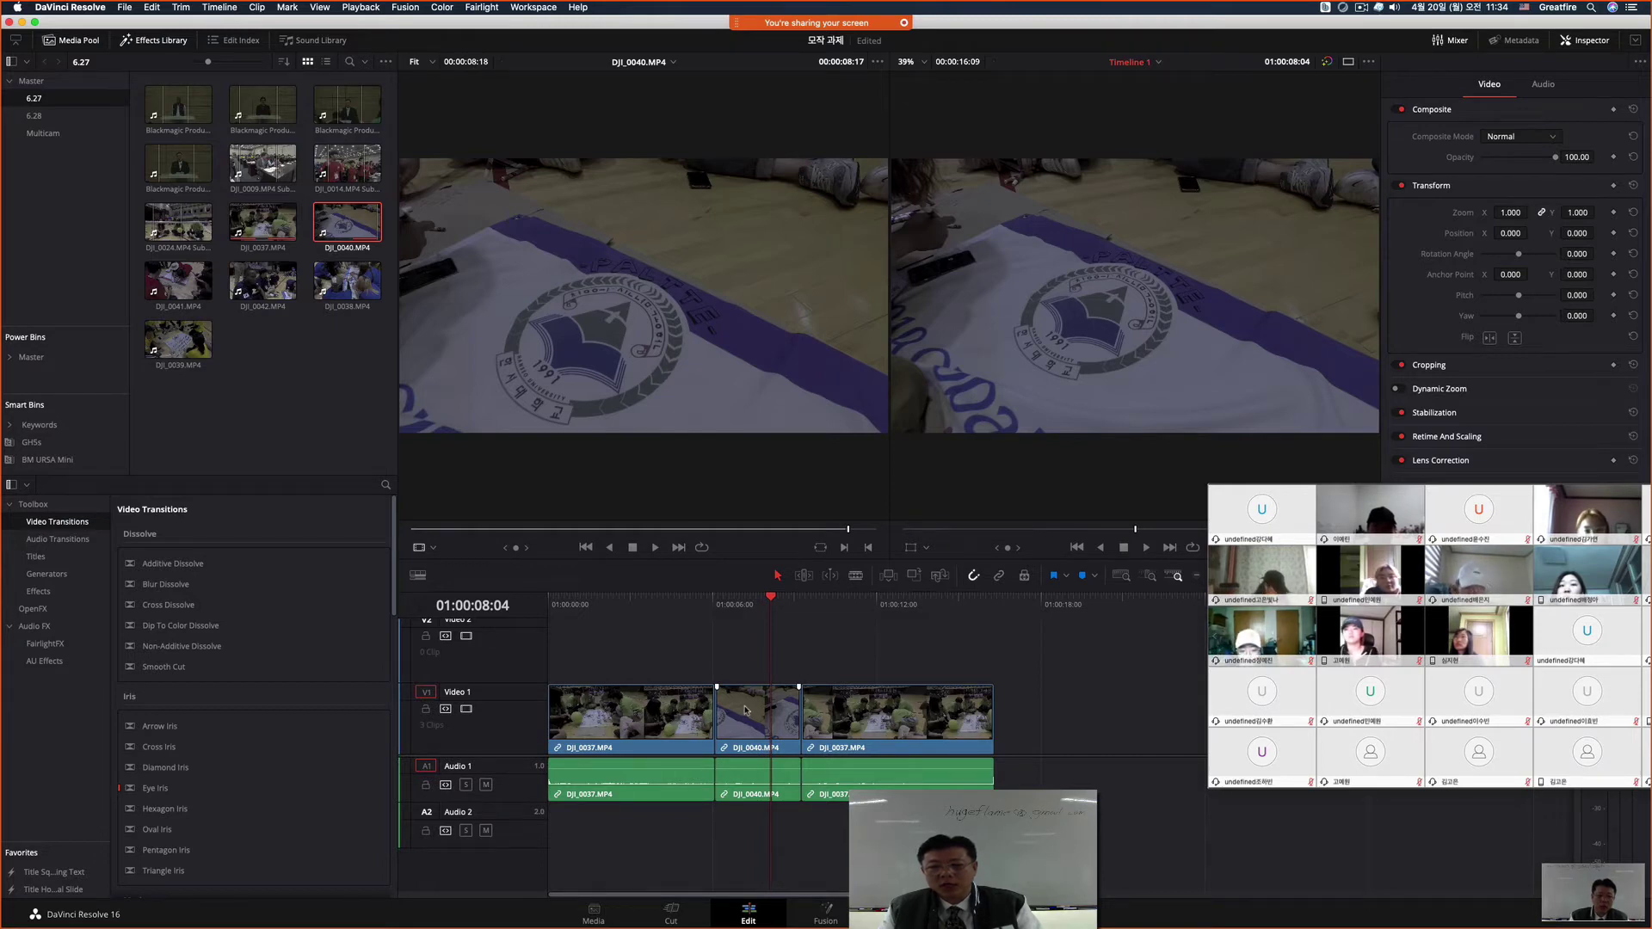
{"action": "key", "text": "x"}
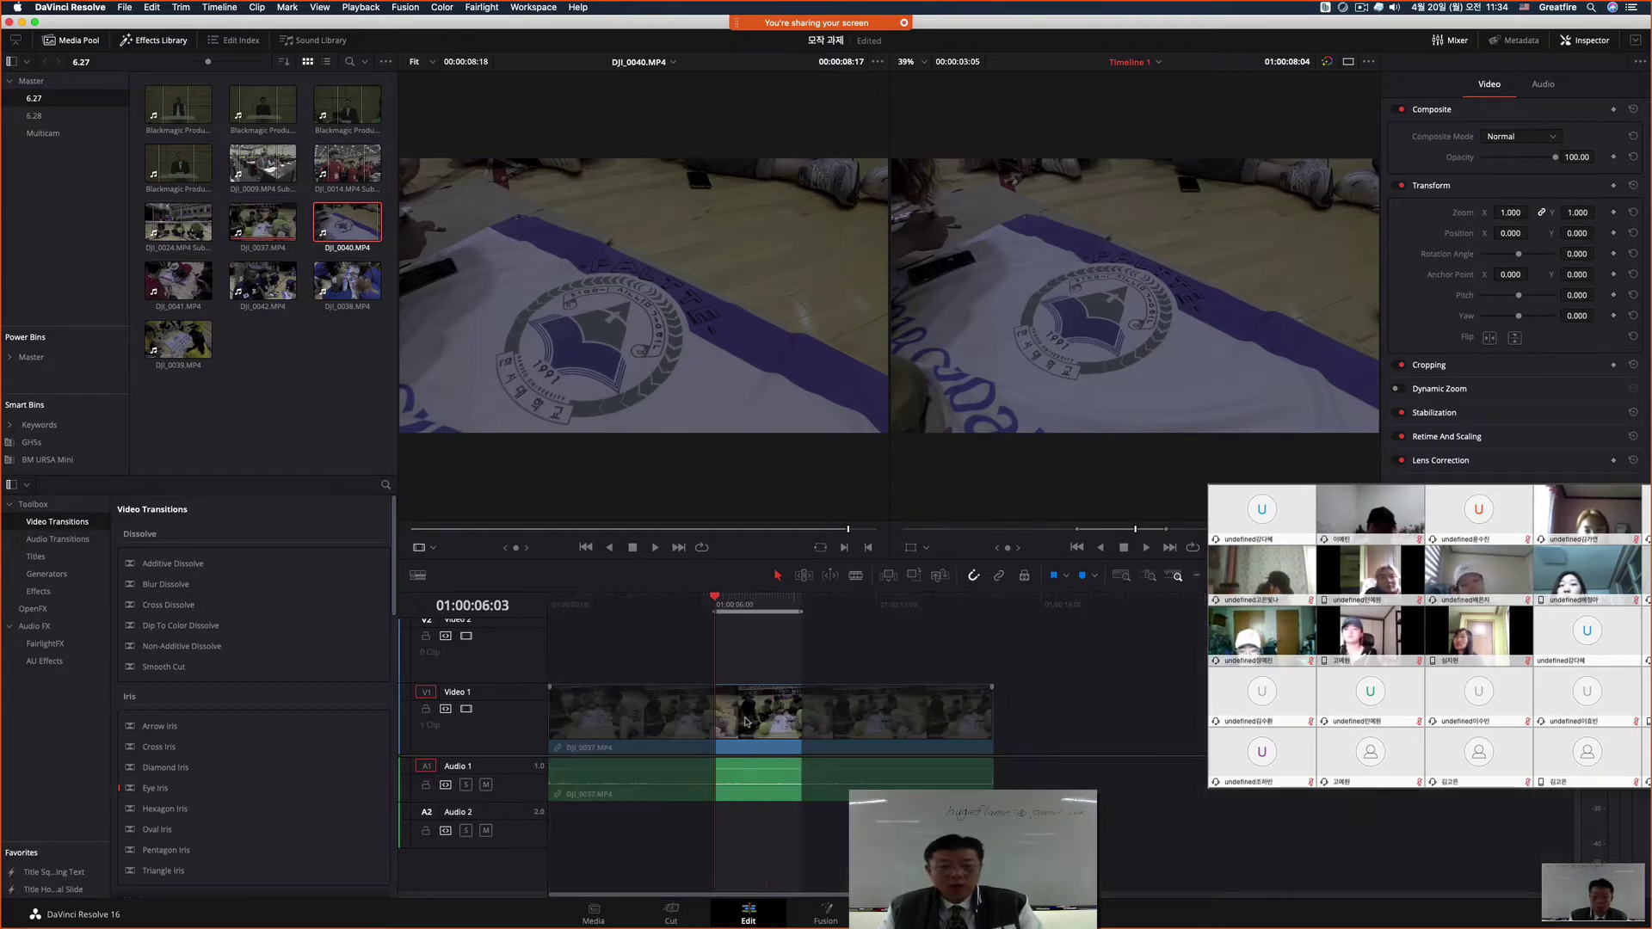
{"action": "key", "text": "alt+x"}
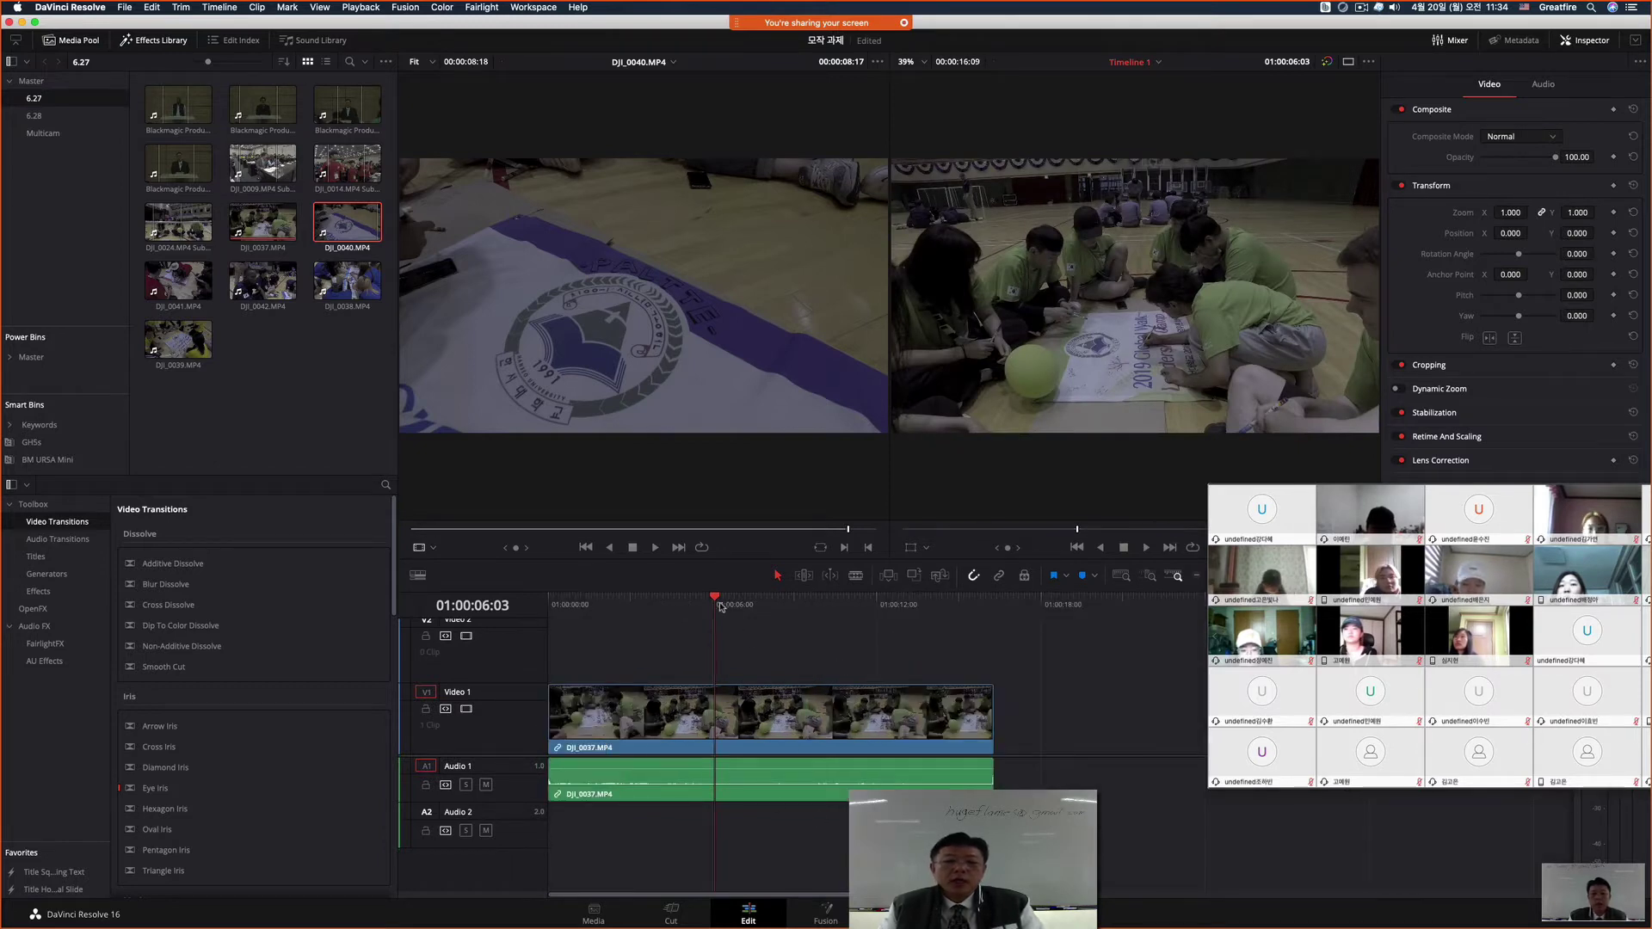
Step: Mark a two-second timeline range from 01:00:08:01 to 01:00:10:01, using a +200 timecode offset to reach the out point
{"action": "left_click", "coordinate": [748, 604]}
{"action": "left_click", "coordinate": [767, 604]}
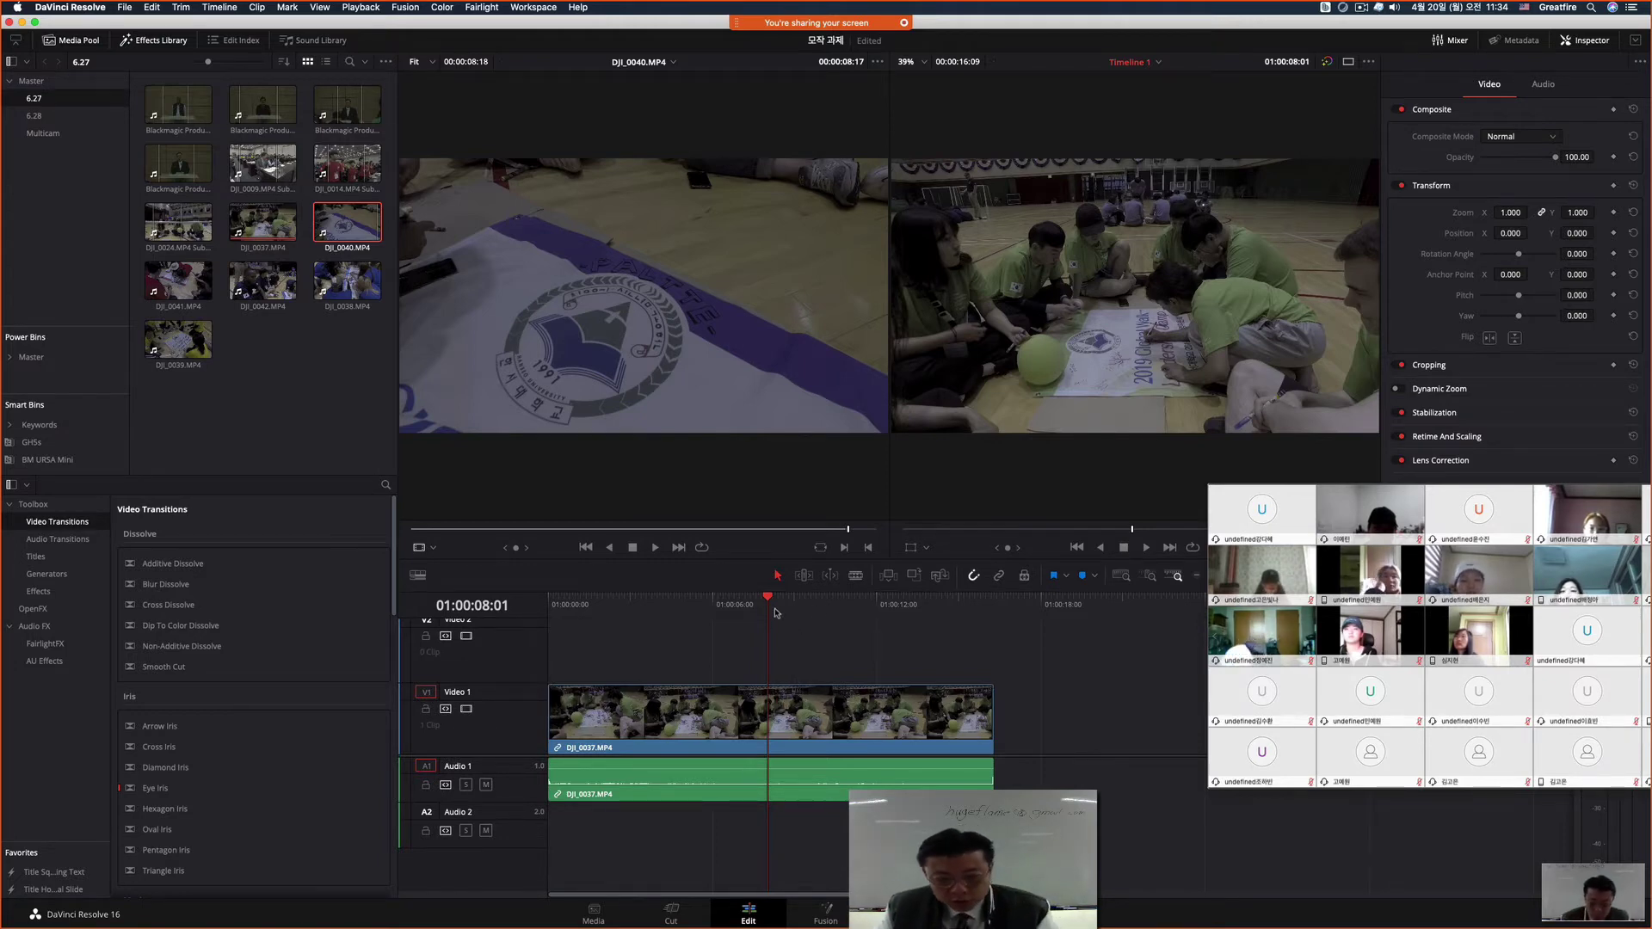
{"action": "key", "text": "i"}
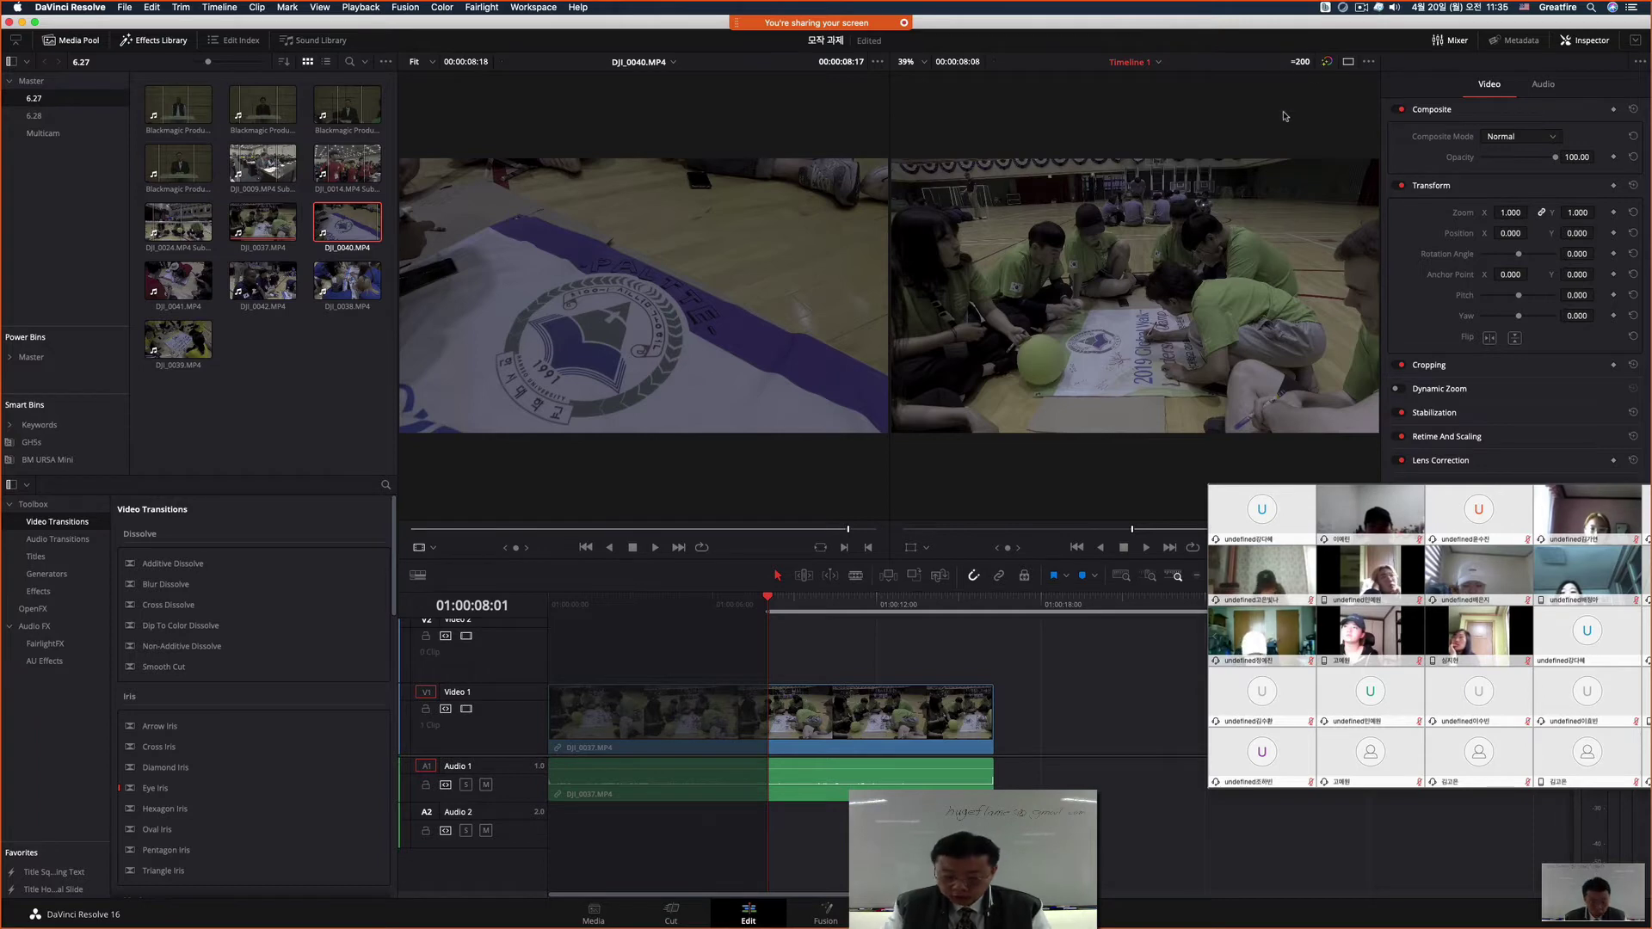
{"action": "key", "text": "Return"}
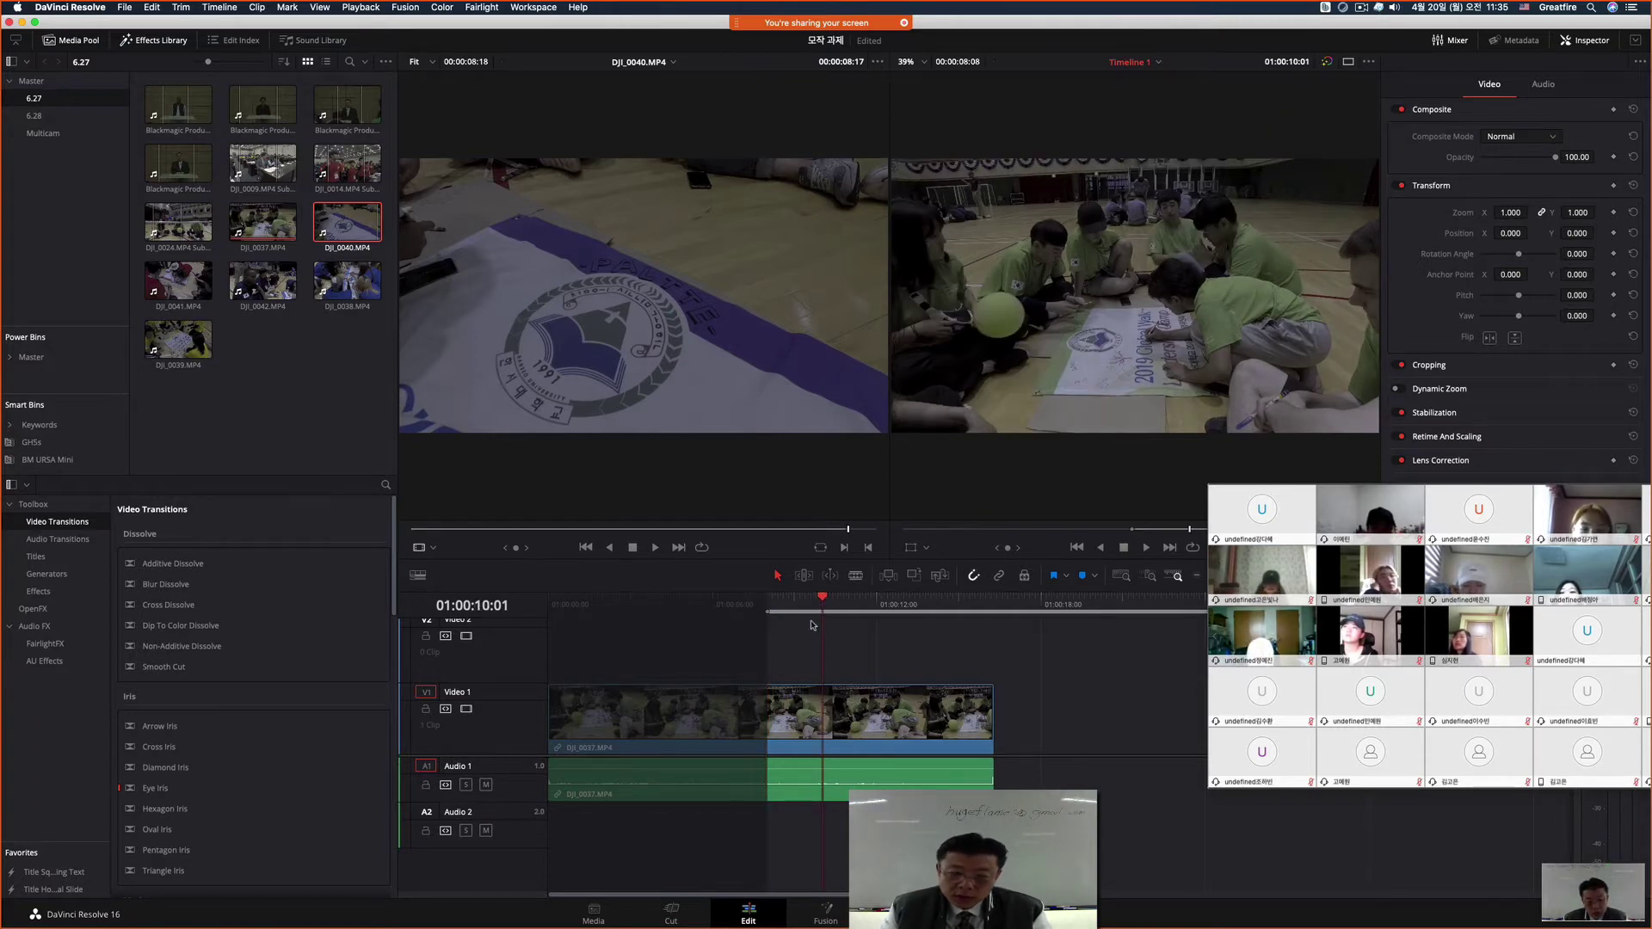
{"action": "key", "text": "o"}
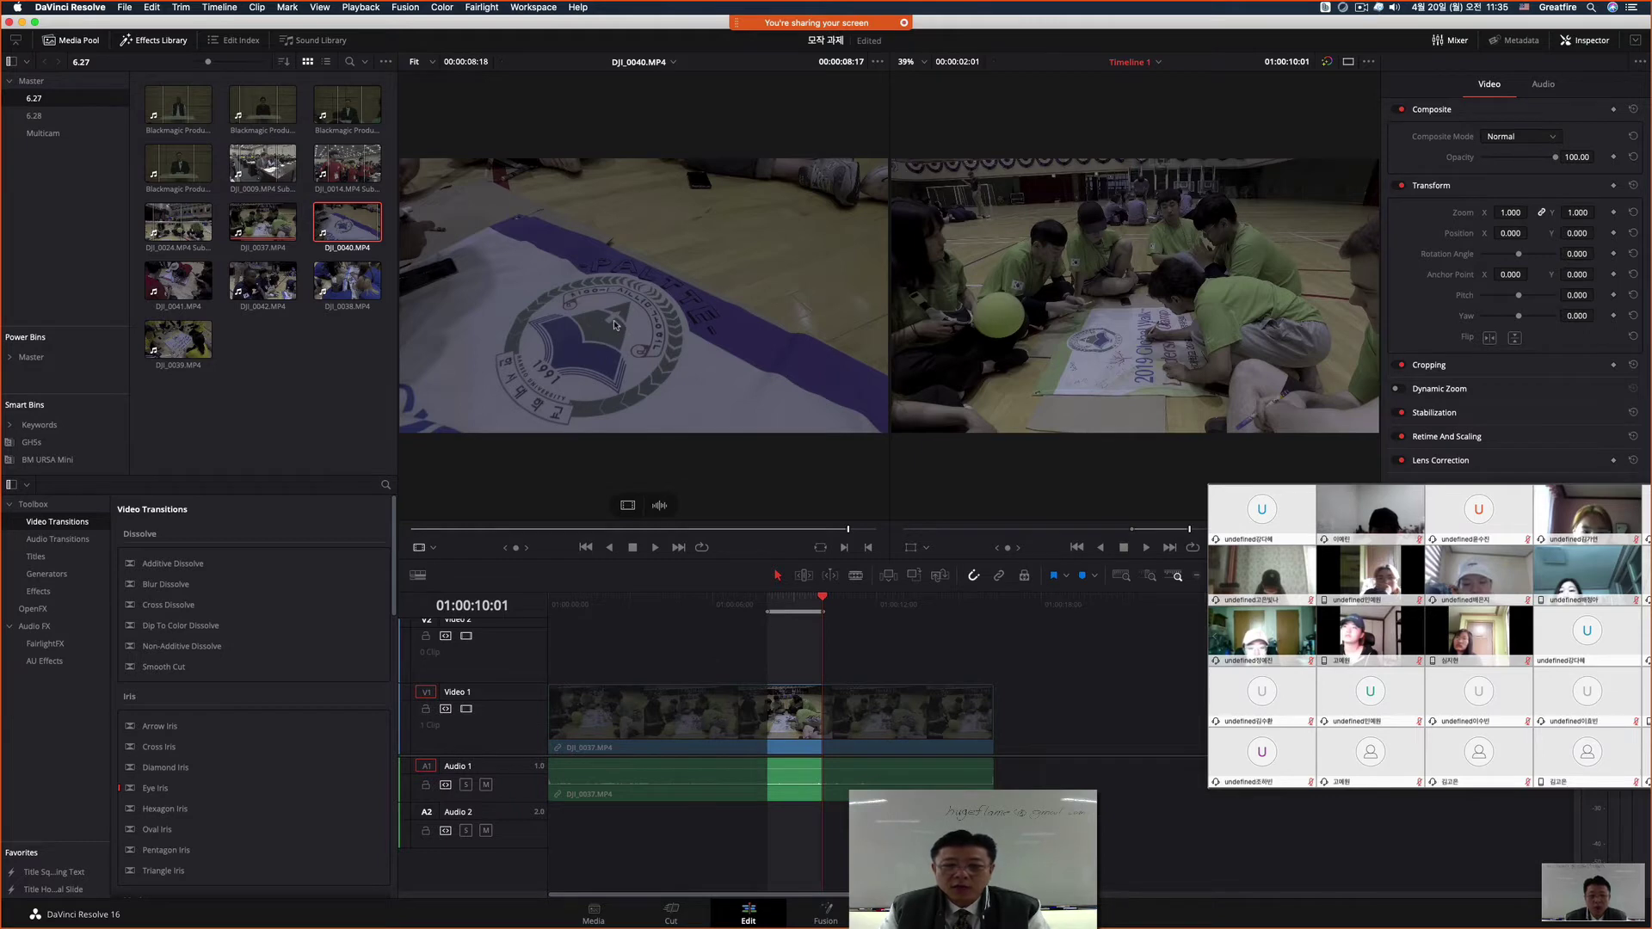
Step: Overwrite the marked two-second range with DJI_0040.MP4 and play the timeline from about 01:00:06:00
{"action": "left_click_drag", "start_coordinate": [615, 325], "coordinate": [1276, 229]}
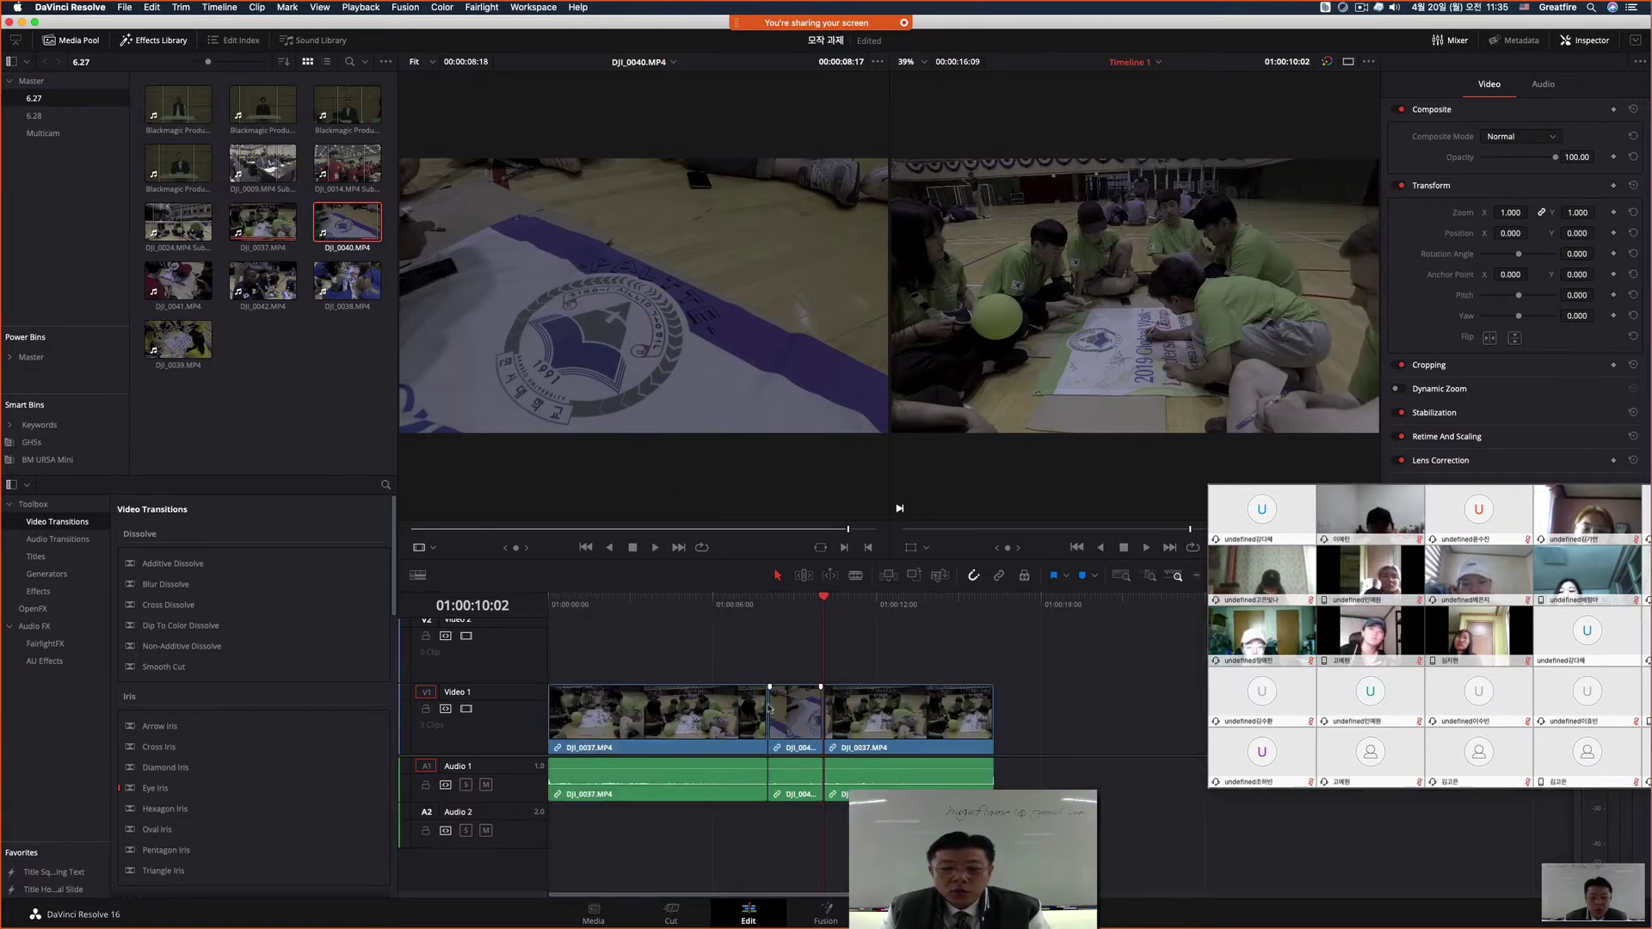
{"action": "left_click_drag", "start_coordinate": [823, 597], "coordinate": [716, 597]}
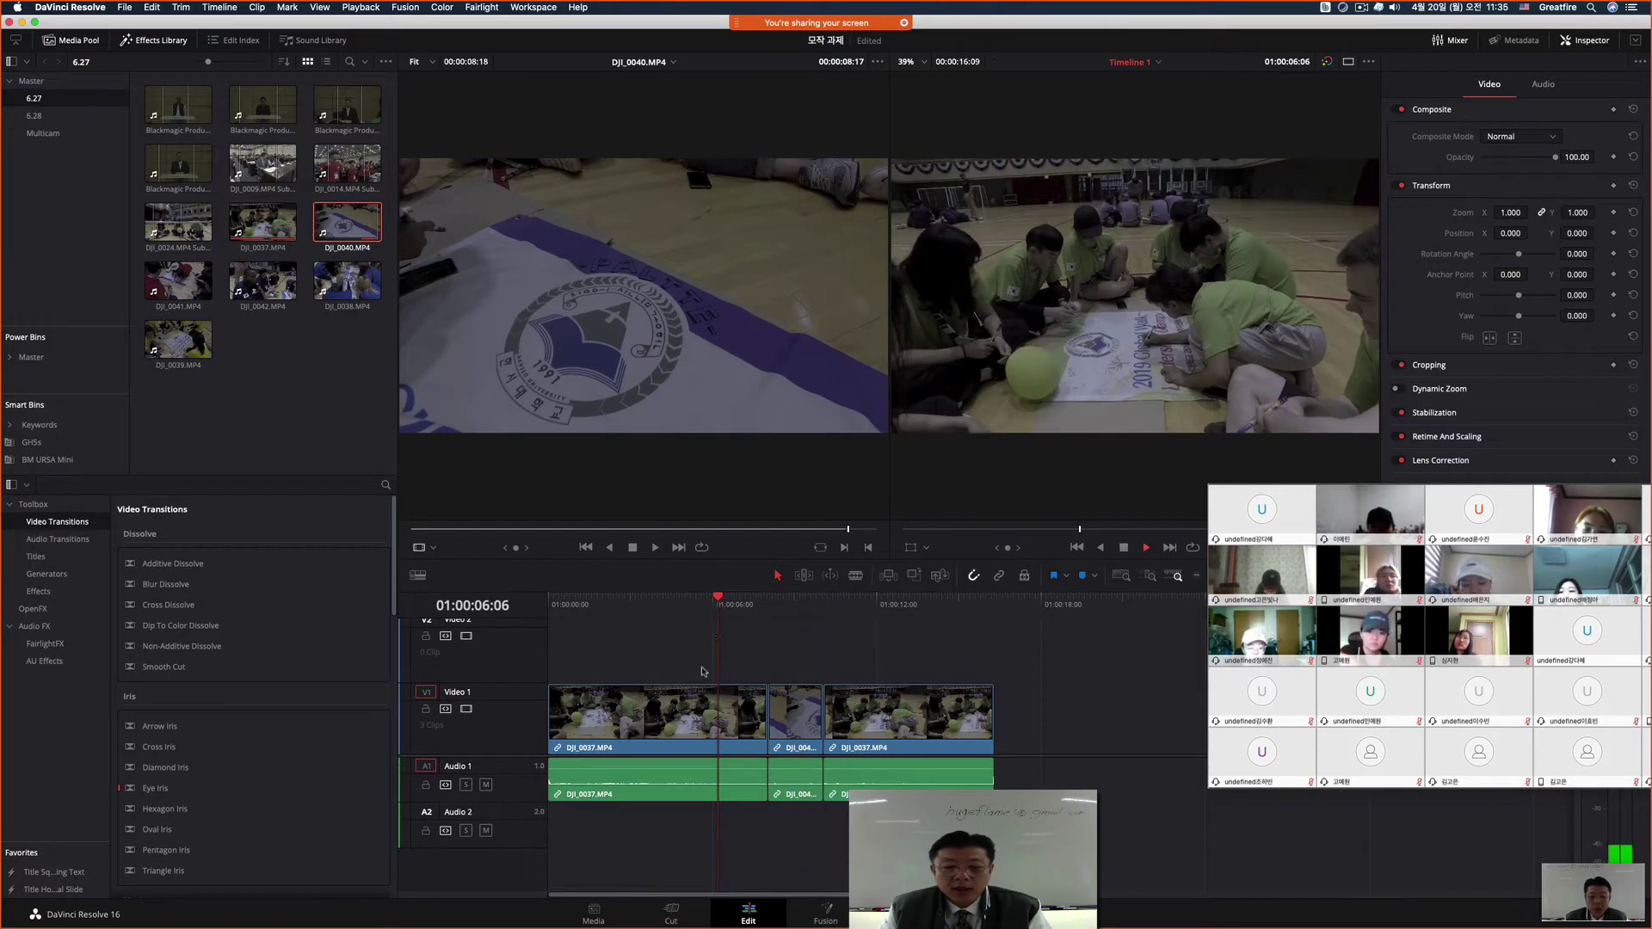
Step: Stop playback after reviewing the edit, then undo the two-second DJI_0040.MP4 overwrite and its timeline range marks
{"action": "key", "text": "space"}
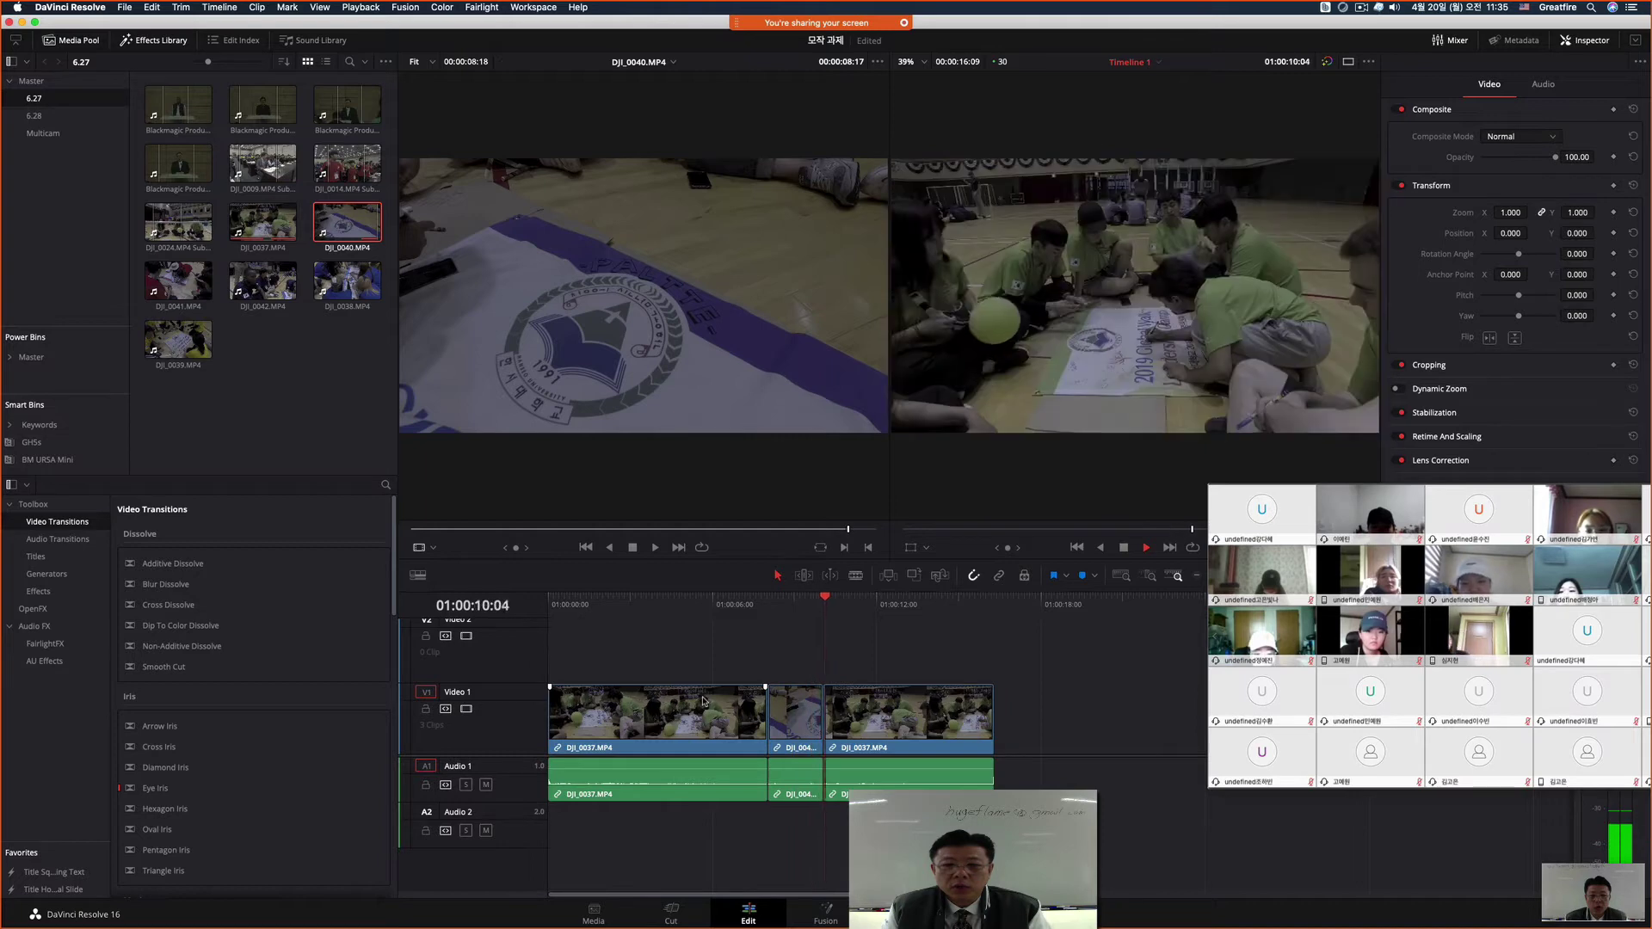
{"action": "left_click", "coordinate": [910, 731]}
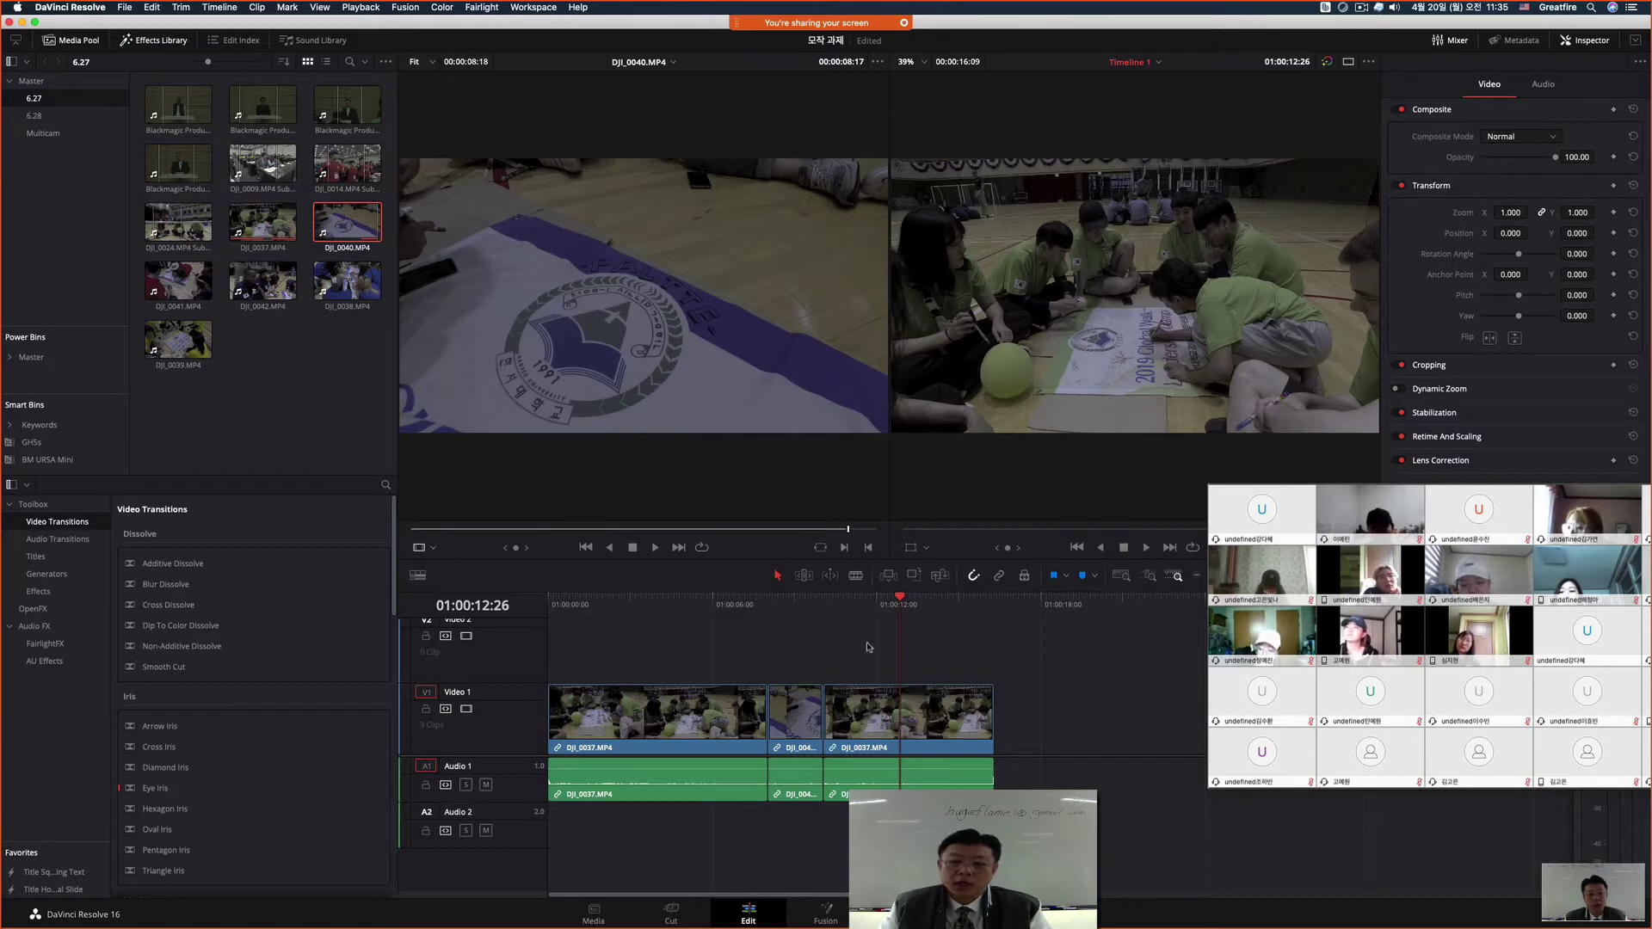
{"action": "left_click", "coordinate": [795, 730]}
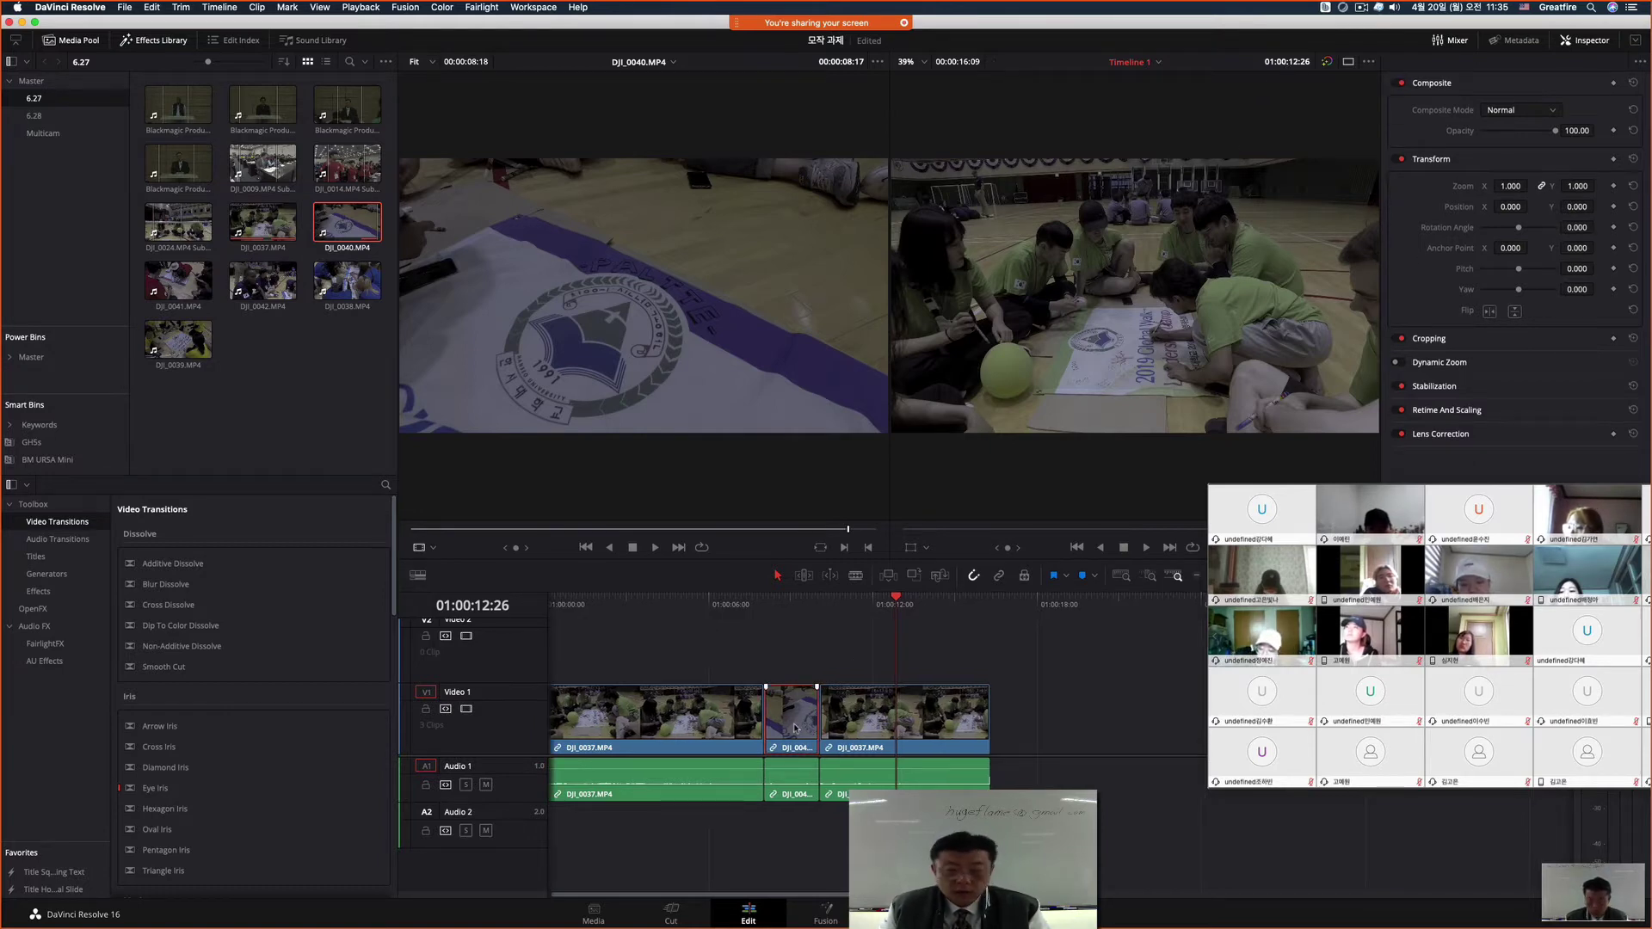
{"action": "key", "text": "super+z"}
{"action": "key", "text": "super+z"}
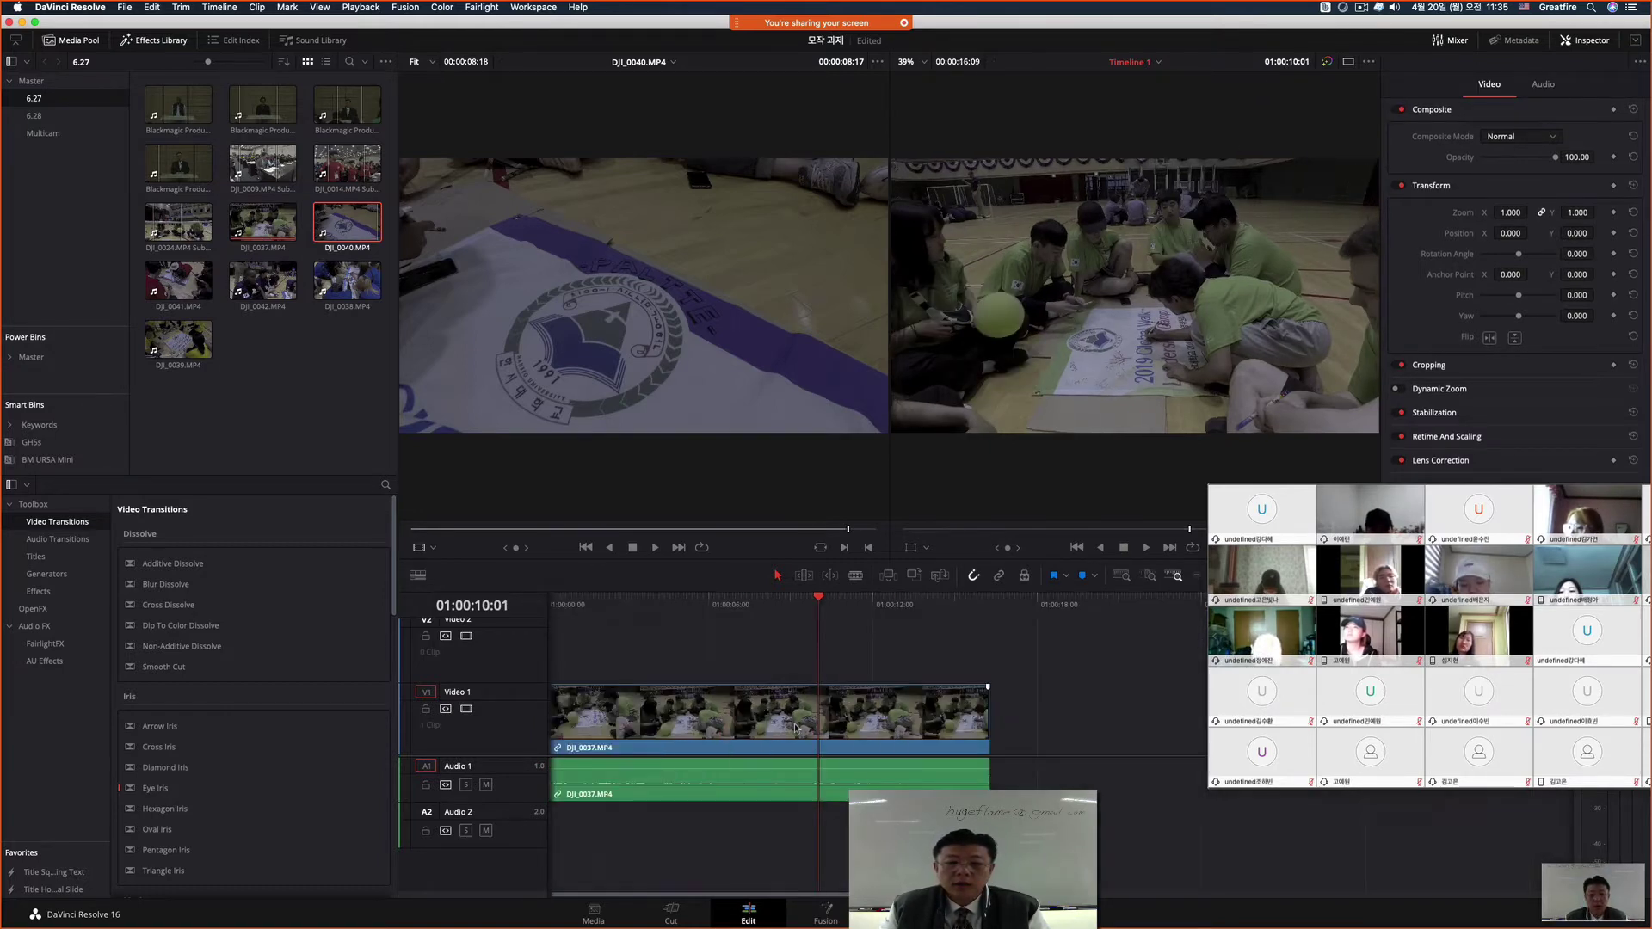
Step: Mark a one-second timeline range from 01:00:09:06 to 01:00:10:06, using a -100 timecode offset from the out point
{"action": "left_click_drag", "start_coordinate": [815, 606], "coordinate": [737, 609]}
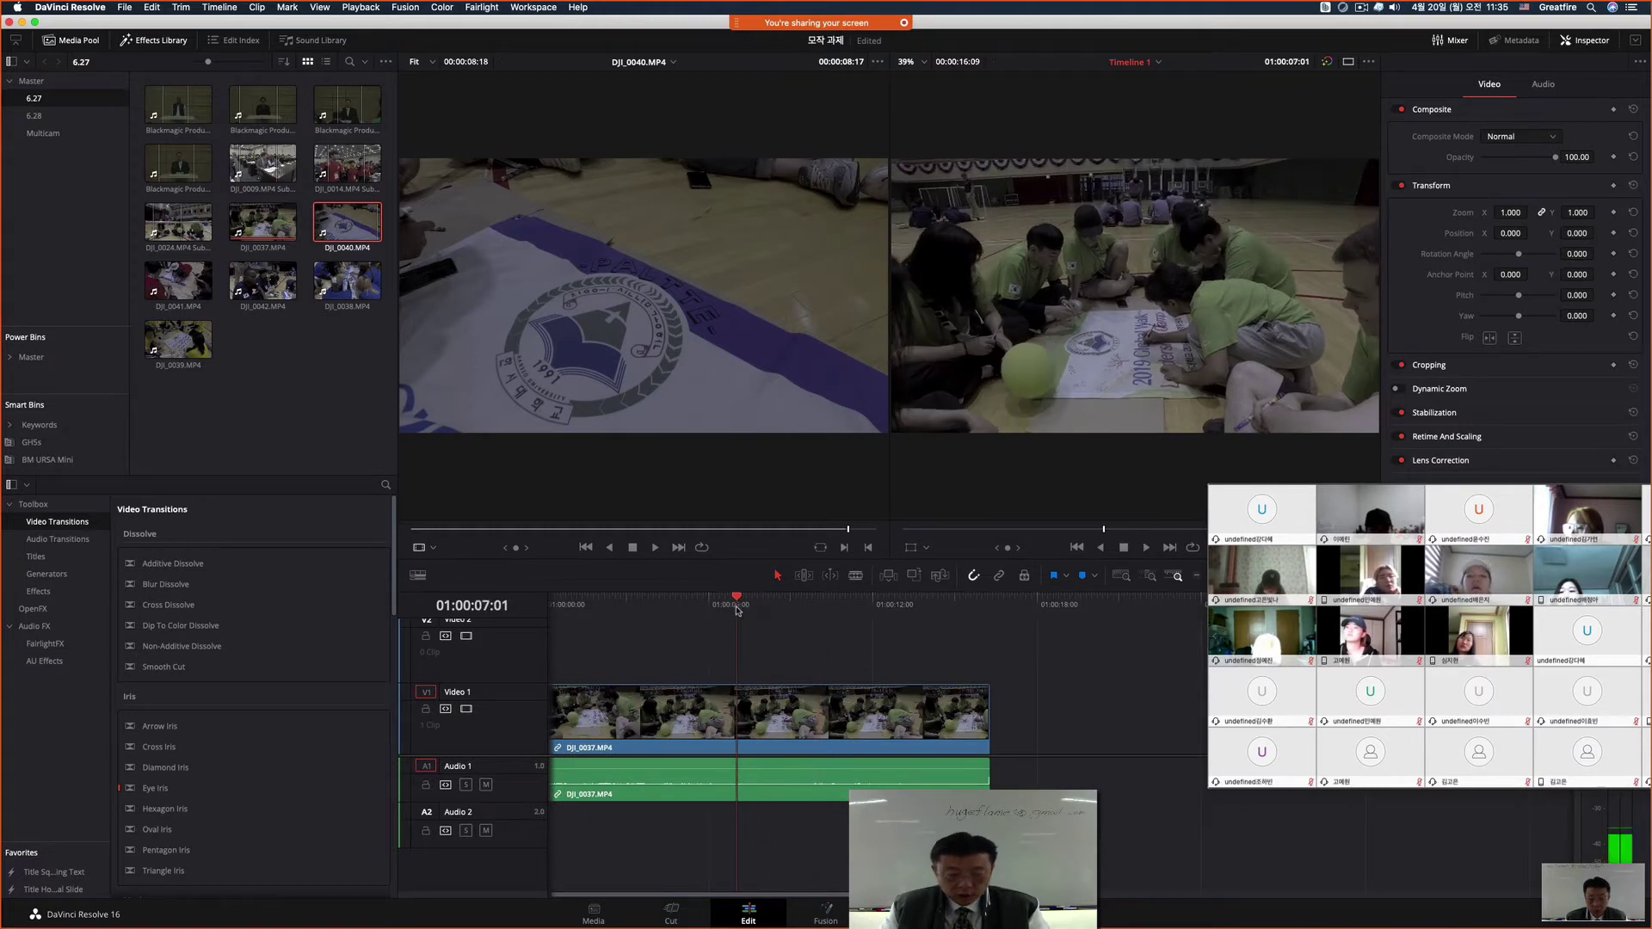
{"action": "key", "text": "i"}
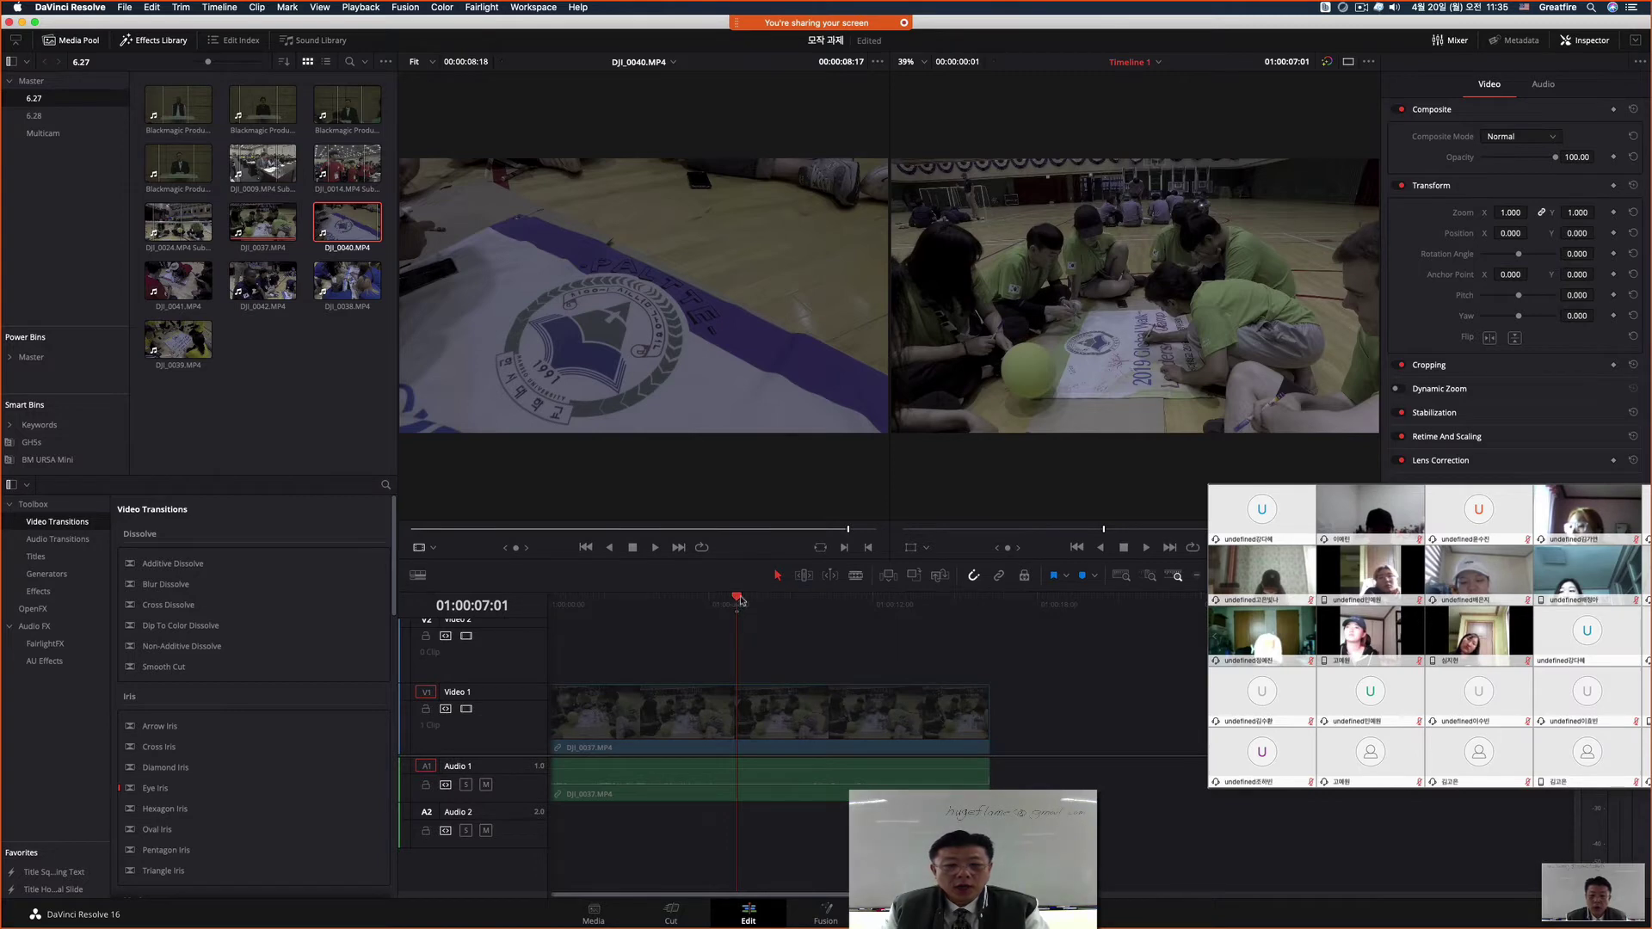
{"action": "left_click_drag", "start_coordinate": [739, 600], "coordinate": [823, 601]}
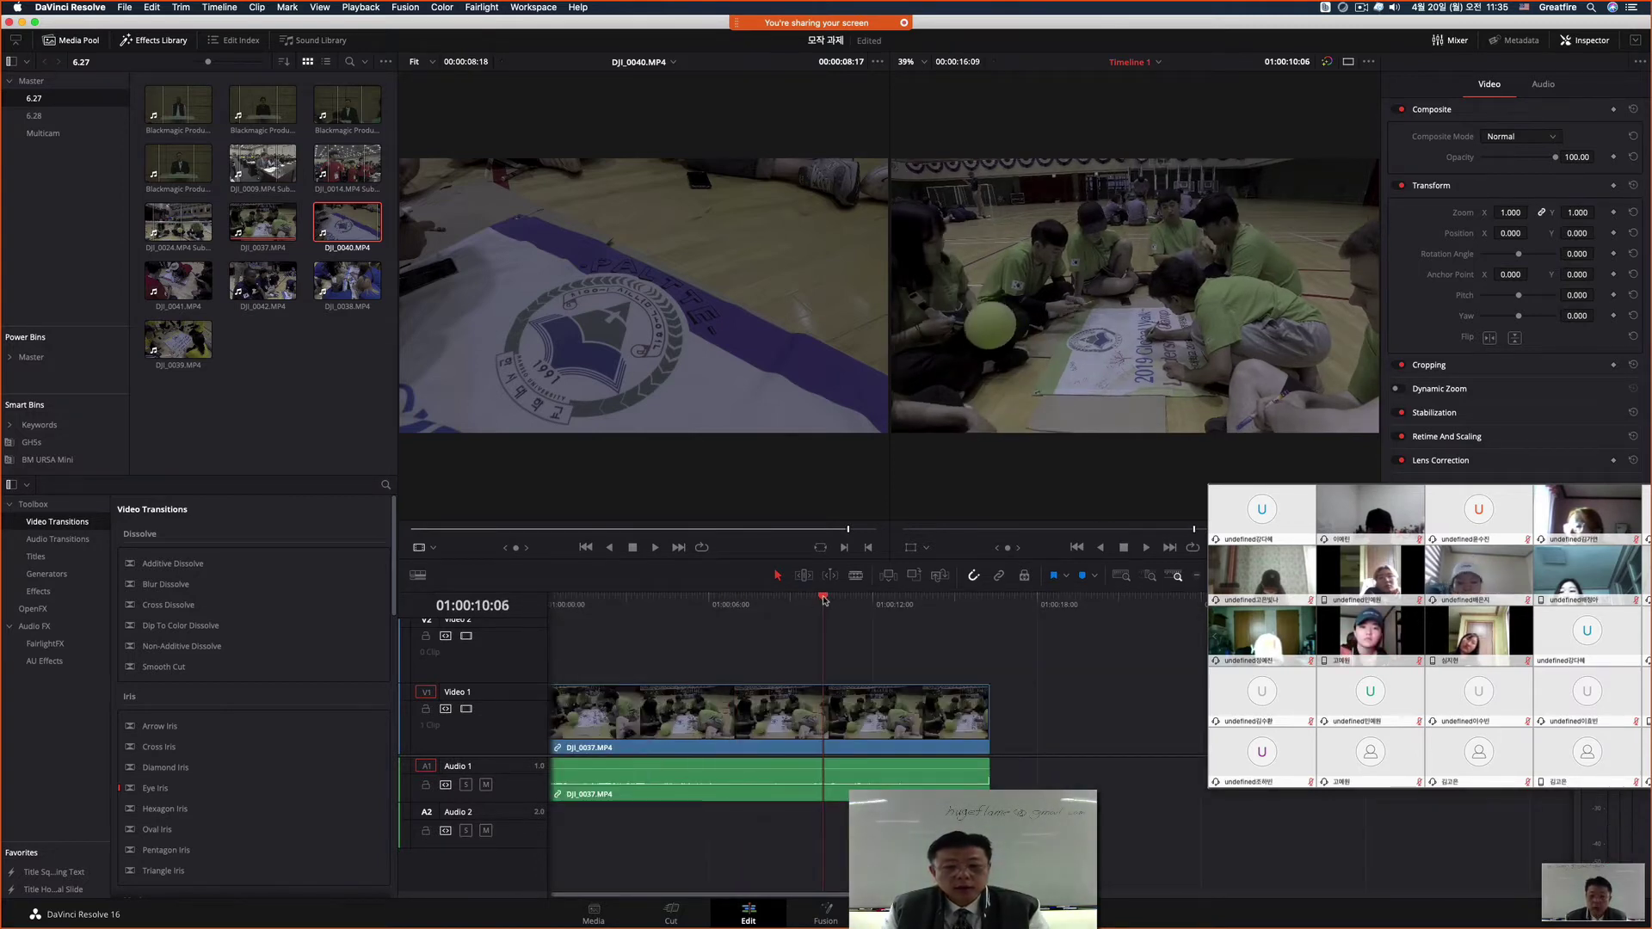
{"action": "key", "text": "o"}
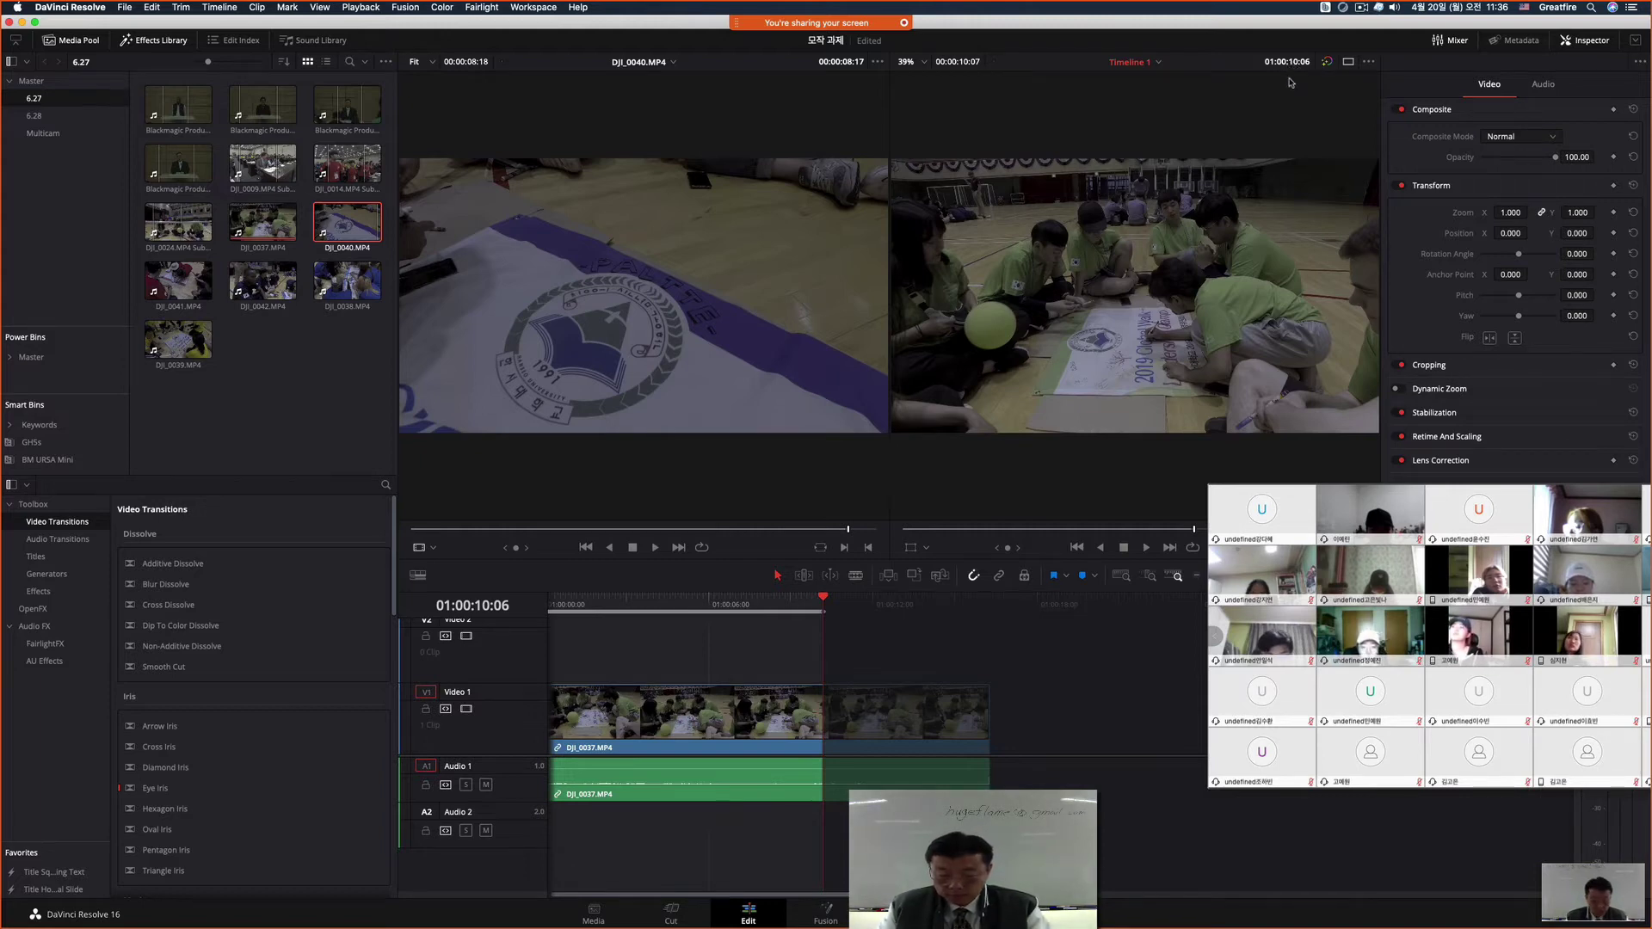
{"action": "type", "text": "100"}
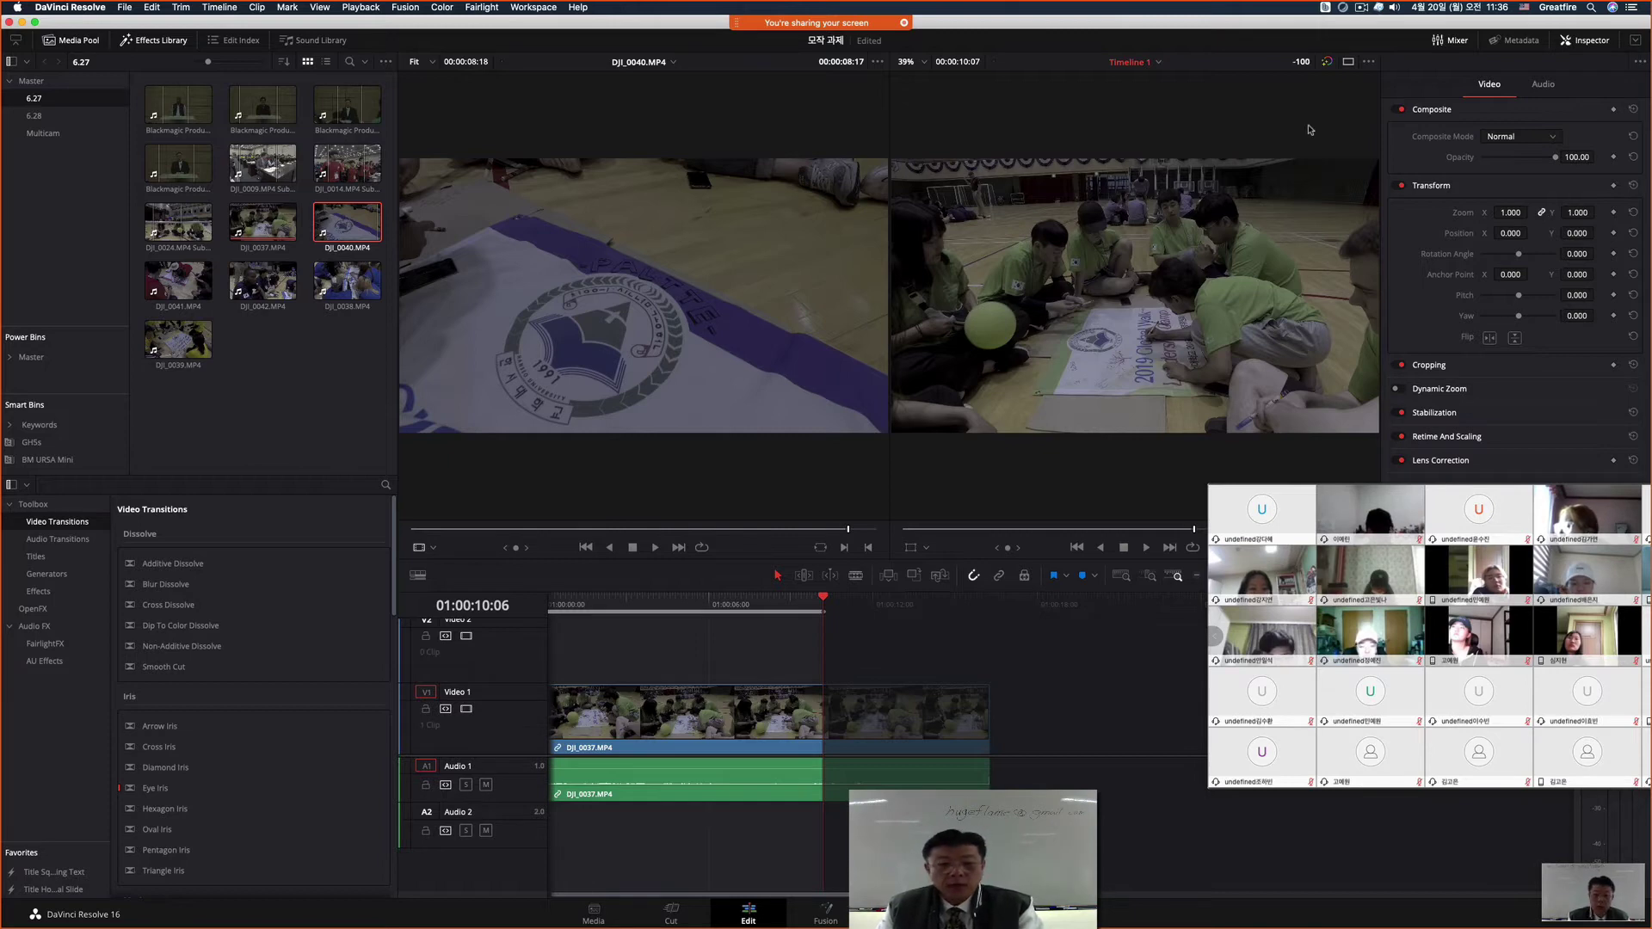
{"action": "key", "text": "Return"}
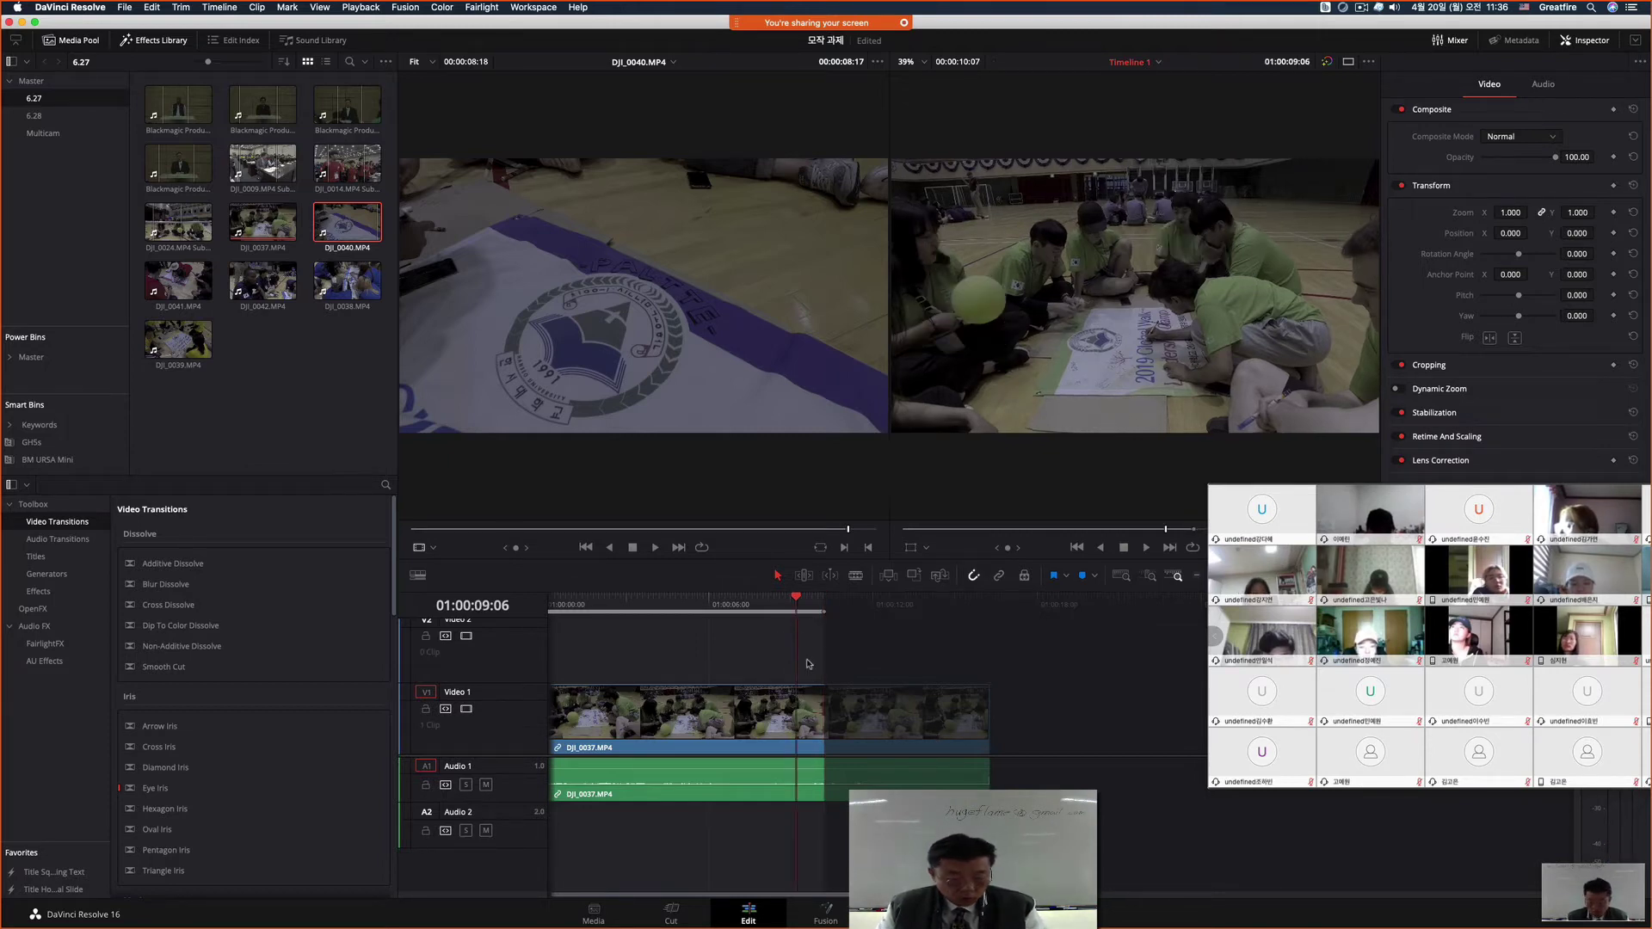
{"action": "key", "text": "i"}
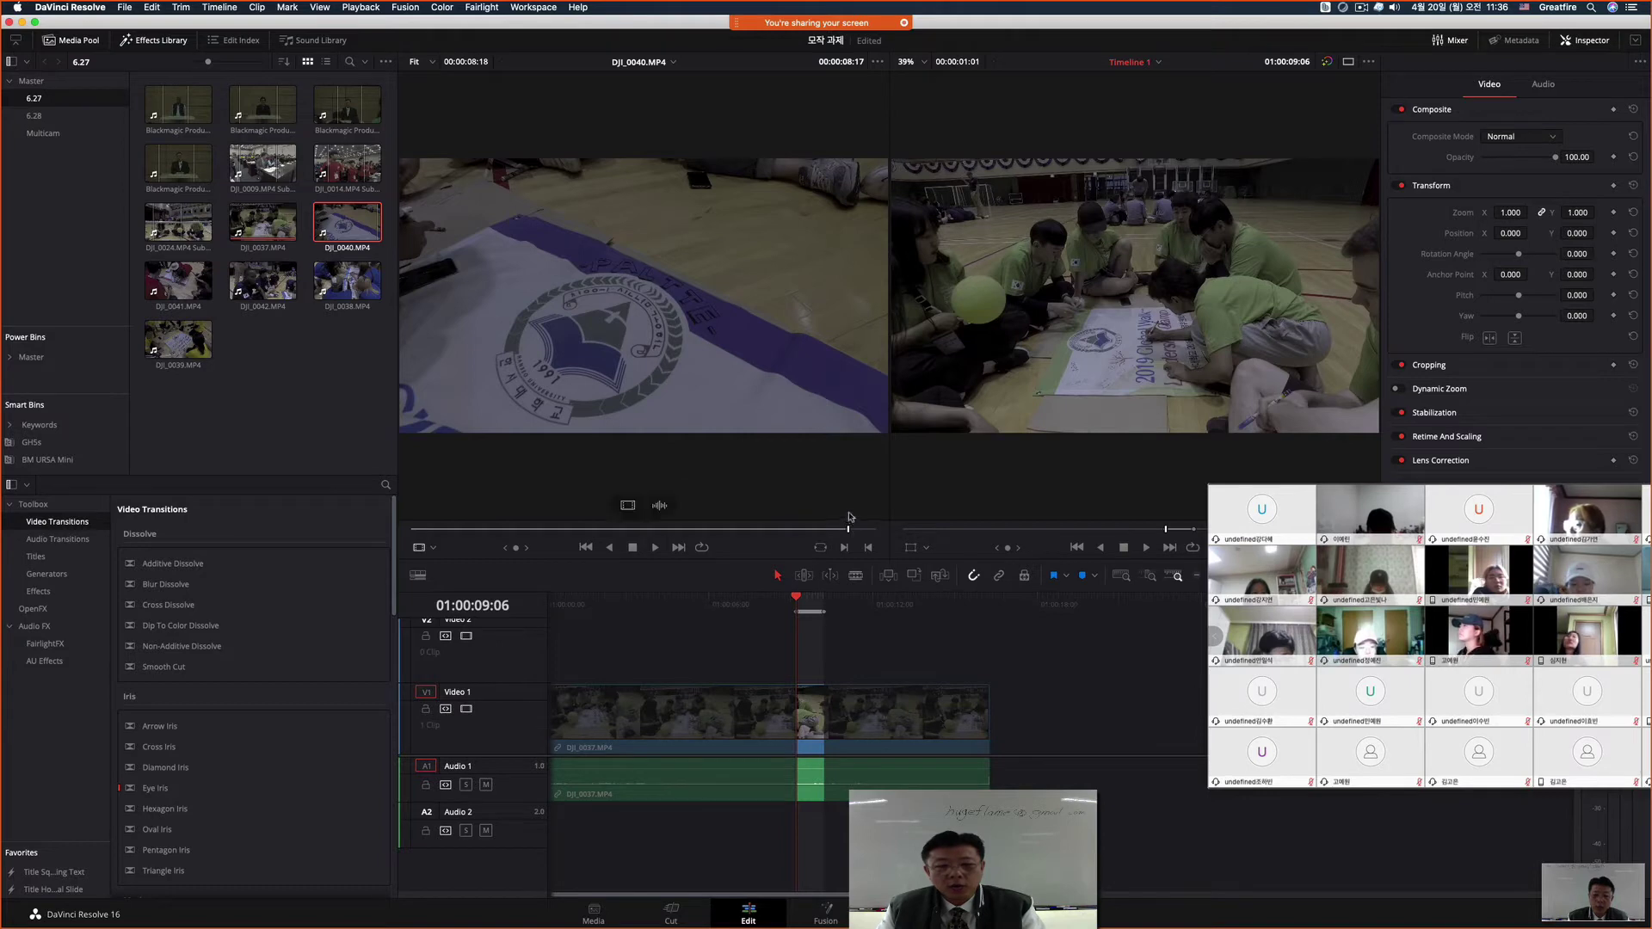
Step: Overwrite the marked one-second range with DJI_0040.MP4 and play the timeline through the edit
{"action": "left_click", "coordinate": [741, 316]}
{"action": "left_click_drag", "start_coordinate": [742, 317], "coordinate": [1269, 229]}
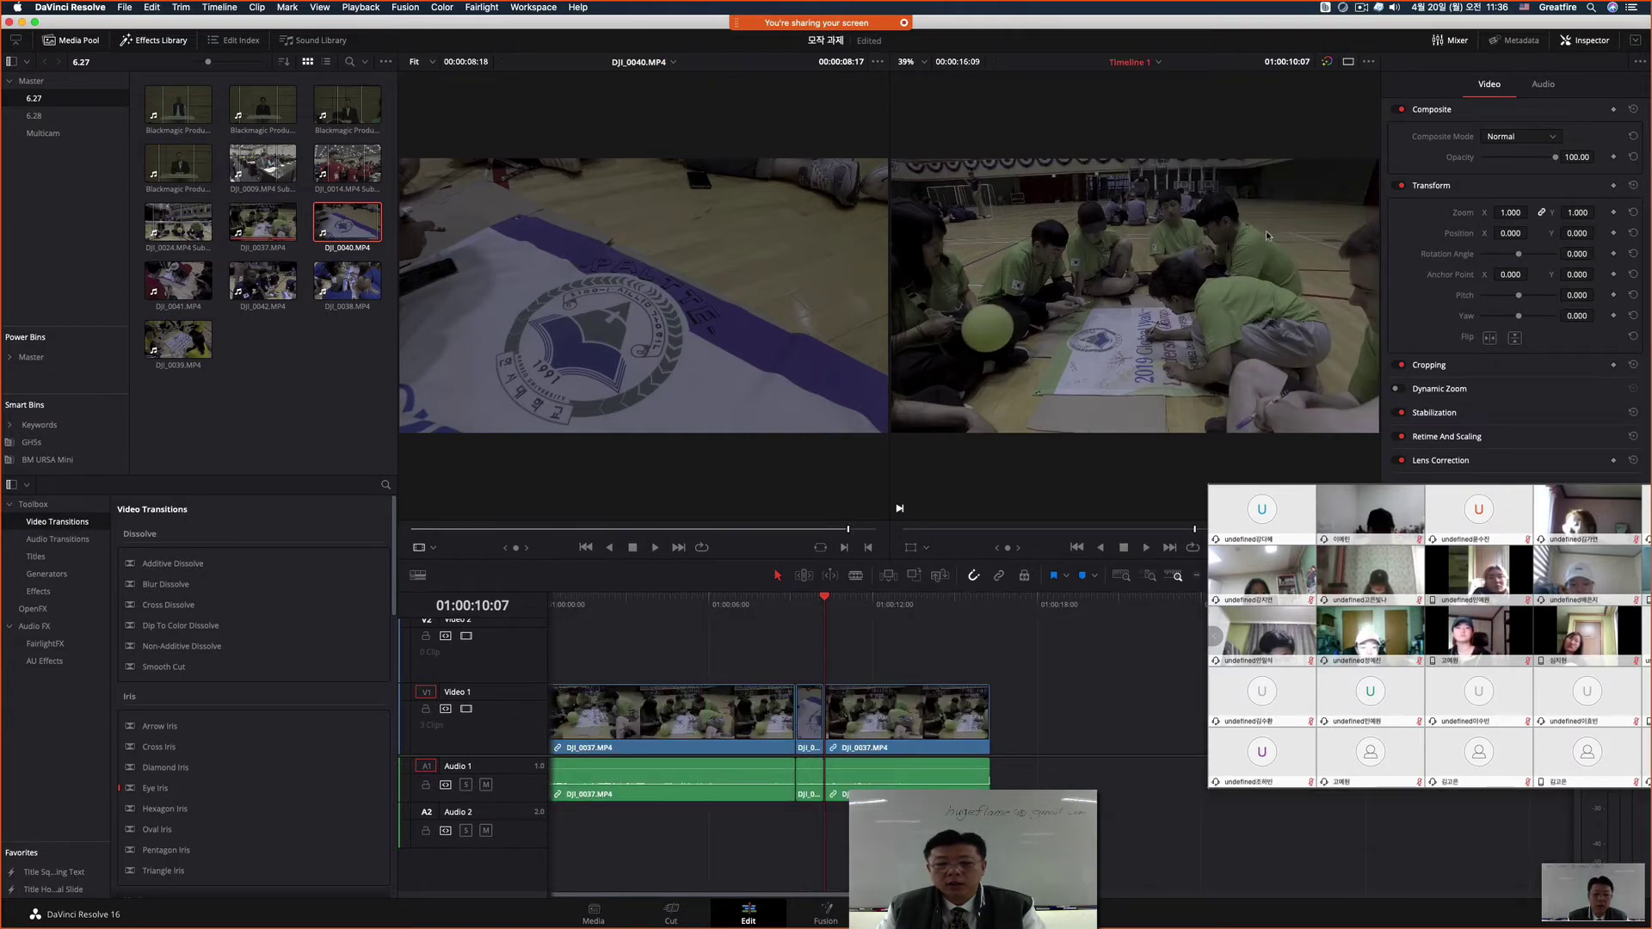
{"action": "left_click_drag", "start_coordinate": [782, 604], "coordinate": [768, 606]}
{"action": "key", "text": "space"}
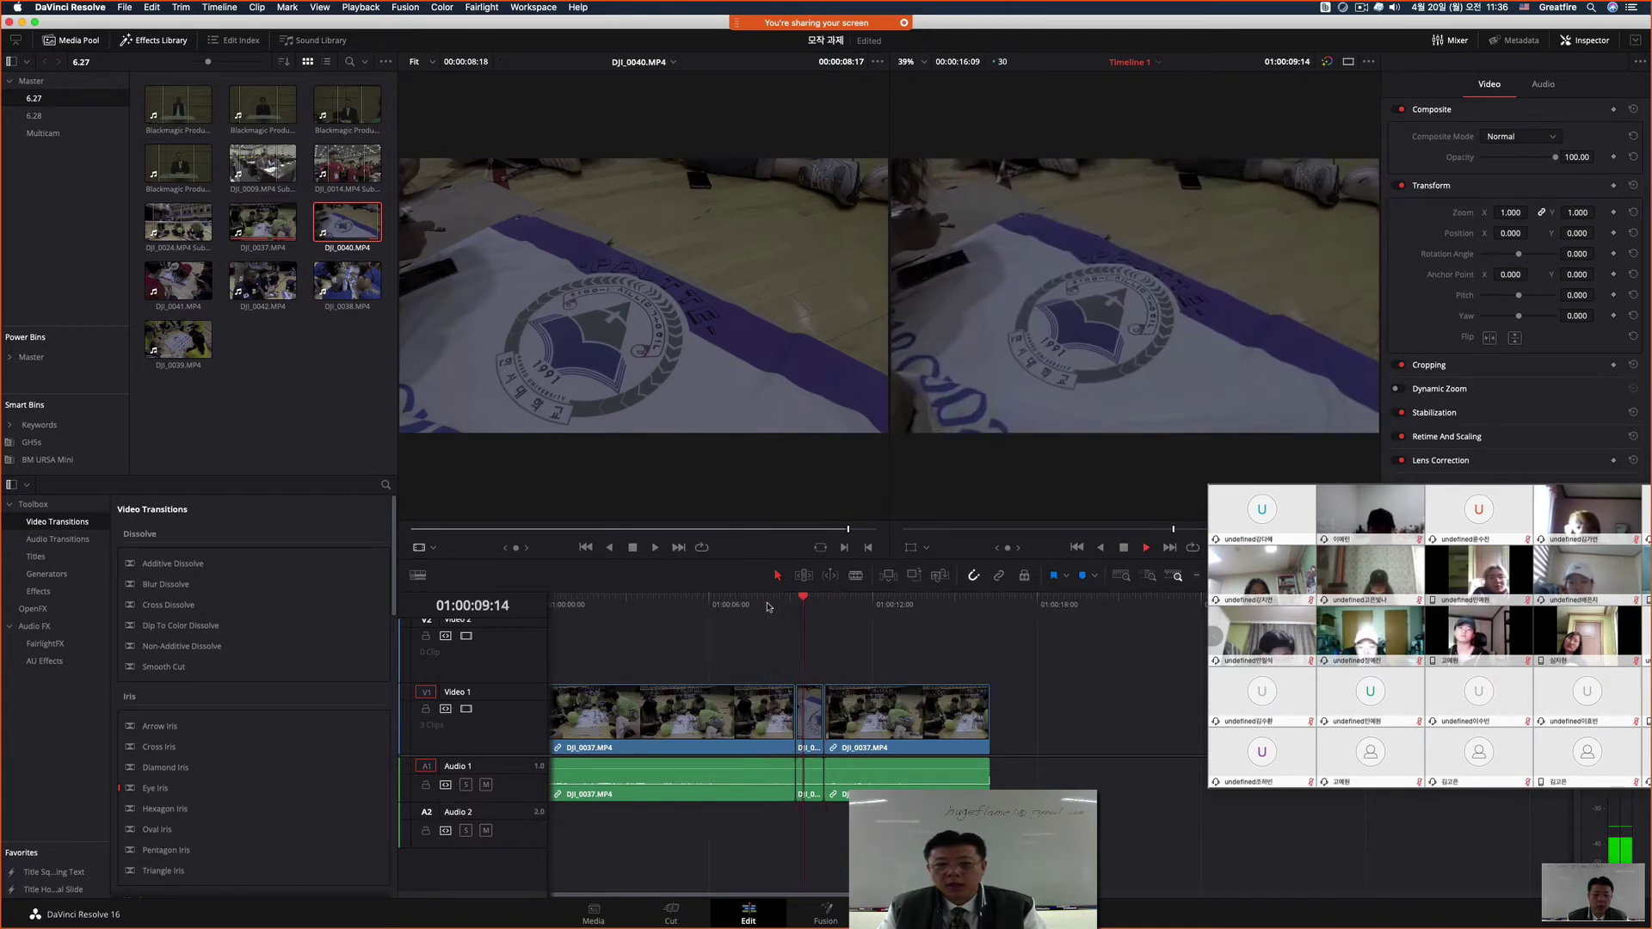
{"action": "key", "text": "space"}
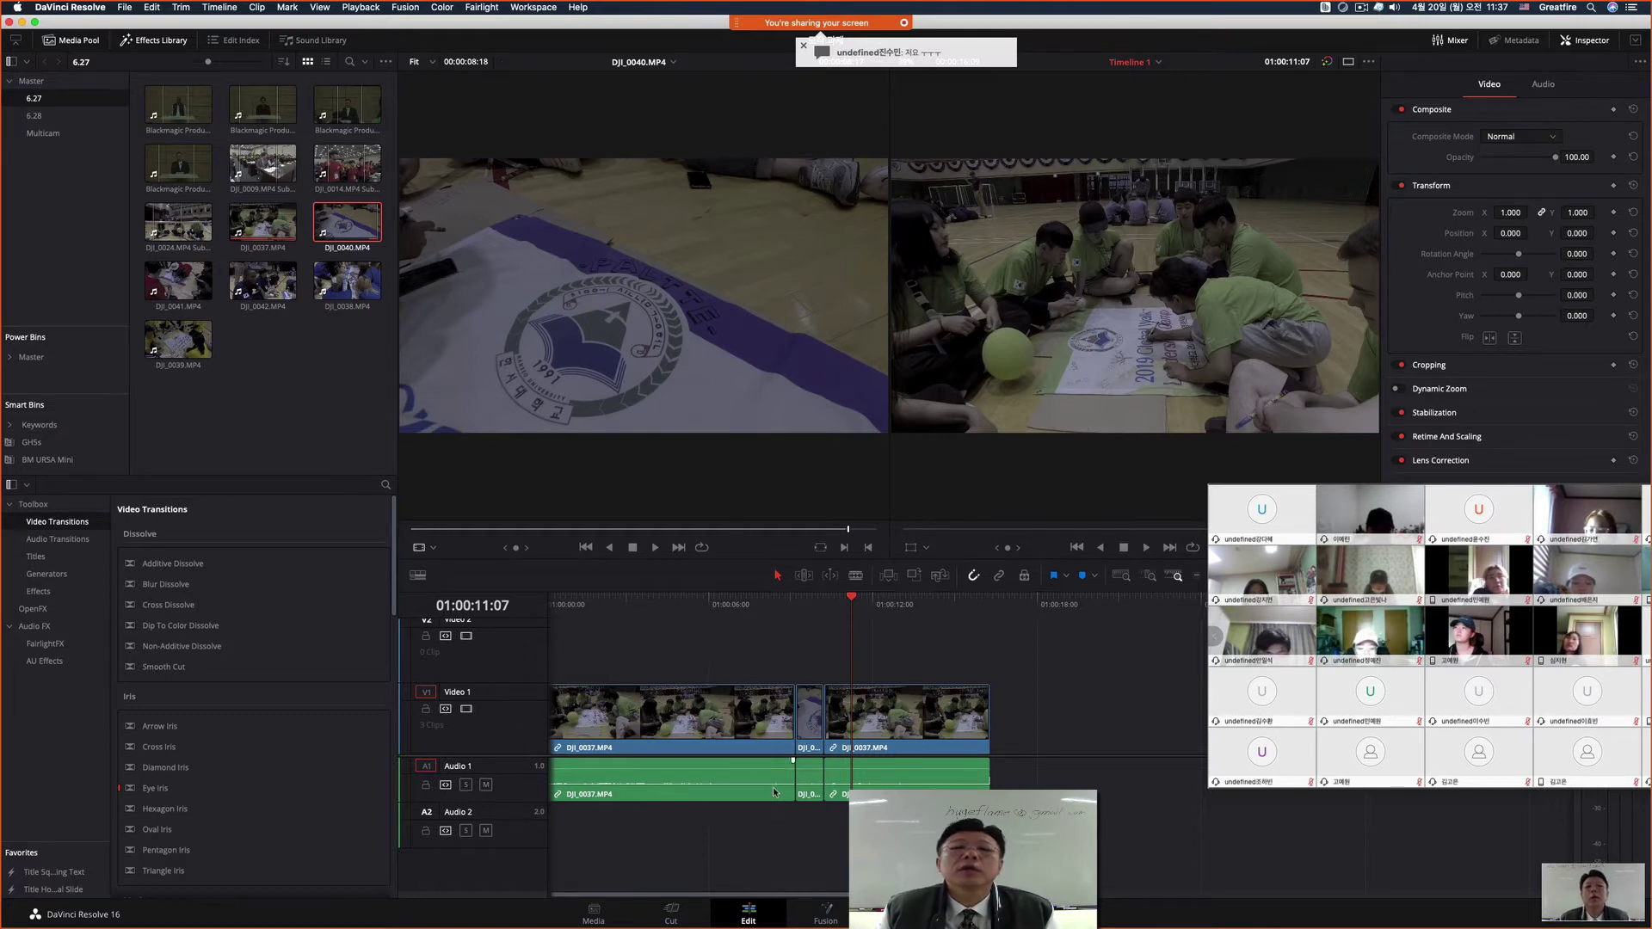
Step: Undo the one-second DJI_0040.MP4 overwrite and clear the in and out marks on the timeline
{"action": "left_click", "coordinate": [811, 734]}
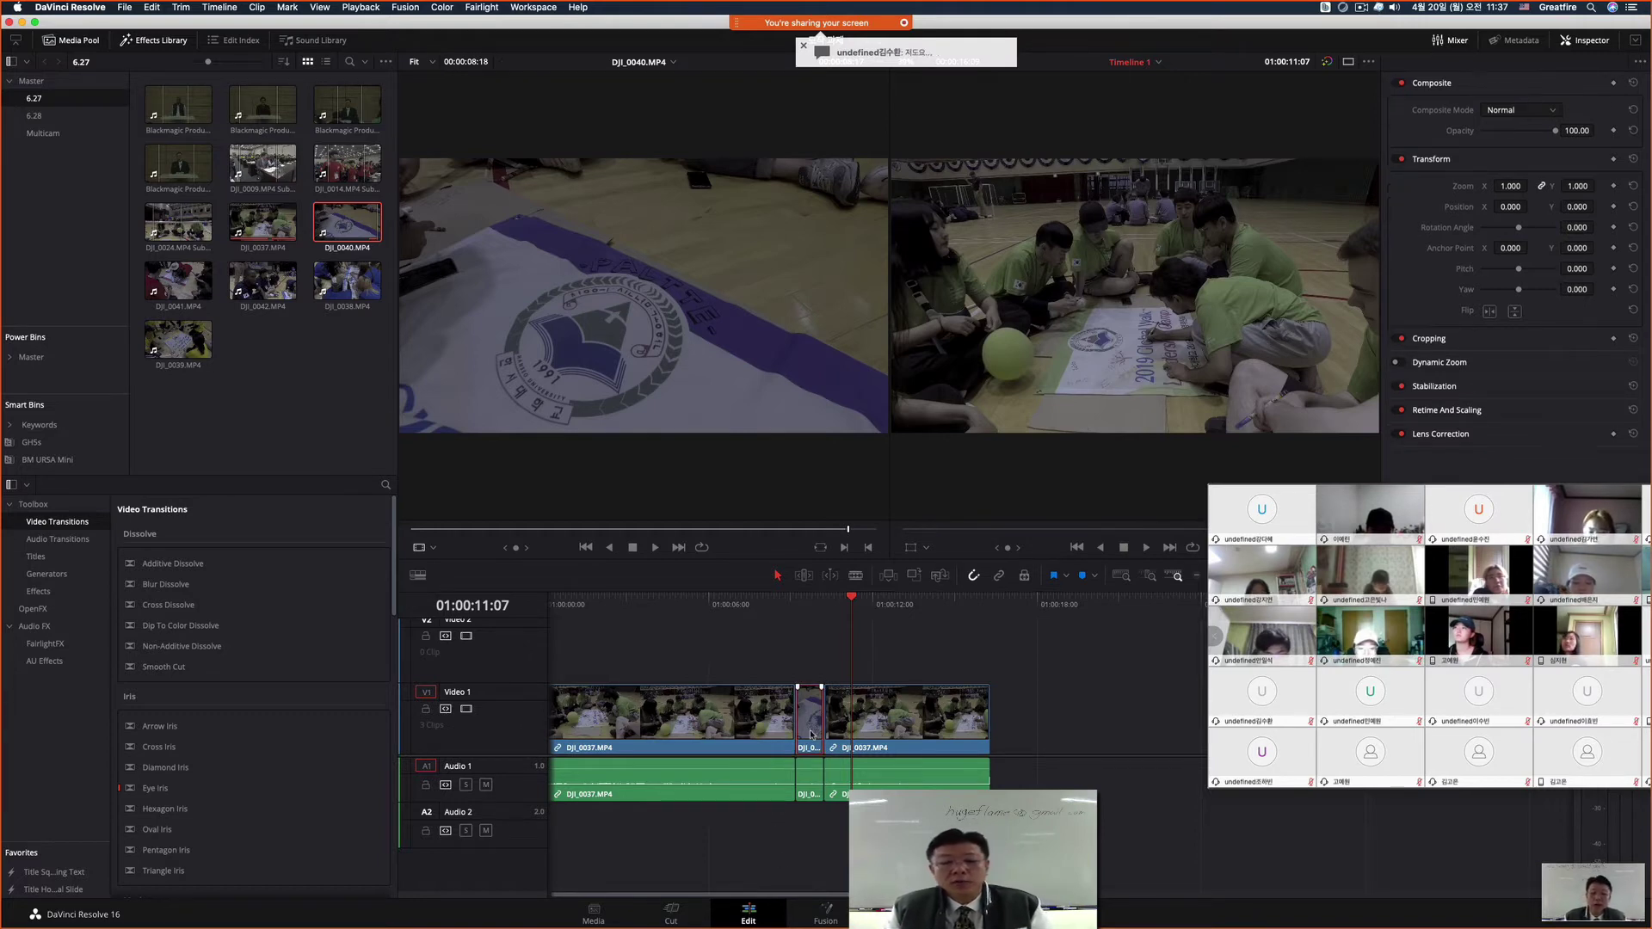
{"action": "left_click", "coordinate": [813, 732]}
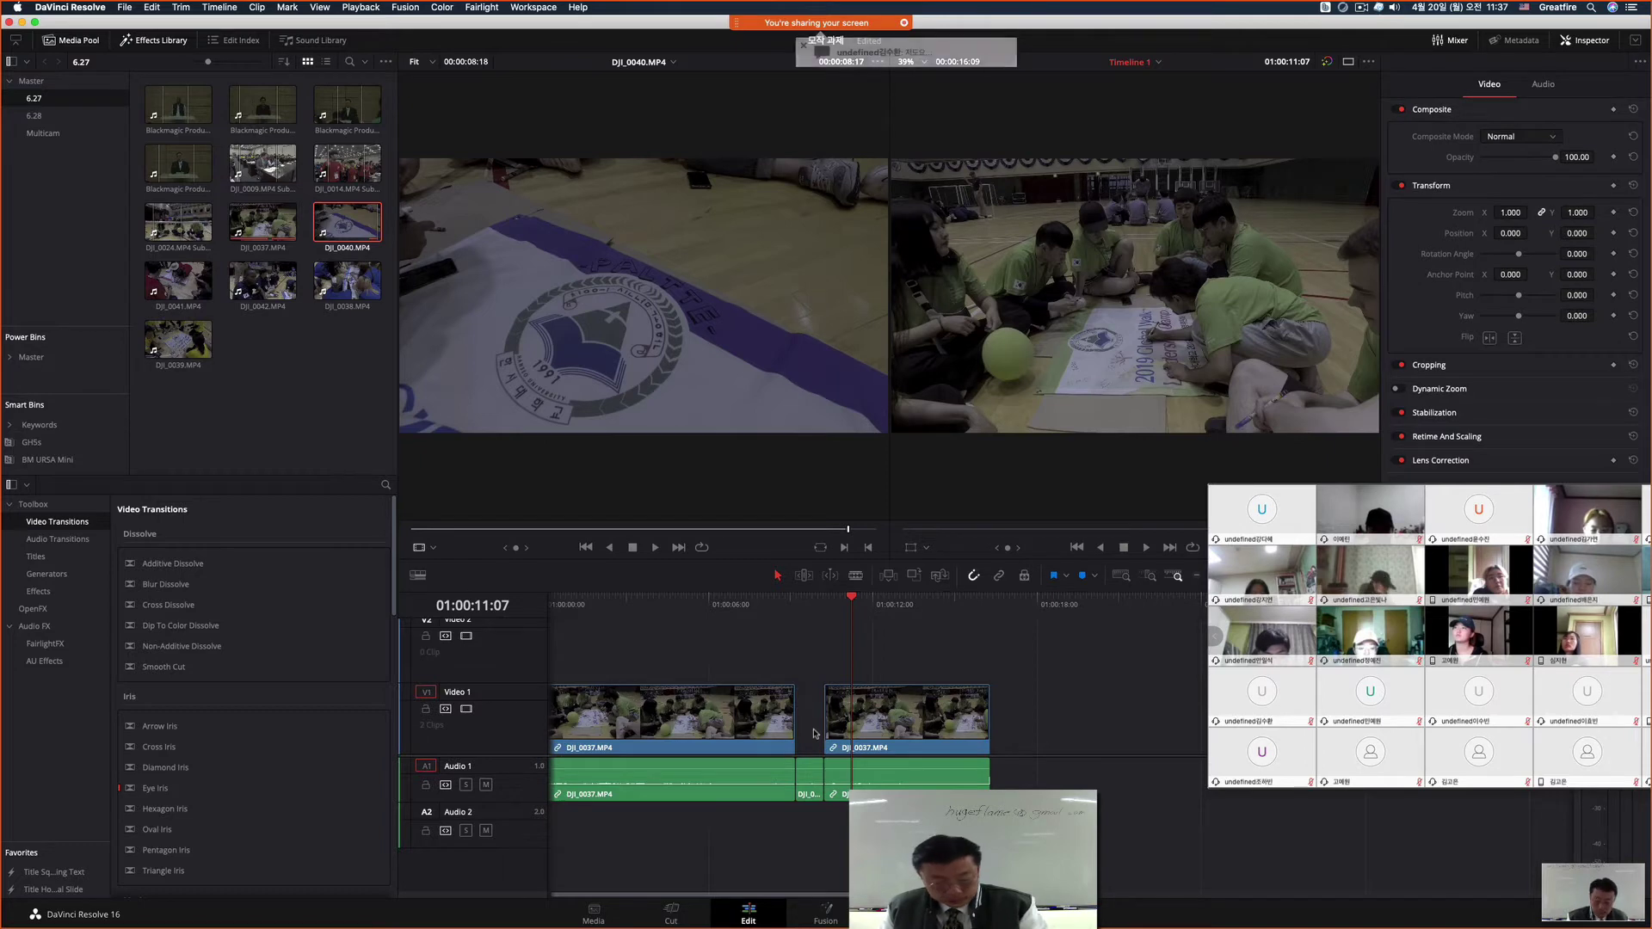
{"action": "key", "text": "Up"}
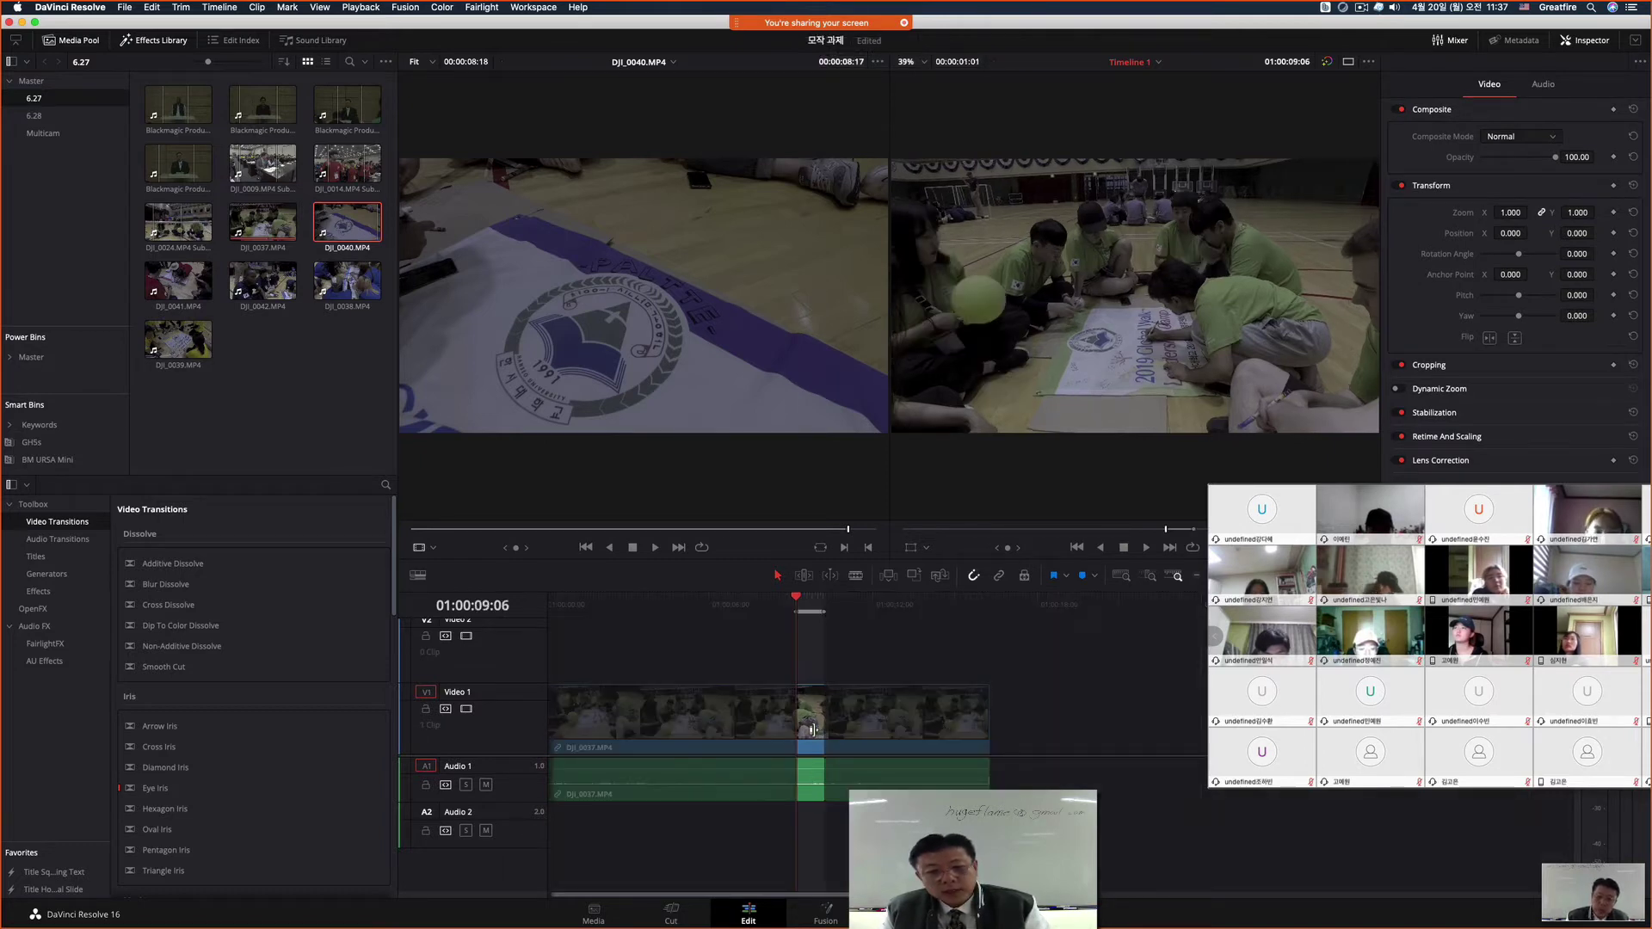
{"action": "key", "text": "Delete"}
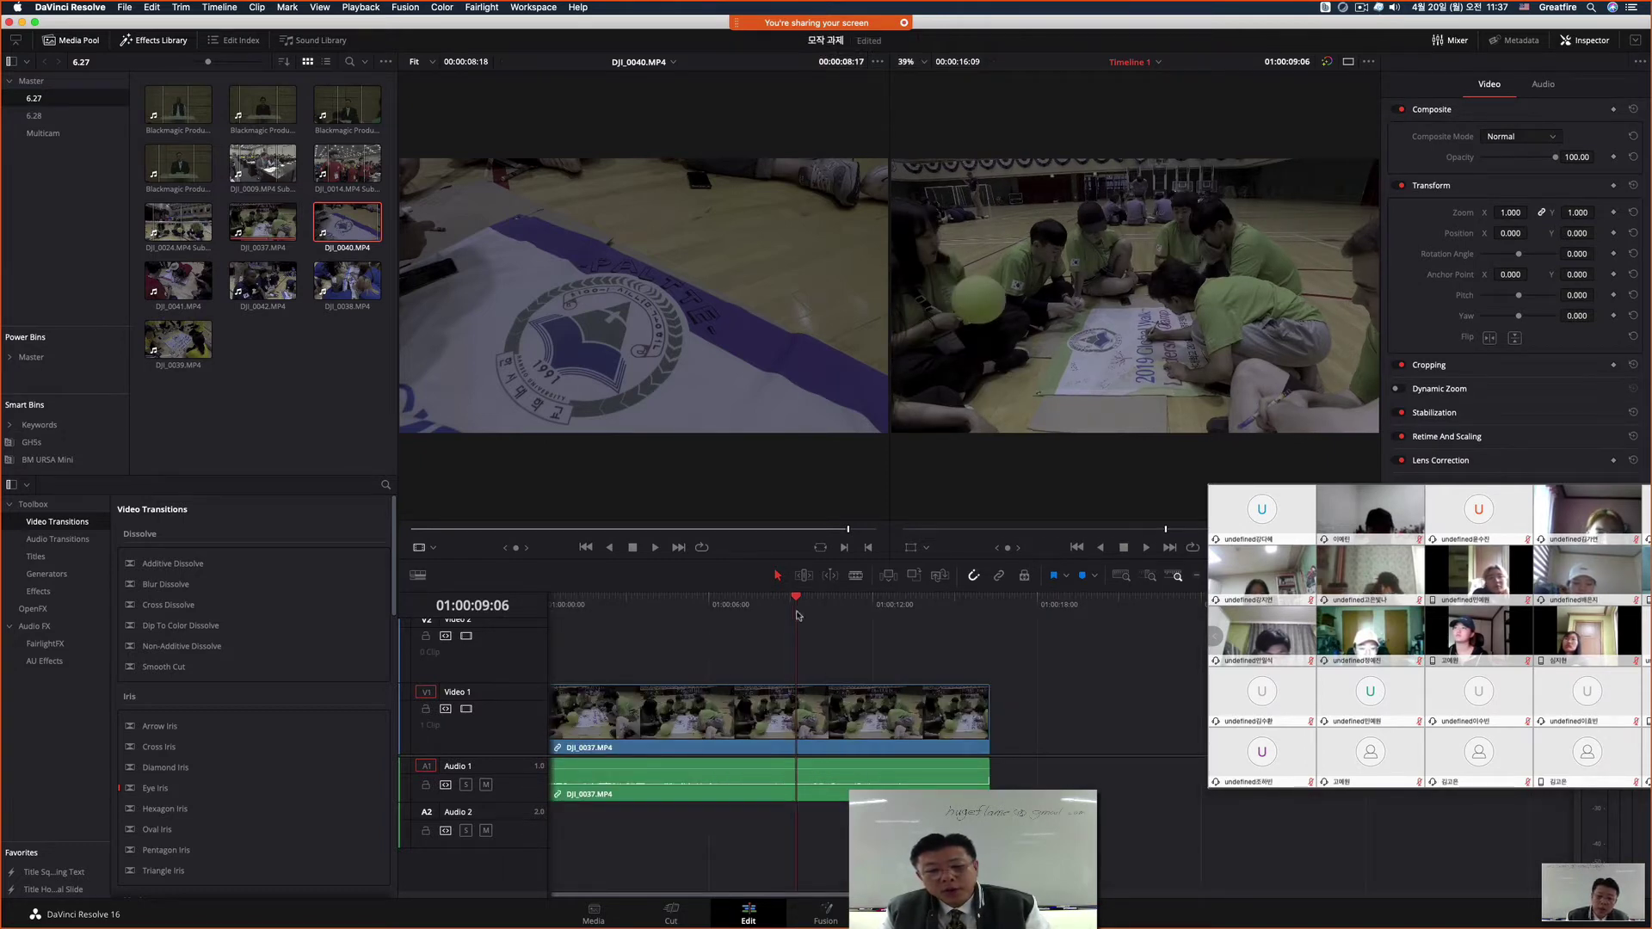
Step: Load DJI_0039.MP4 in the source viewer and mark its in point at 00:00:02:00
{"action": "left_click", "coordinate": [709, 602]}
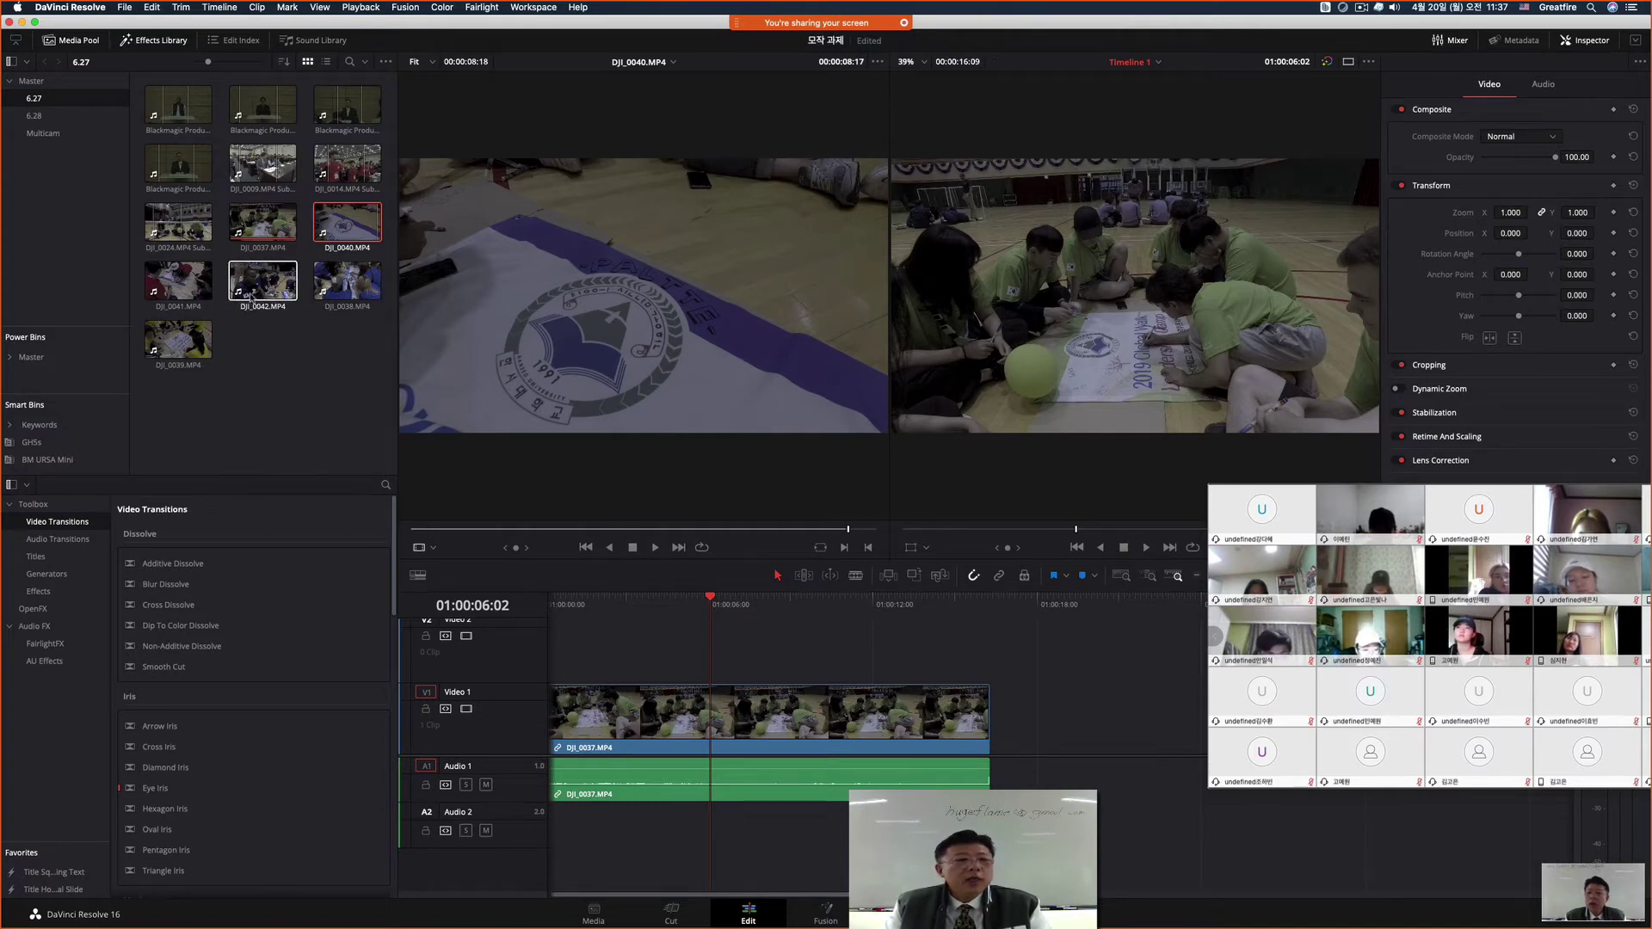
{"action": "left_click", "coordinate": [181, 342]}
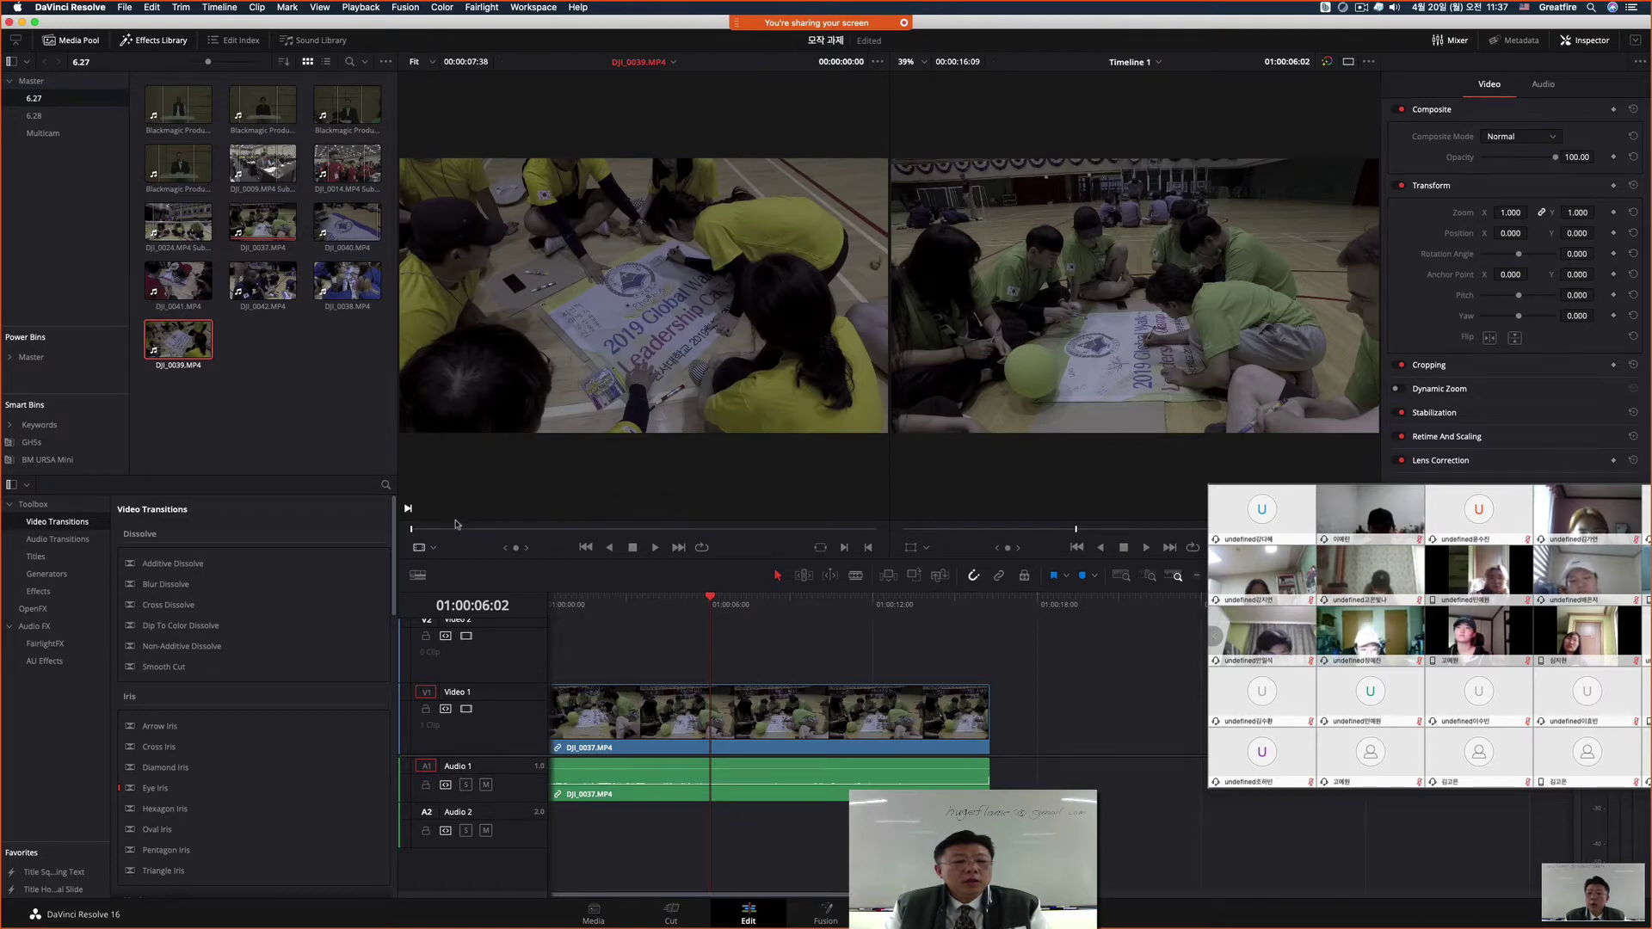
{"action": "left_click_drag", "start_coordinate": [413, 533], "coordinate": [526, 534]}
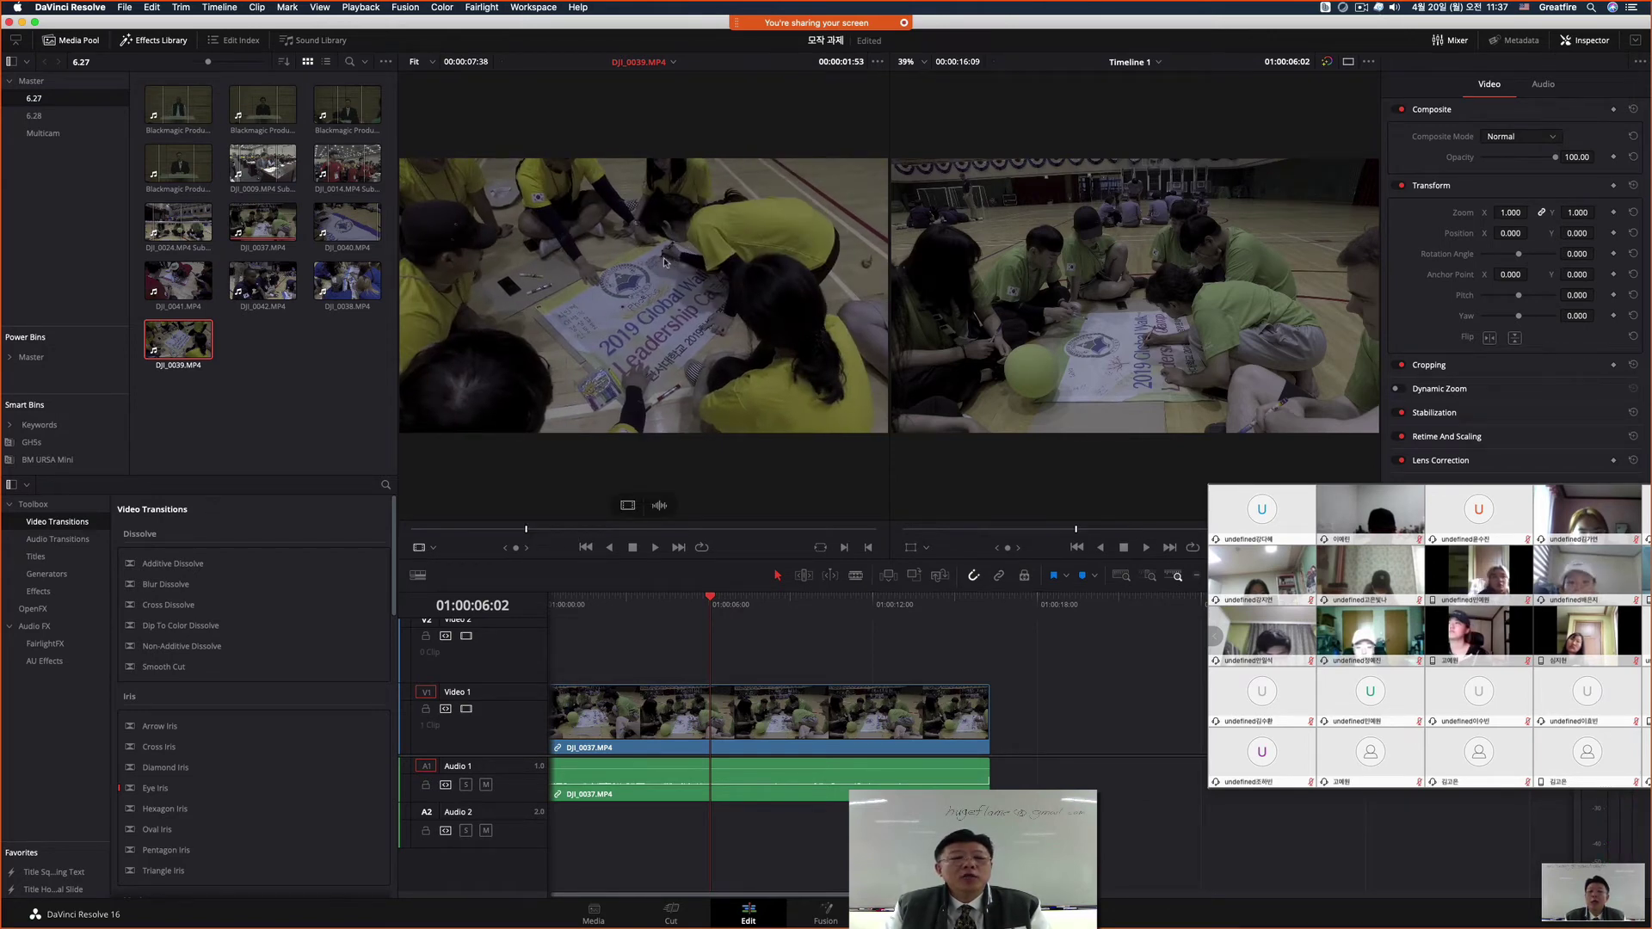
{"action": "left_click", "coordinate": [532, 529]}
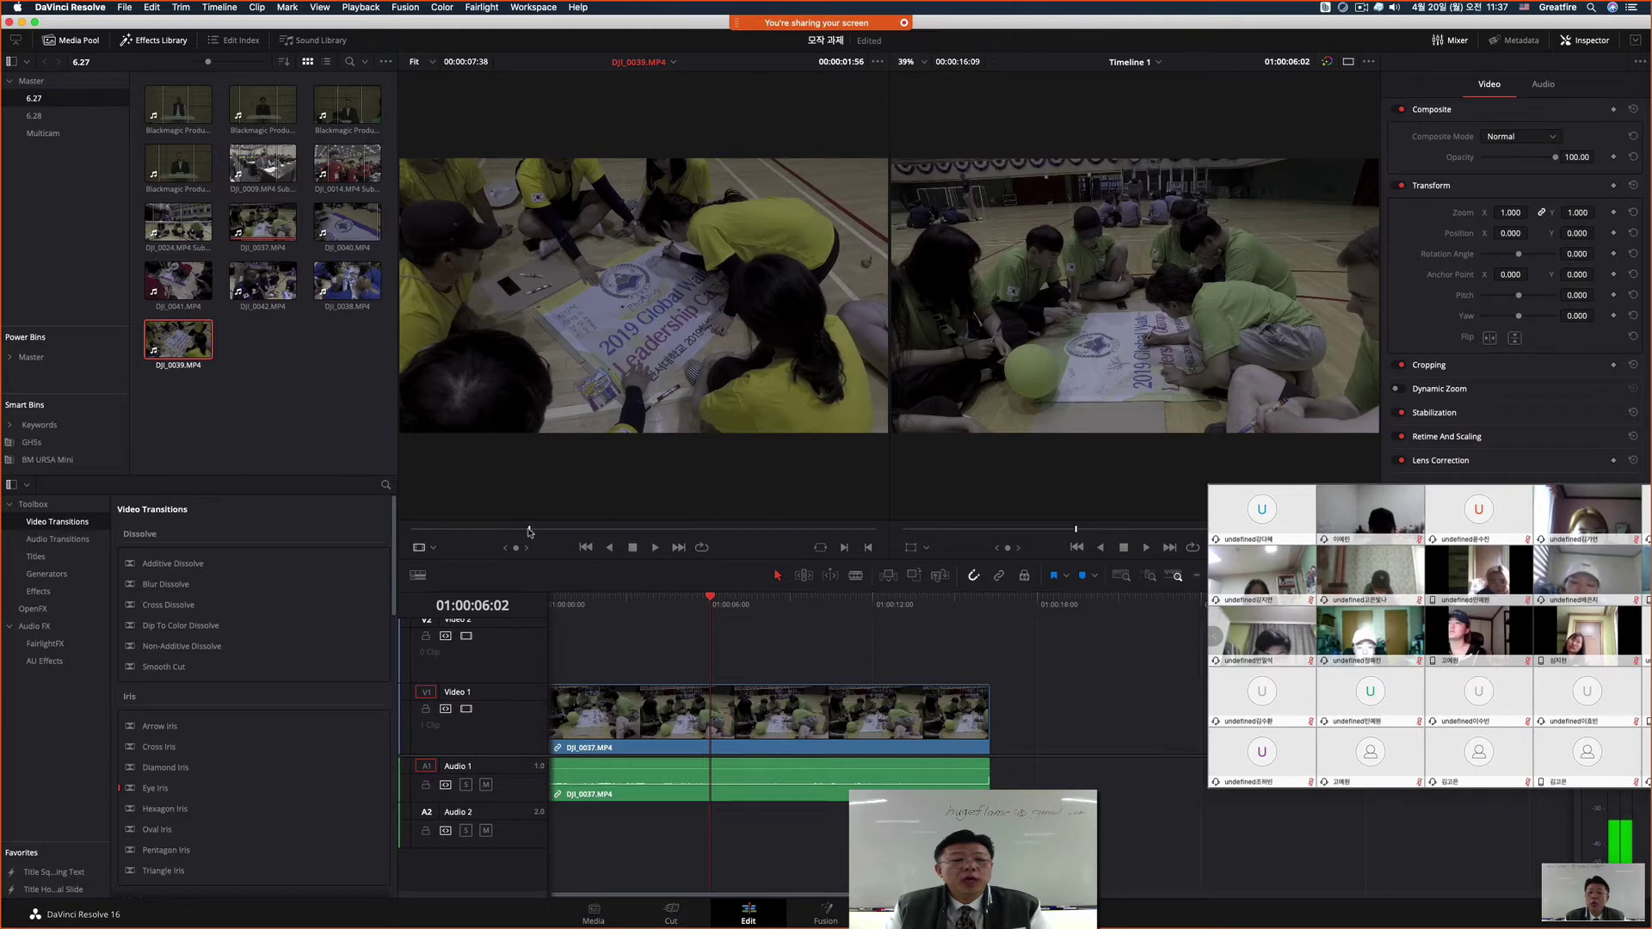
{"action": "left_click", "coordinate": [533, 528]}
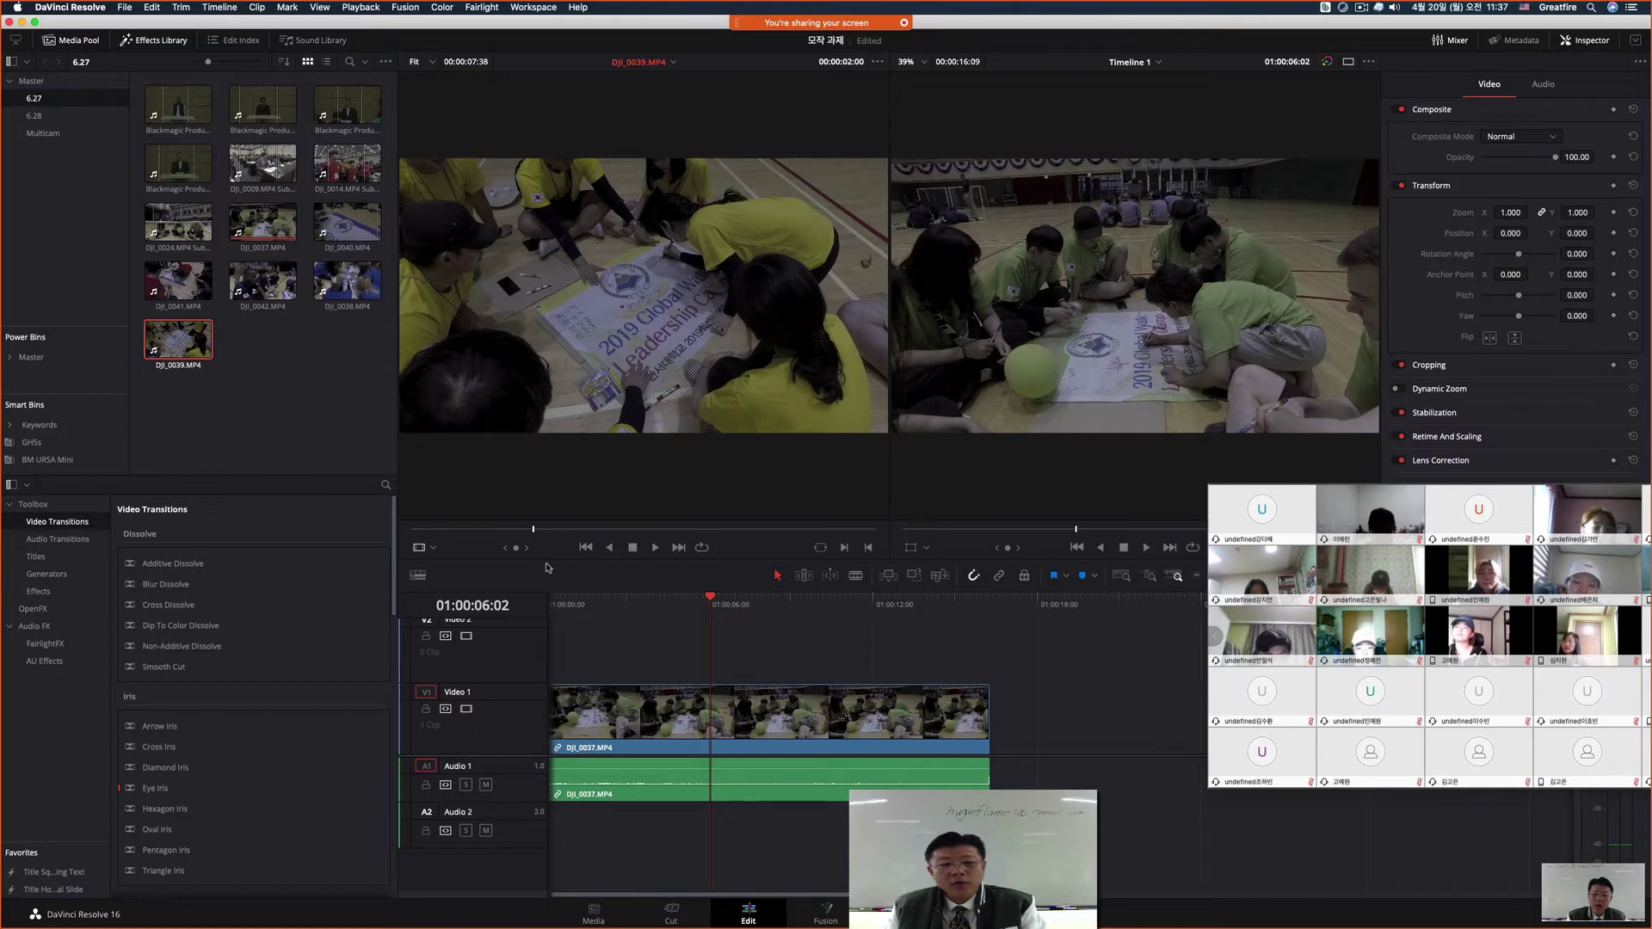
{"action": "key", "text": "i"}
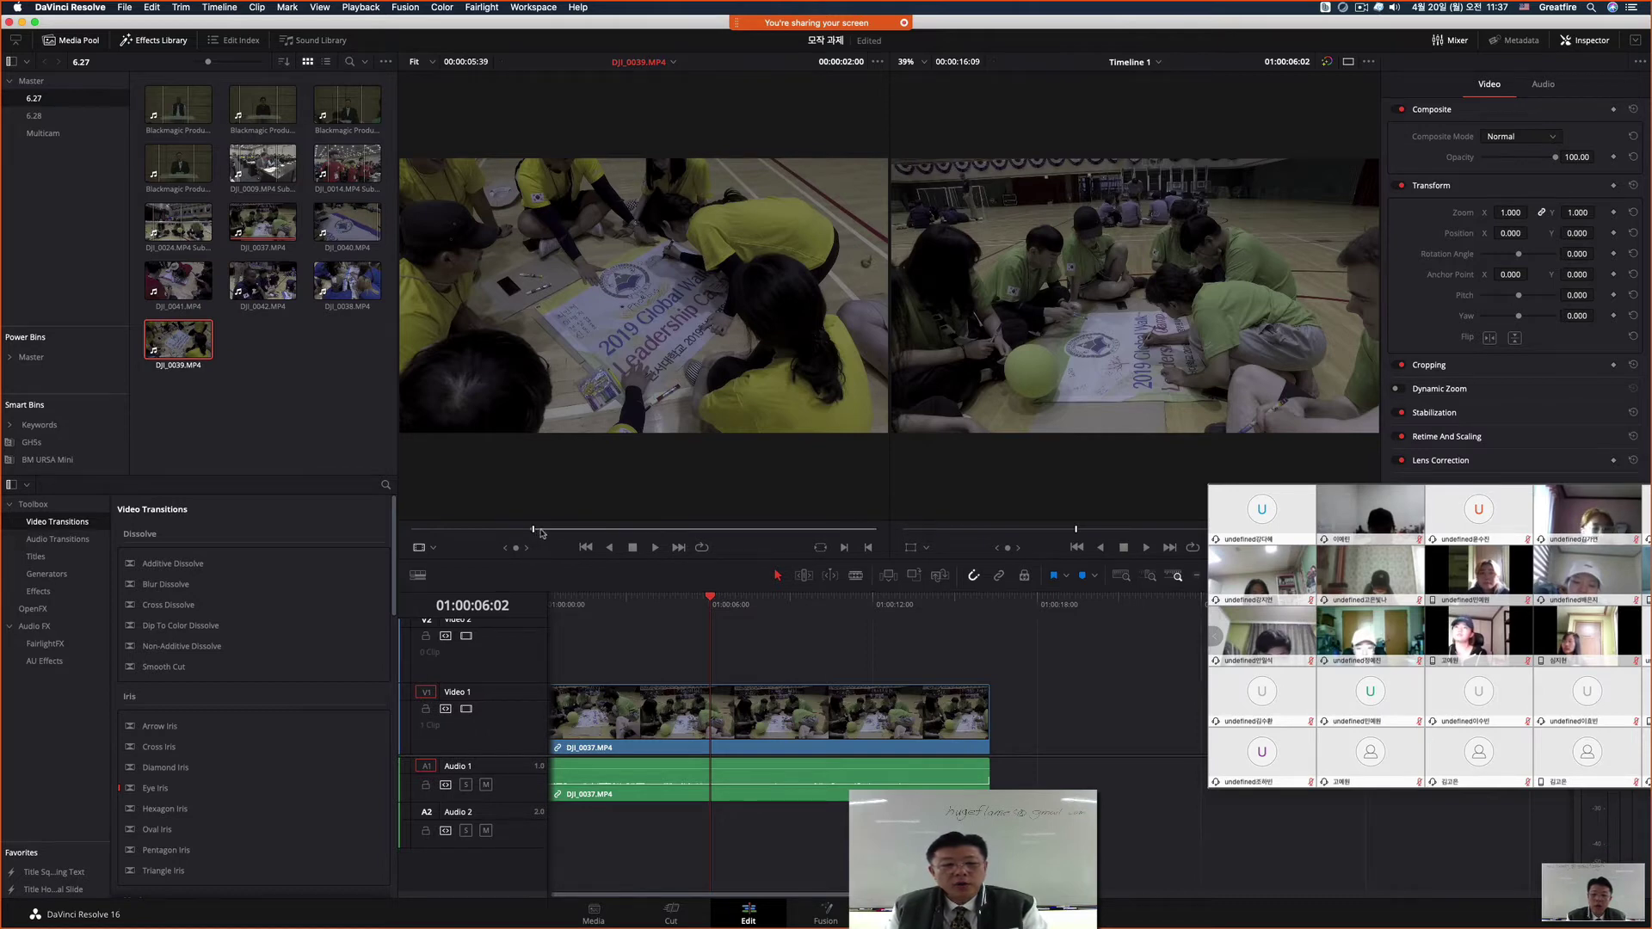
Step: Play DJI_0039.MP4 from near its in point and mark the out point at 00:00:03:08
{"action": "left_click", "coordinate": [533, 532]}
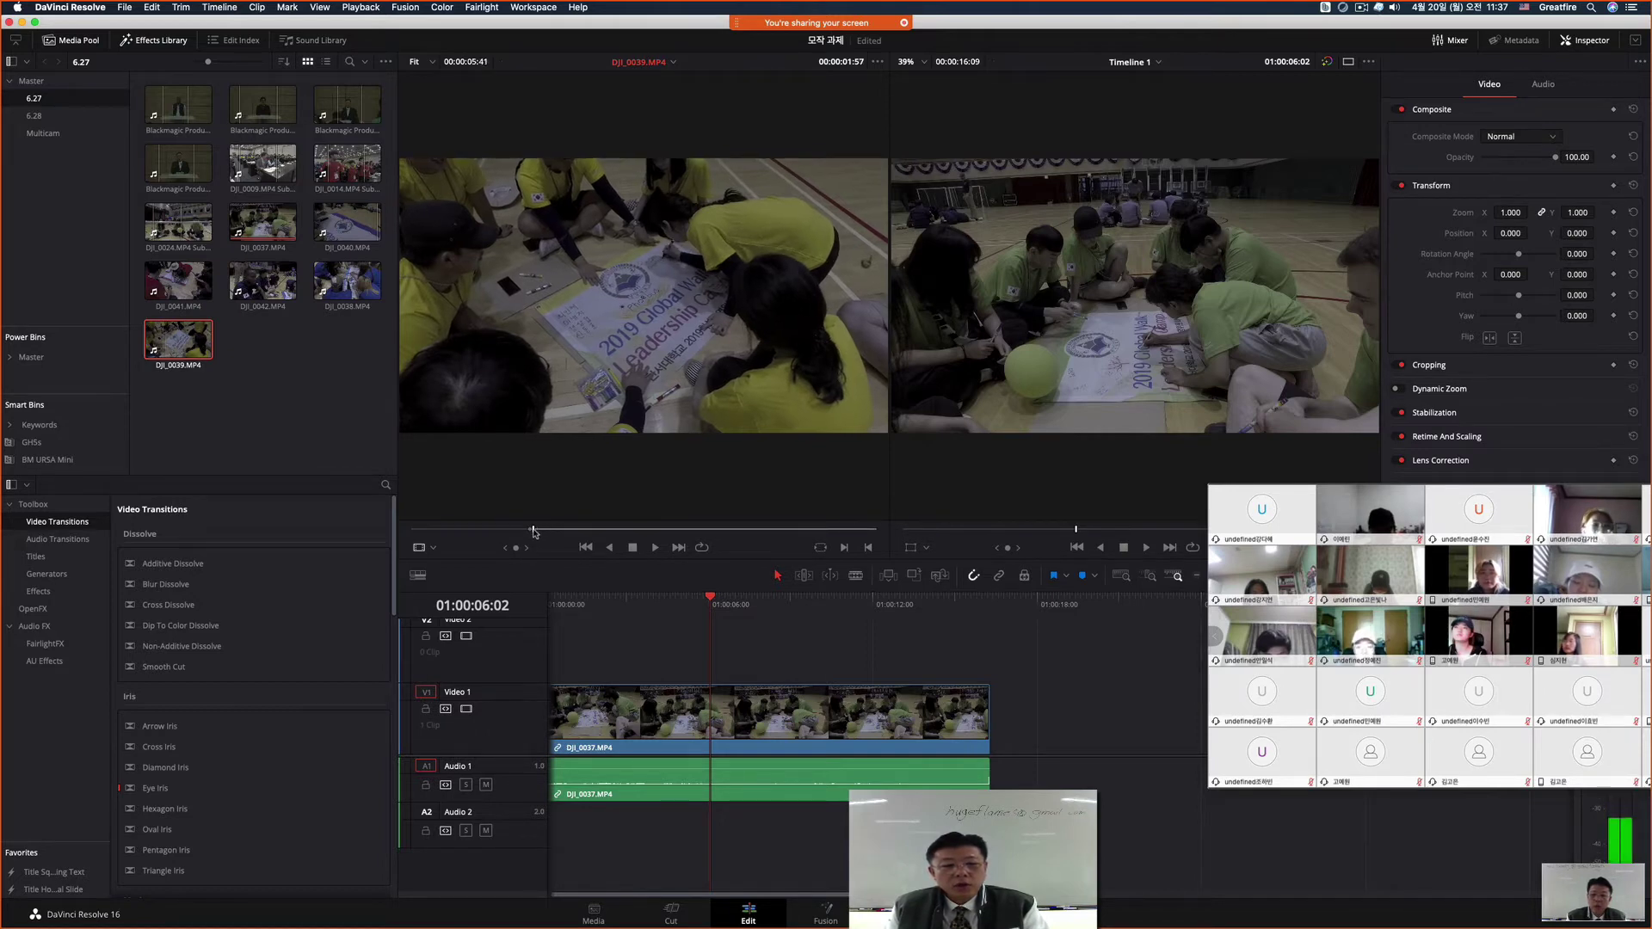
{"action": "key", "text": "space"}
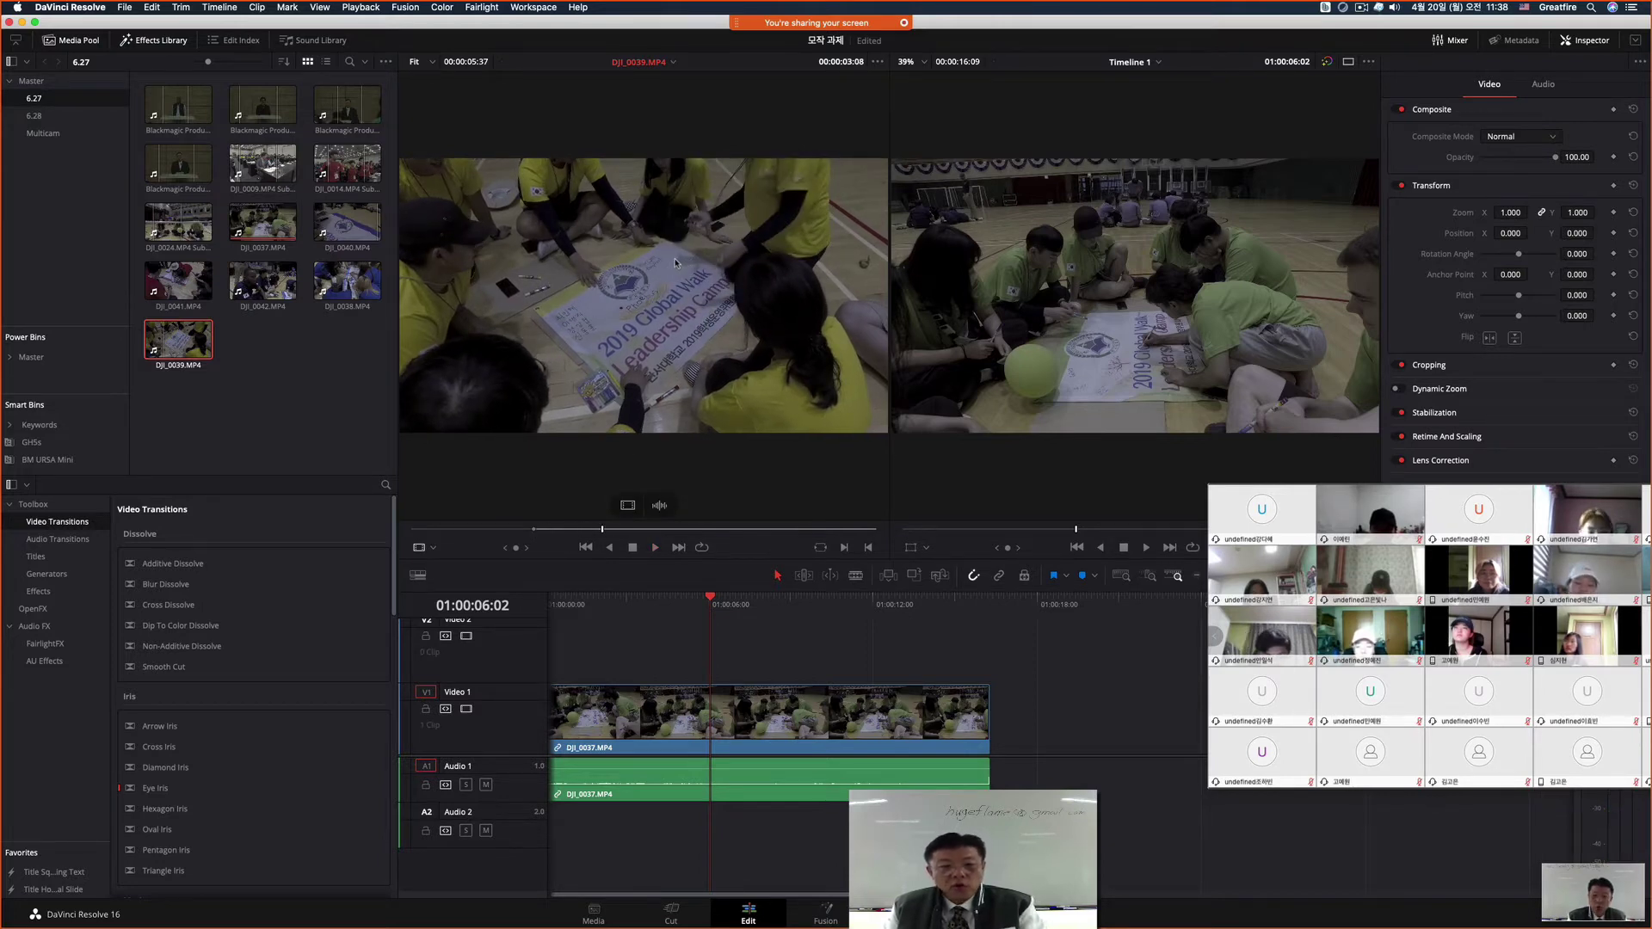
{"action": "key", "text": "o"}
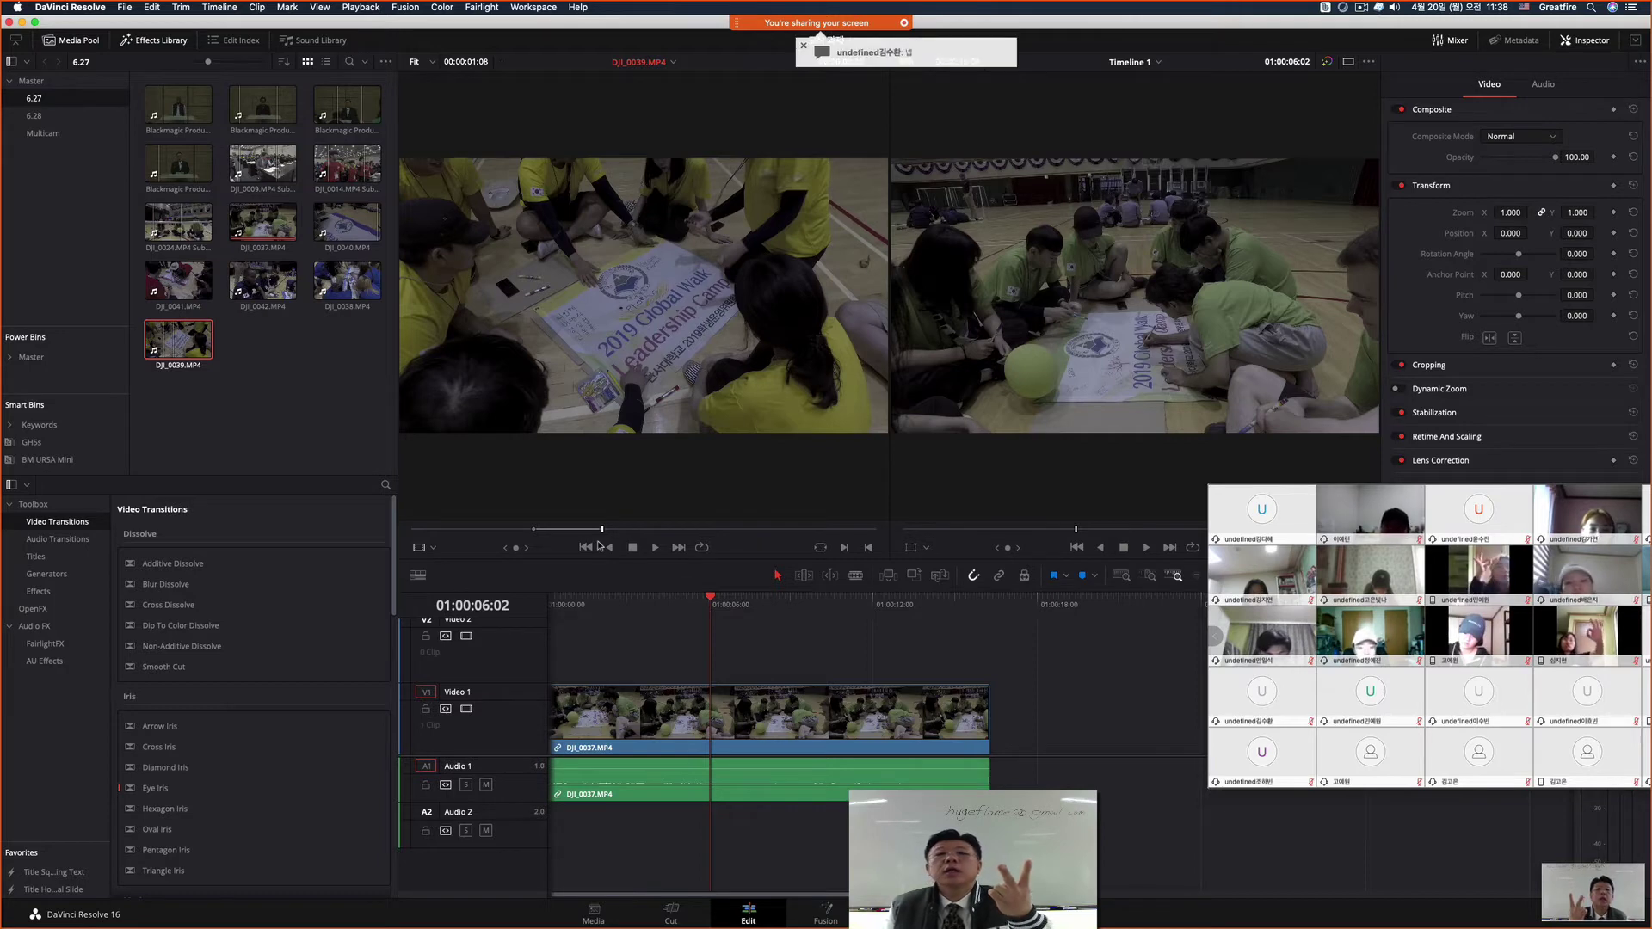
Step: Play and scrub through the DJI_0037.MP4 clip on the timeline to find a suitable edit point
{"action": "left_click", "coordinate": [844, 633]}
{"action": "key", "text": "space"}
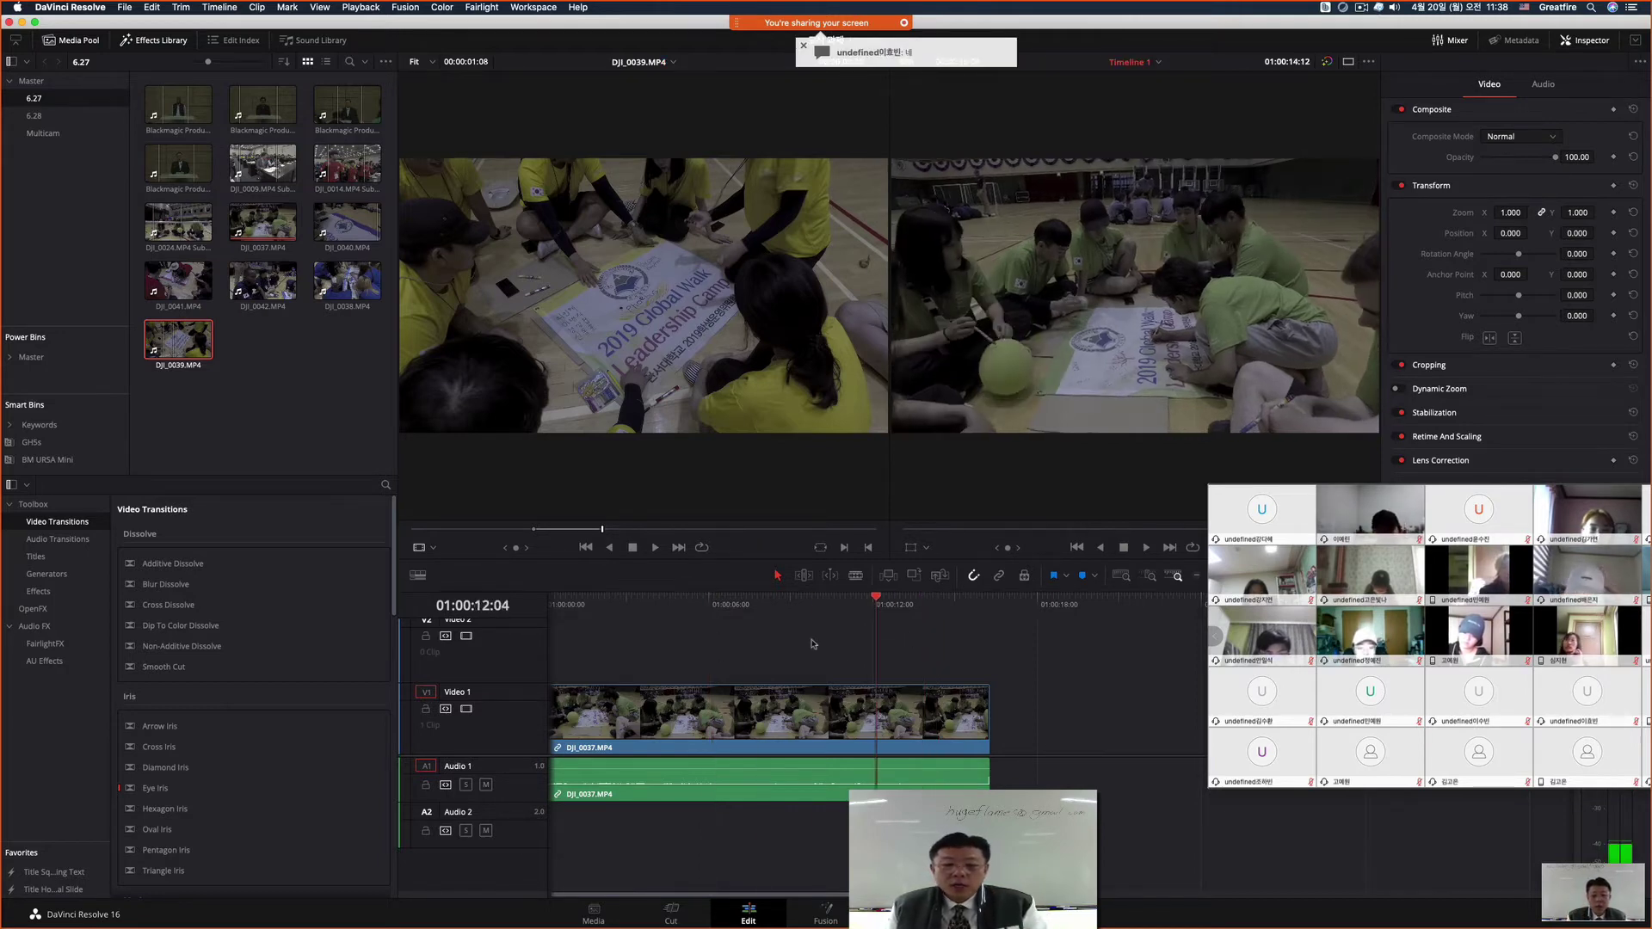
{"action": "key", "text": "space"}
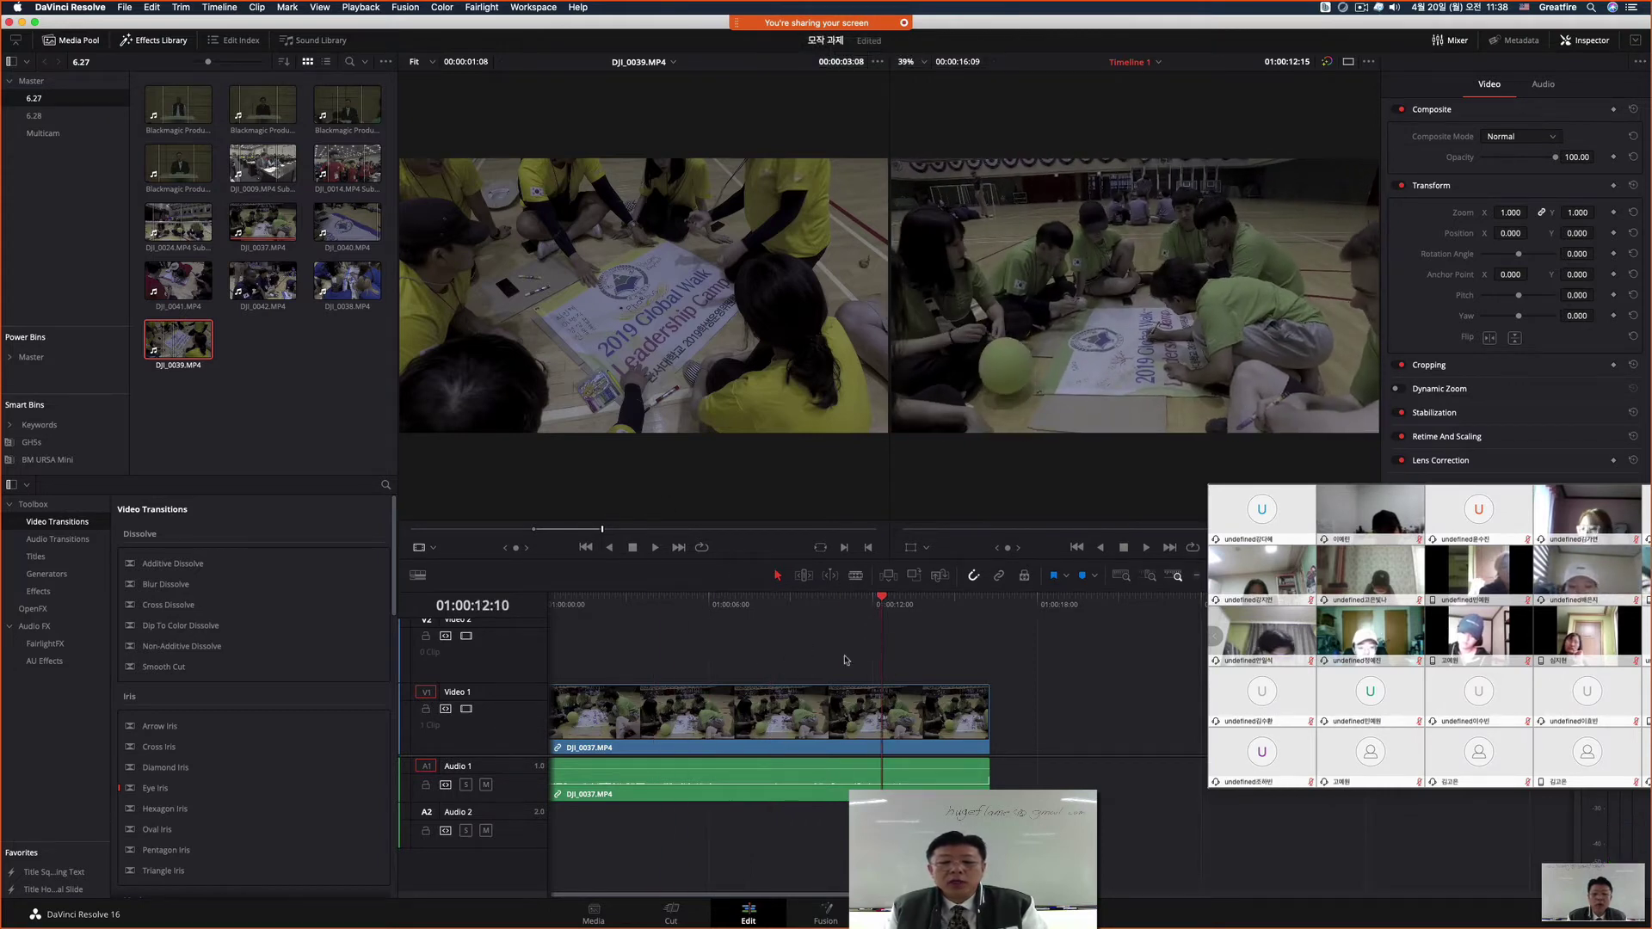
{"action": "left_click_drag", "start_coordinate": [882, 596], "coordinate": [989, 602]}
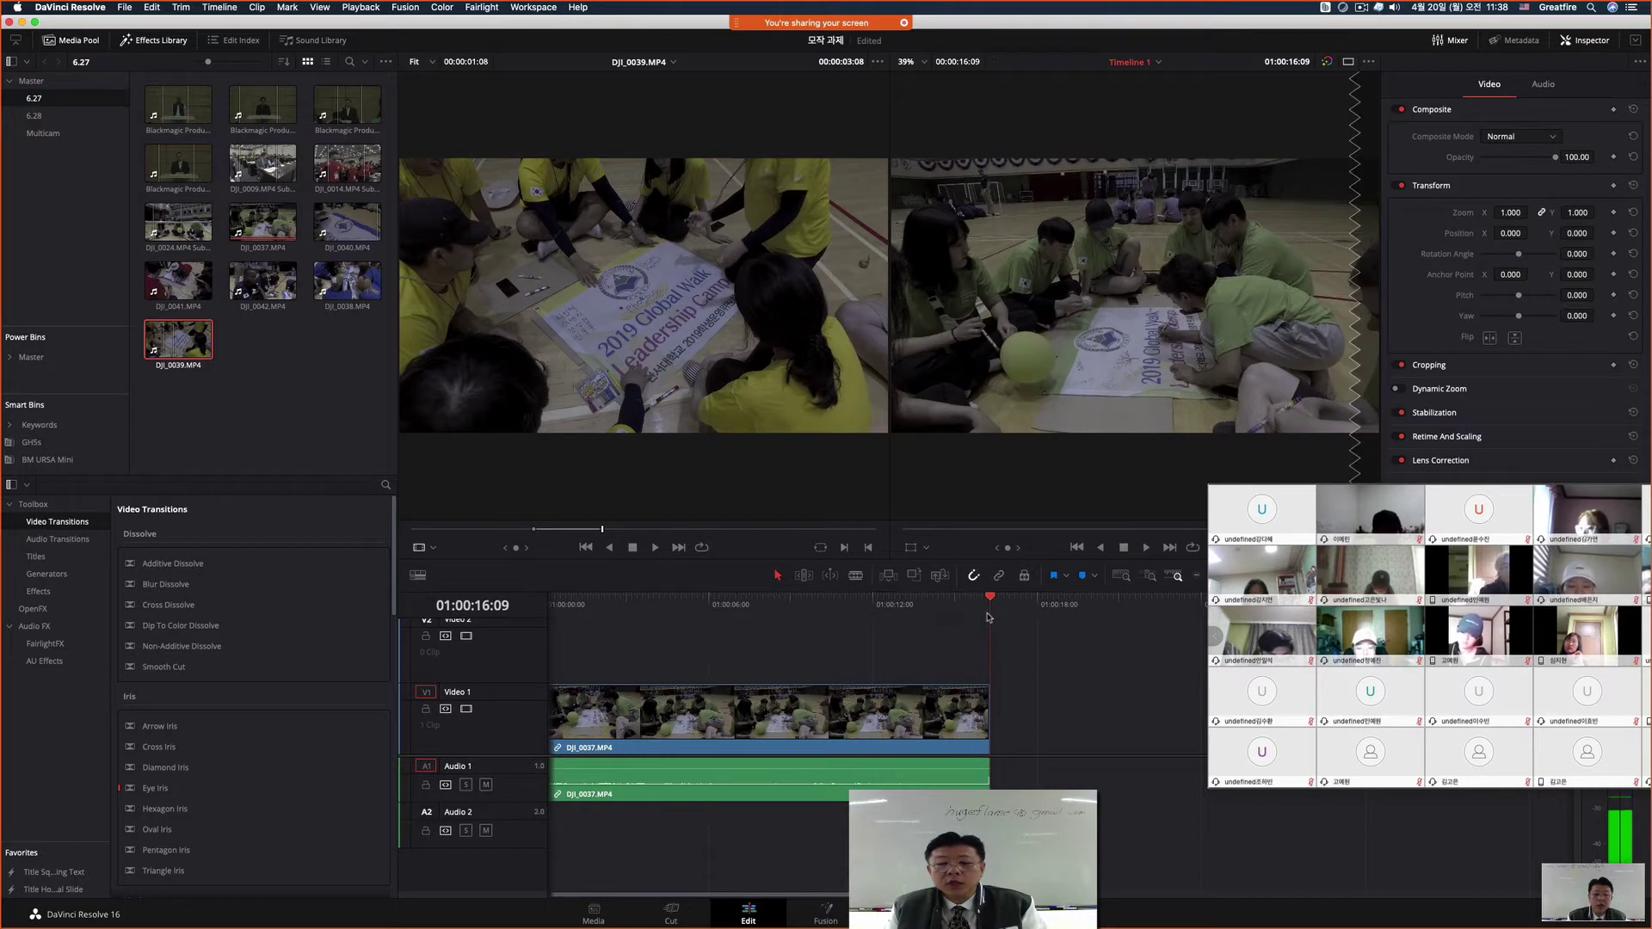
{"action": "left_click", "coordinate": [763, 600]}
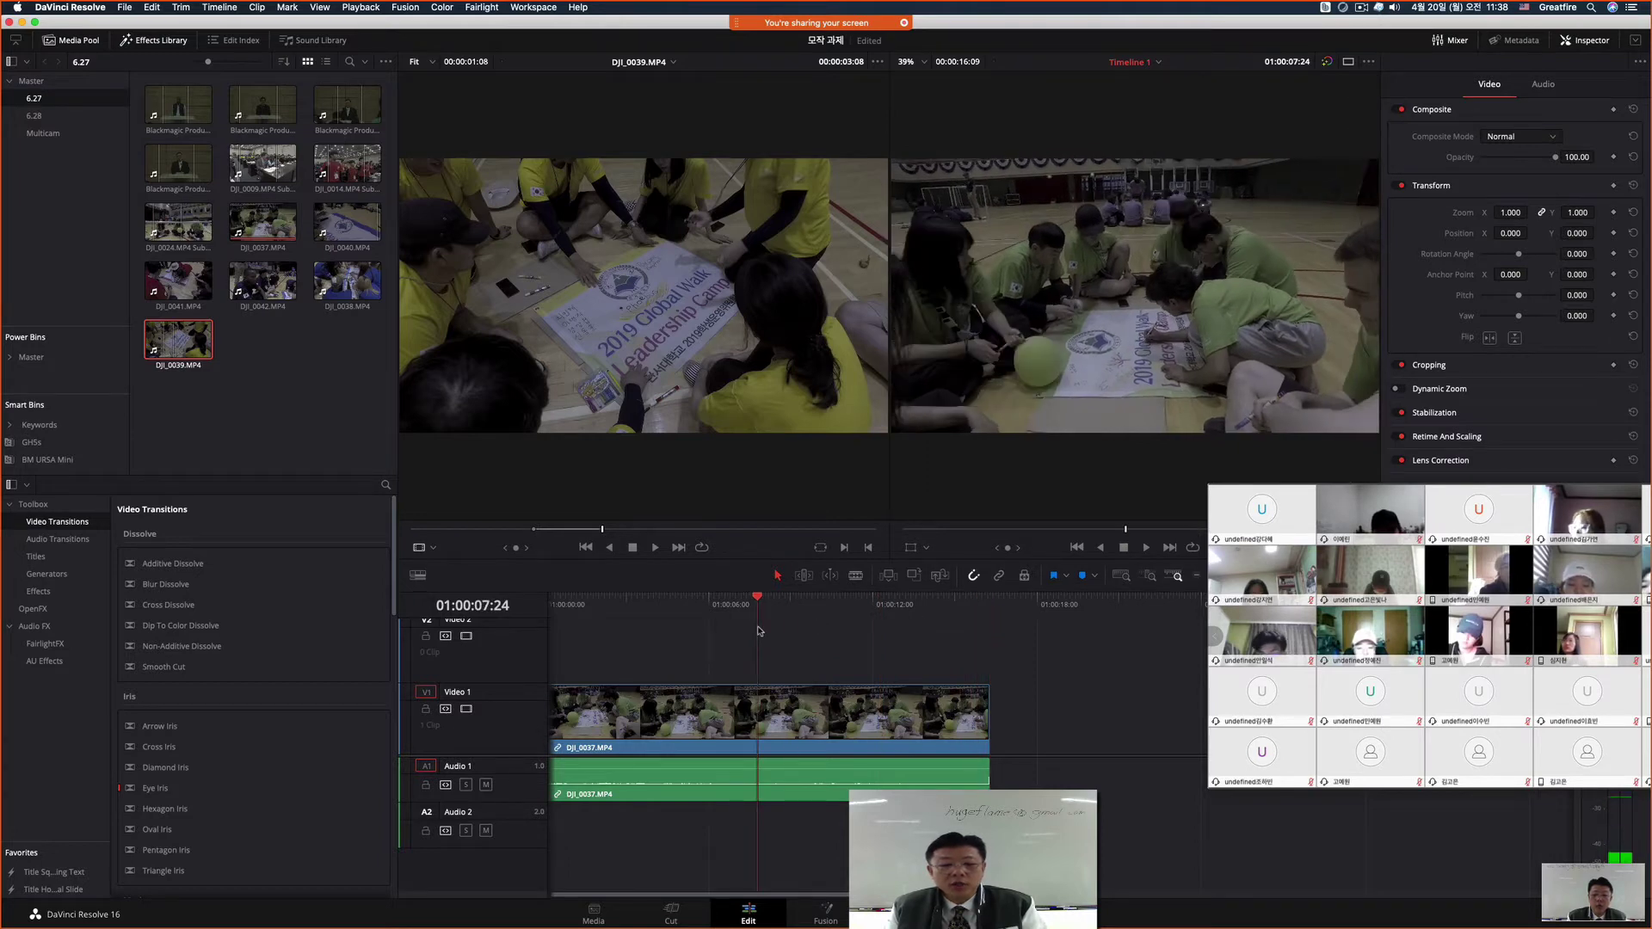
{"action": "left_click", "coordinate": [682, 599]}
{"action": "key", "text": "Home"}
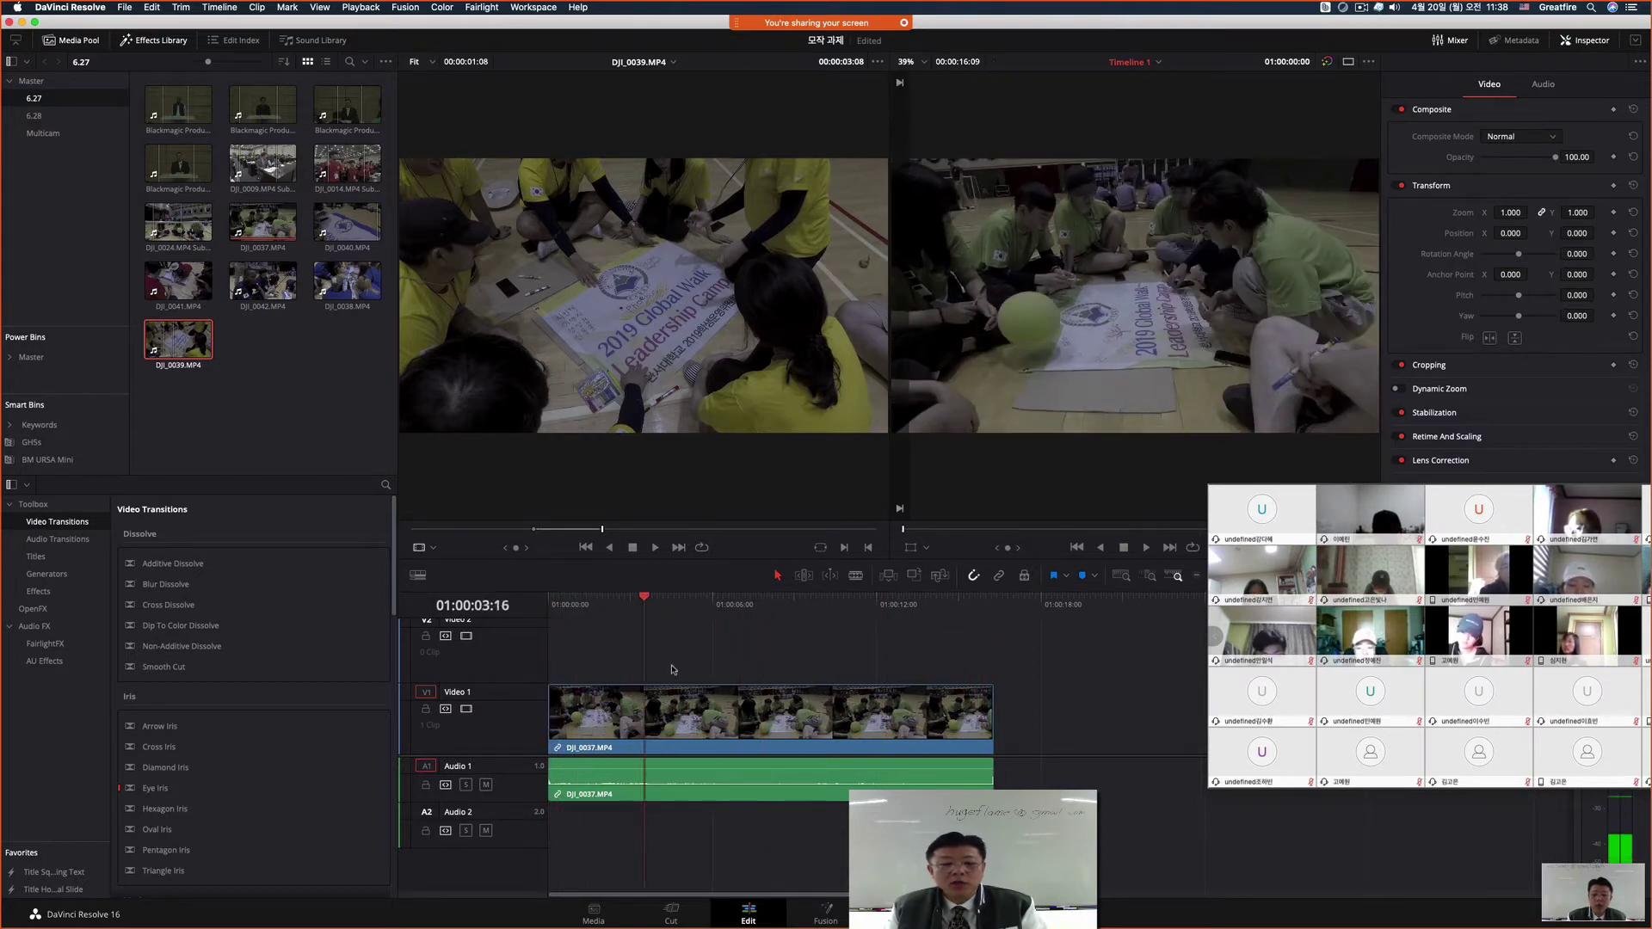
{"action": "left_click", "coordinate": [745, 671]}
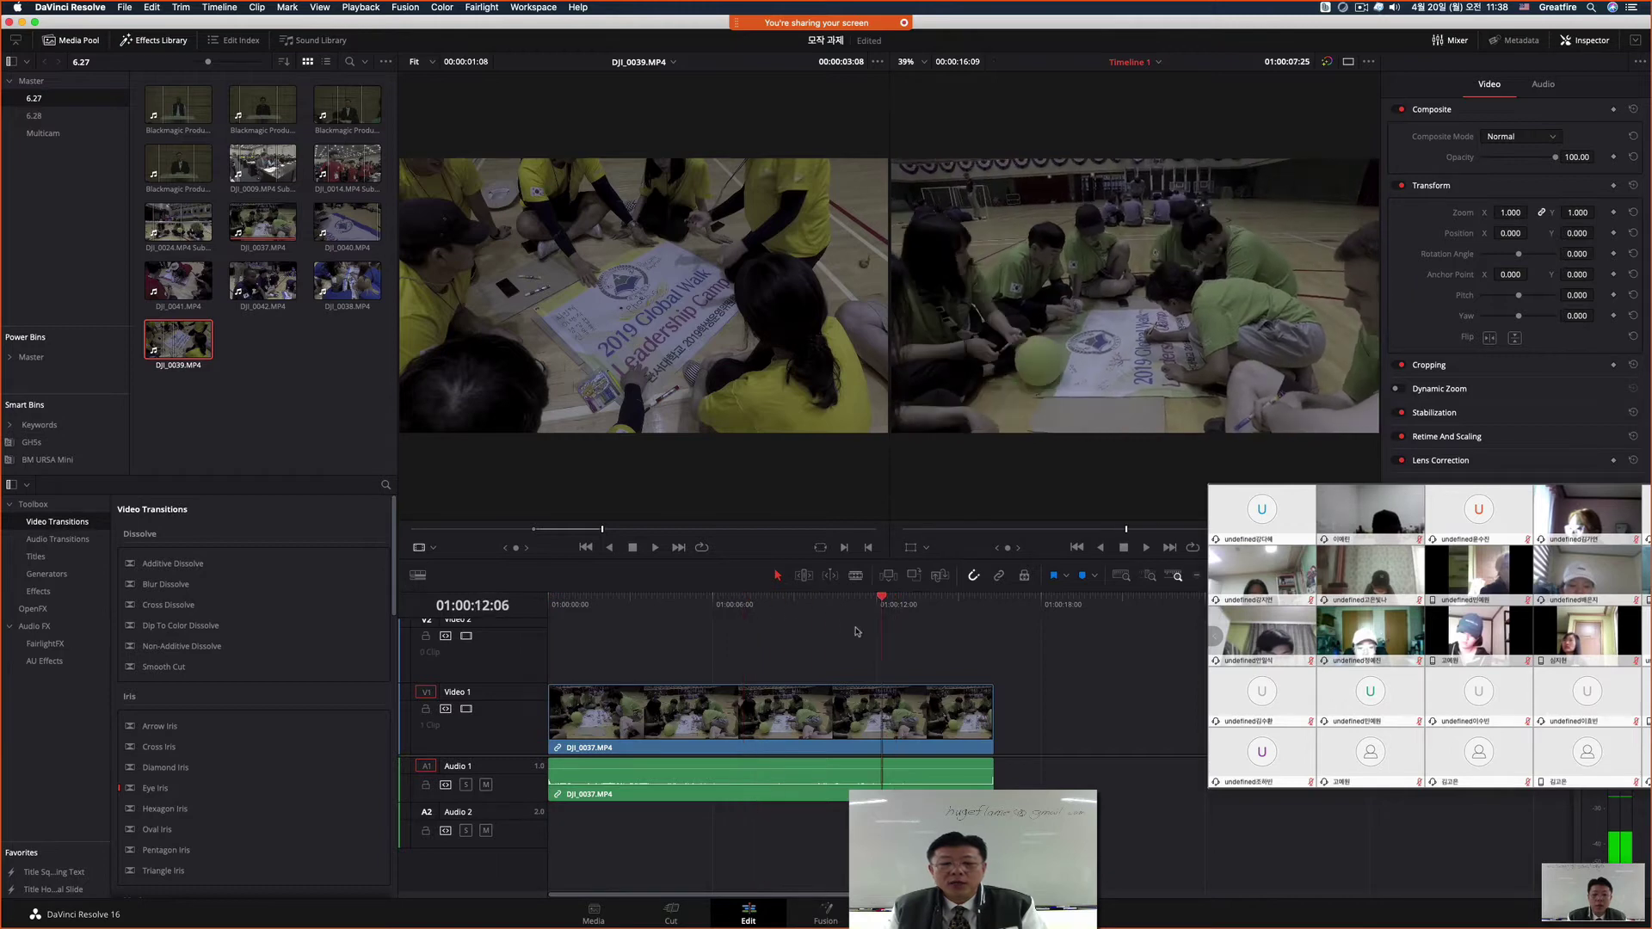
{"action": "left_click", "coordinate": [725, 623]}
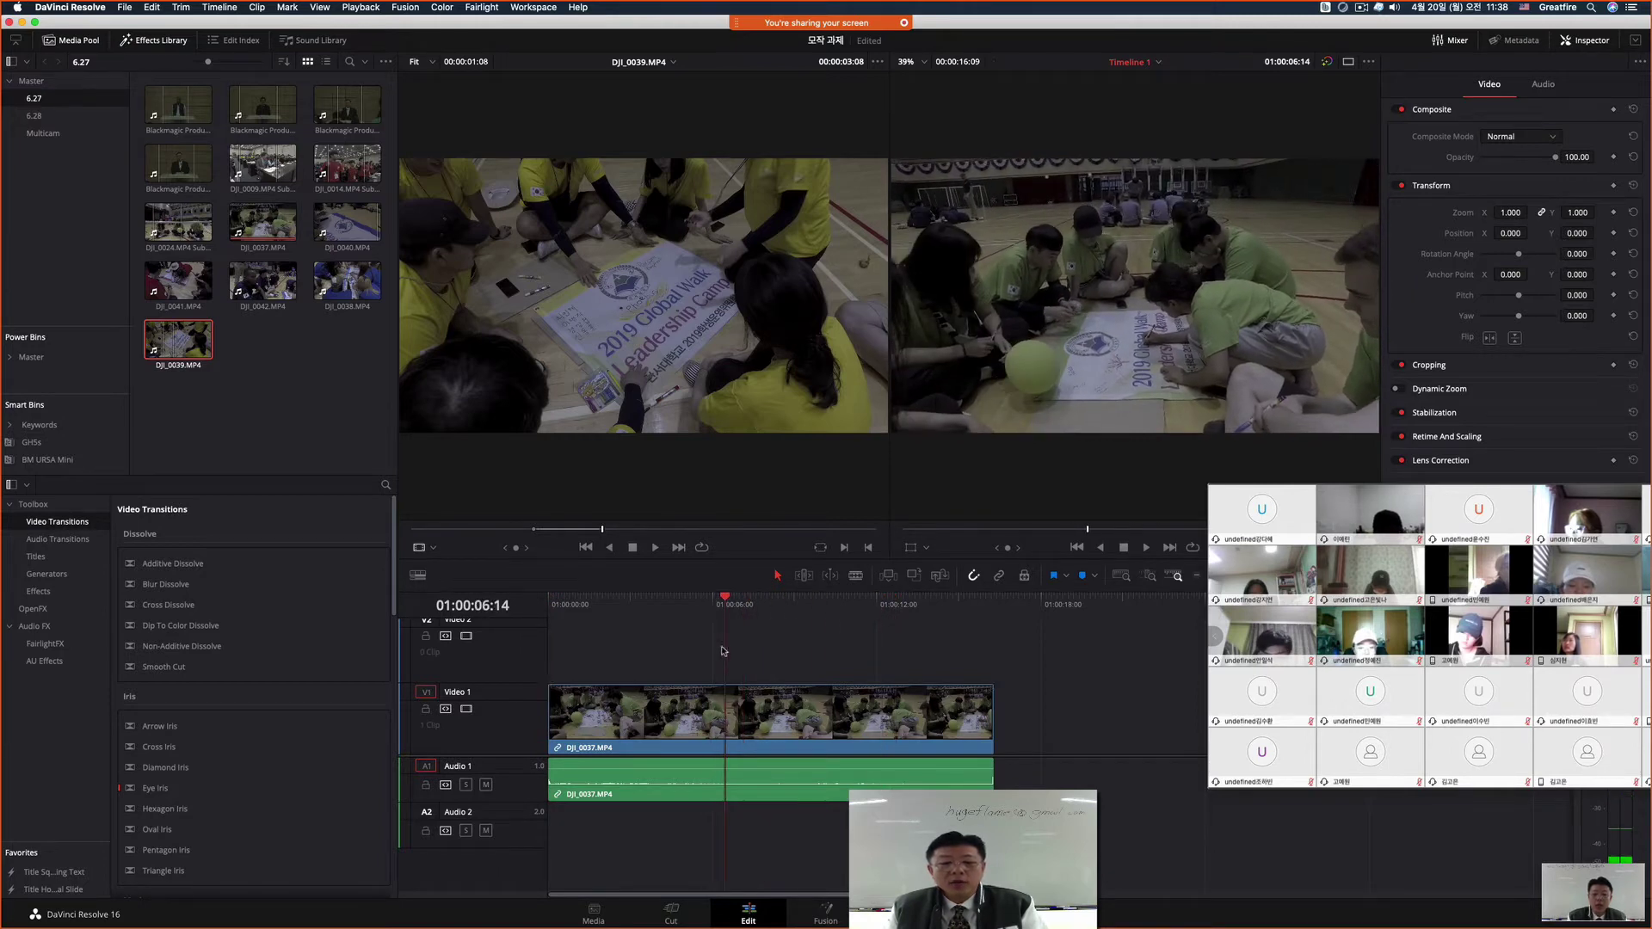
{"action": "key", "text": "space"}
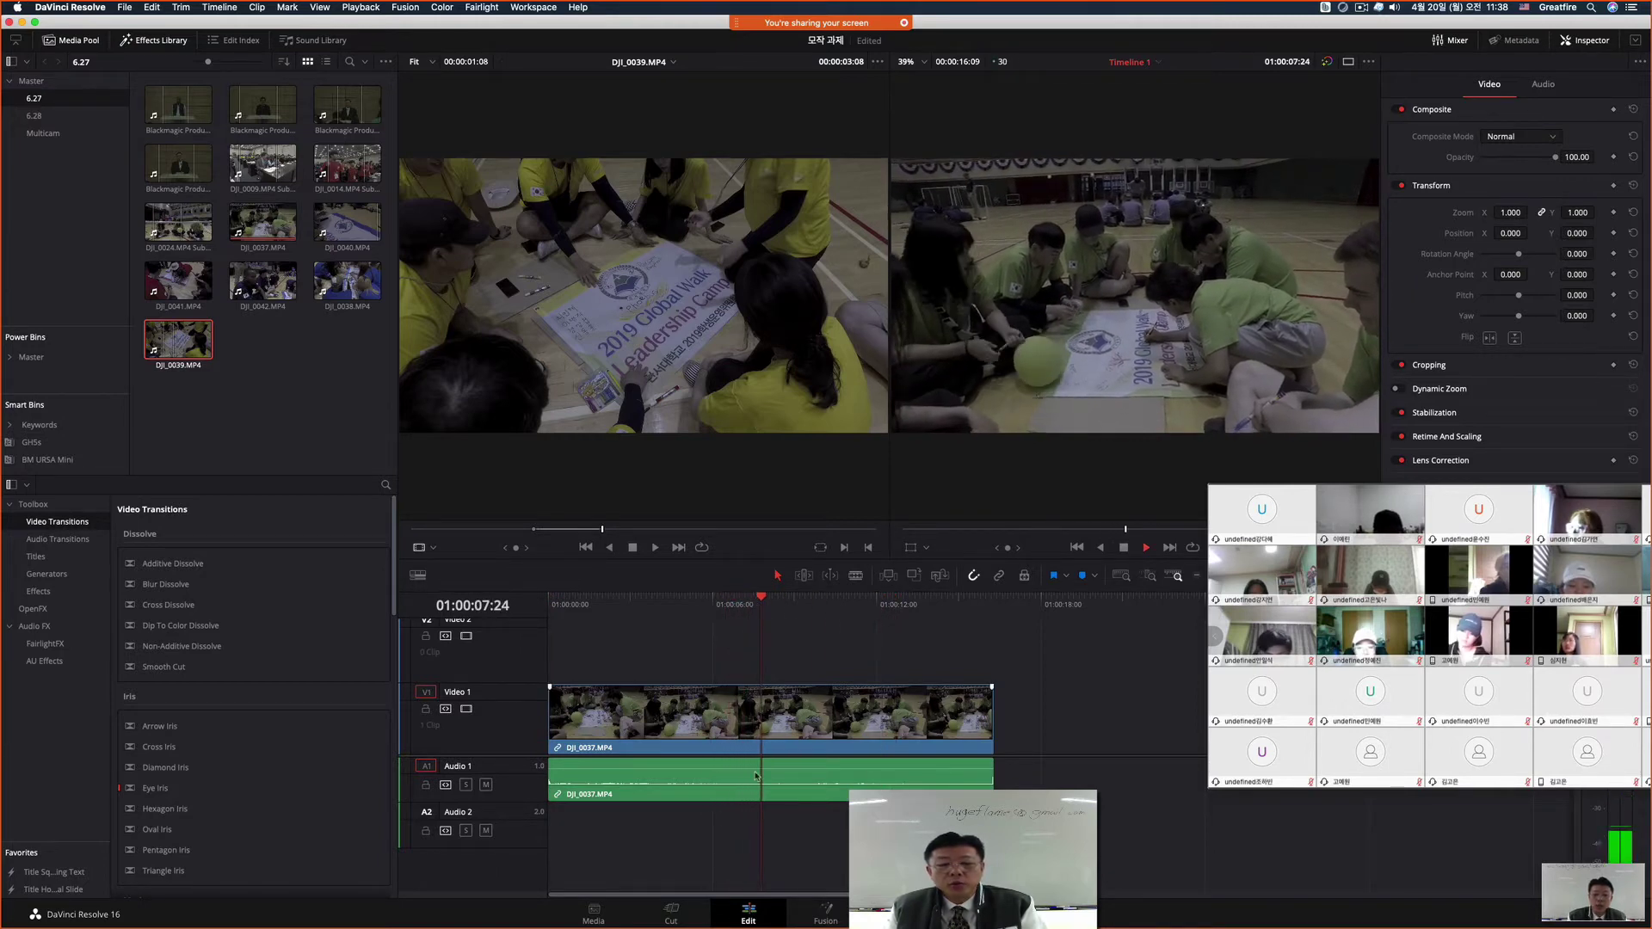
{"action": "key", "text": "space"}
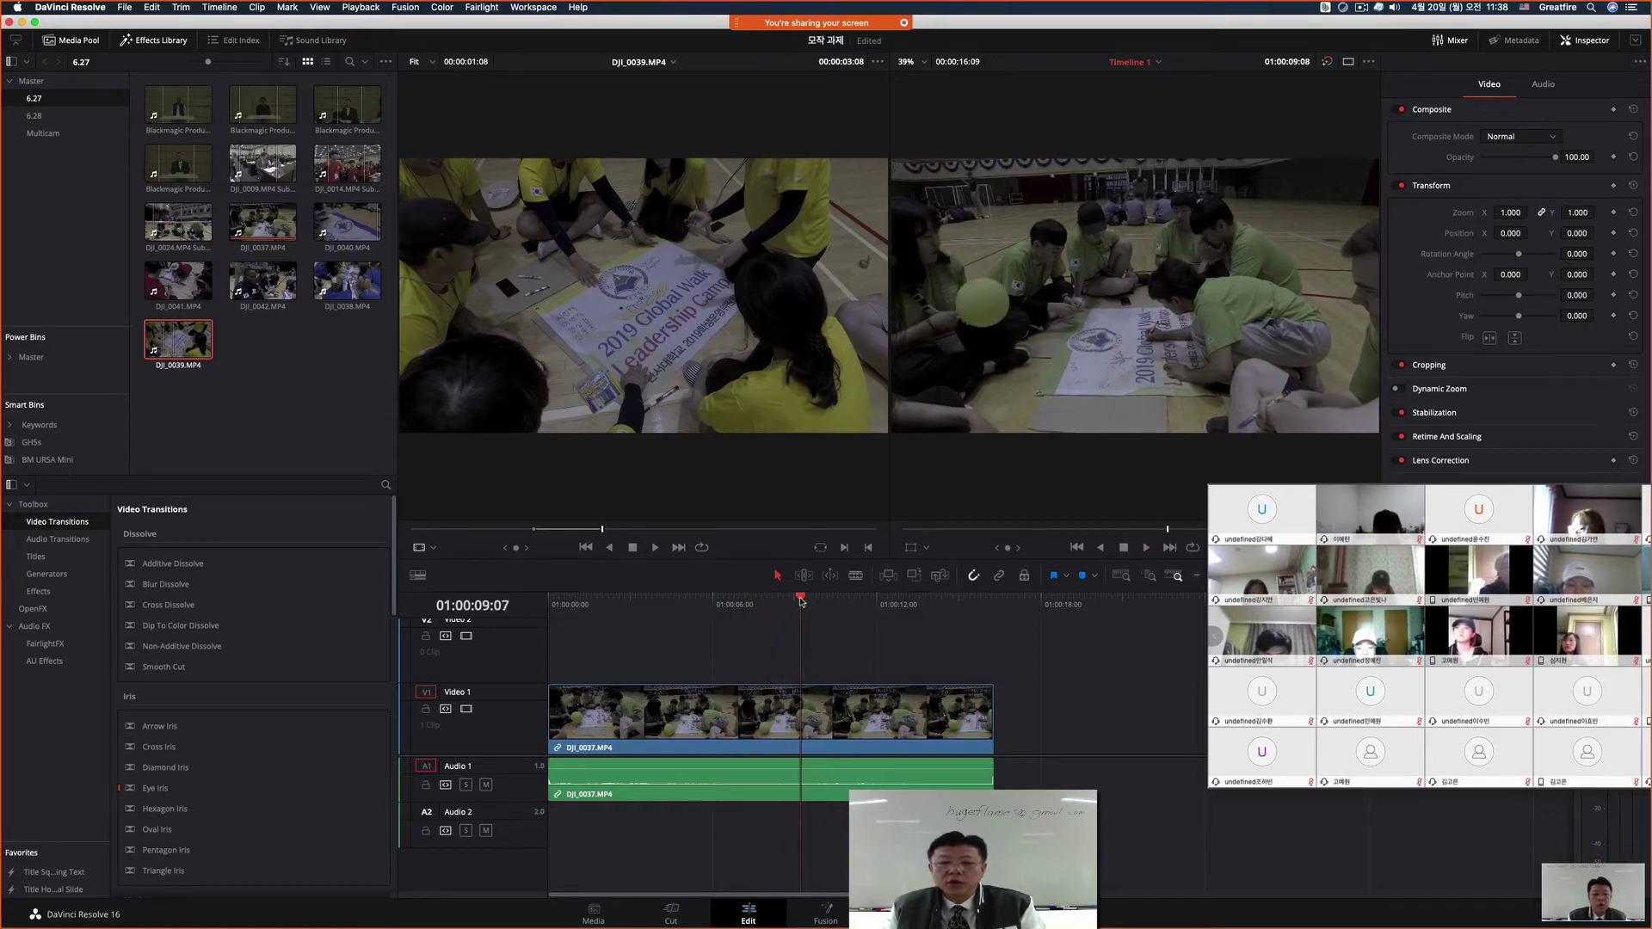
{"action": "left_click", "coordinate": [725, 624]}
{"action": "key", "text": "space"}
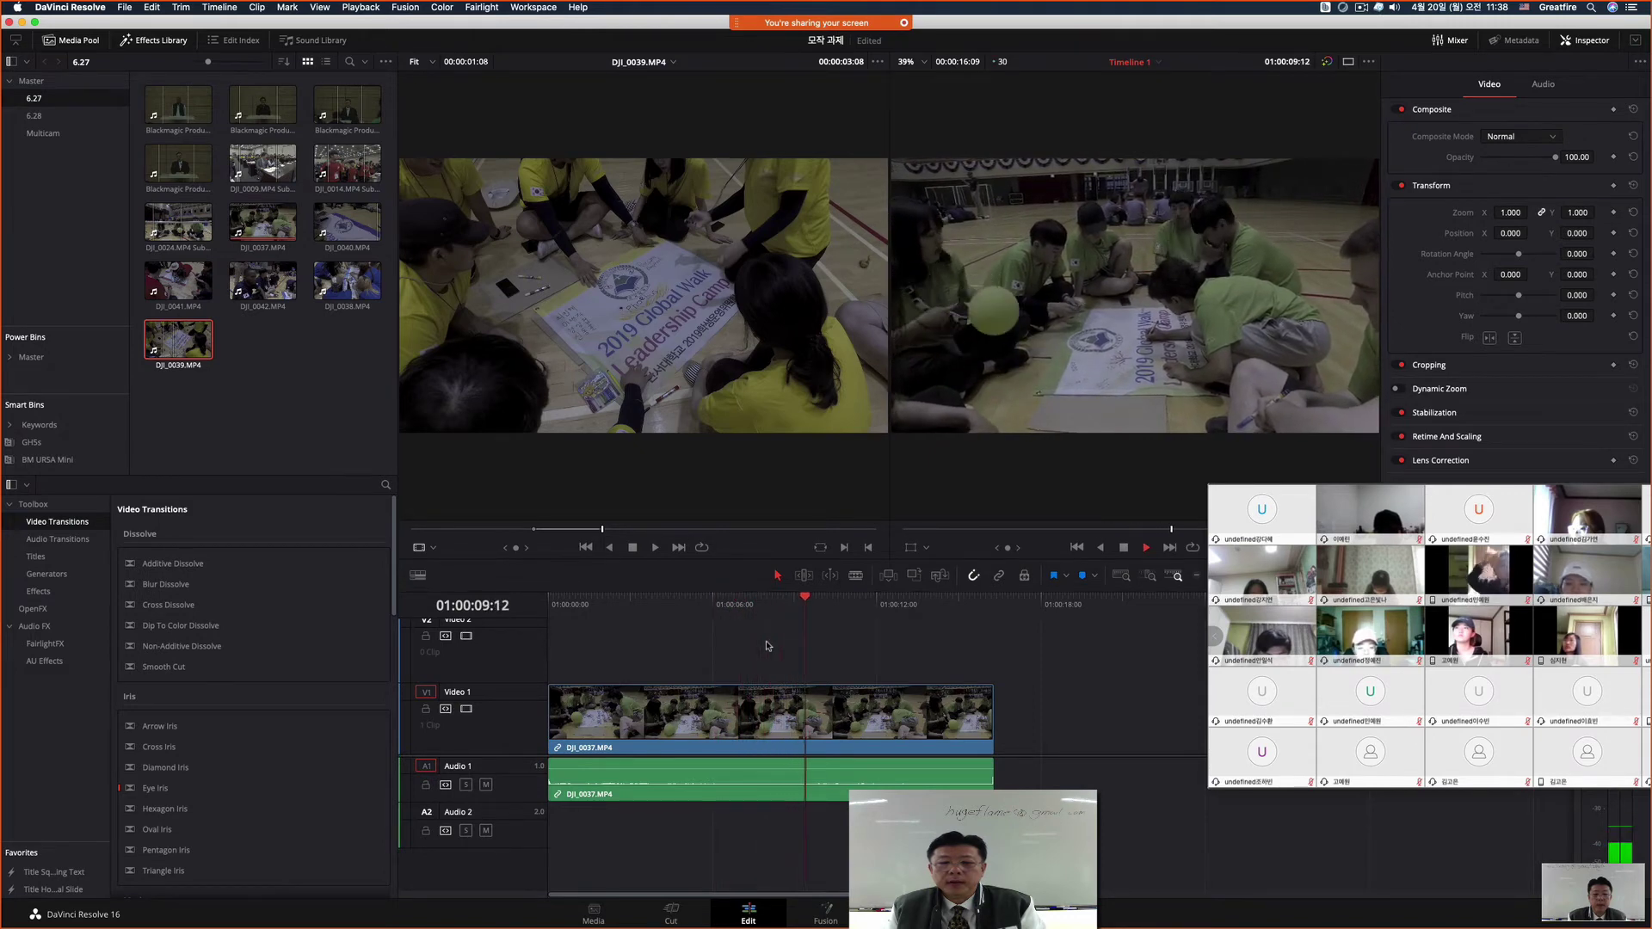
{"action": "key", "text": "space"}
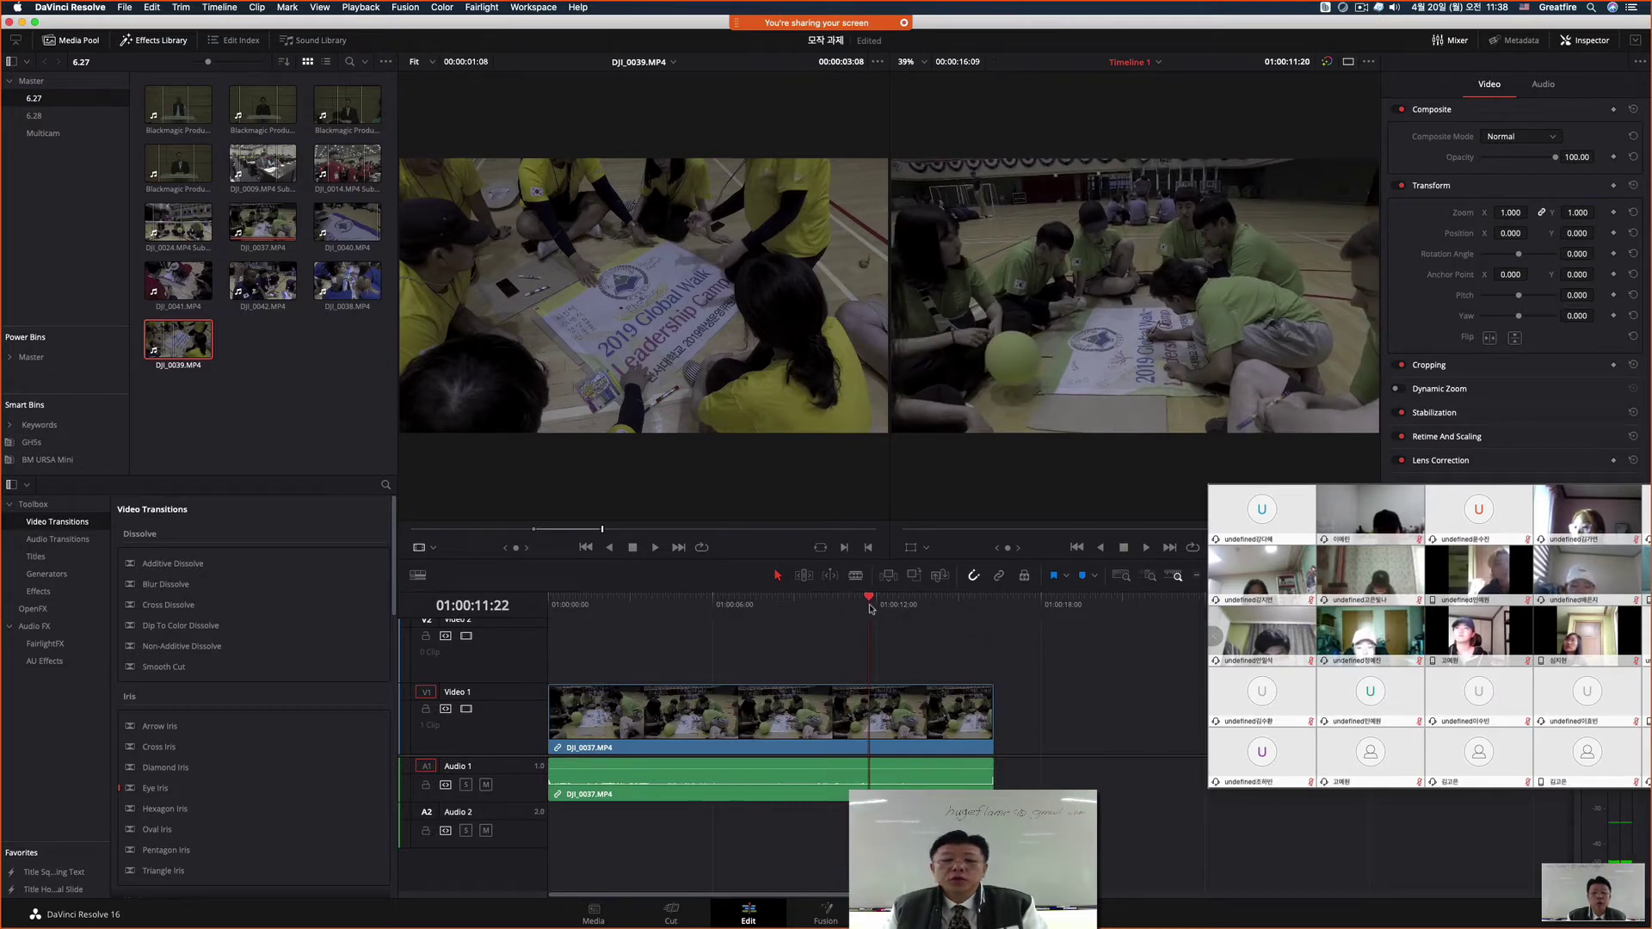
Step: Overwrite the timeline at 01:00:10:19 with the marked range of DJI_0039.MP4, and undo the overwrite
{"action": "left_click_drag", "start_coordinate": [870, 608], "coordinate": [840, 608]}
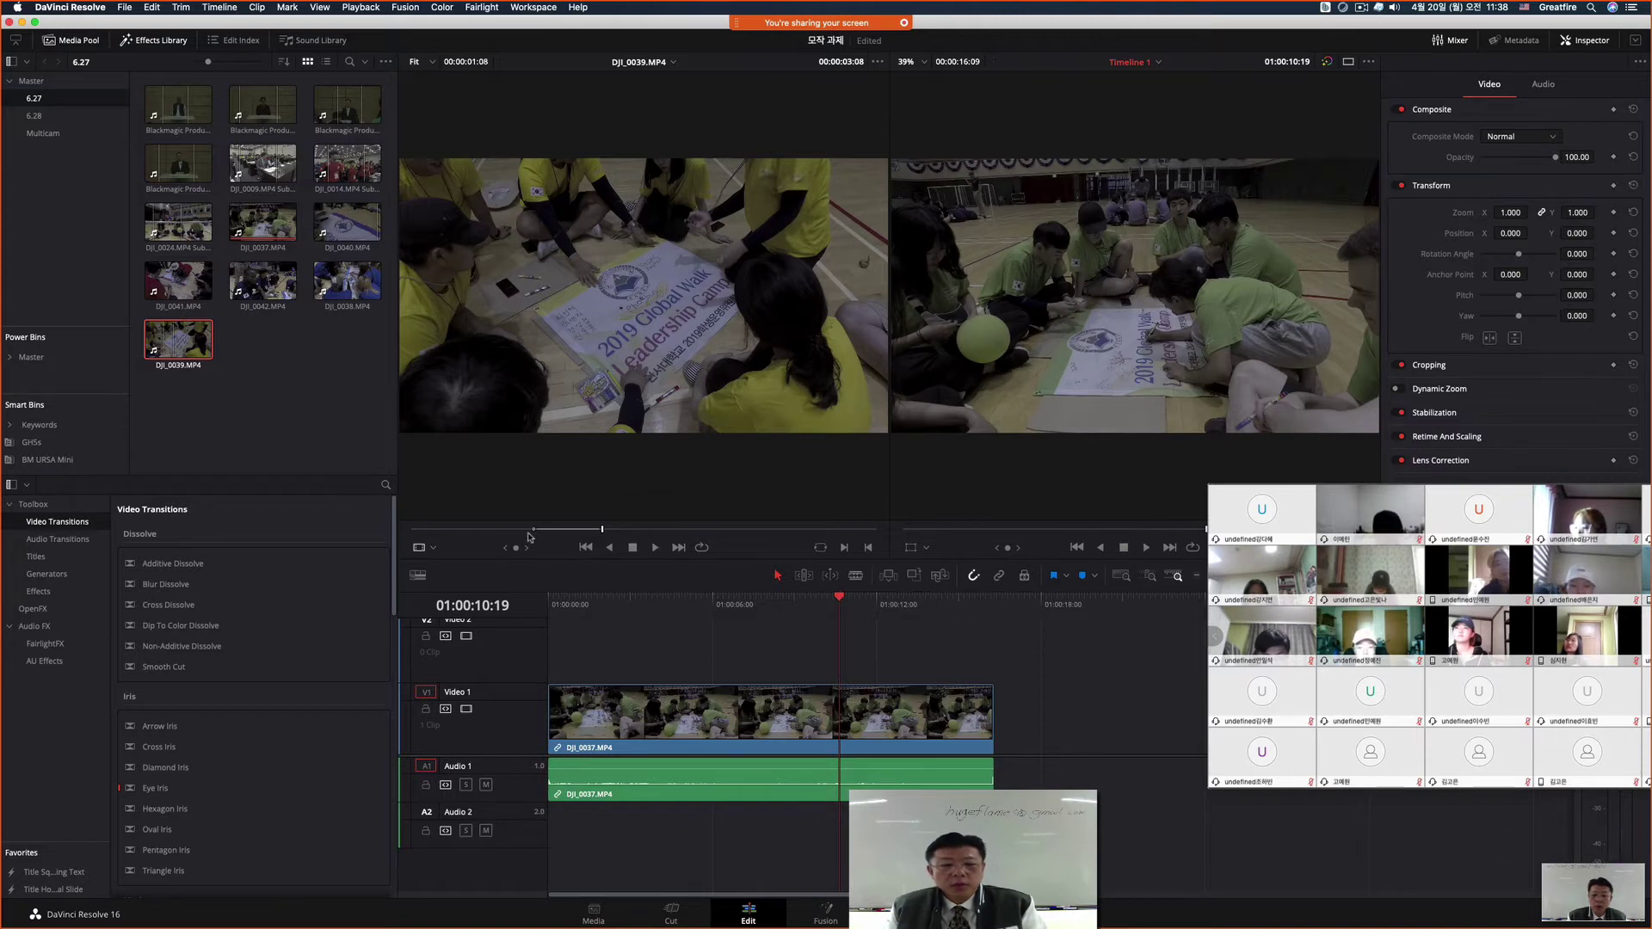
{"action": "mouse_move", "coordinate": [608, 529]}
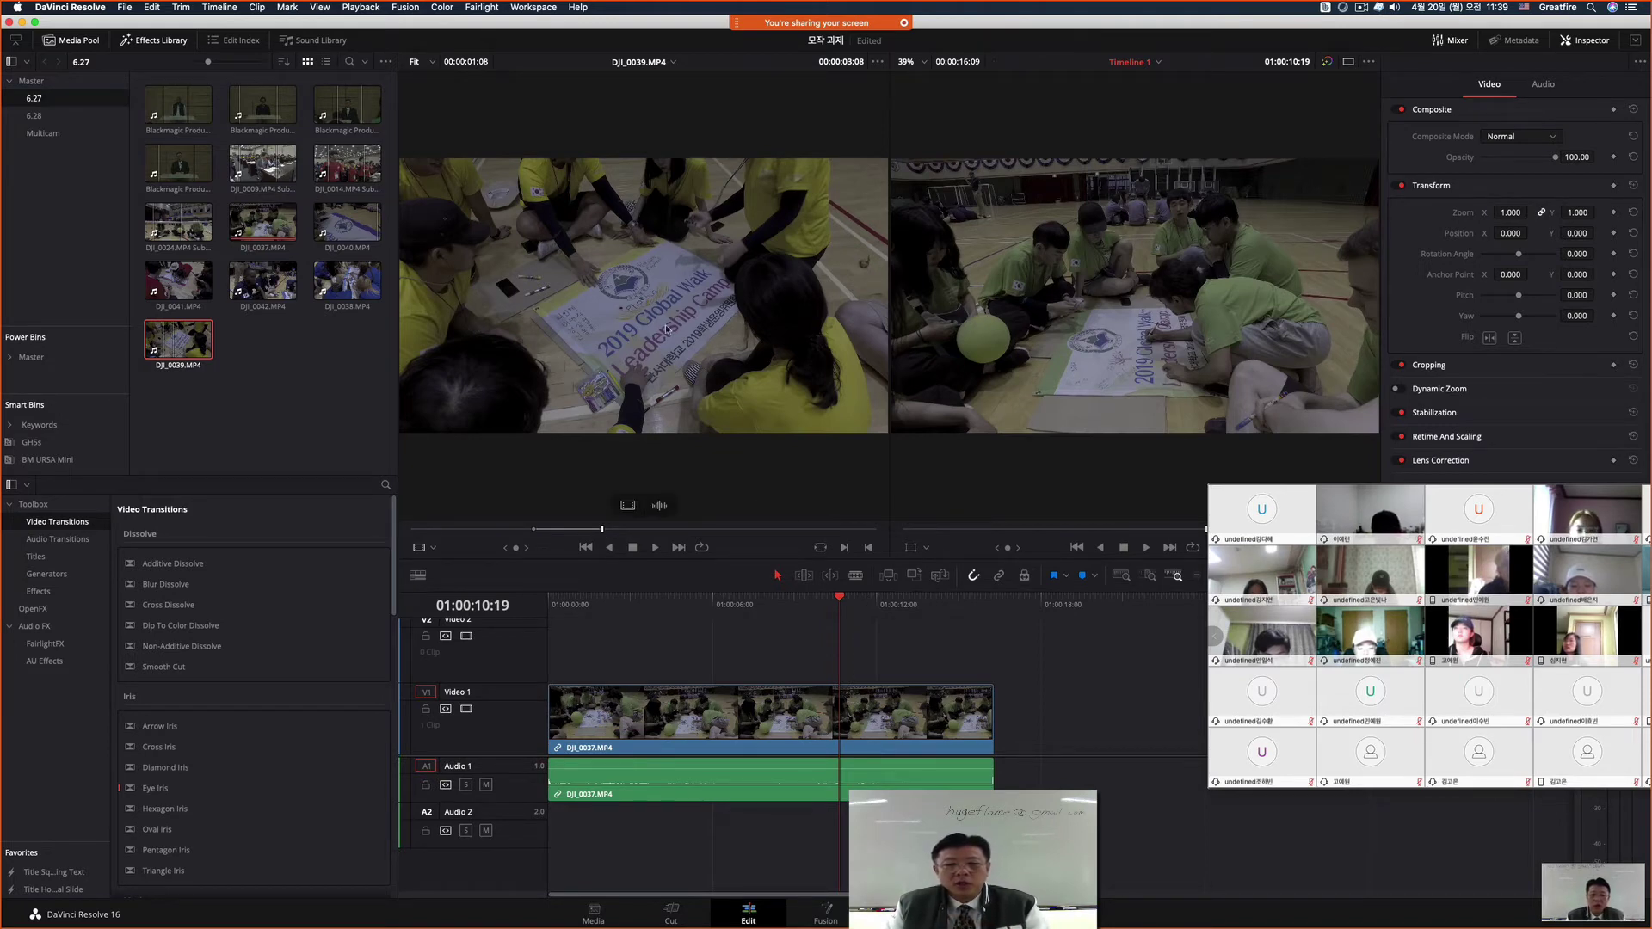
{"action": "left_click_drag", "start_coordinate": [667, 330], "coordinate": [1300, 229]}
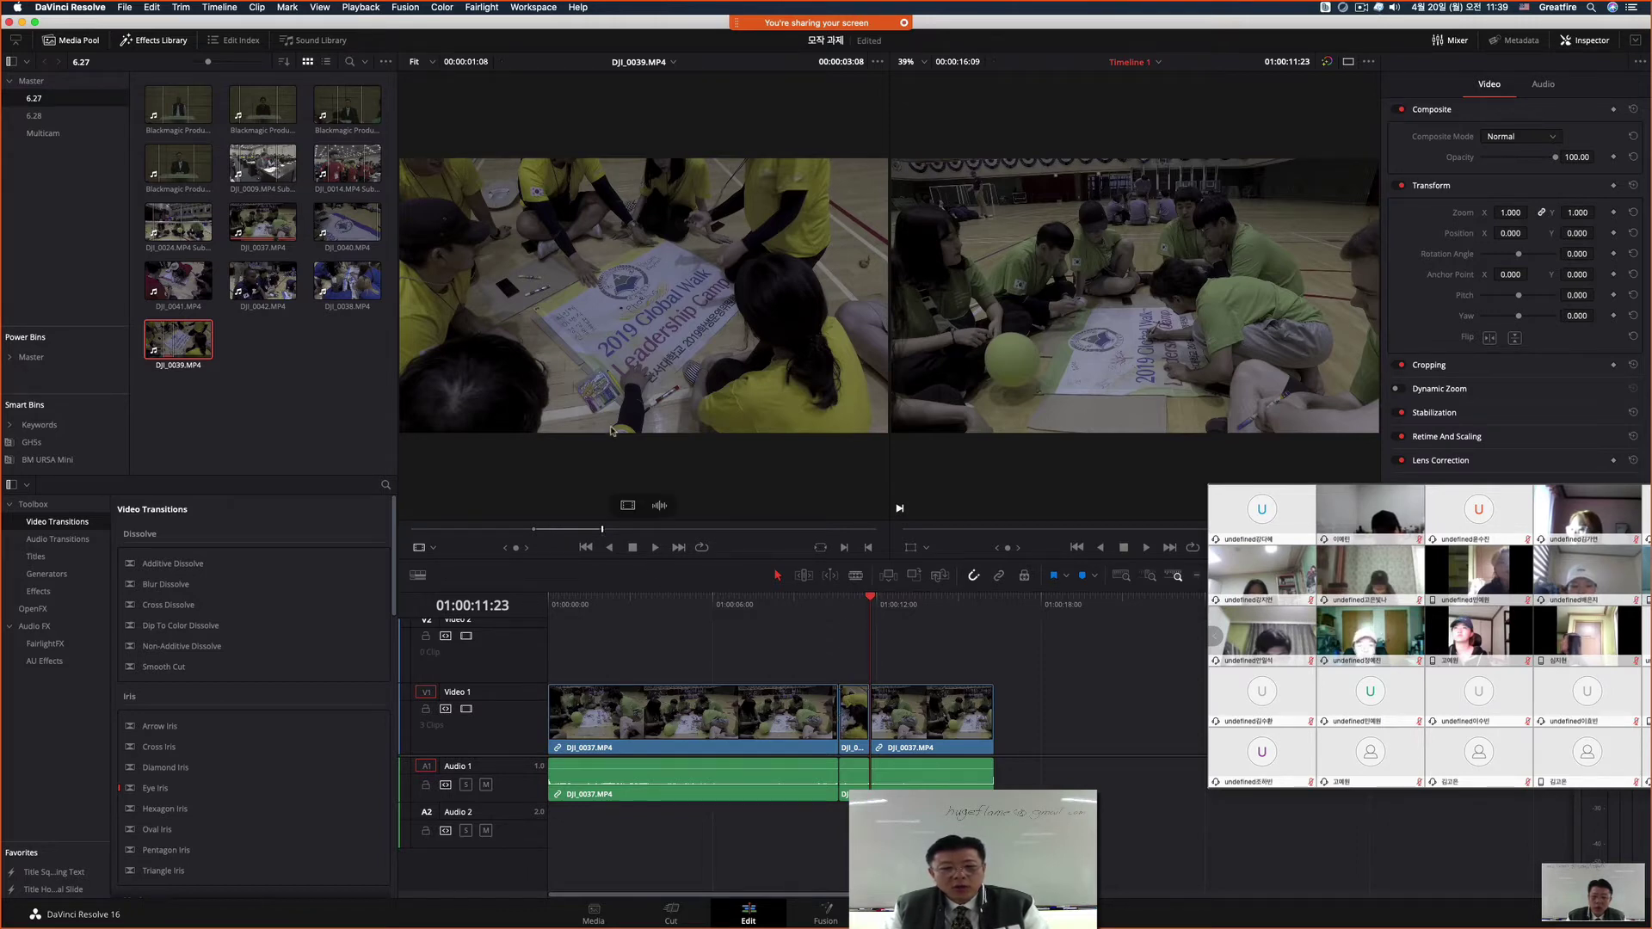
{"action": "left_click", "coordinate": [881, 747]}
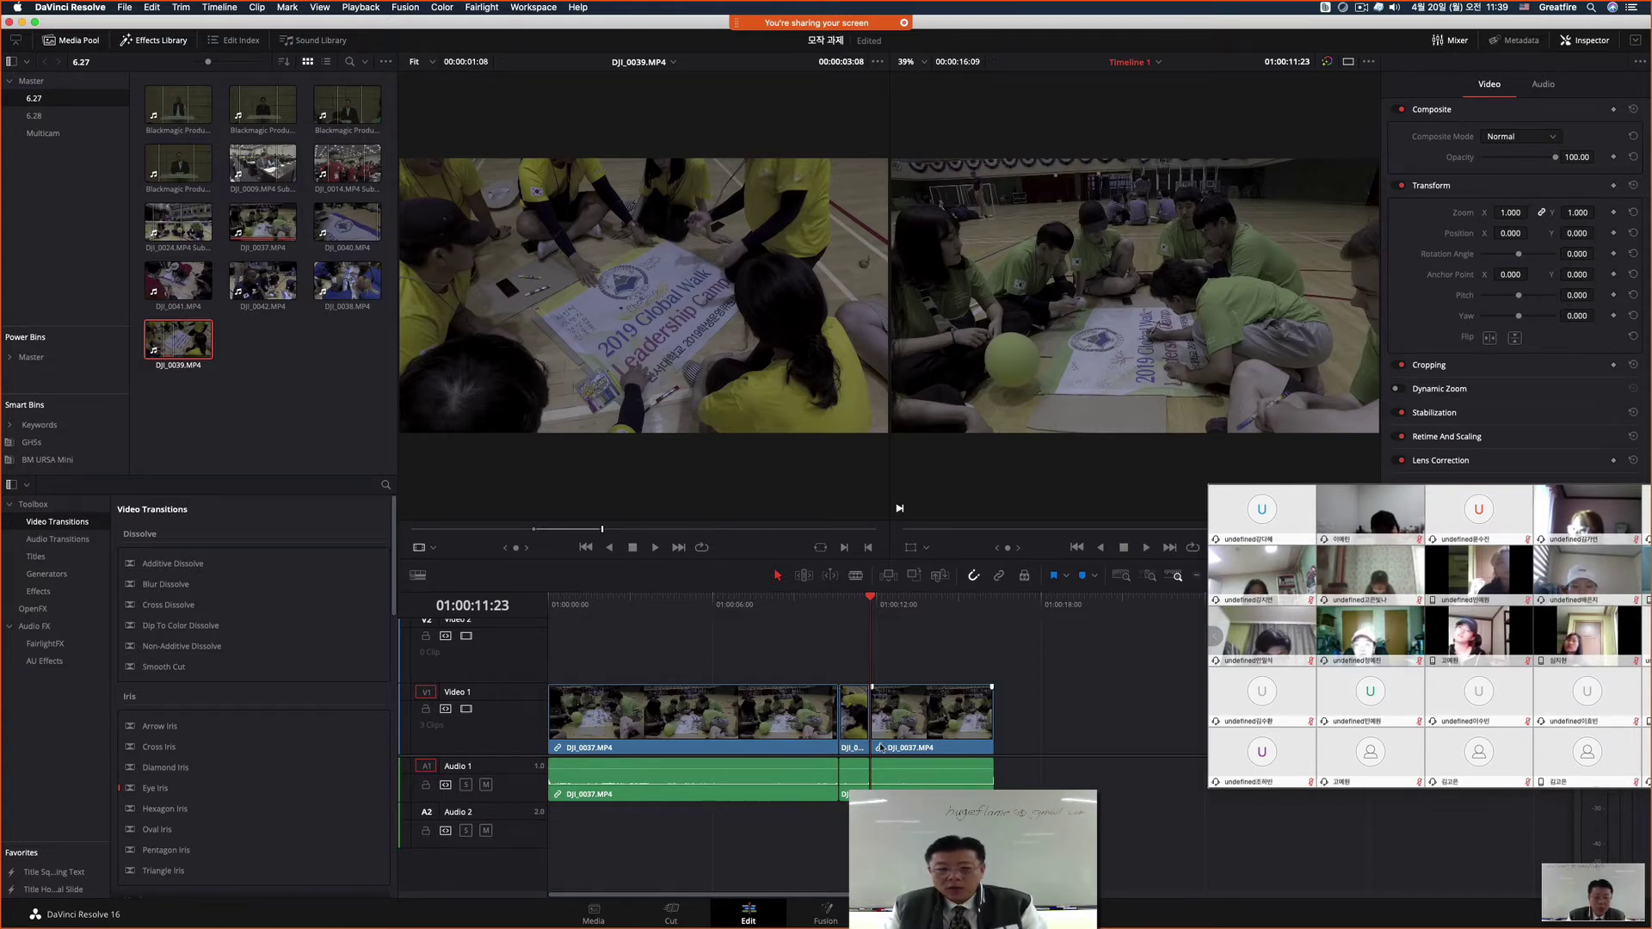
{"action": "key", "text": "super+z"}
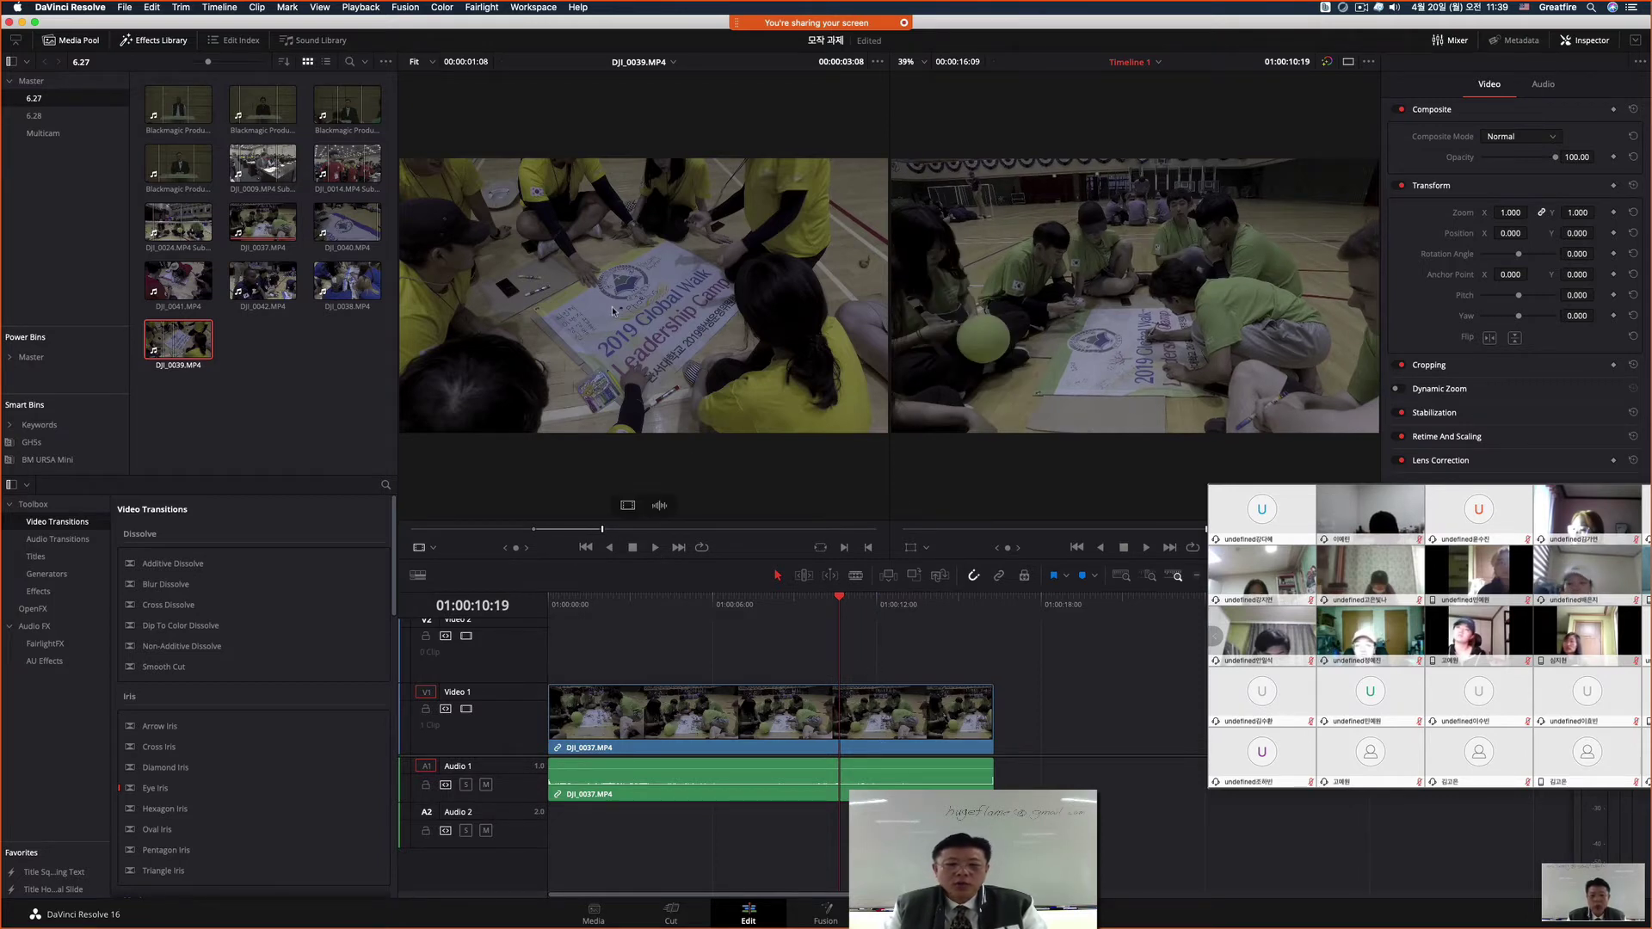
Step: Insert the marked range of DJI_0039.MP4 at 01:00:10:19 on the timeline, and undo the insert
{"action": "left_click", "coordinate": [853, 751]}
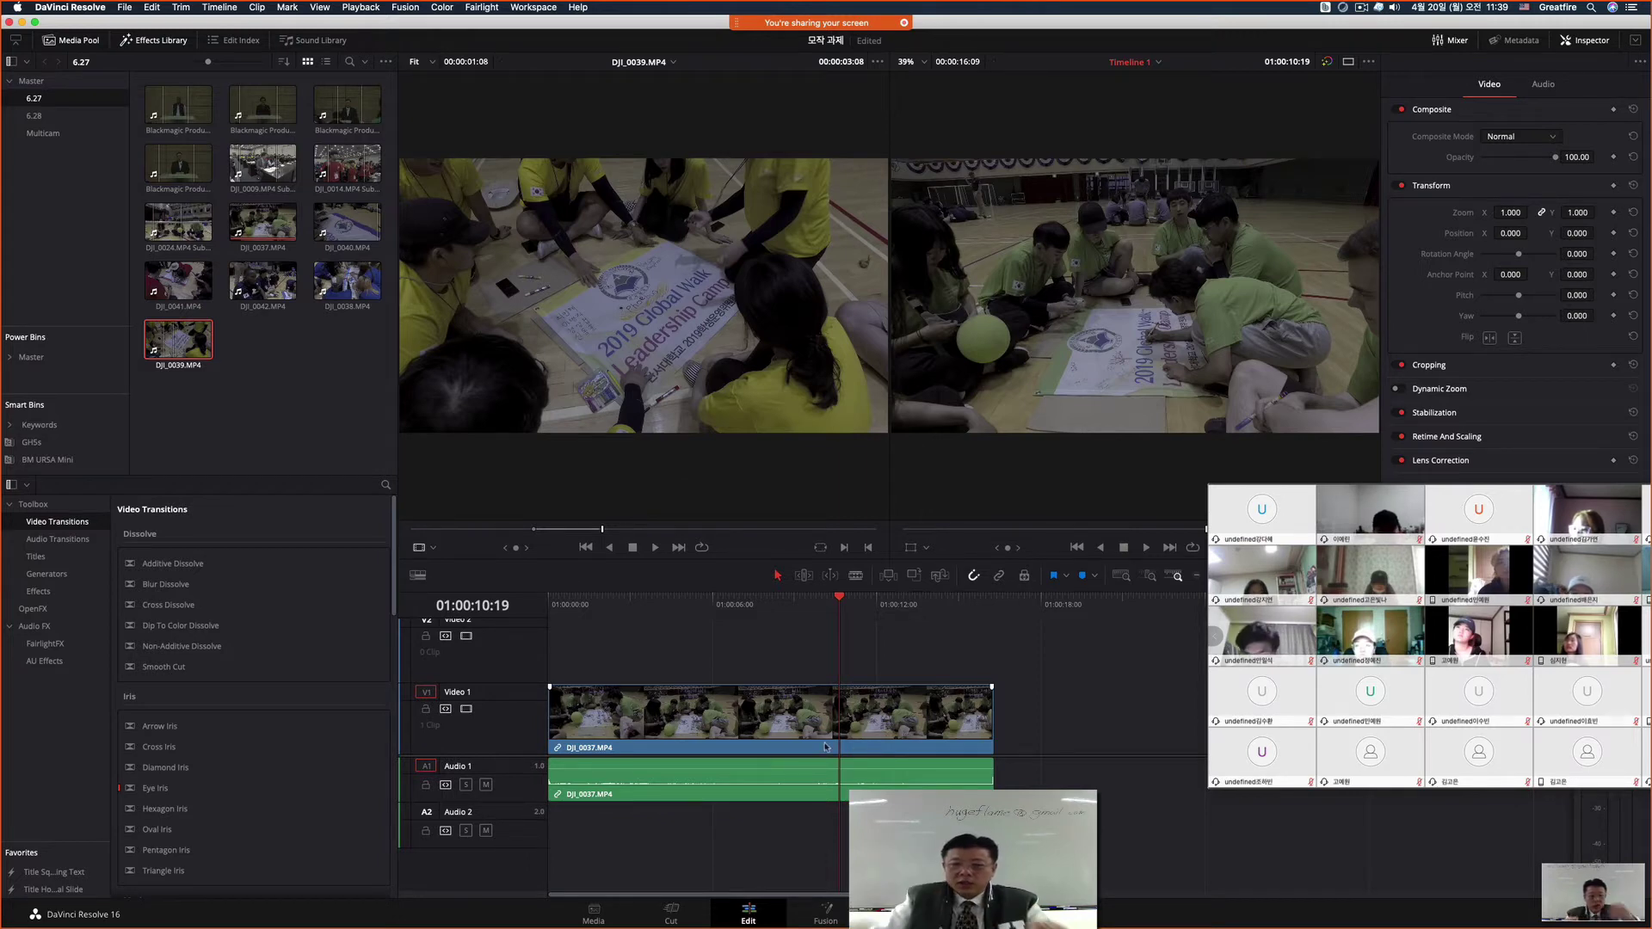
{"action": "left_click_drag", "start_coordinate": [834, 301], "coordinate": [1303, 187]}
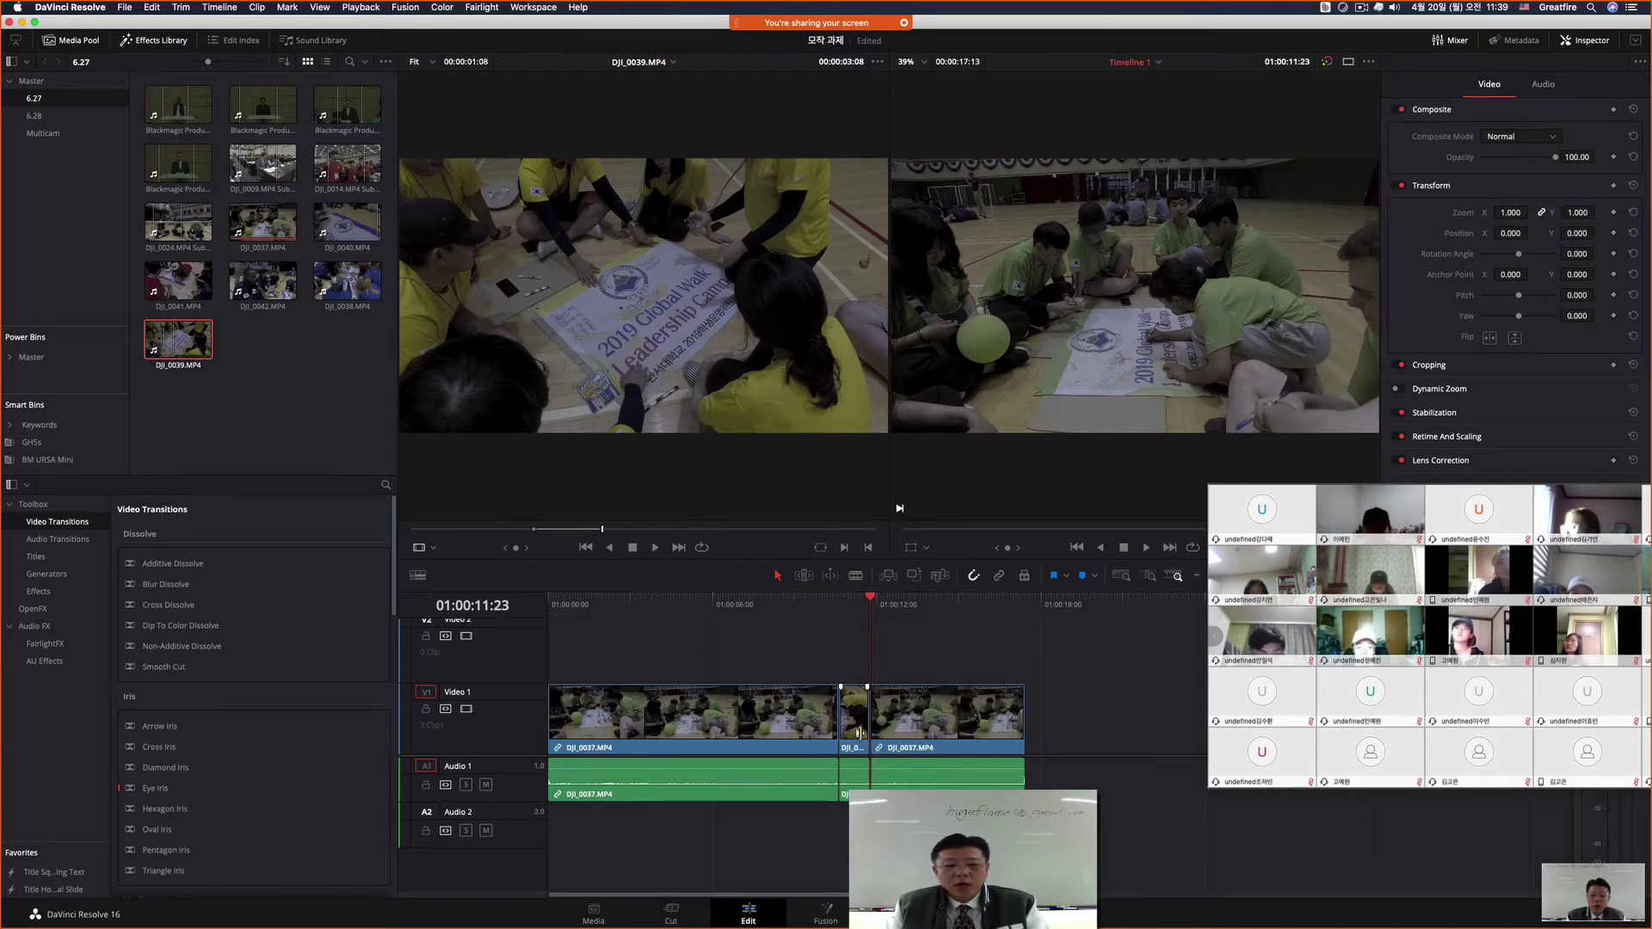
{"action": "left_click", "coordinate": [955, 747]}
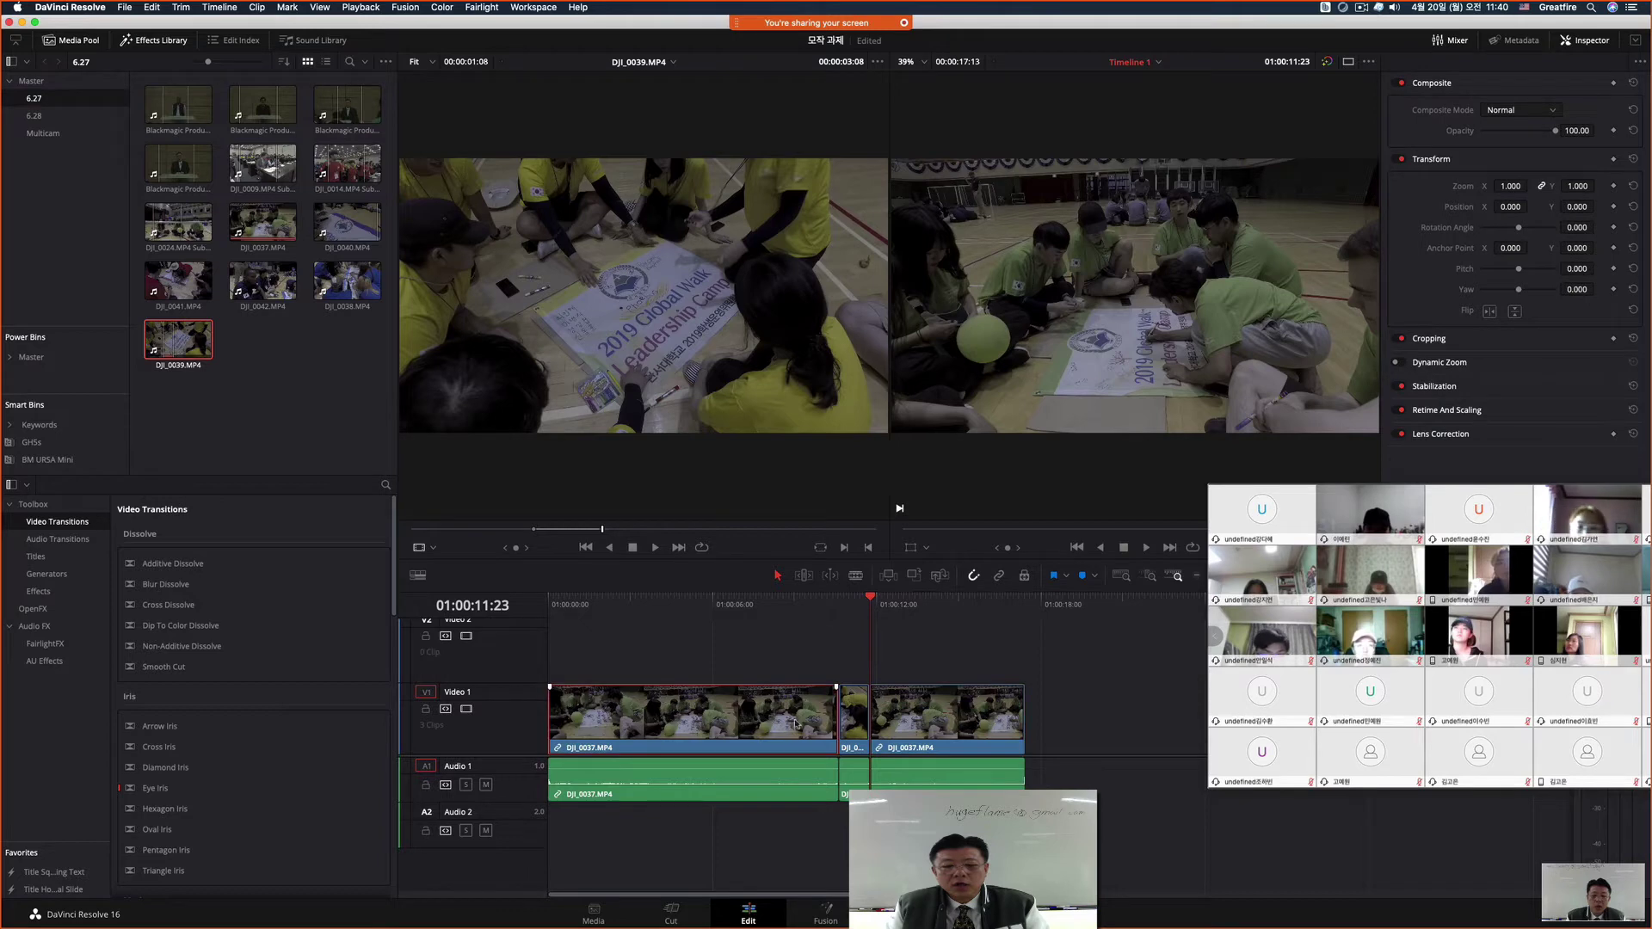
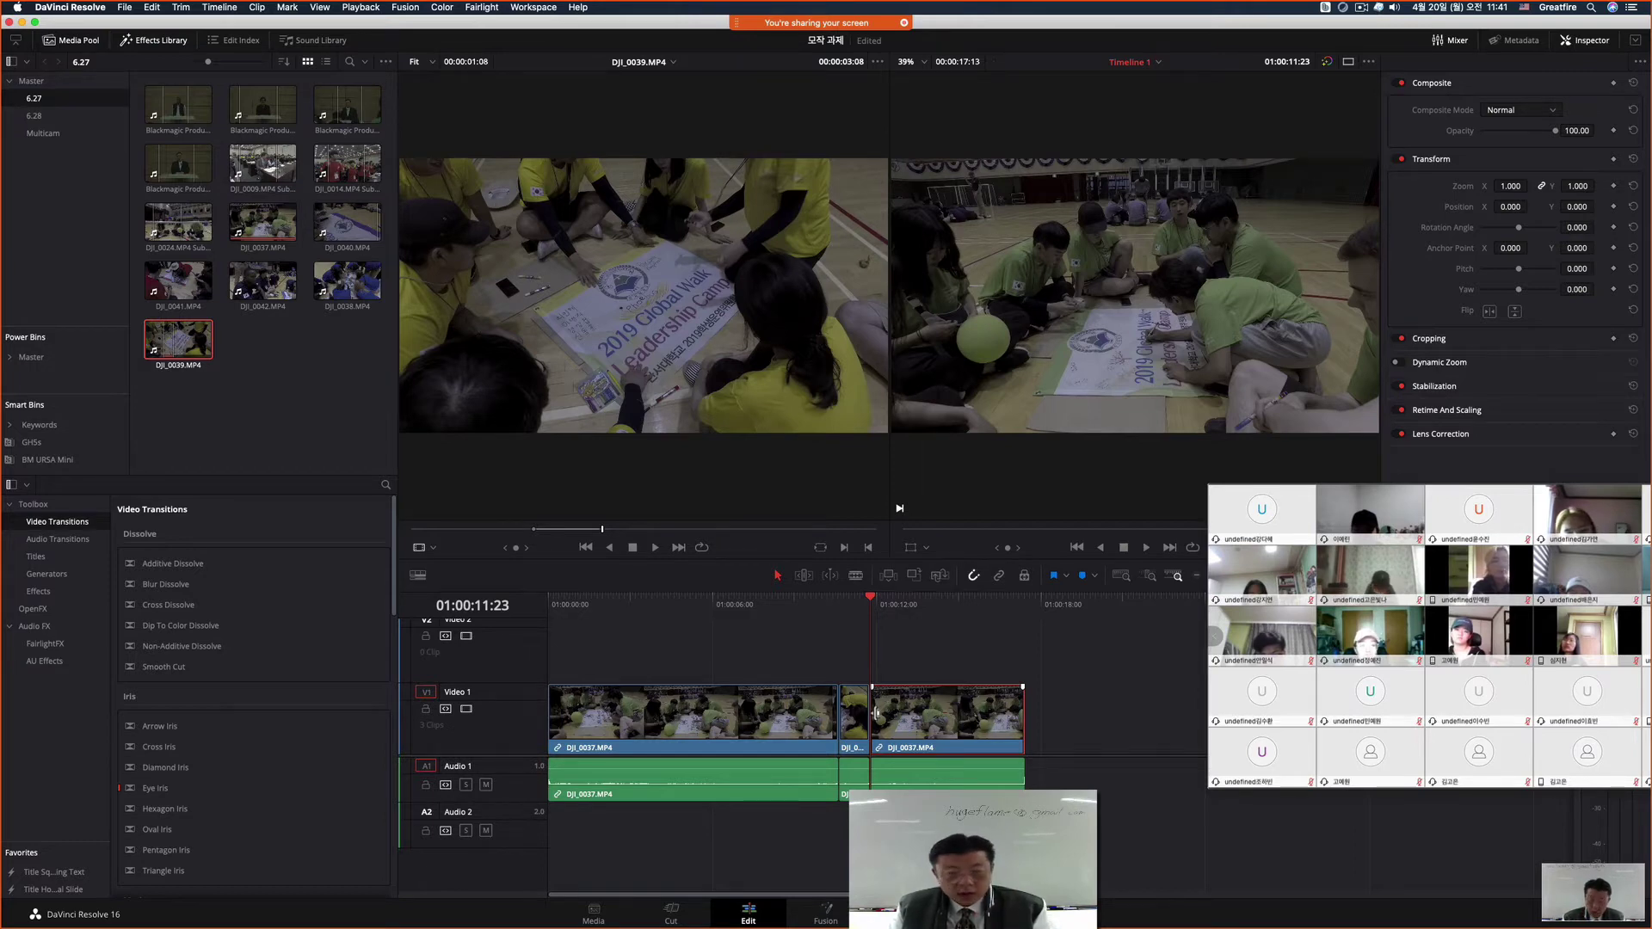
{"action": "key", "text": "super+z"}
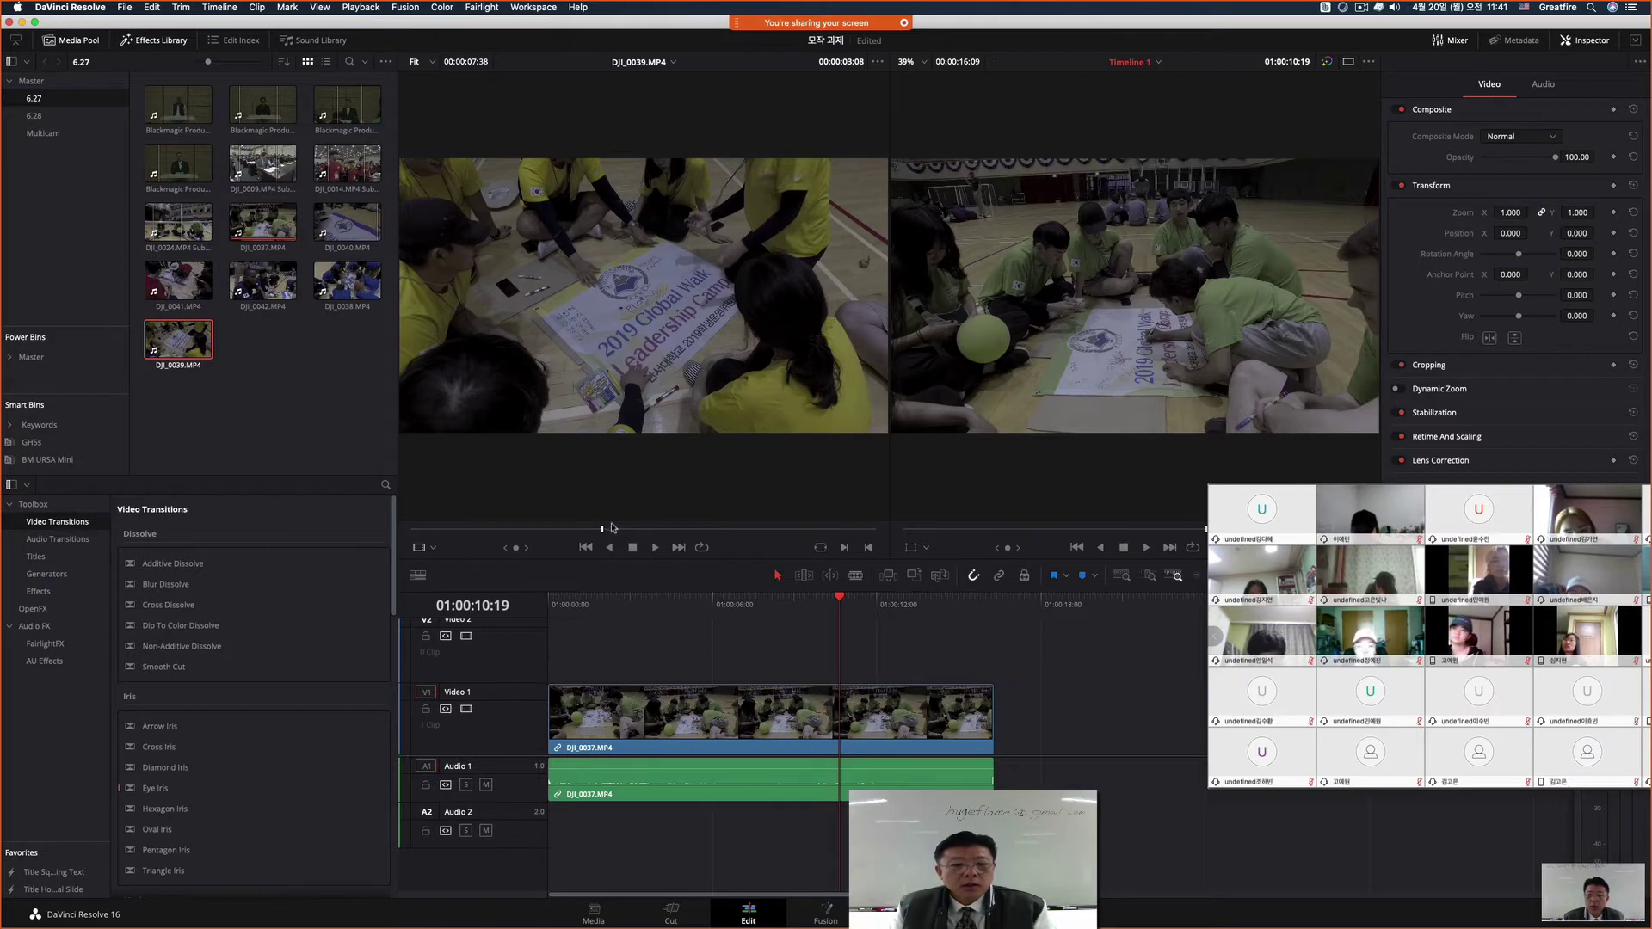
{"action": "mouse_move", "coordinate": [639, 502]}
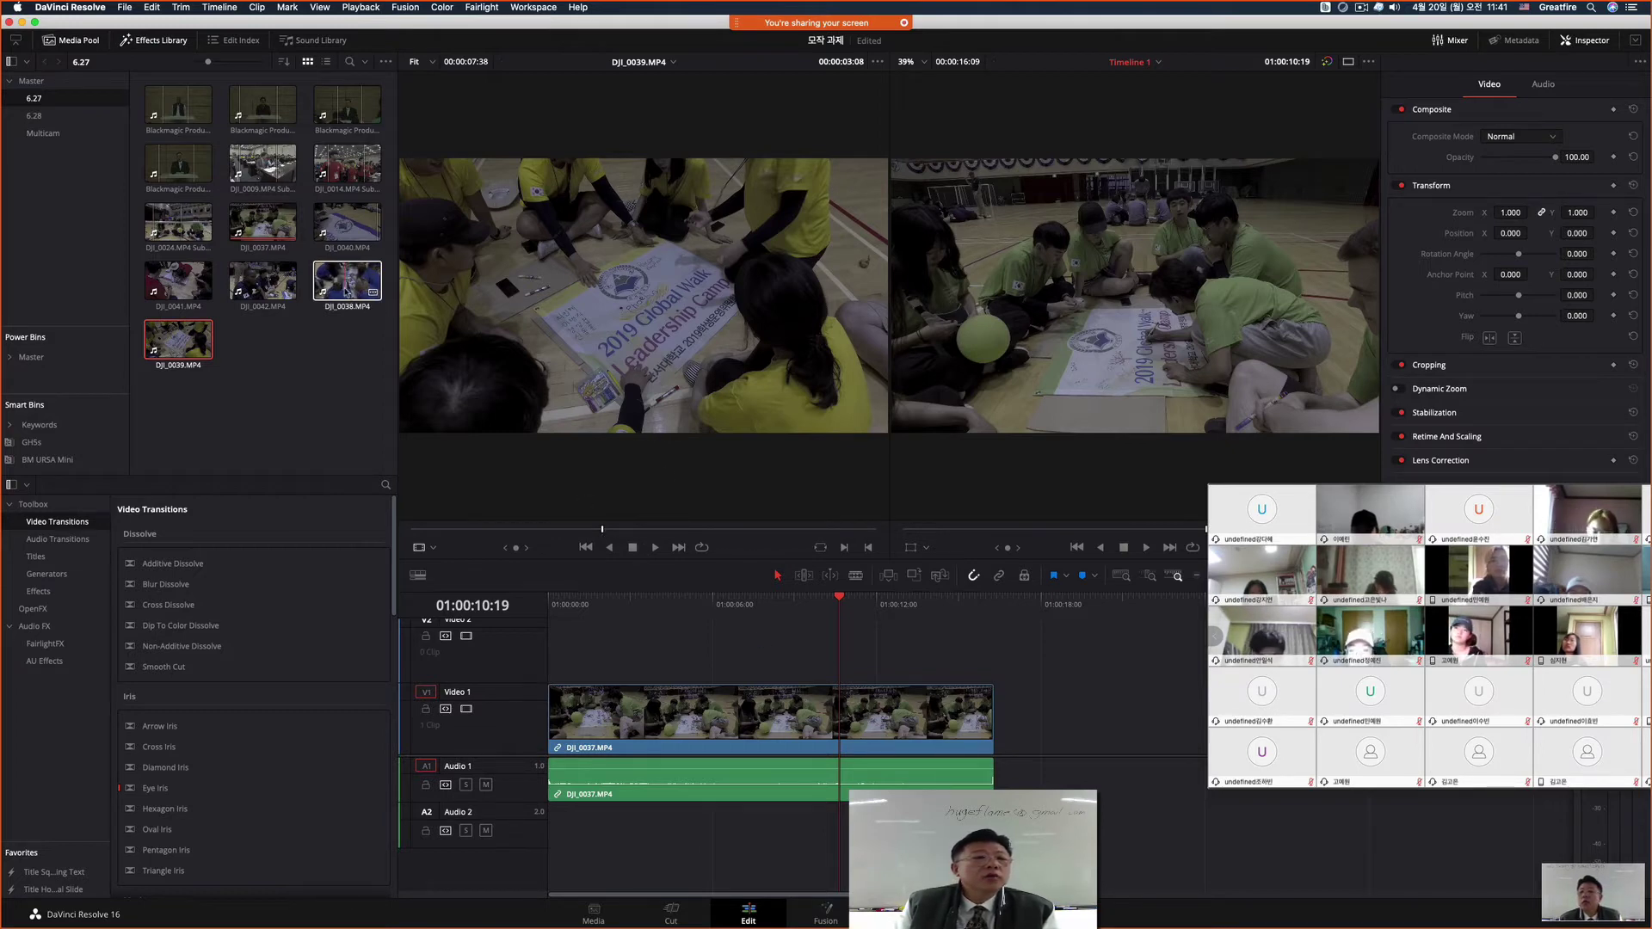
Step: Load DJI_0038.MP4 in the source viewer, play through it and mark only its out point at 00:00:07:38
{"action": "double_click", "coordinate": [348, 290]}
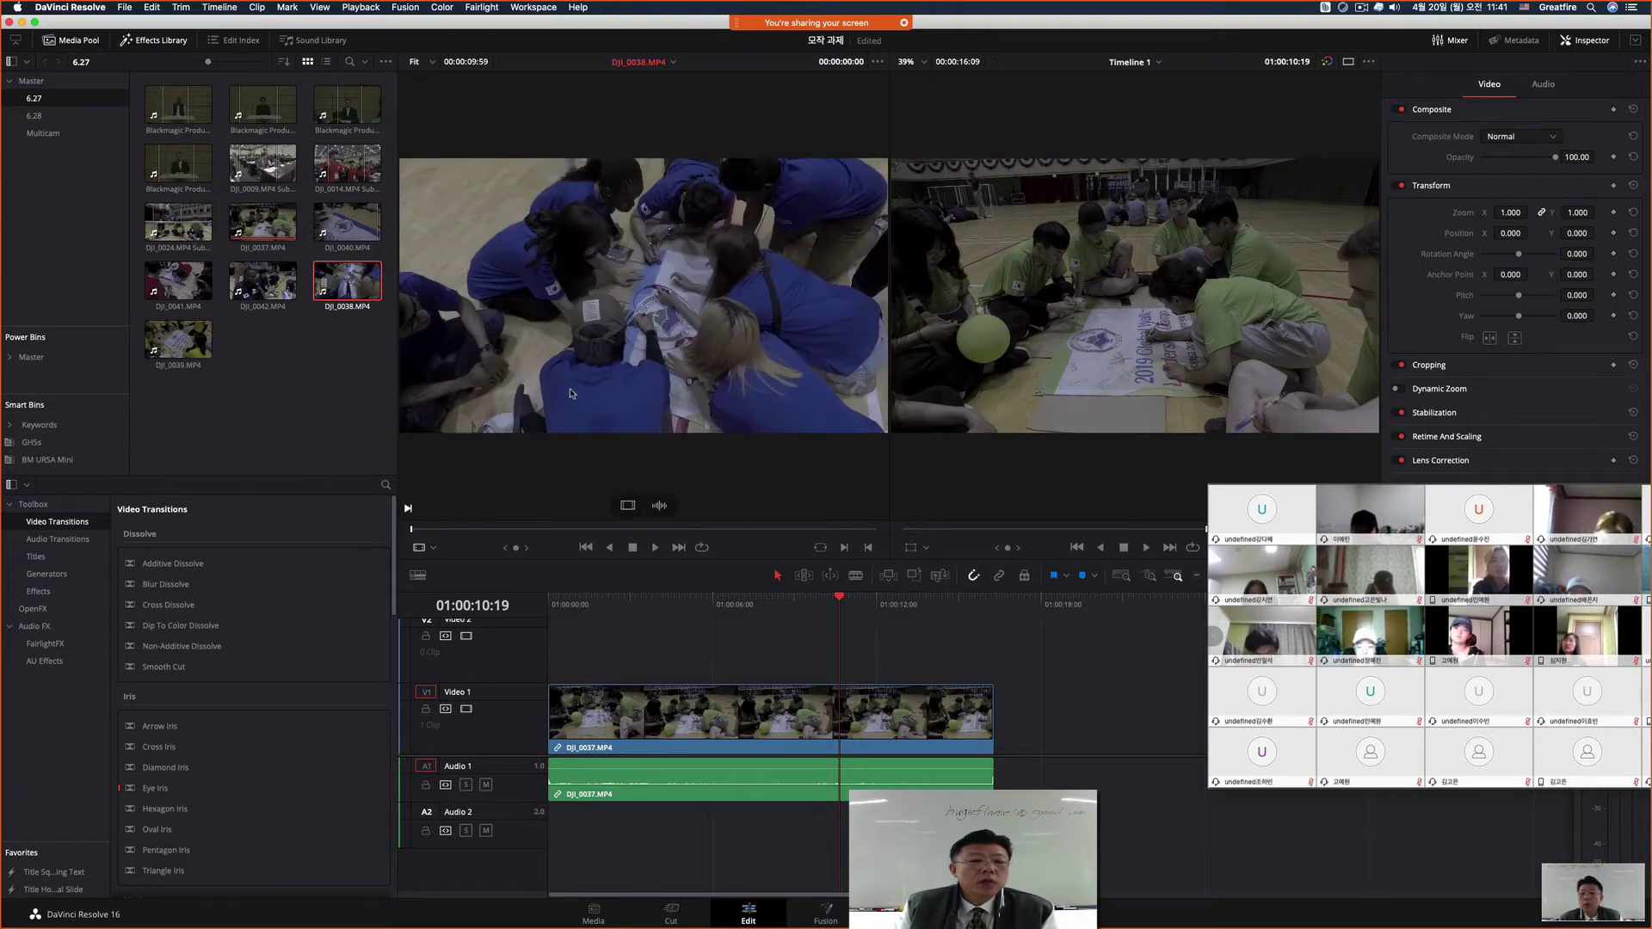
{"action": "key", "text": "space"}
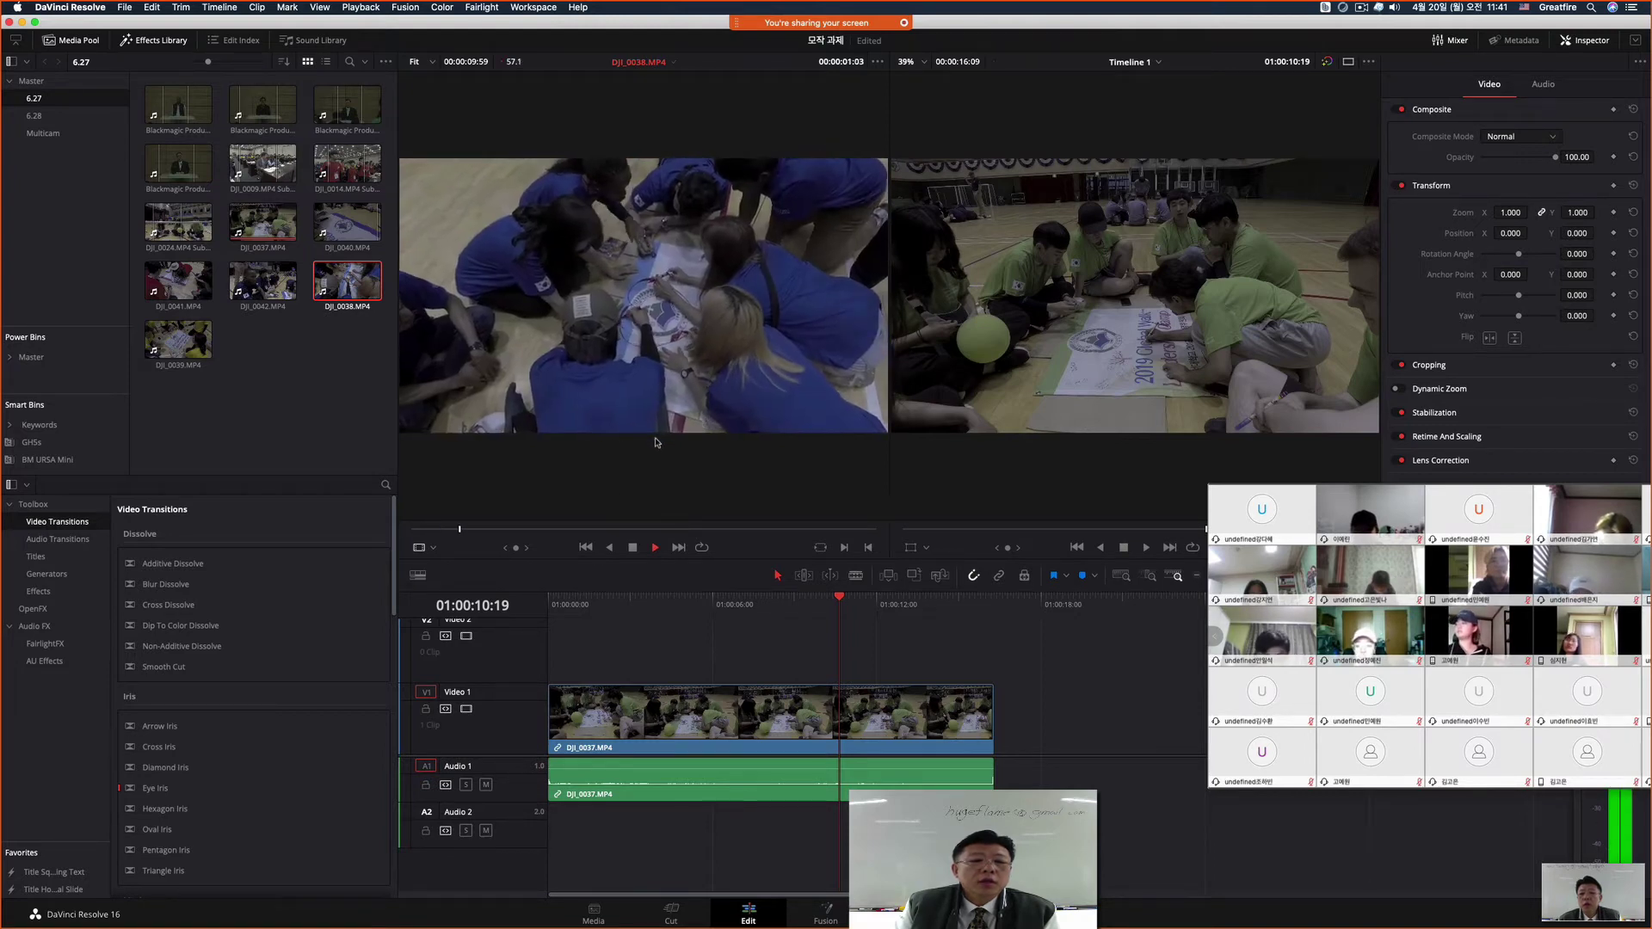
{"action": "left_click", "coordinate": [732, 528]}
{"action": "mouse_move", "coordinate": [742, 532]}
{"action": "left_mouse_down"}
{"action": "mouse_move", "coordinate": [769, 531]}
{"action": "mouse_move", "coordinate": [744, 531]}
{"action": "left_mouse_up"}
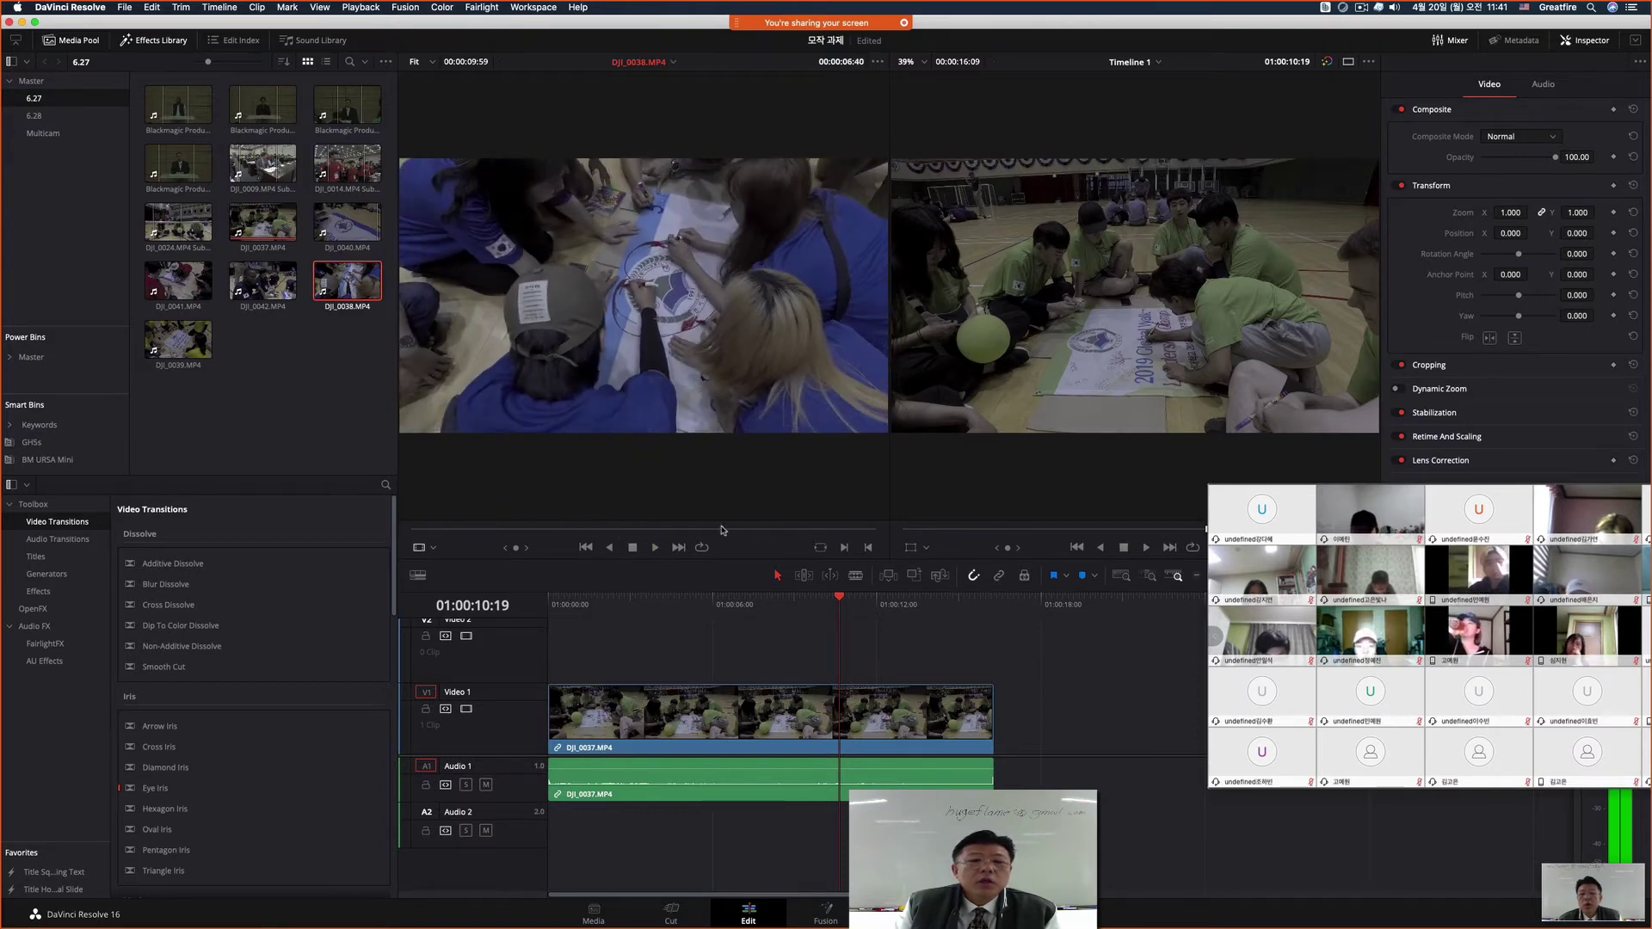
{"action": "key", "text": "space"}
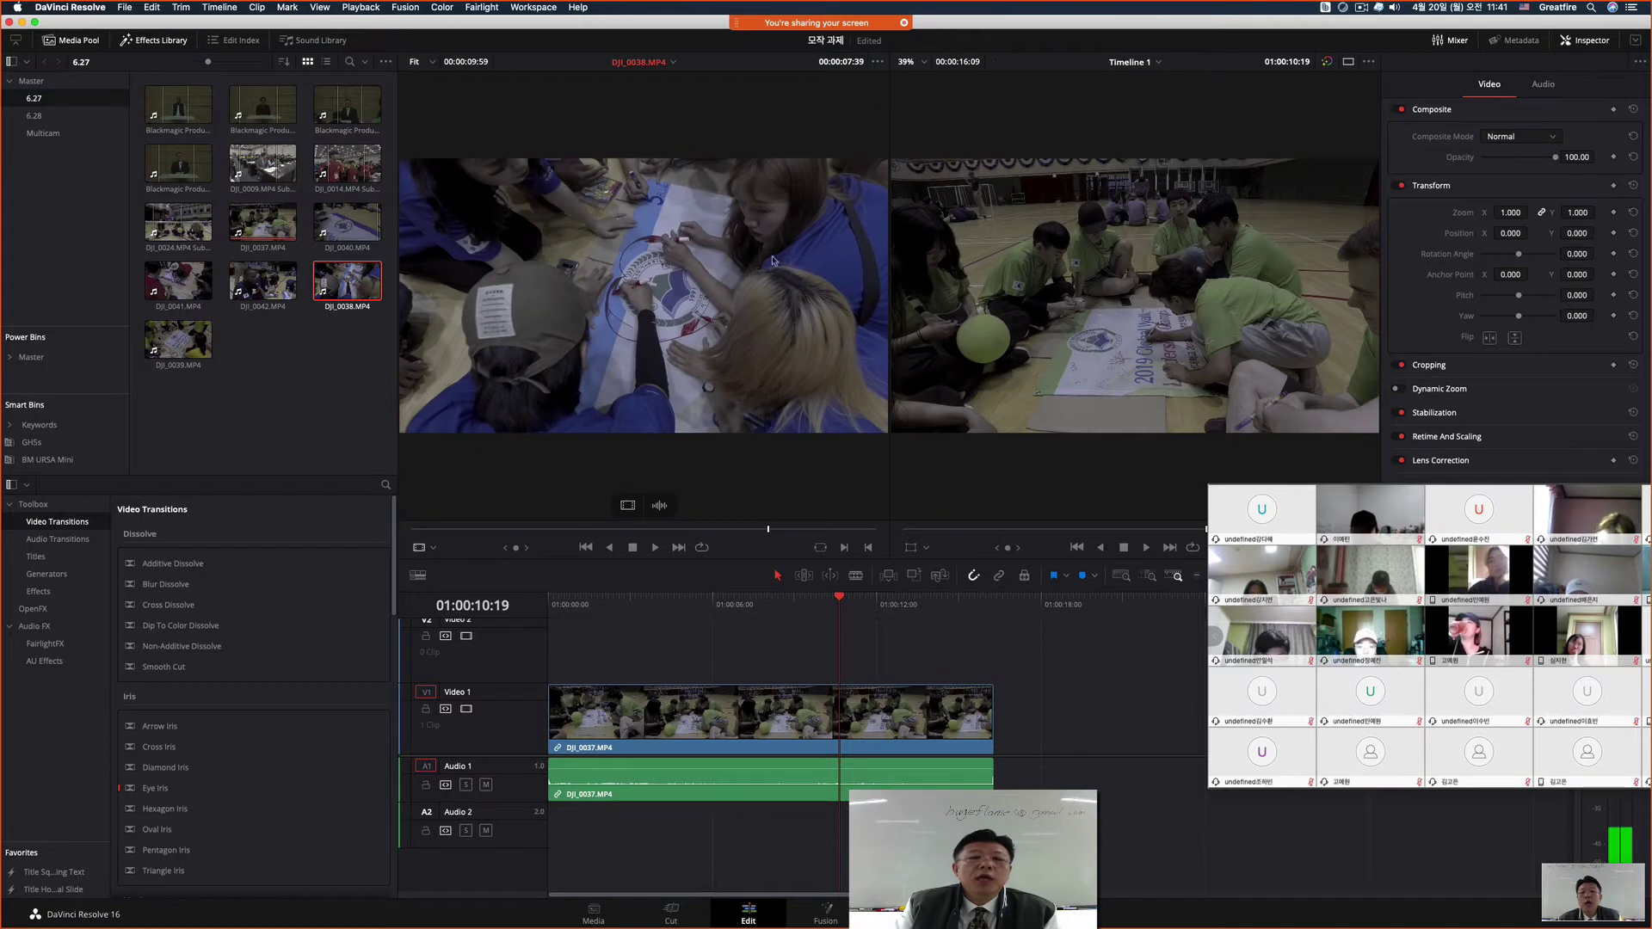
{"action": "left_click_drag", "start_coordinate": [768, 531], "coordinate": [767, 533]}
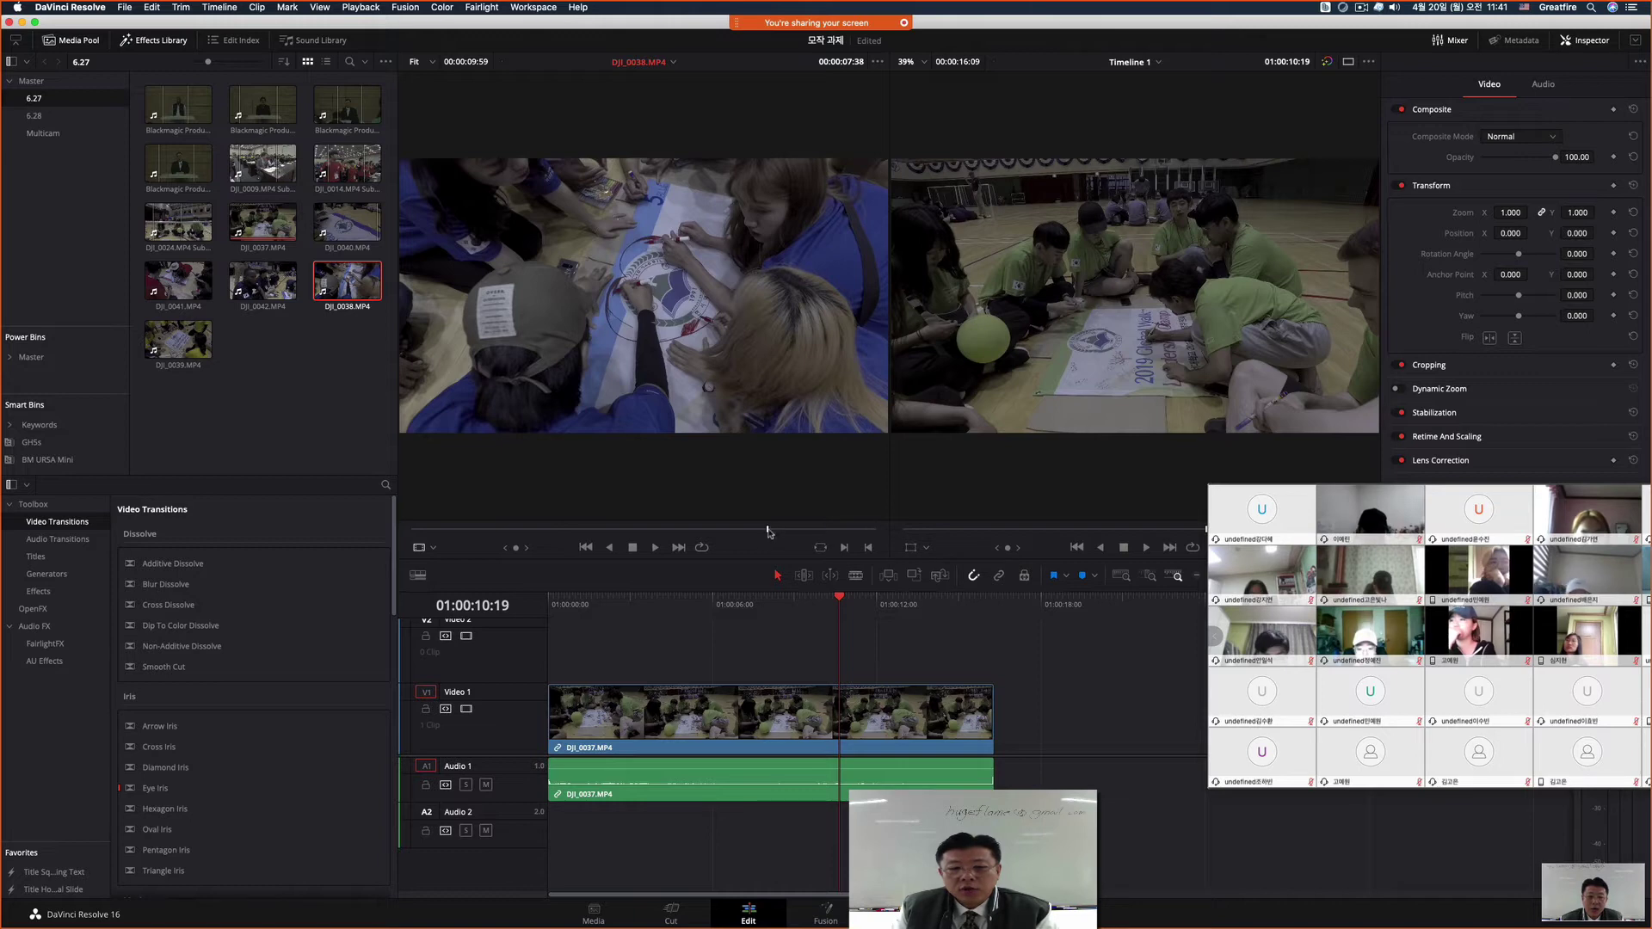
{"action": "key", "text": "o"}
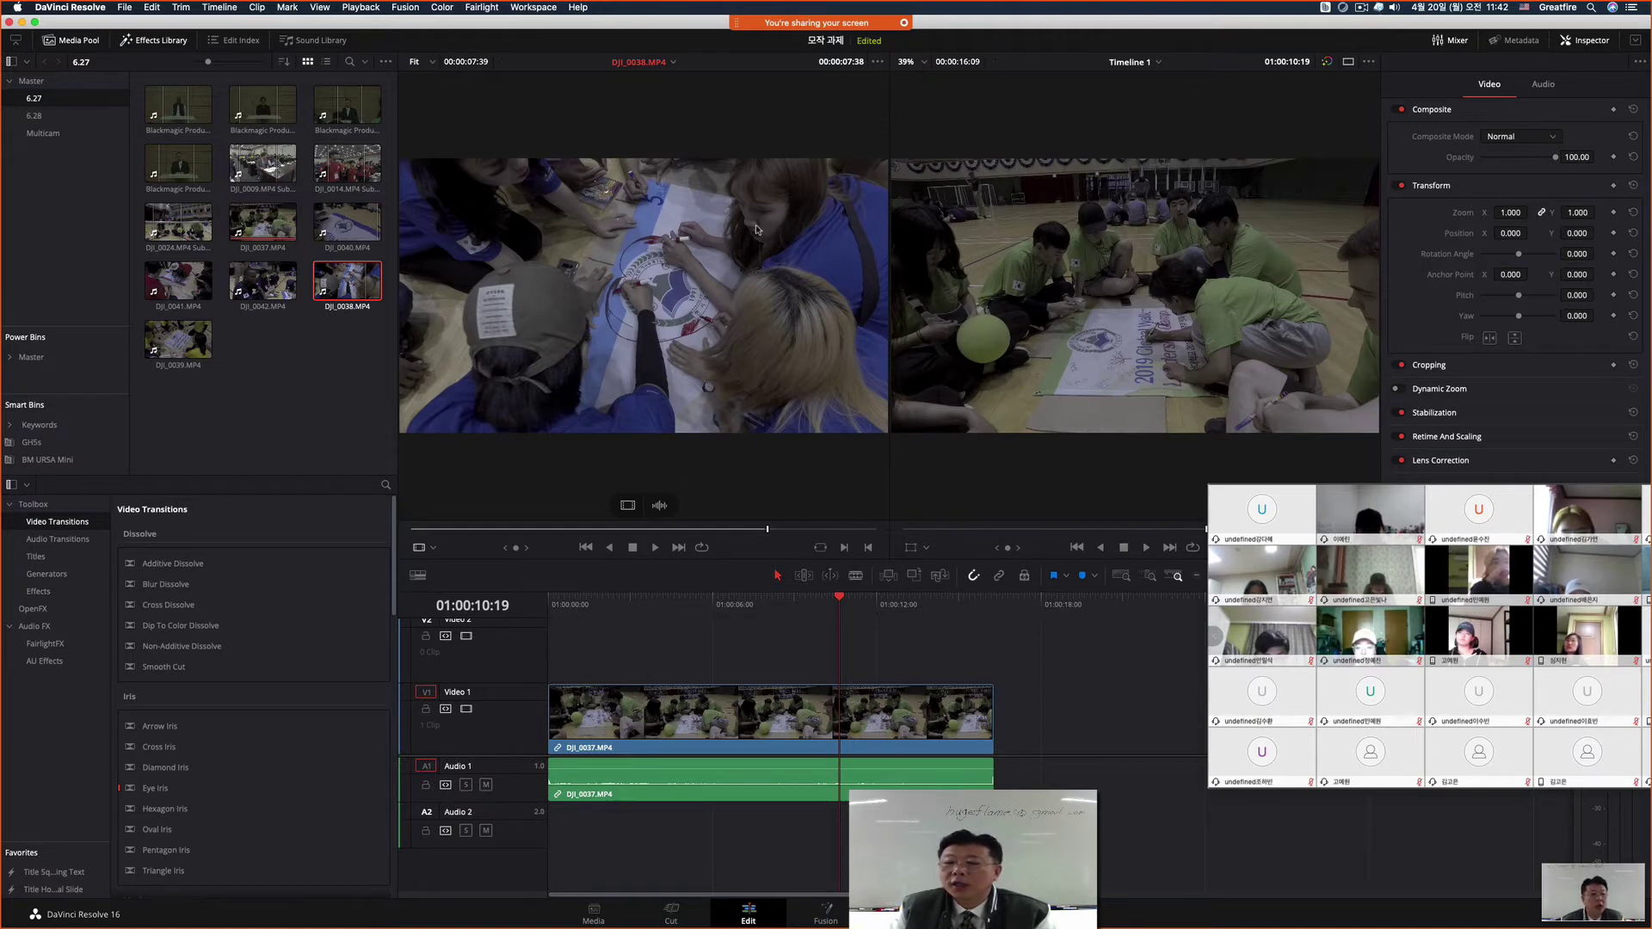
Step: Mark the timeline's out point at 01:00:08:01 and its in point at 01:00:04:08
{"action": "left_click", "coordinate": [842, 604]}
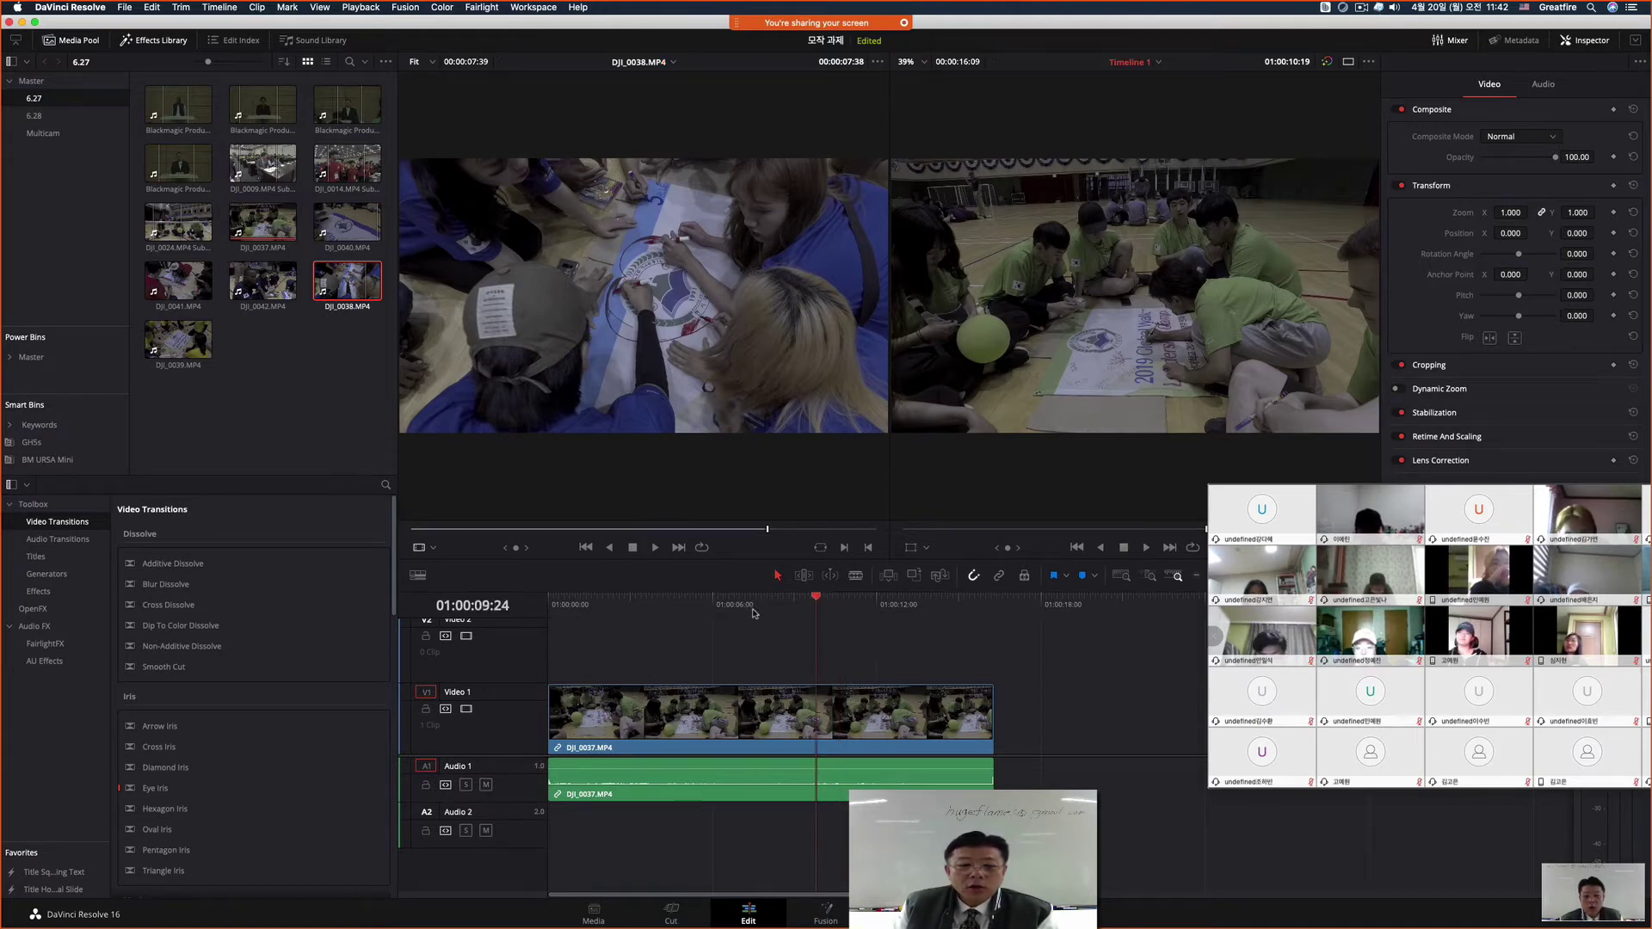
{"action": "key", "text": "space"}
{"action": "key", "text": "space"}
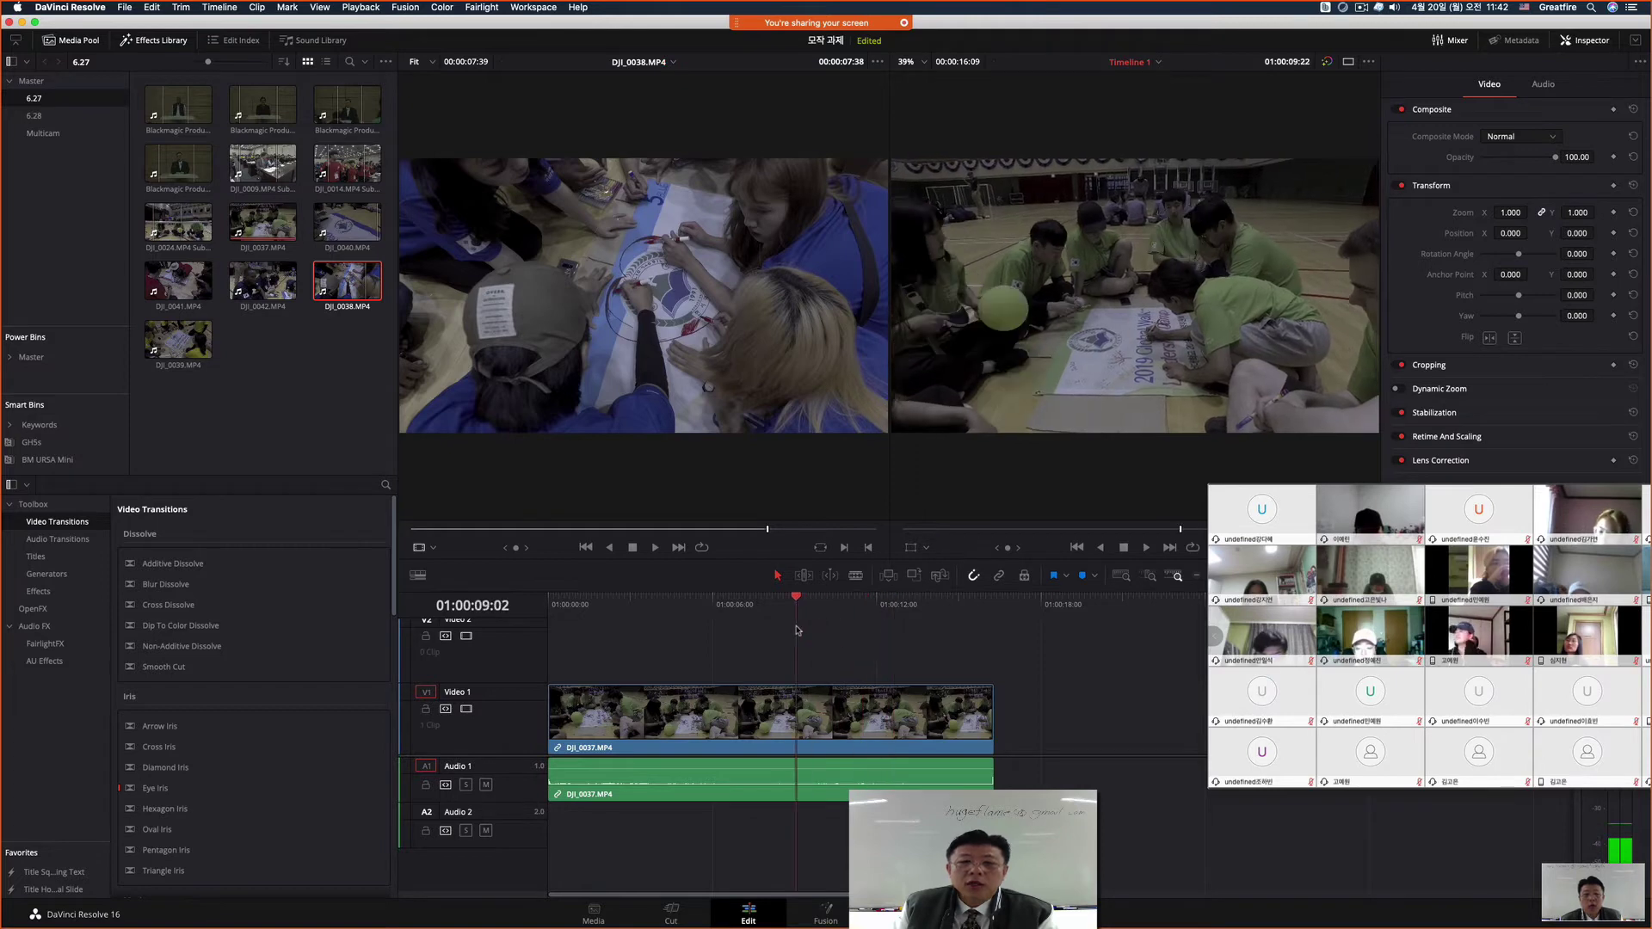
{"action": "left_click_drag", "start_coordinate": [796, 602], "coordinate": [743, 604]}
{"action": "left_click", "coordinate": [762, 619]}
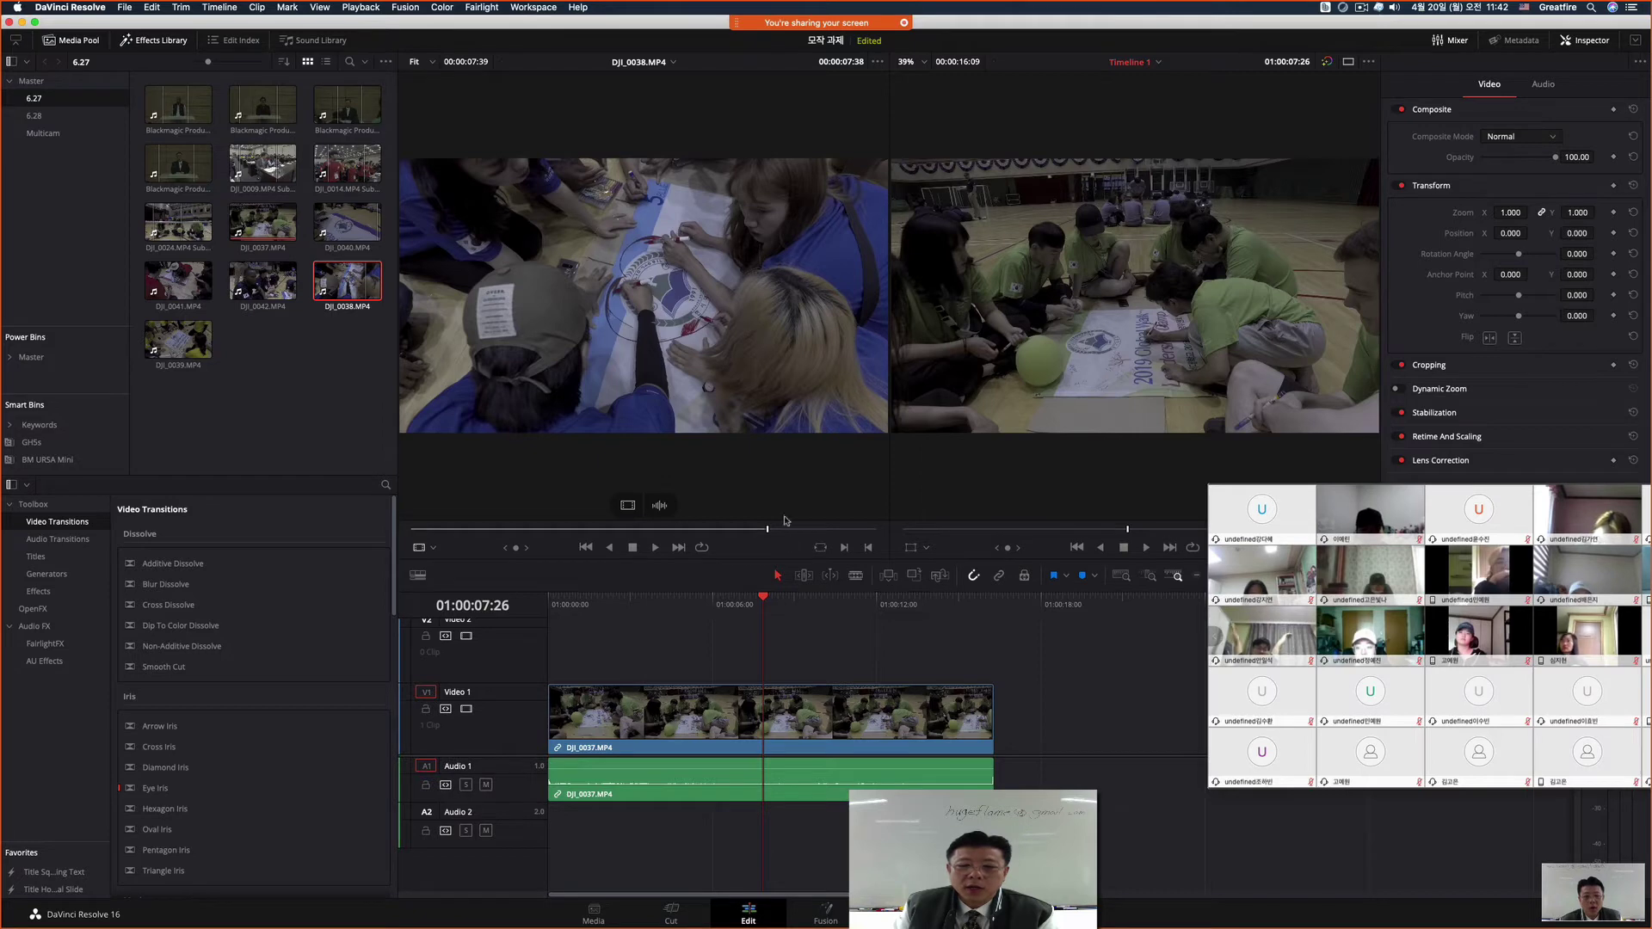
{"action": "left_click_drag", "start_coordinate": [763, 601], "coordinate": [766, 603]}
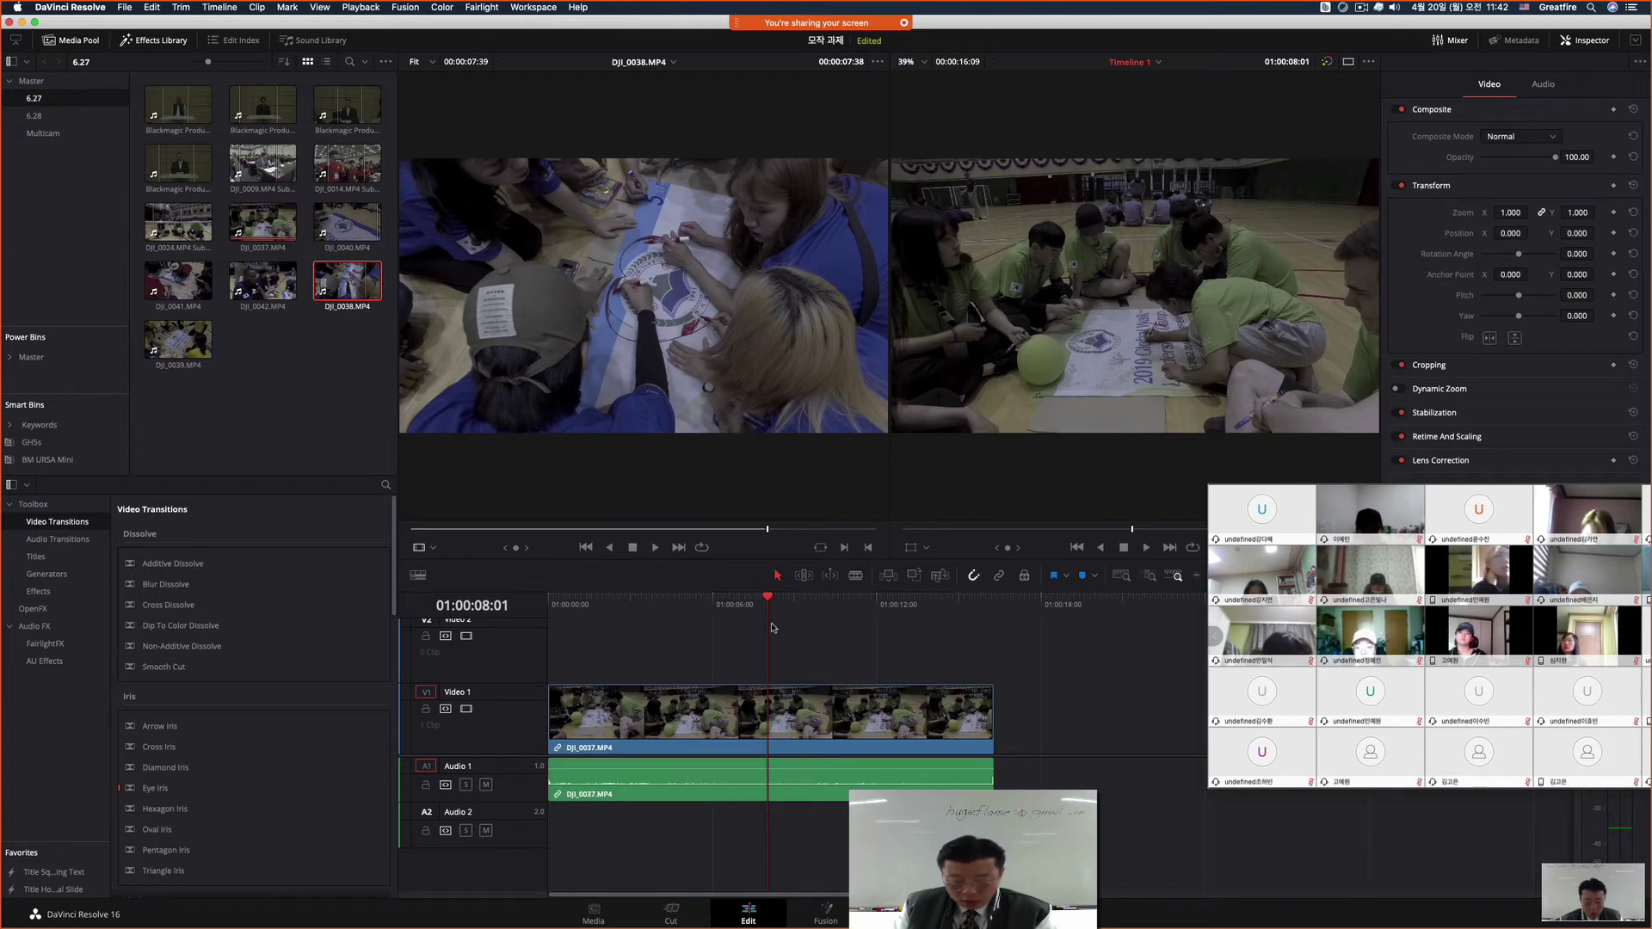
{"action": "key", "text": "o"}
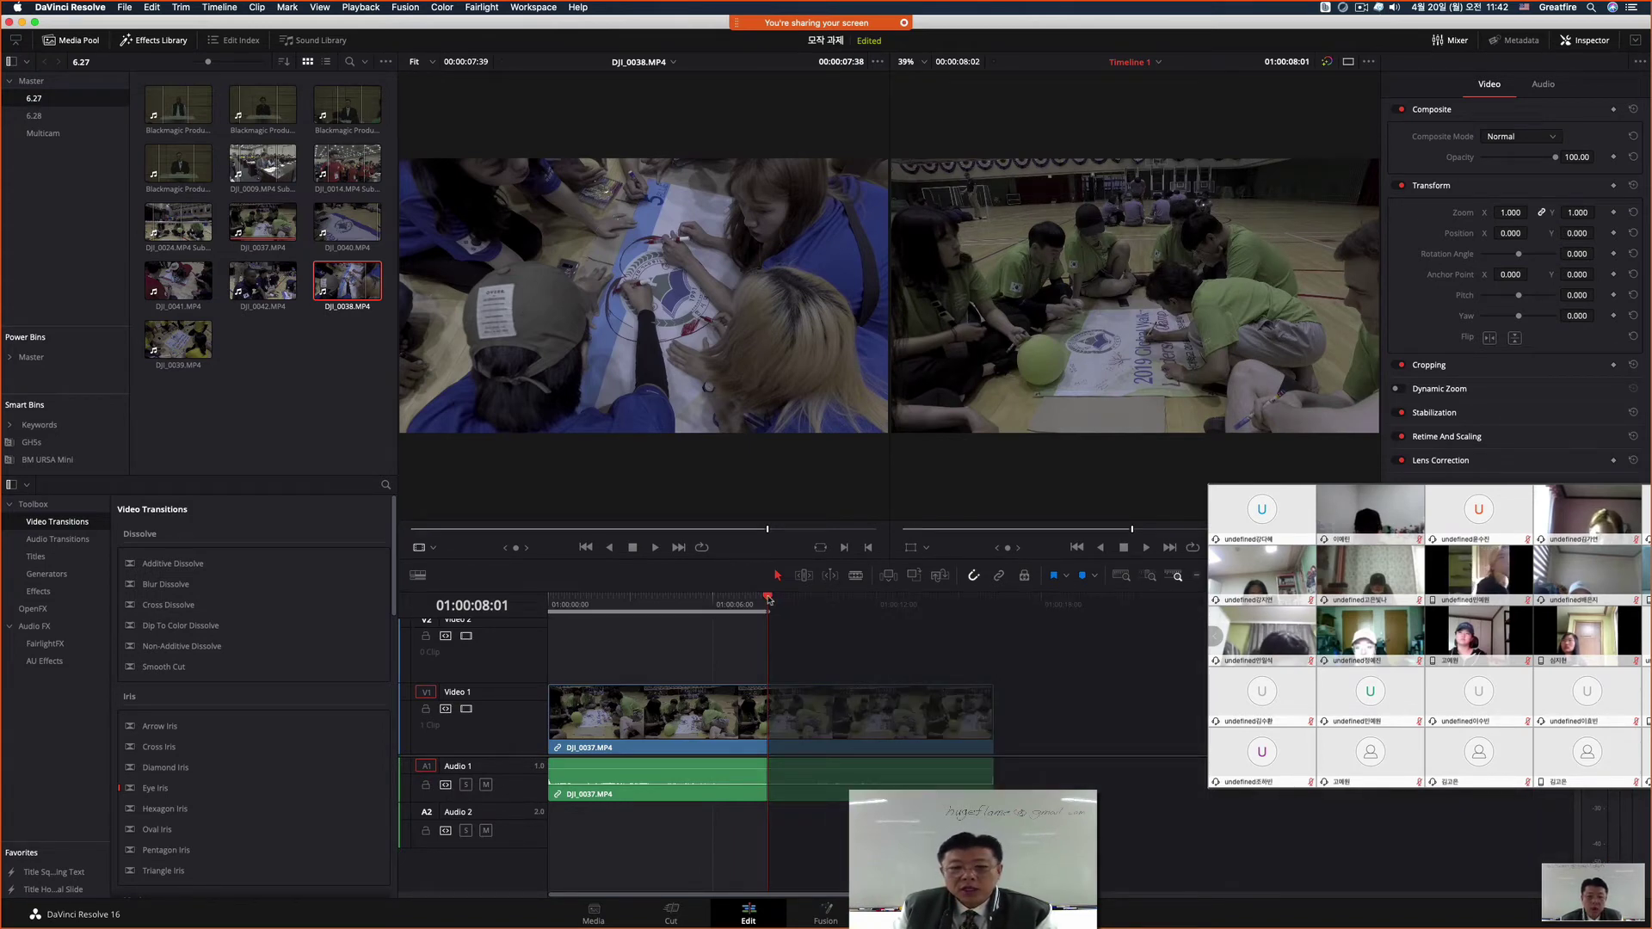
{"action": "left_click_drag", "start_coordinate": [771, 605], "coordinate": [665, 616]}
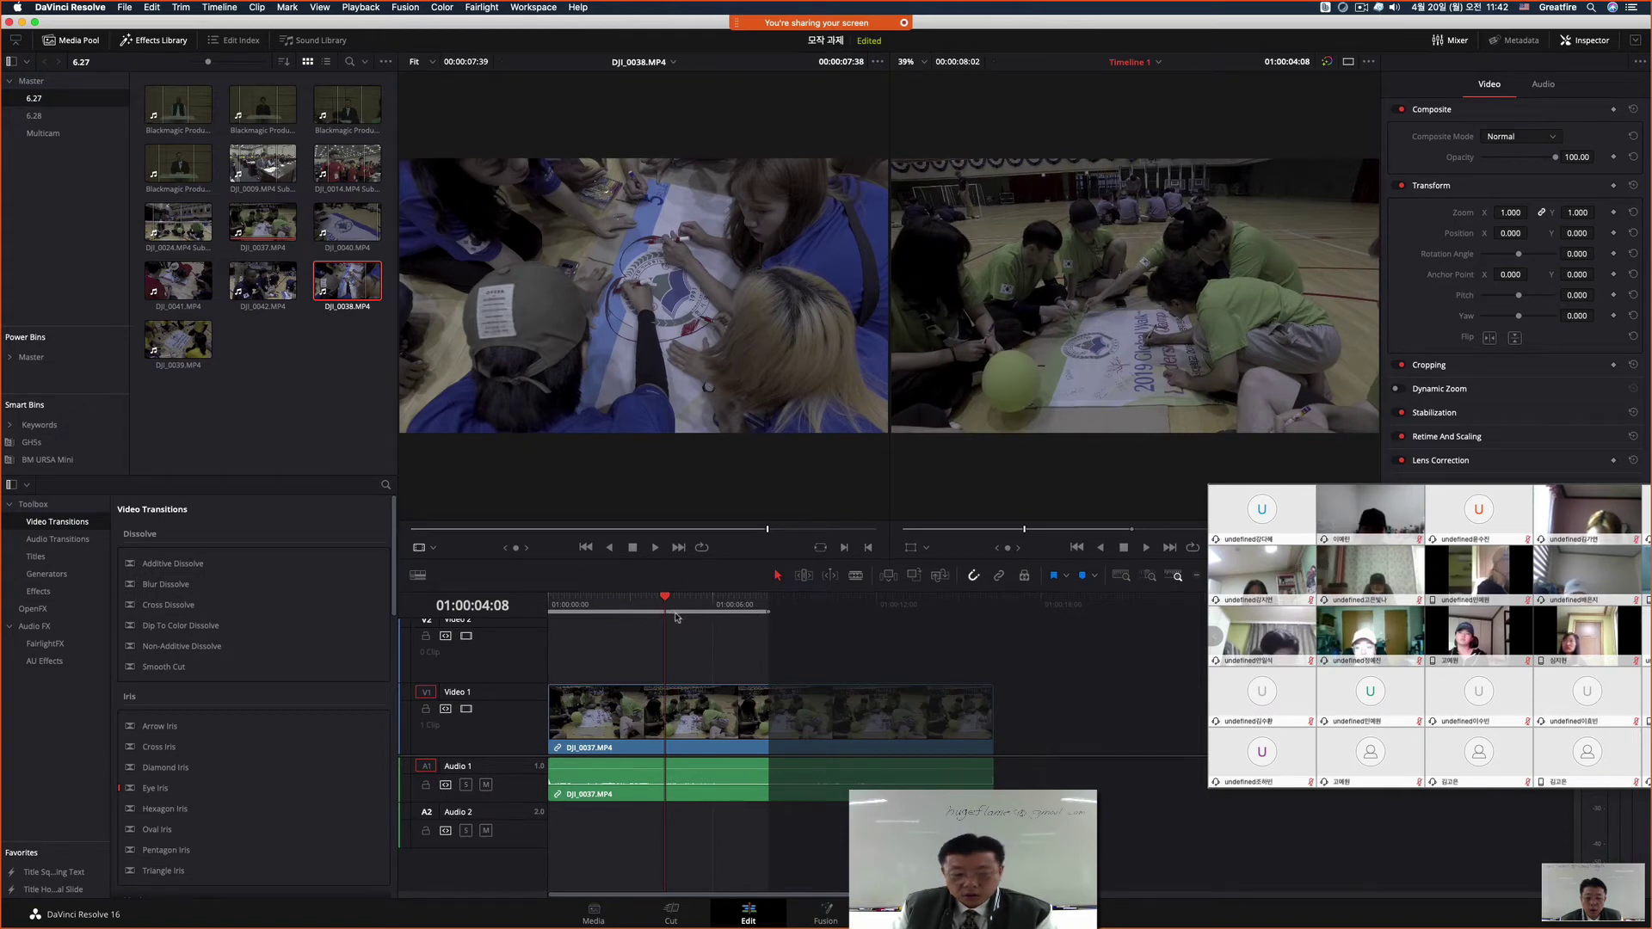
{"action": "key", "text": "i"}
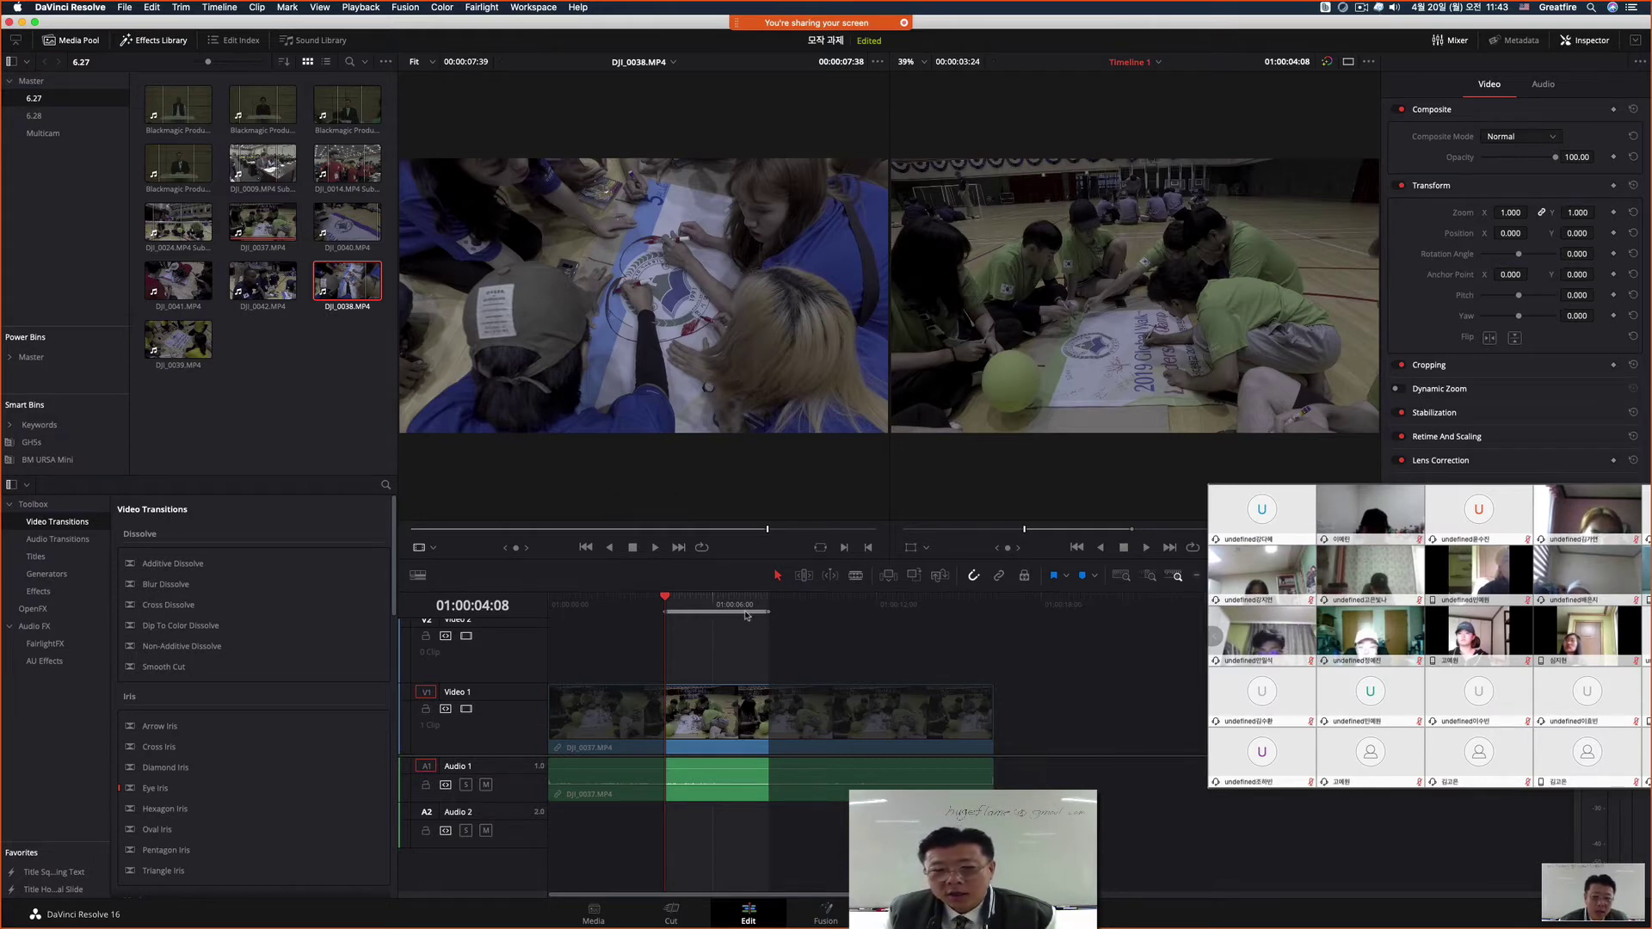
Step: Overwrite the marked timeline range with DJI_0038.MP4, backtimed from its source out point
{"action": "left_click_drag", "start_coordinate": [684, 265], "coordinate": [1355, 225]}
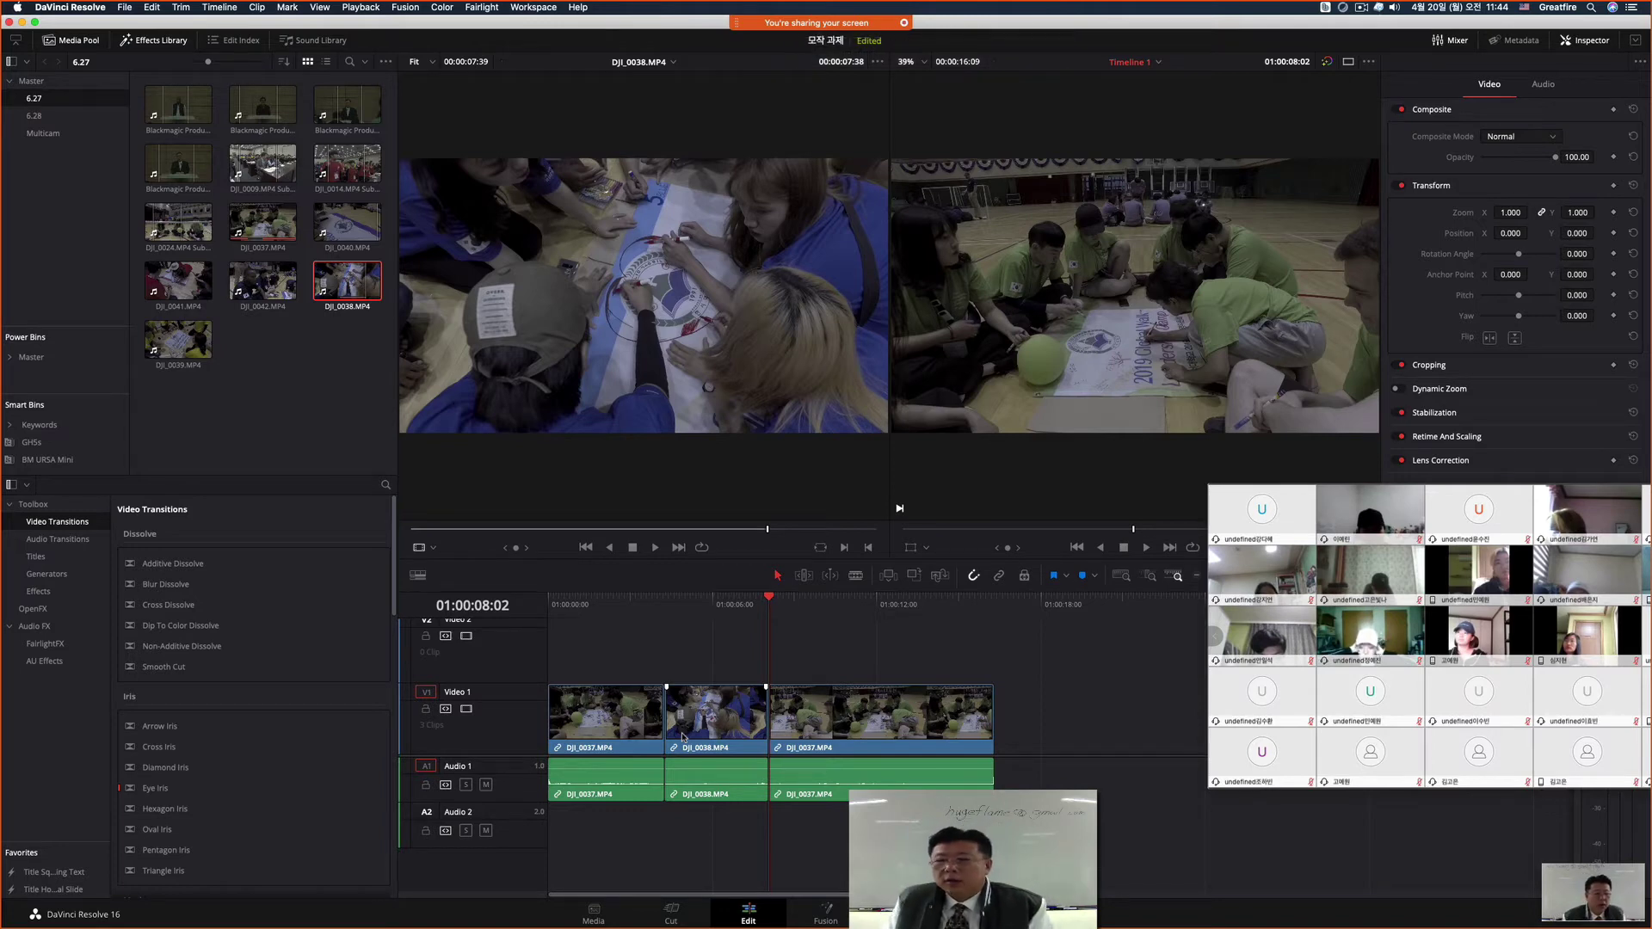
Step: Open the online meeting's chat and move its window off the Inspector, beside the timeline clips
{"action": "mouse_move", "coordinate": [819, 27]}
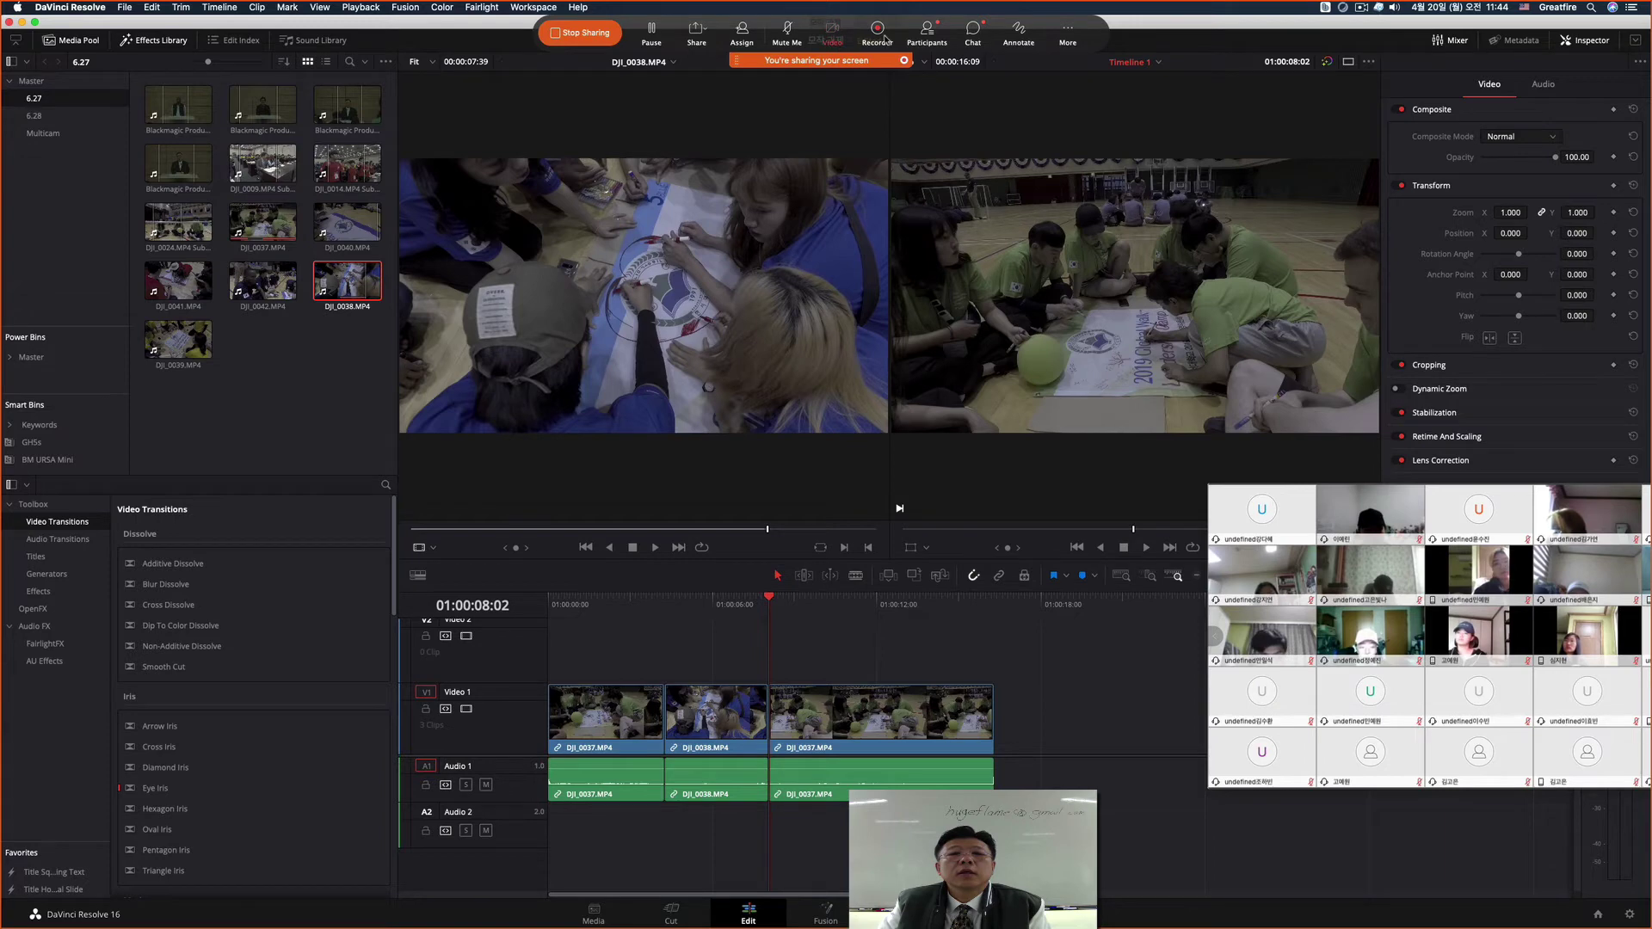
{"action": "left_click", "coordinate": [972, 33]}
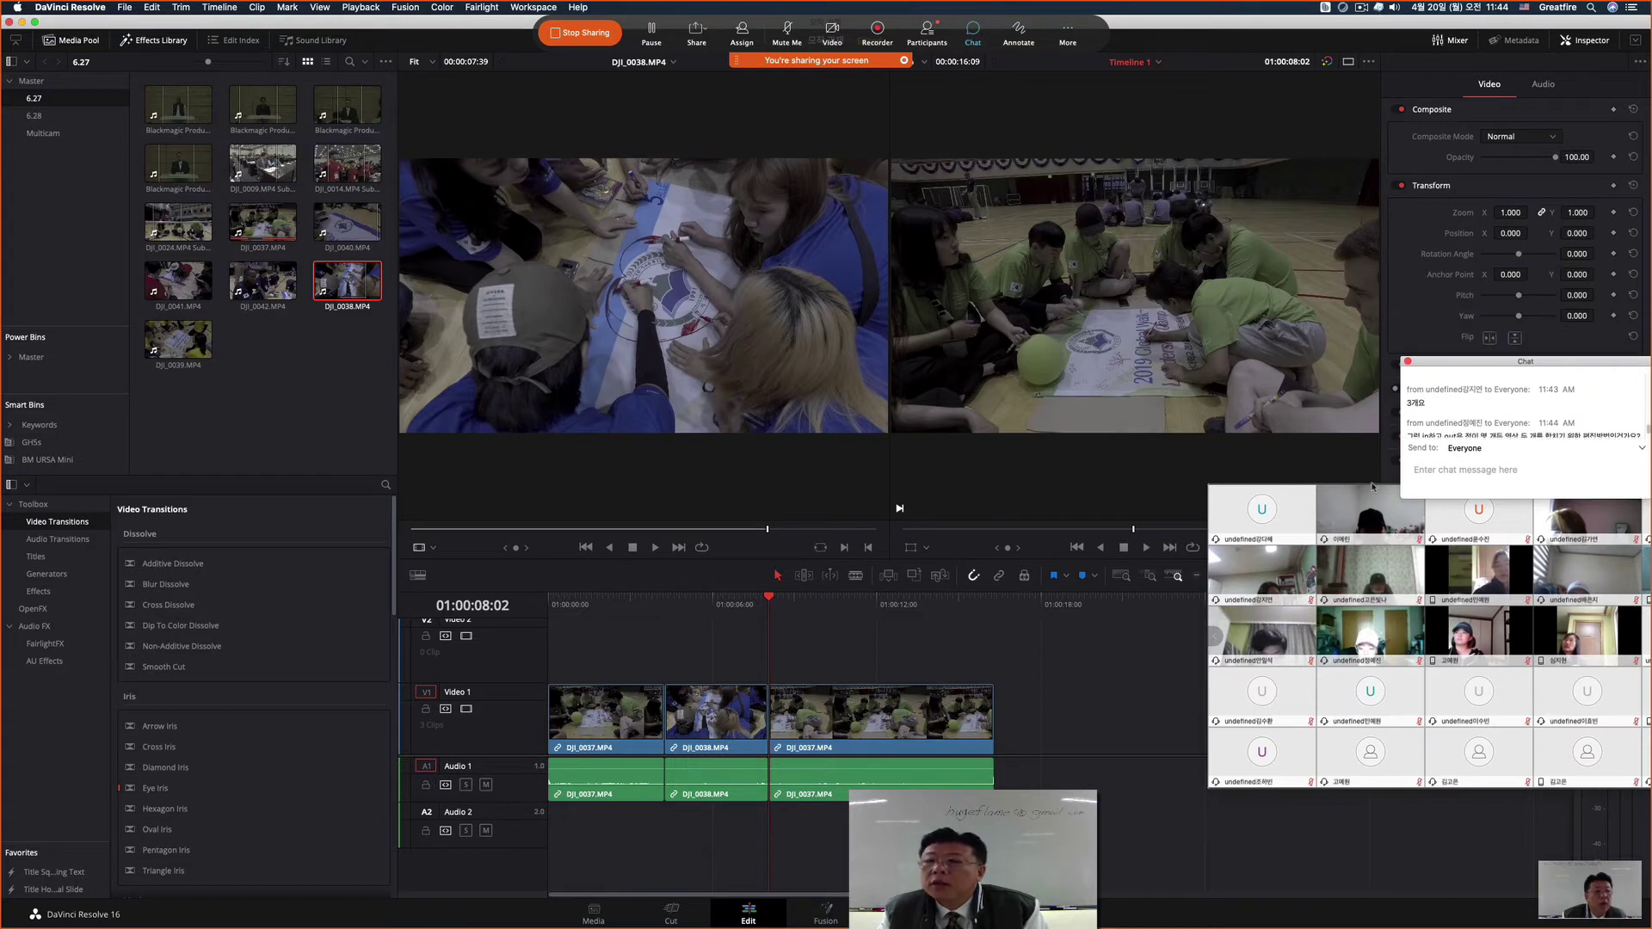
{"action": "left_click_drag", "start_coordinate": [1442, 361], "coordinate": [1127, 687]}
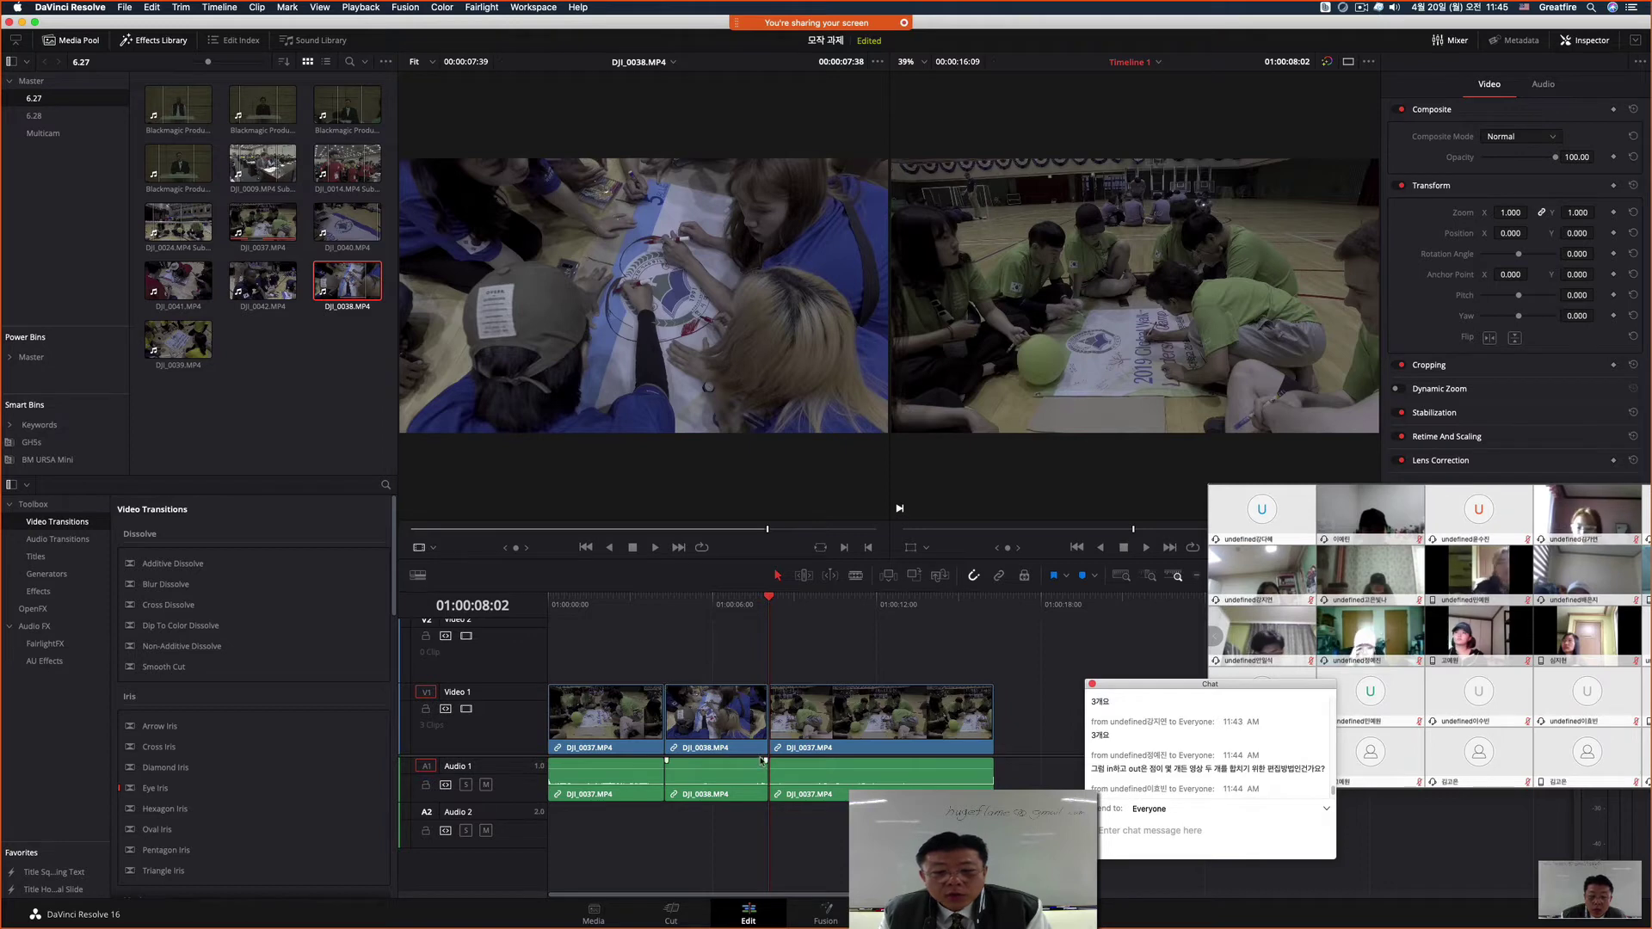
Step: Play and scrub through DJI_0038.MP4 in the source viewer and mark its in point at 00:00:04:44
{"action": "left_click", "coordinate": [602, 506]}
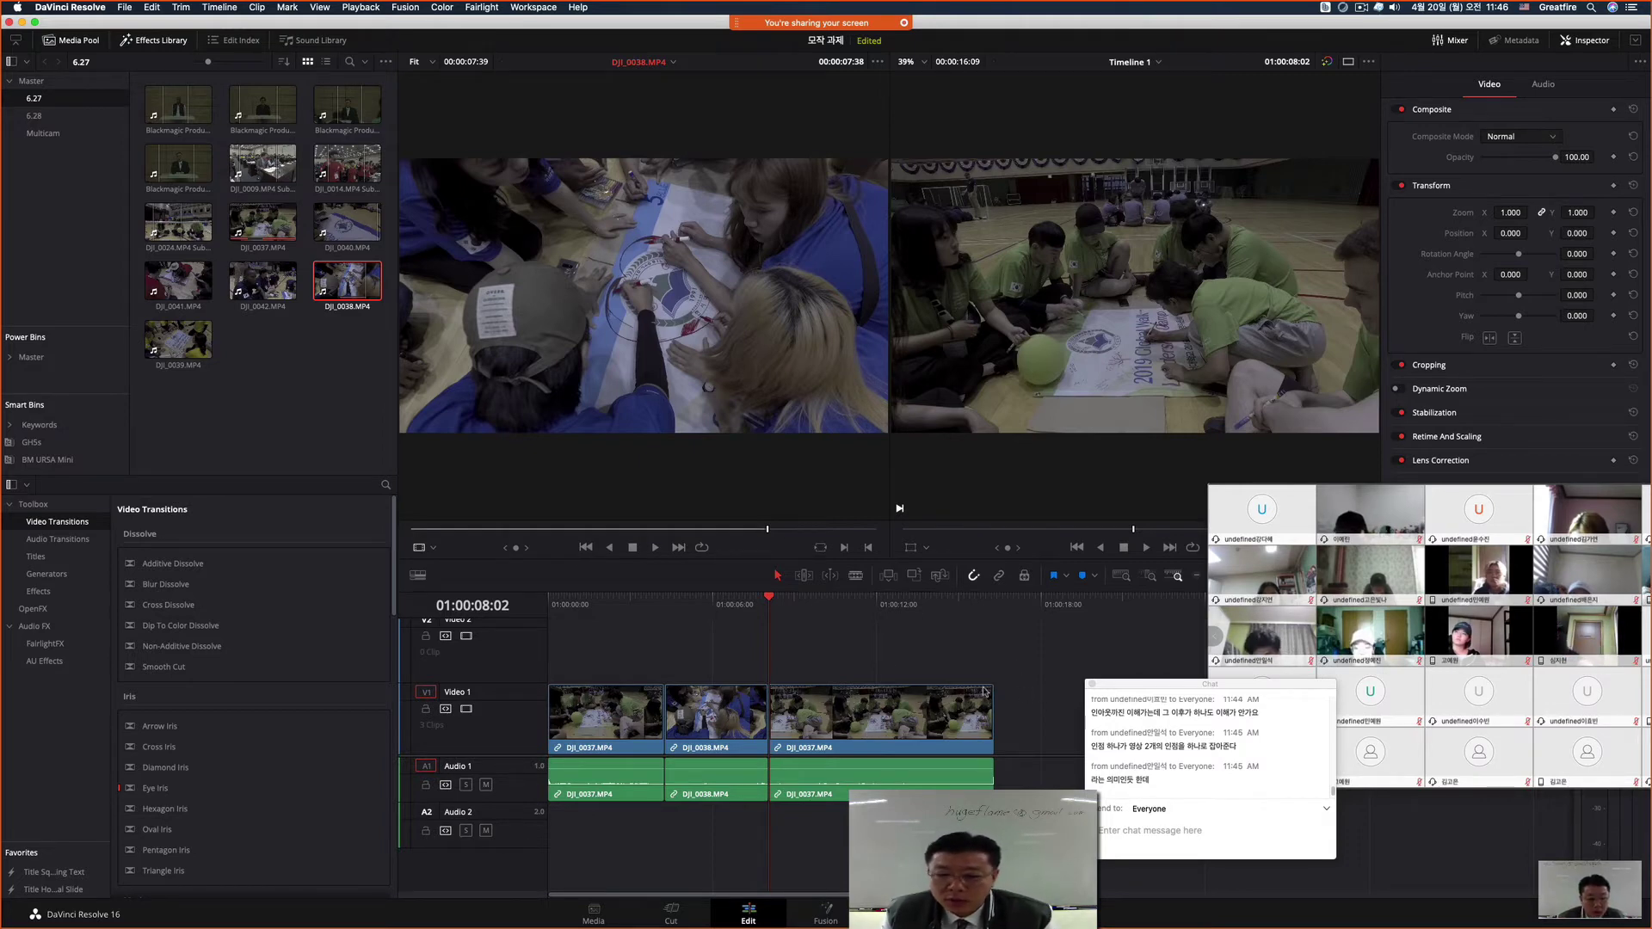
{"action": "left_click", "coordinate": [621, 530]}
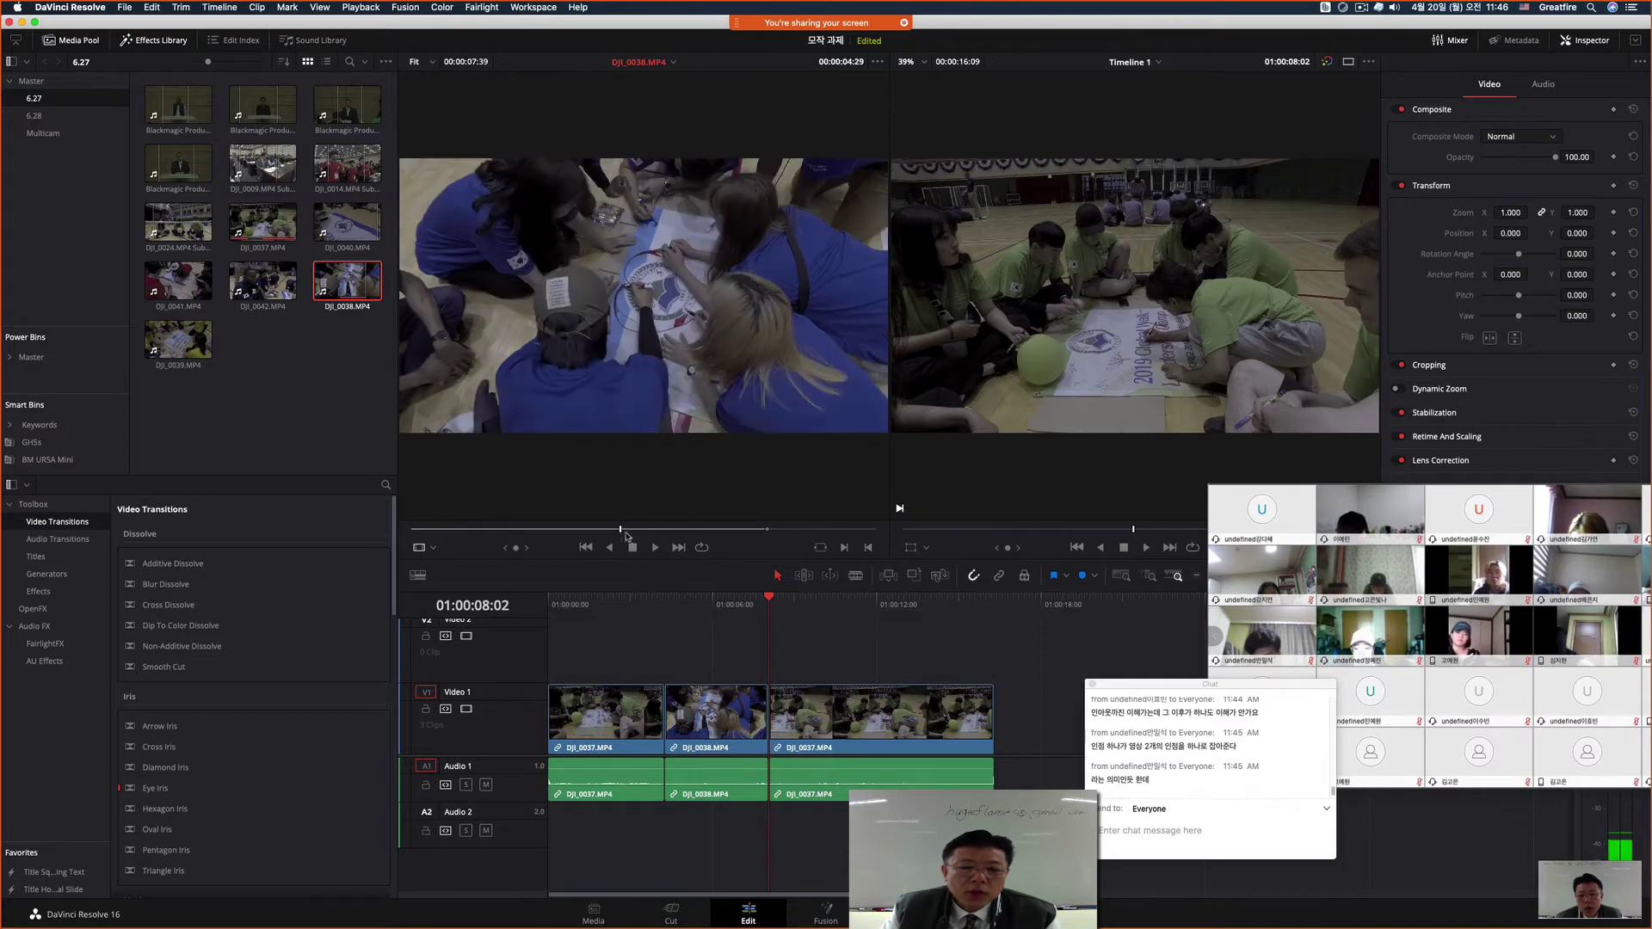
{"action": "key", "text": "space"}
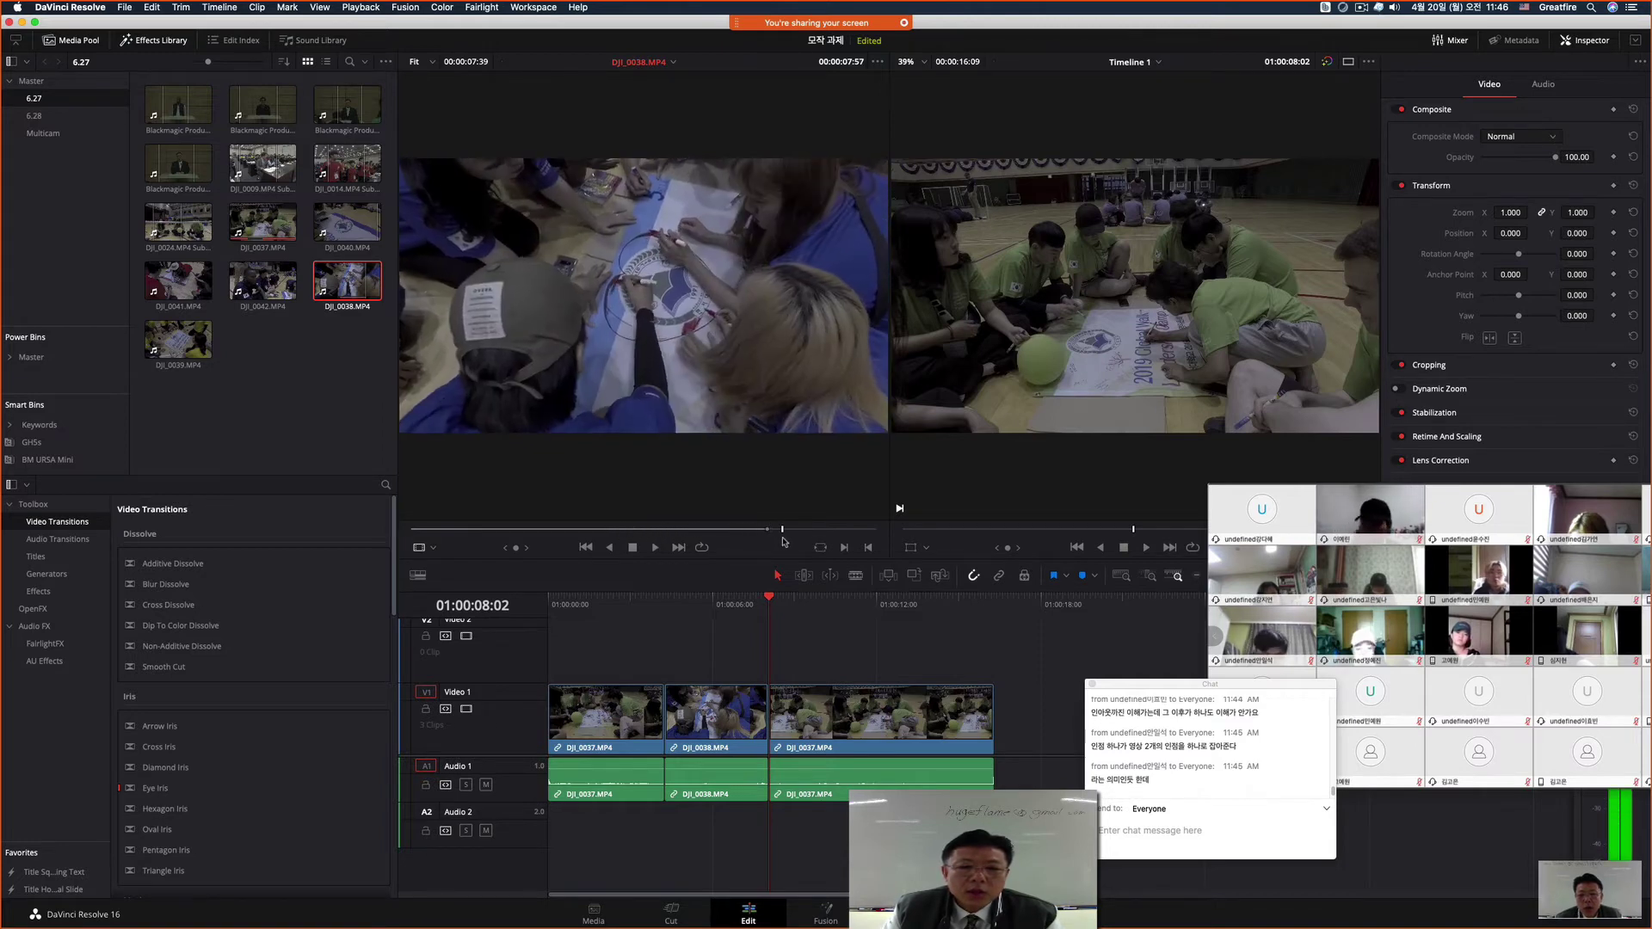
{"action": "key", "text": "space"}
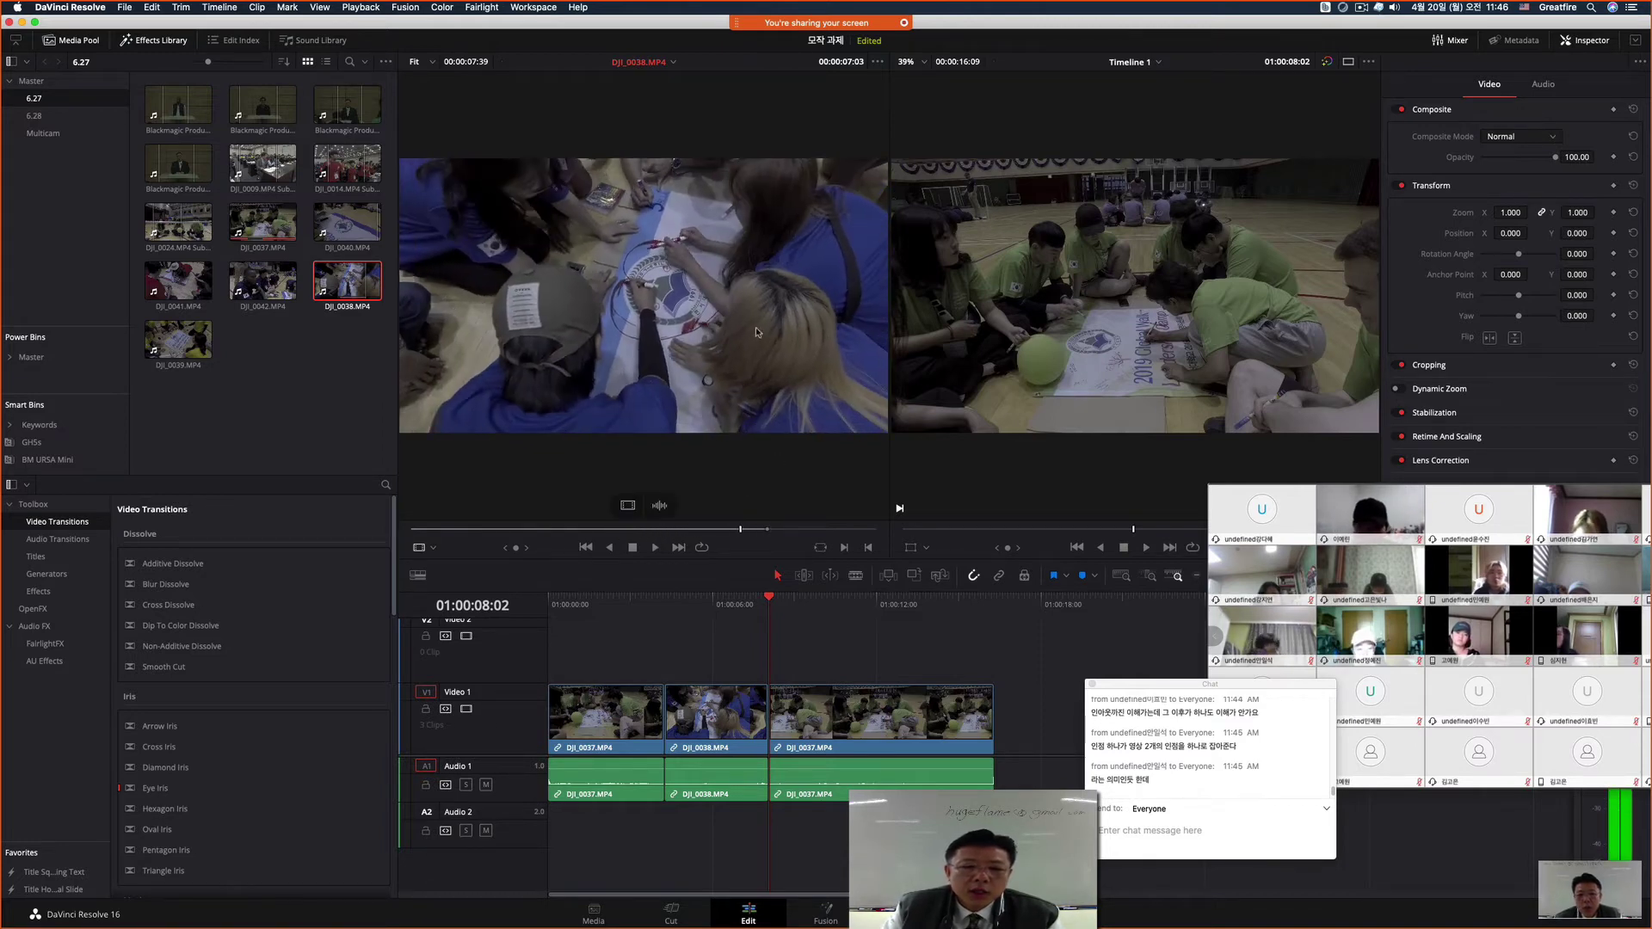
{"action": "left_click_drag", "start_coordinate": [743, 532], "coordinate": [631, 530]}
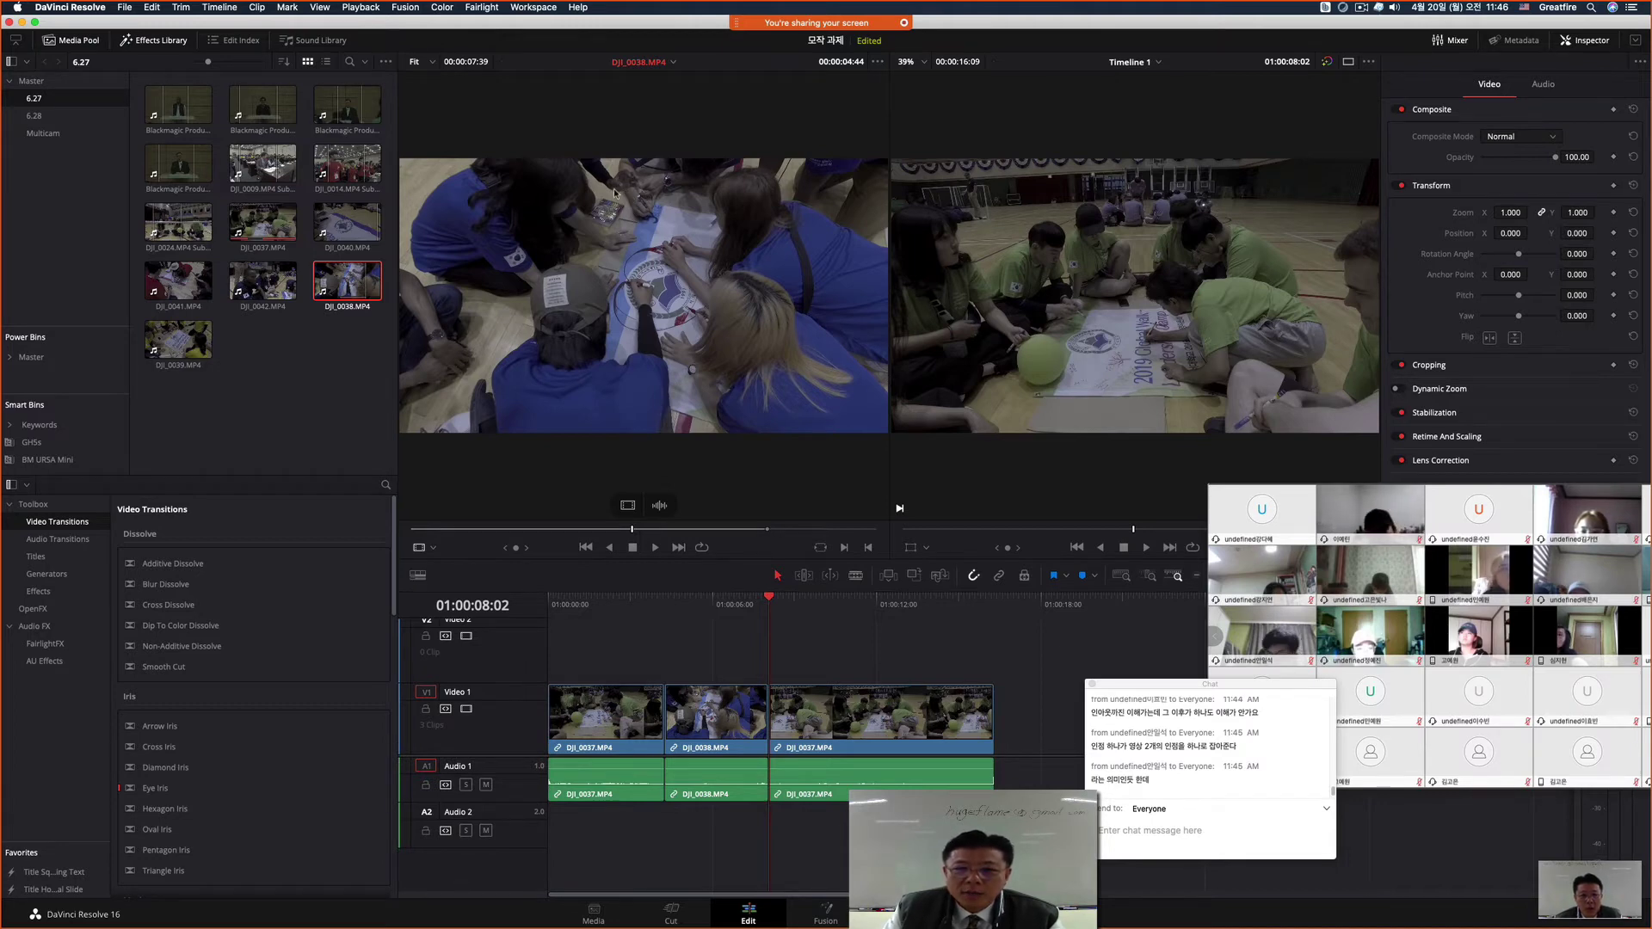
{"action": "left_click", "coordinate": [633, 528]}
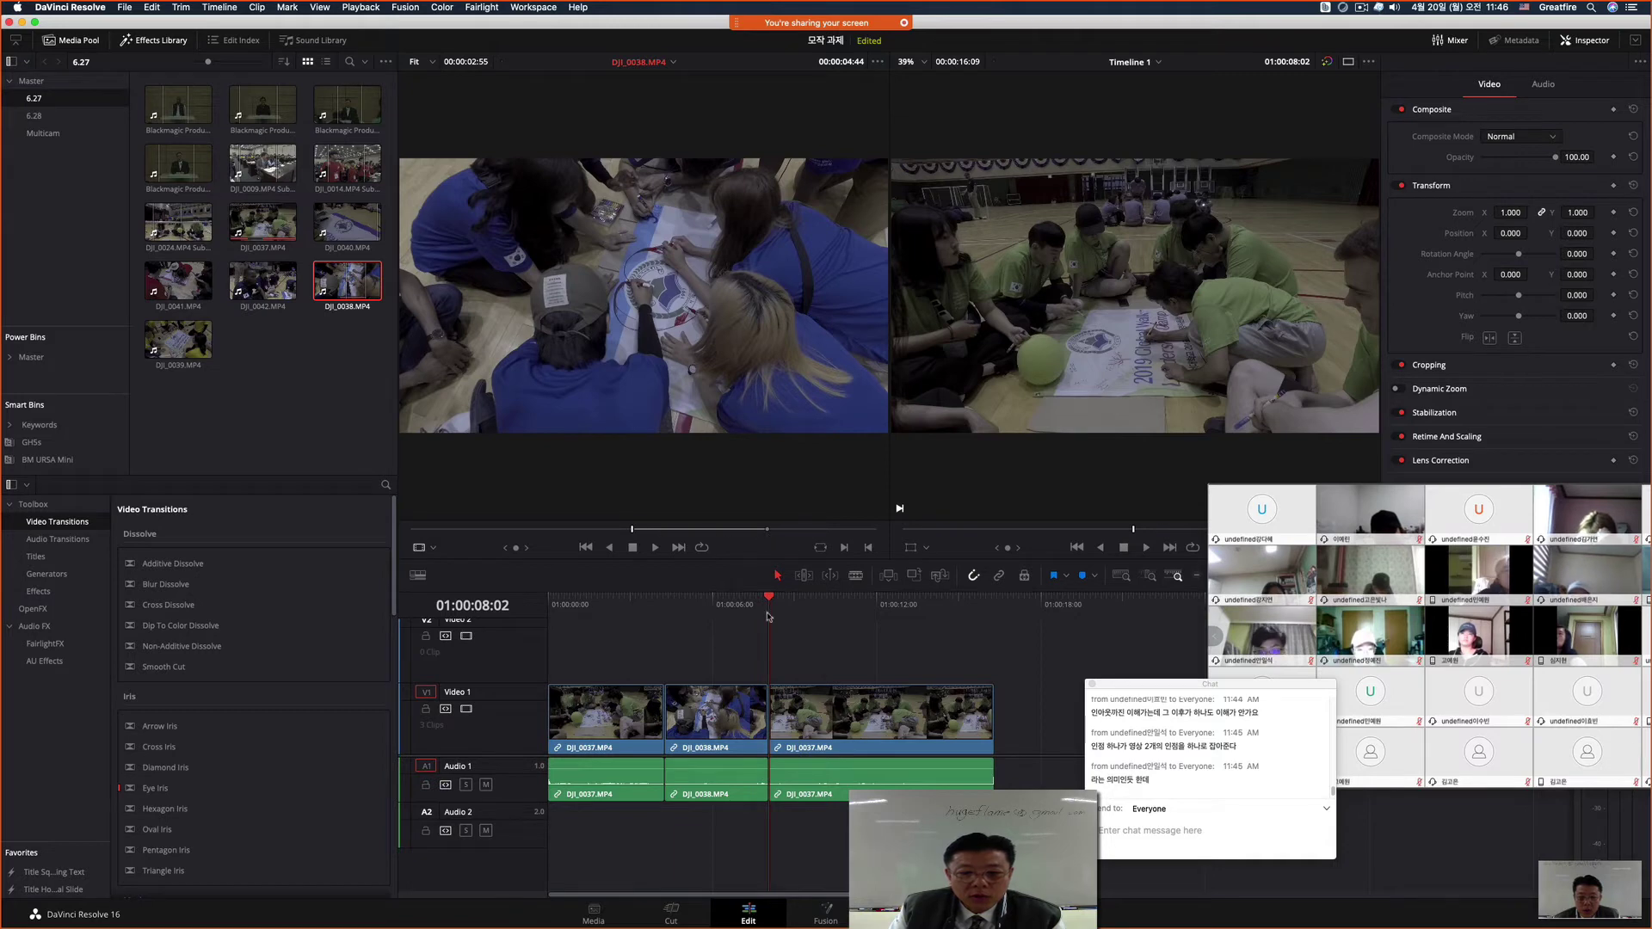
Step: Overwrite the timeline at 01:00:12:04 with the marked range of DJI_0038.MP4, and undo the overwrite
{"action": "left_click_drag", "start_coordinate": [772, 602], "coordinate": [880, 634]}
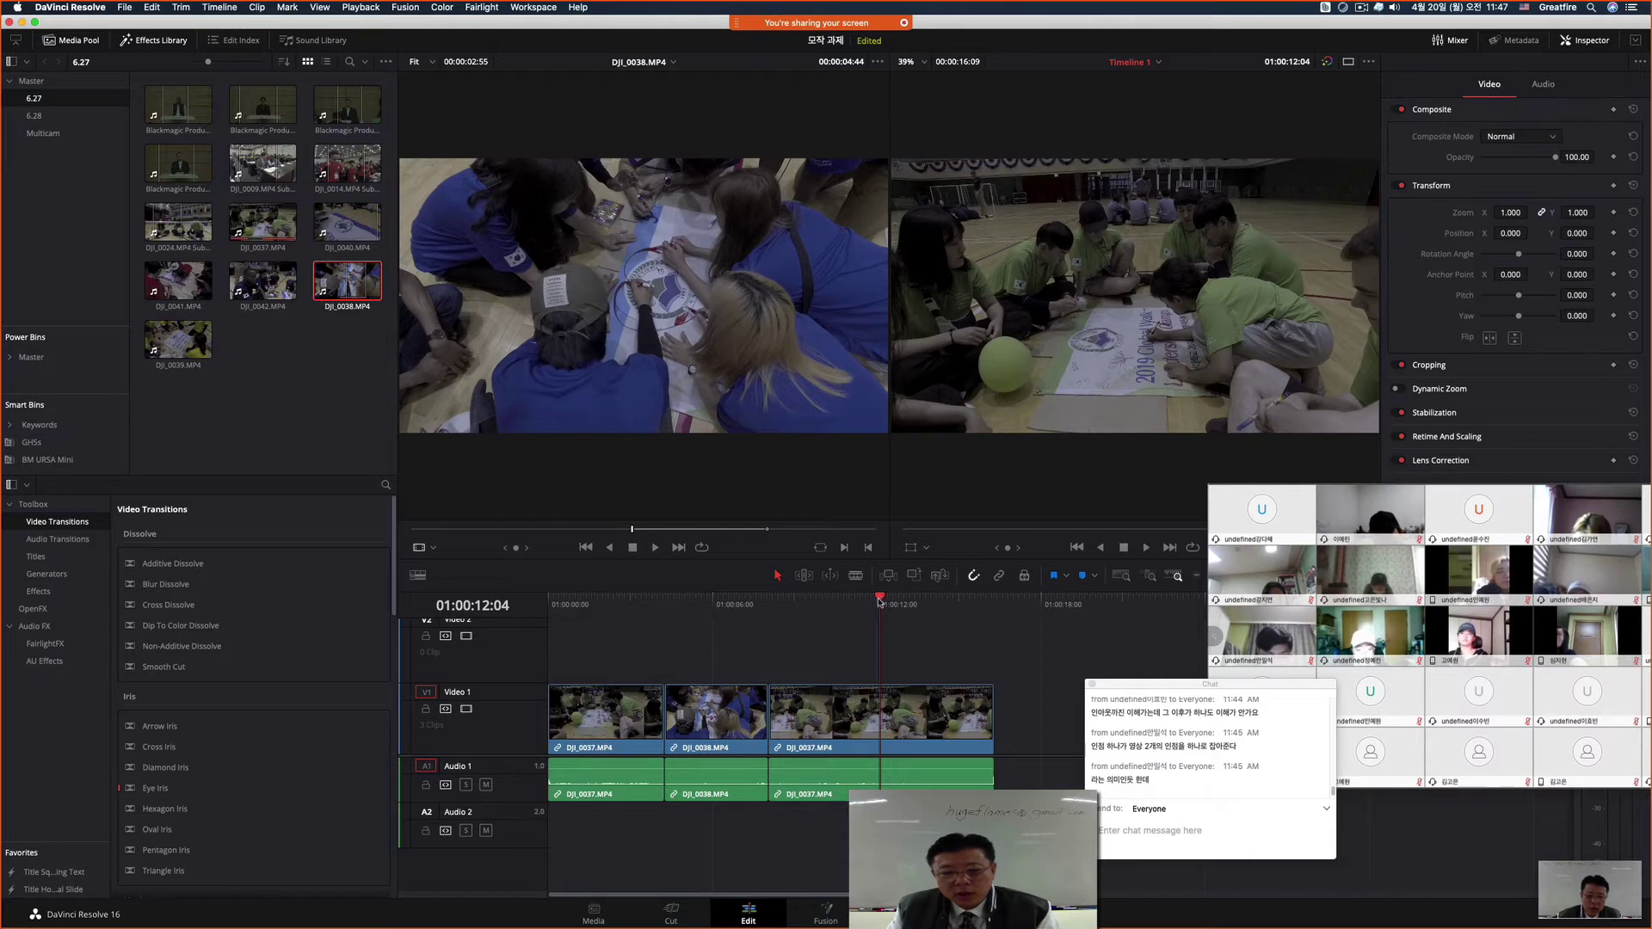
{"action": "left_click_drag", "start_coordinate": [703, 419], "coordinate": [1295, 231]}
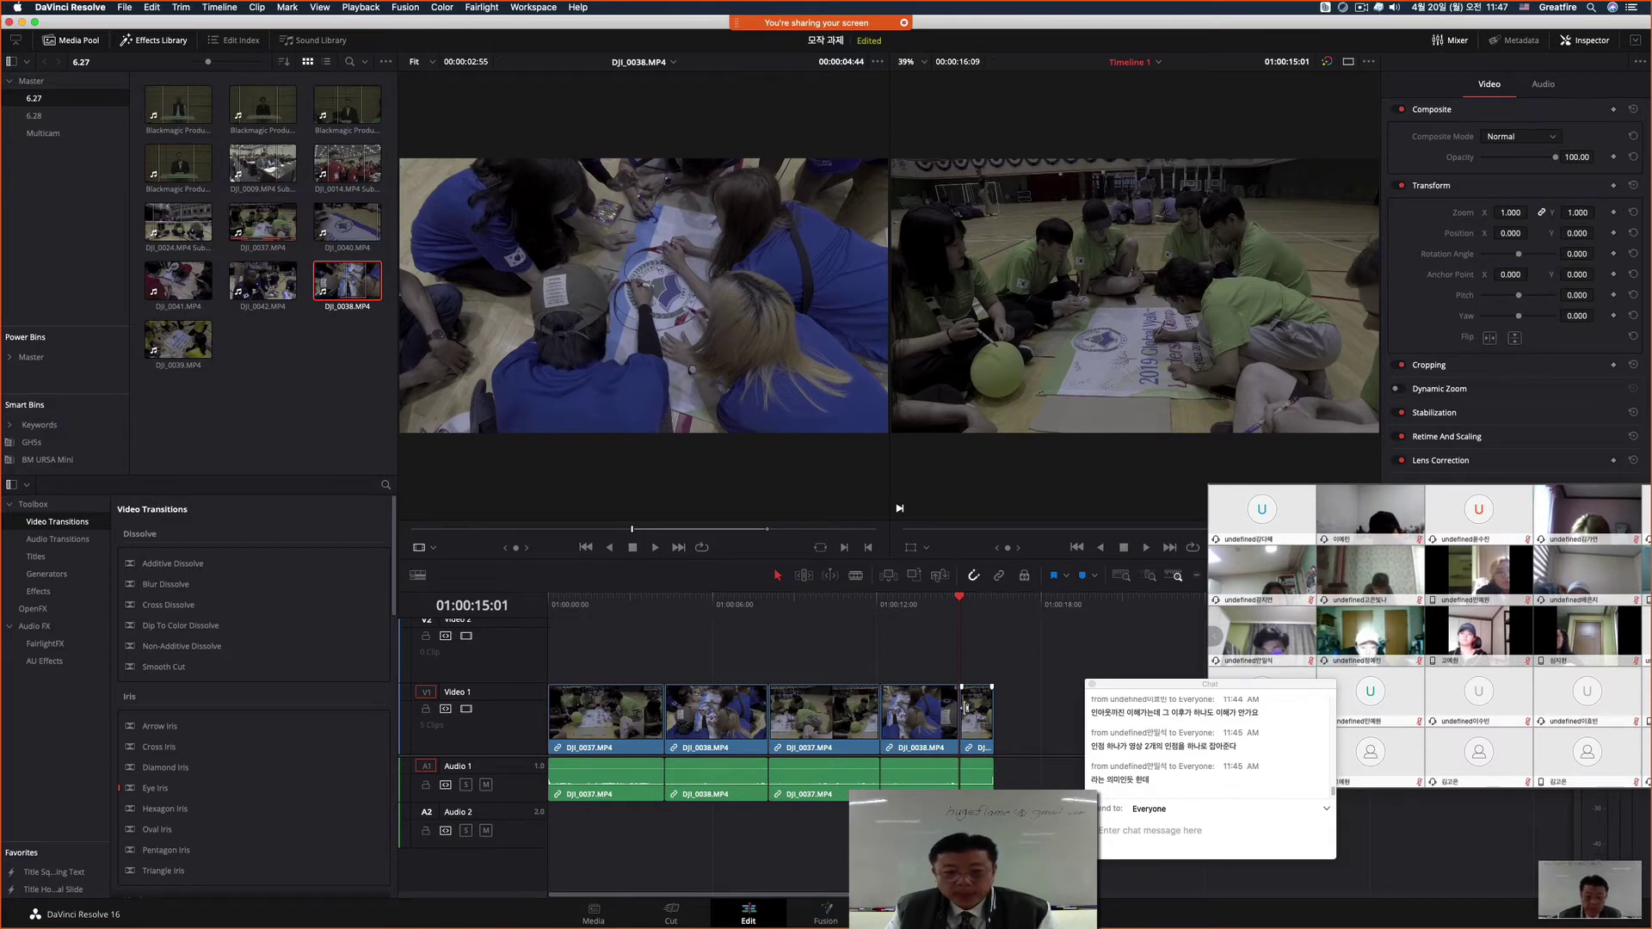
{"action": "key", "text": "super+z"}
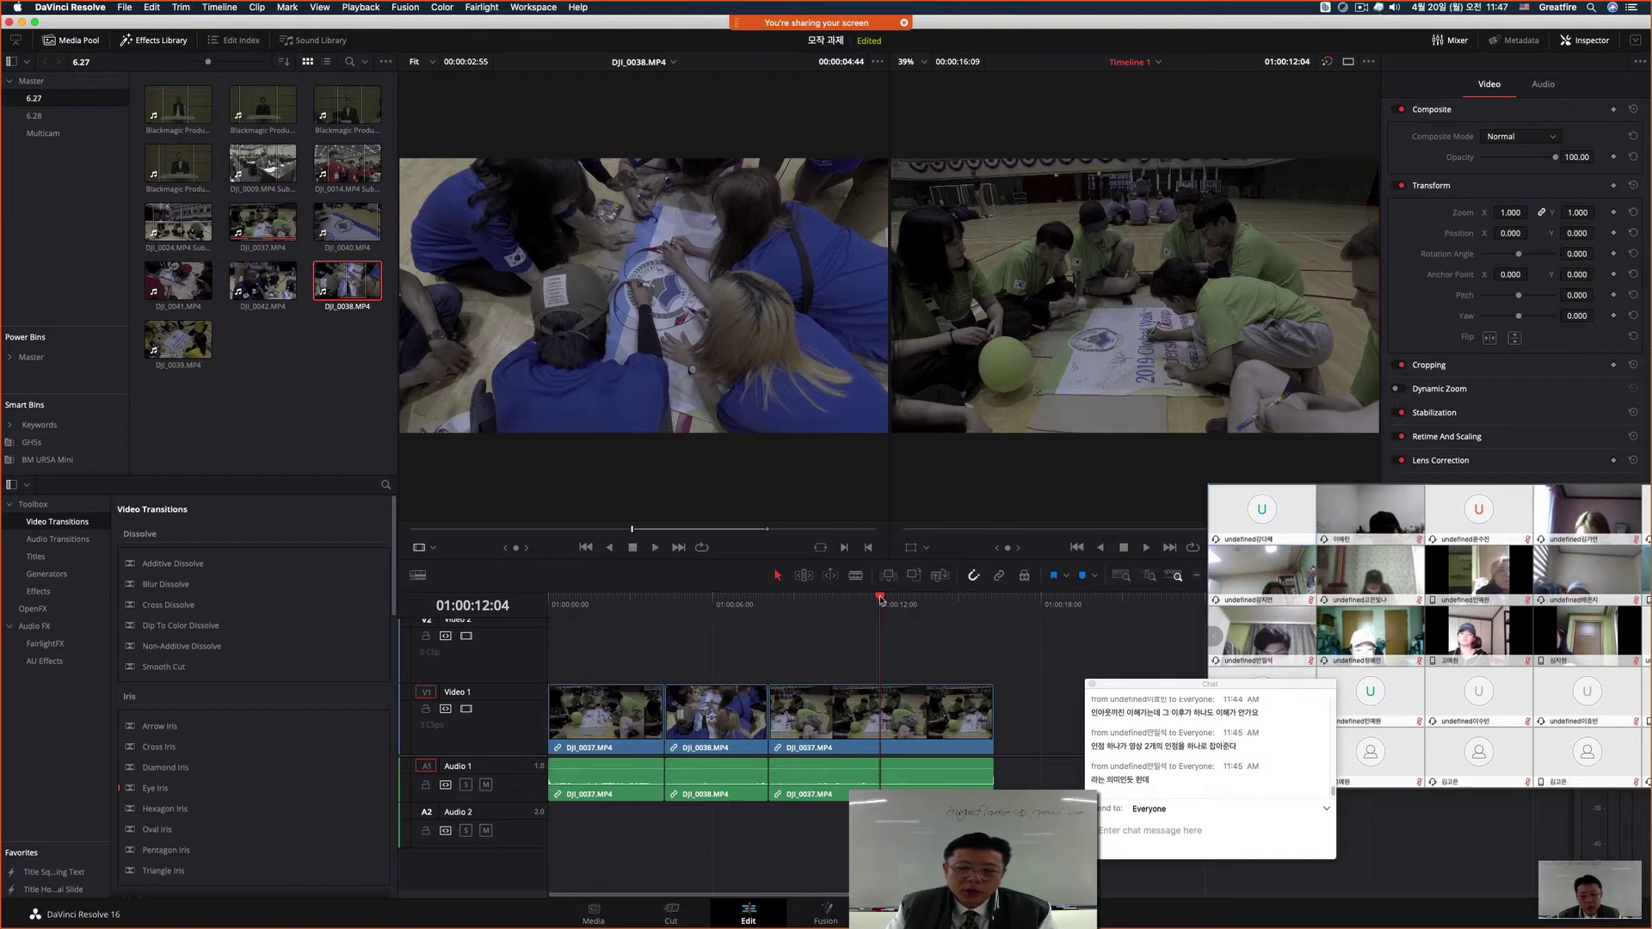
Step: Overwrite the timeline with the marked DJI_0038.MP4 range backtimed to an out point at 01:00:13:15, and undo back to the single DJI_0037.MP4 clip
{"action": "left_click_drag", "start_coordinate": [881, 599], "coordinate": [917, 600]}
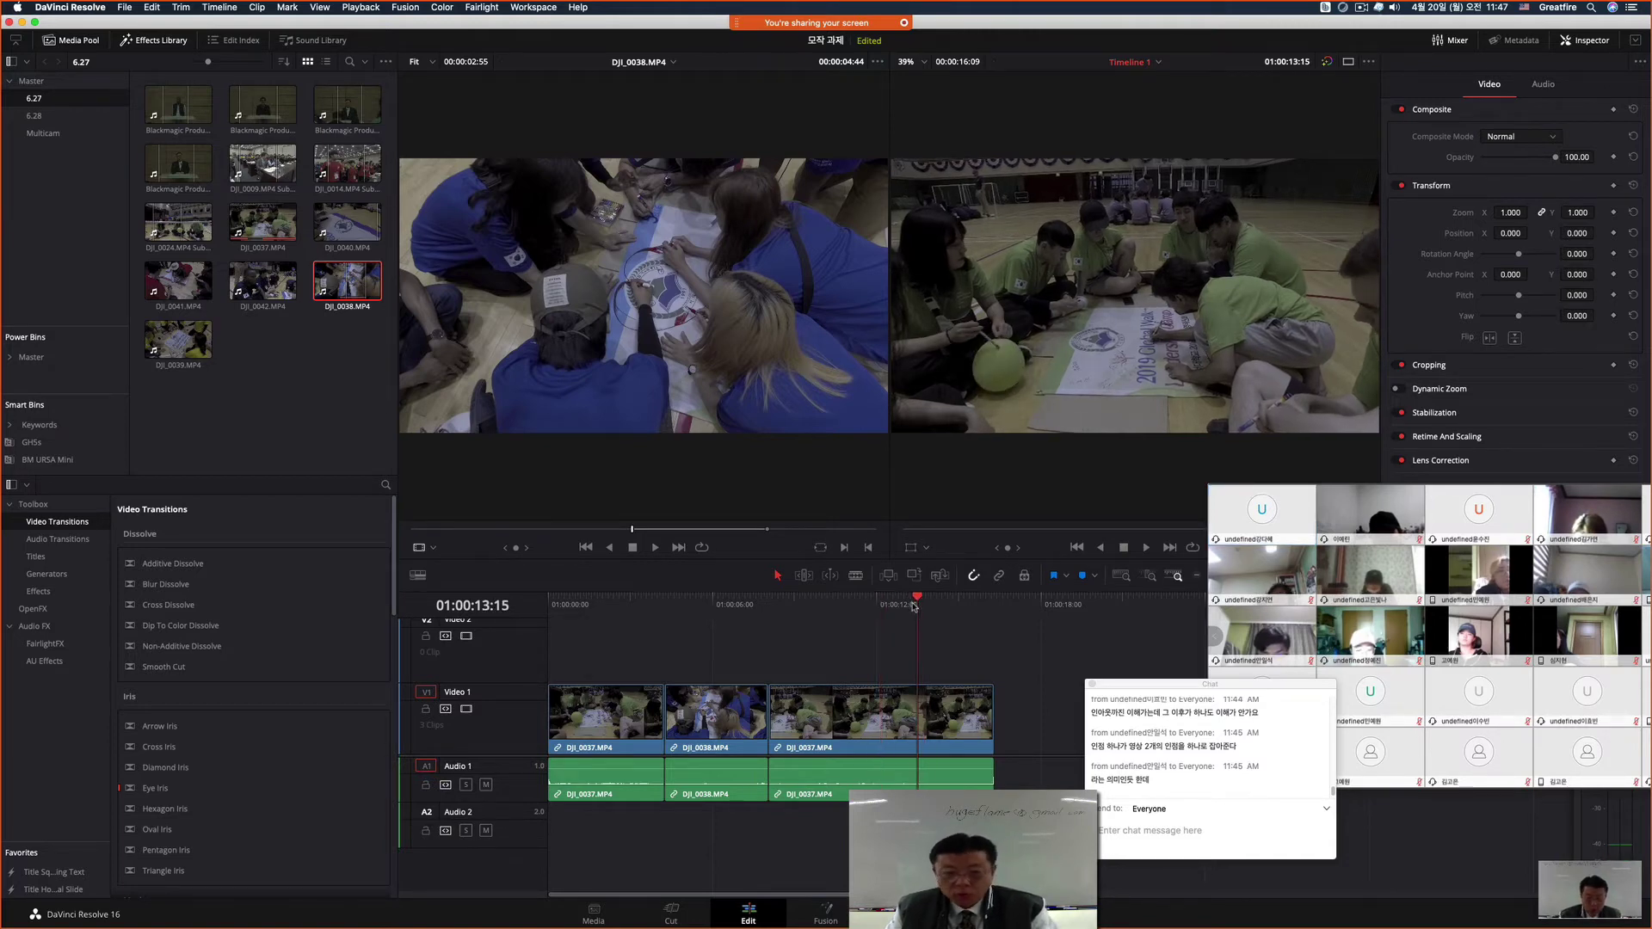
{"action": "key", "text": "o"}
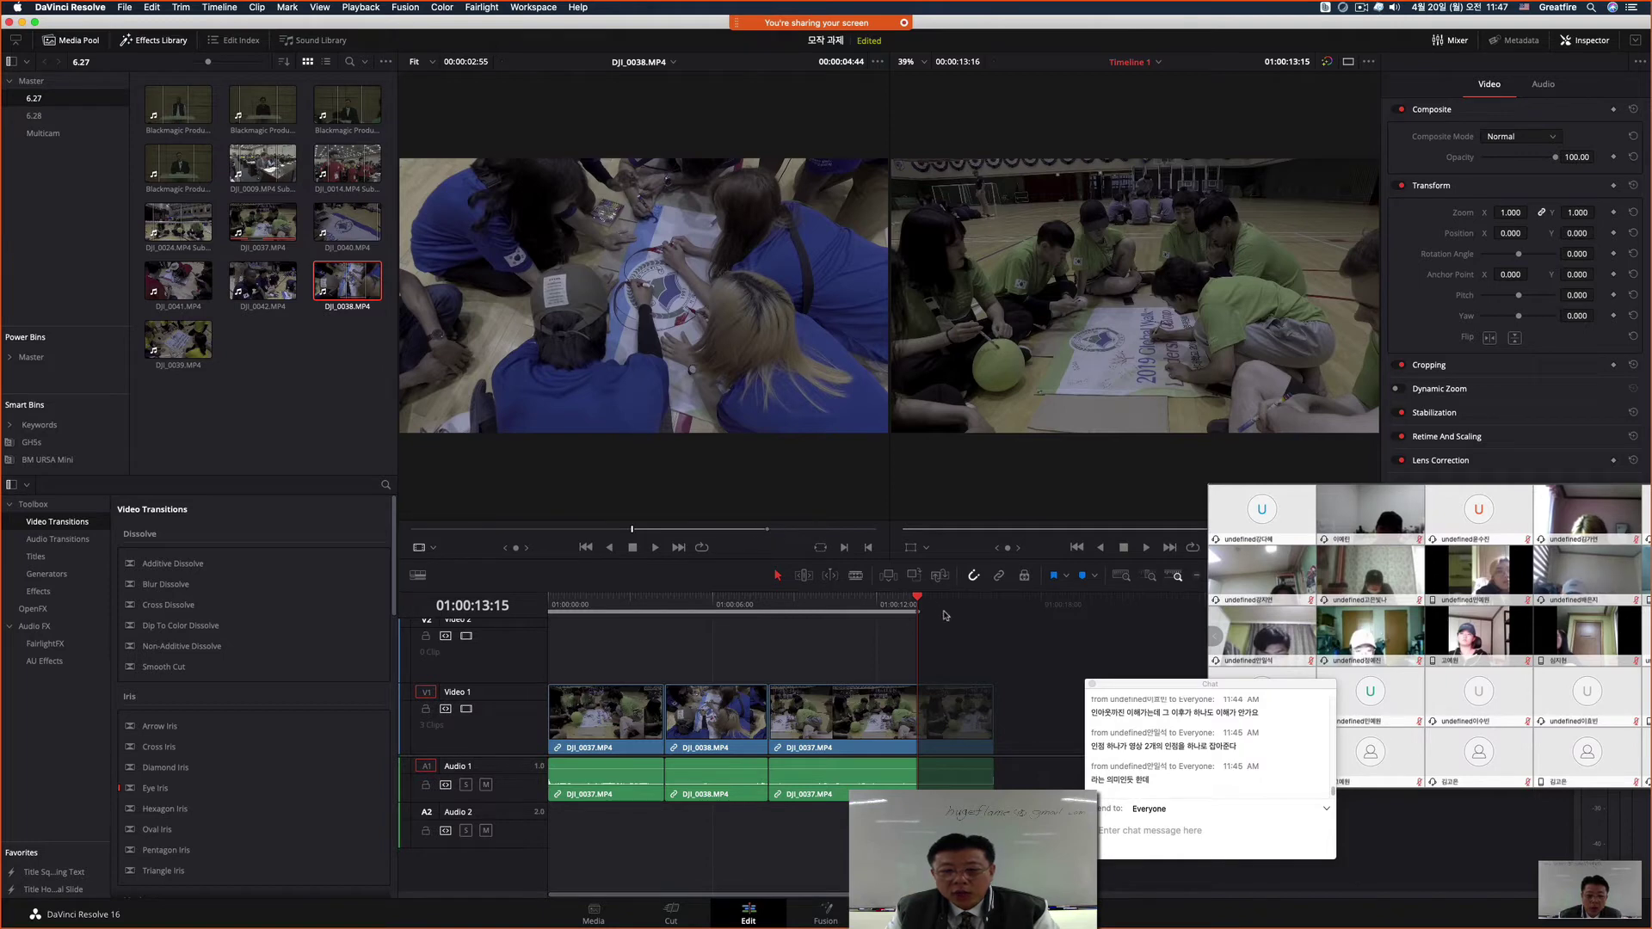
{"action": "left_click_drag", "start_coordinate": [731, 366], "coordinate": [1342, 230]}
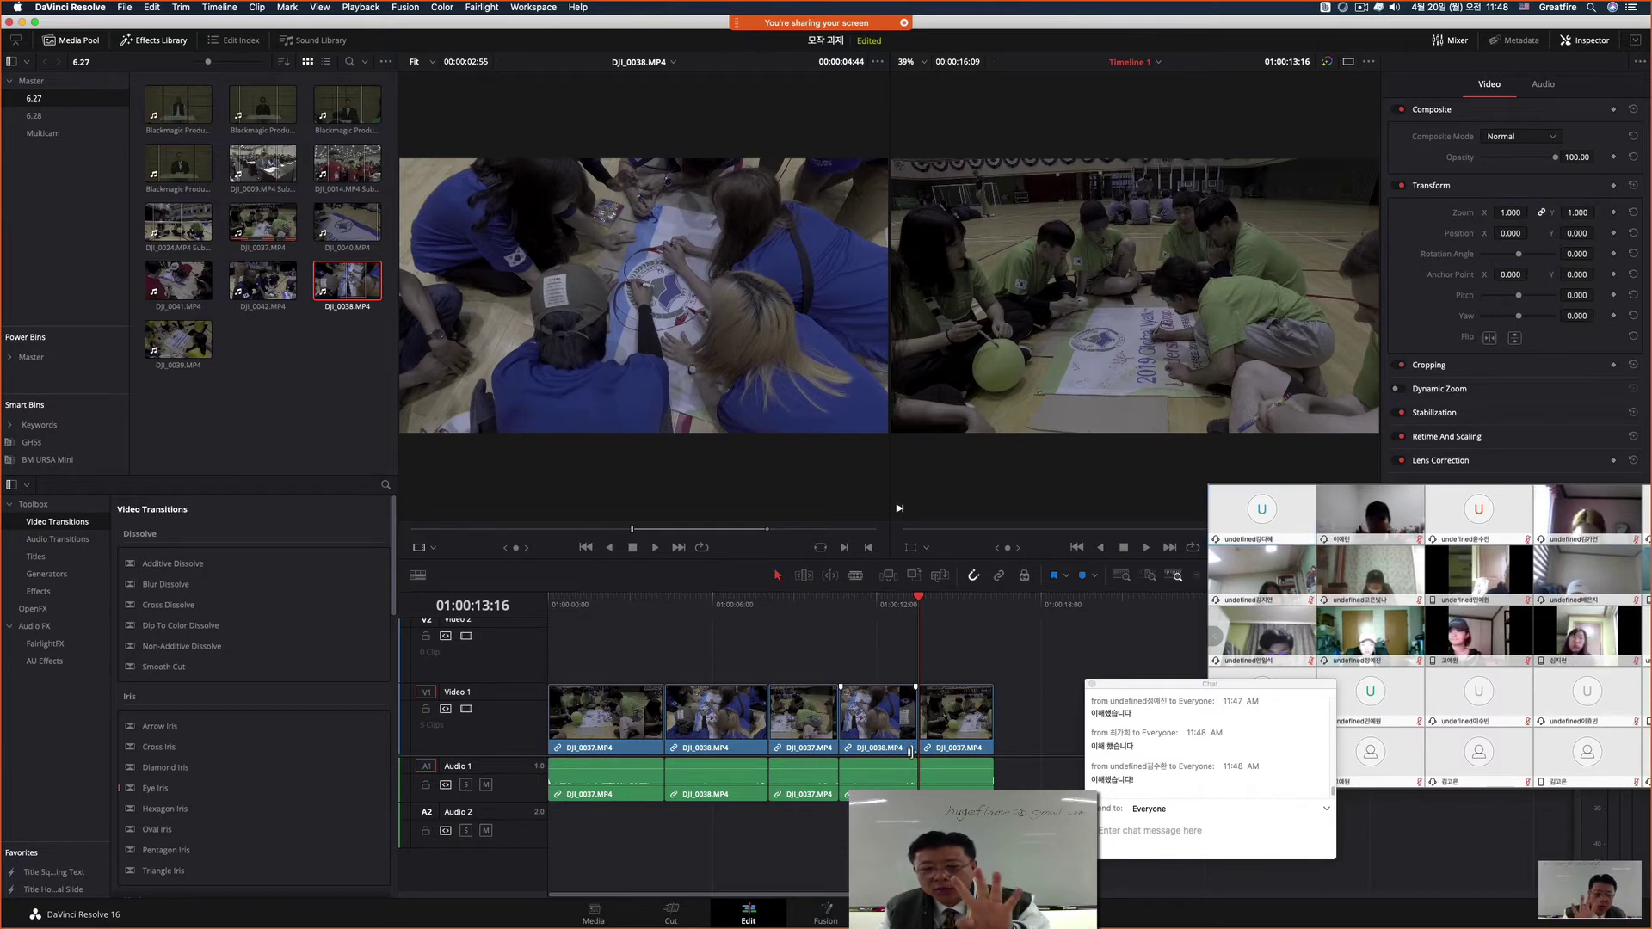
{"action": "key", "text": "super+z"}
{"action": "key", "text": "super+z"}
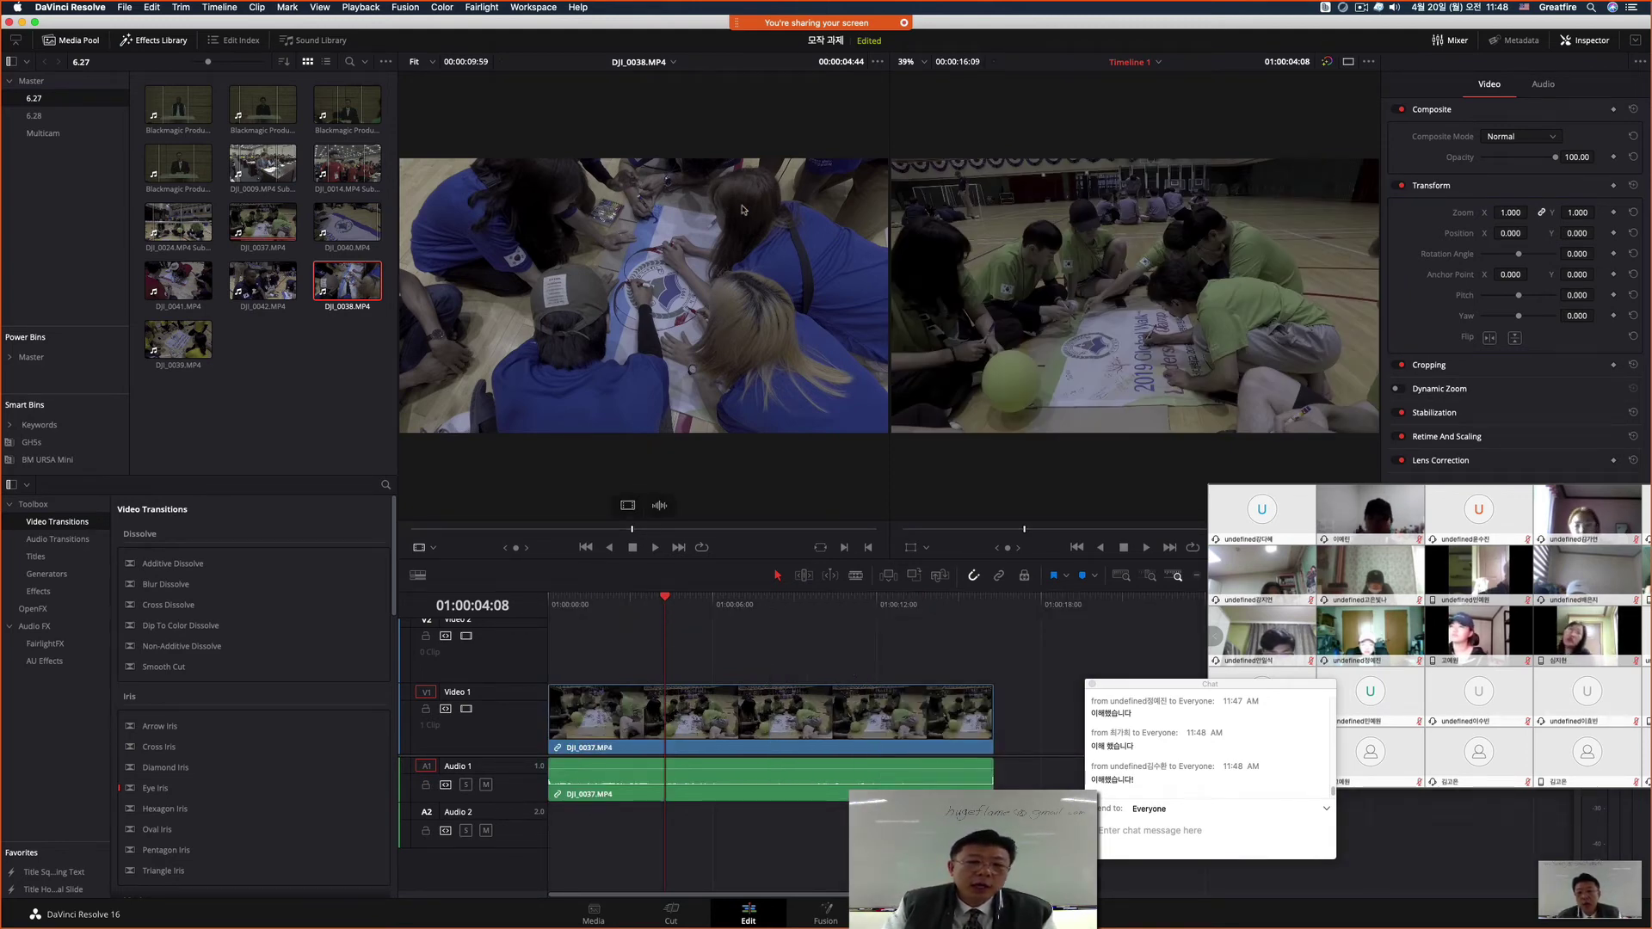
Step: Mark a source range of 00:00:02:22 in DJI_0038.MP4, ending at about 00:00:07:45, and play it through
{"action": "left_click", "coordinate": [641, 530]}
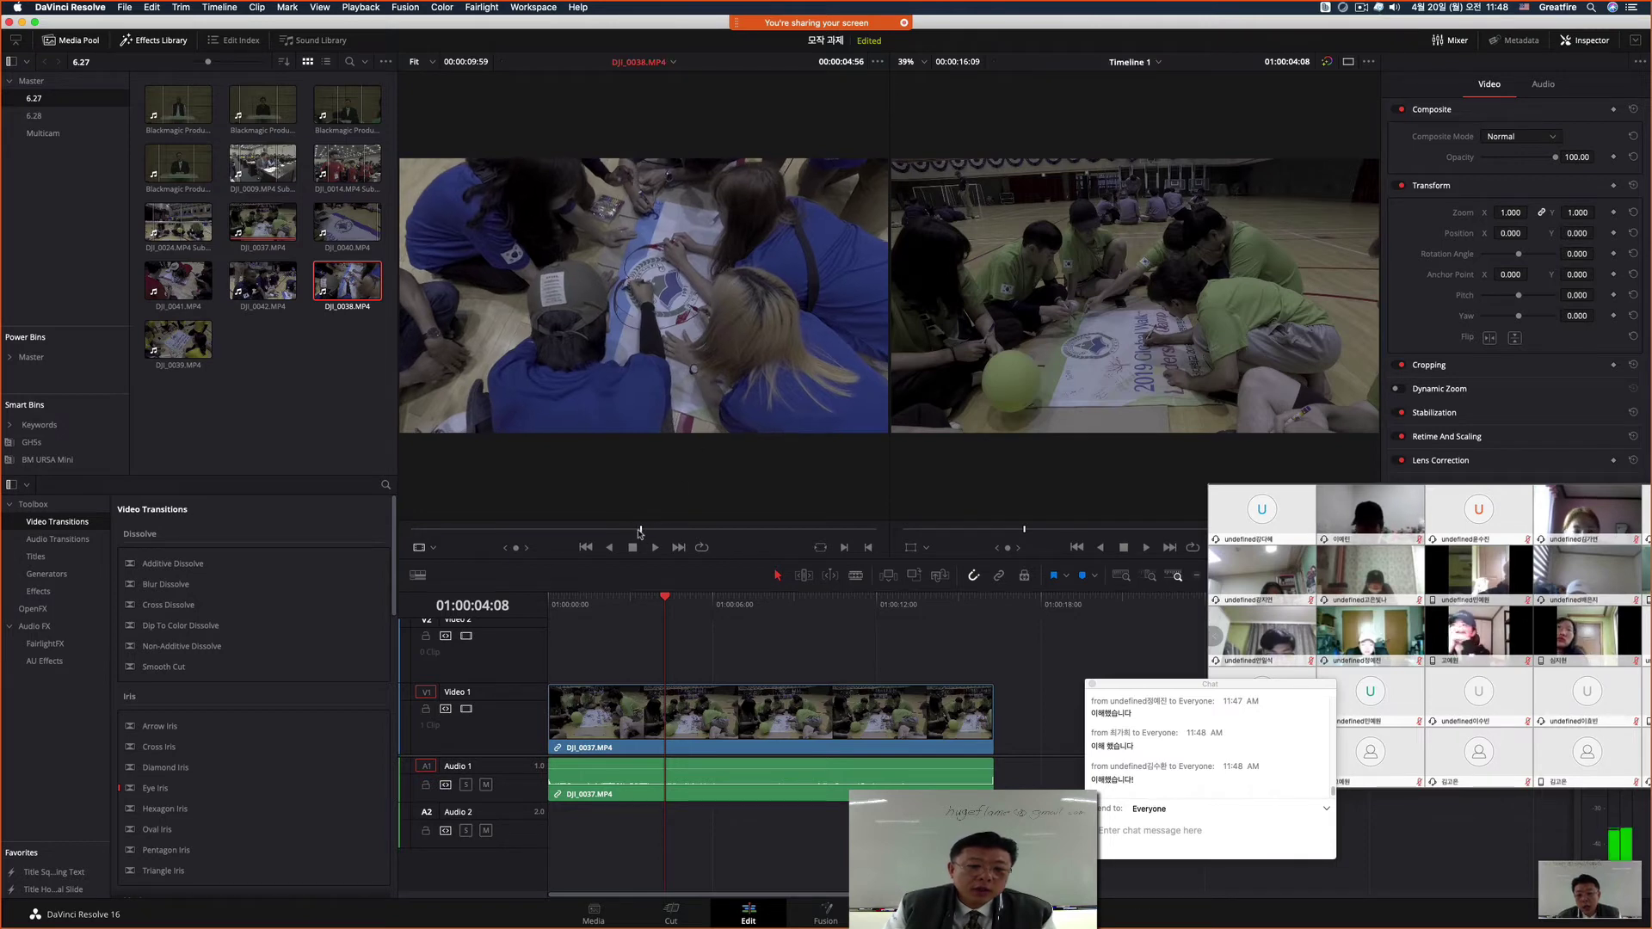
{"action": "left_click_drag", "start_coordinate": [641, 530], "coordinate": [667, 530]}
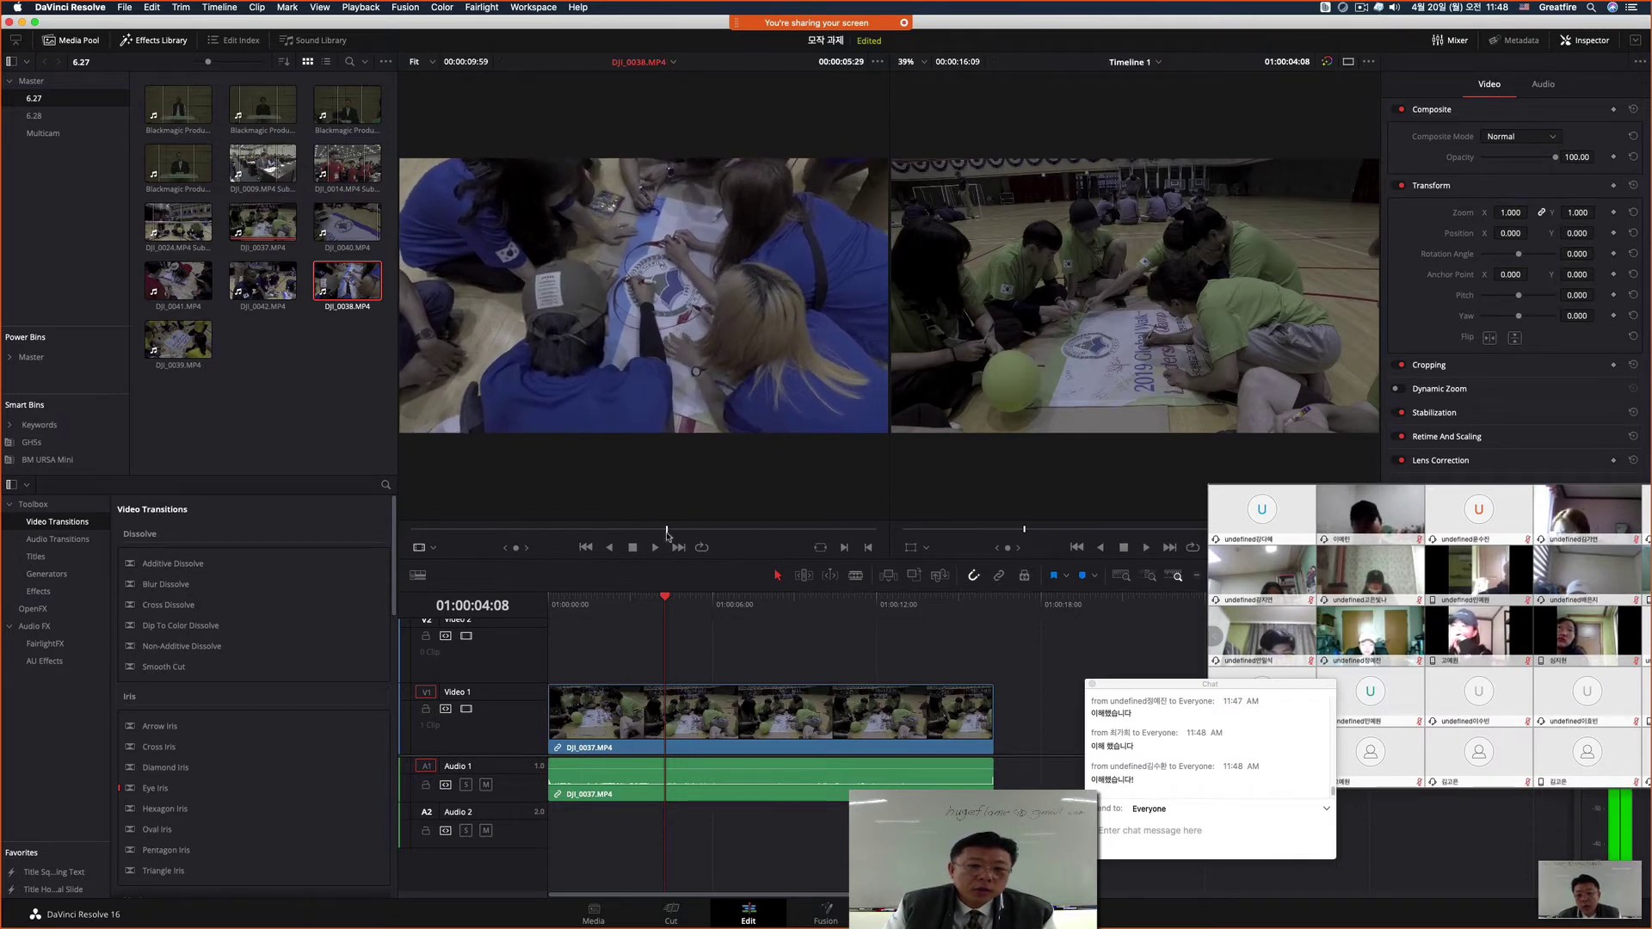
{"action": "key", "text": "i"}
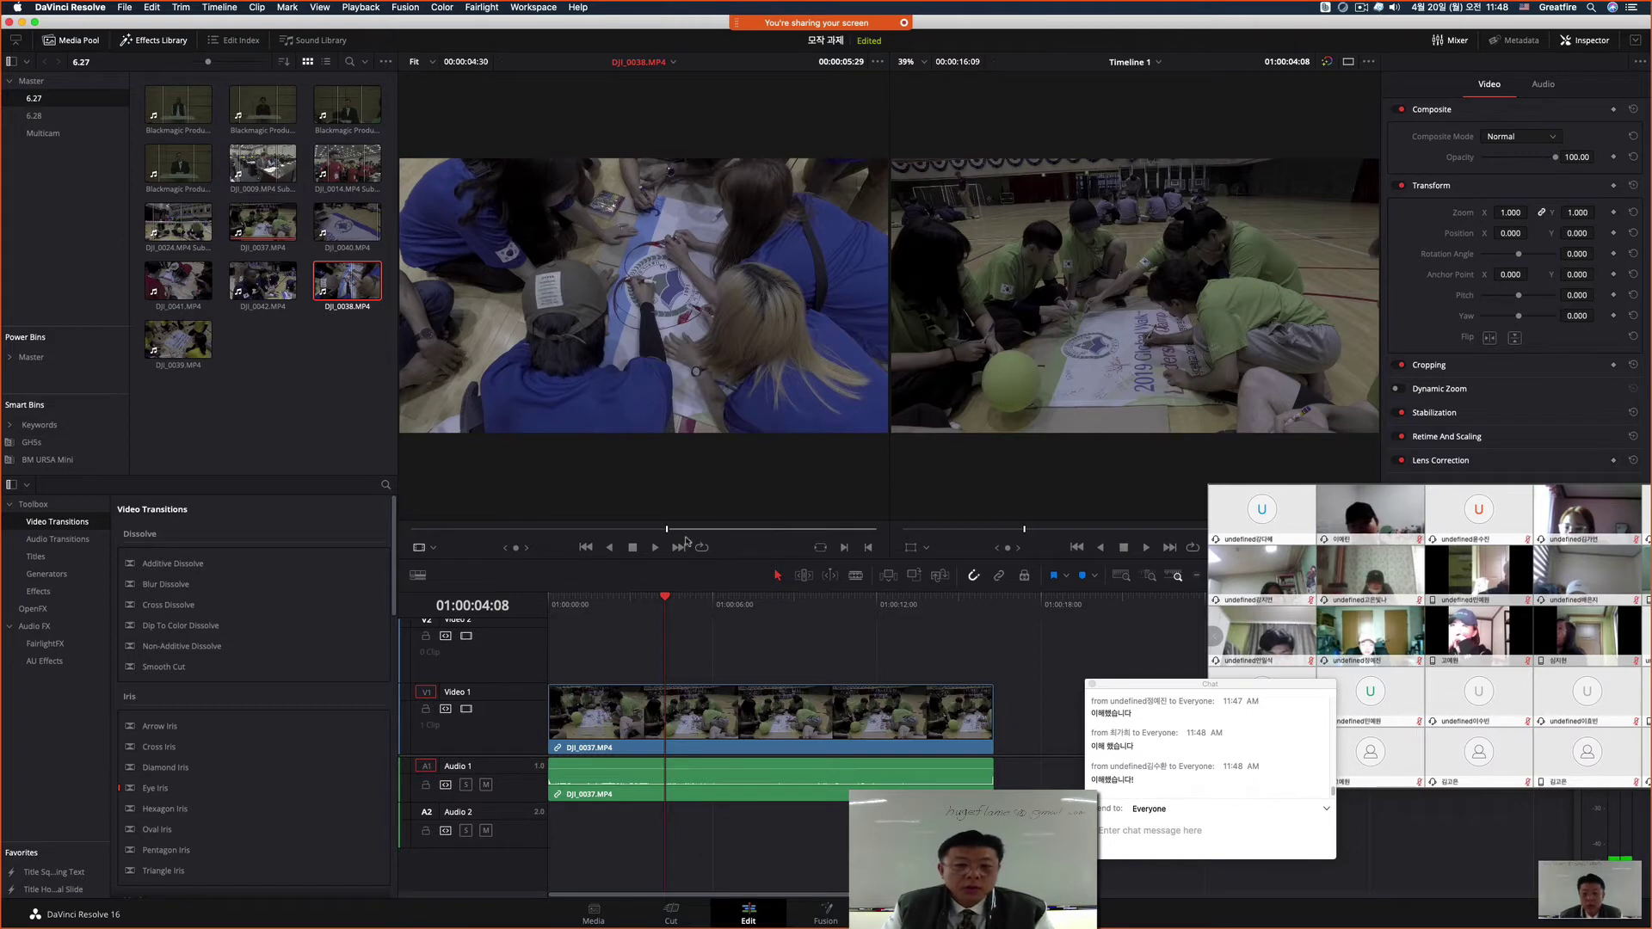
{"action": "left_click_drag", "start_coordinate": [668, 530], "coordinate": [770, 546]}
{"action": "key", "text": "o"}
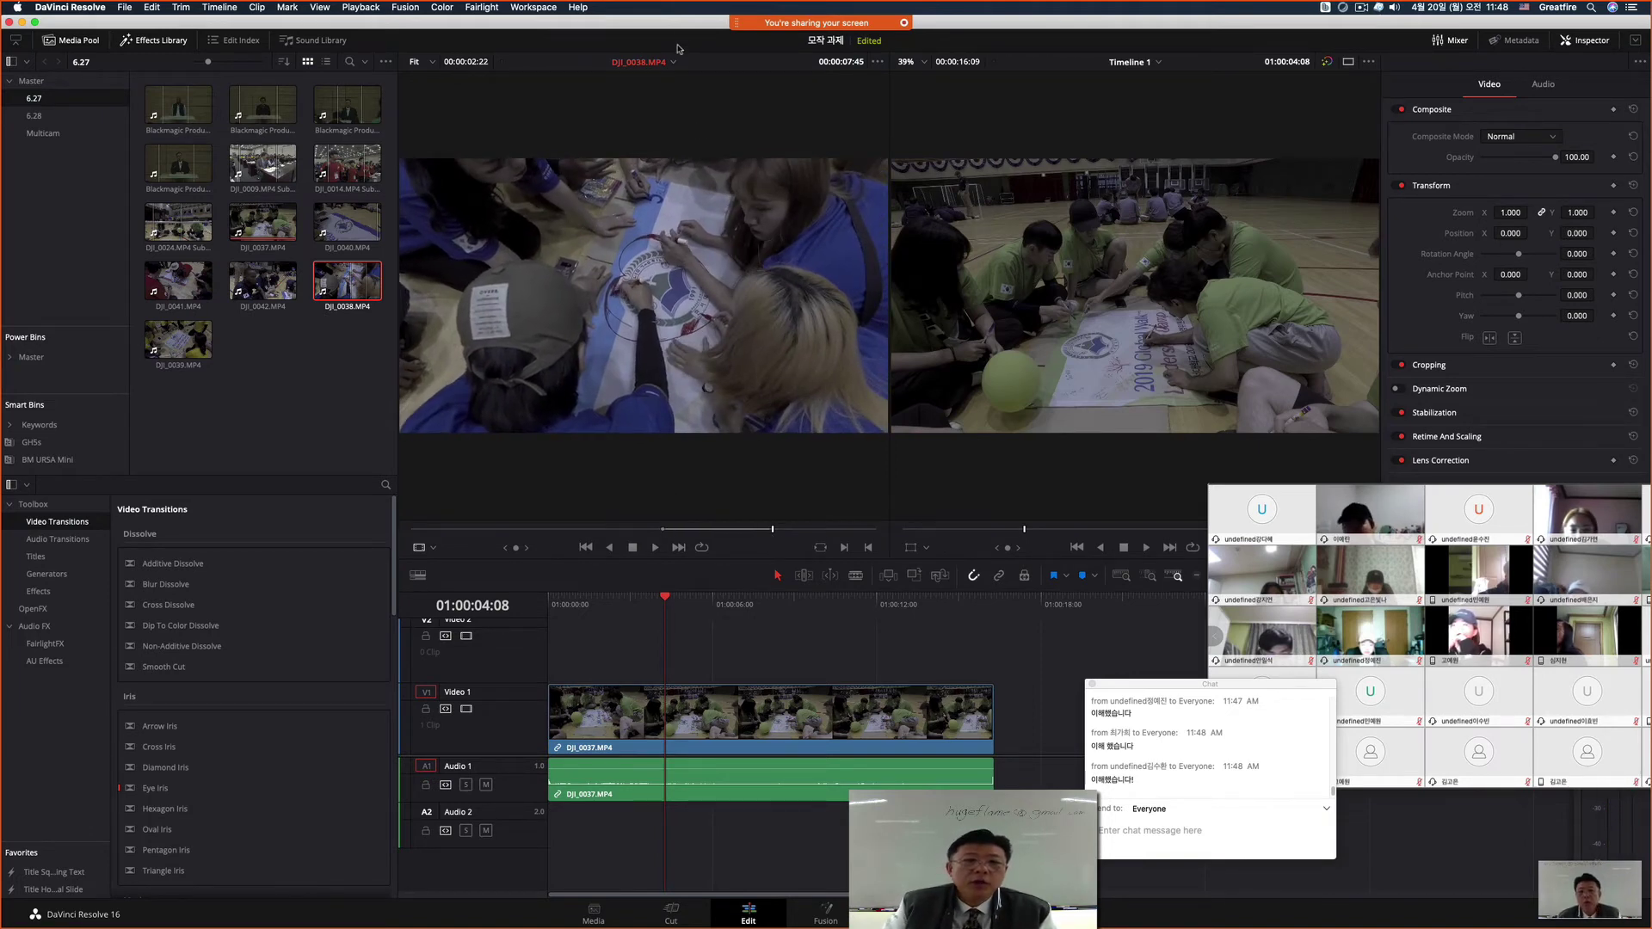
{"action": "left_click_drag", "start_coordinate": [773, 534], "coordinate": [666, 534]}
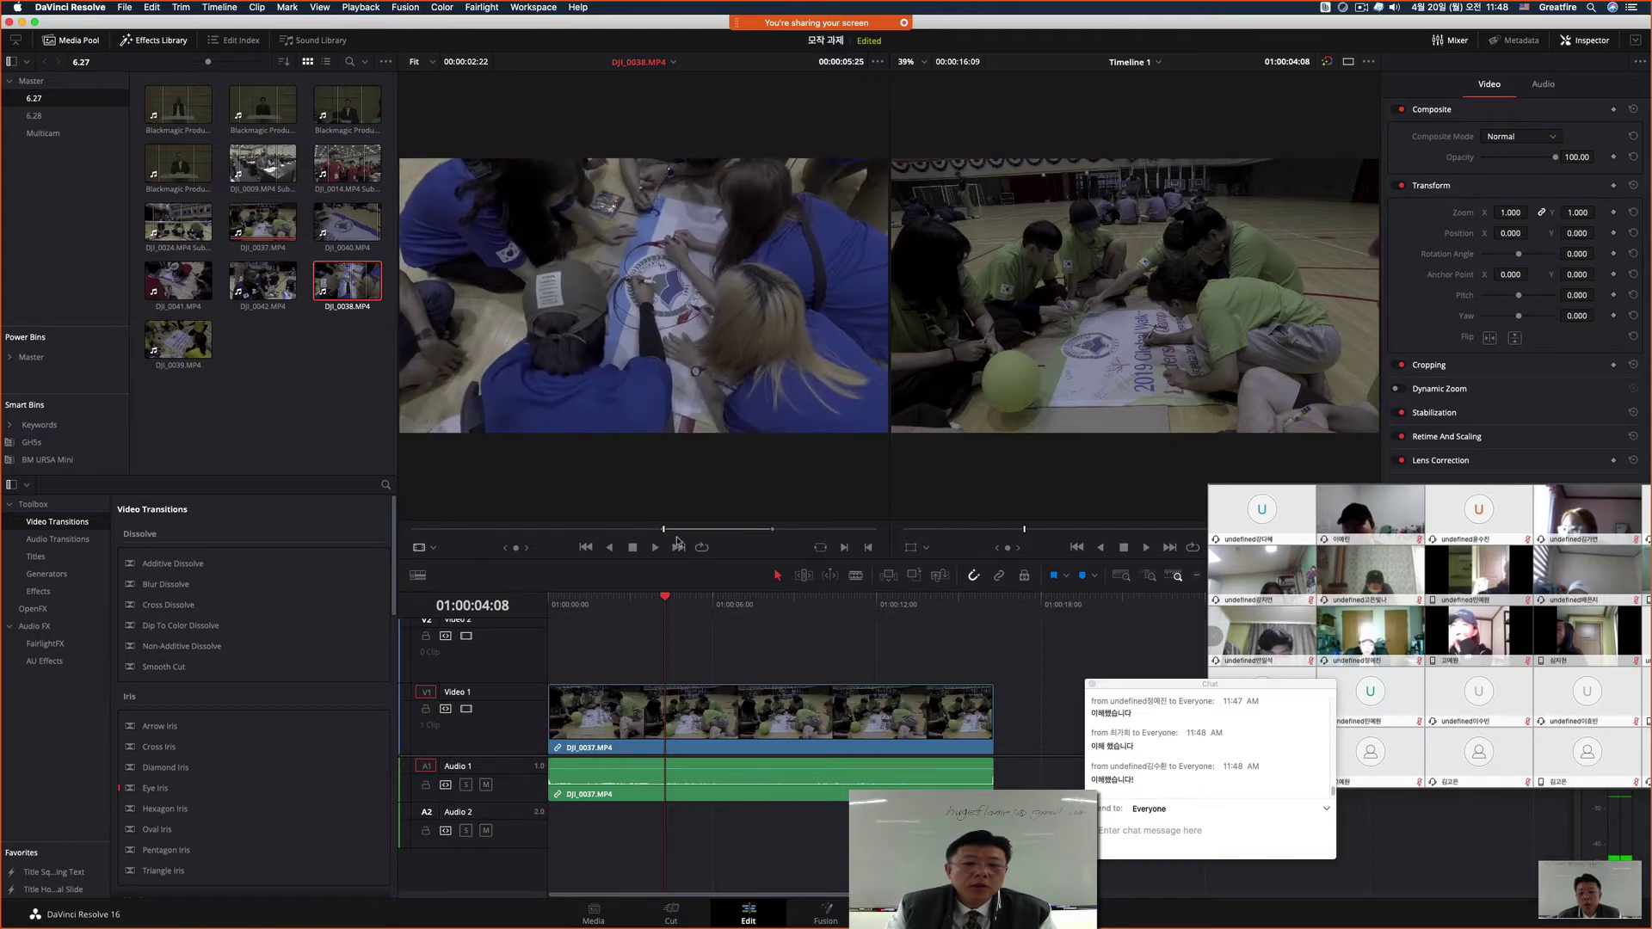
{"action": "key", "text": "space"}
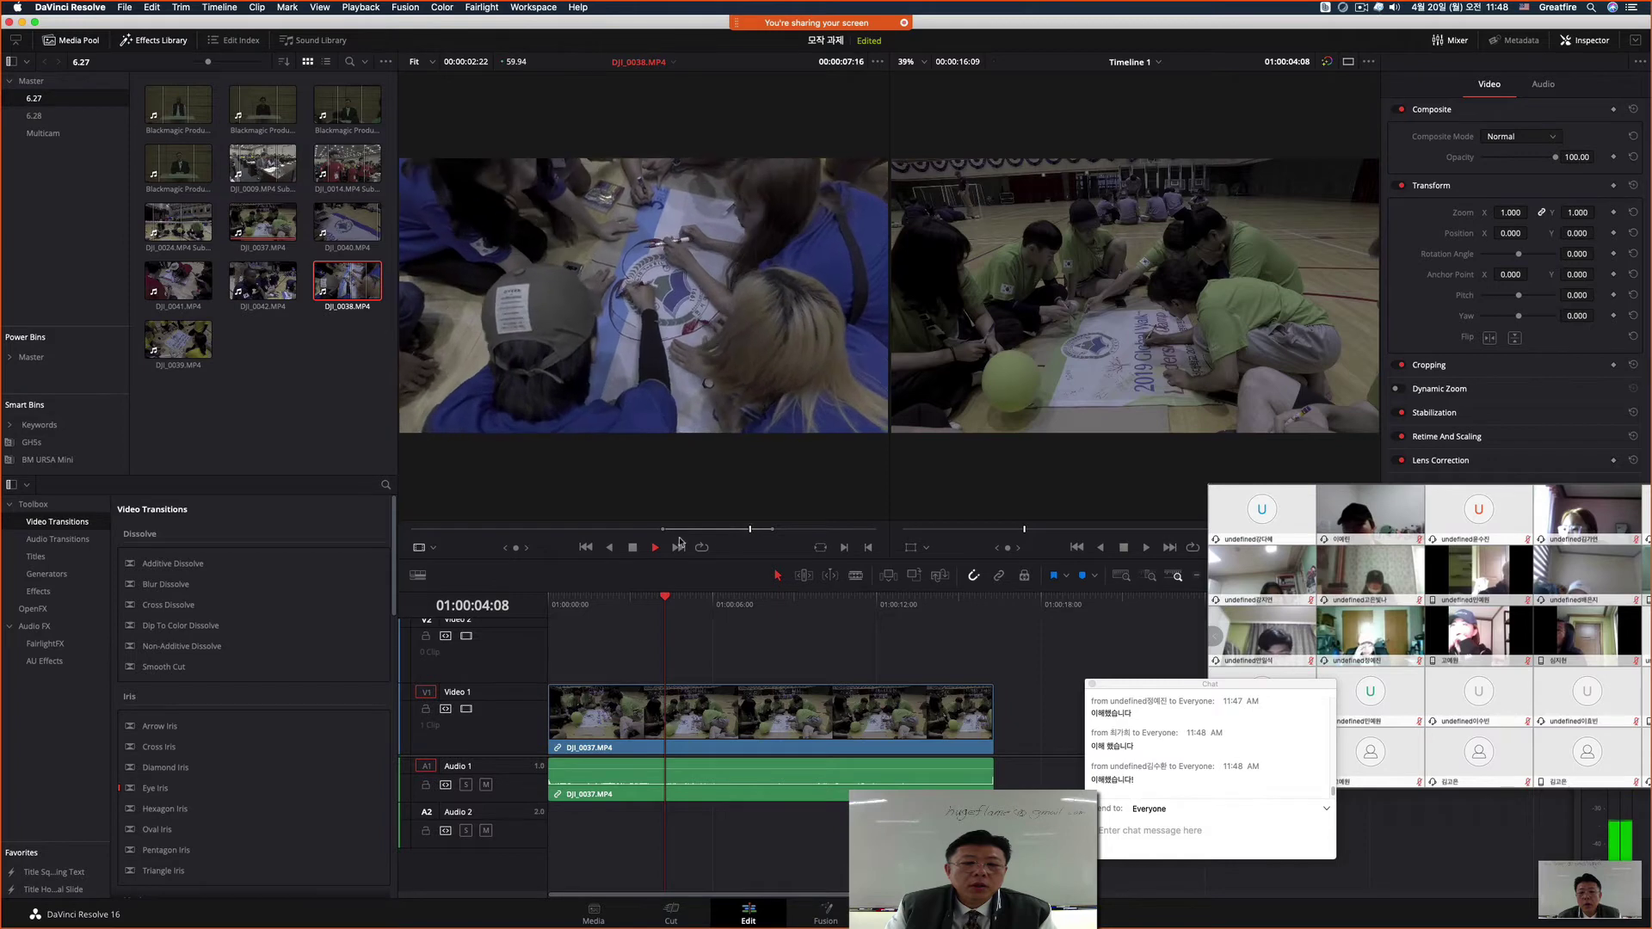
{"action": "key", "text": "space"}
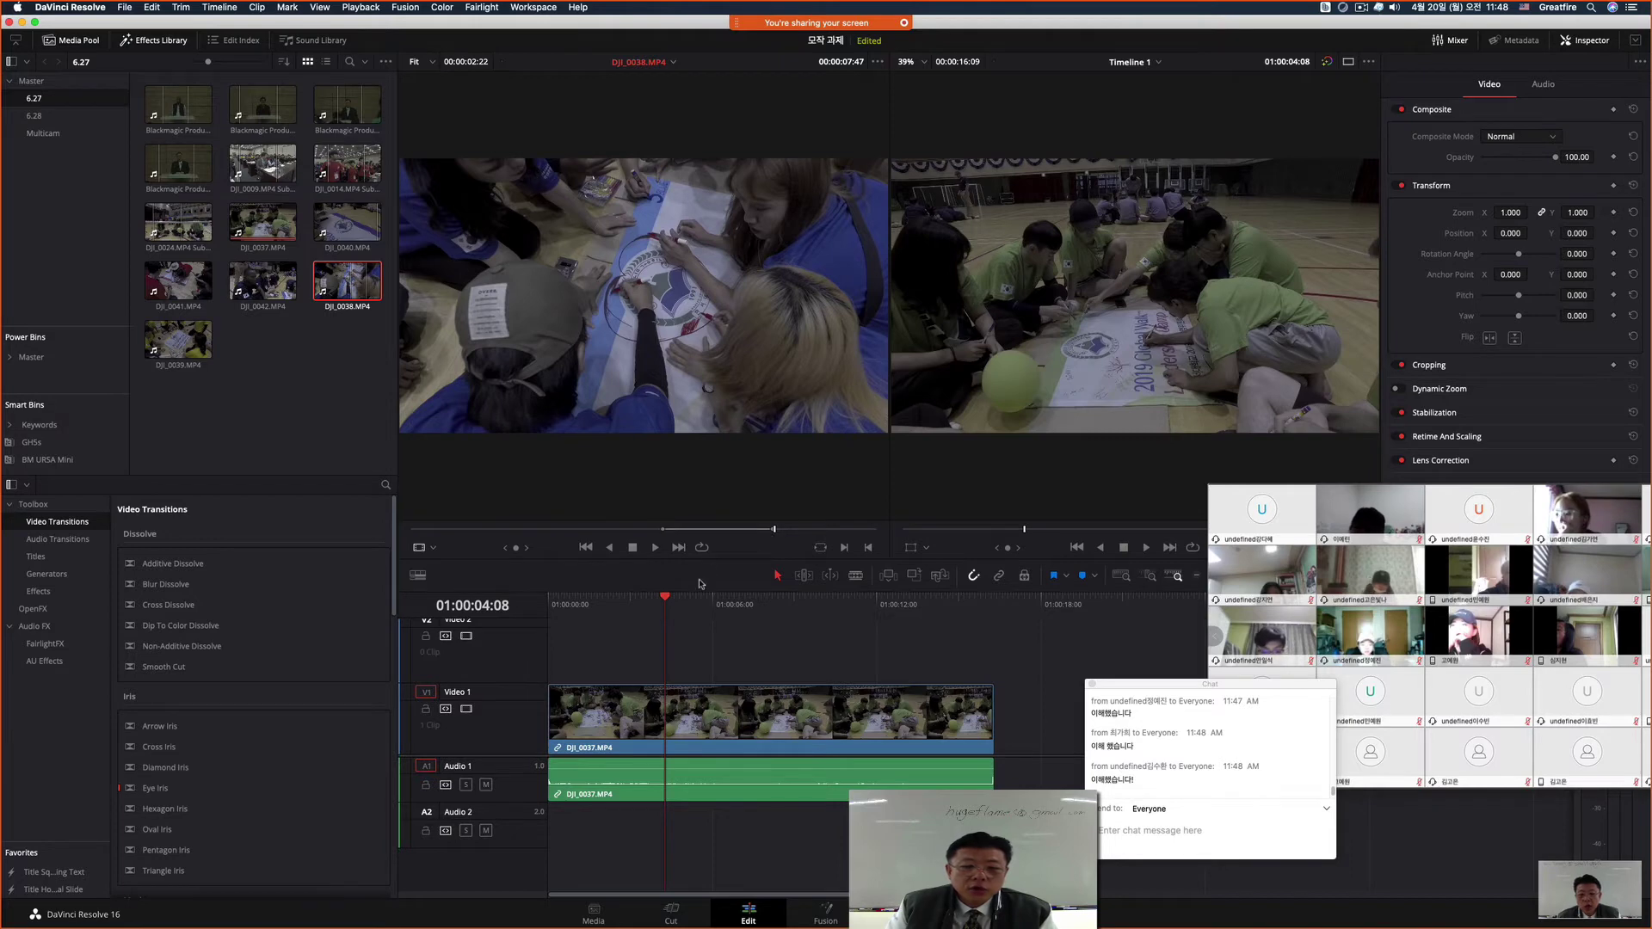
Step: Mark the timeline's in point at 01:00:12:11 and its out point at 01:00:13:07
{"action": "left_click_drag", "start_coordinate": [669, 598], "coordinate": [791, 627]}
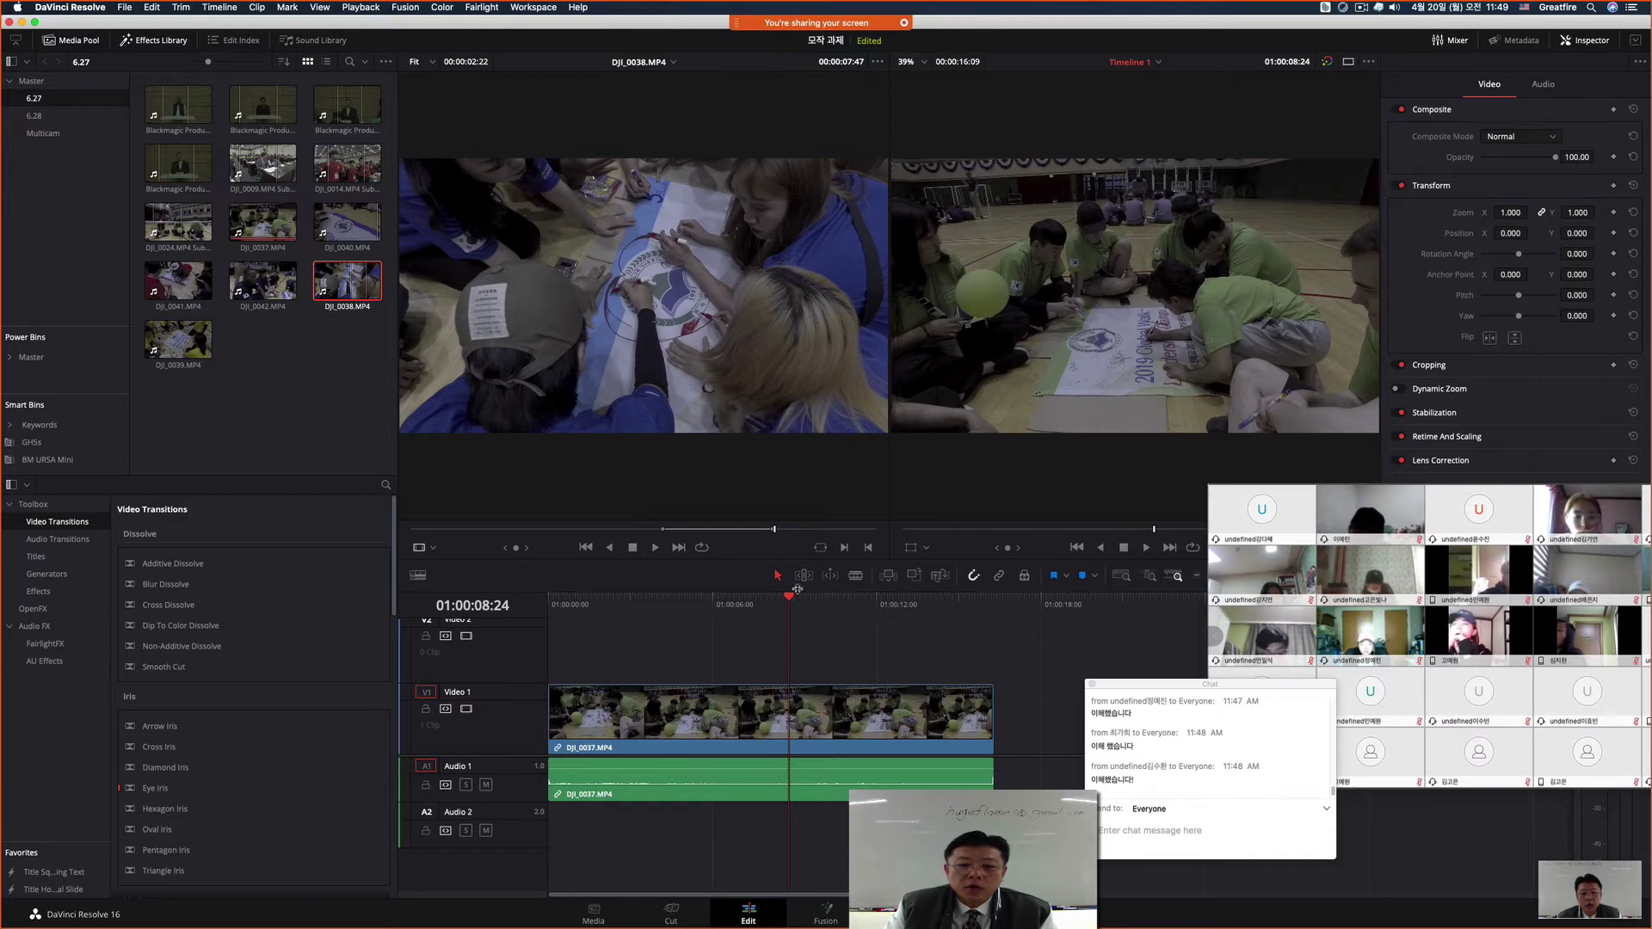
{"action": "left_click_drag", "start_coordinate": [790, 602], "coordinate": [888, 631]}
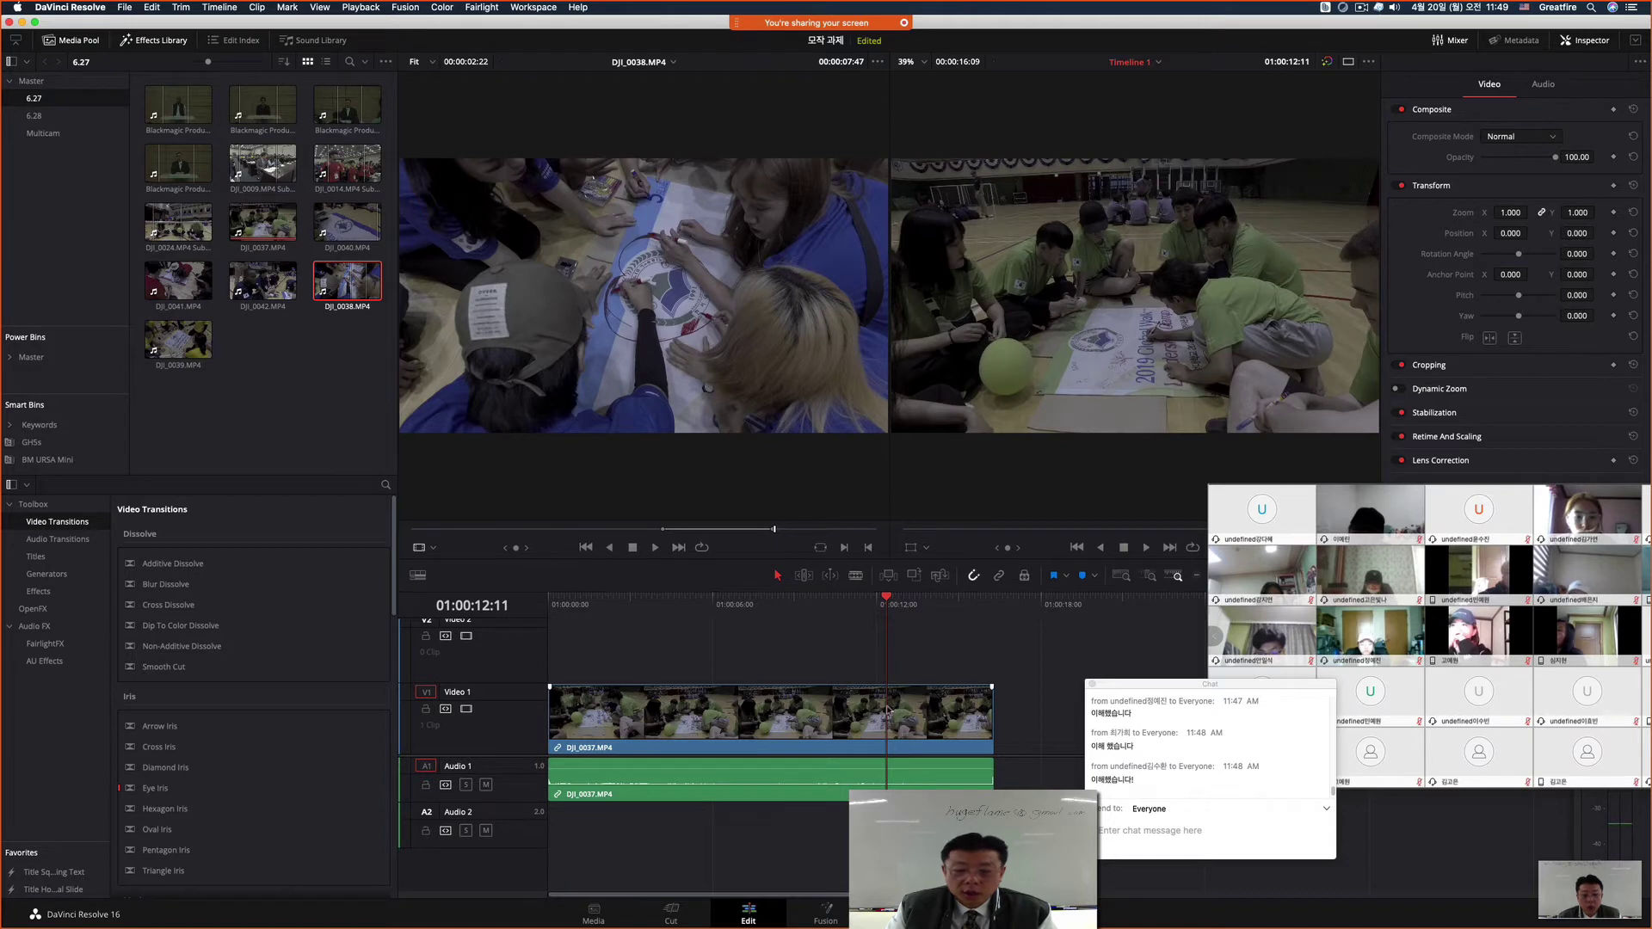
{"action": "key", "text": "i"}
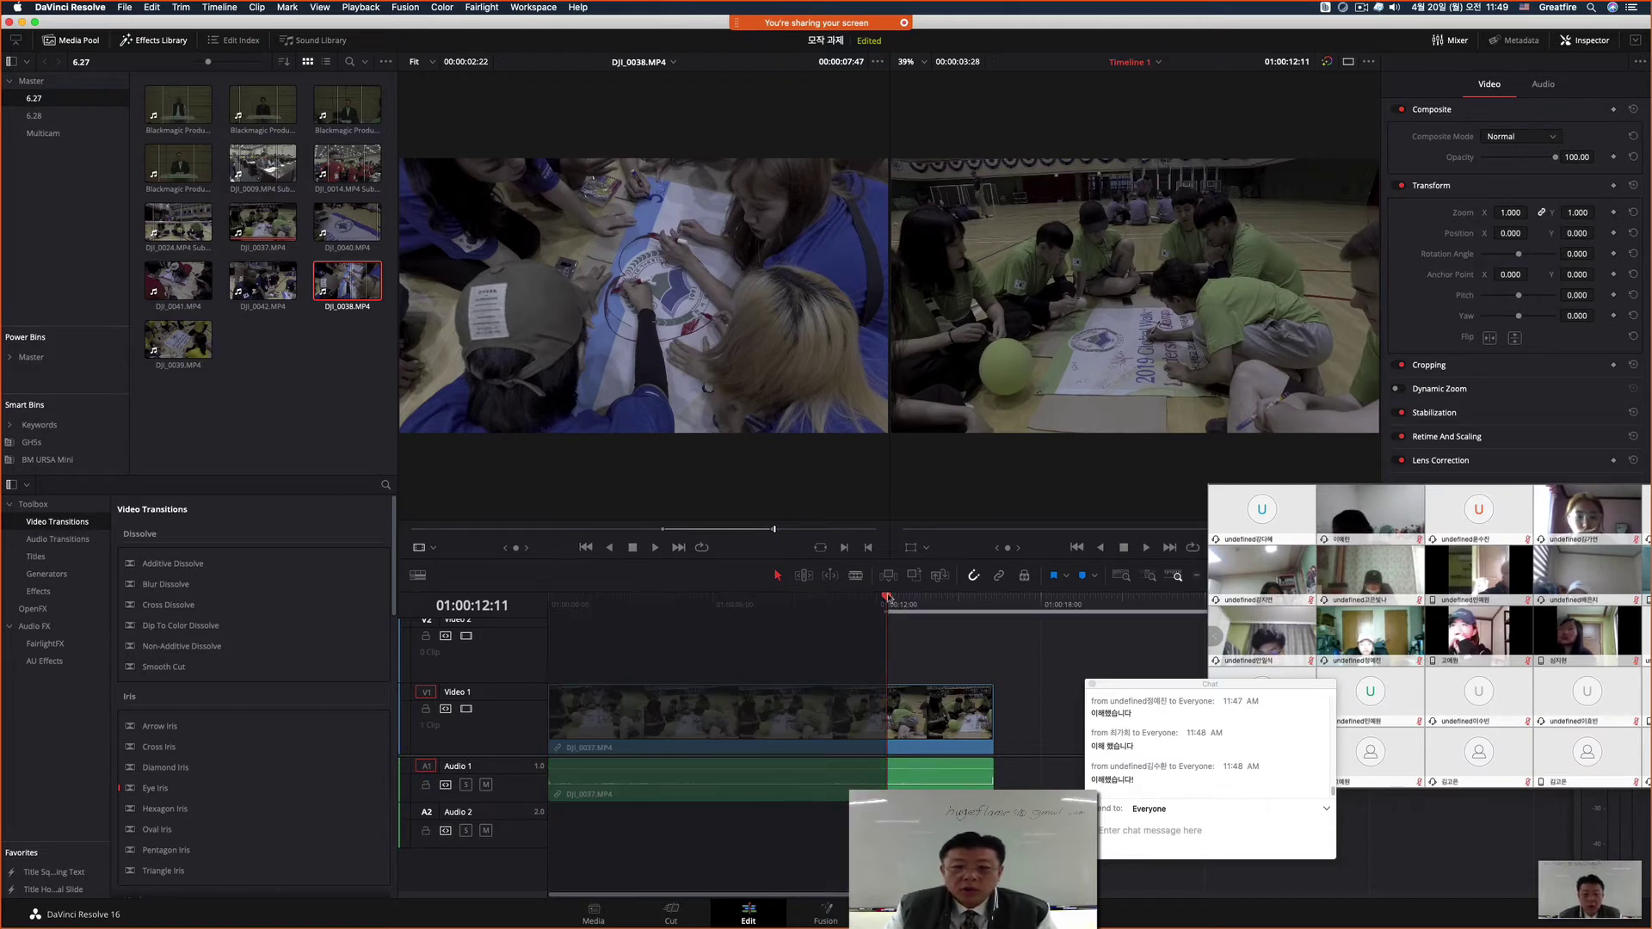
{"action": "left_click_drag", "start_coordinate": [887, 597], "coordinate": [911, 608]}
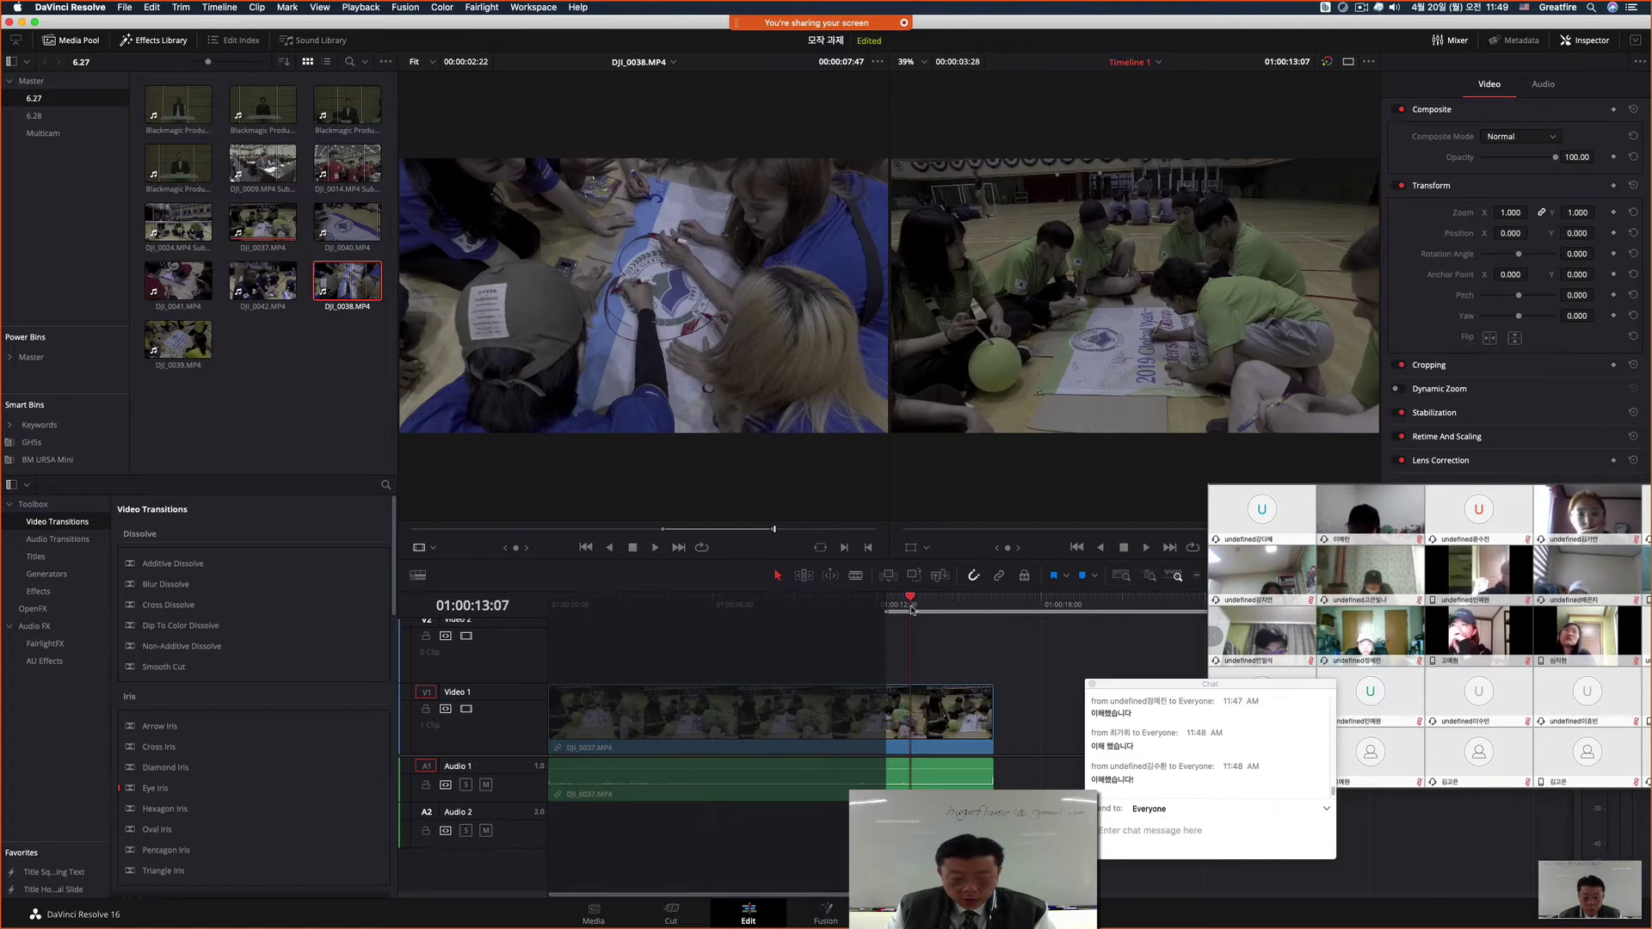
{"action": "key", "text": "o"}
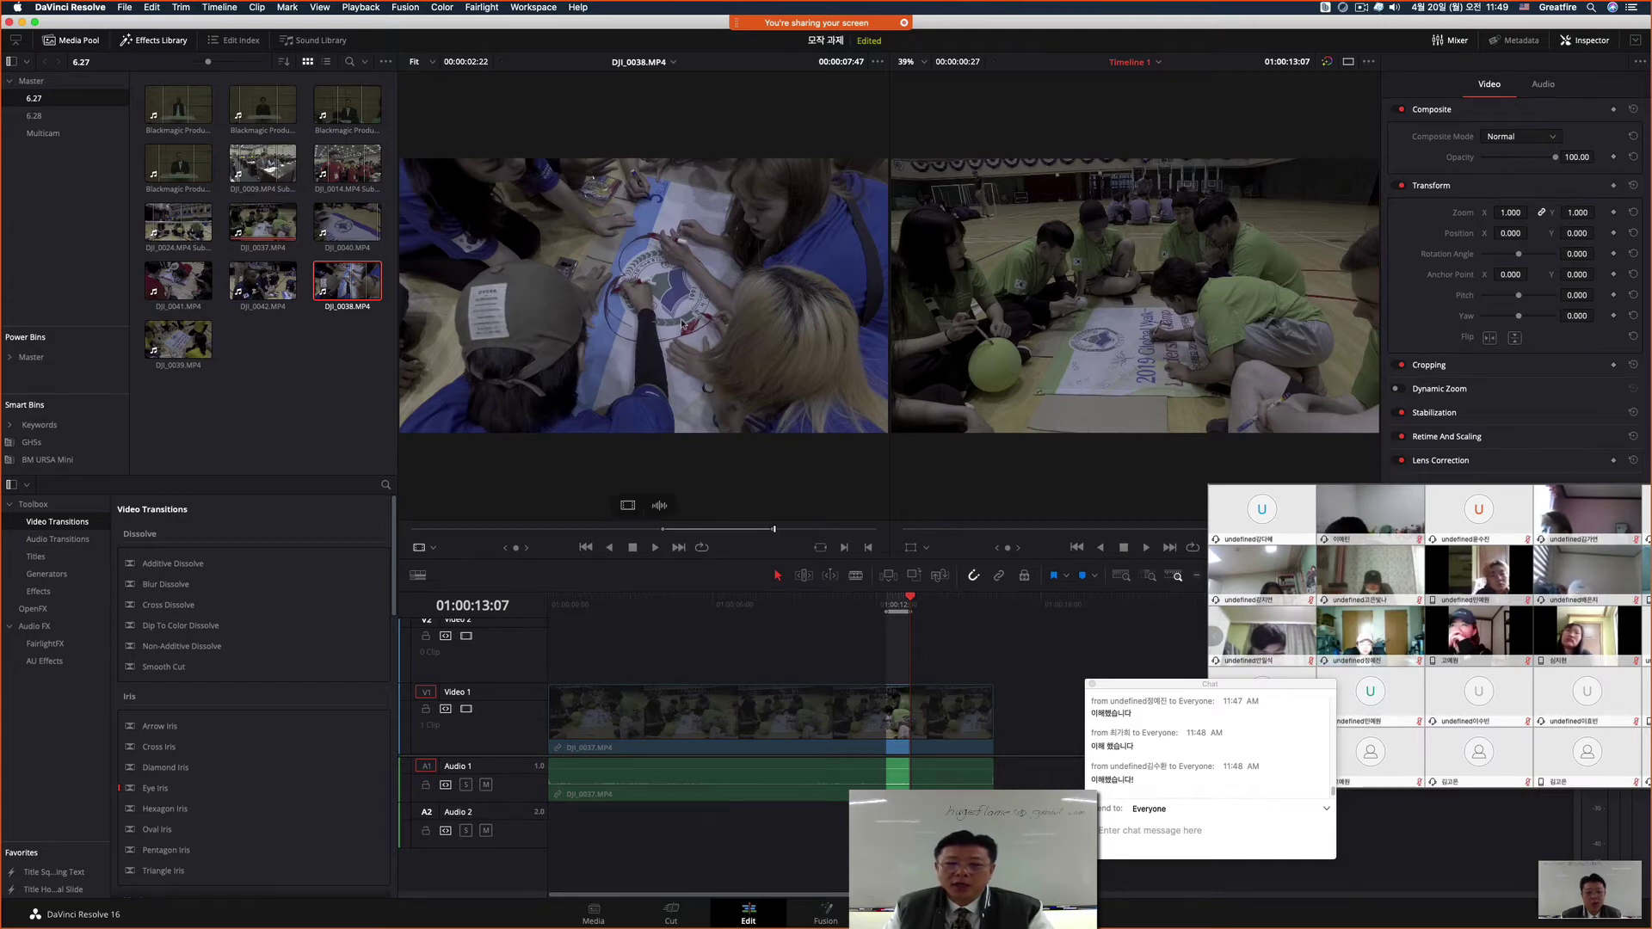
Step: Place the marked DJI_0038.MP4 range into the marked timeline range with Fit to Fill, and play the timeline across it from 01:00:10:27
{"action": "left_click_drag", "start_coordinate": [682, 323], "coordinate": [1247, 293]}
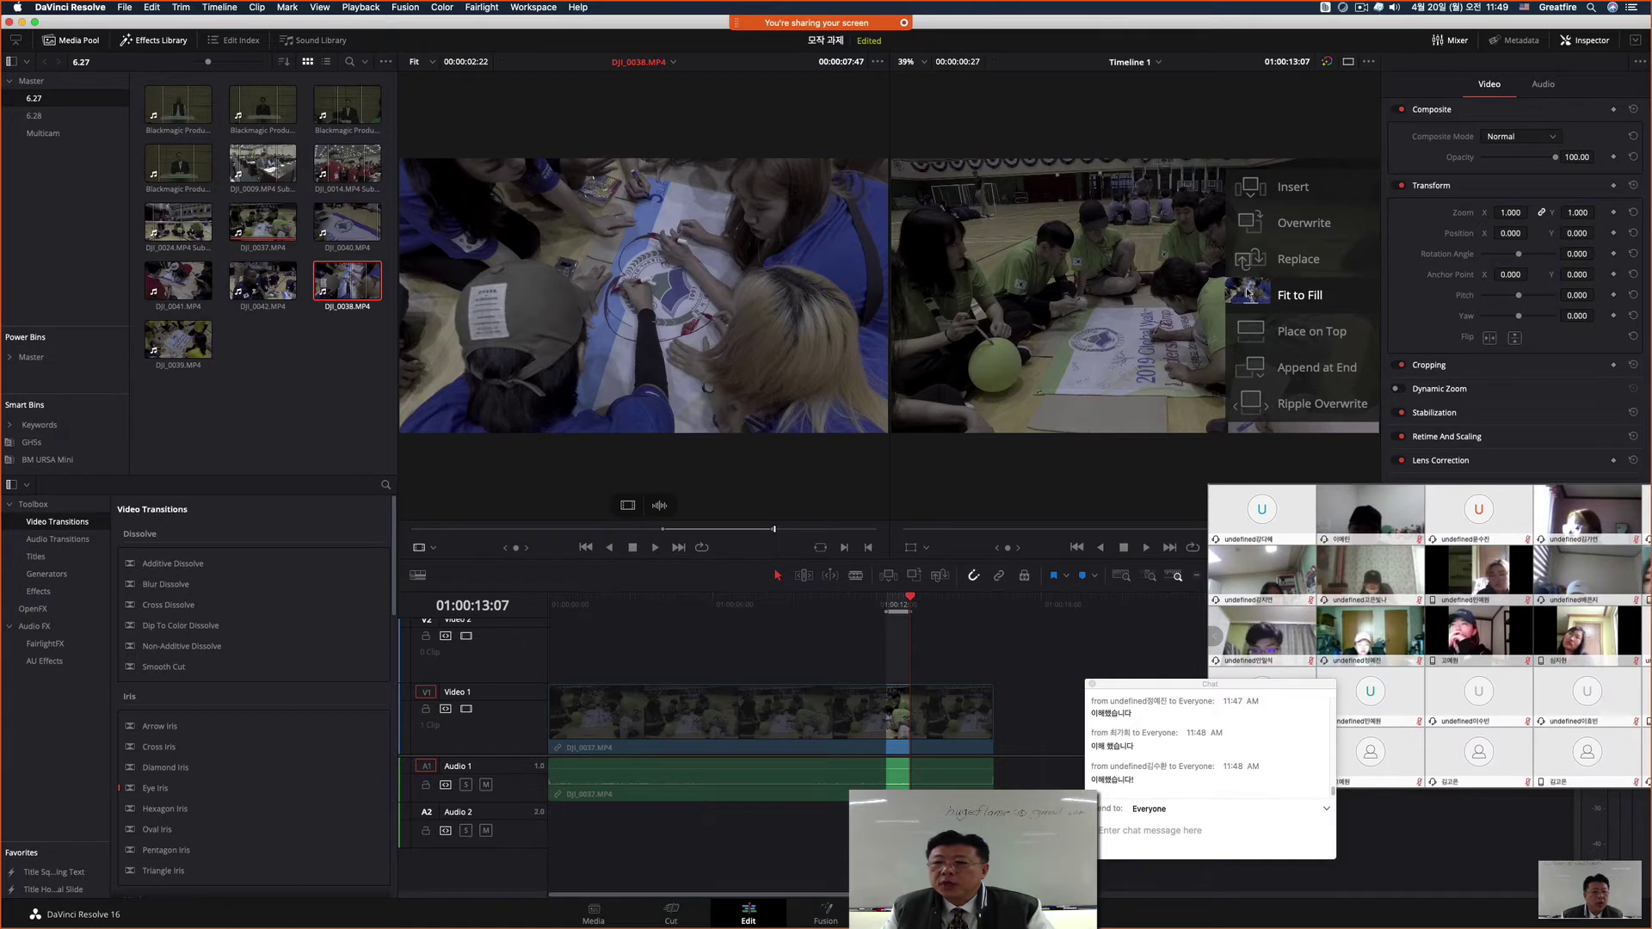
{"action": "left_click_drag", "start_coordinate": [1248, 292], "coordinate": [1245, 291]}
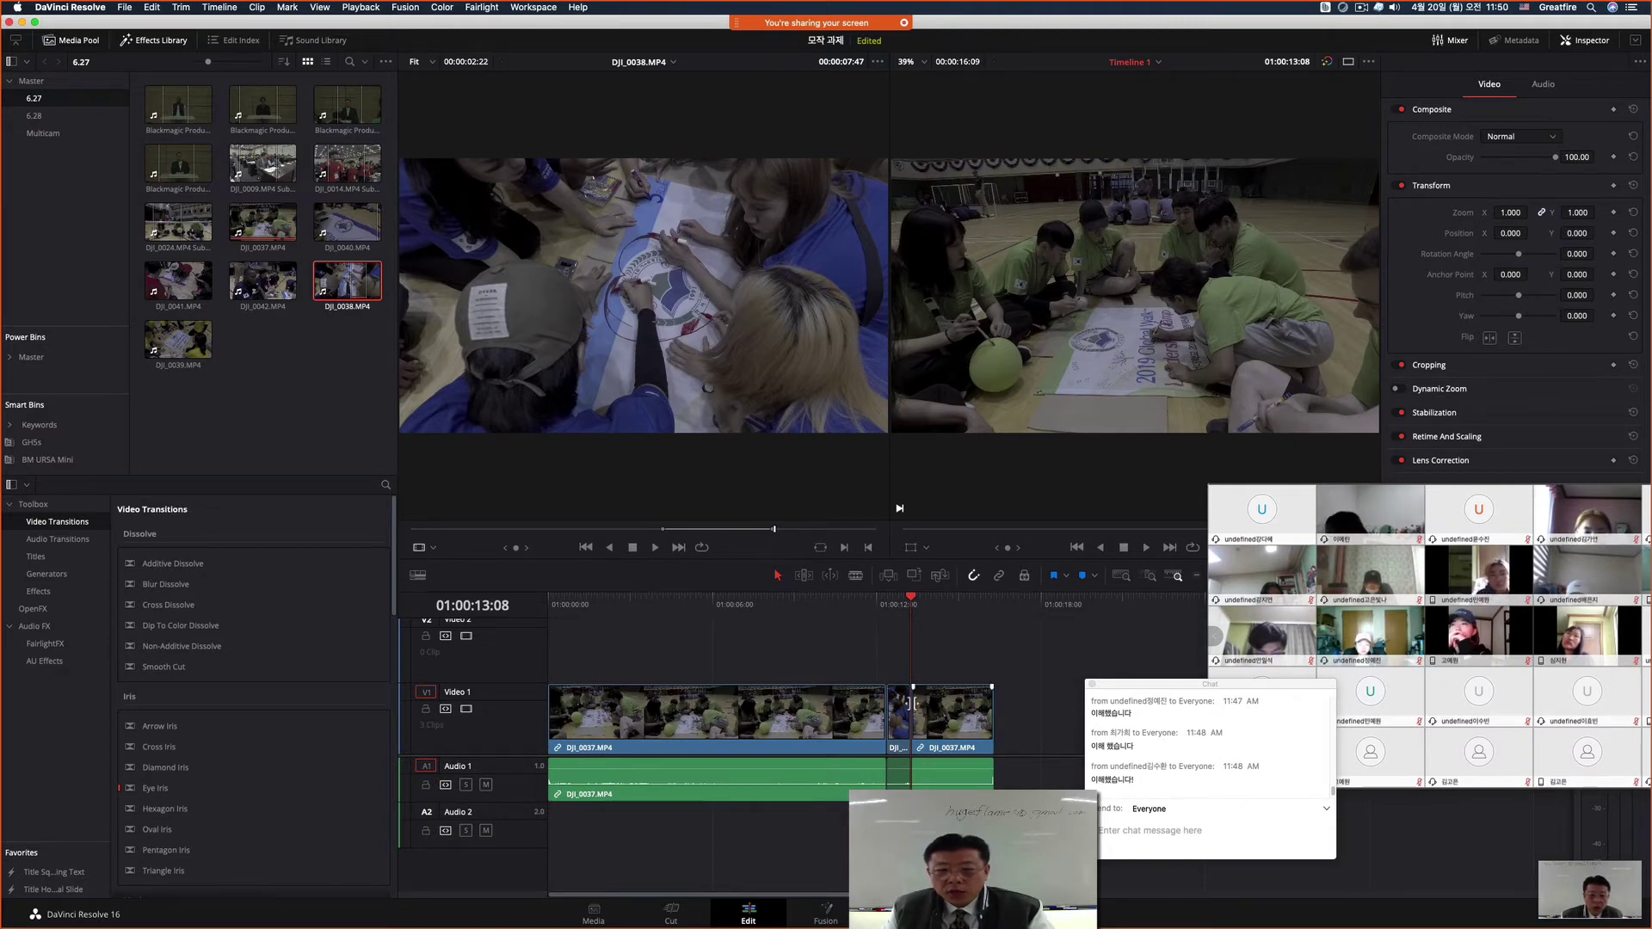
{"action": "left_click_drag", "start_coordinate": [916, 605], "coordinate": [850, 605]}
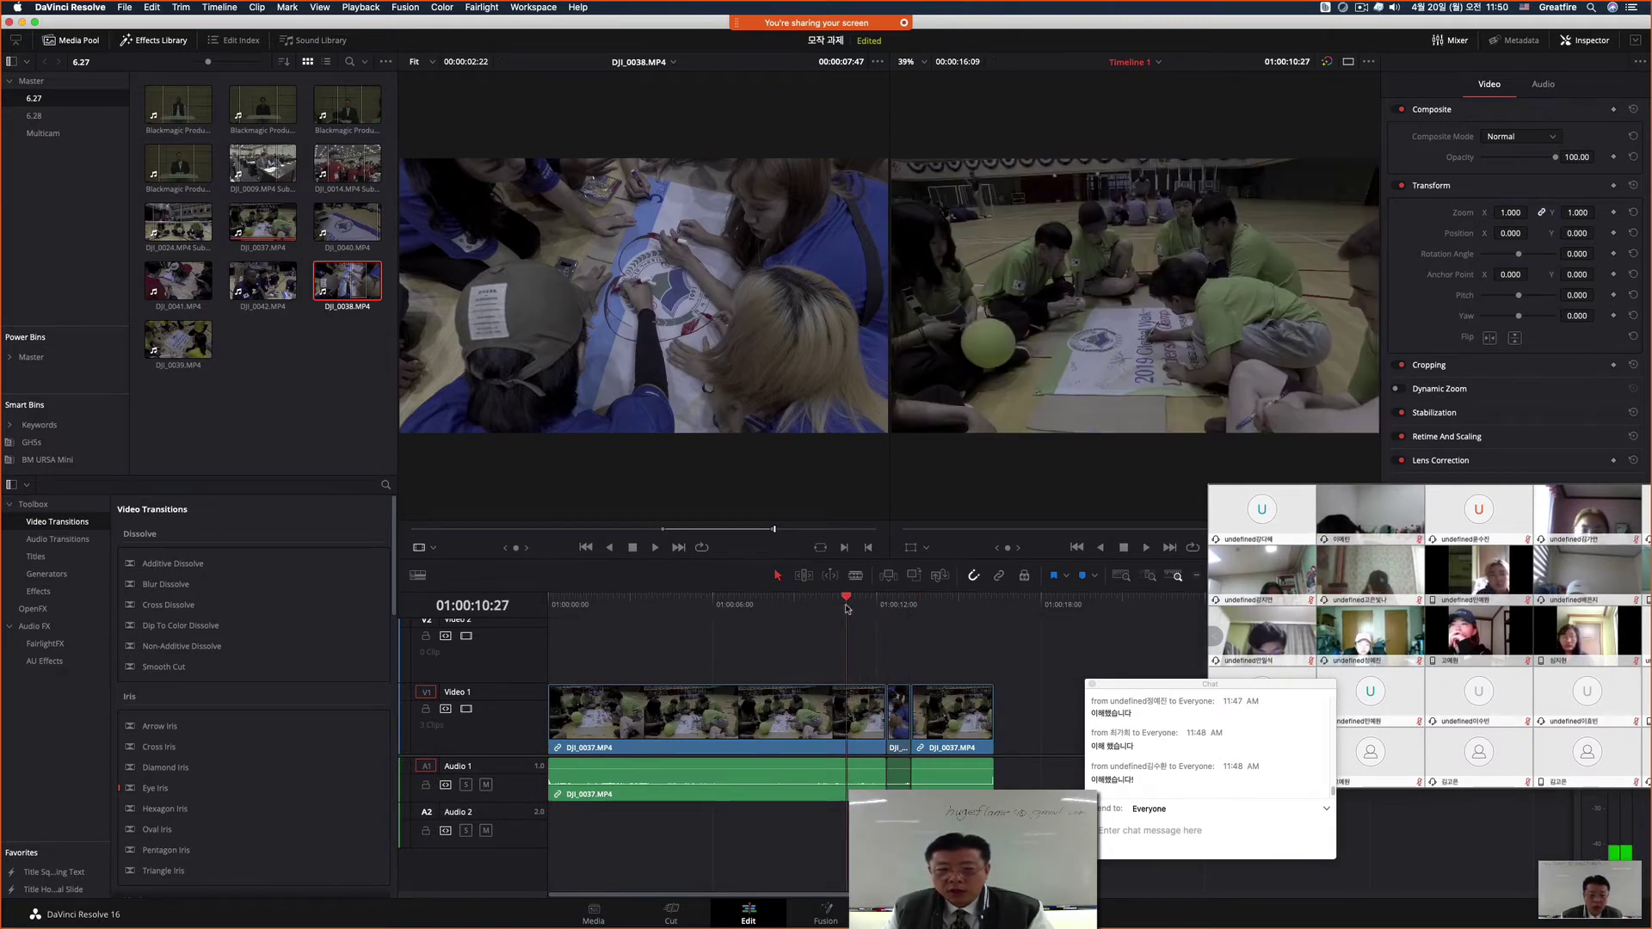
{"action": "key", "text": "space"}
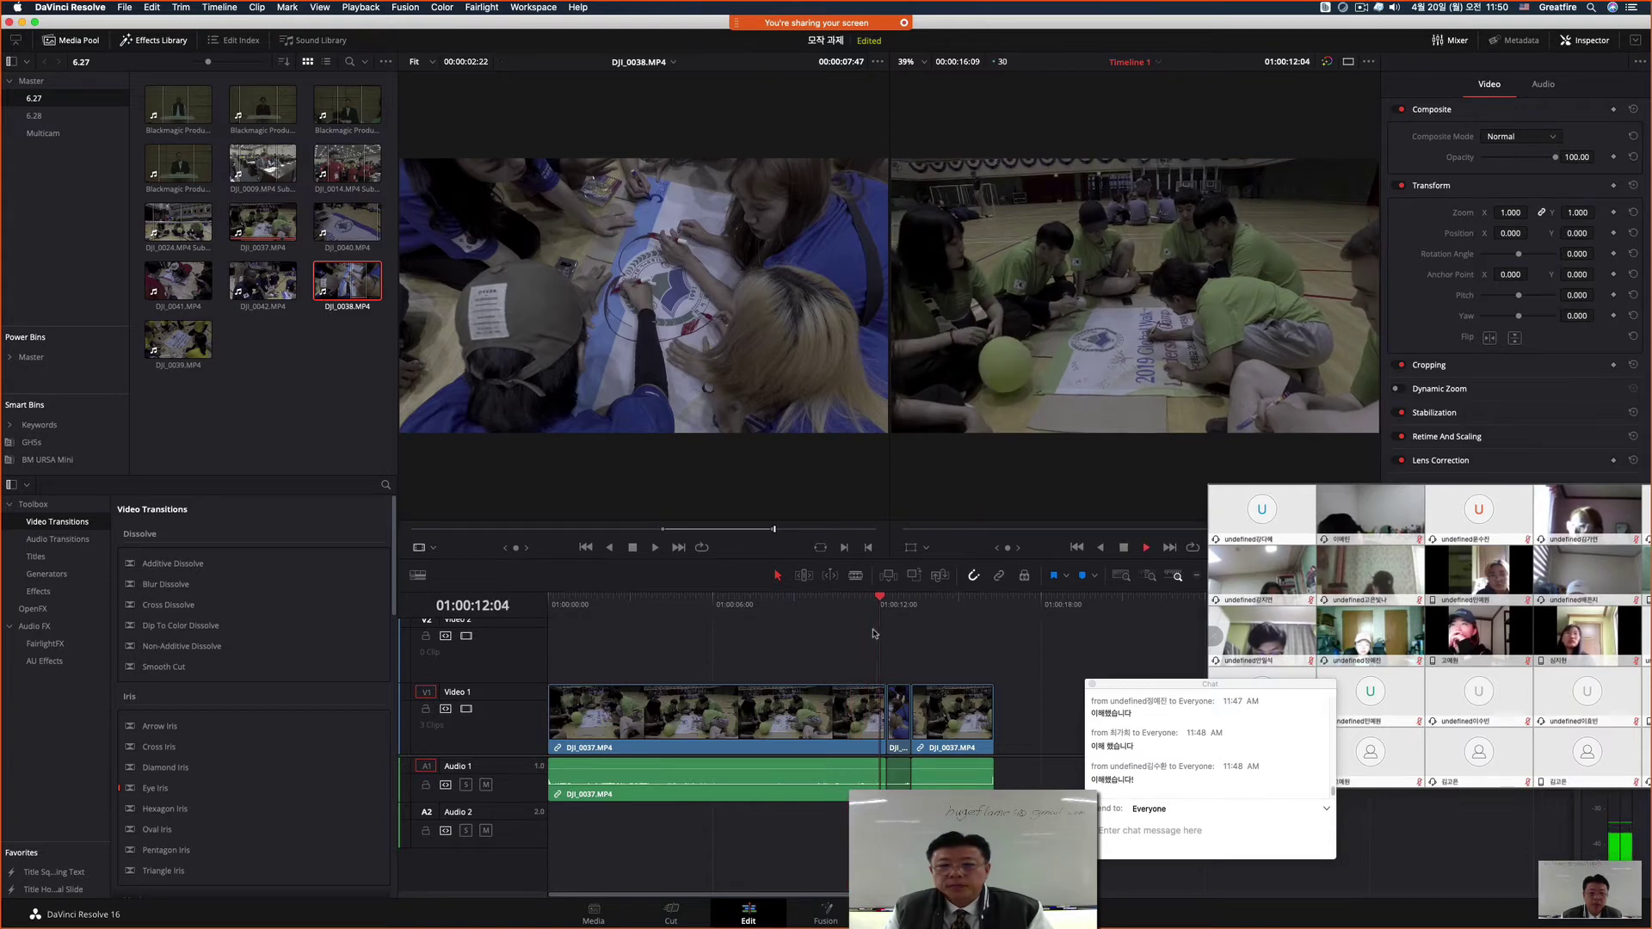
{"action": "key", "text": "space"}
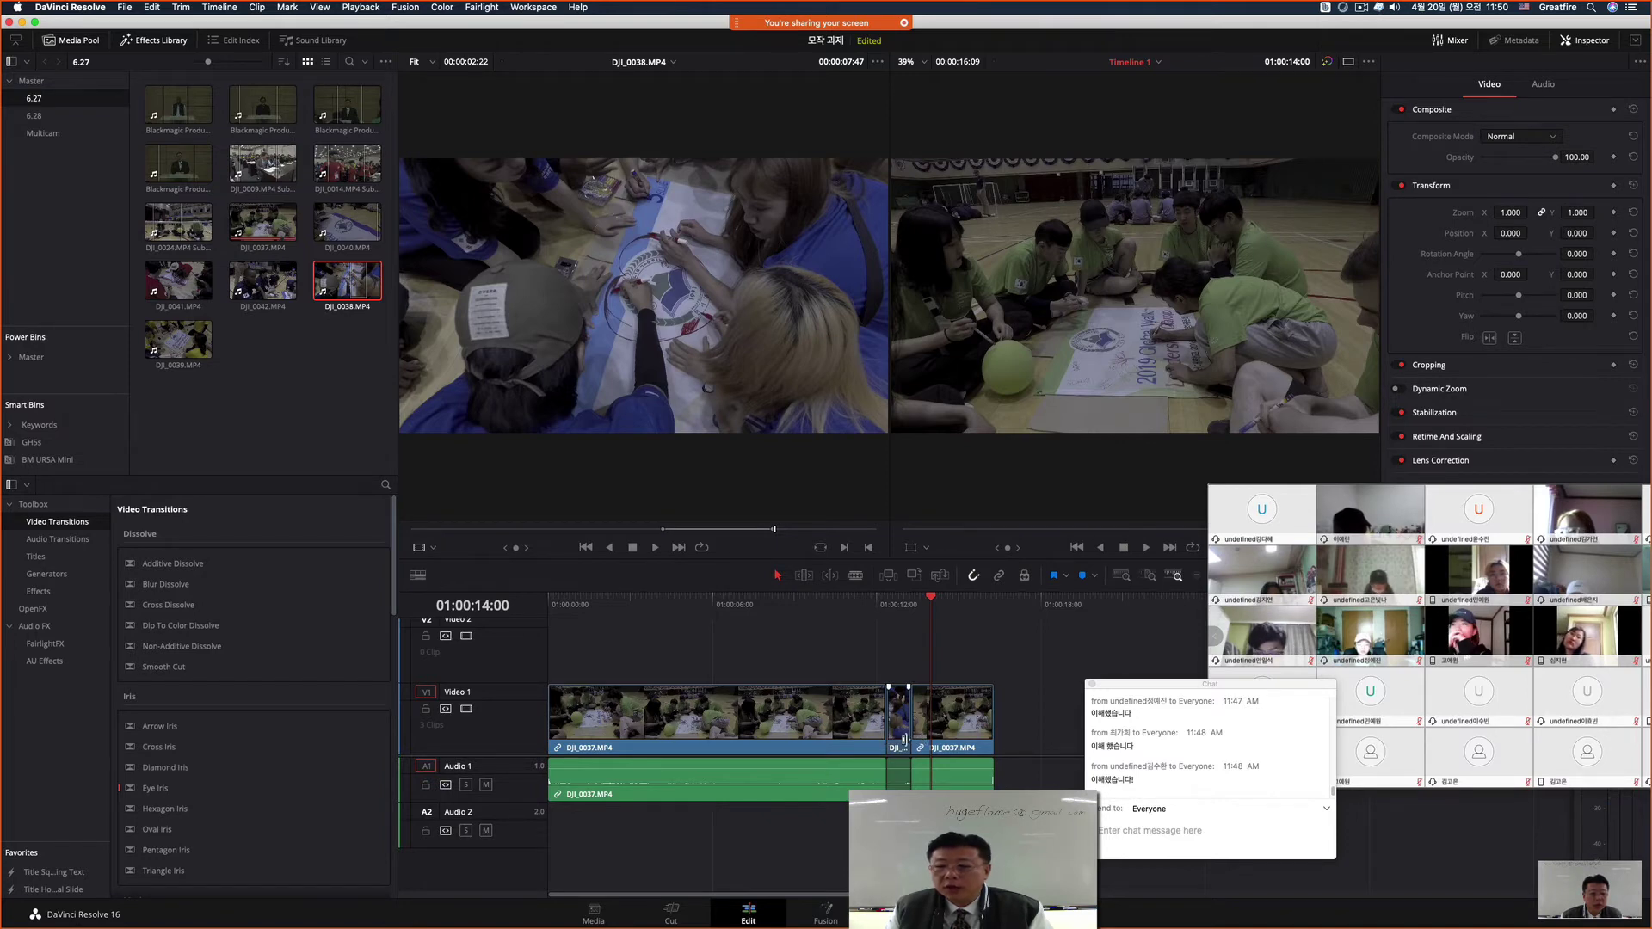
{"action": "left_click_drag", "start_coordinate": [941, 610], "coordinate": [863, 610]}
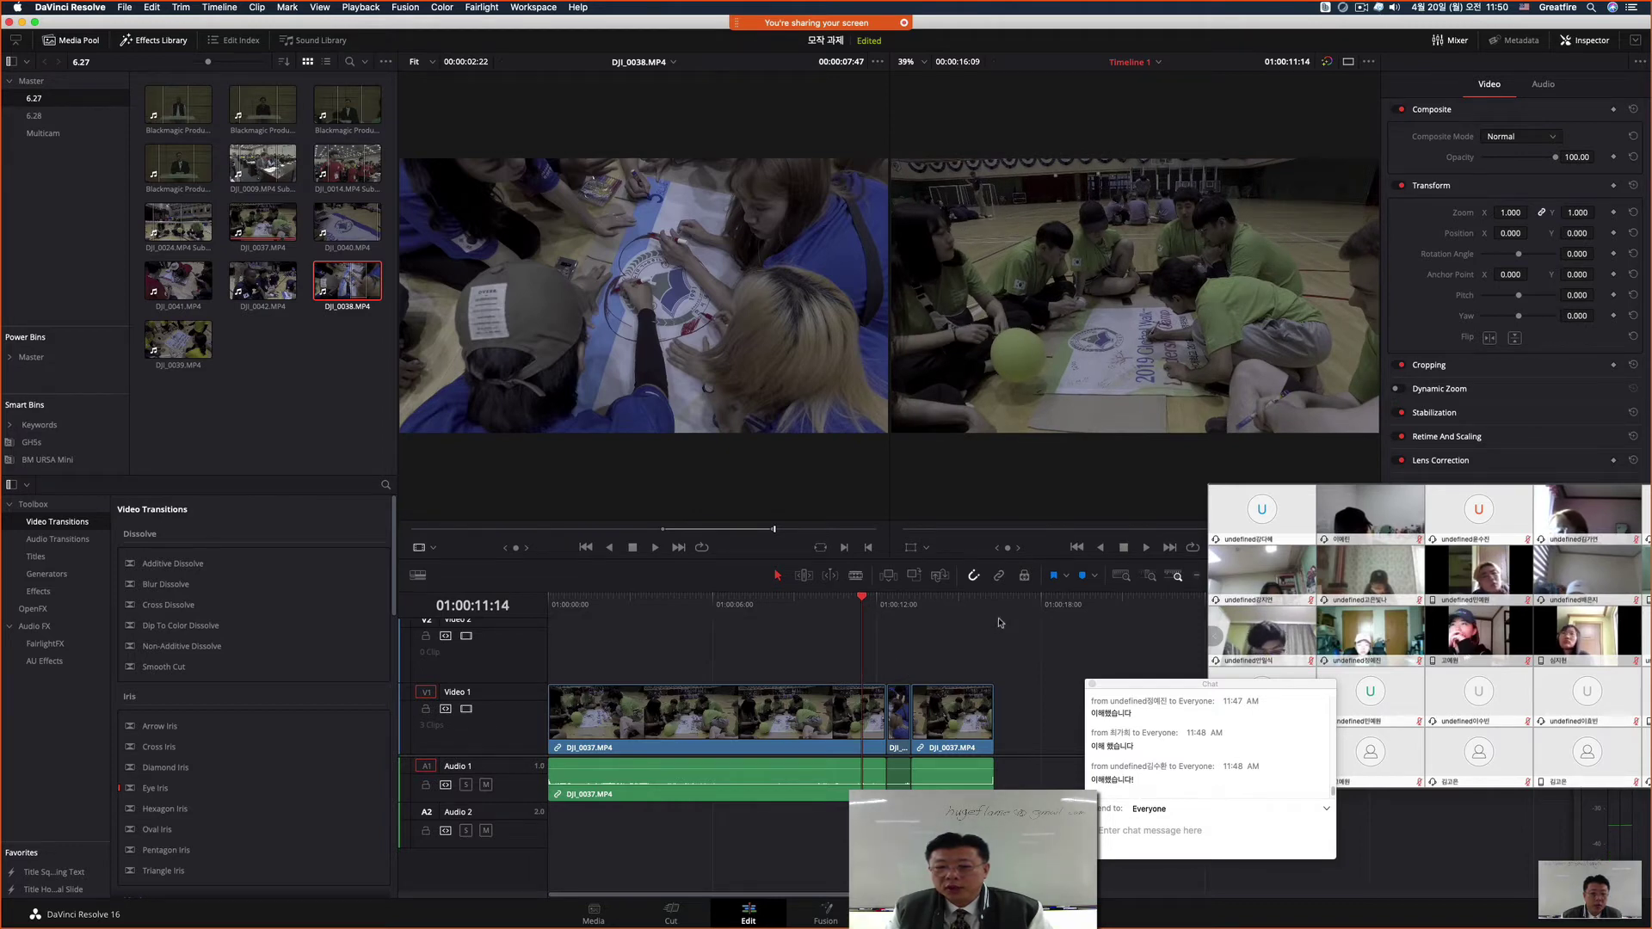
Step: Play the timeline across the short DJI_0038.MP4 clip, and undo its Fit to Fill edit and the range marks behind it
{"action": "key", "text": "space"}
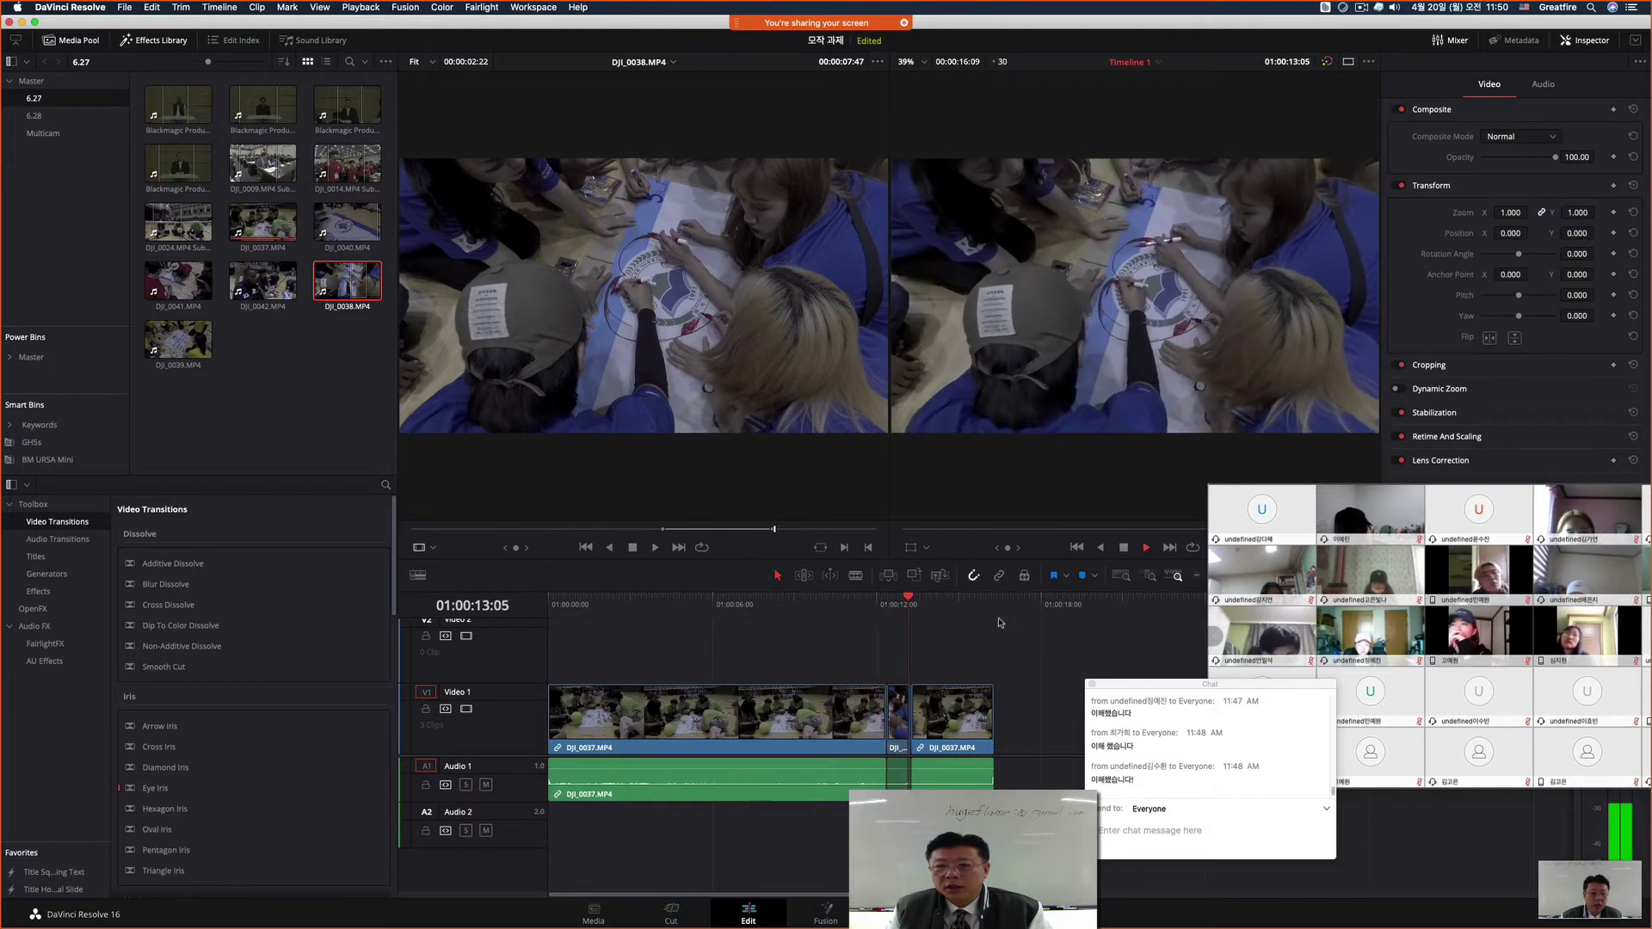
{"action": "key", "text": "space"}
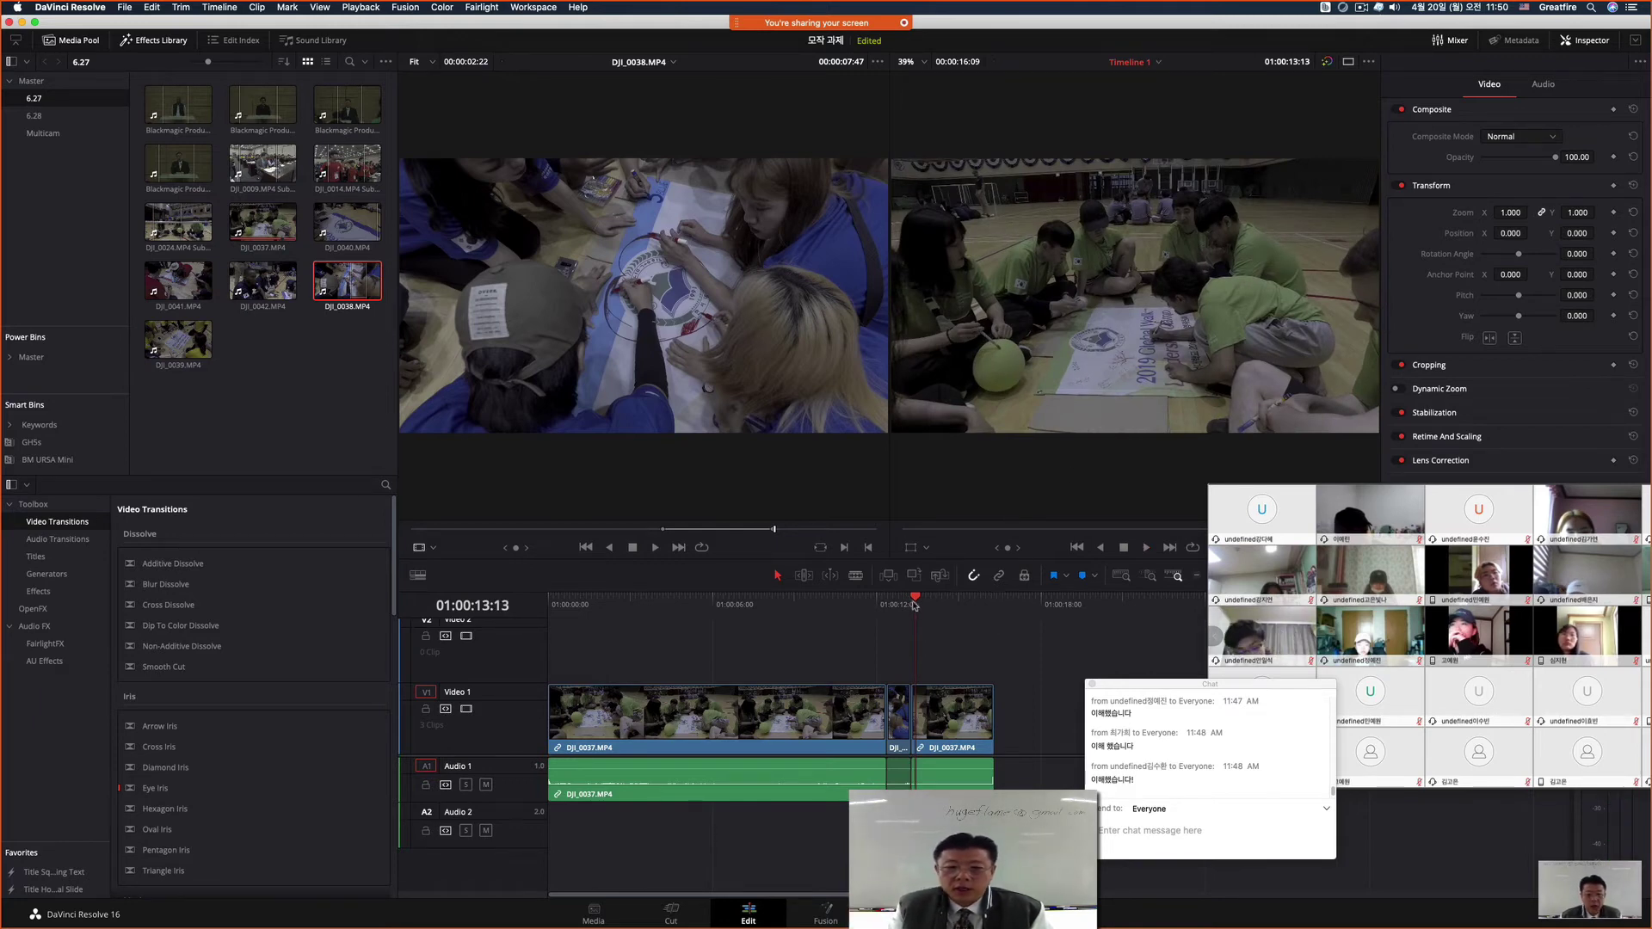
{"action": "left_click_drag", "start_coordinate": [915, 603], "coordinate": [856, 602]}
{"action": "key", "text": "space"}
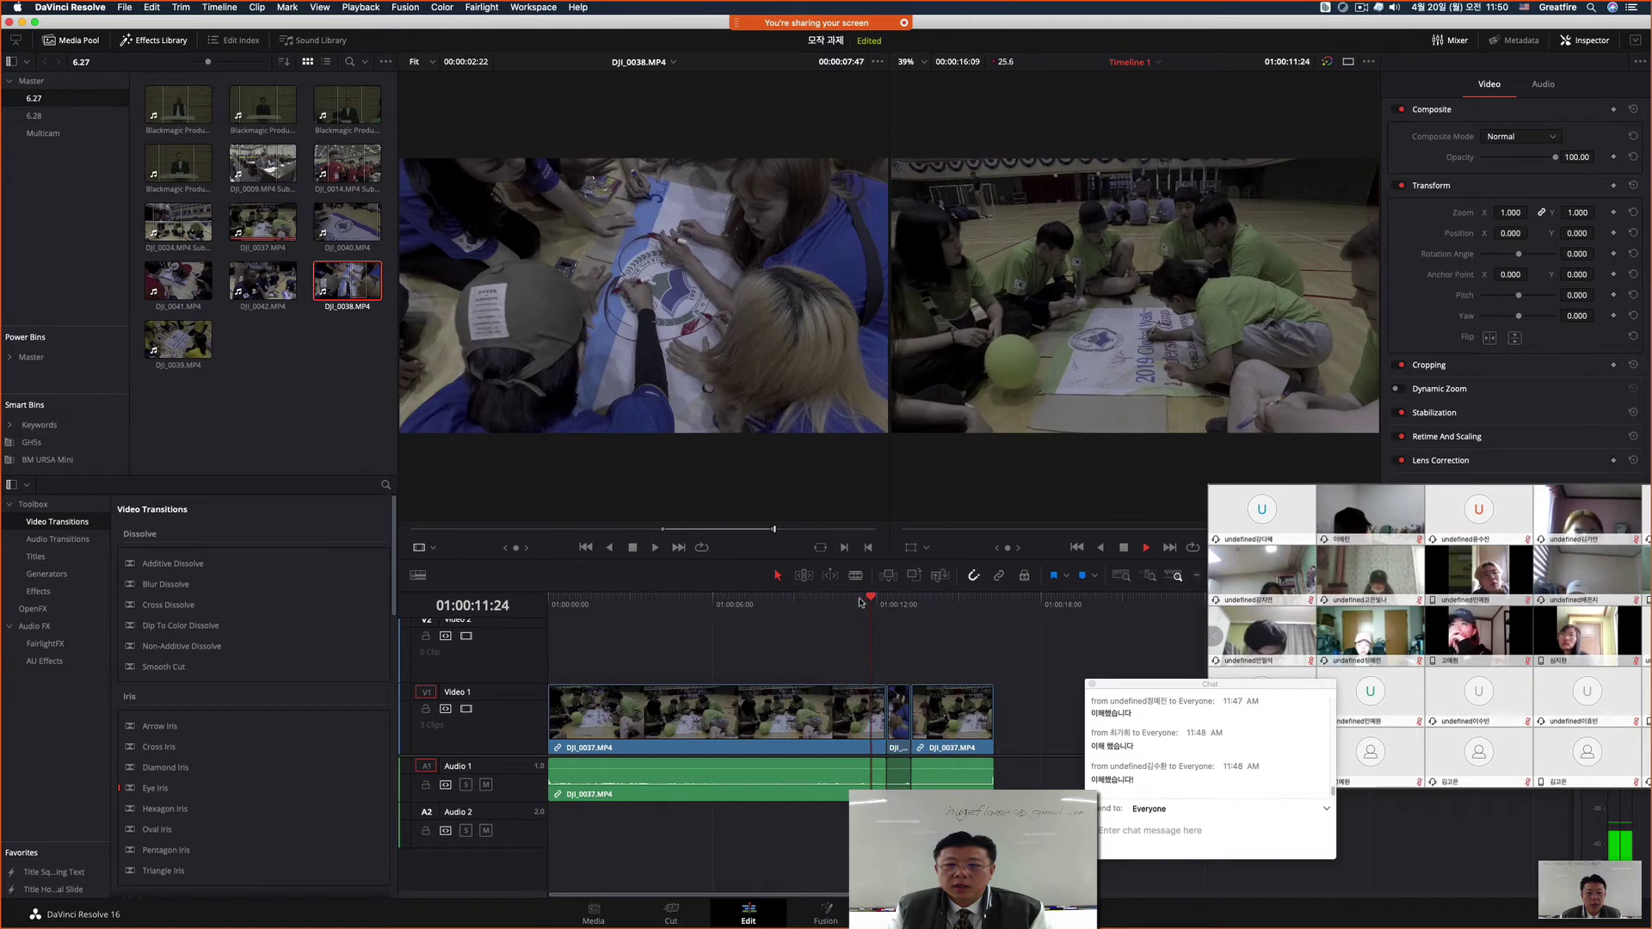
{"action": "key", "text": "space"}
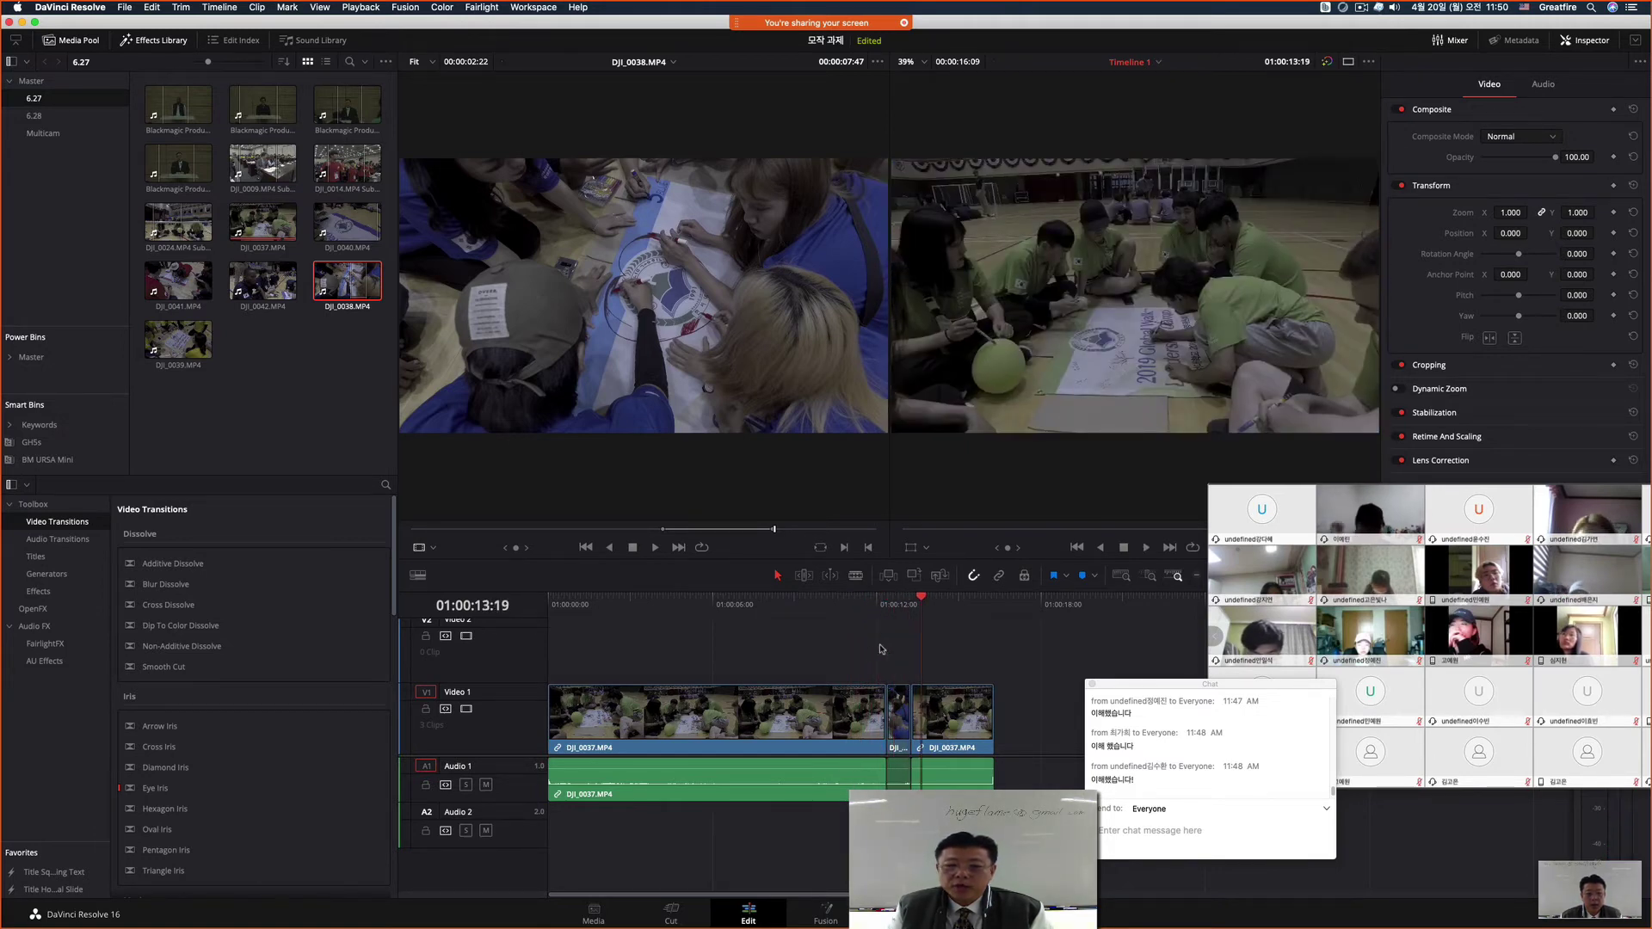
{"action": "key", "text": "super+z"}
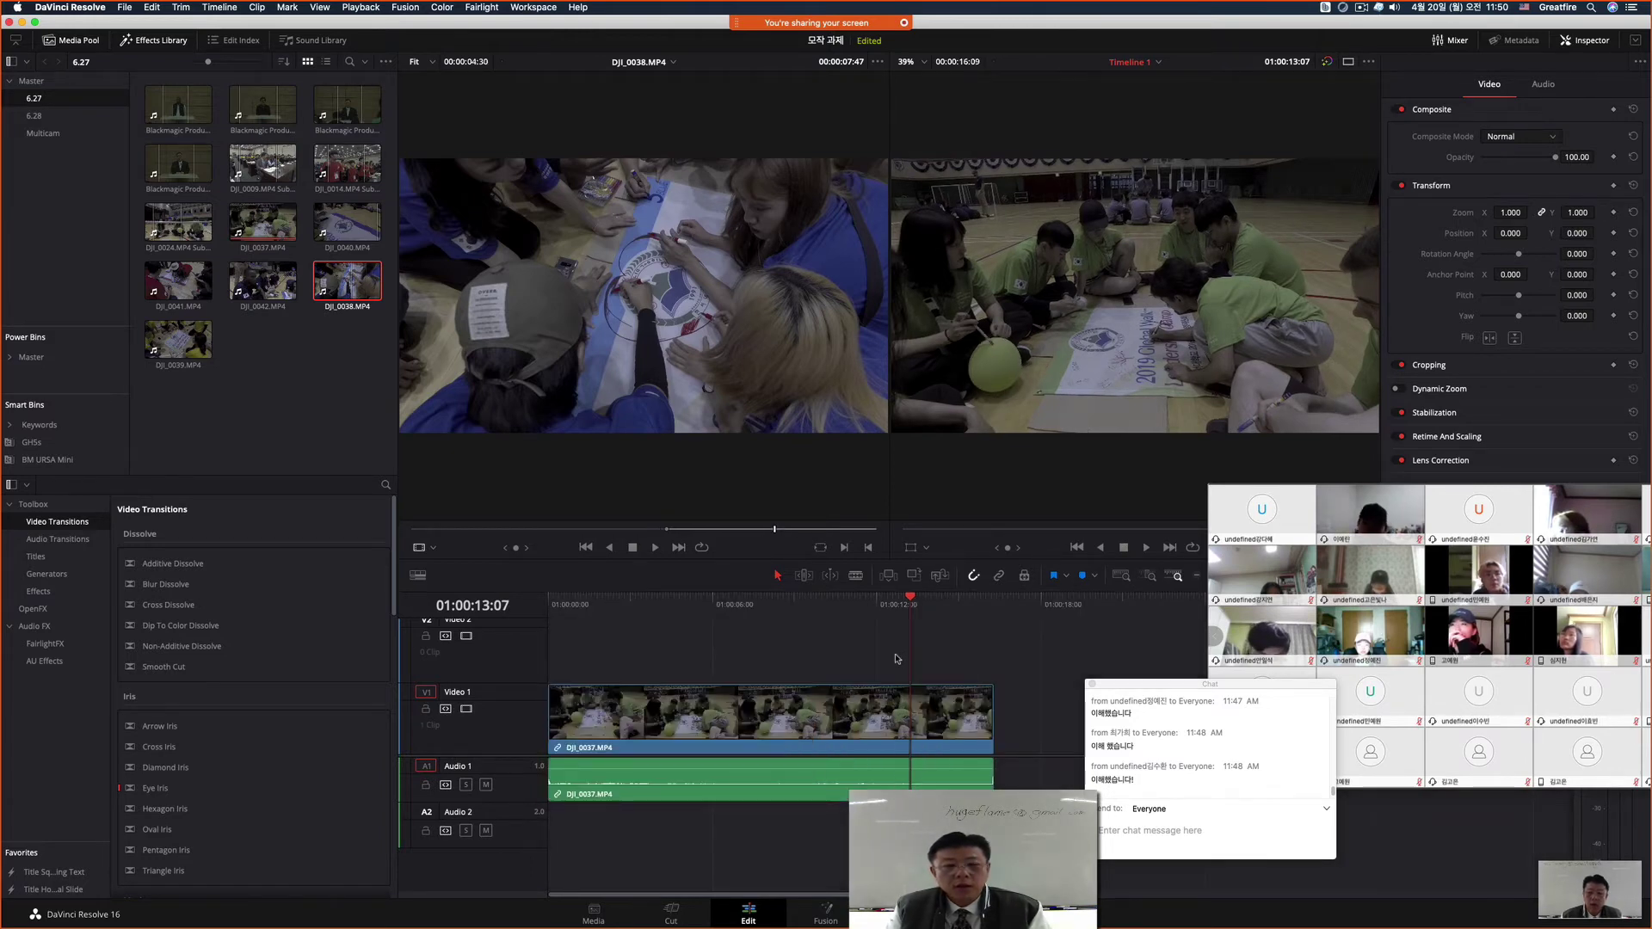
{"action": "key", "text": "super+z"}
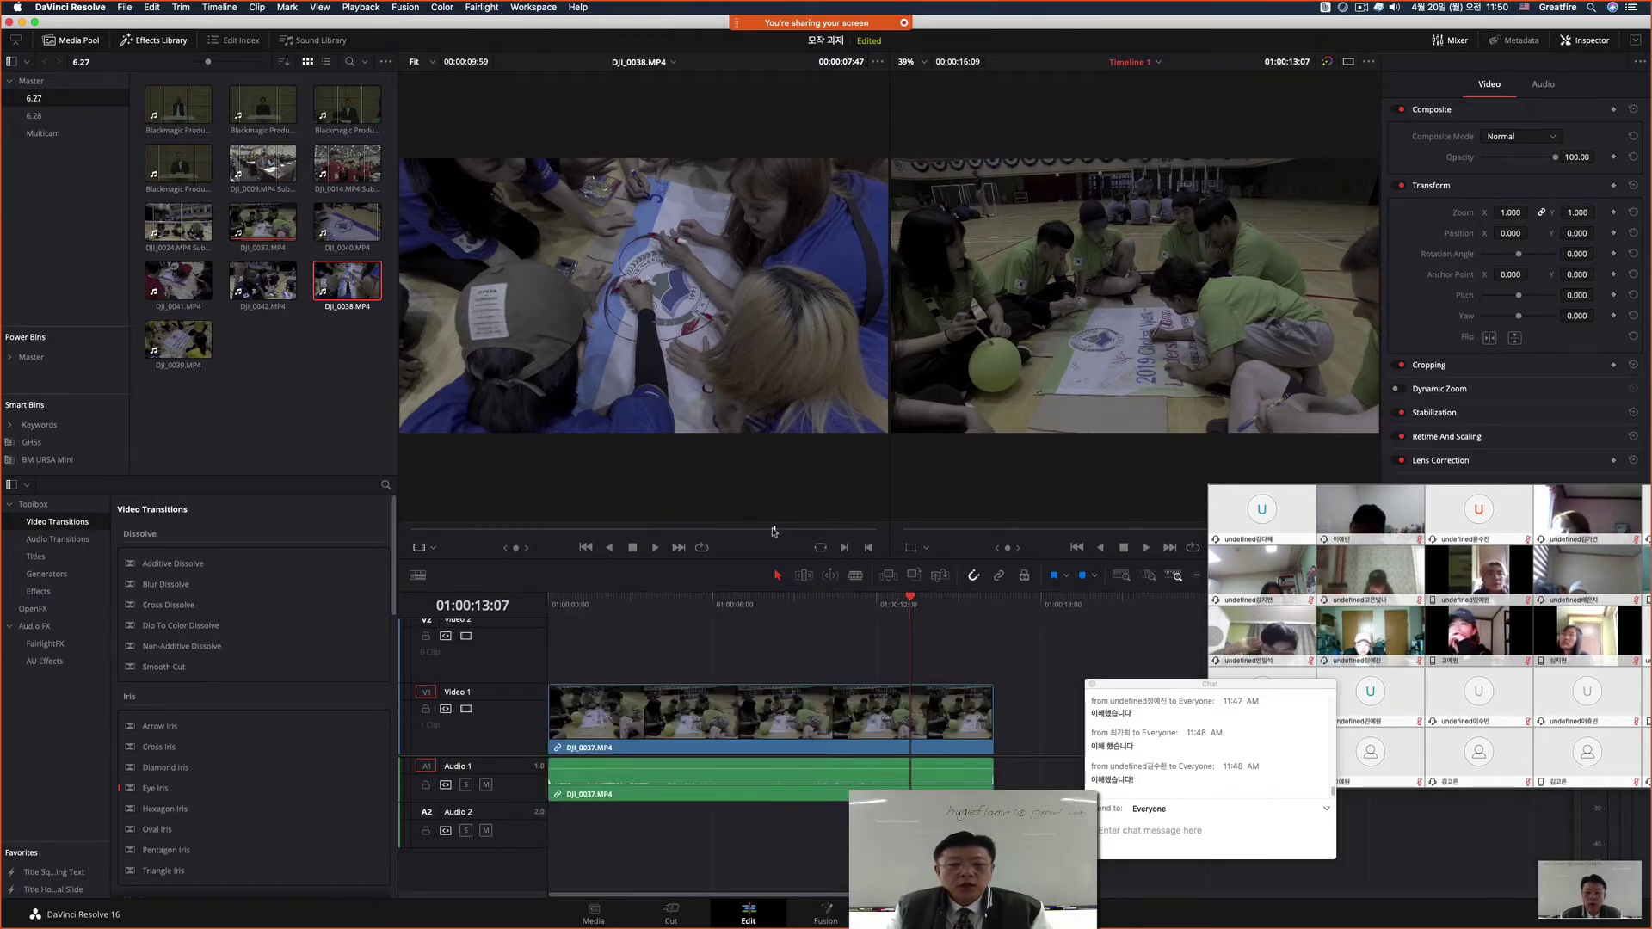
Step: Mark a source range of 00:00:00:42 in DJI_0038.MP4, ending at about 00:00:07:49
{"action": "left_click_drag", "start_coordinate": [774, 532], "coordinate": [741, 532]}
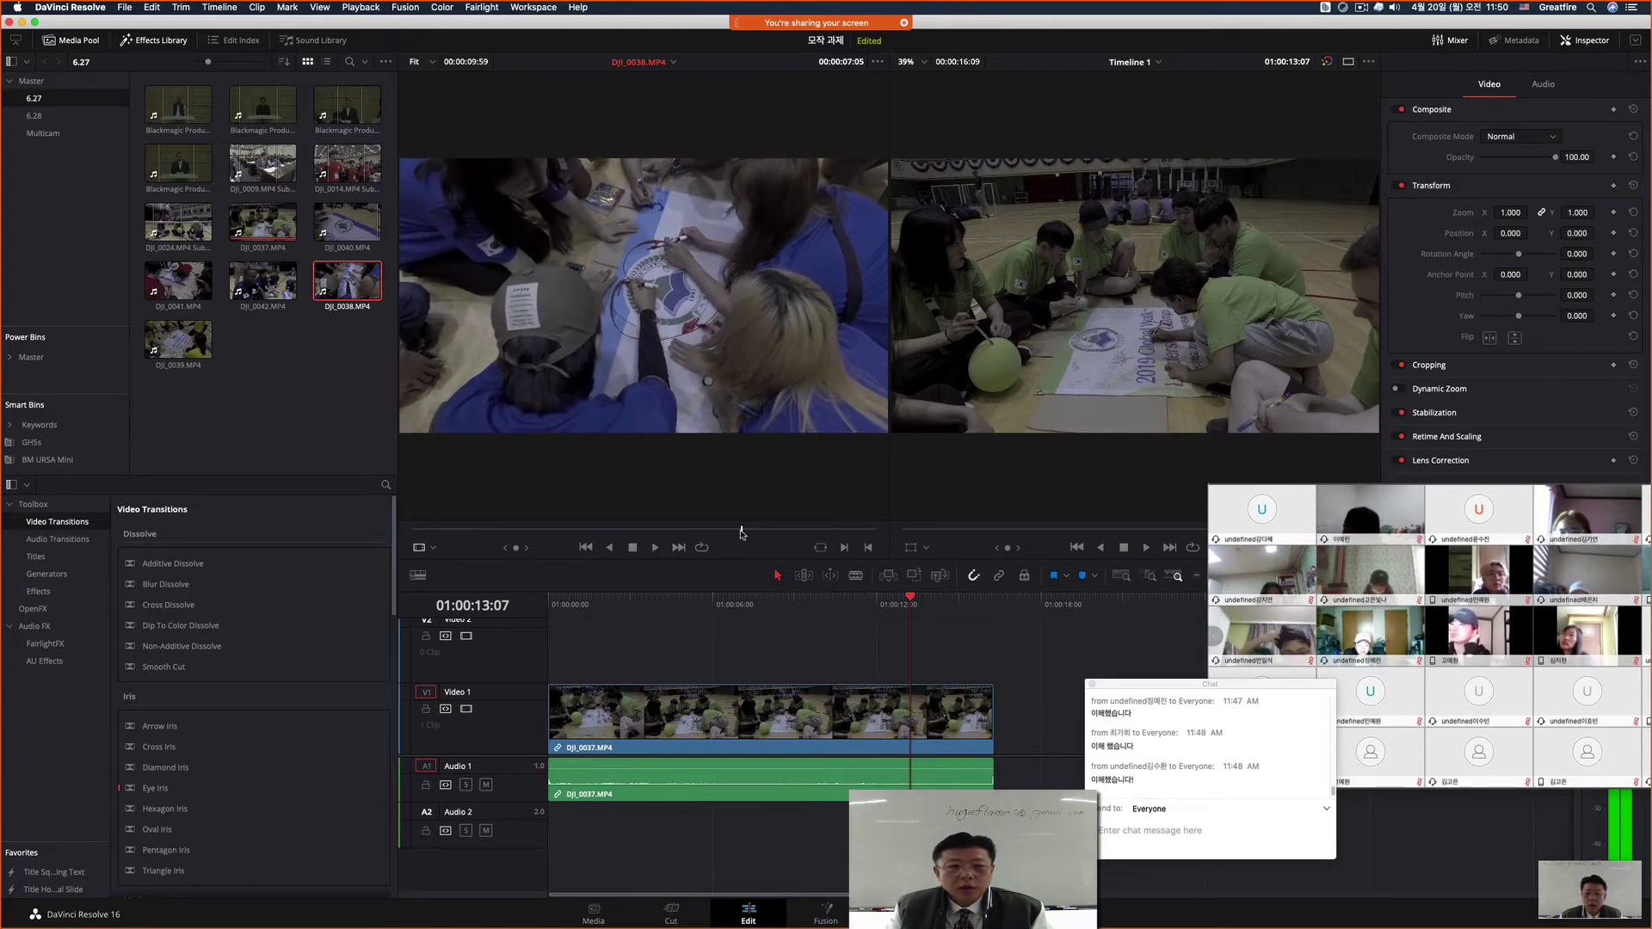
{"action": "key", "text": "i"}
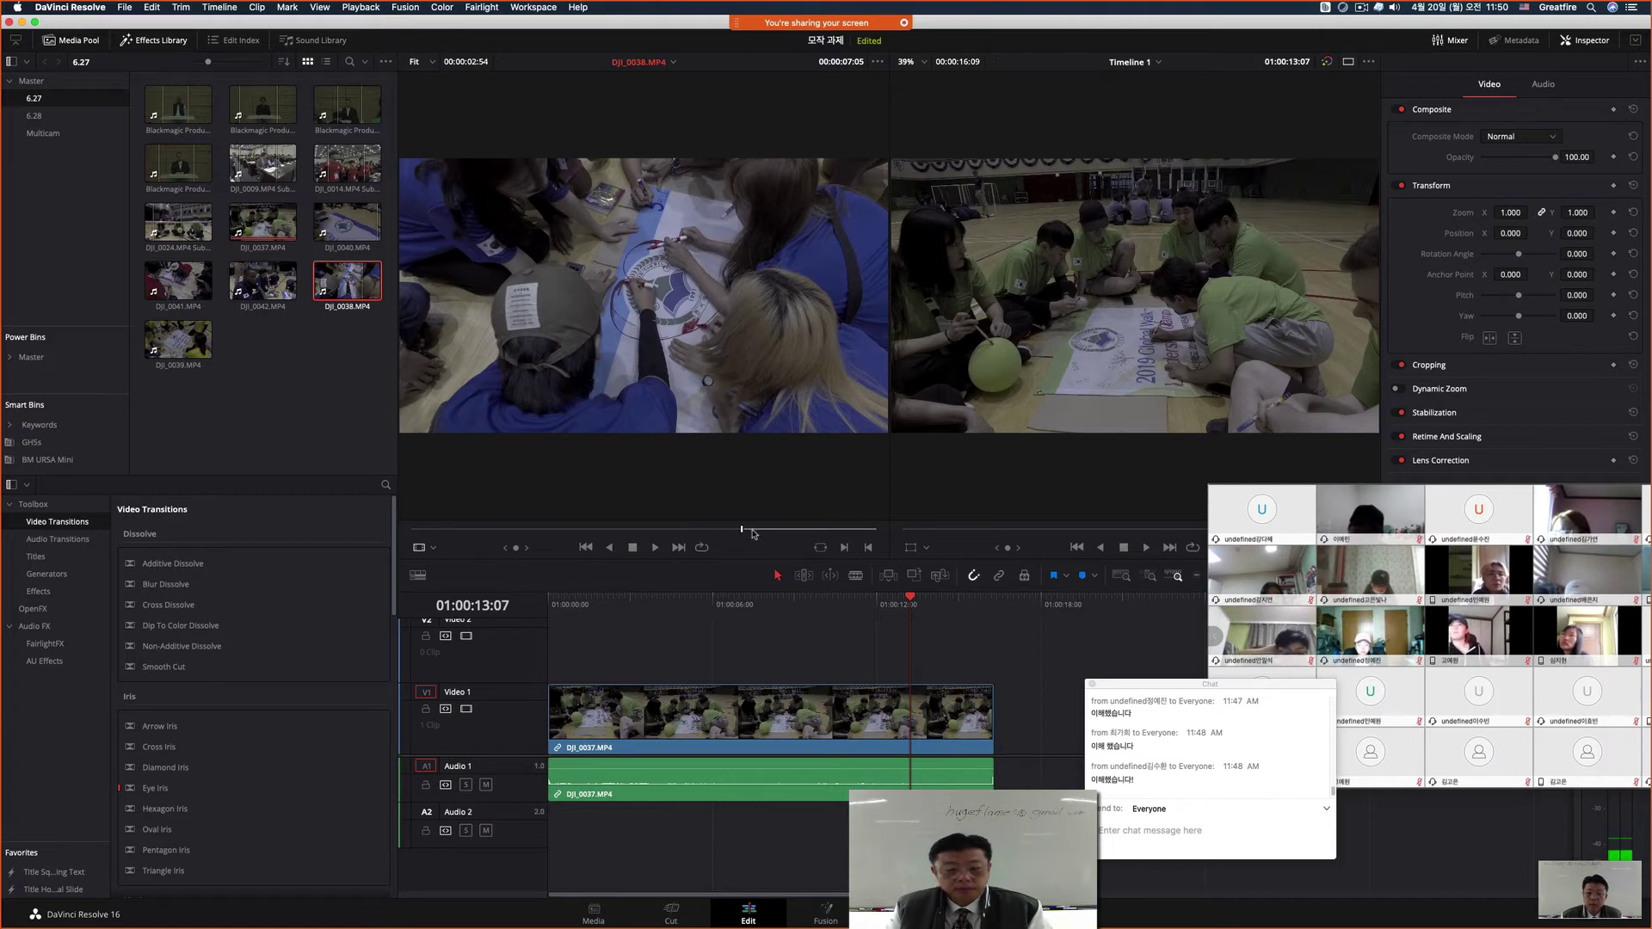
{"action": "key", "text": "space"}
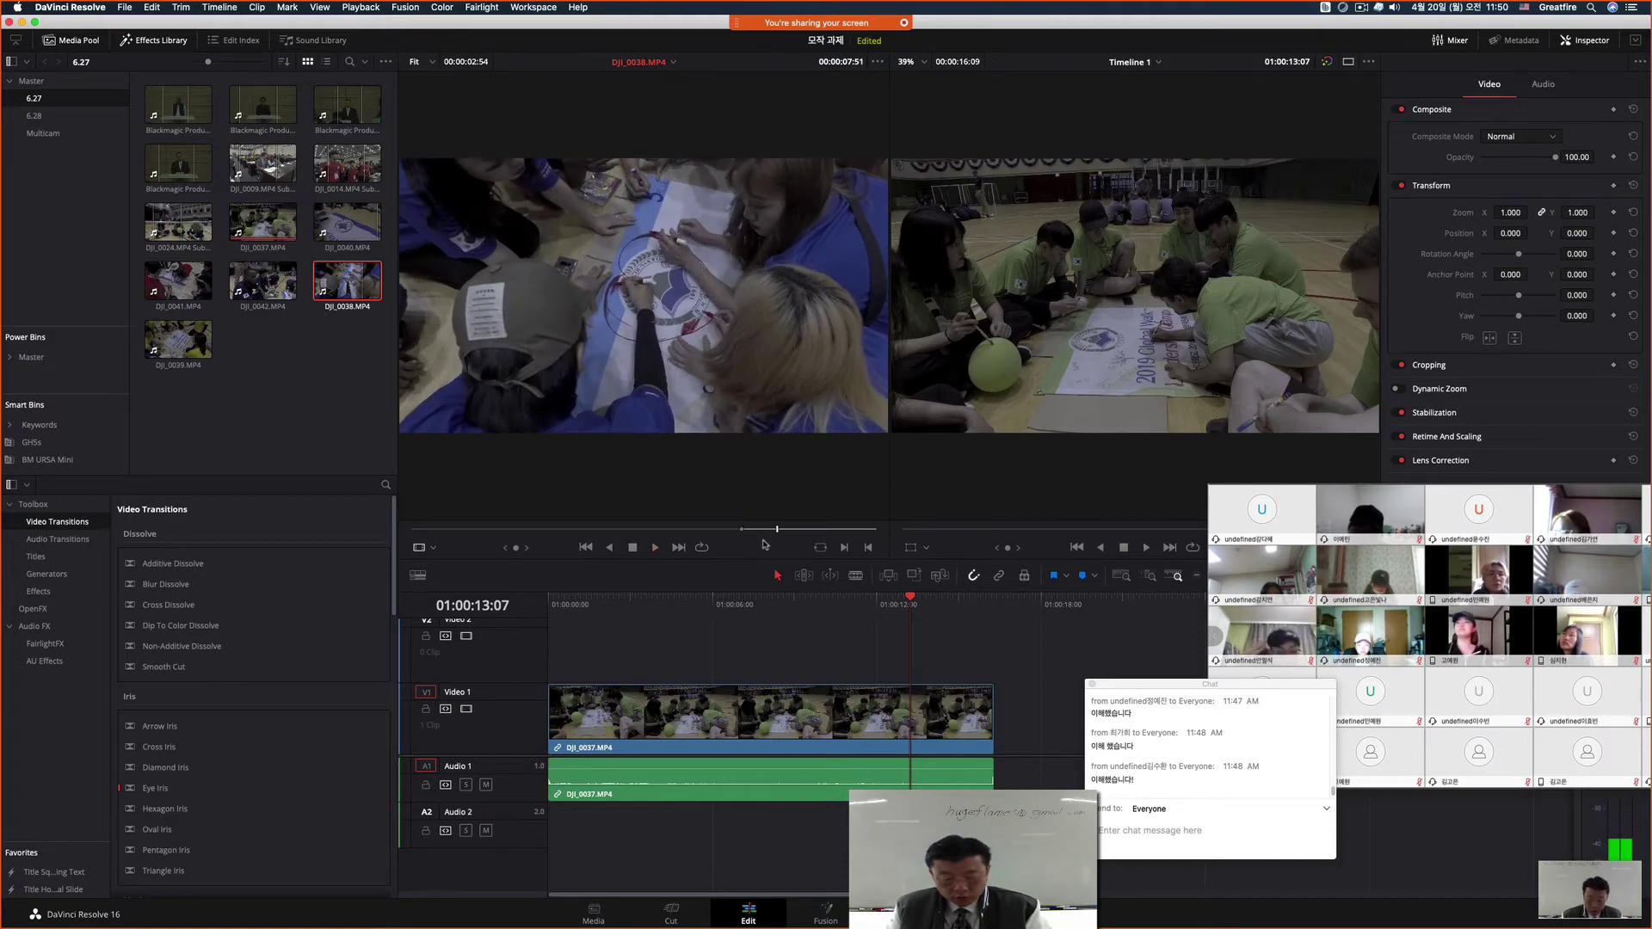
{"action": "key", "text": "i"}
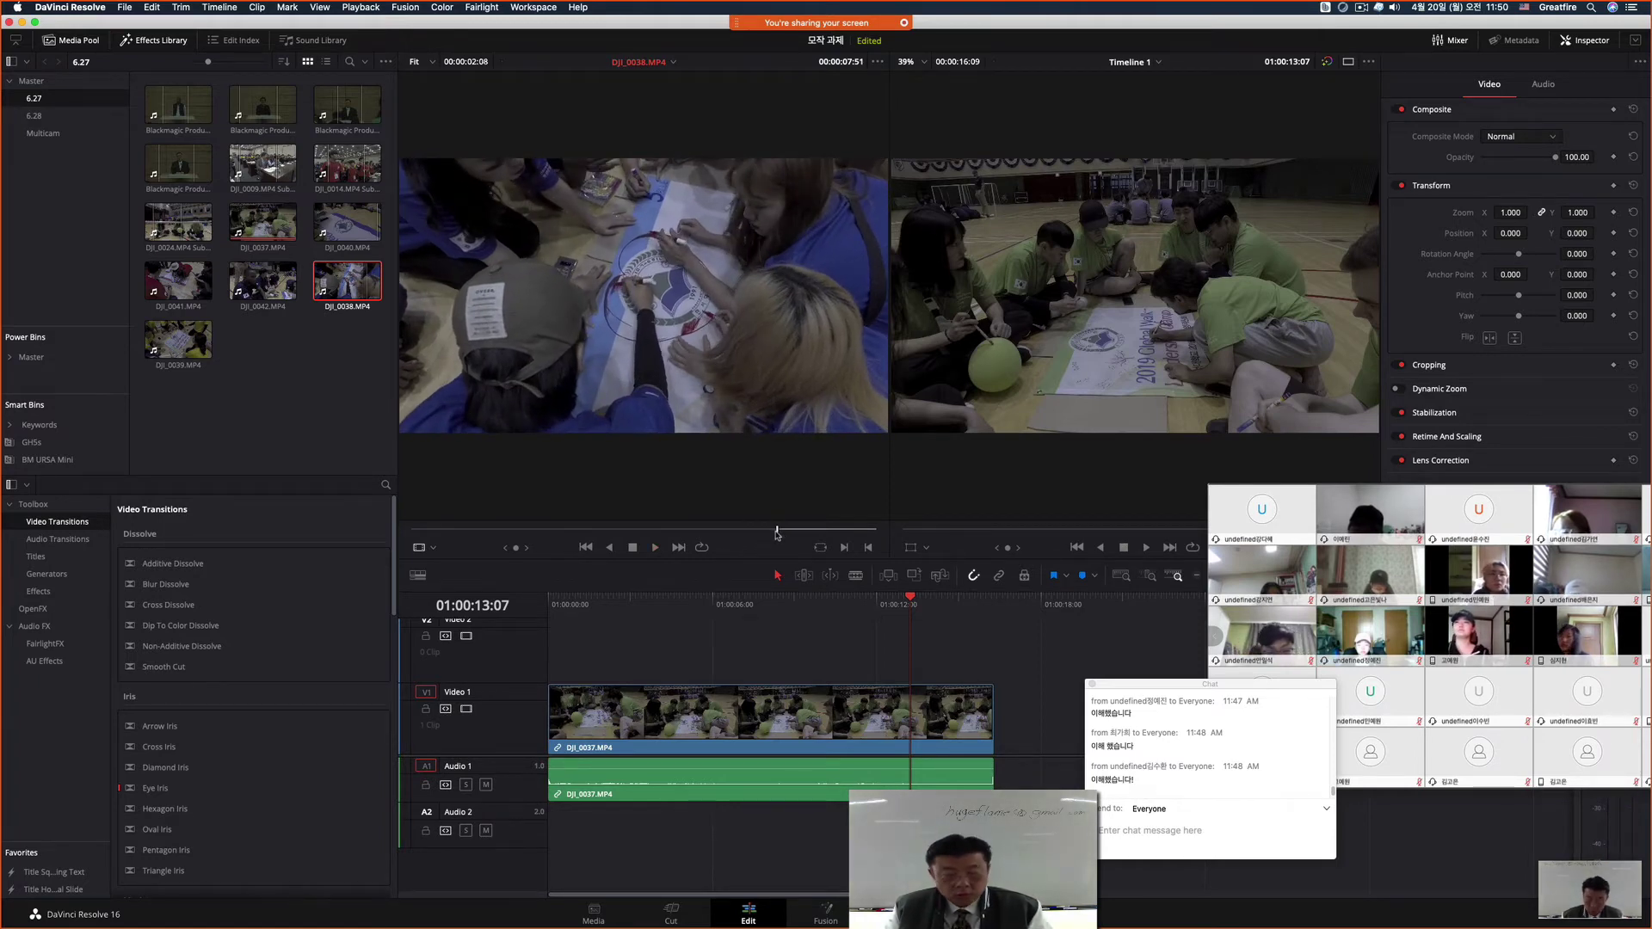
{"action": "left_click_drag", "start_coordinate": [777, 530], "coordinate": [743, 536]}
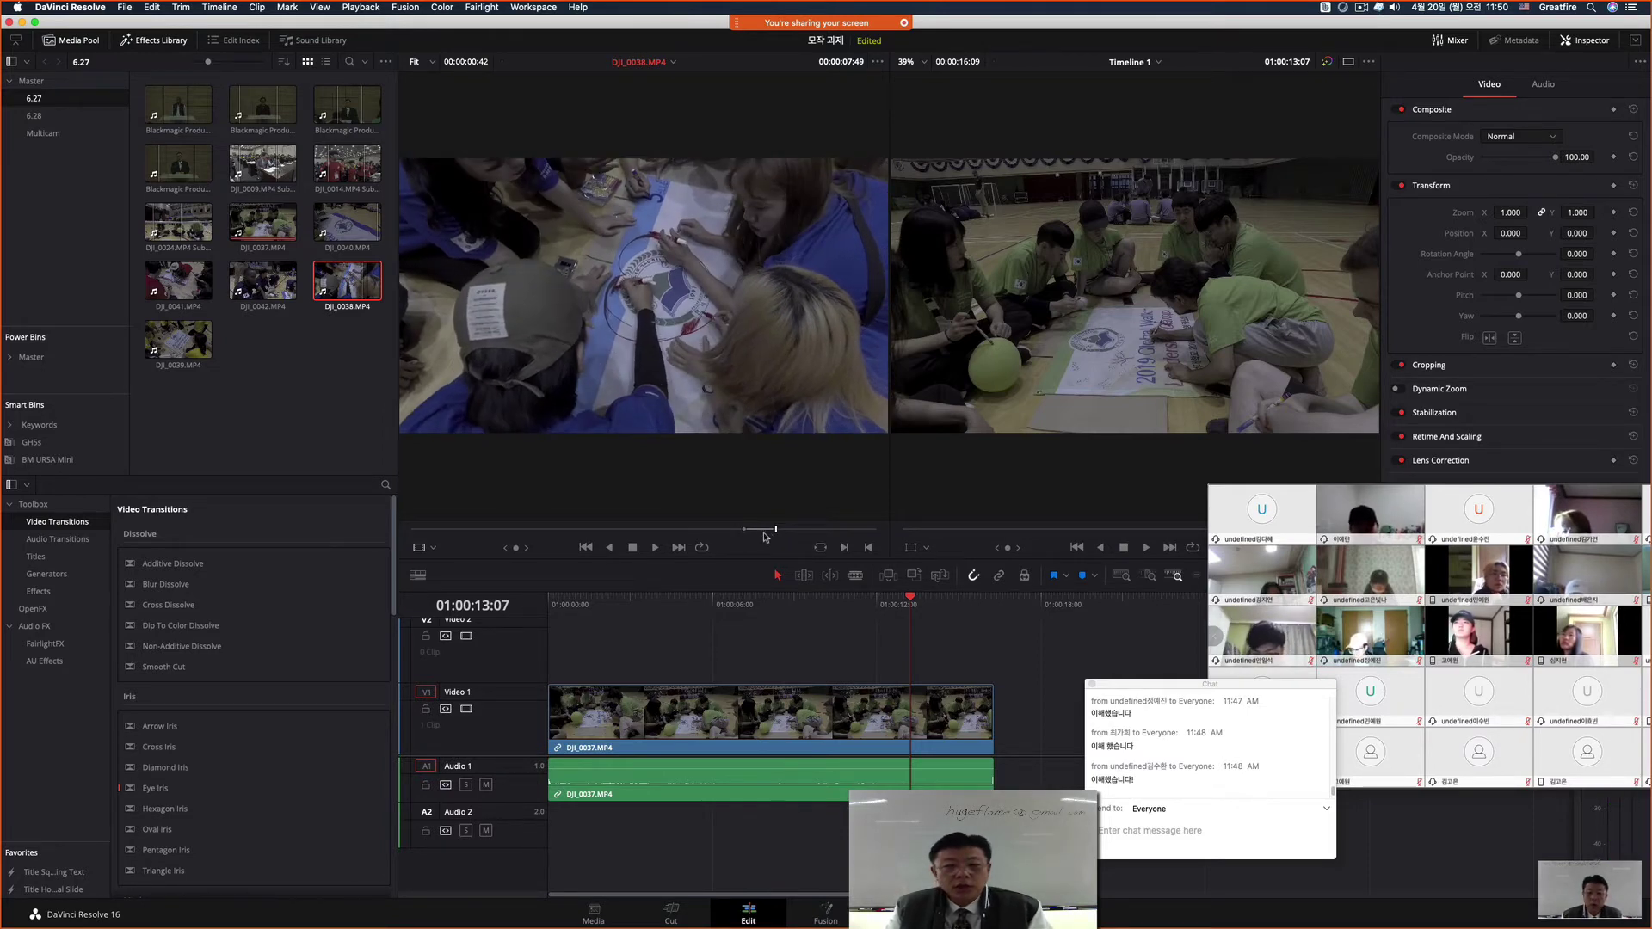
Step: Mark the timeline's in point at 01:00:04:07 and its out point at 01:00:13:13
{"action": "left_click_drag", "start_coordinate": [895, 604], "coordinate": [669, 613]}
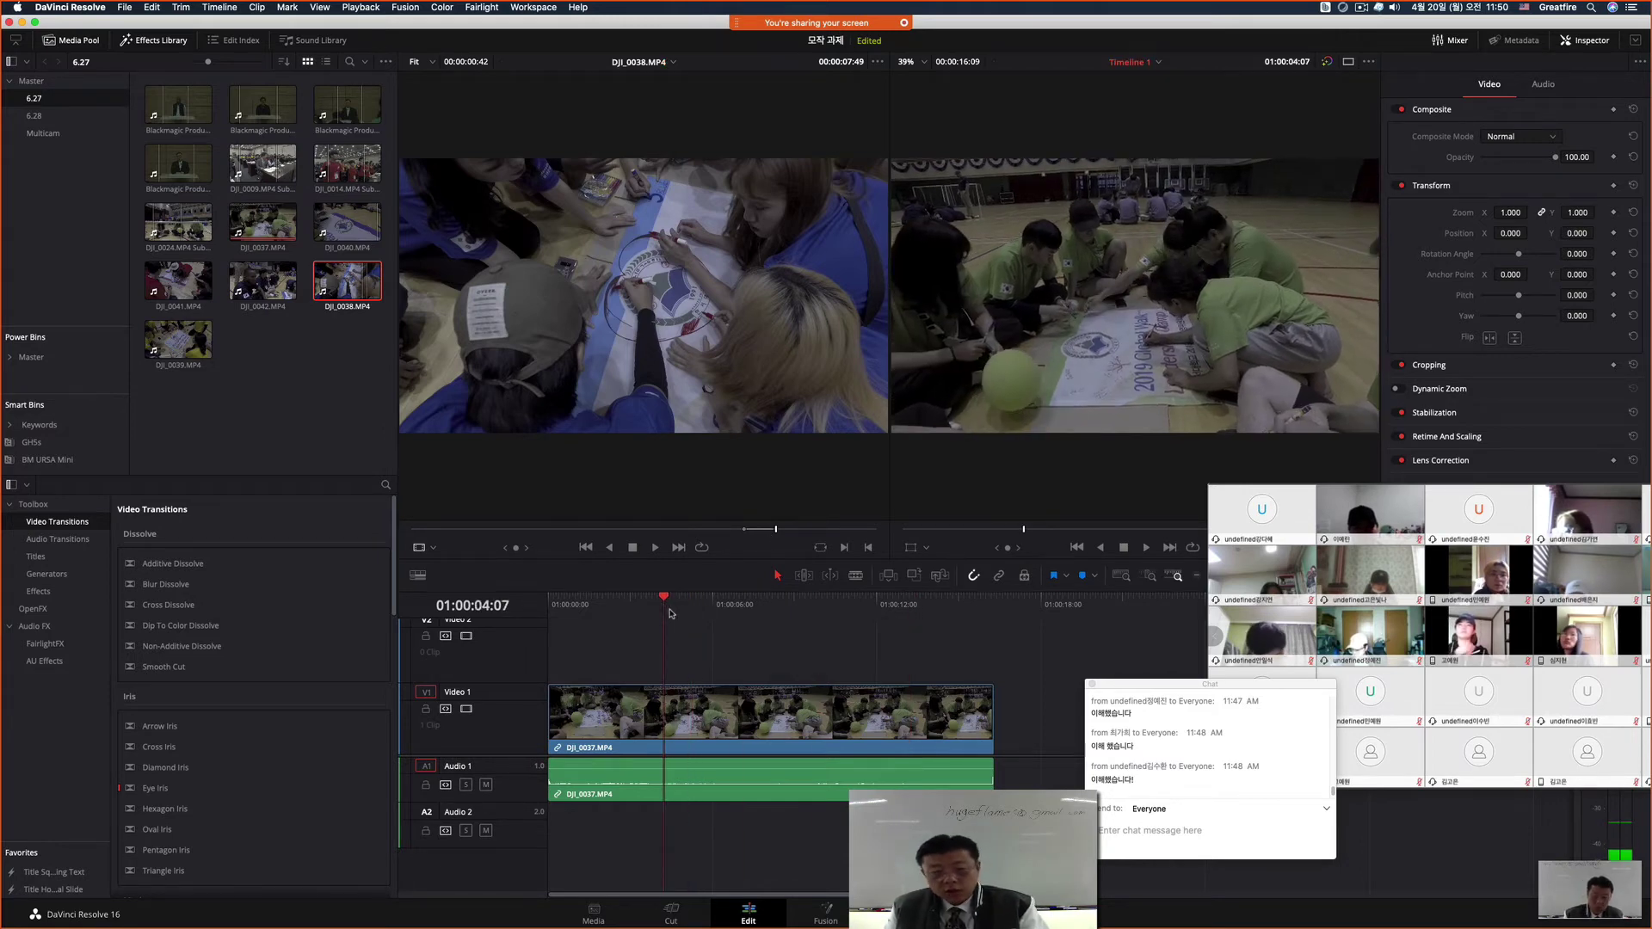
{"action": "key", "text": "i"}
{"action": "left_click_drag", "start_coordinate": [783, 609], "coordinate": [914, 608]}
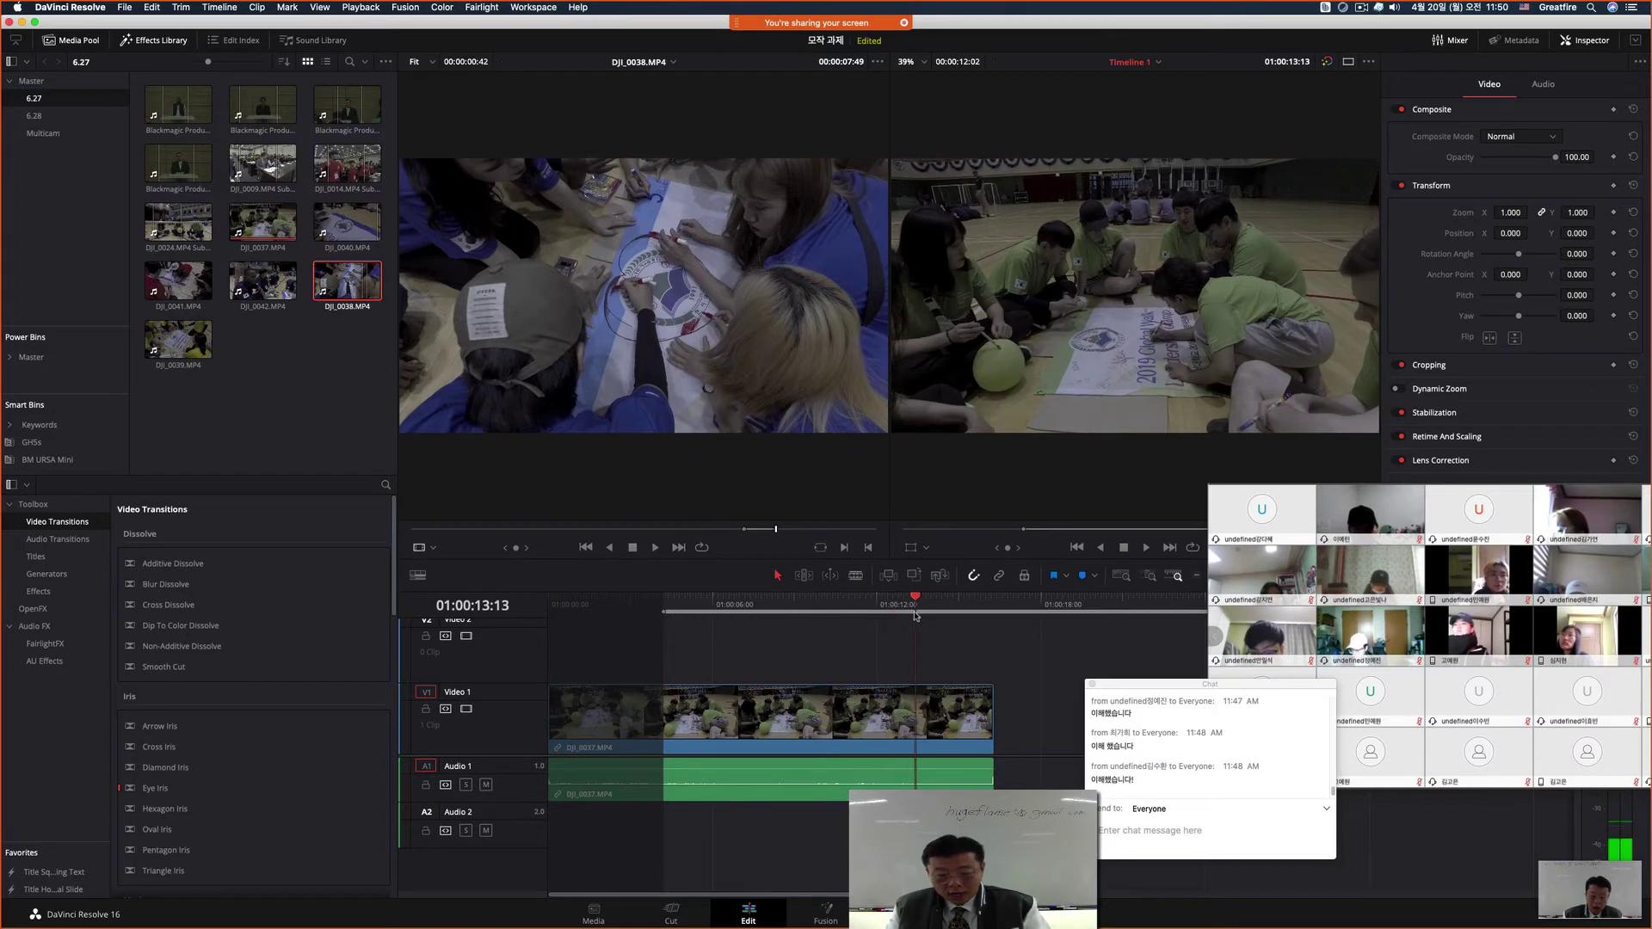
{"action": "key", "text": "o"}
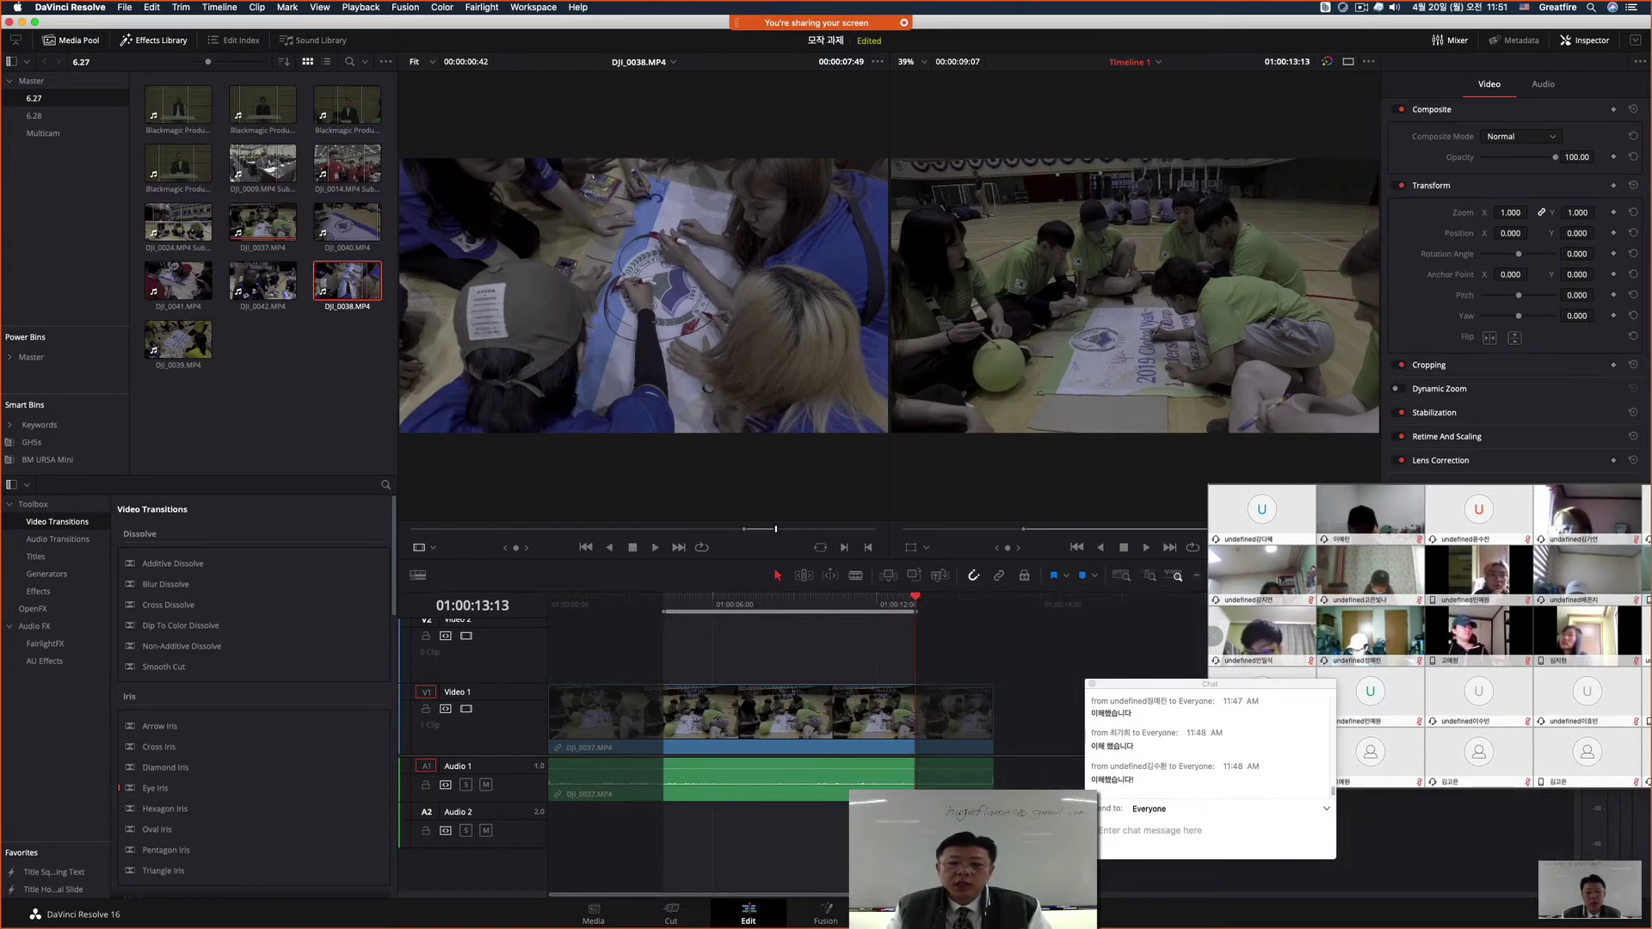
{"action": "key", "text": "shift+i"}
{"action": "key", "text": "shift+o"}
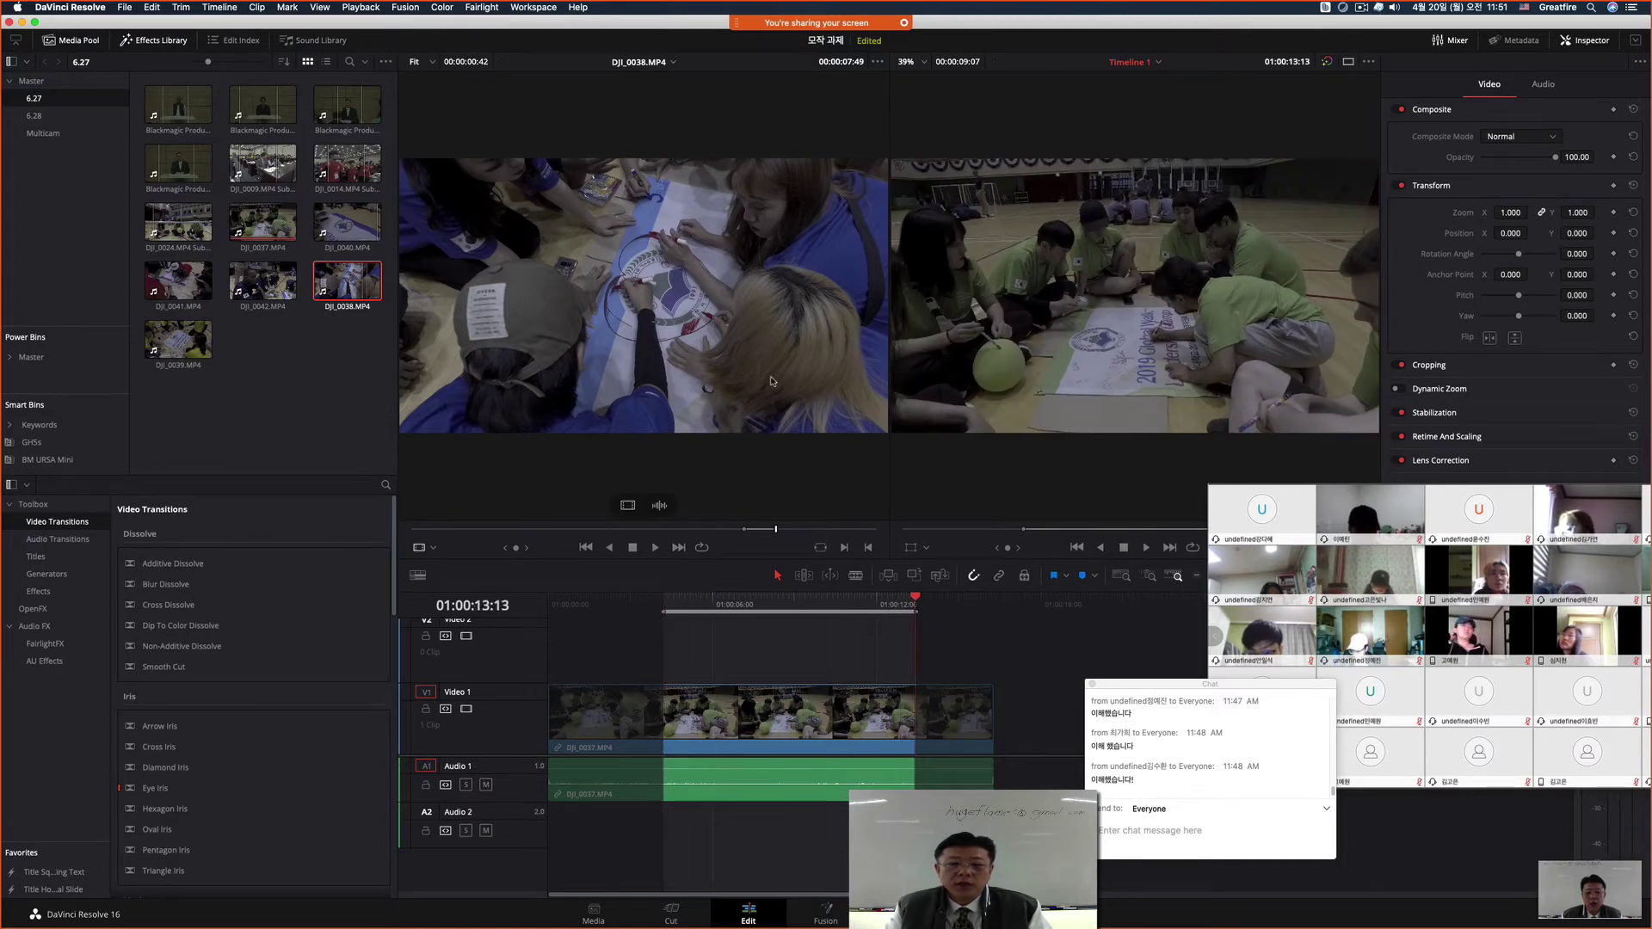
Step: Place the marked DJI_0038.MP4 range into the marked timeline range with Fit to Fill, and play the timeline across it from 01:00:03:08
{"action": "left_click_drag", "start_coordinate": [745, 317], "coordinate": [1284, 301]}
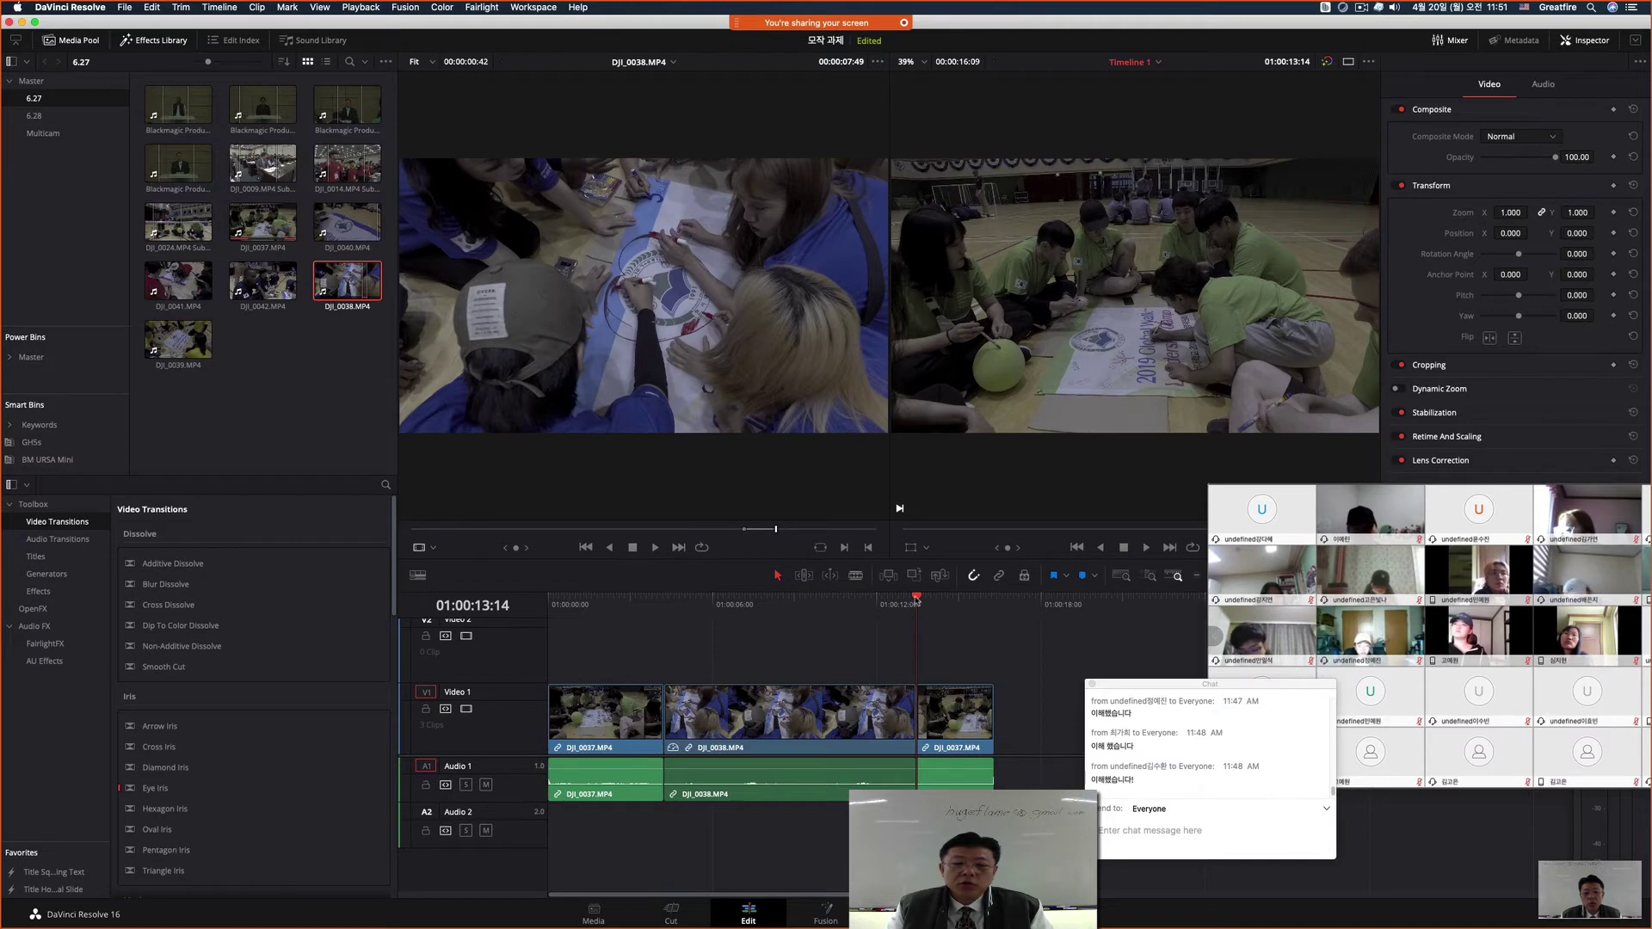
{"action": "left_click_drag", "start_coordinate": [917, 600], "coordinate": [636, 600]}
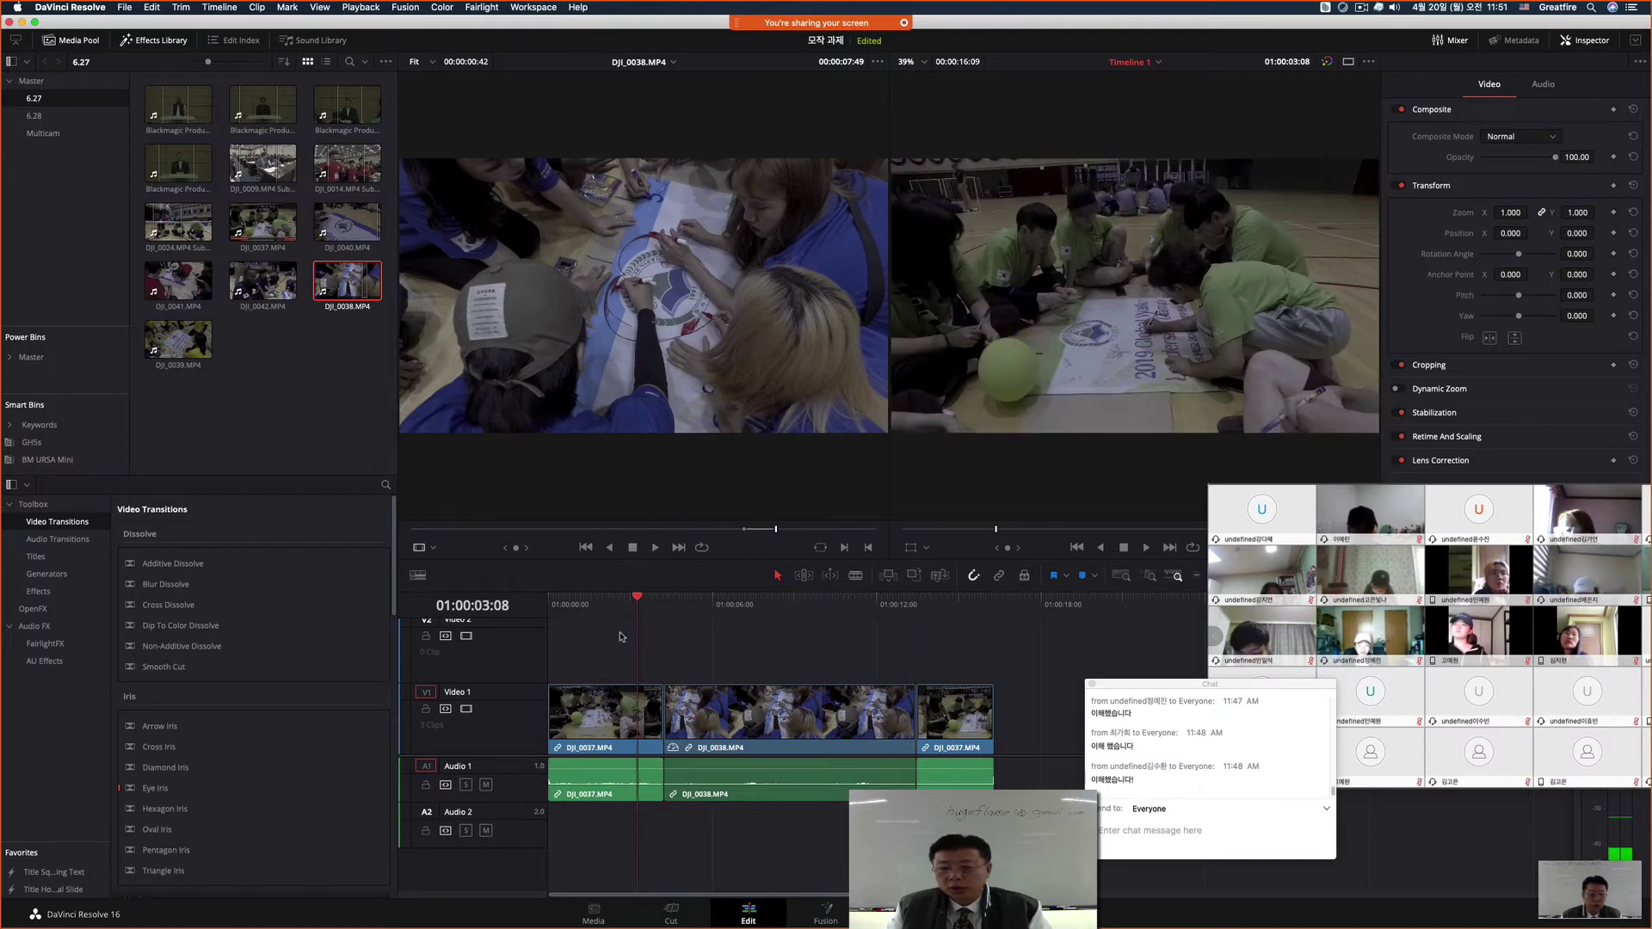
{"action": "key", "text": "space"}
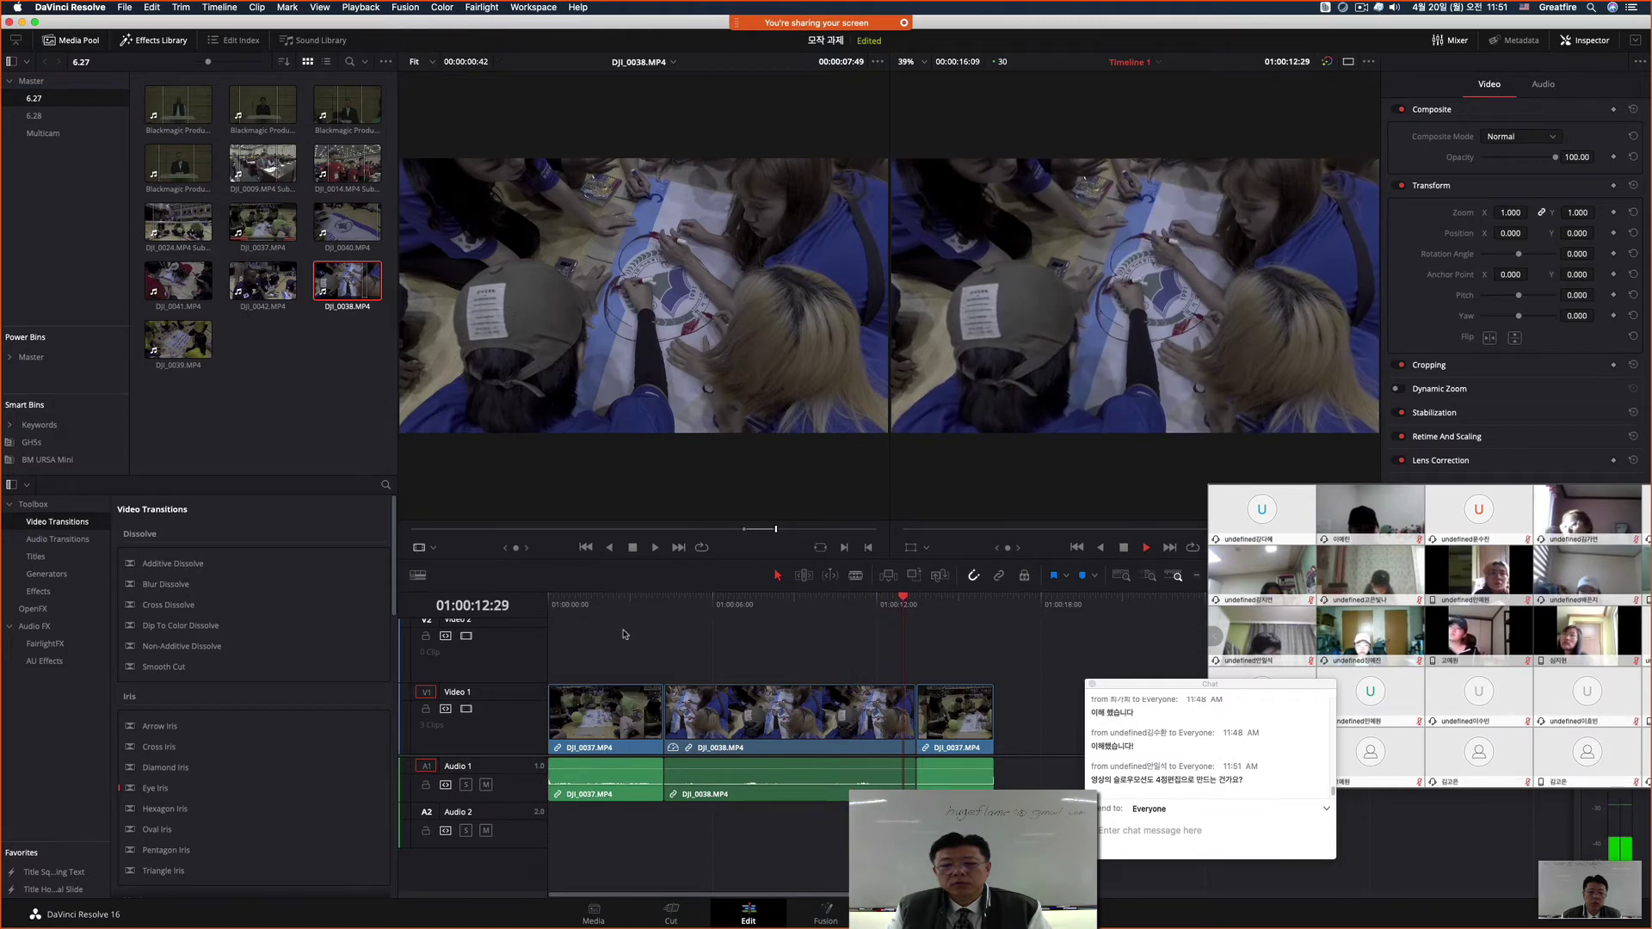
{"action": "key", "text": "space"}
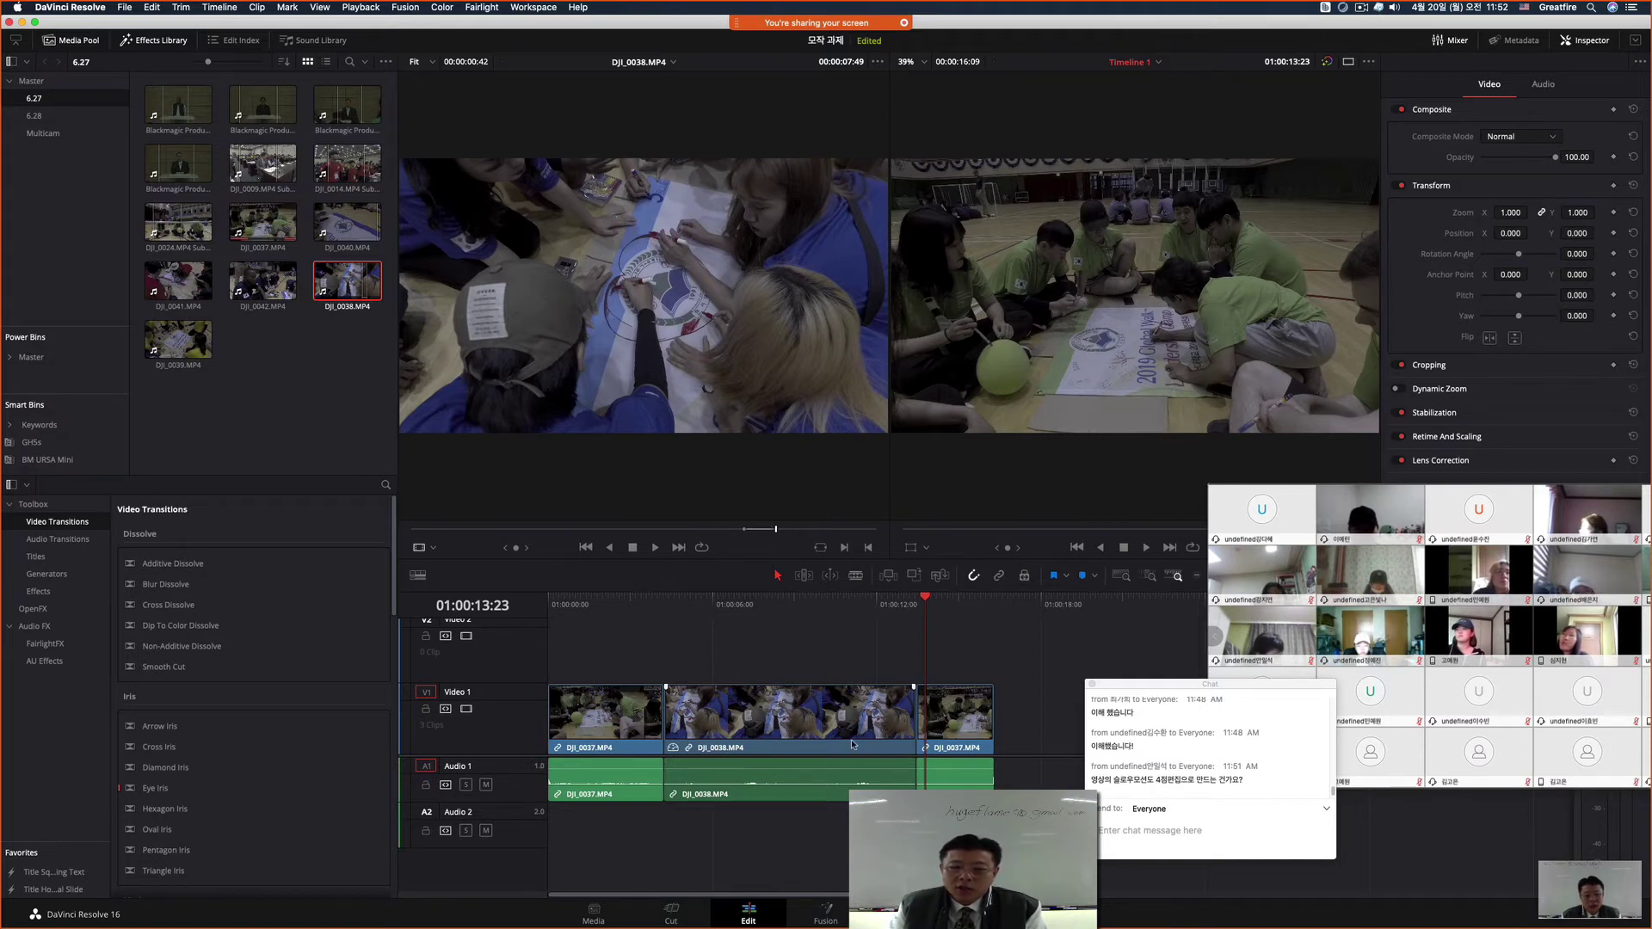
Step: Clear the source marks in DJI_0038.MP4, and undo back past the Fit to Fill edit and the timeline's out point
{"action": "left_click", "coordinate": [750, 530]}
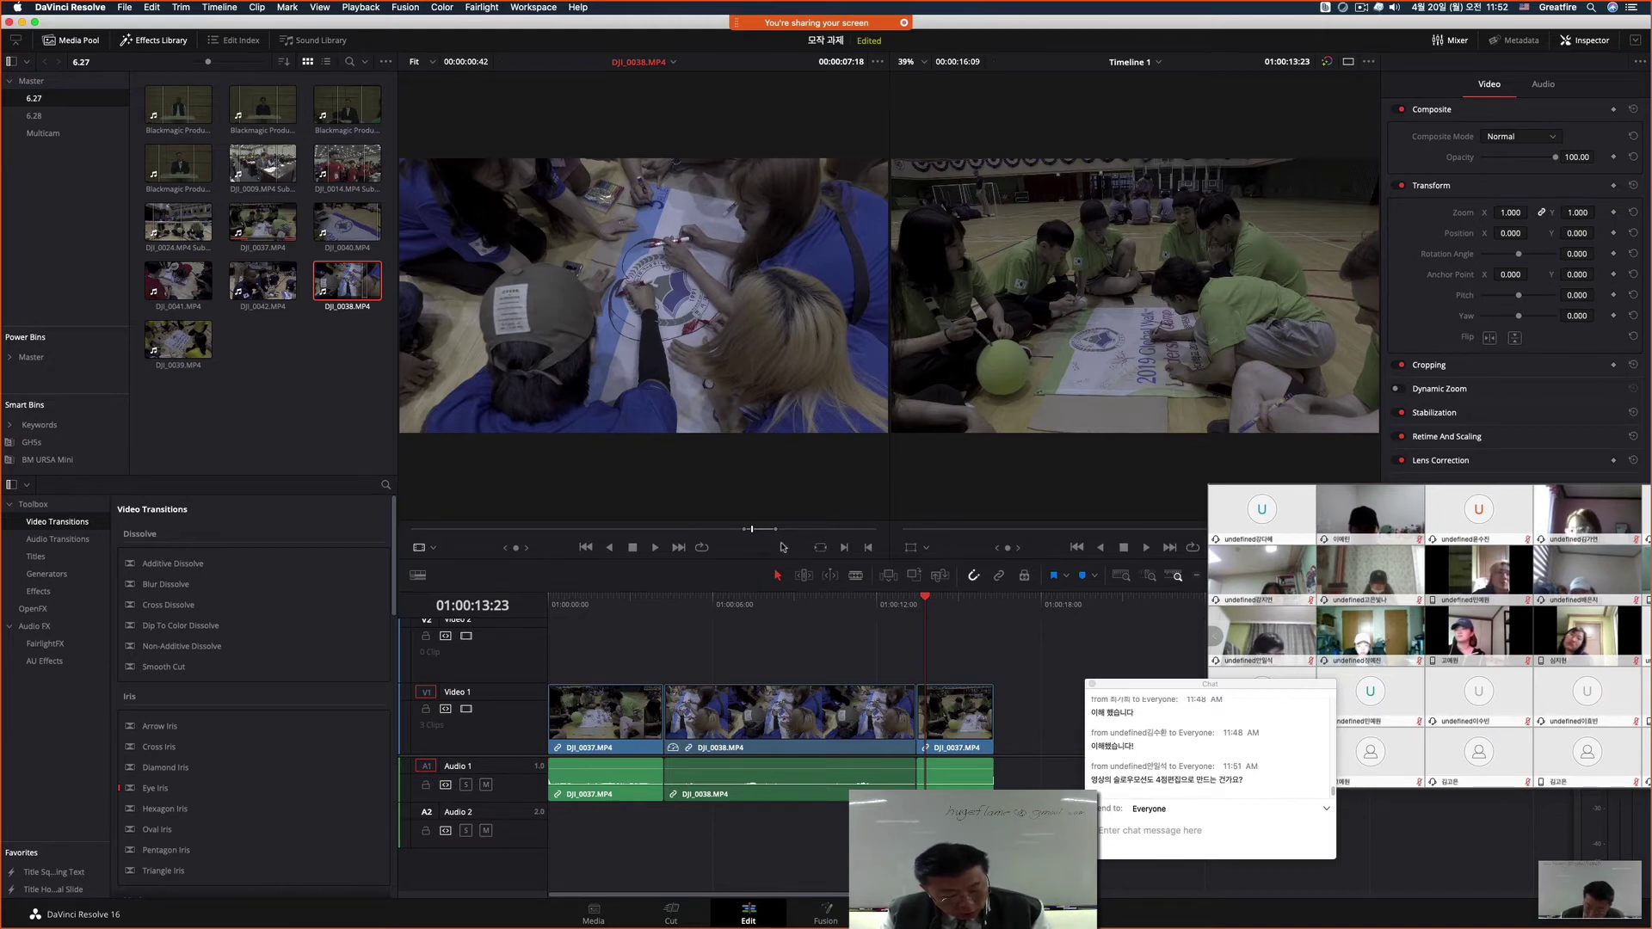
{"action": "key", "text": "alt+x"}
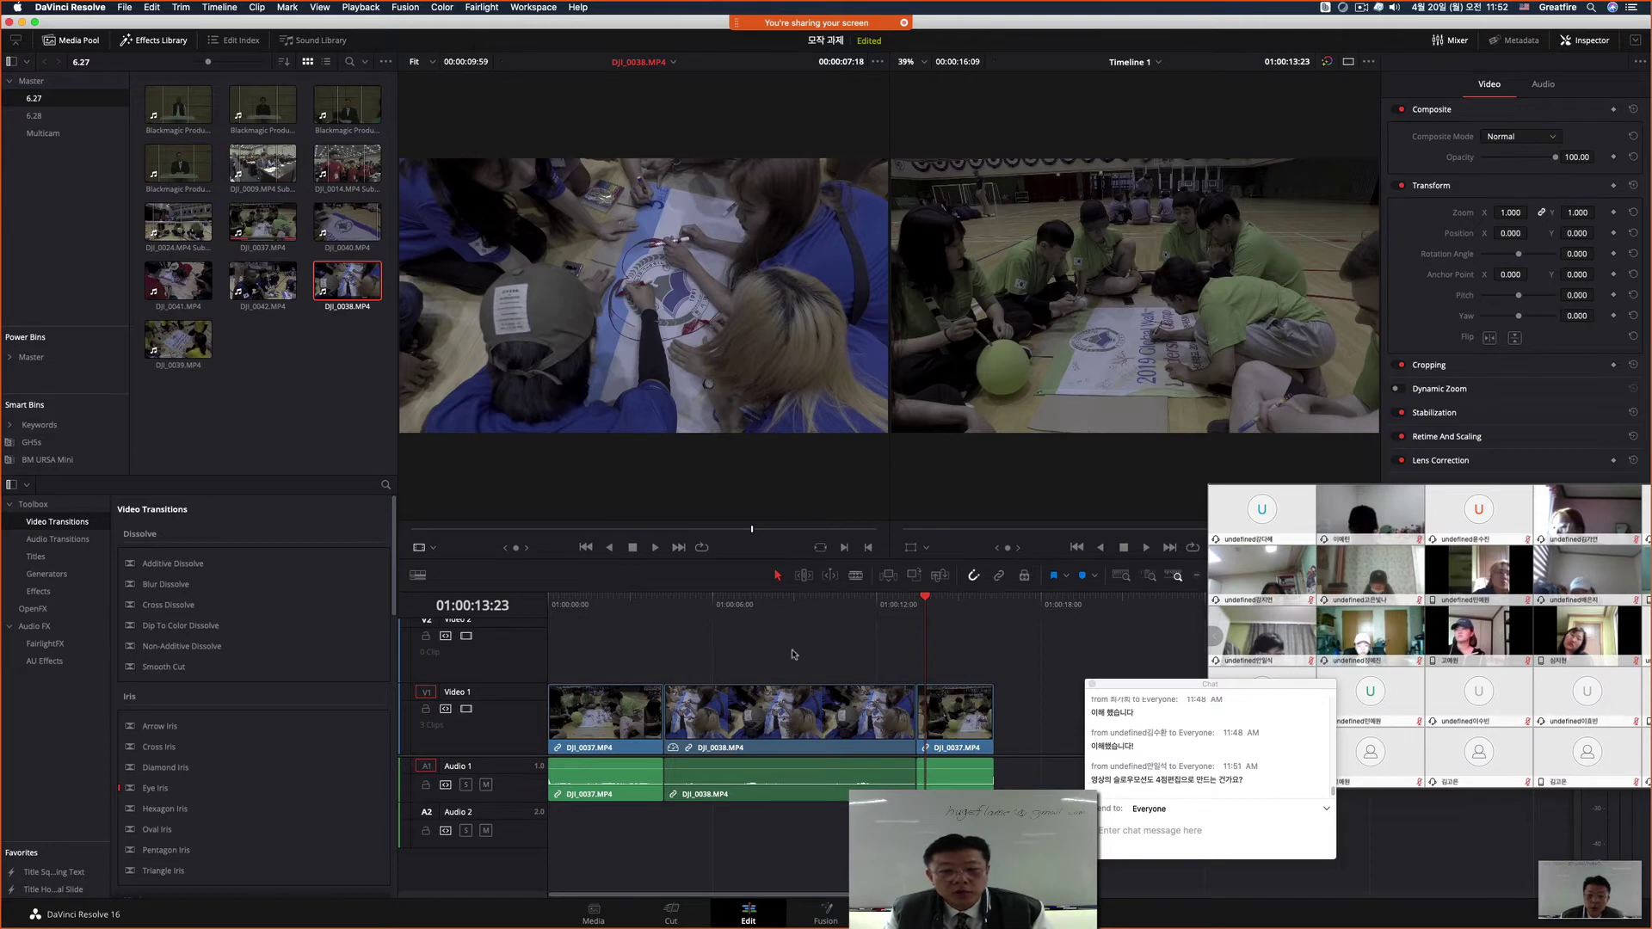
{"action": "key", "text": "shift+v"}
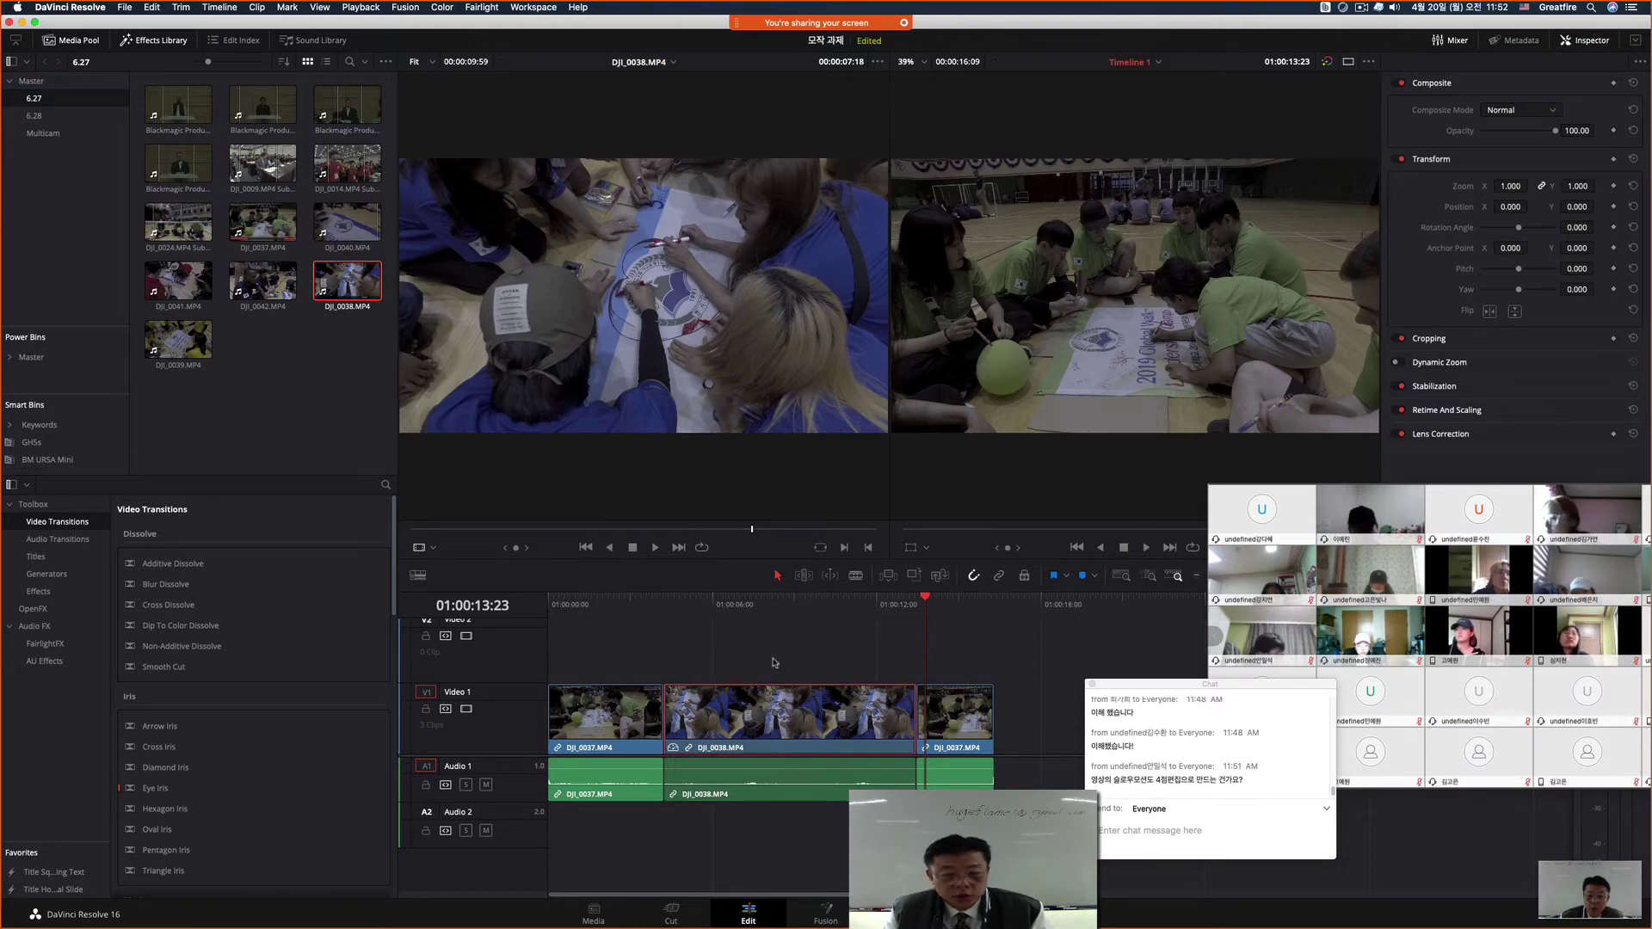
{"action": "key", "text": "super+z"}
{"action": "key", "text": "super+z"}
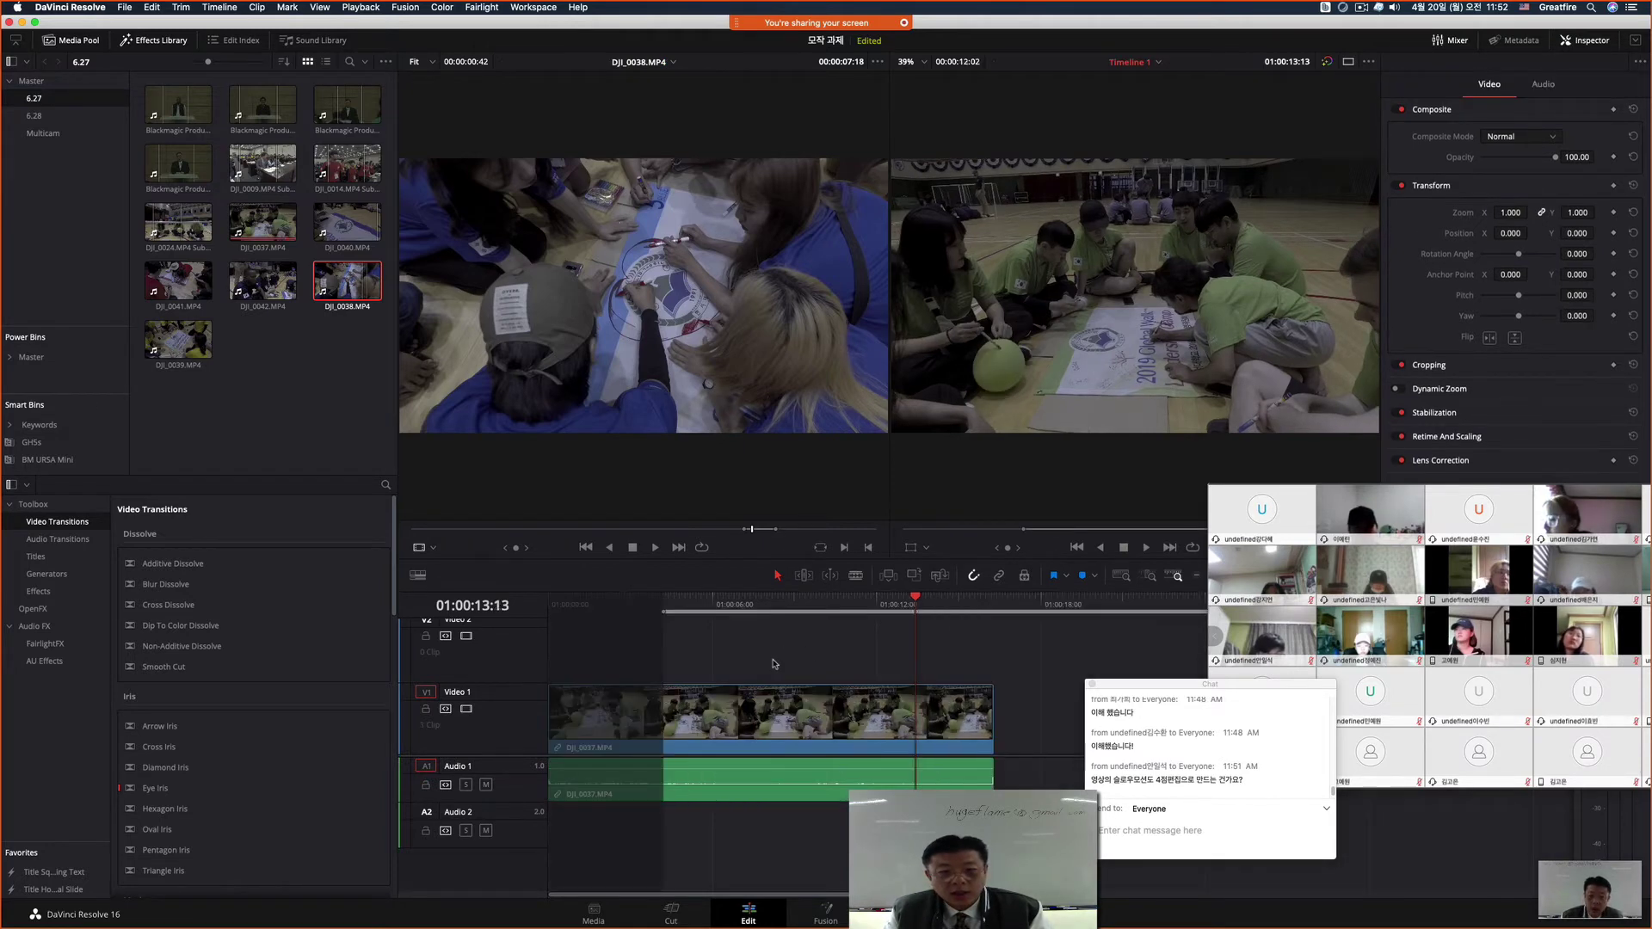
Step: Clear the in and out points on both the timeline and the DJI_0038.MP4 source clip
{"action": "key", "text": "alt+x"}
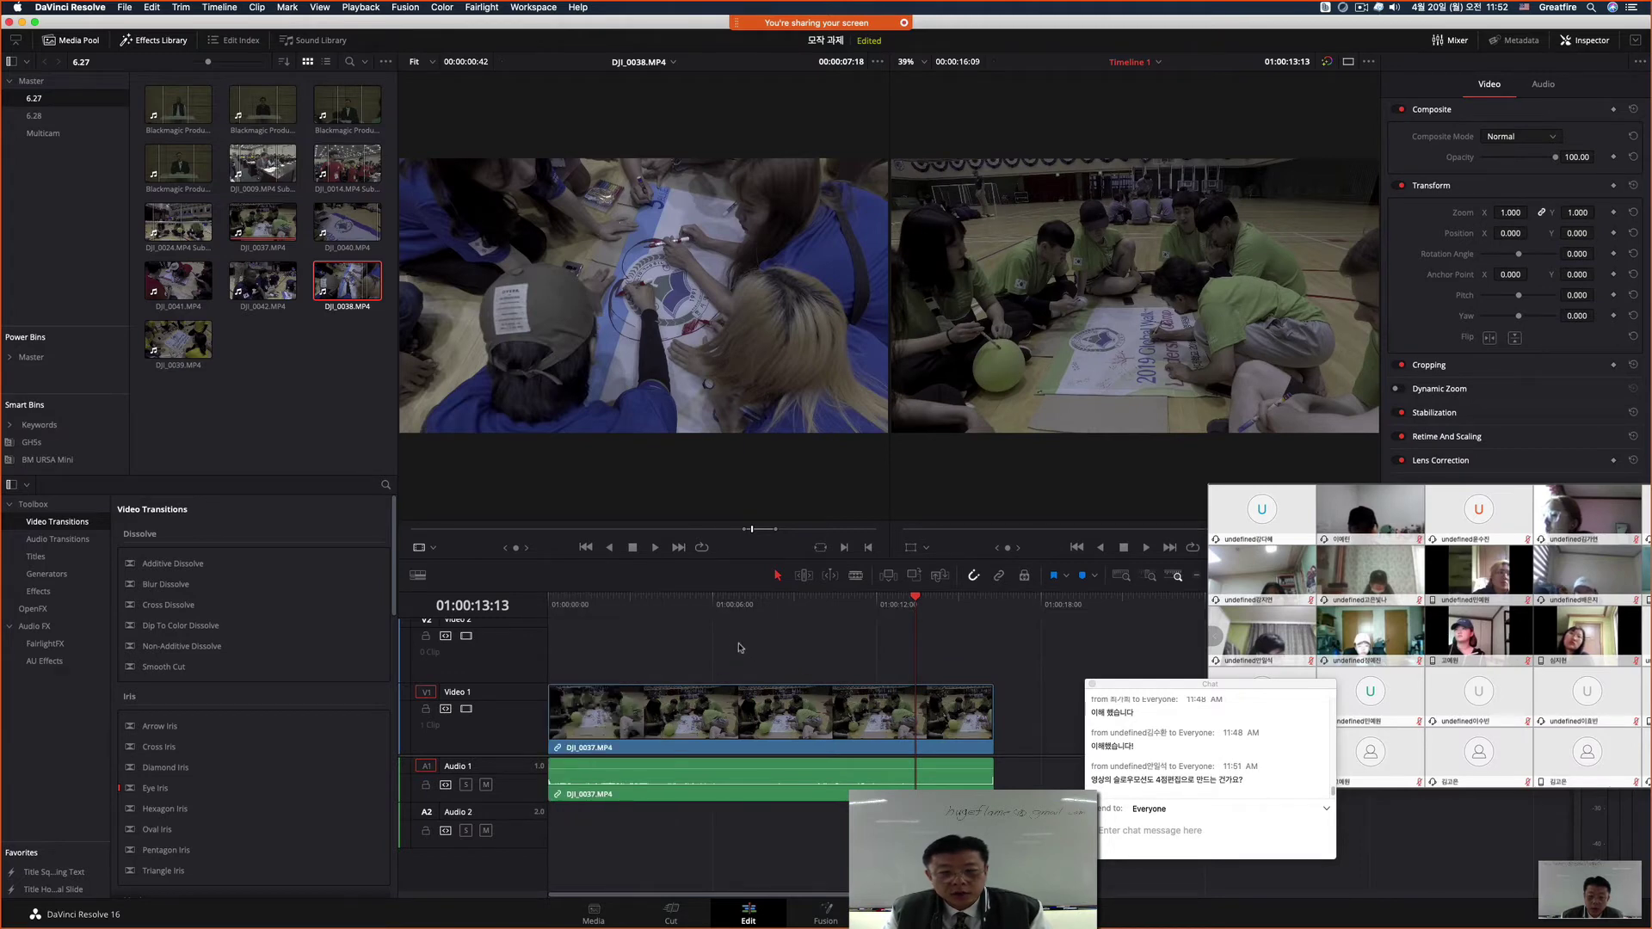
{"action": "left_click", "coordinate": [763, 508]}
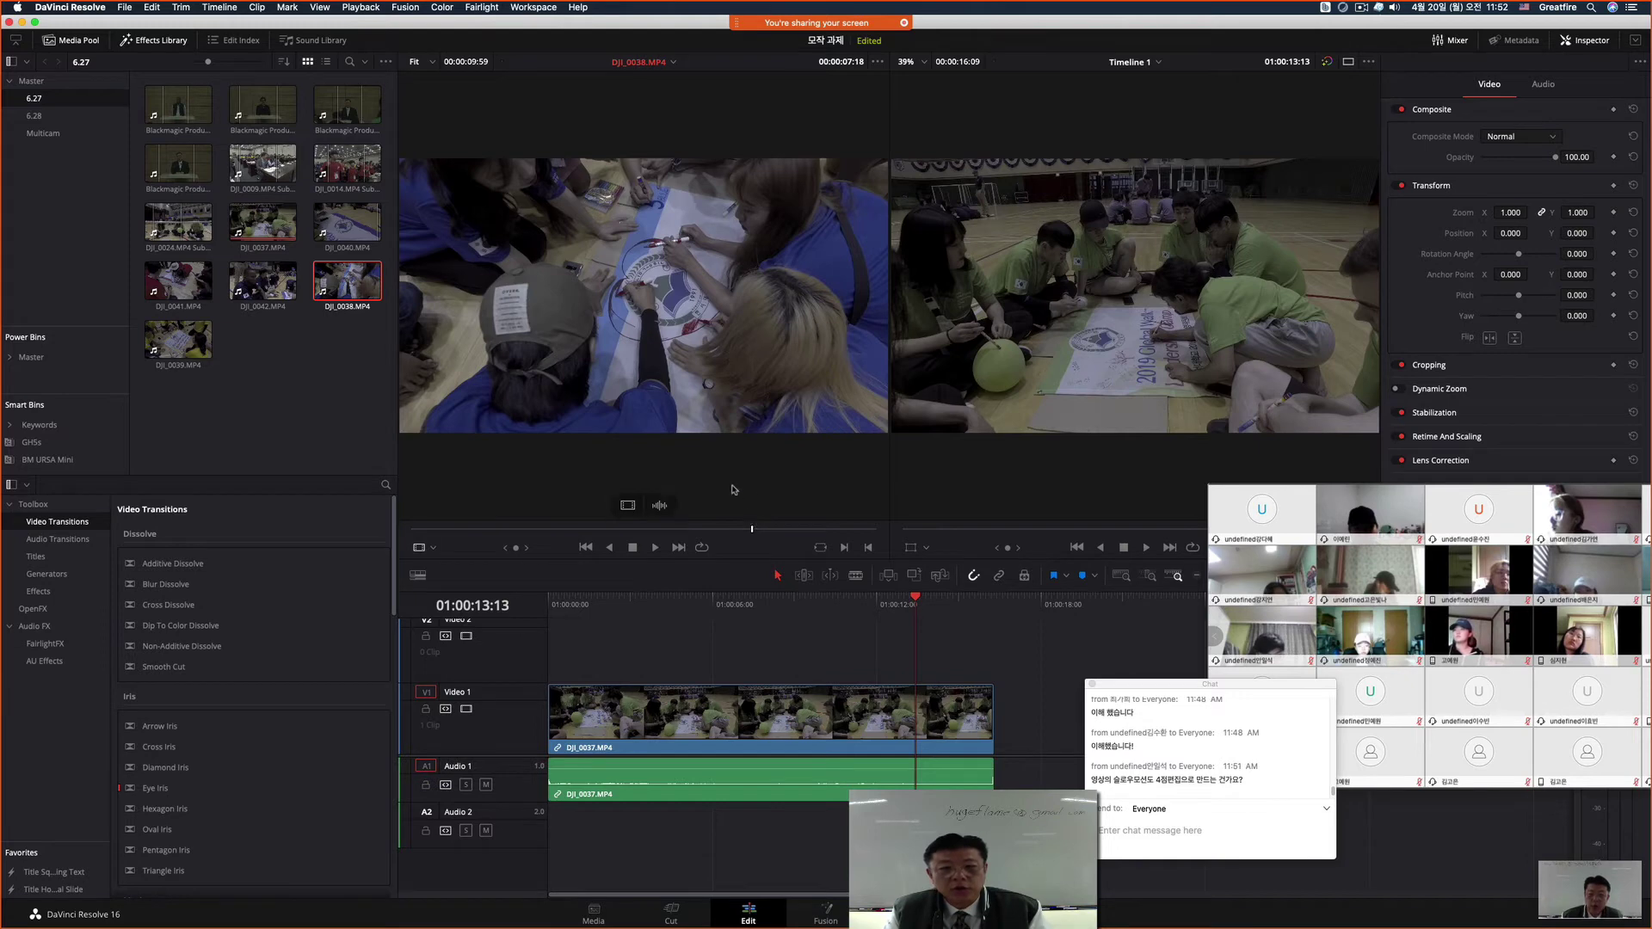
{"action": "key", "text": "alt+x"}
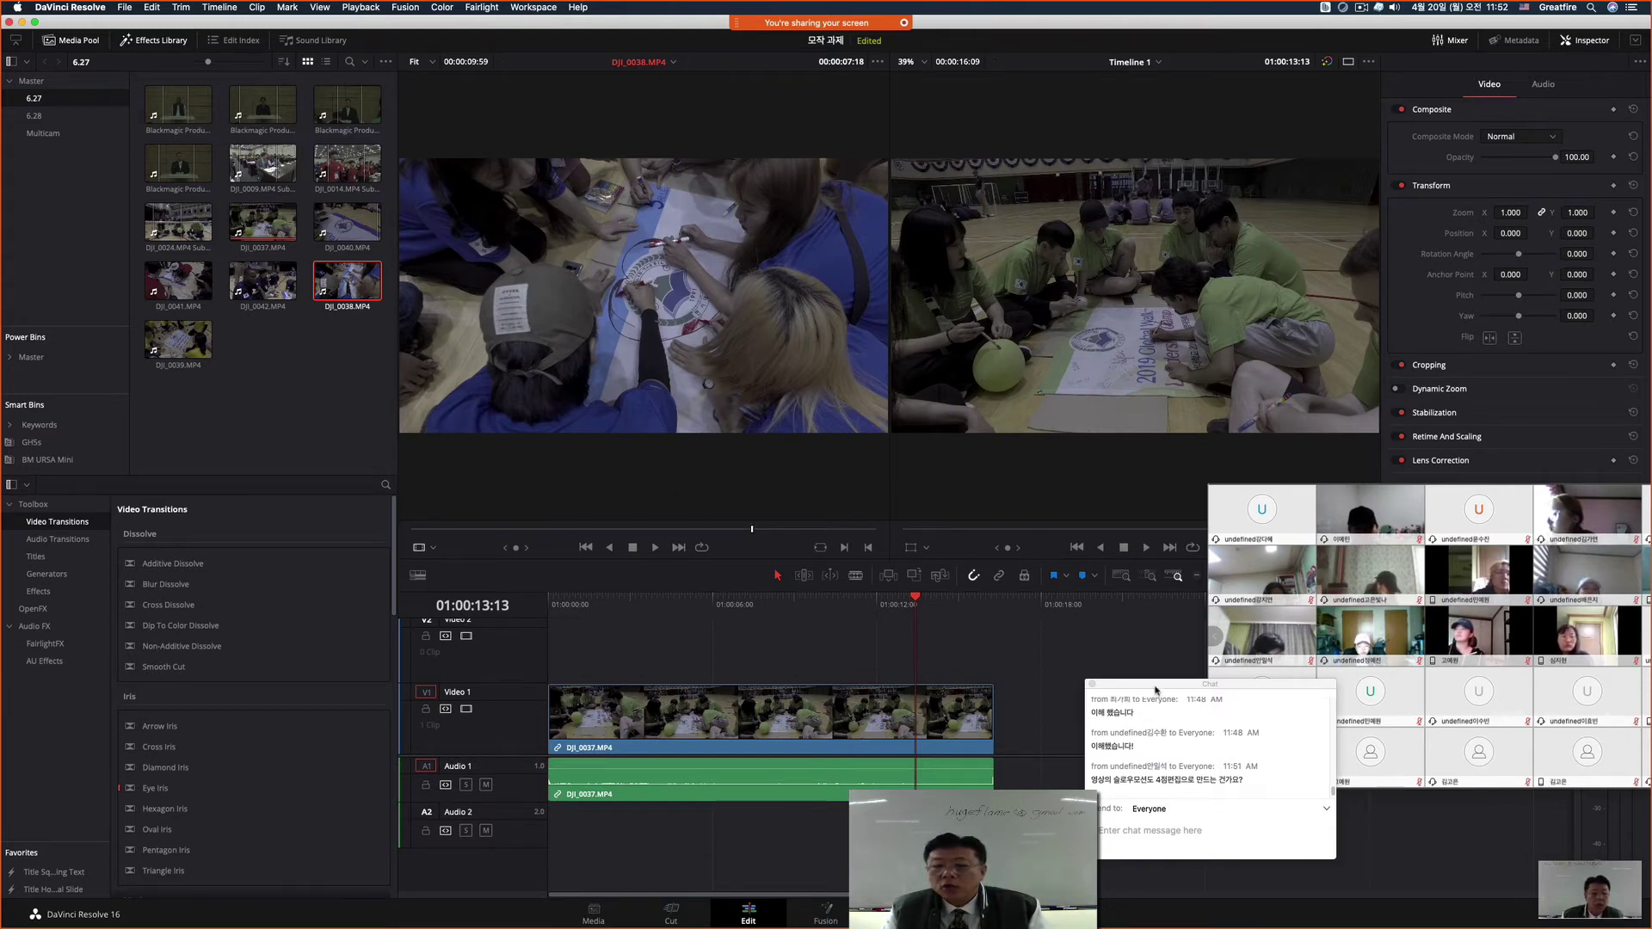
Step: Move the meeting chat window clear of the participant thumbnails and pause the screen recording
{"action": "left_click_drag", "start_coordinate": [1157, 690], "coordinate": [1032, 698]}
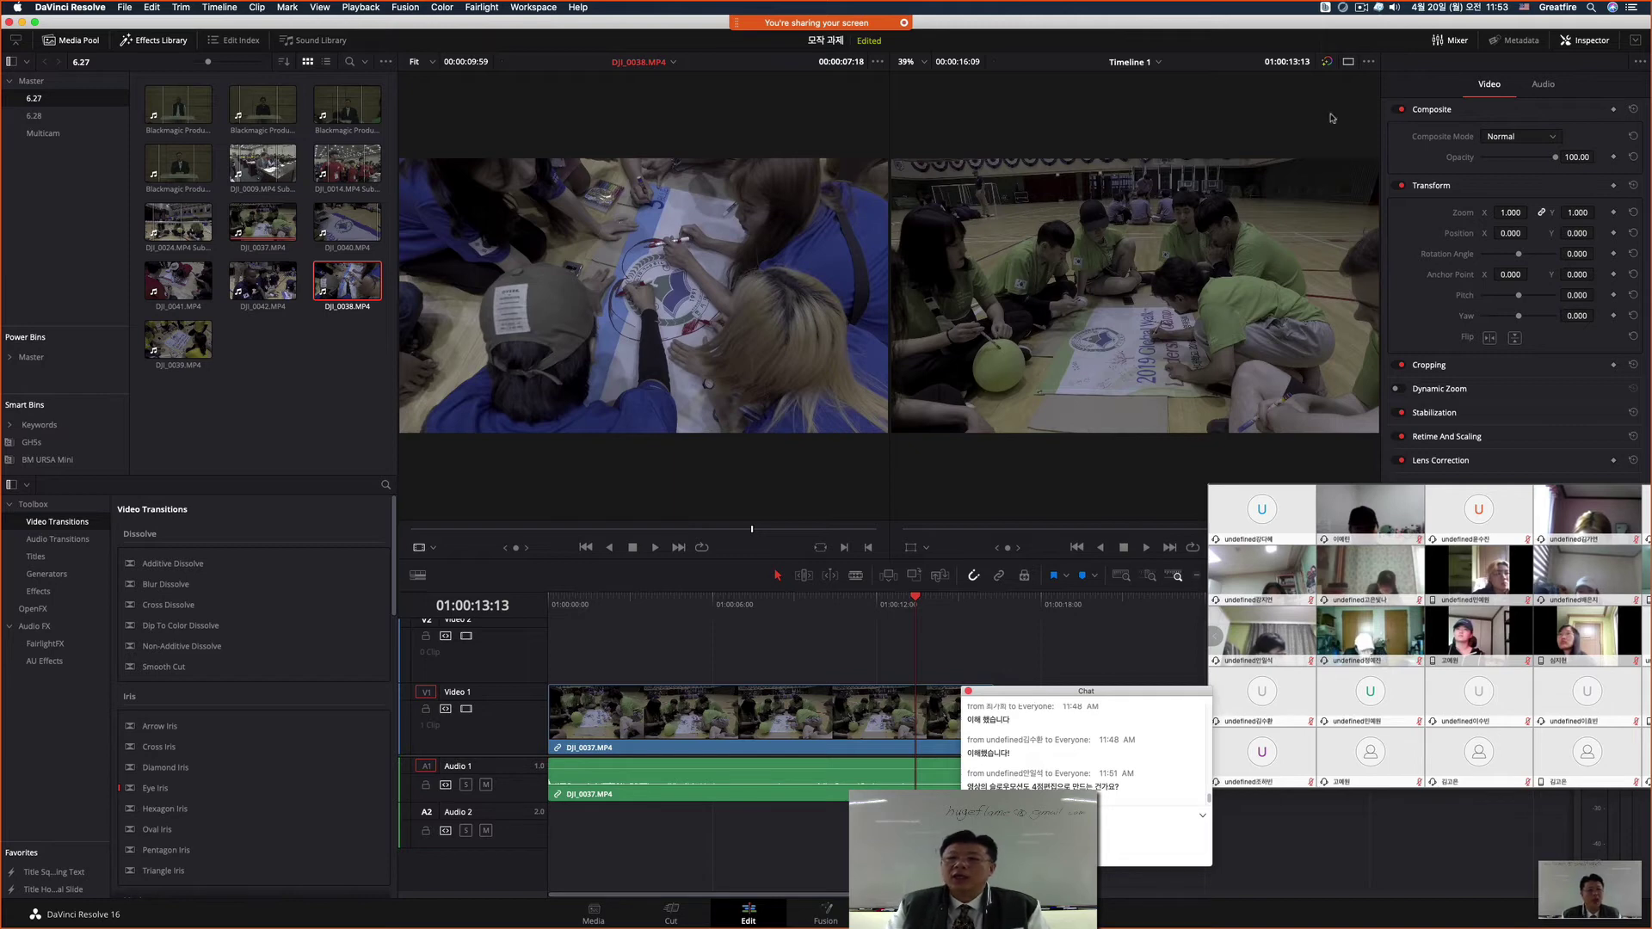
{"action": "left_click", "coordinate": [1360, 9]}
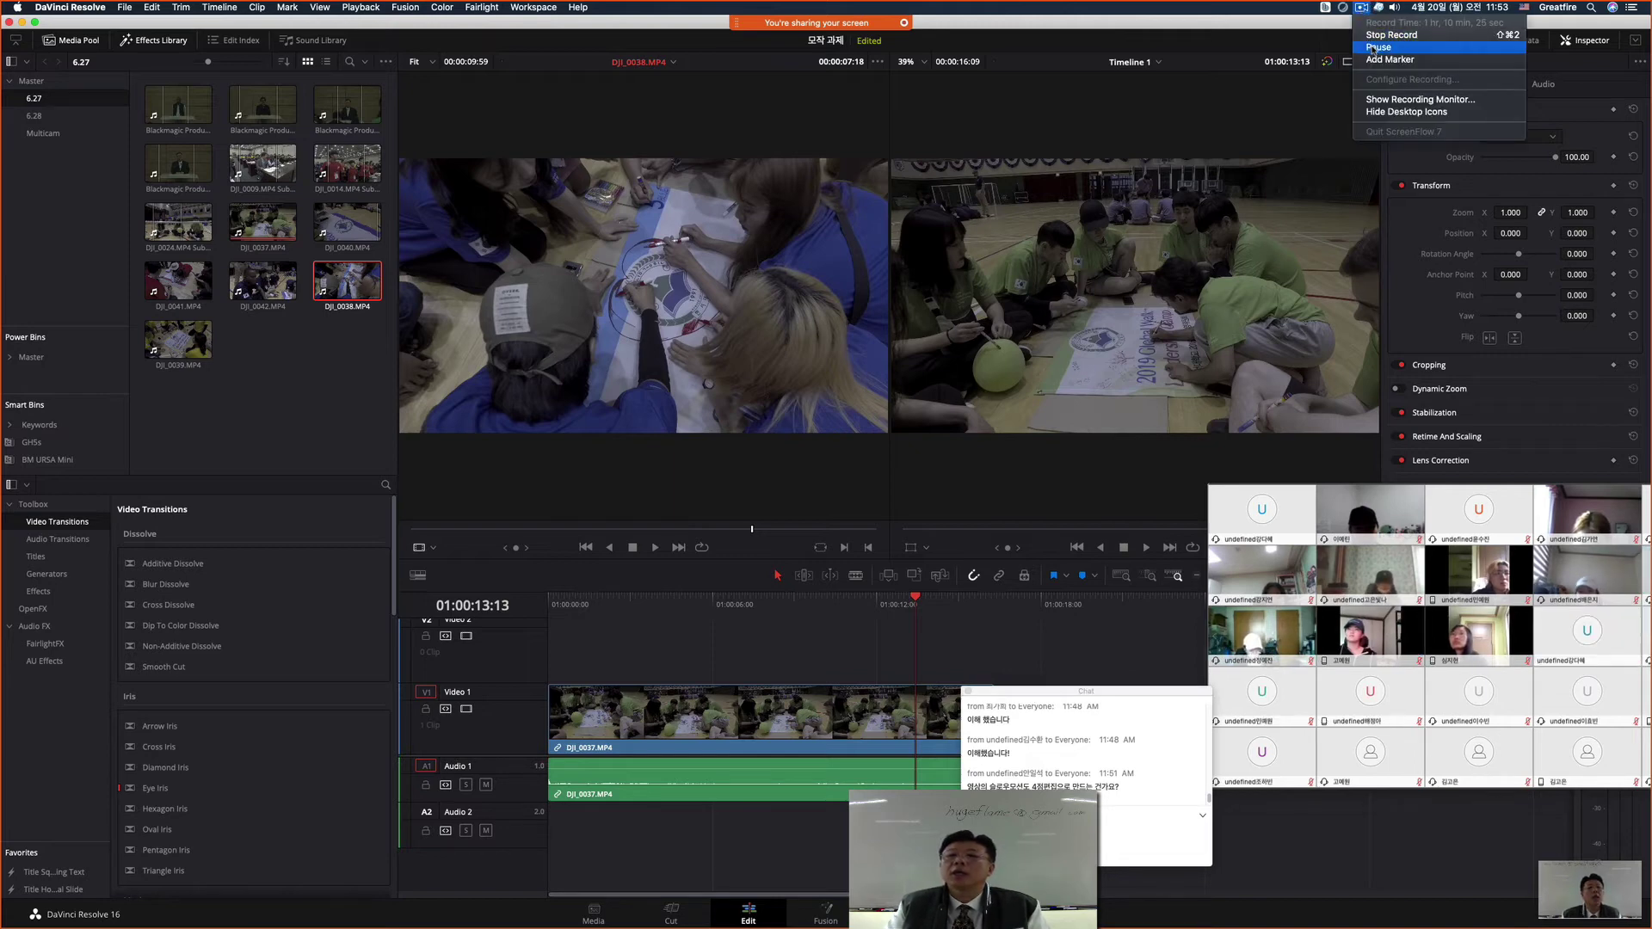
{"action": "left_click", "coordinate": [1373, 47]}
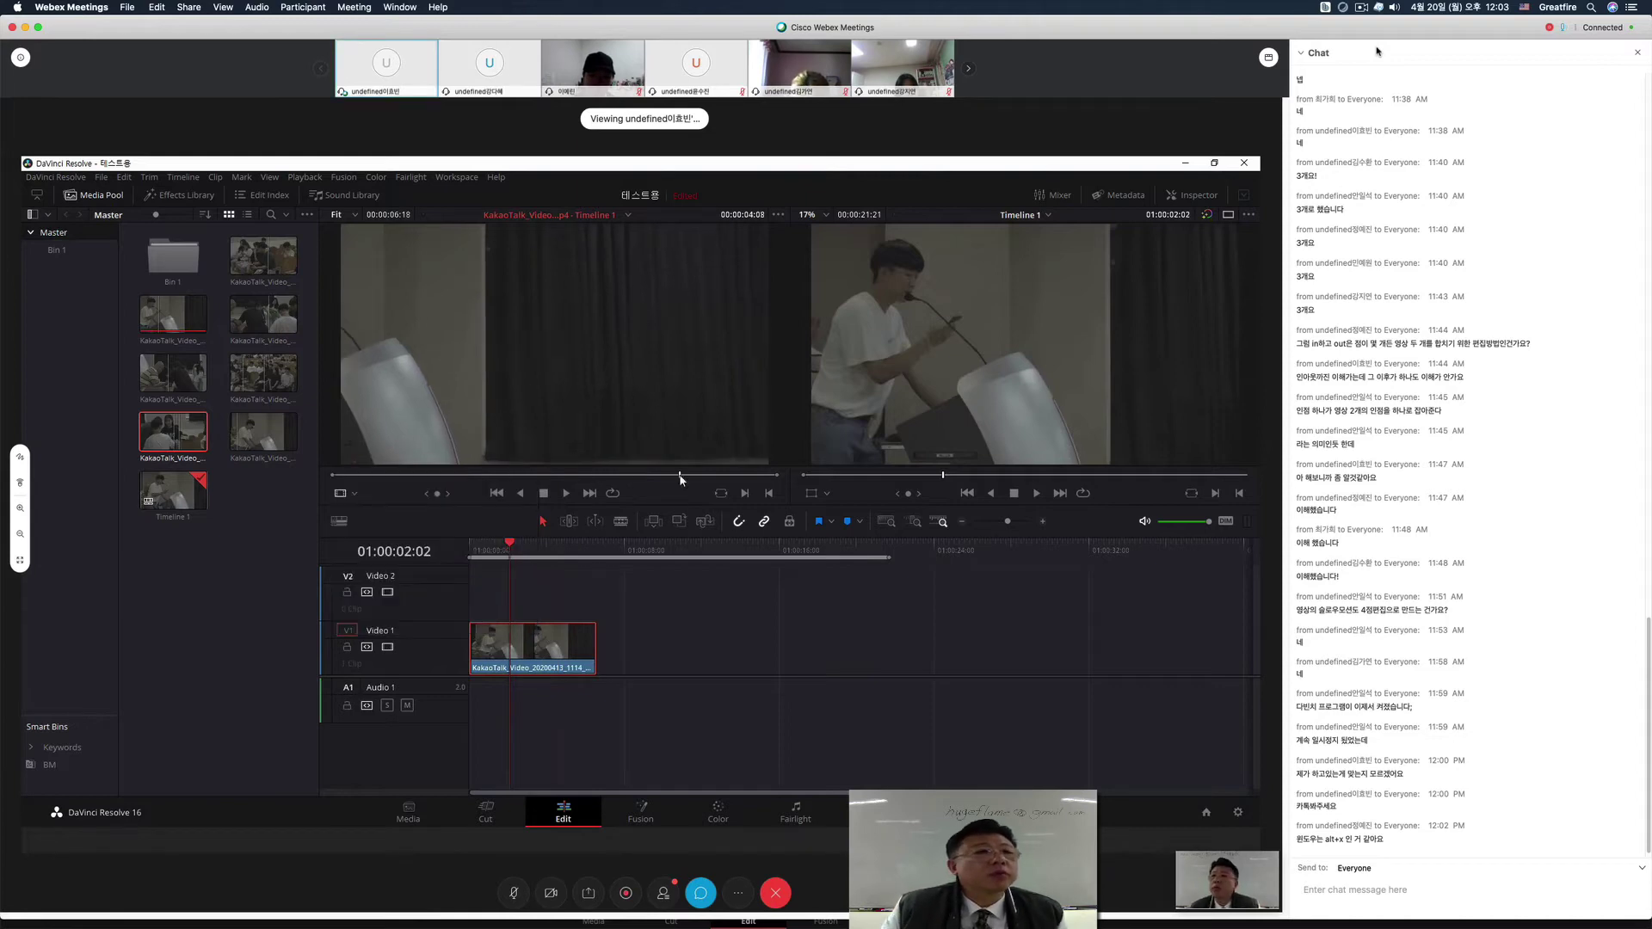
Step: Switch to DaVinci Resolve to look up the Clear In and Out command, and return to the Webex meeting
{"action": "key", "text": "ctrl+Up"}
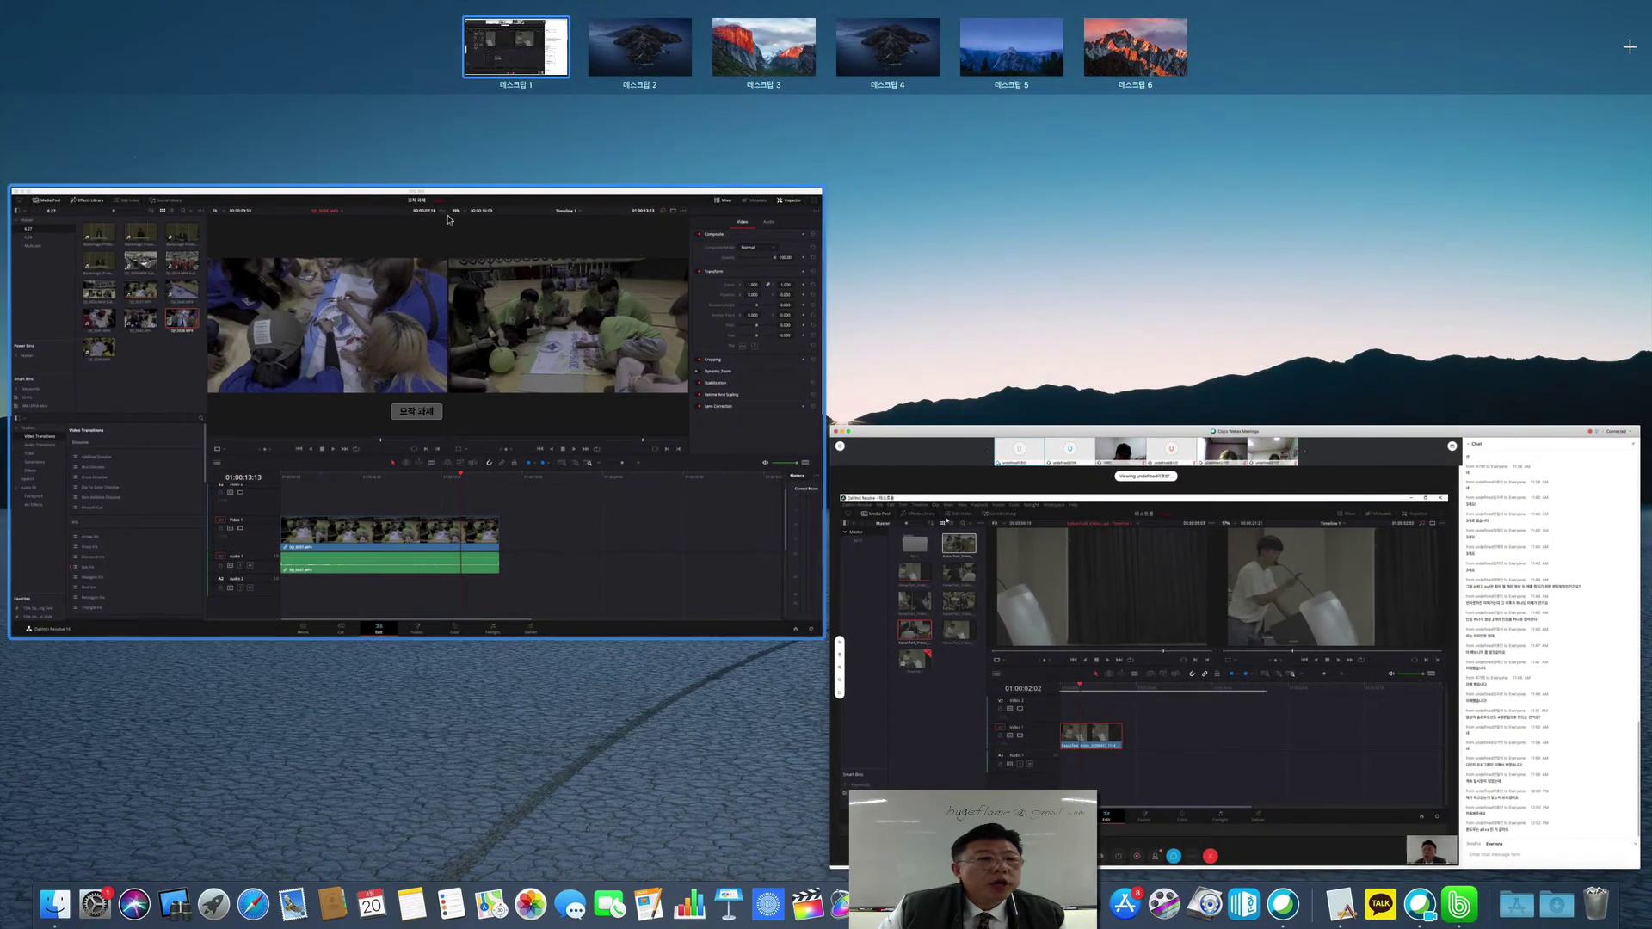
{"action": "left_click", "coordinate": [413, 199]}
{"action": "left_click", "coordinate": [288, 7]}
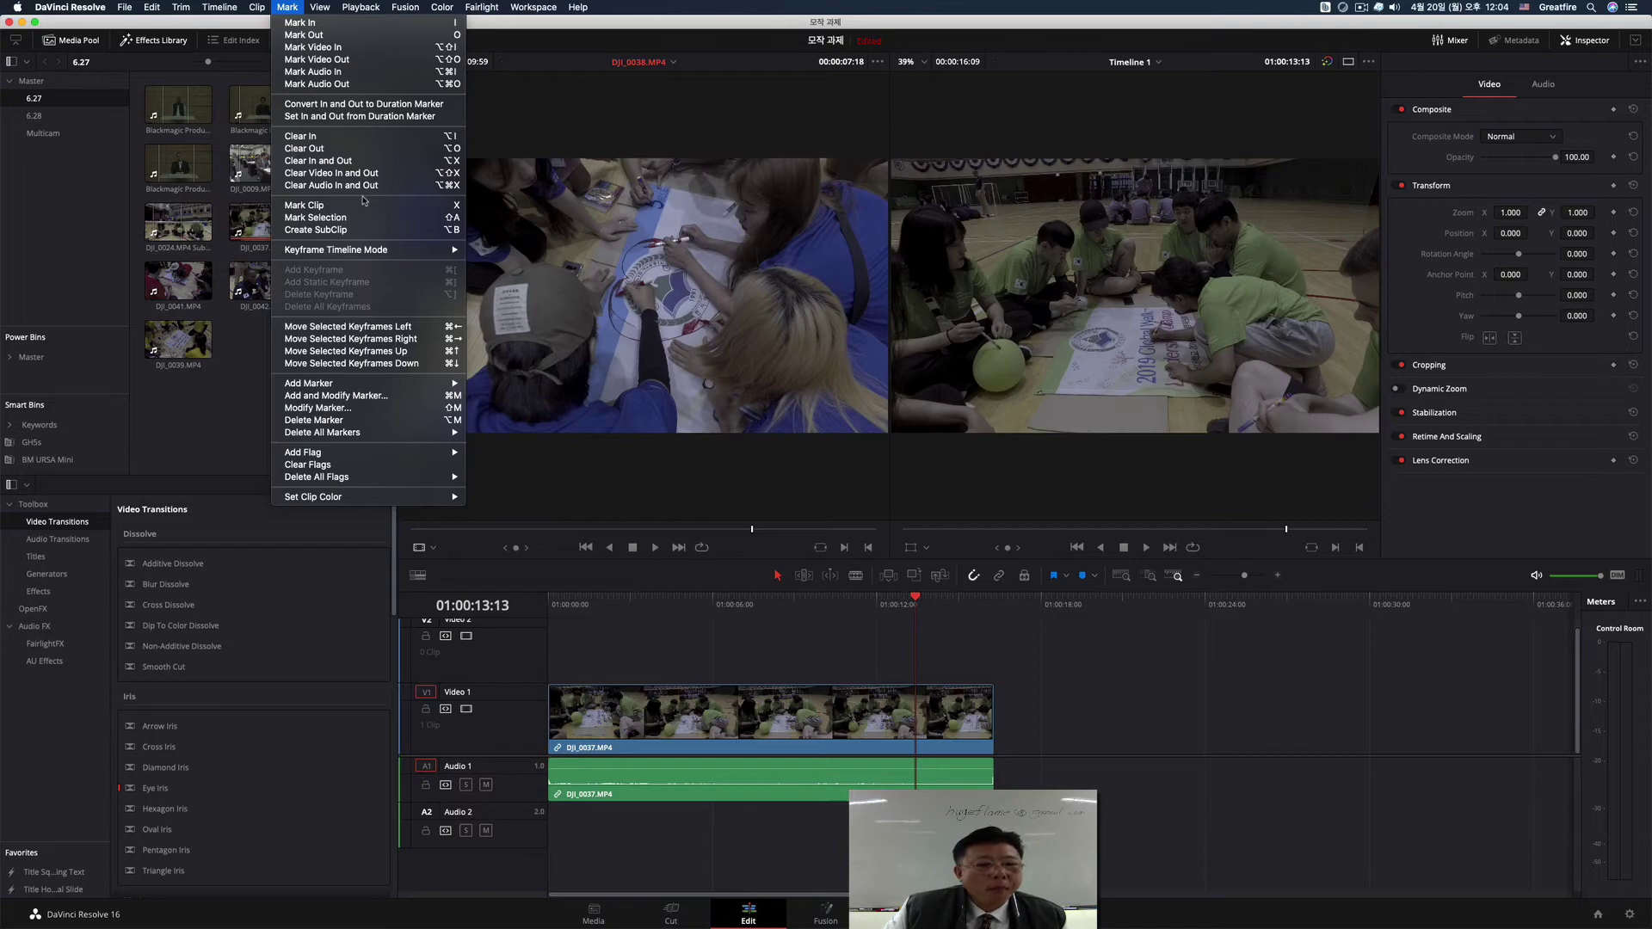
{"action": "key", "text": "ctrl+Up"}
{"action": "left_click", "coordinate": [375, 654]}
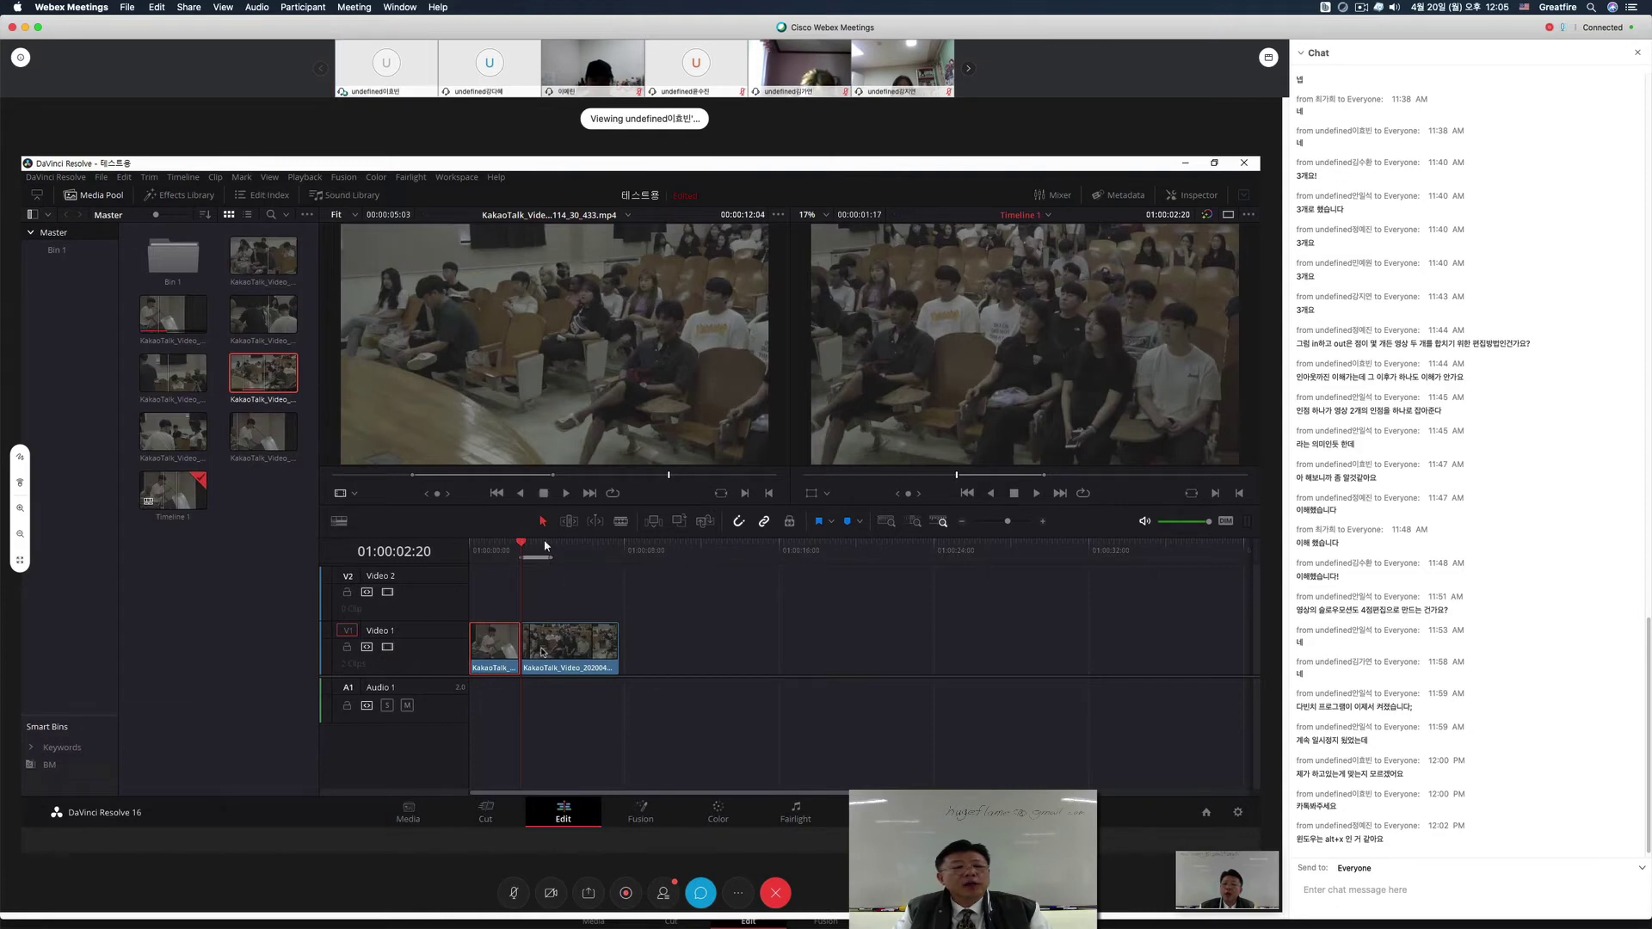
Step: Undo the last timeline edit and mark an in point at 00:00:03:14 in the KakaoTalk clip ending in 1114_28_305.mp4
{"action": "key", "text": "ctrl+z"}
{"action": "left_click", "coordinate": [260, 430]}
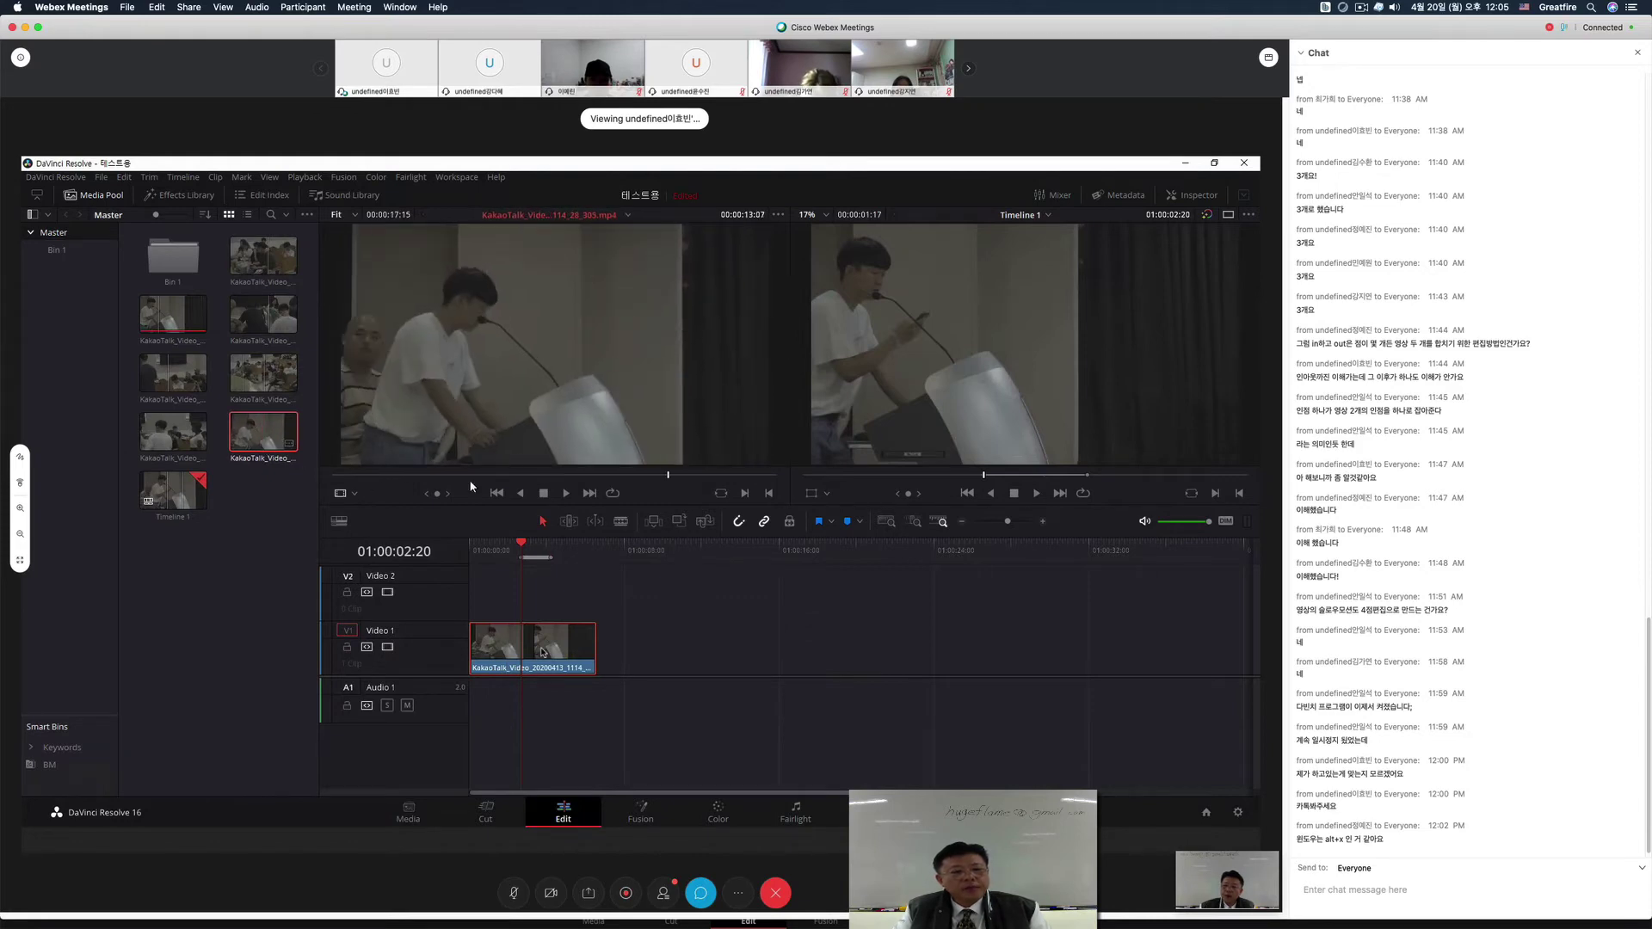
{"action": "left_click", "coordinate": [423, 475]}
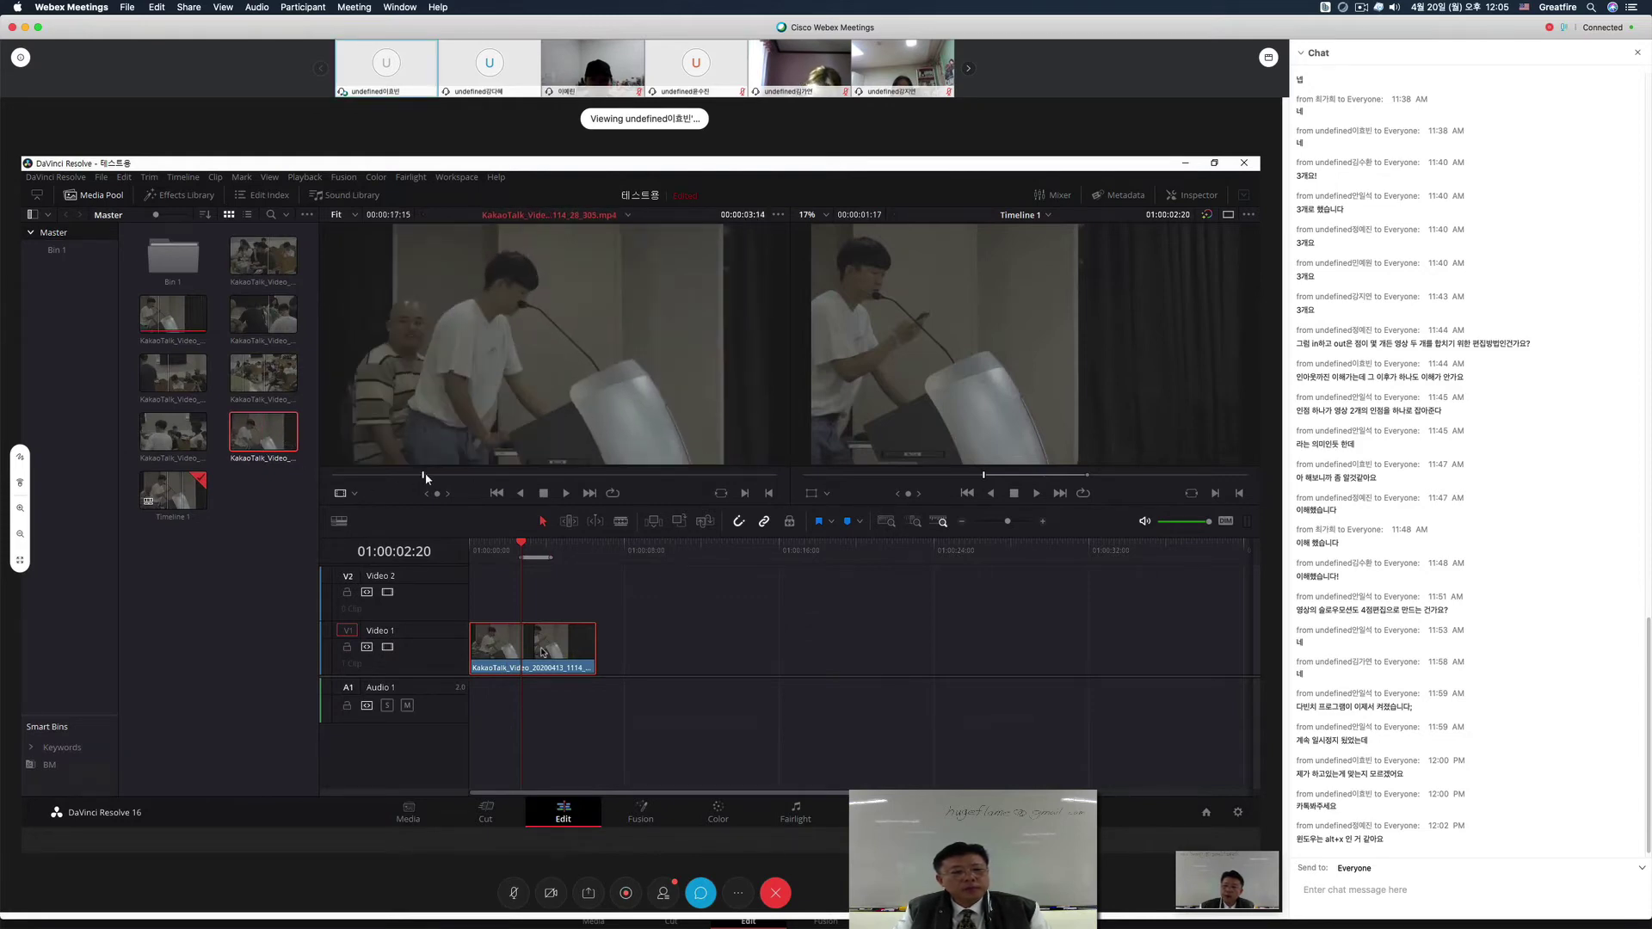
{"action": "key", "text": "i"}
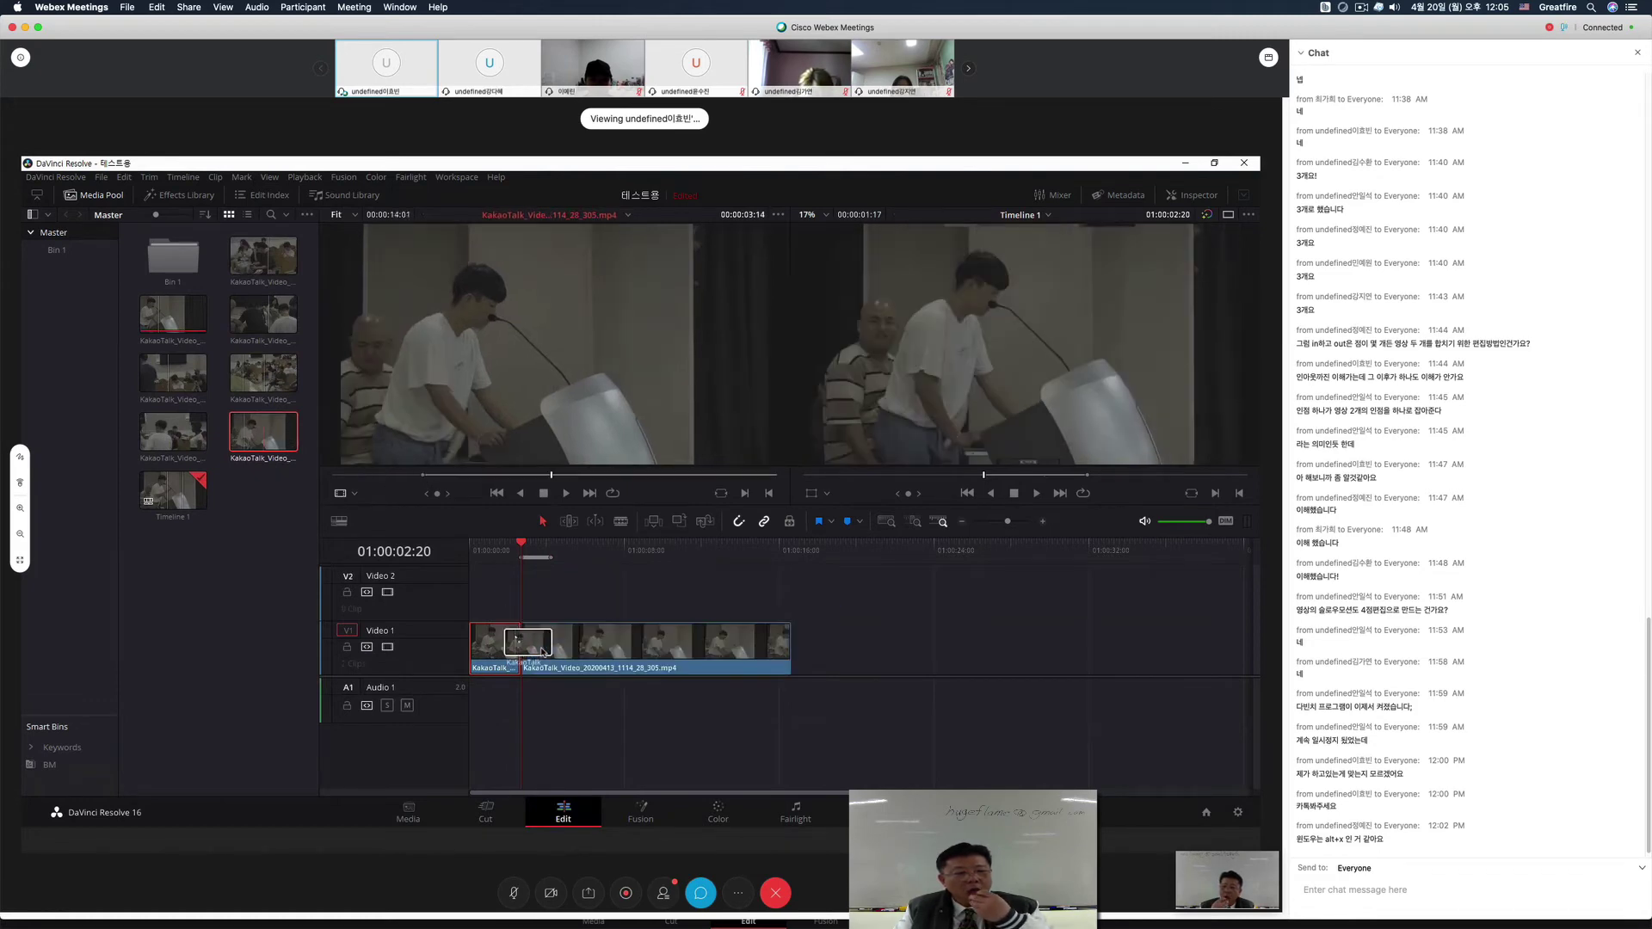
Step: Try placing the marked source clip on Video 1 at 01:00:02:20, check it on the timeline, and undo the edit
{"action": "left_click_drag", "start_coordinate": [542, 651], "coordinate": [542, 651]}
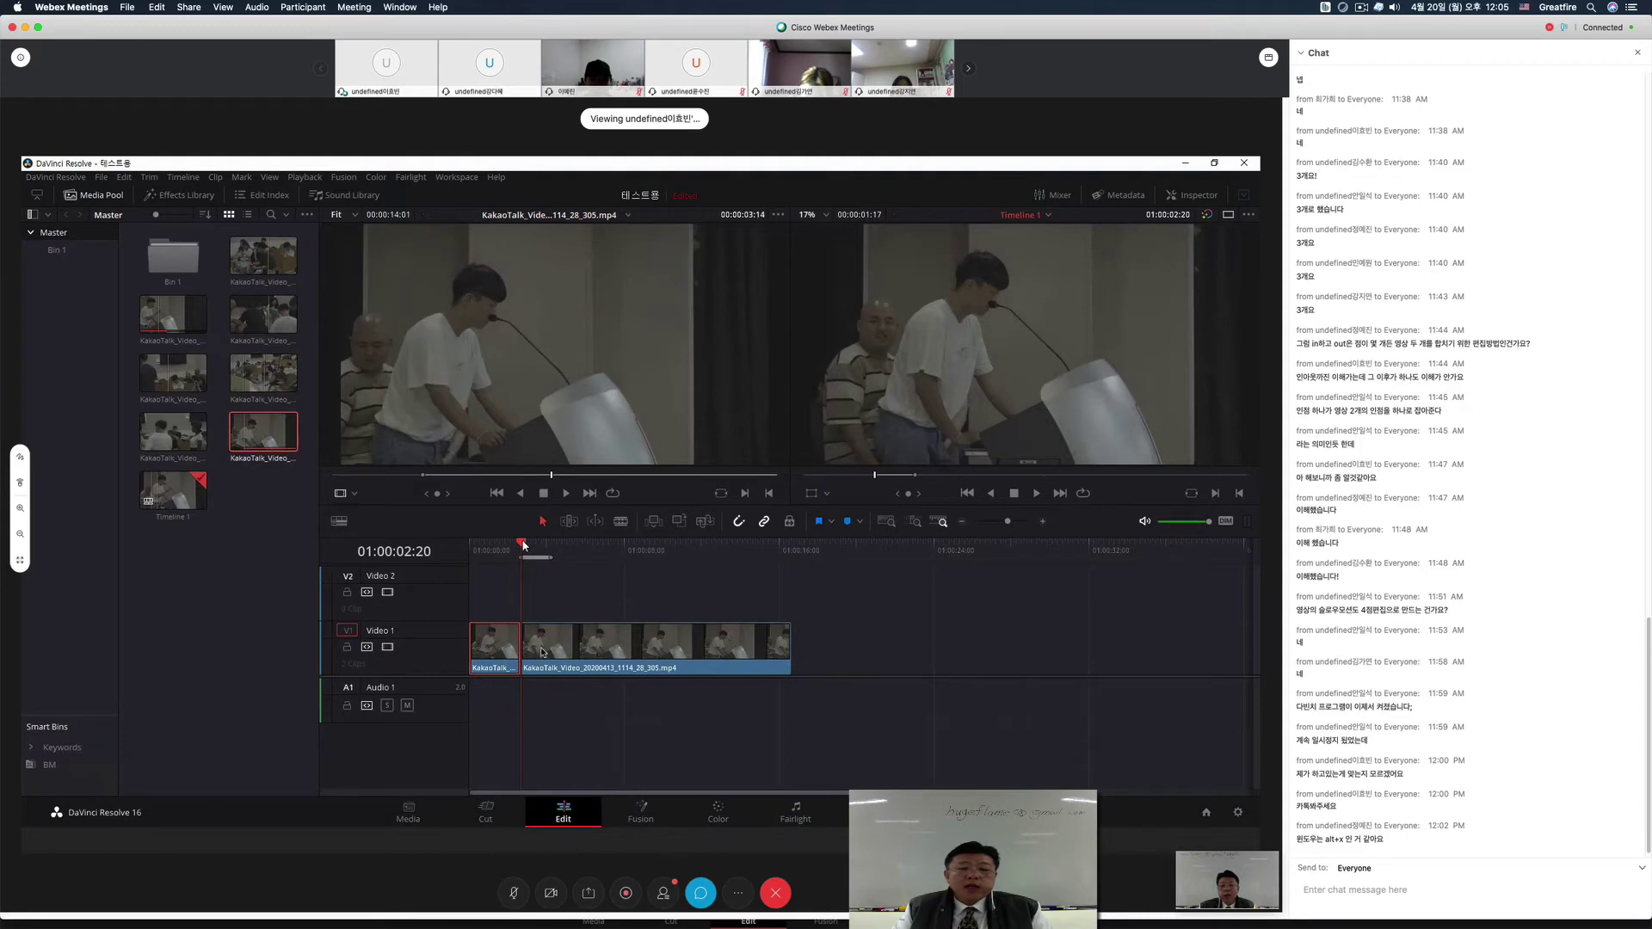
{"action": "left_click_drag", "start_coordinate": [523, 545], "coordinate": [533, 544]}
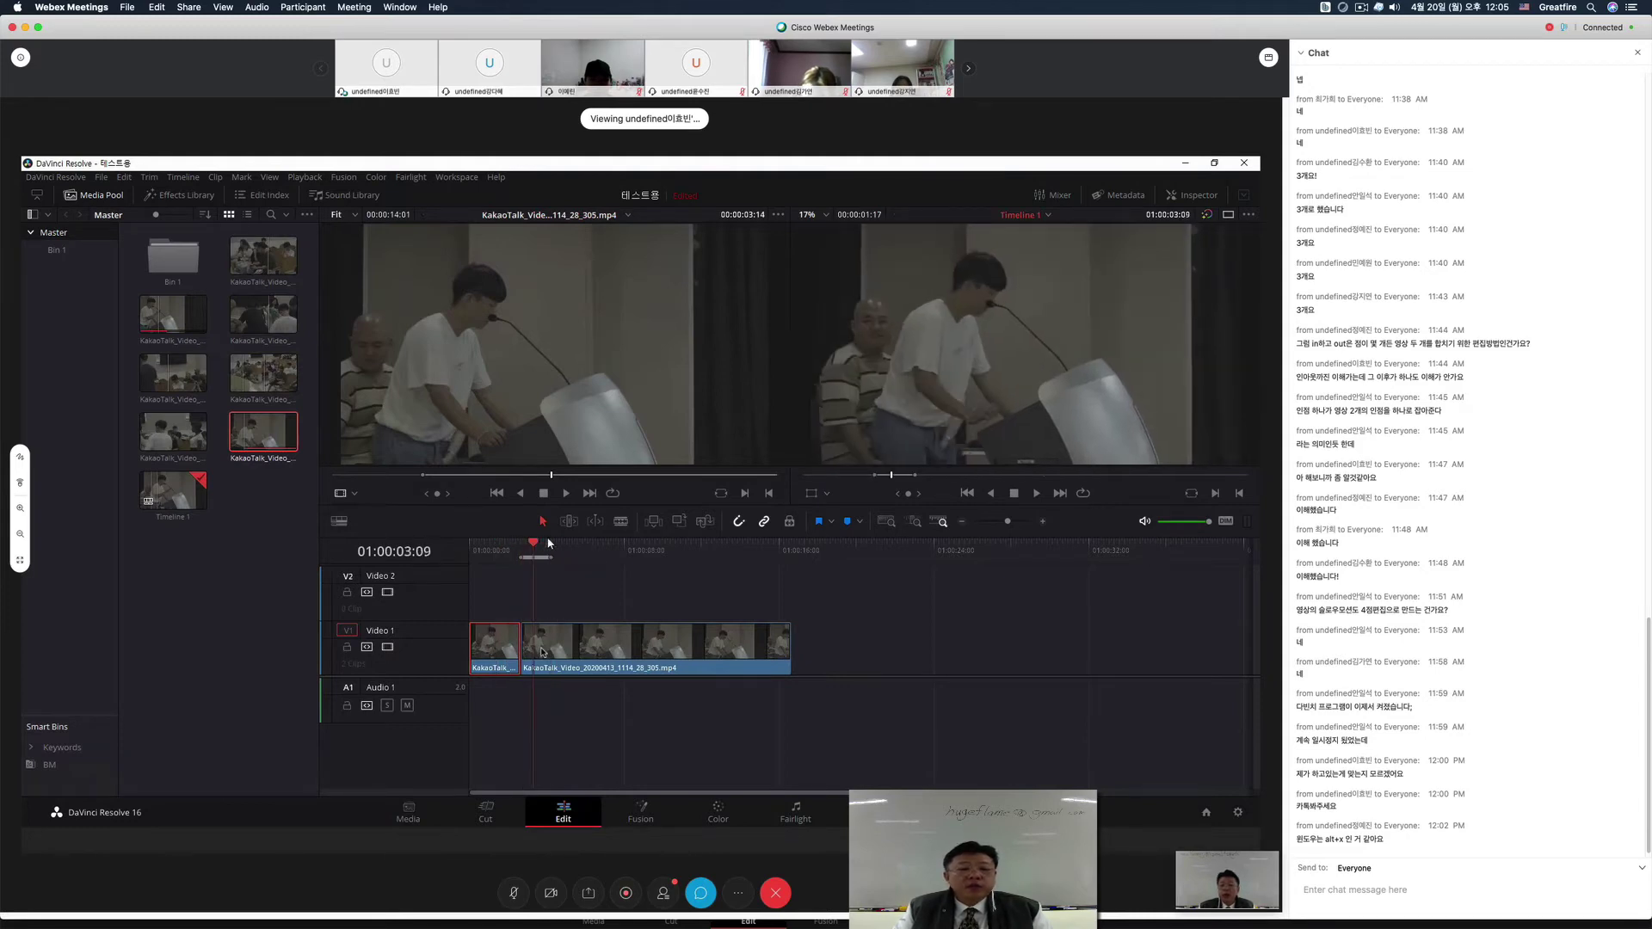
{"action": "key", "text": "ctrl+z"}
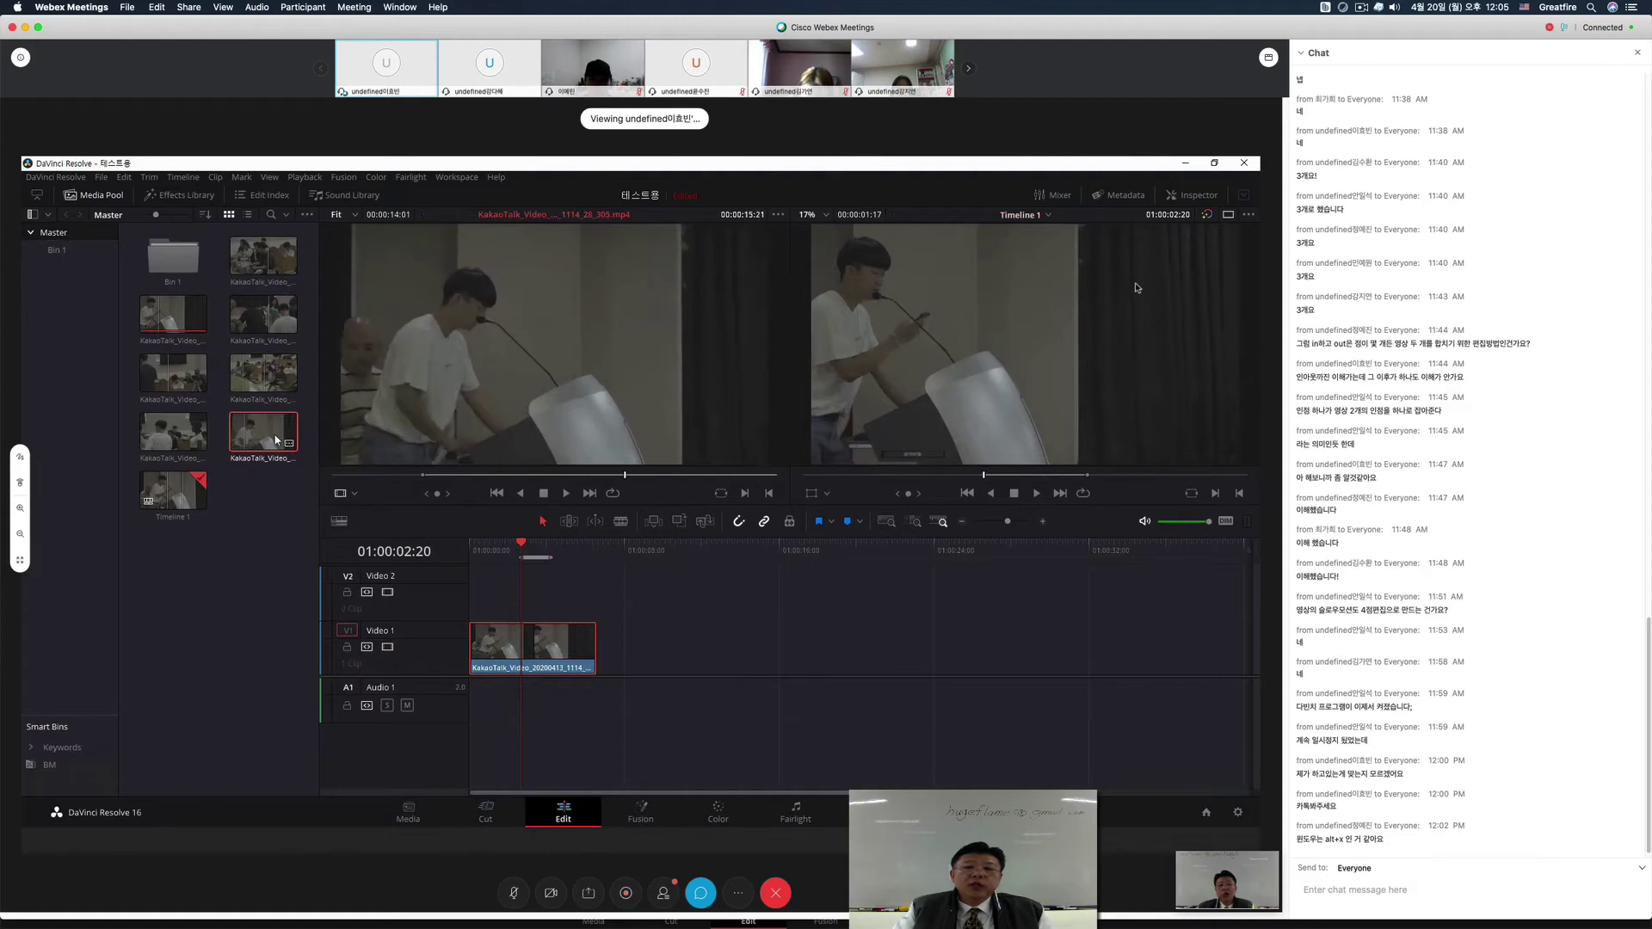
Step: Clear the marked ranges on the source clip and the timeline, leaving the timeline playhead at 01:00:04:06
{"action": "left_click_drag", "start_coordinate": [275, 440], "coordinate": [999, 423]}
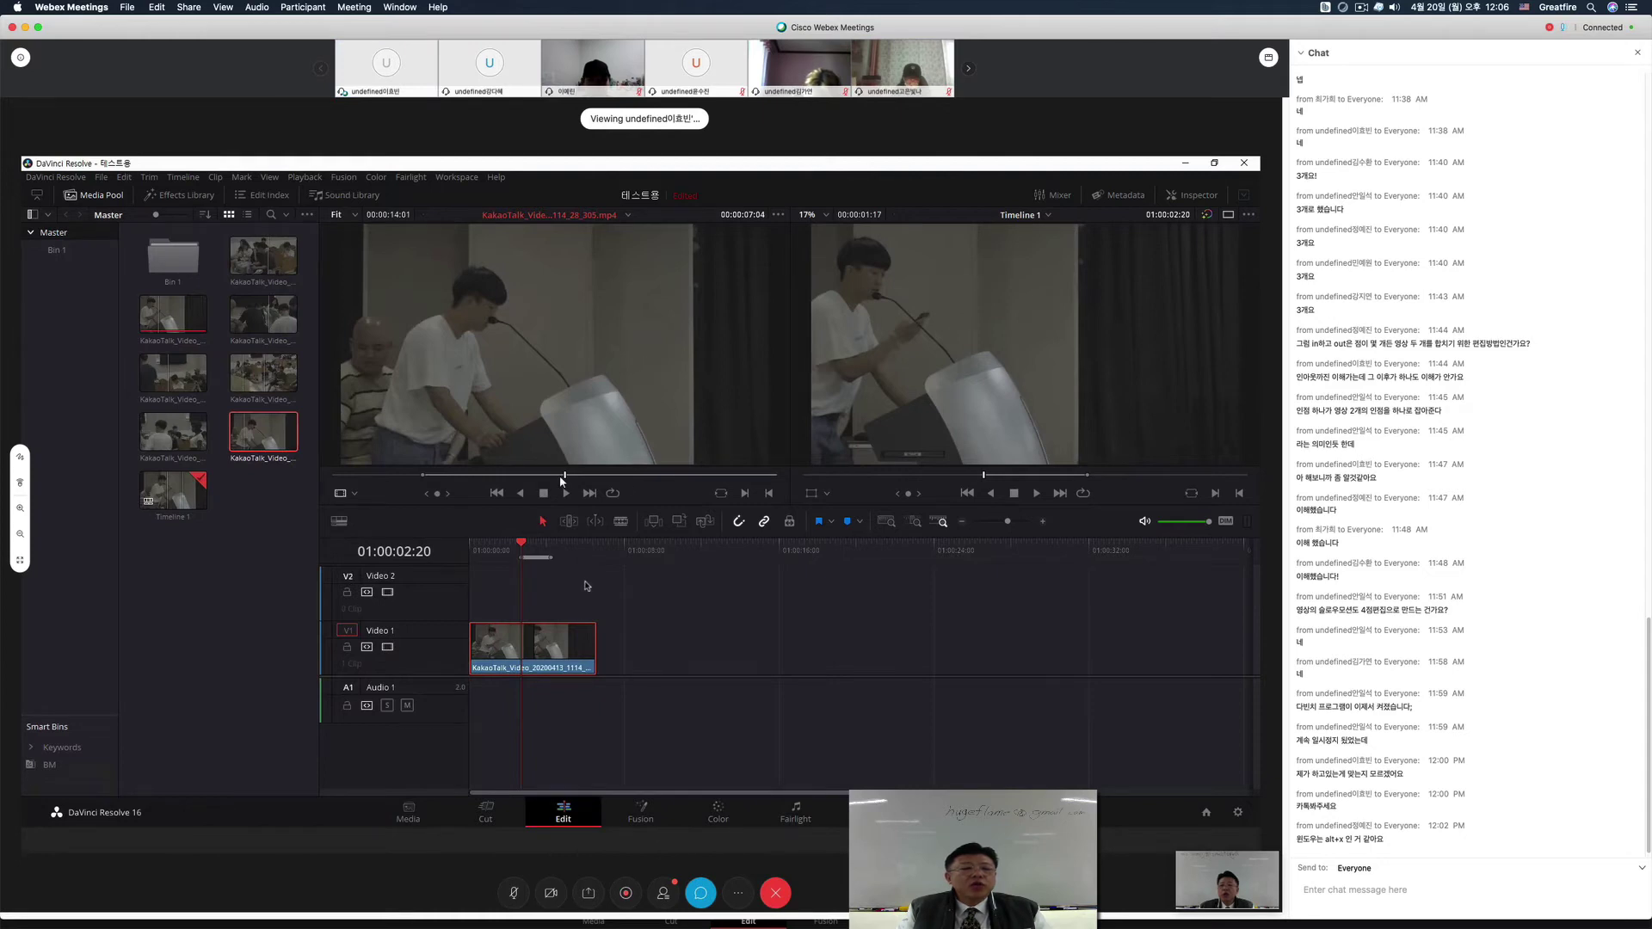
{"action": "left_click", "coordinate": [536, 558]}
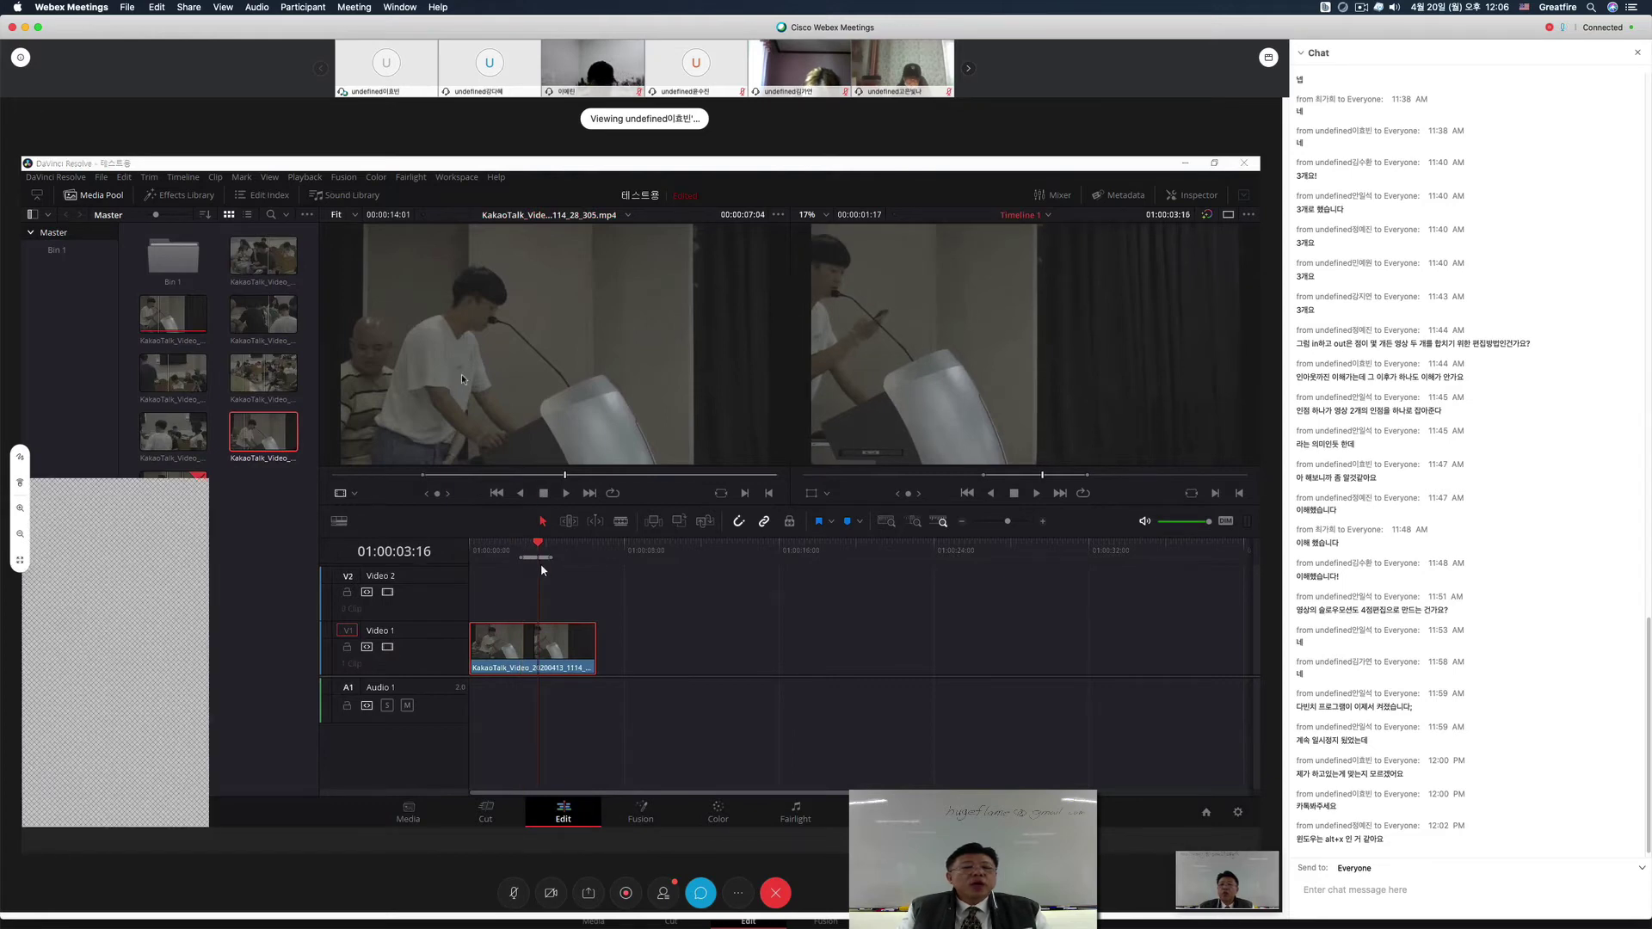
{"action": "left_click", "coordinate": [547, 559]}
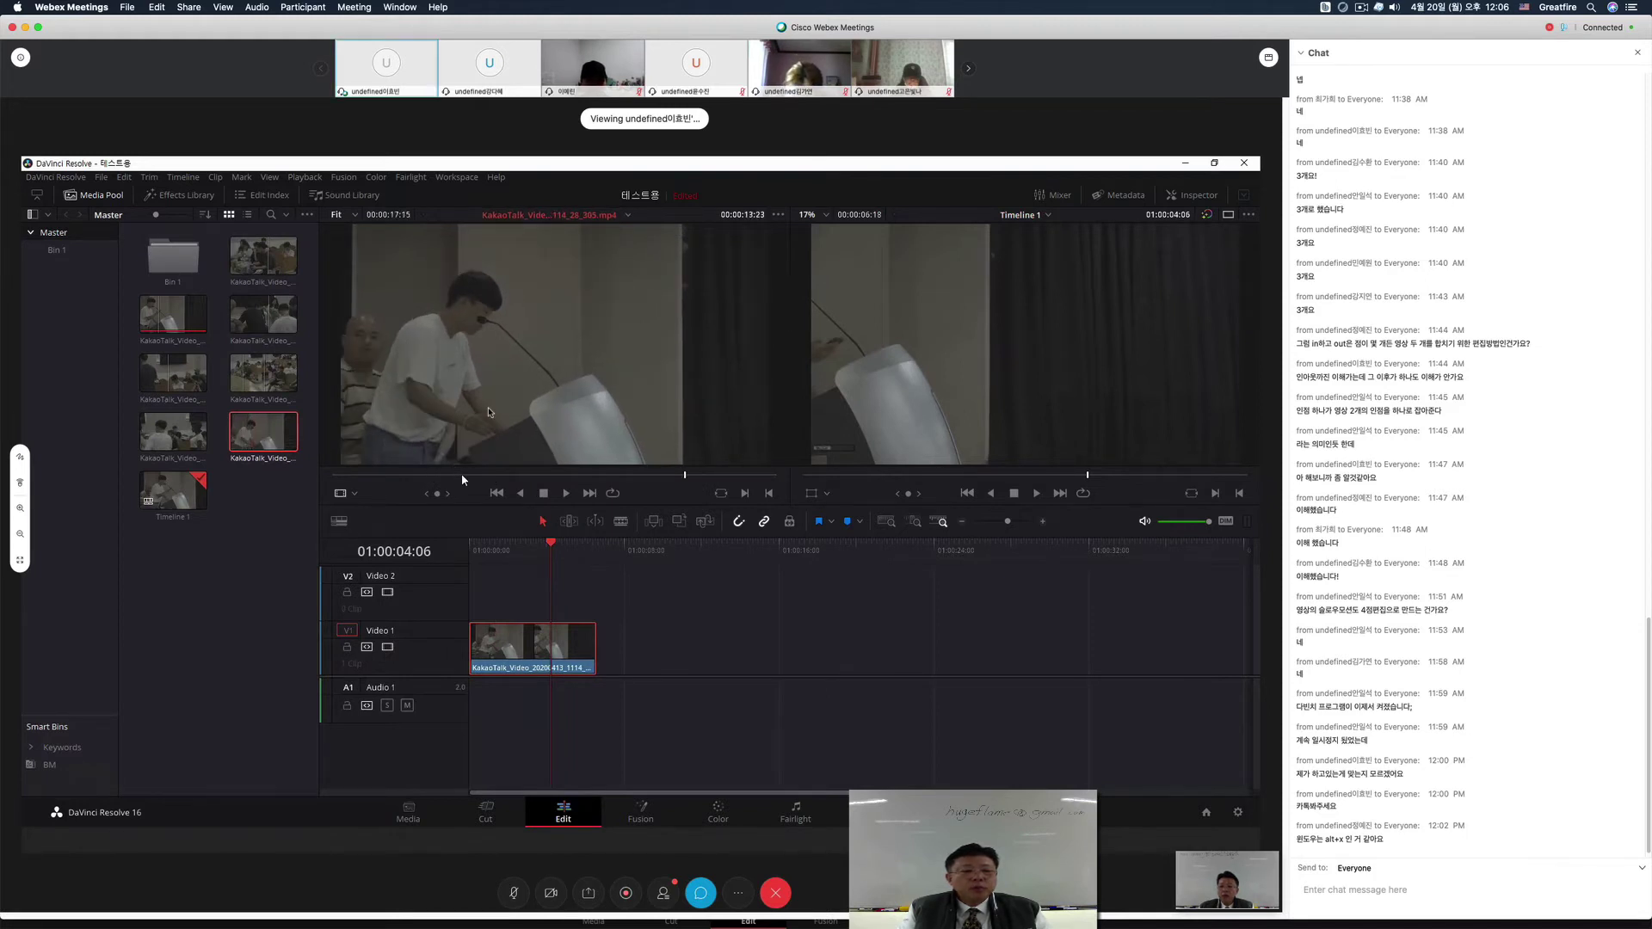
Step: Mark a range with a duration of 00:00:07:15 in the source clip, with its out point at 00:00:09:20
{"action": "left_click", "coordinate": [459, 476]}
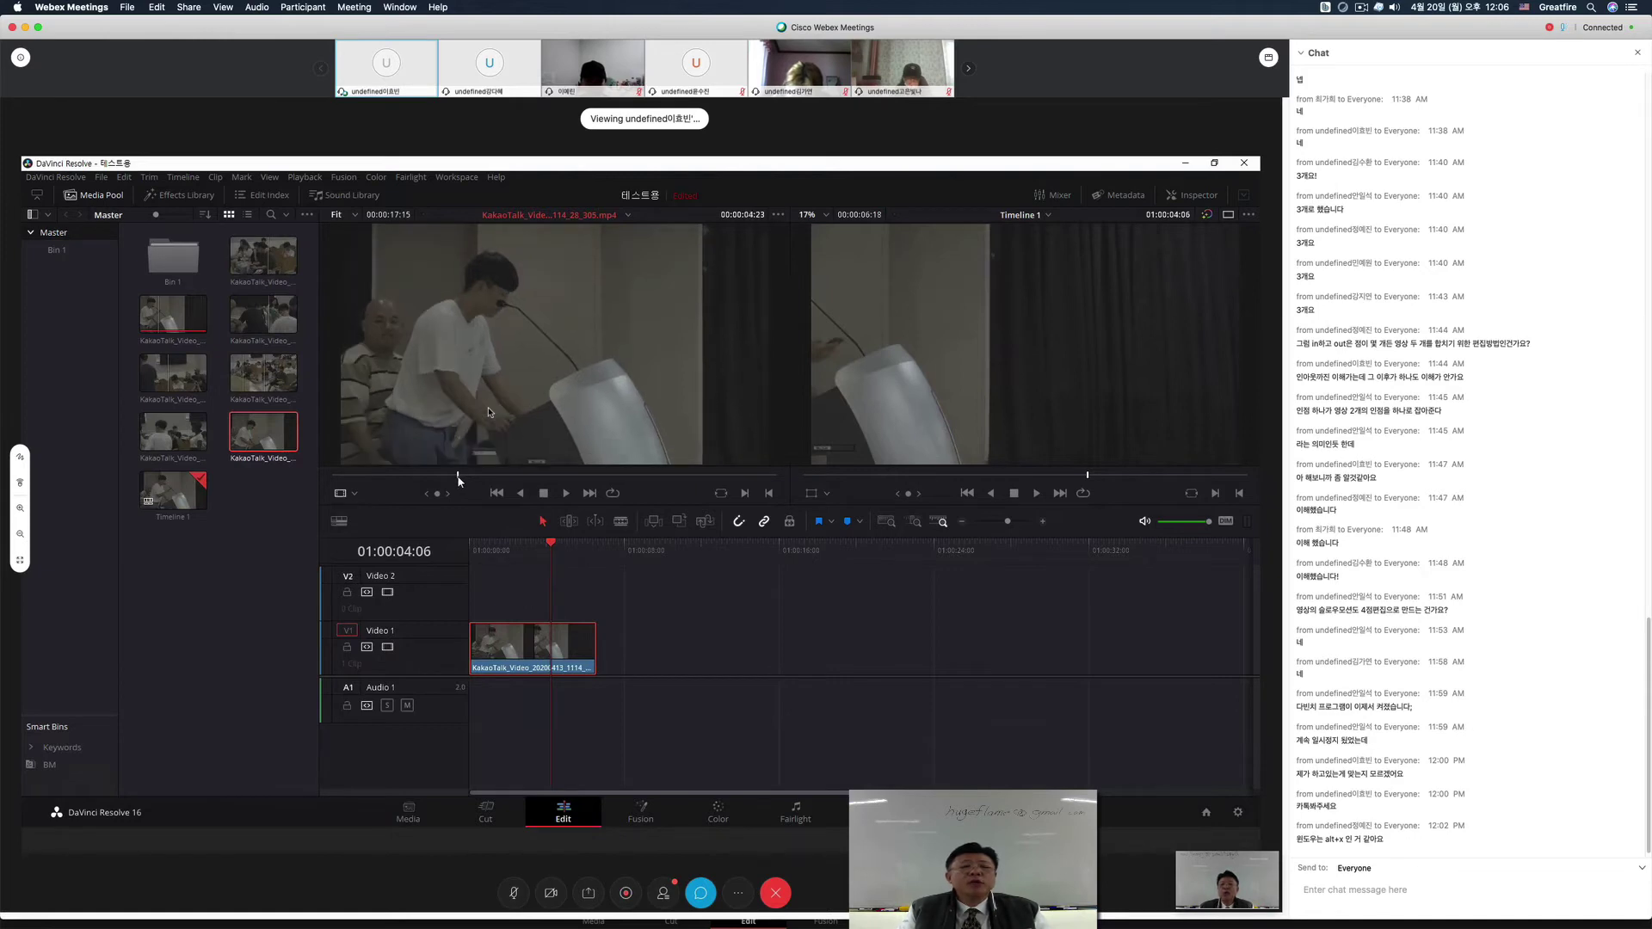
{"action": "mouse_move", "coordinate": [459, 476]}
{"action": "left_mouse_down"}
{"action": "mouse_move", "coordinate": [332, 472]}
{"action": "mouse_move", "coordinate": [751, 475]}
{"action": "mouse_move", "coordinate": [457, 475]}
{"action": "left_mouse_up"}
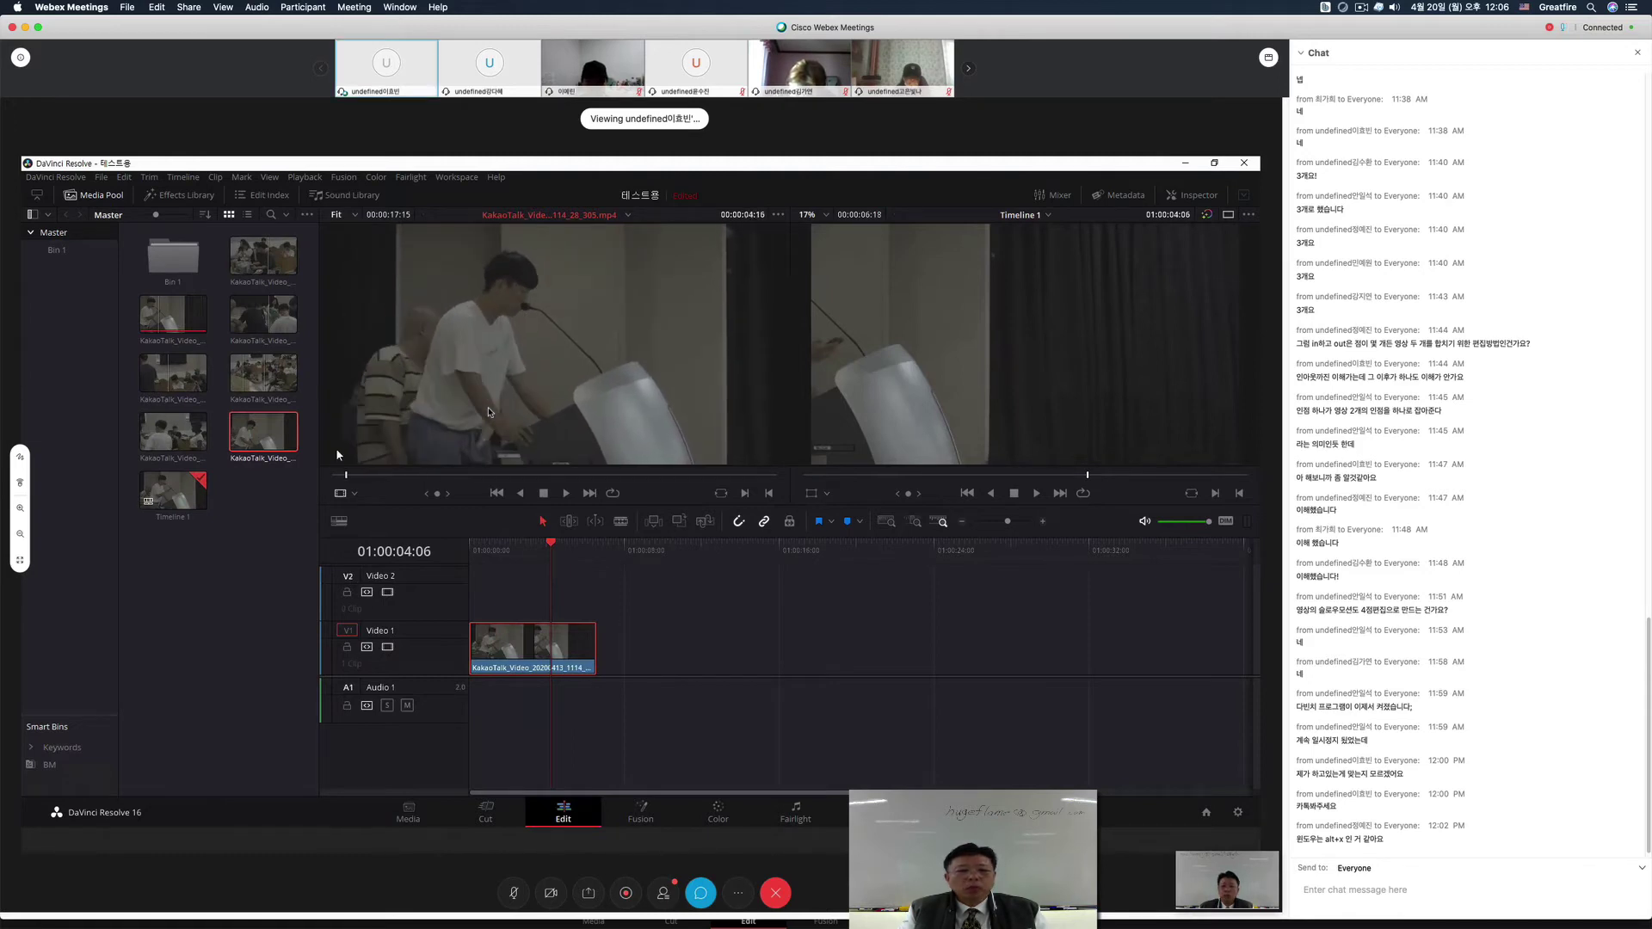
{"action": "left_click", "coordinate": [549, 474]}
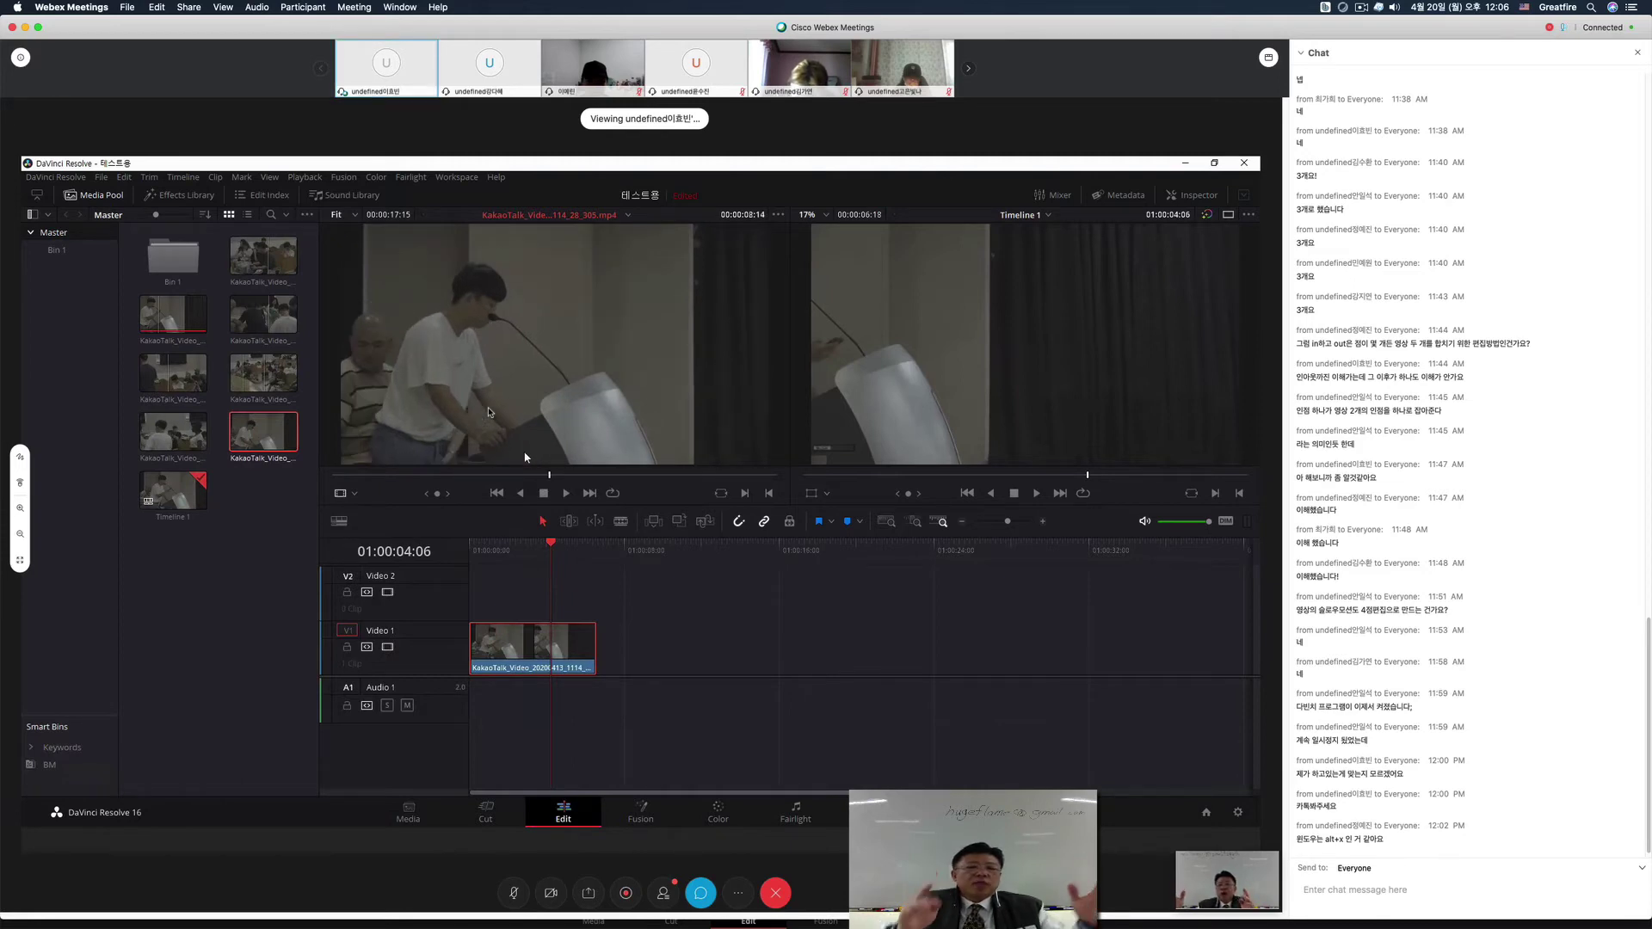
{"action": "left_click", "coordinate": [593, 474]}
{"action": "left_click", "coordinate": [383, 474]}
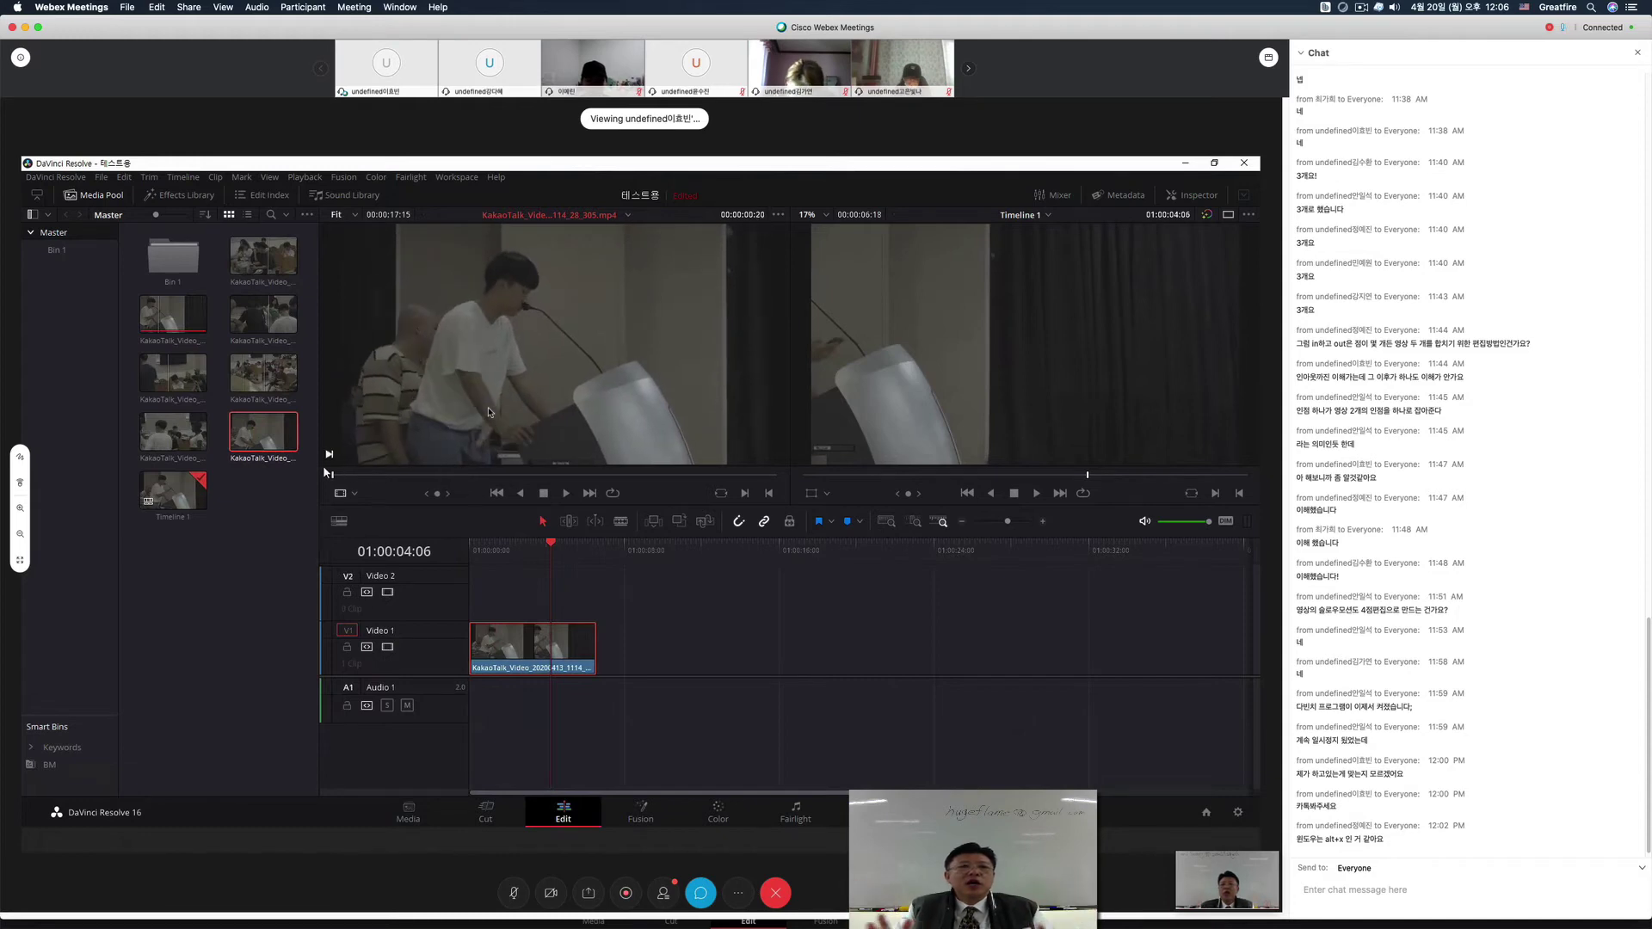
{"action": "left_click", "coordinate": [533, 472]}
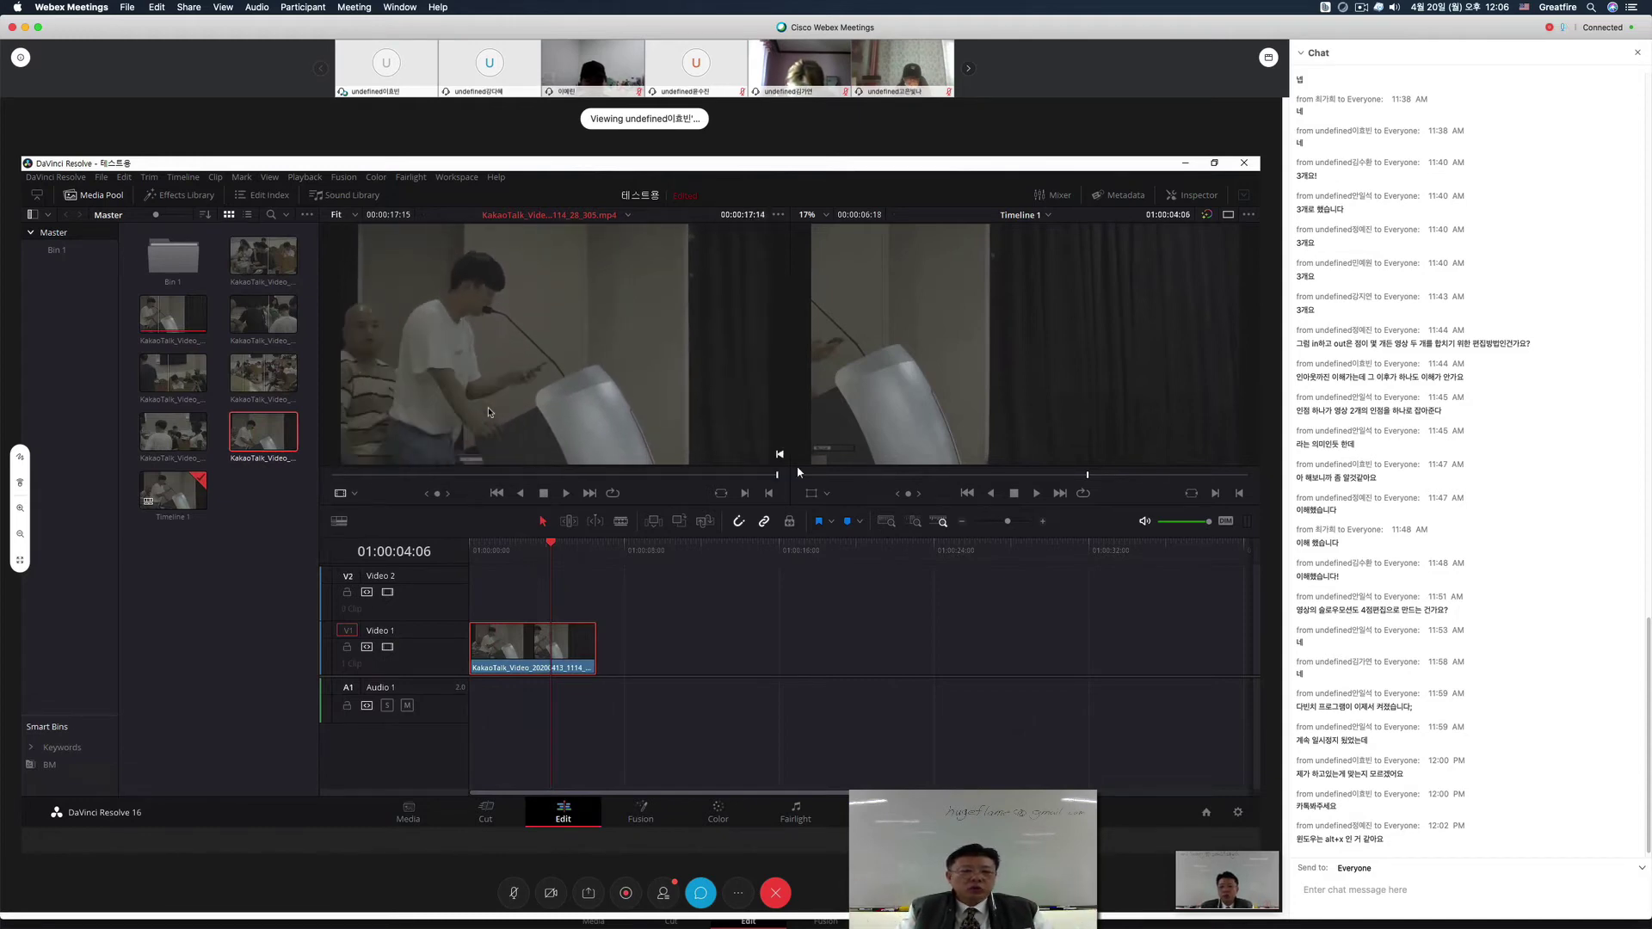
{"action": "left_click", "coordinate": [543, 473]}
{"action": "left_click_drag", "start_coordinate": [549, 472], "coordinate": [582, 473]}
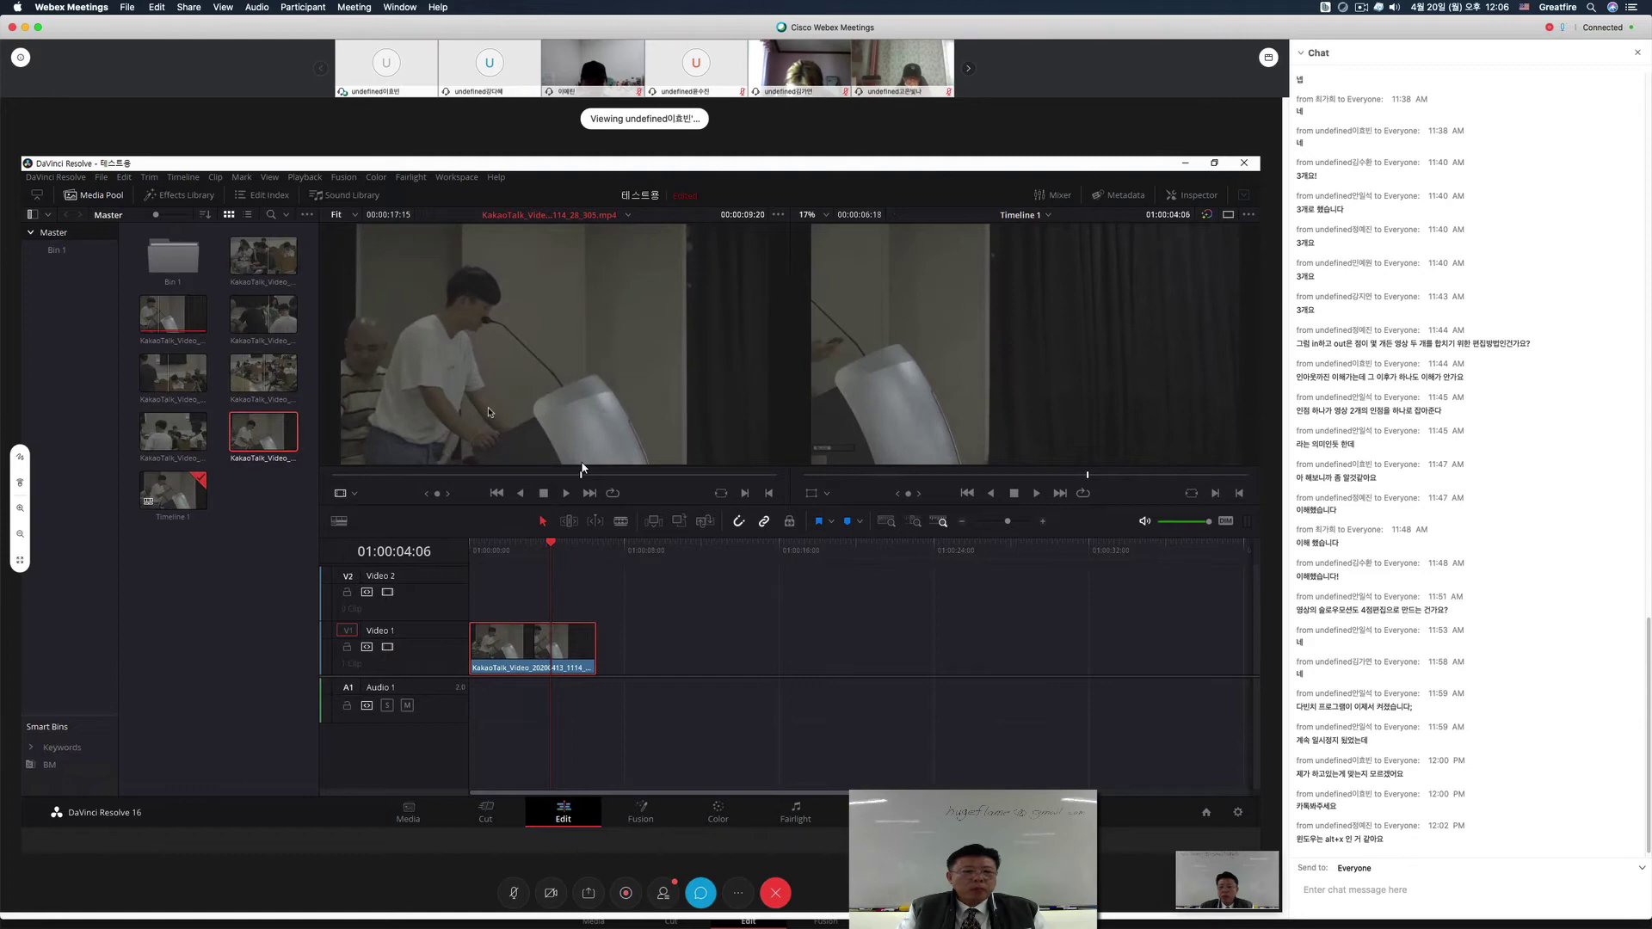
{"action": "key", "text": "o"}
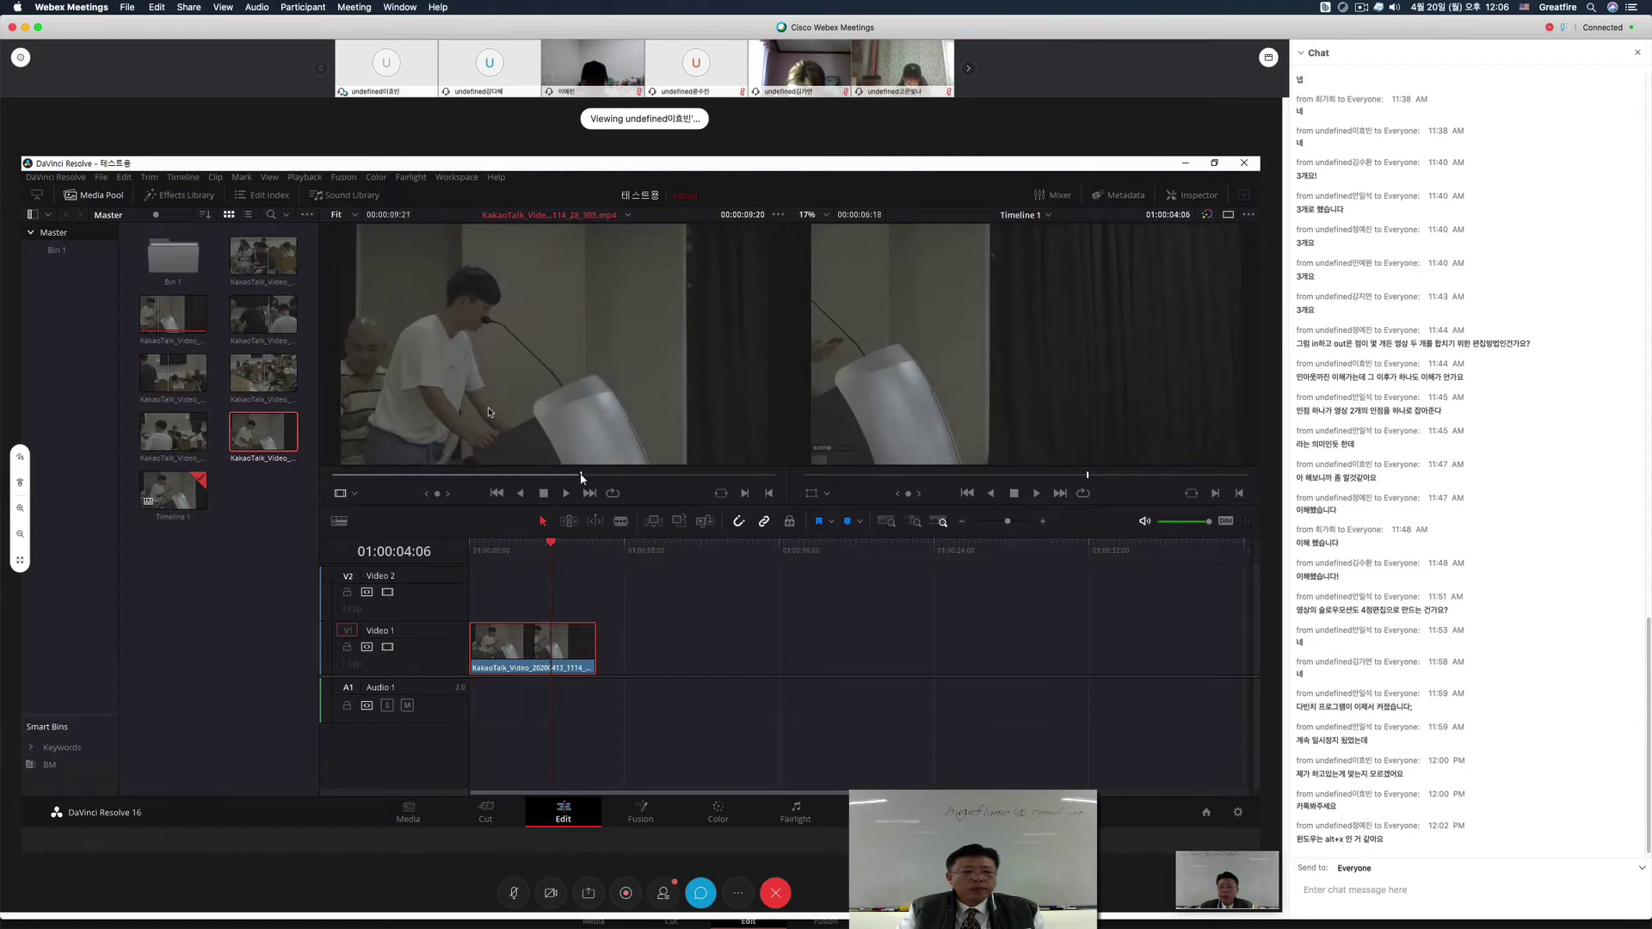
{"action": "key", "text": "alt+x"}
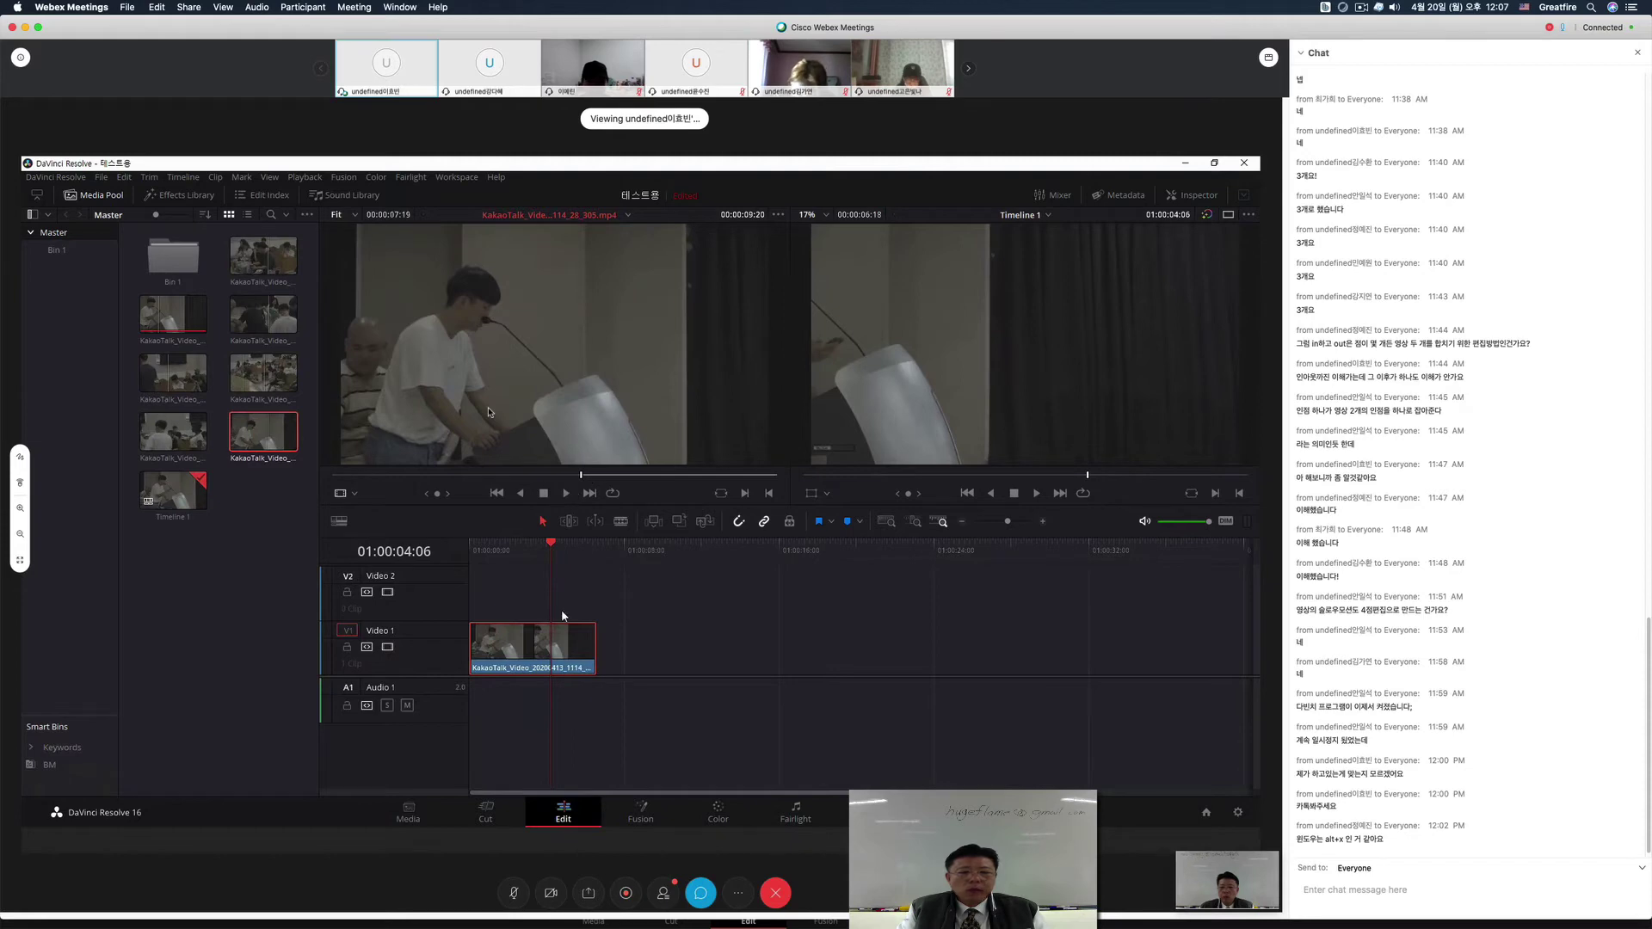
Step: Move the timeline playhead back to about 01:00:01:07, within the clip on Video 1
{"action": "left_click", "coordinate": [553, 640]}
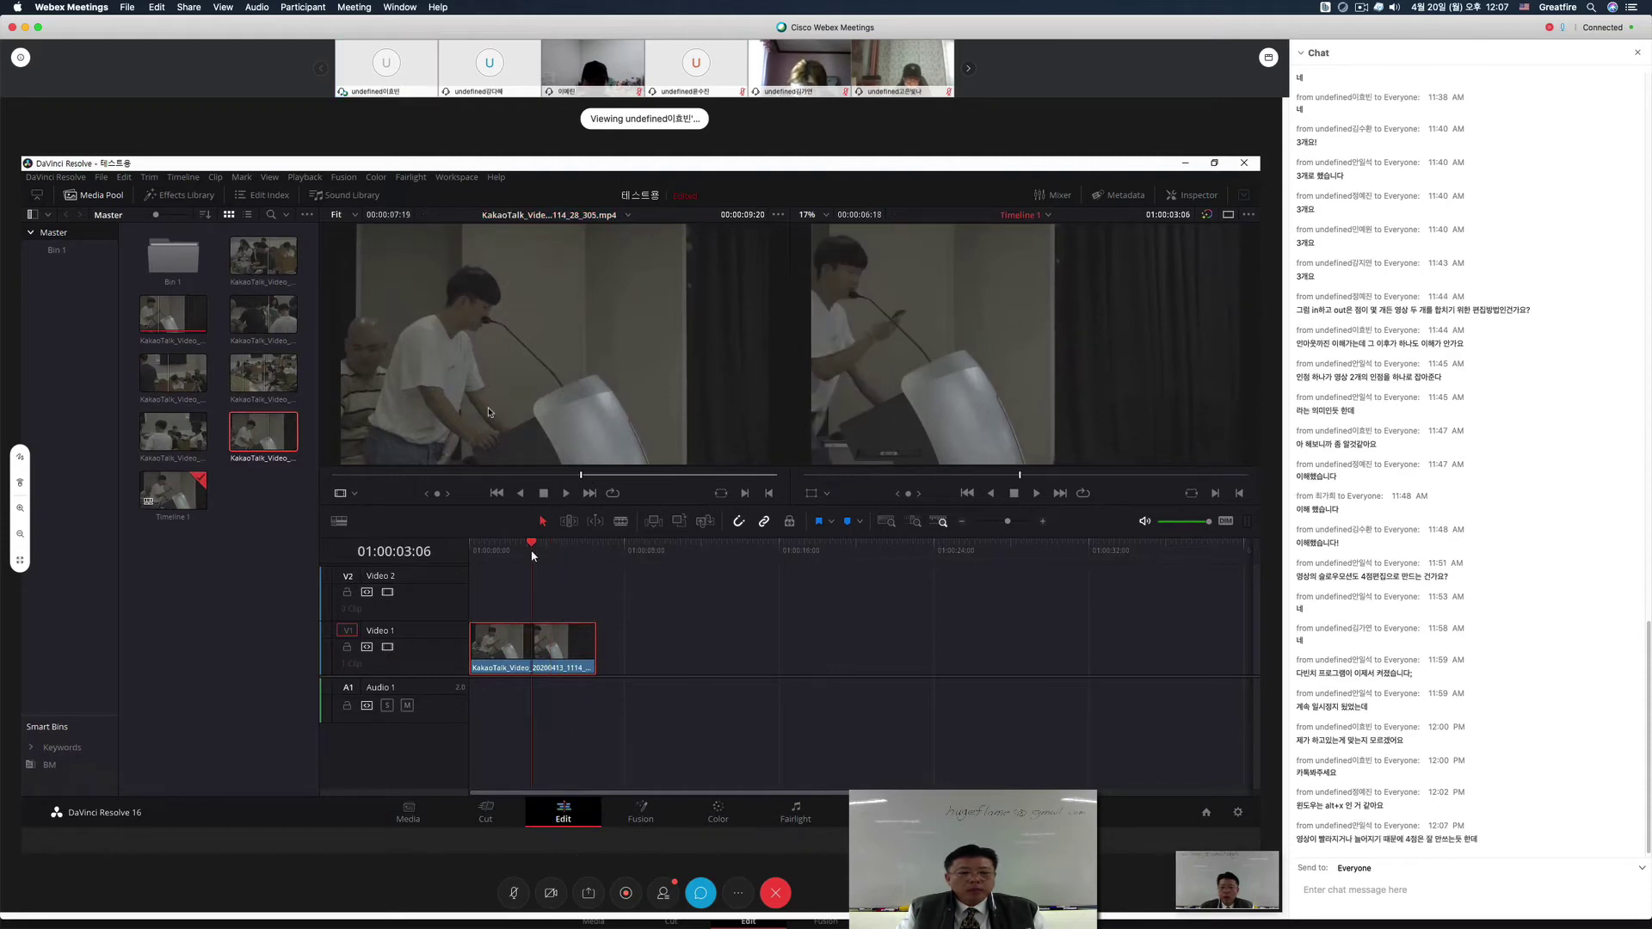
{"action": "left_click_drag", "start_coordinate": [532, 551], "coordinate": [497, 540]}
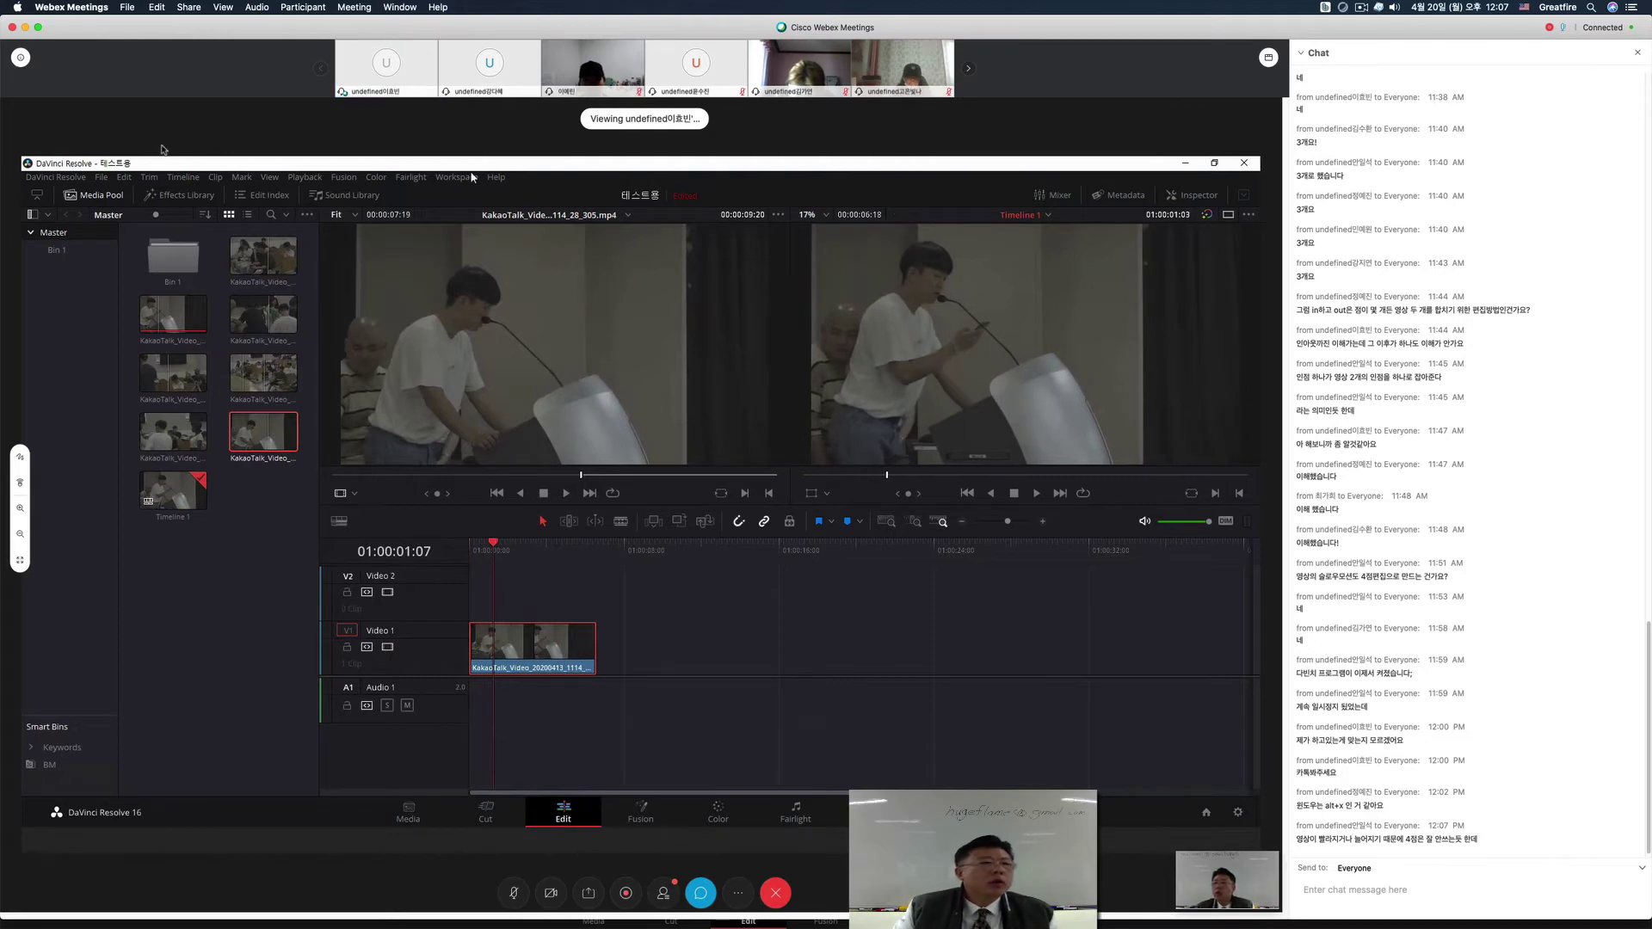
Step: Share the screen showing DaVinci Resolve with the Webex meeting participants
{"action": "left_click", "coordinate": [21, 60]}
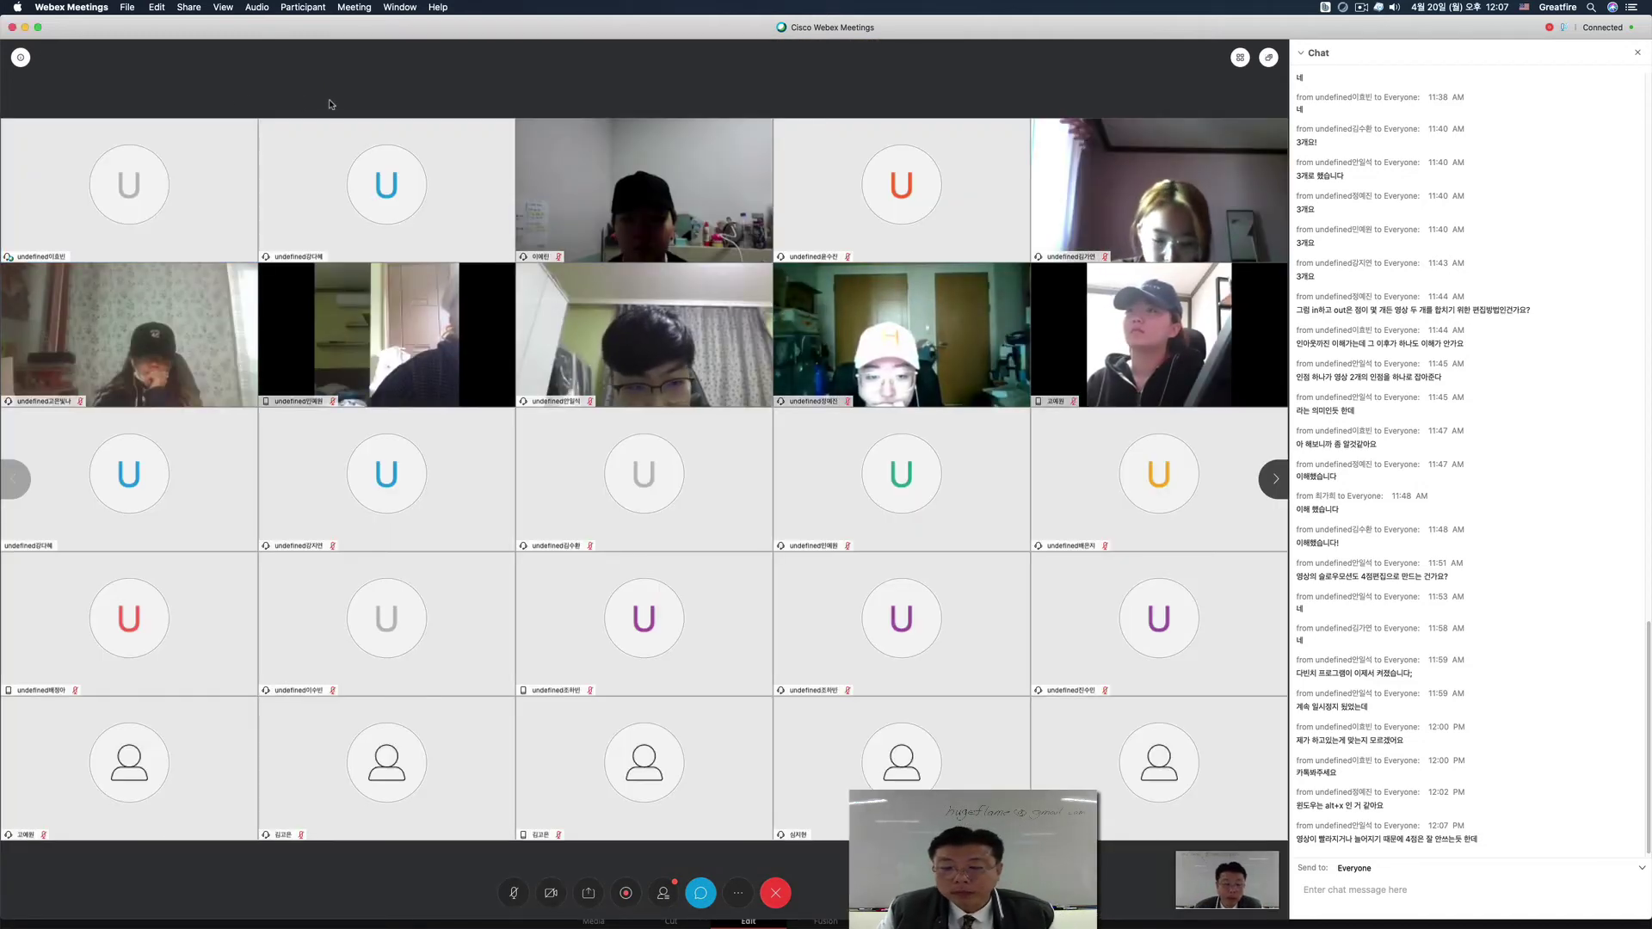
{"action": "mouse_move", "coordinate": [1236, 63]}
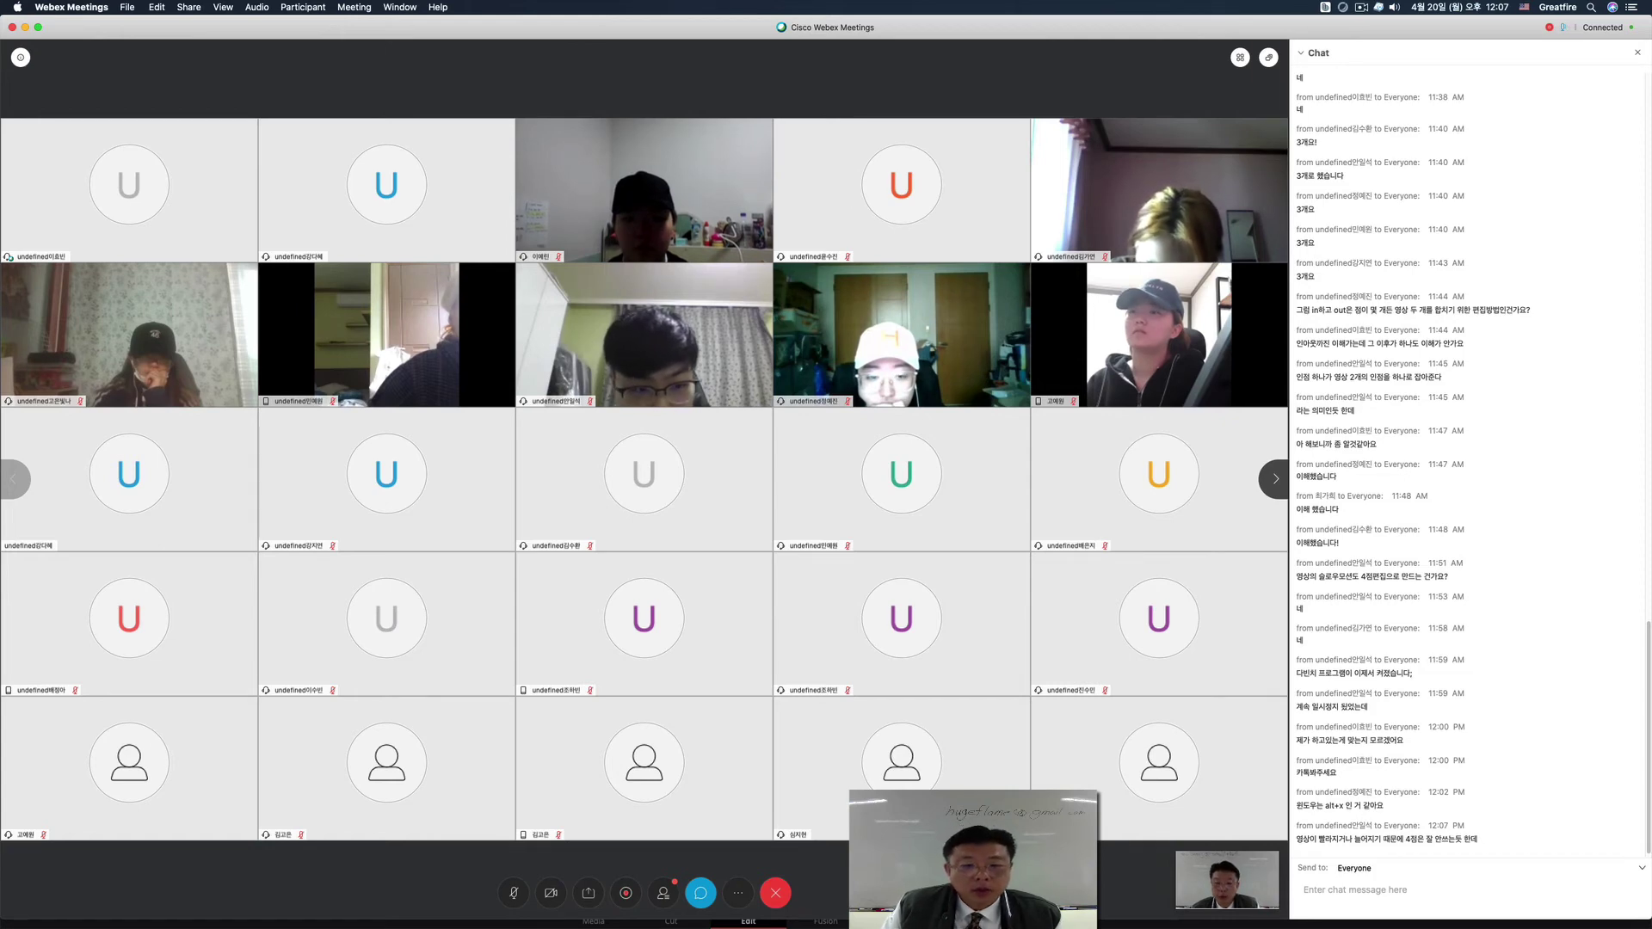
{"action": "left_click", "coordinate": [589, 894]}
{"action": "left_click", "coordinate": [661, 654]}
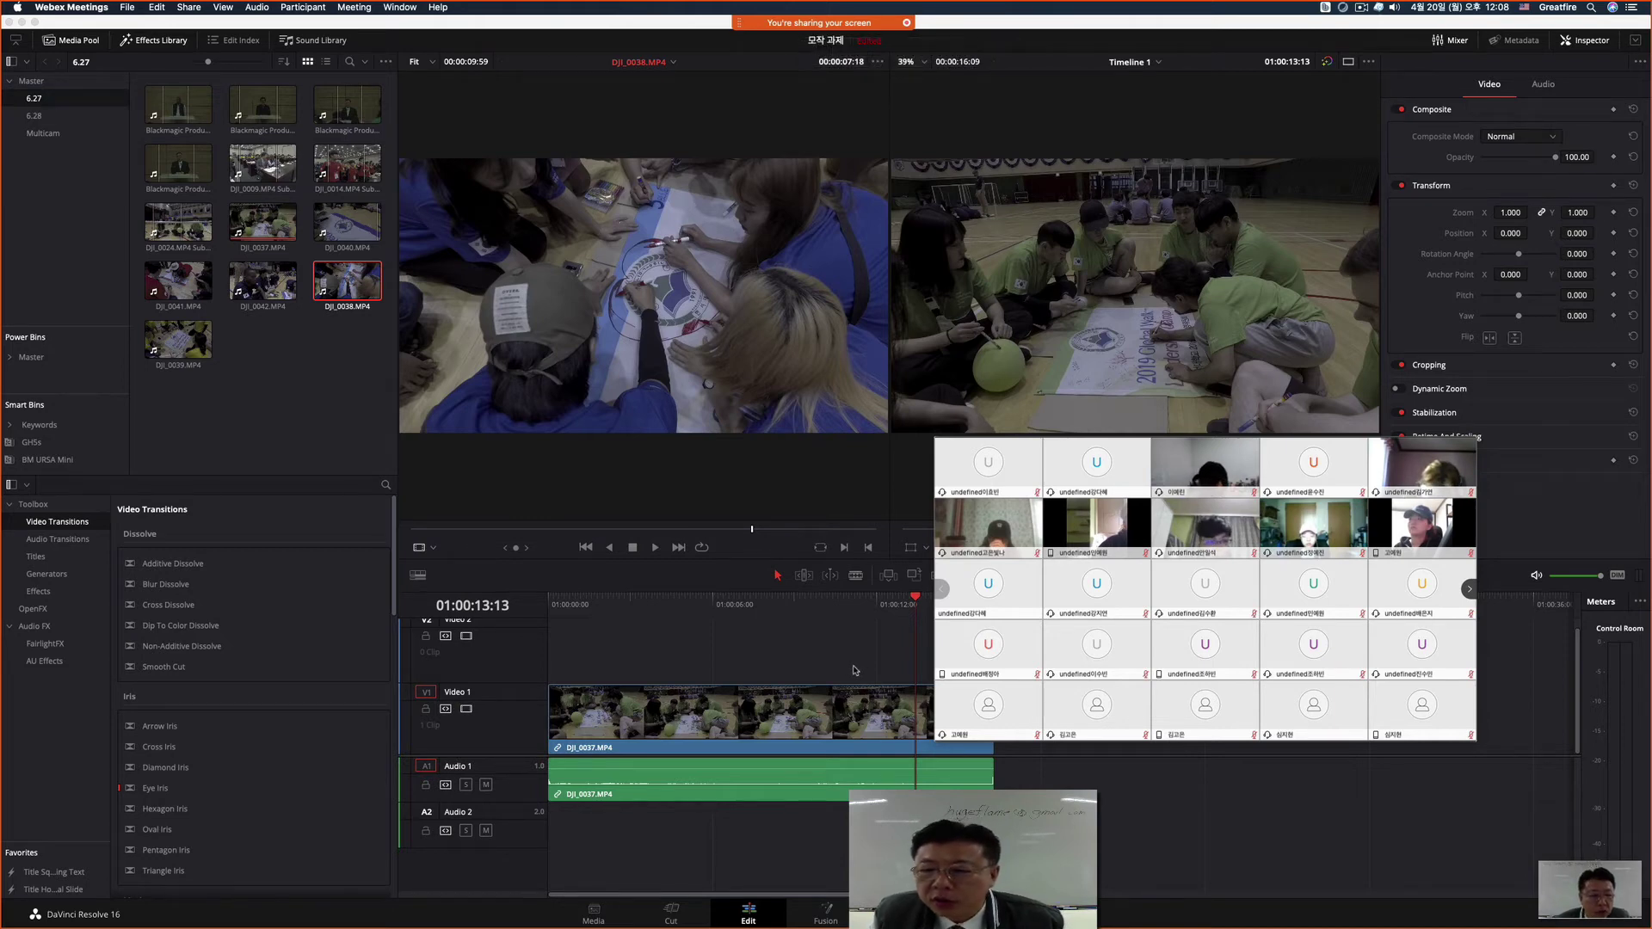
Step: Load DJI_0042.MP4 as the source clip and mark its in point at 00:00:01:47 and out point at 00:00:02:53
{"action": "mouse_move", "coordinate": [996, 712]}
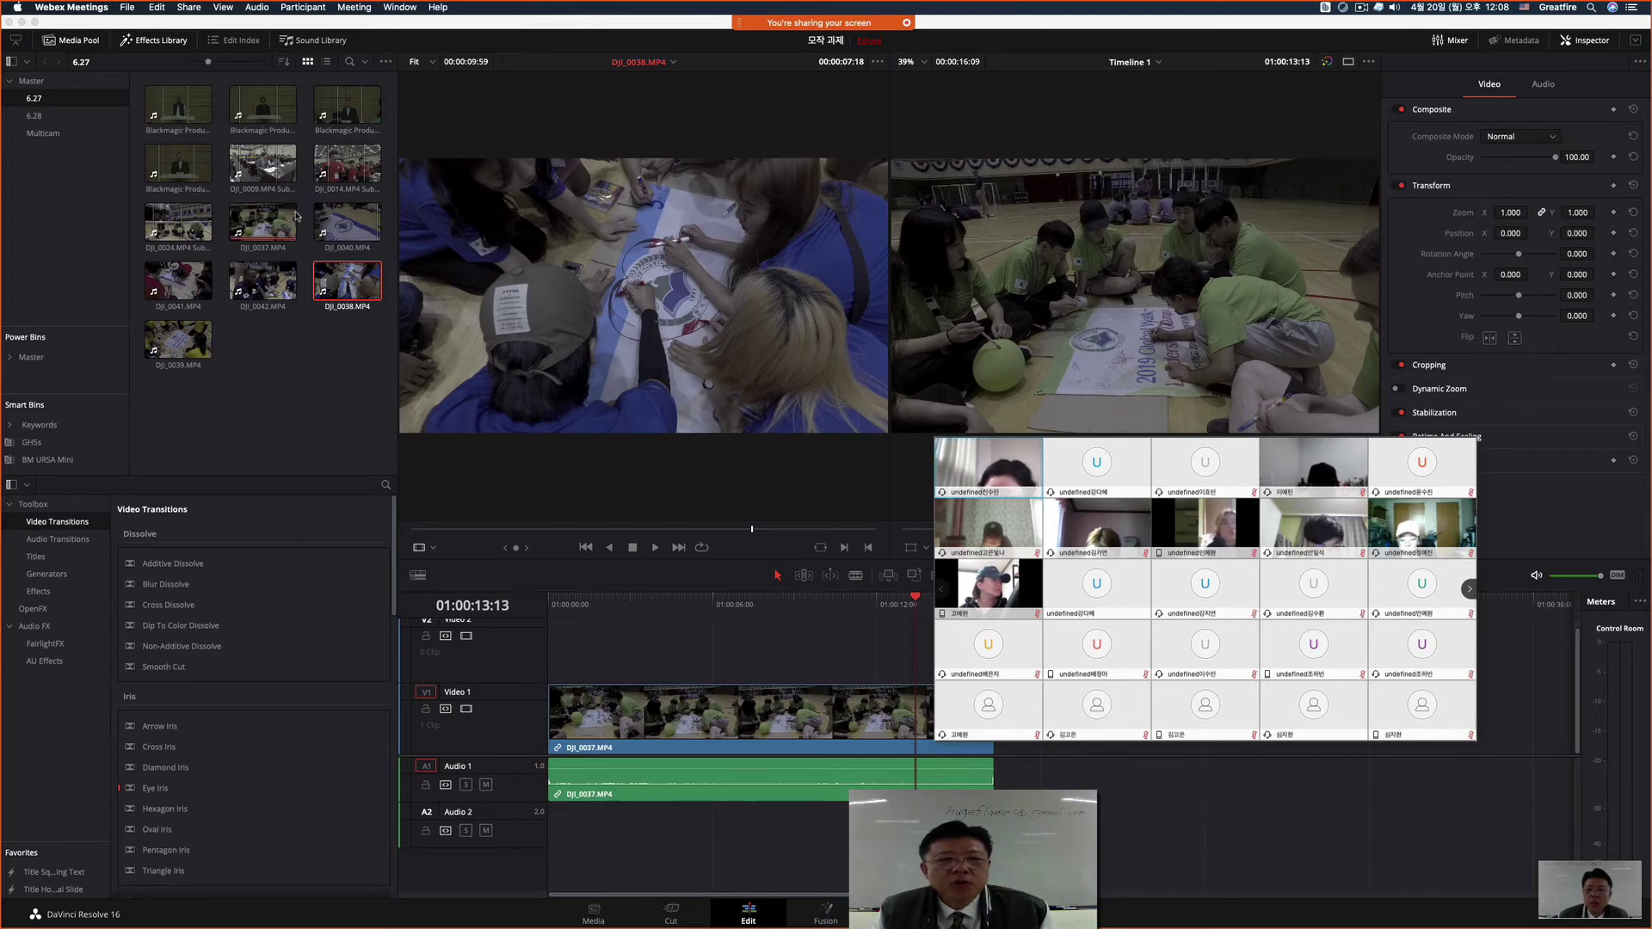
{"action": "left_click", "coordinate": [260, 291]}
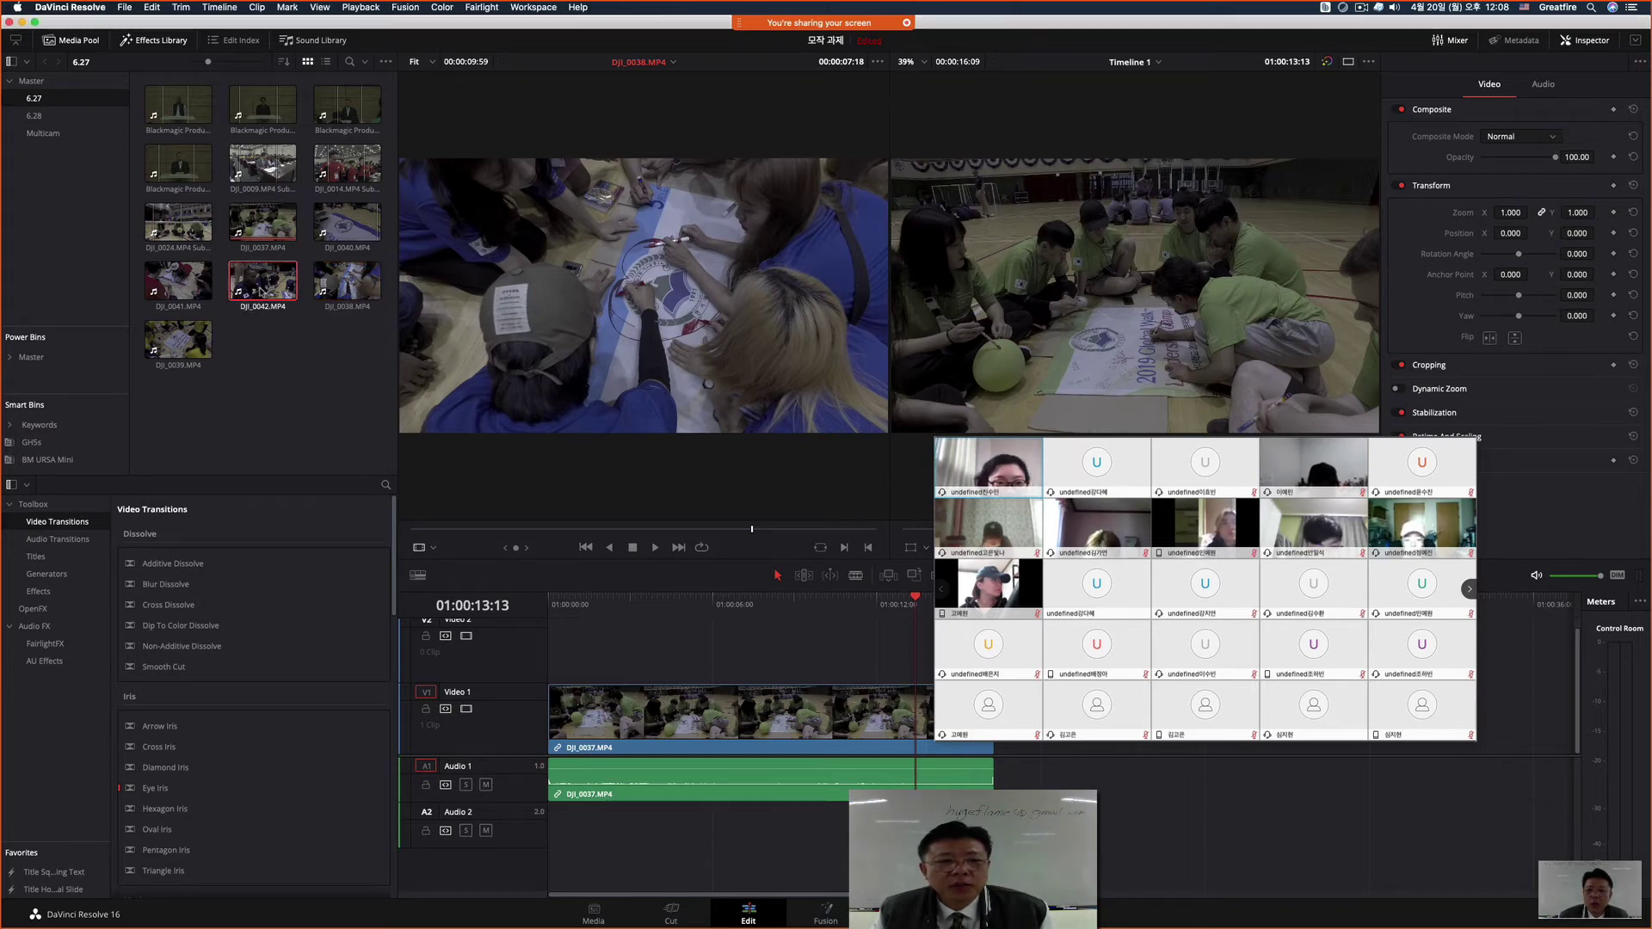
{"action": "double_click", "coordinate": [260, 293]}
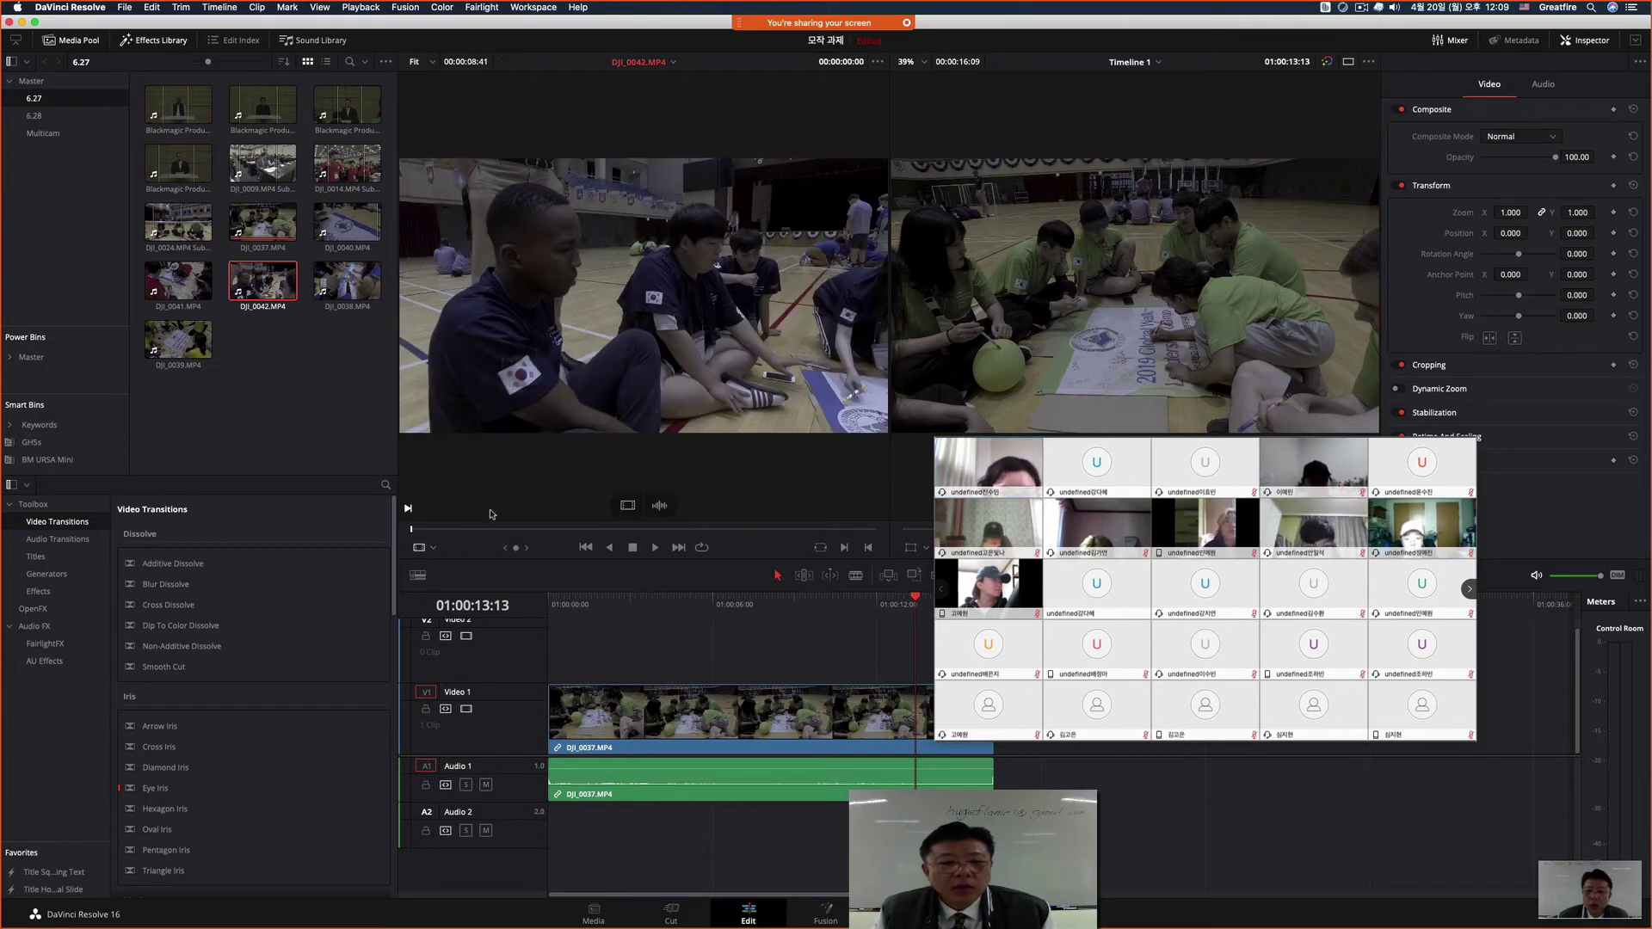
{"action": "left_click_drag", "start_coordinate": [415, 529], "coordinate": [507, 534]}
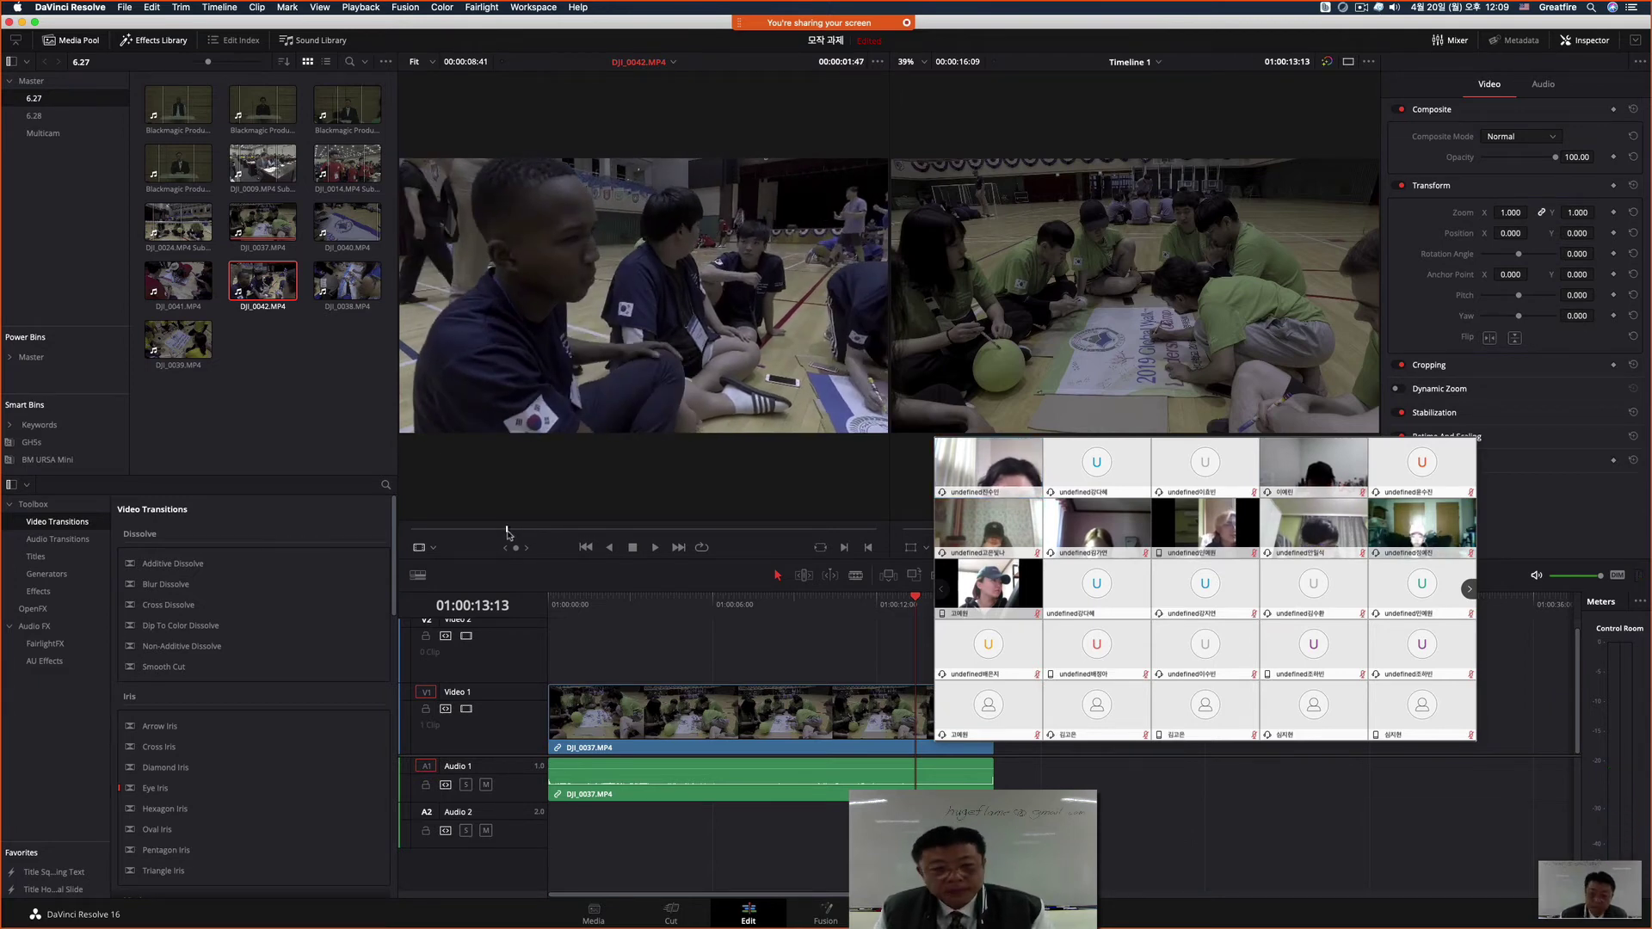
{"action": "key", "text": "i"}
{"action": "left_click_drag", "start_coordinate": [506, 534], "coordinate": [508, 535]}
{"action": "key", "text": "space"}
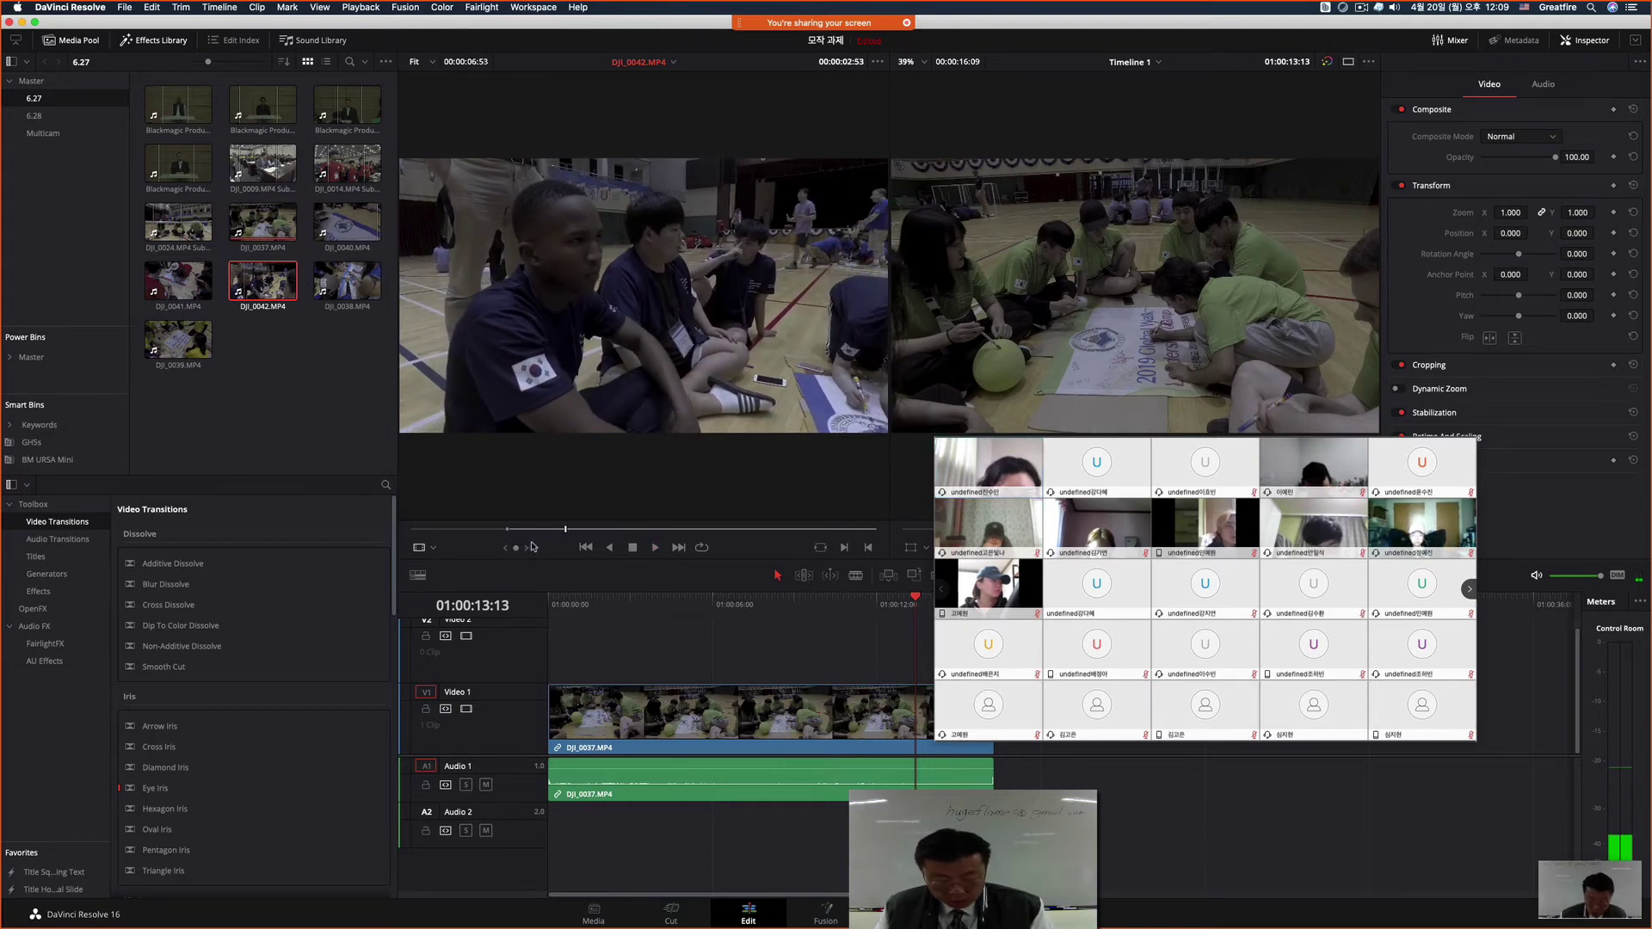
{"action": "key", "text": "o"}
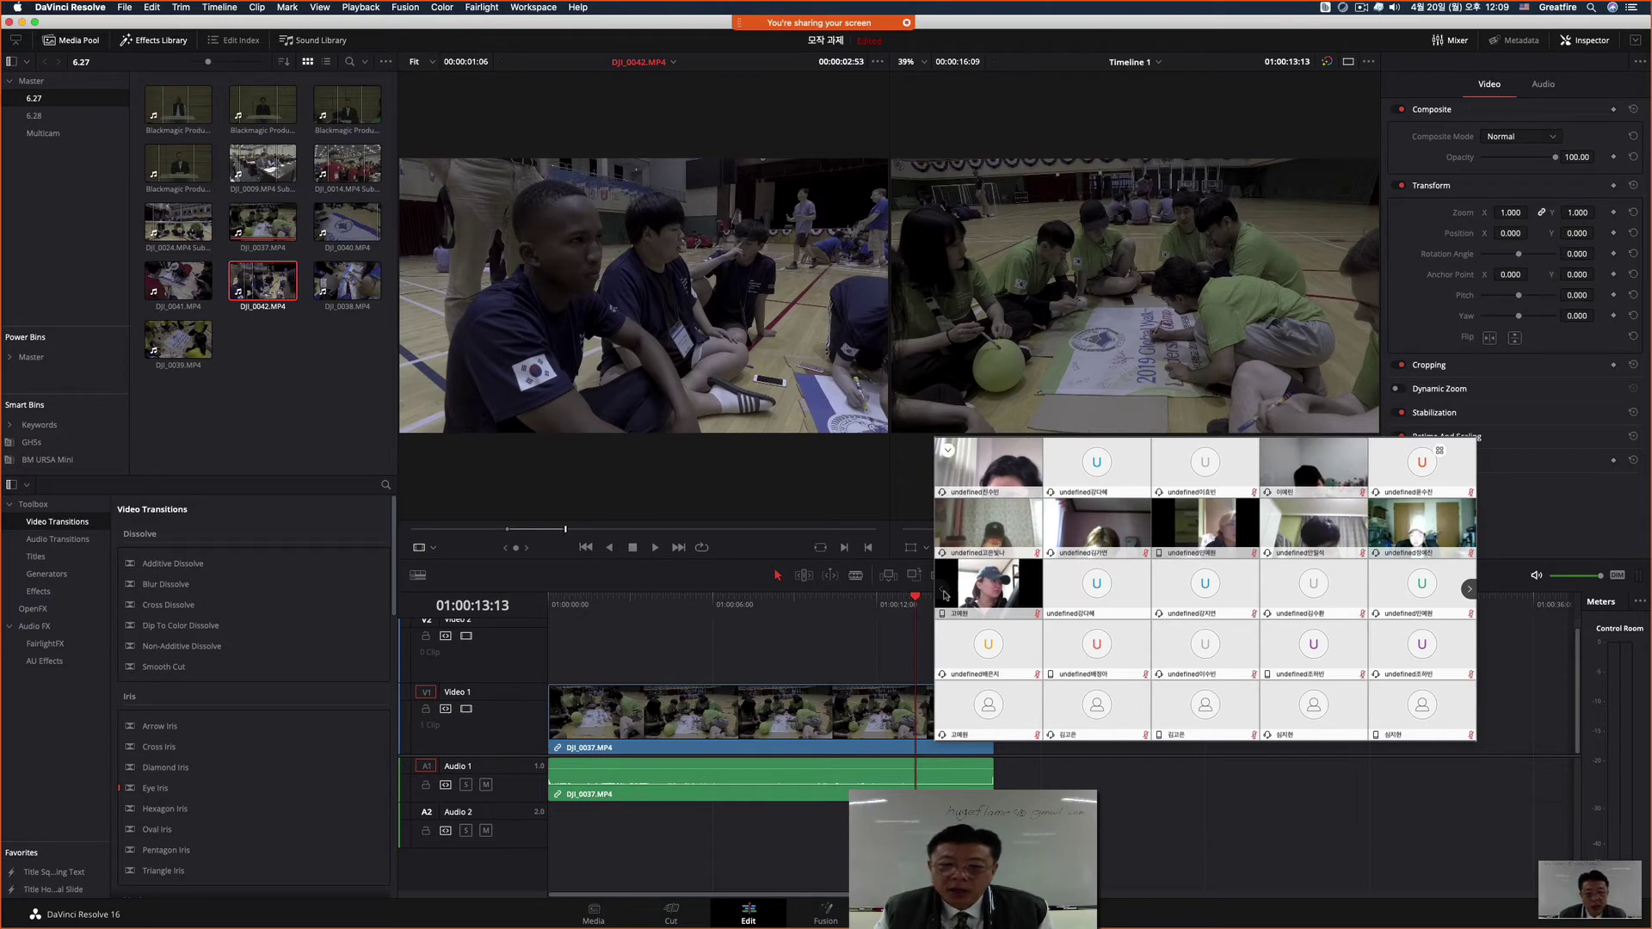
Step: Insert the marked DJI_0042.MP4 range into the timeline at 01:00:08:20, splitting the existing clip, and undo the insert edit
{"action": "left_click", "coordinate": [767, 647]}
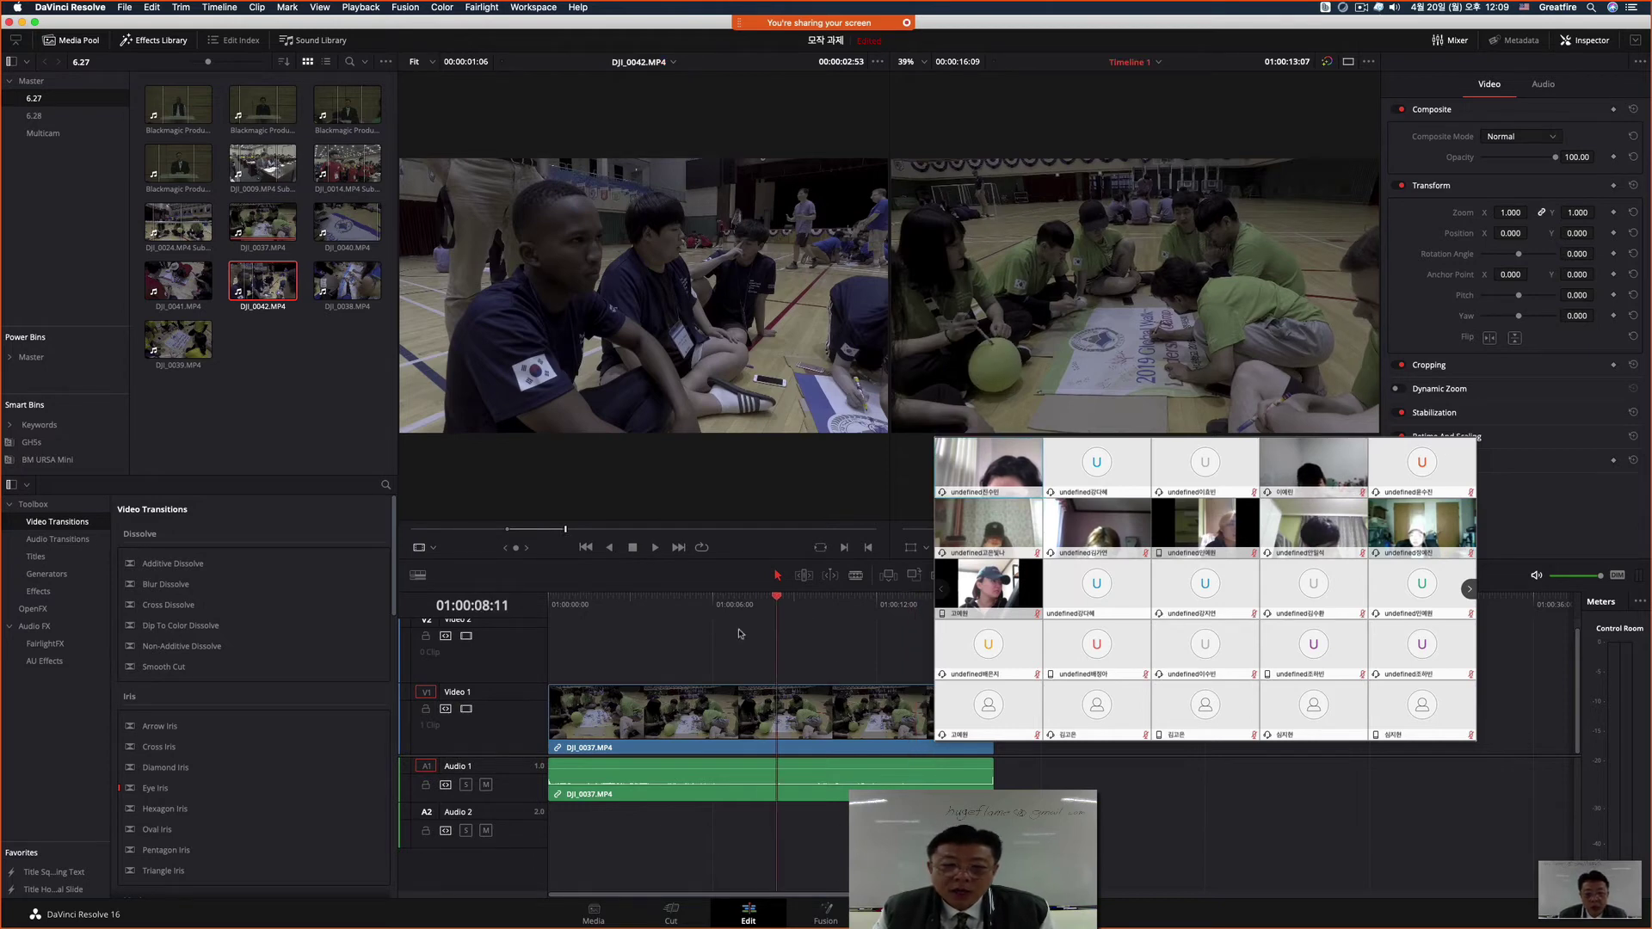
{"action": "left_click", "coordinate": [676, 651]}
{"action": "left_click_drag", "start_coordinate": [676, 651], "coordinate": [711, 665]}
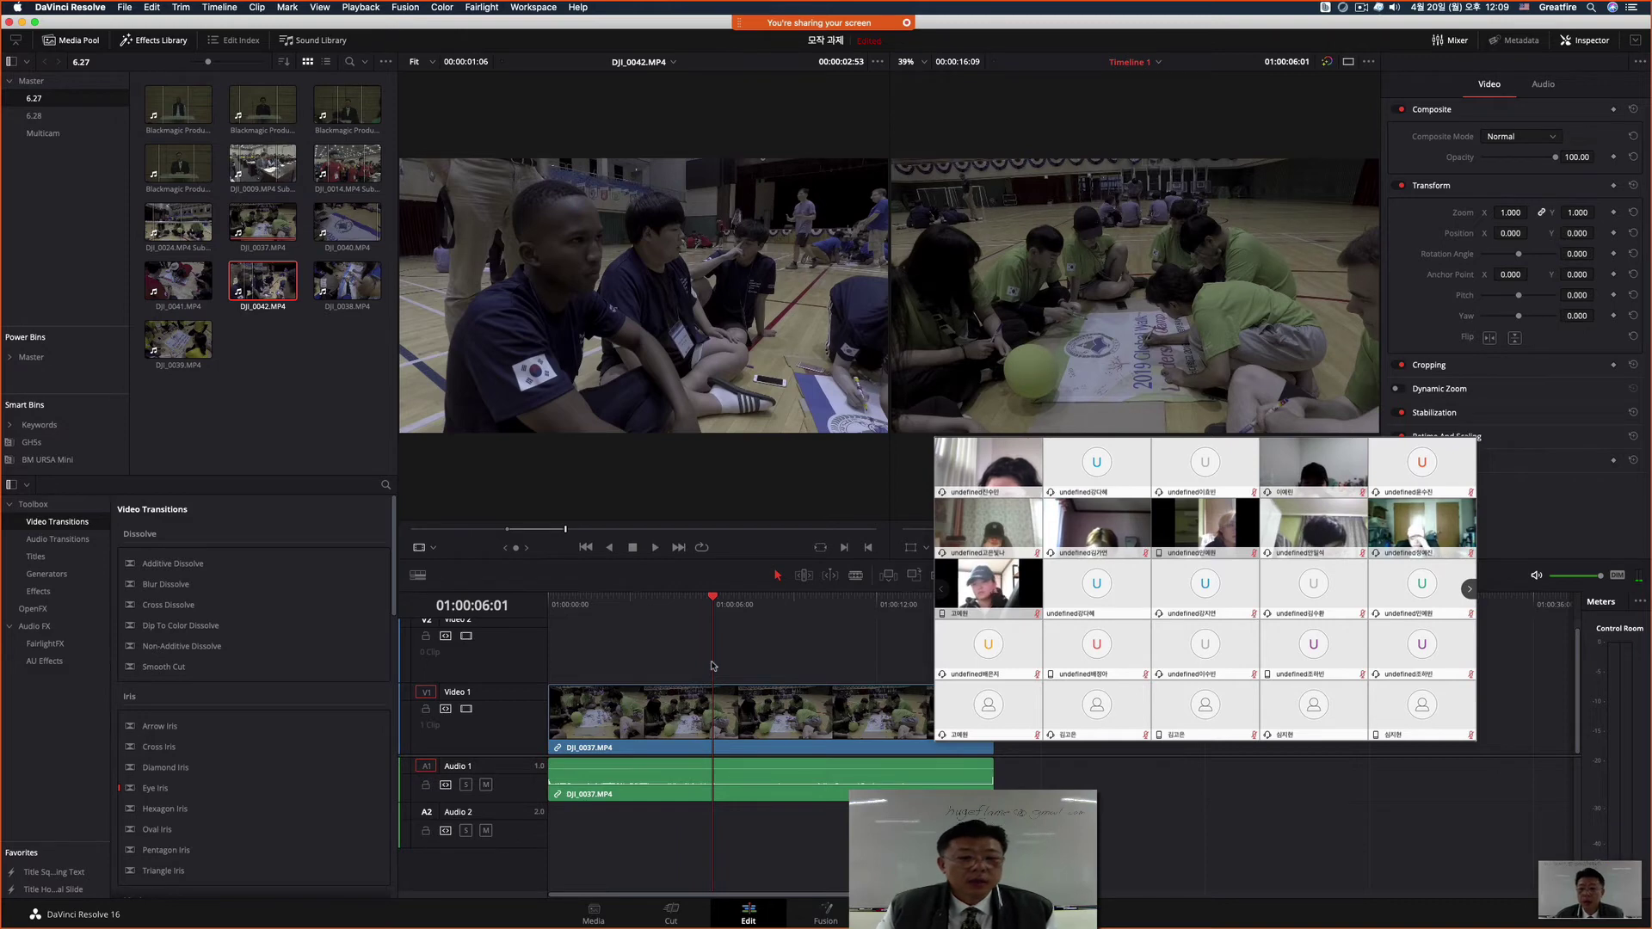
{"action": "left_click_drag", "start_coordinate": [707, 608], "coordinate": [785, 674]}
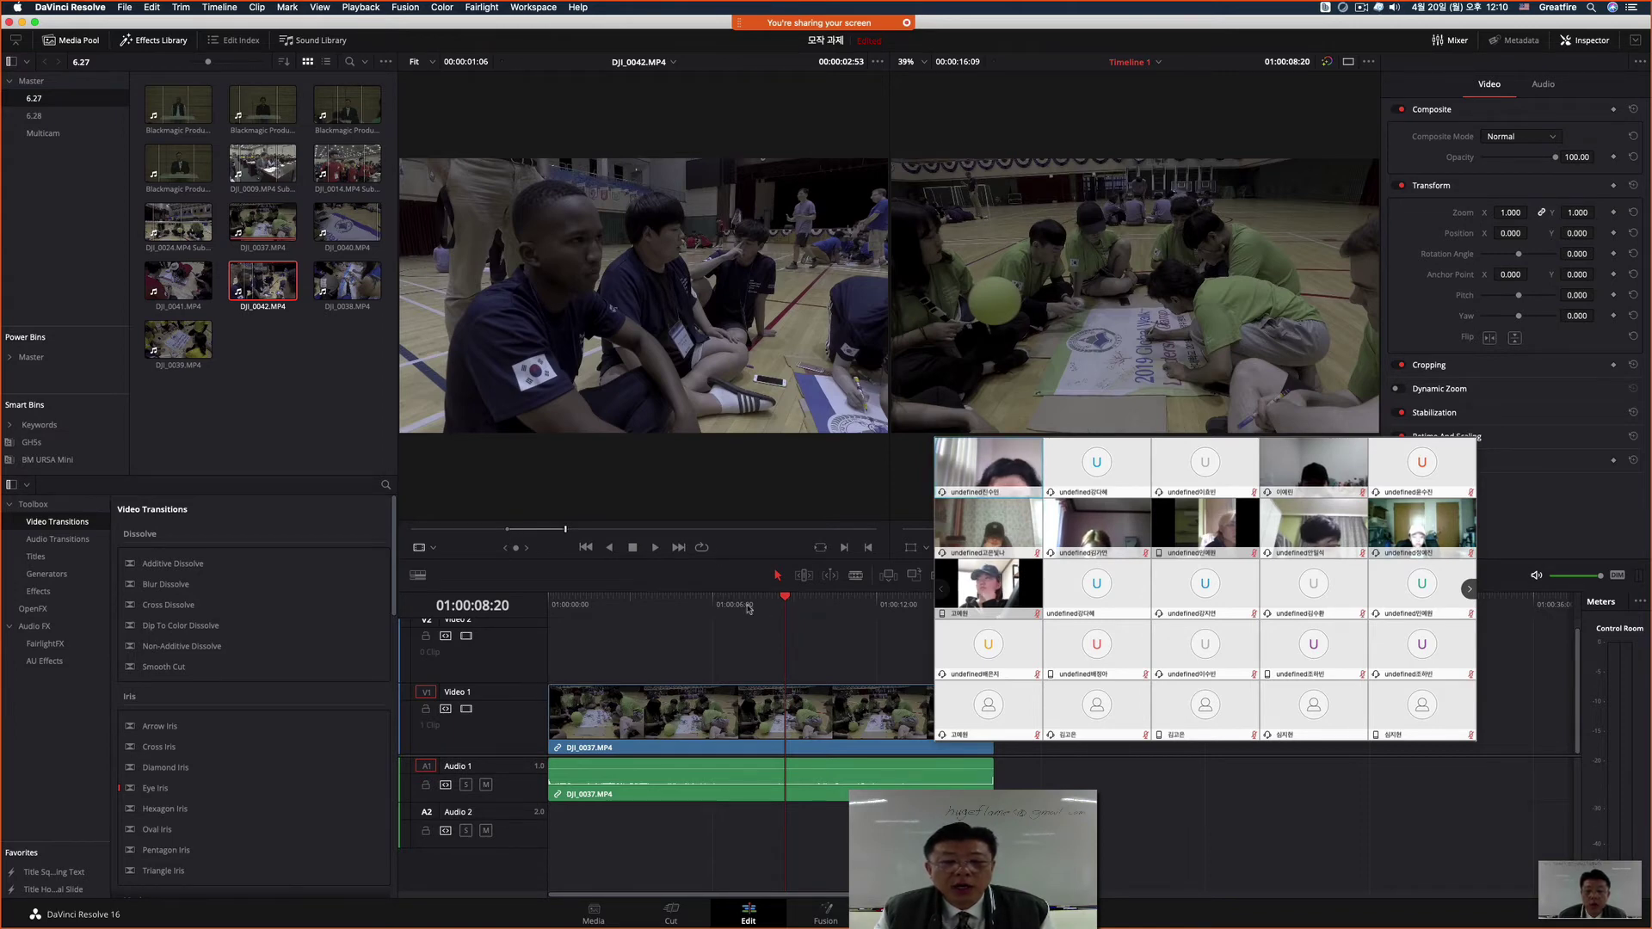
{"action": "left_click_drag", "start_coordinate": [831, 296], "coordinate": [1252, 188]}
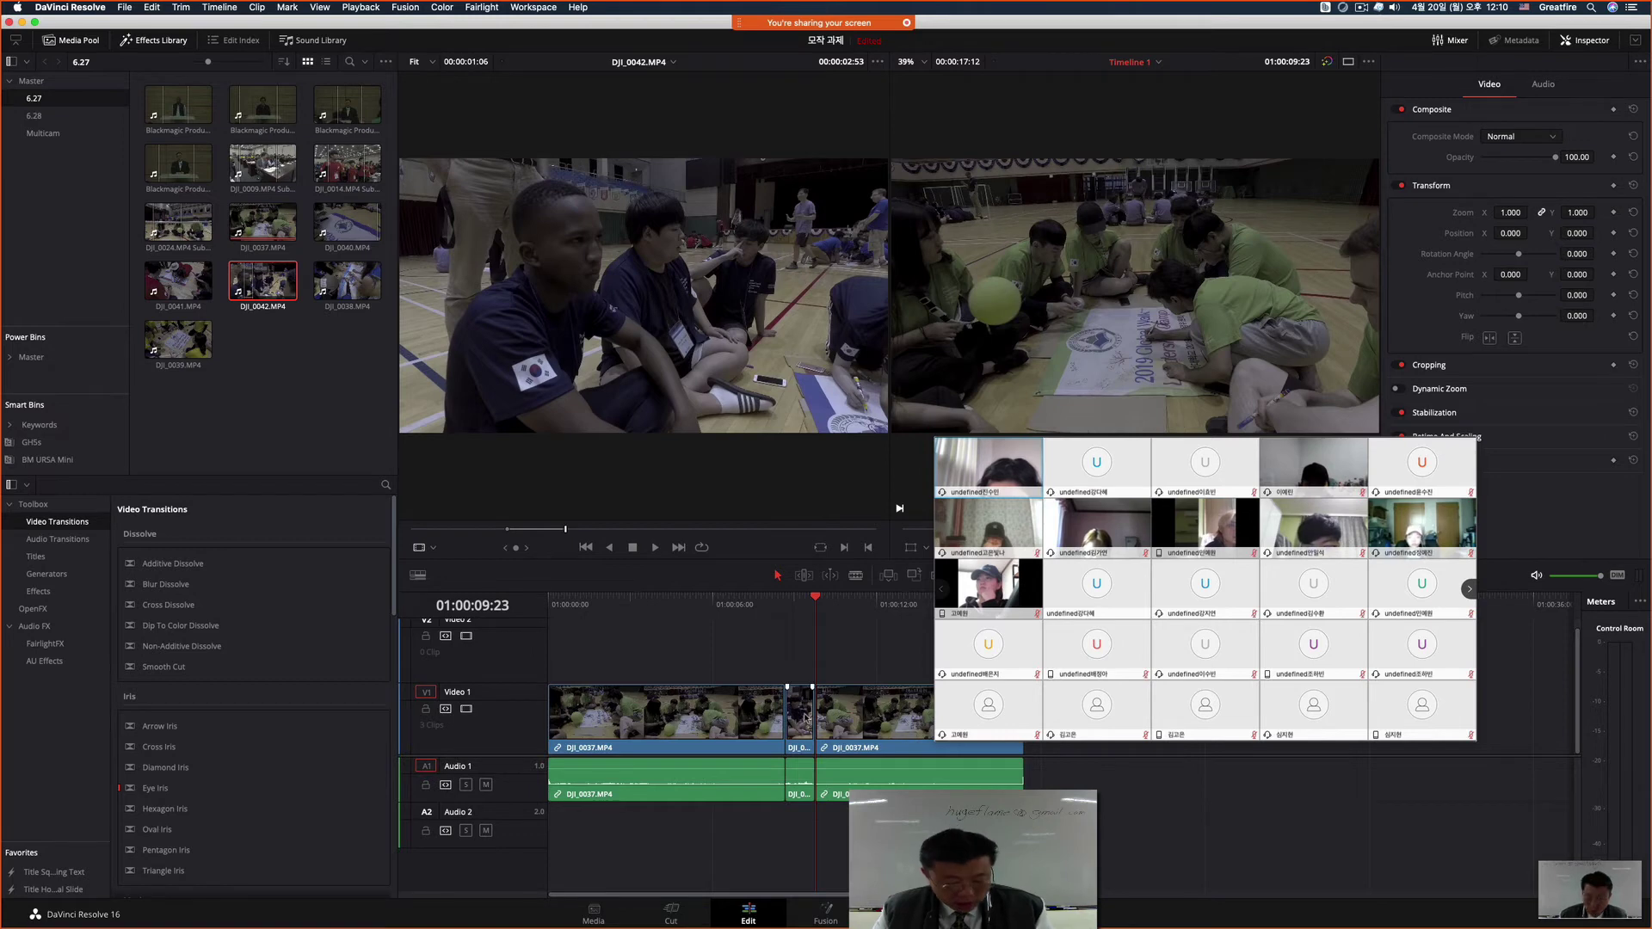
{"action": "key", "text": "super+z"}
Step: Overwrite the timeline from 01:00:08:20 with the marked DJI_0042.MP4 range and undo the overwrite edit
{"action": "left_click_drag", "start_coordinate": [559, 303], "coordinate": [1267, 231]}
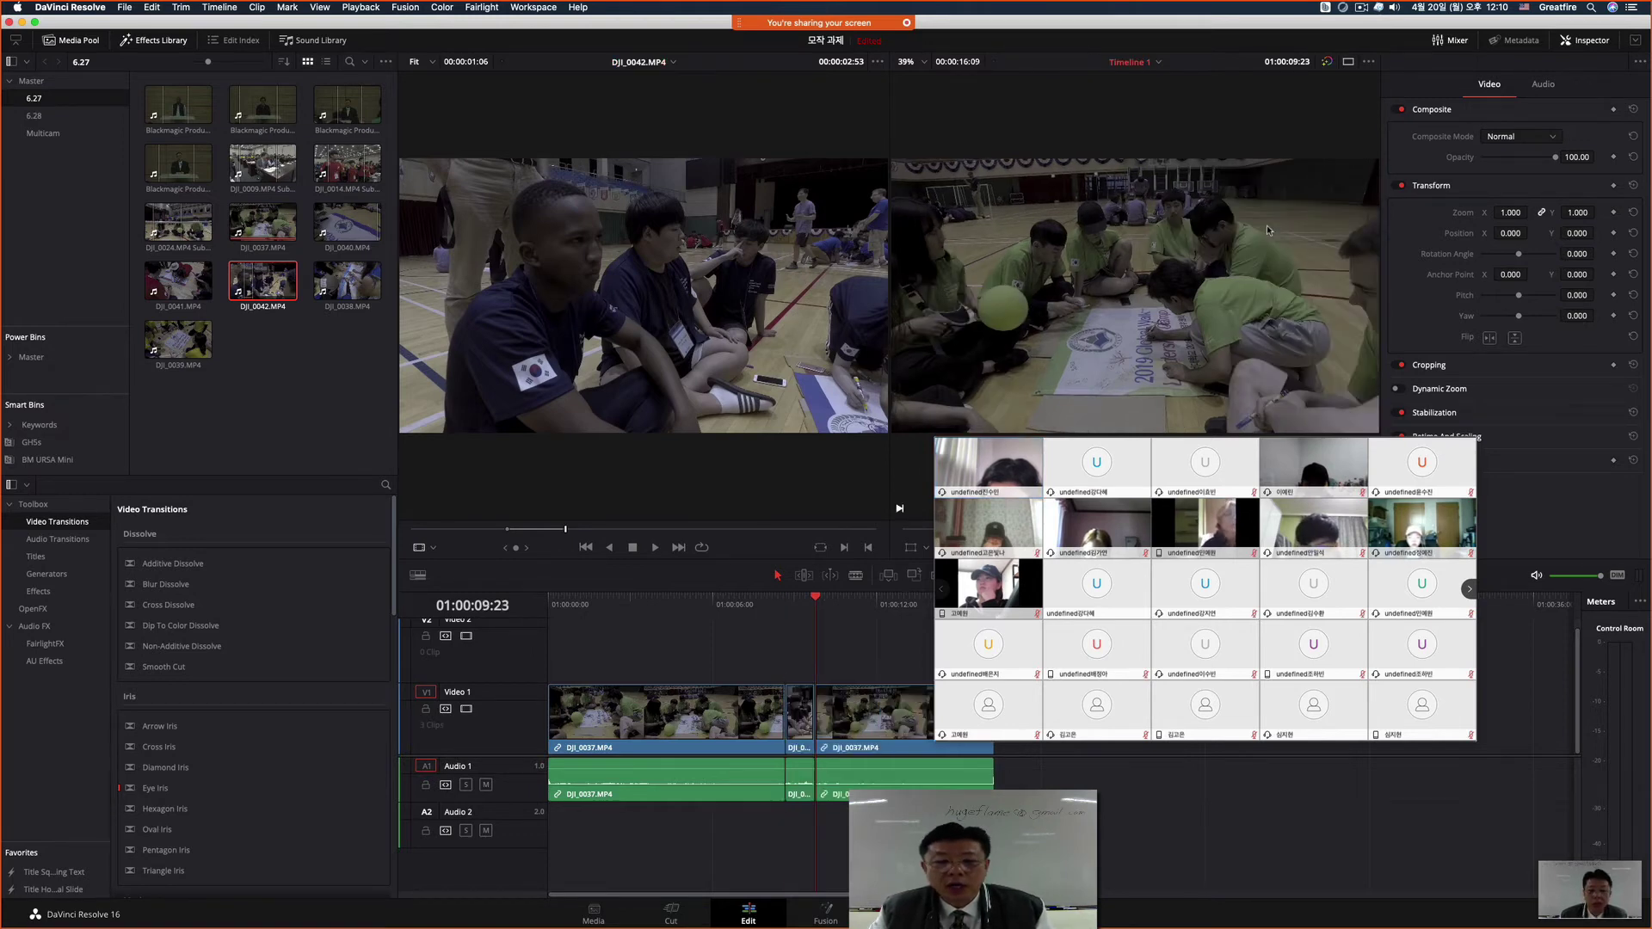
{"action": "left_click", "coordinate": [785, 607]}
{"action": "key", "text": "super+z"}
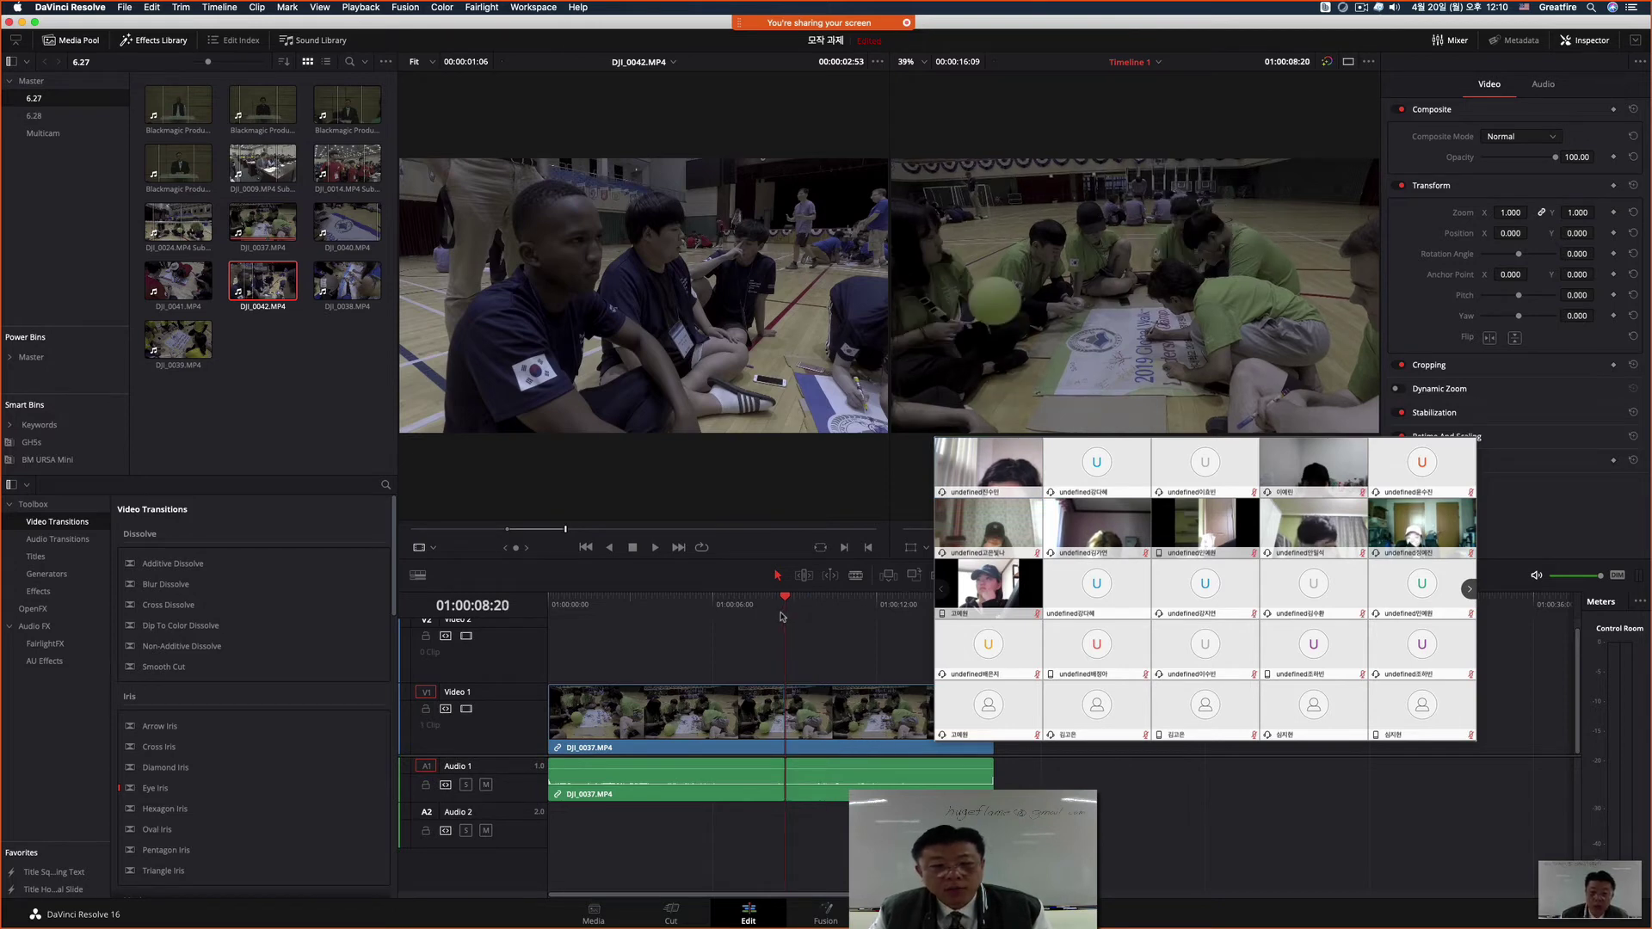
Step: Clear the in and out points of the source clip and mark only an out point at 00:00:06:37
{"action": "left_click", "coordinate": [540, 529]}
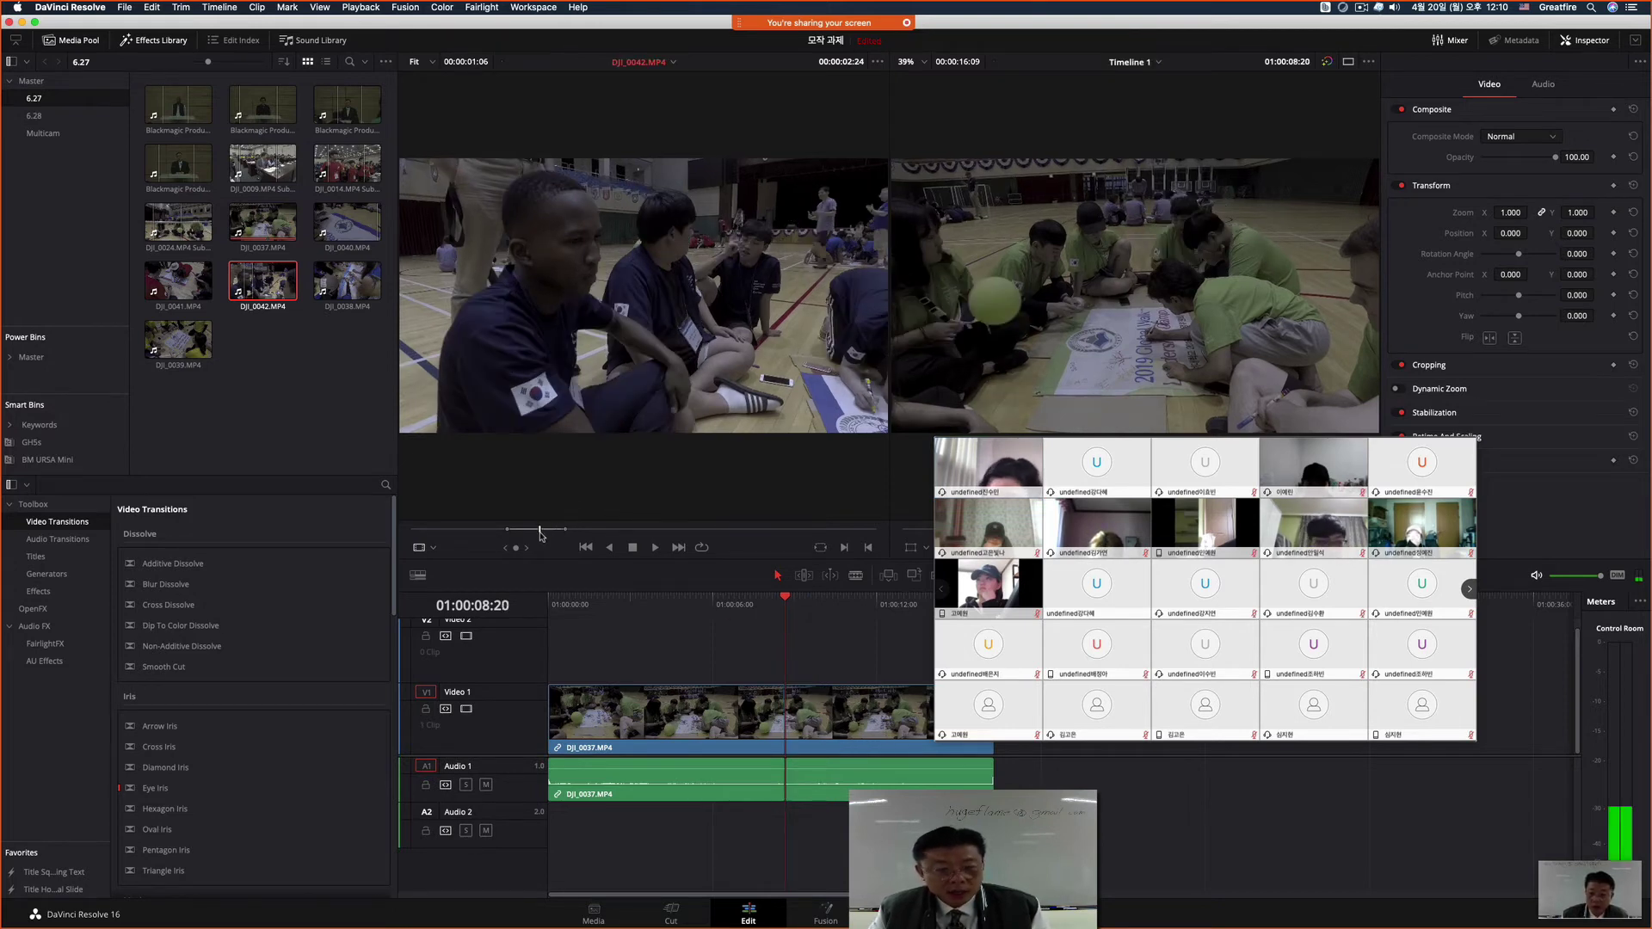
{"action": "key", "text": "alt+x"}
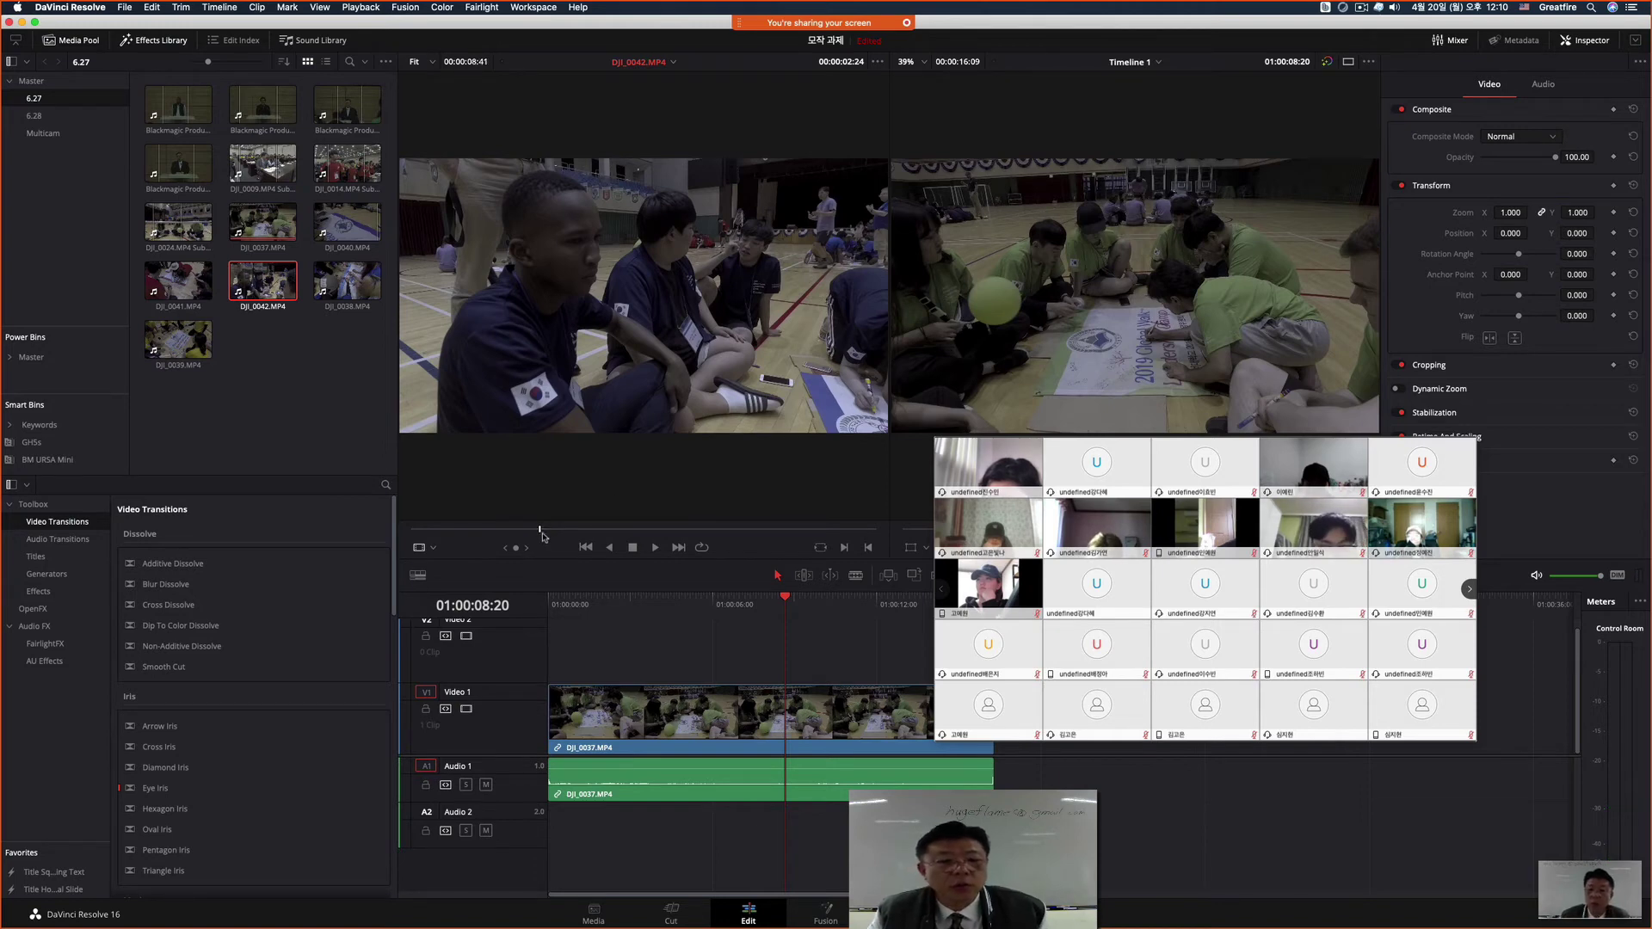
{"action": "left_click_drag", "start_coordinate": [539, 529], "coordinate": [767, 527]}
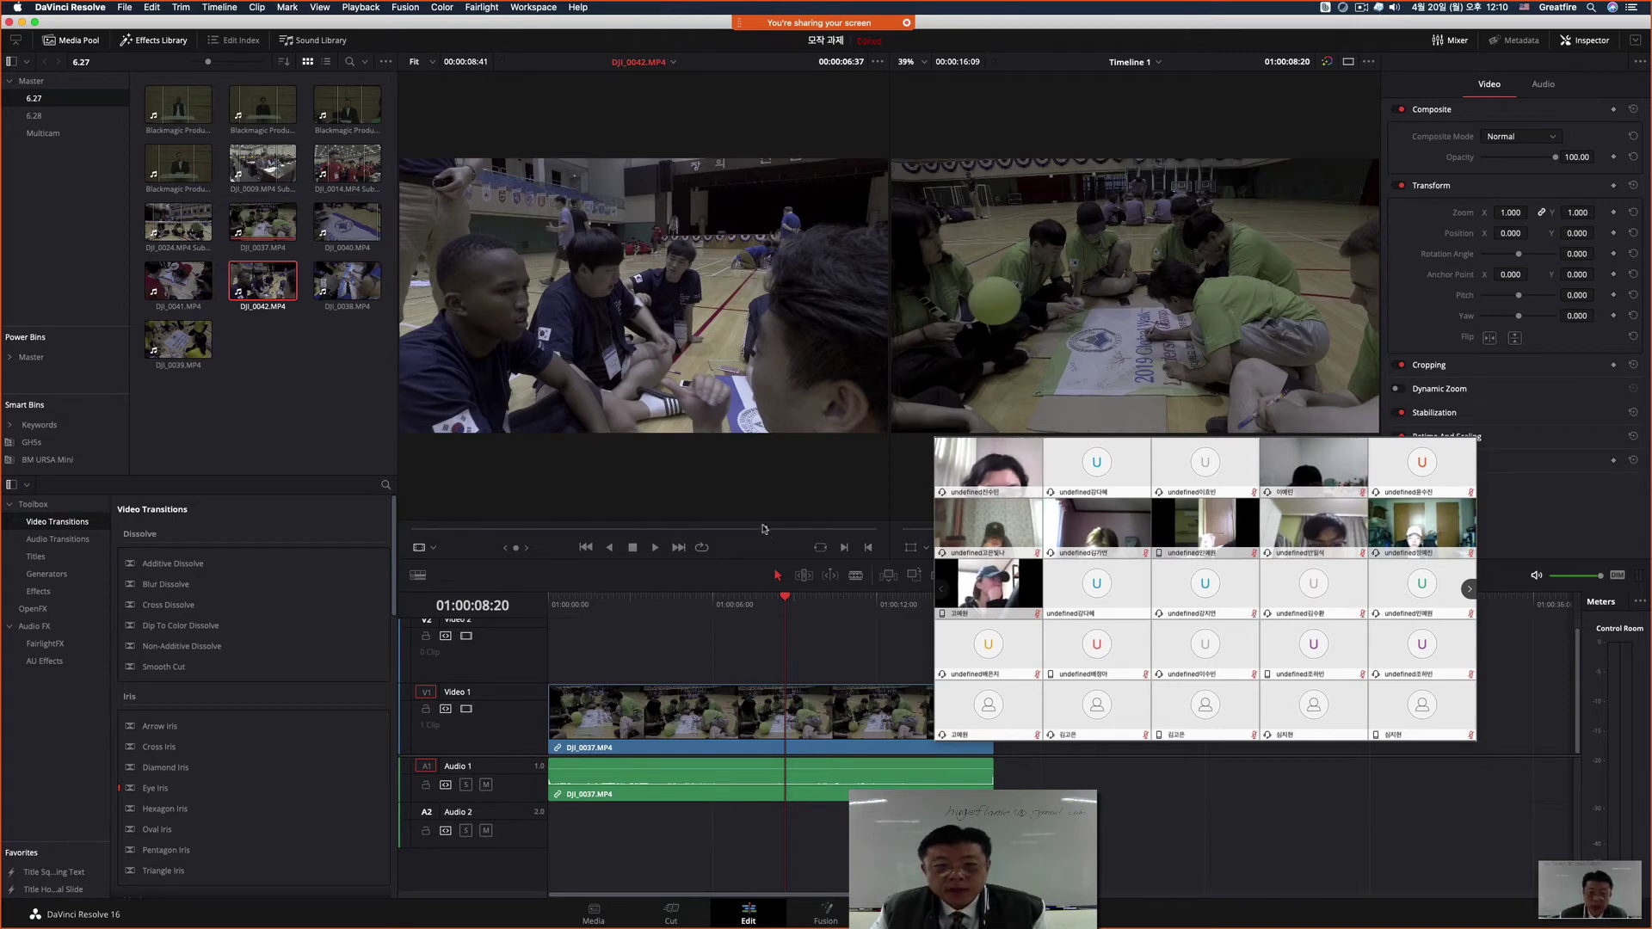
{"action": "key", "text": "o"}
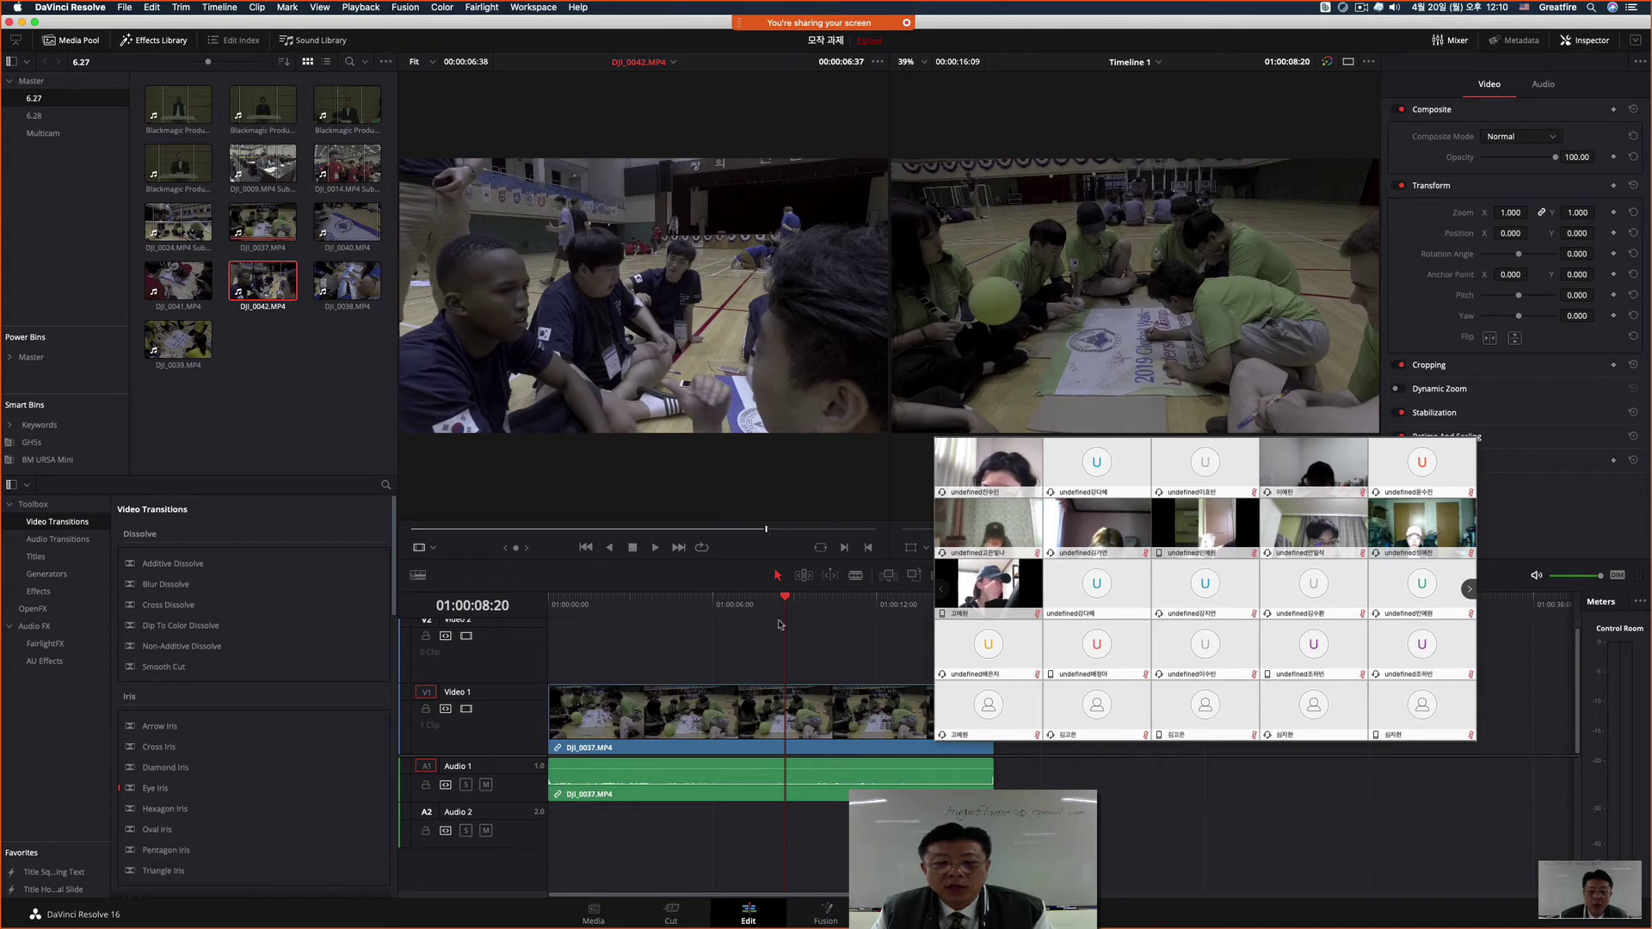
Step: Mark a timeline range with its in point at 01:00:03:09 and its out point at 01:00:10:01
{"action": "left_click", "coordinate": [752, 604]}
{"action": "key", "text": "j"}
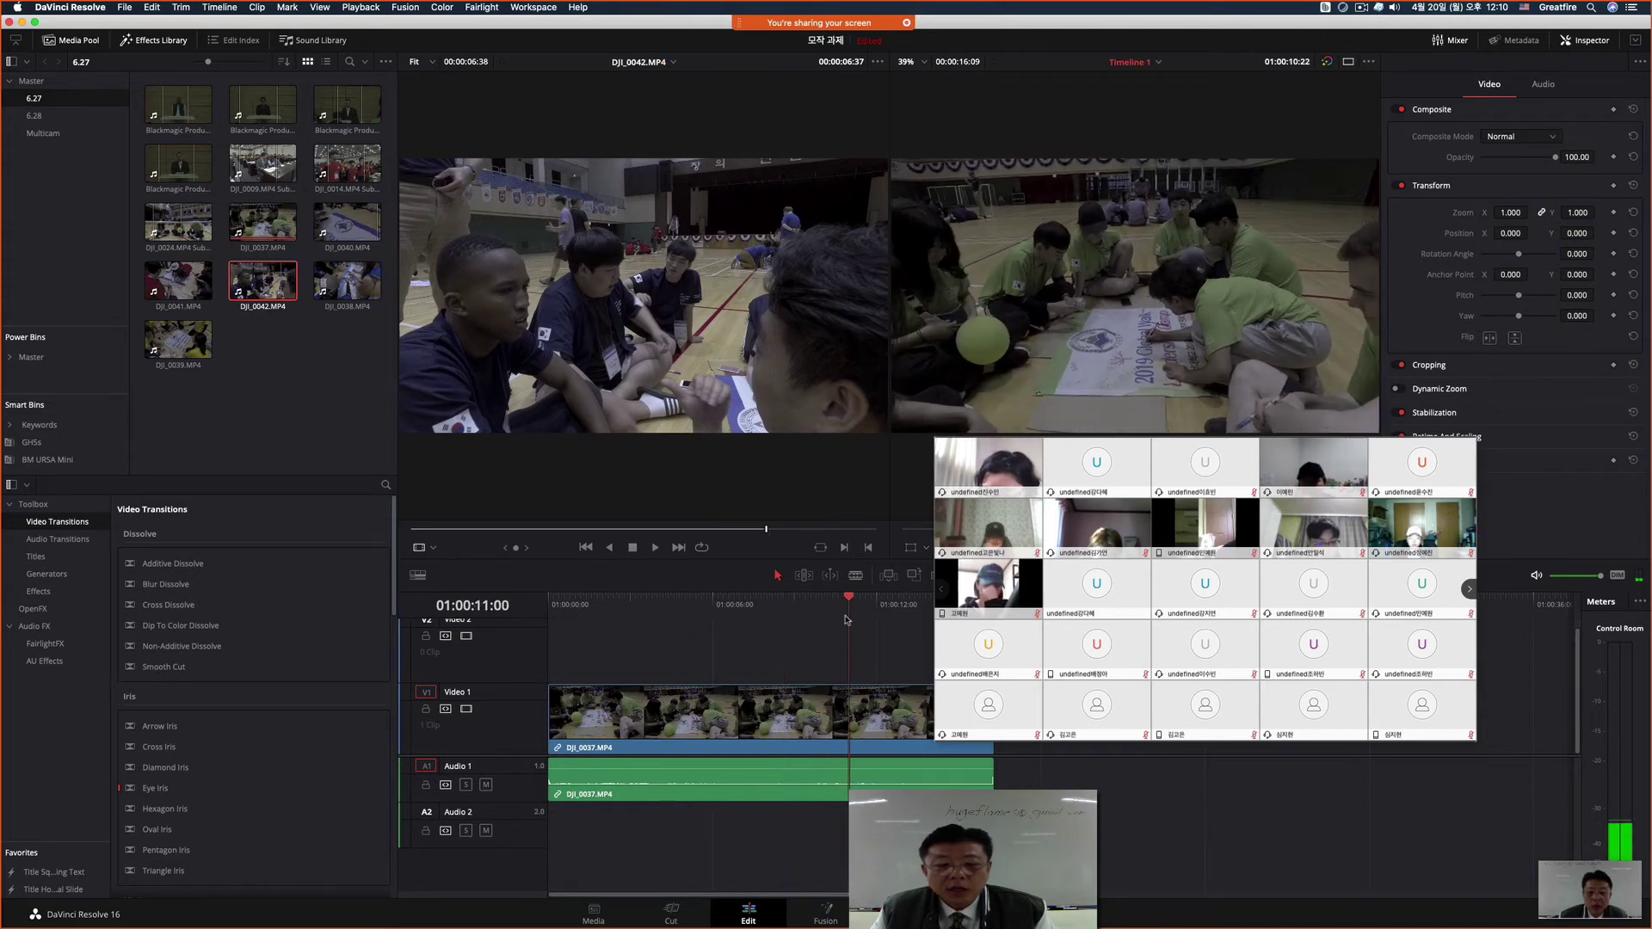
{"action": "left_click_drag", "start_coordinate": [712, 630], "coordinate": [824, 622]}
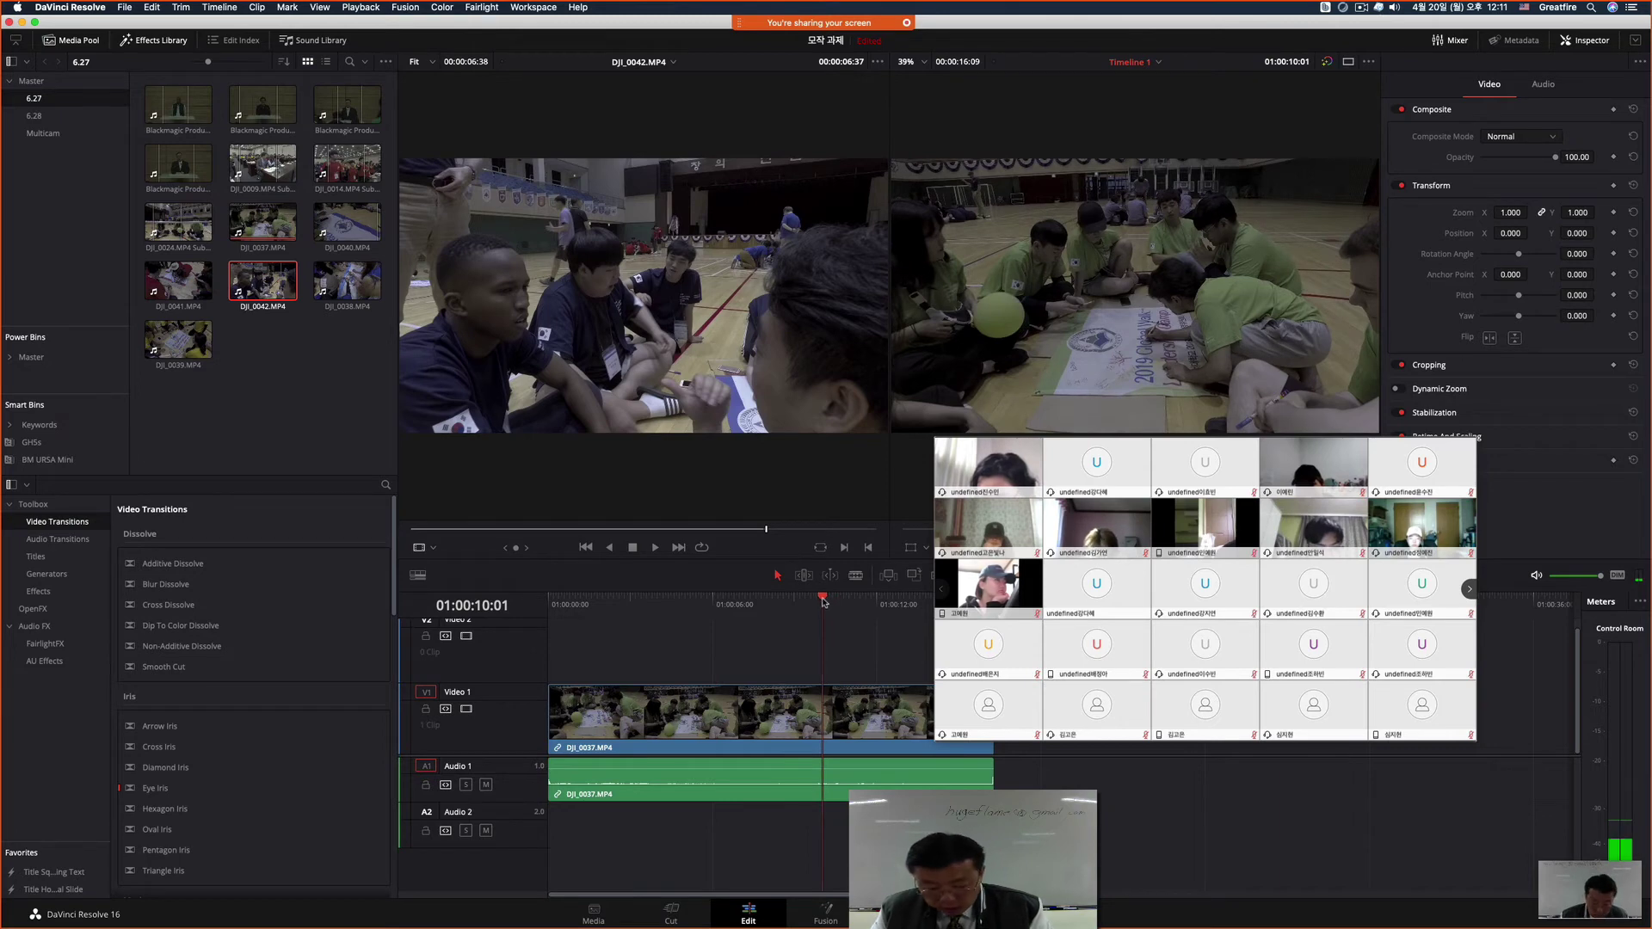
{"action": "key", "text": "o"}
{"action": "left_click_drag", "start_coordinate": [823, 600], "coordinate": [640, 600]}
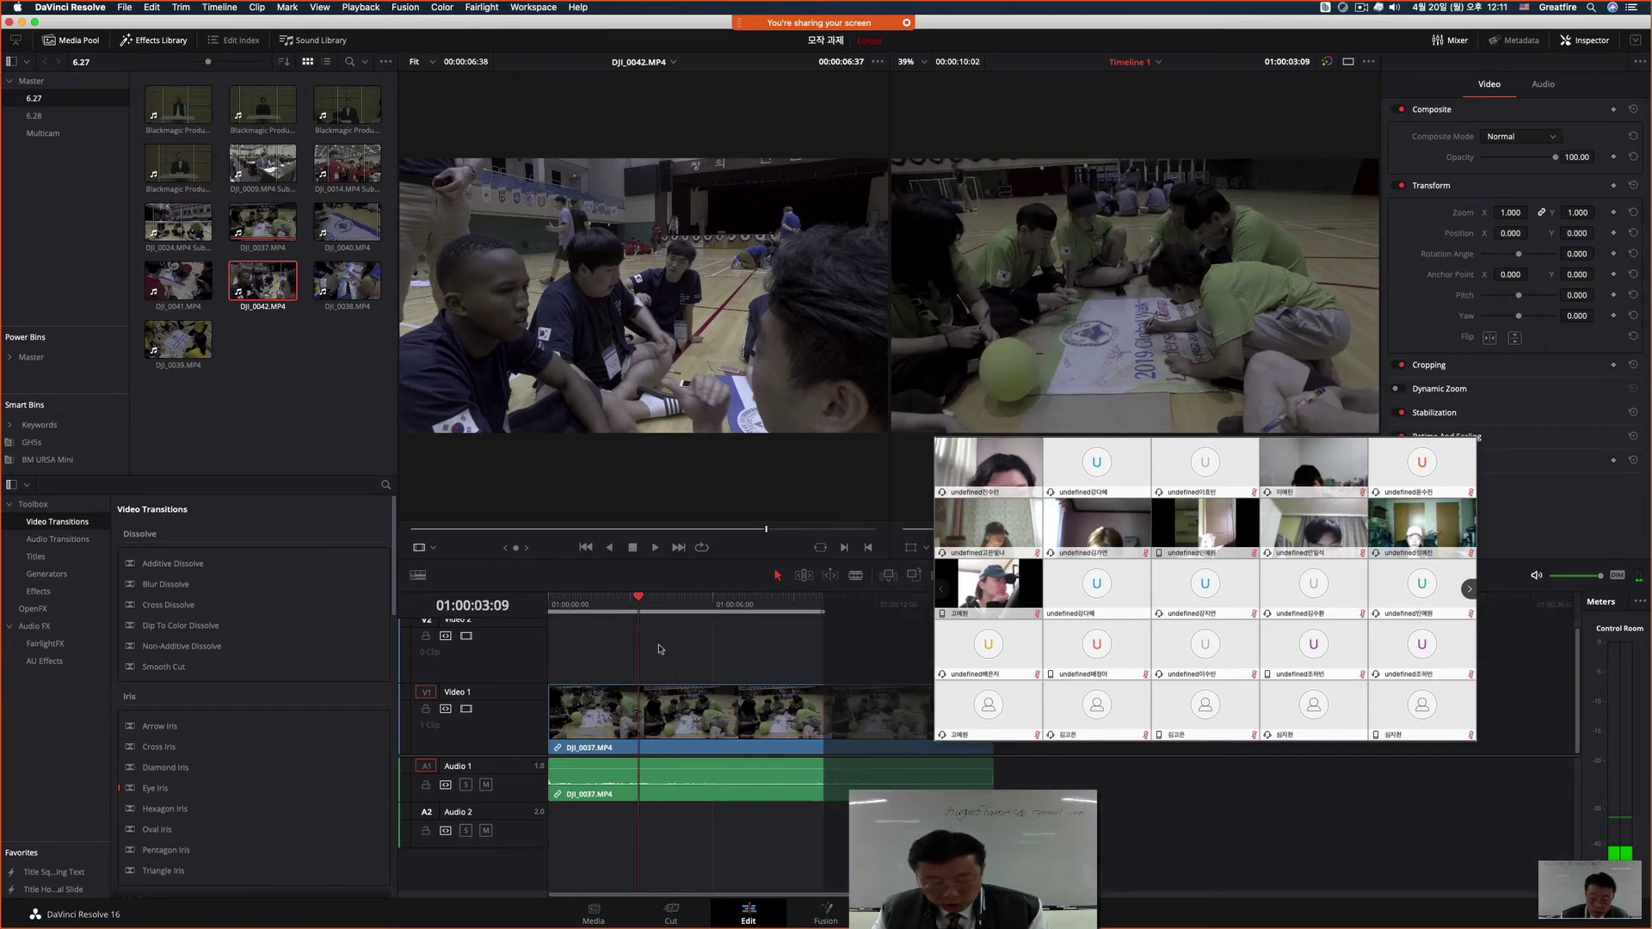
{"action": "key", "text": "i"}
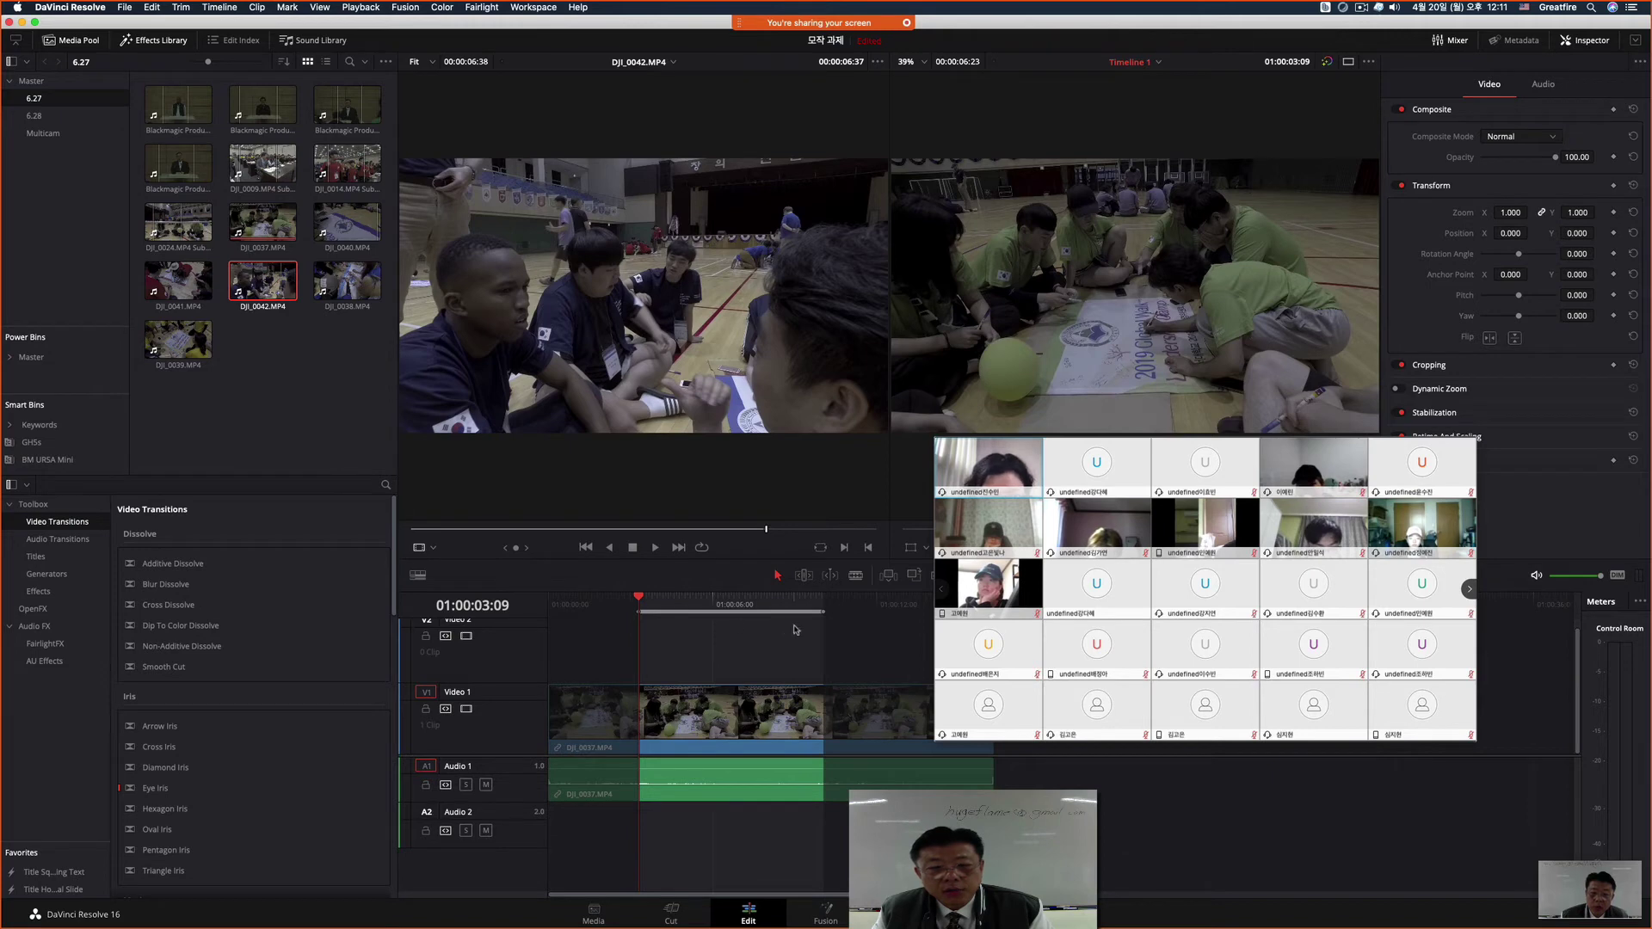
Step: Overwrite the marked timeline range with DJI_0042.MP4, move the meeting participants window aside, and undo the edit
{"action": "left_click_drag", "start_coordinate": [667, 357], "coordinate": [1304, 226]}
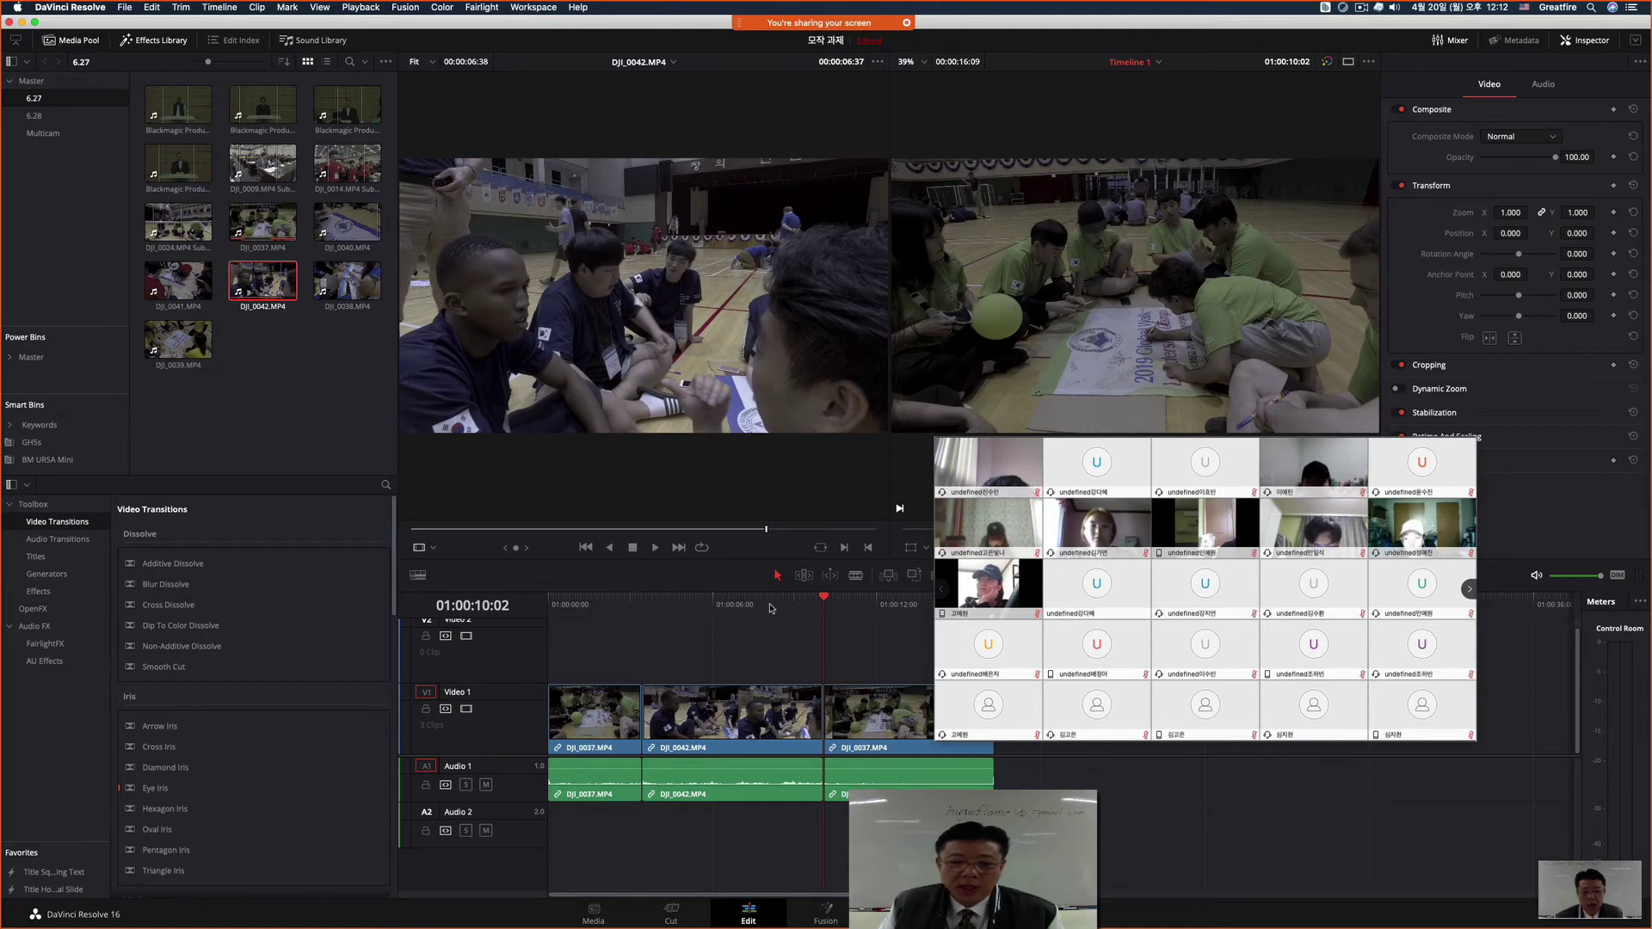
{"action": "left_click", "coordinate": [724, 547]}
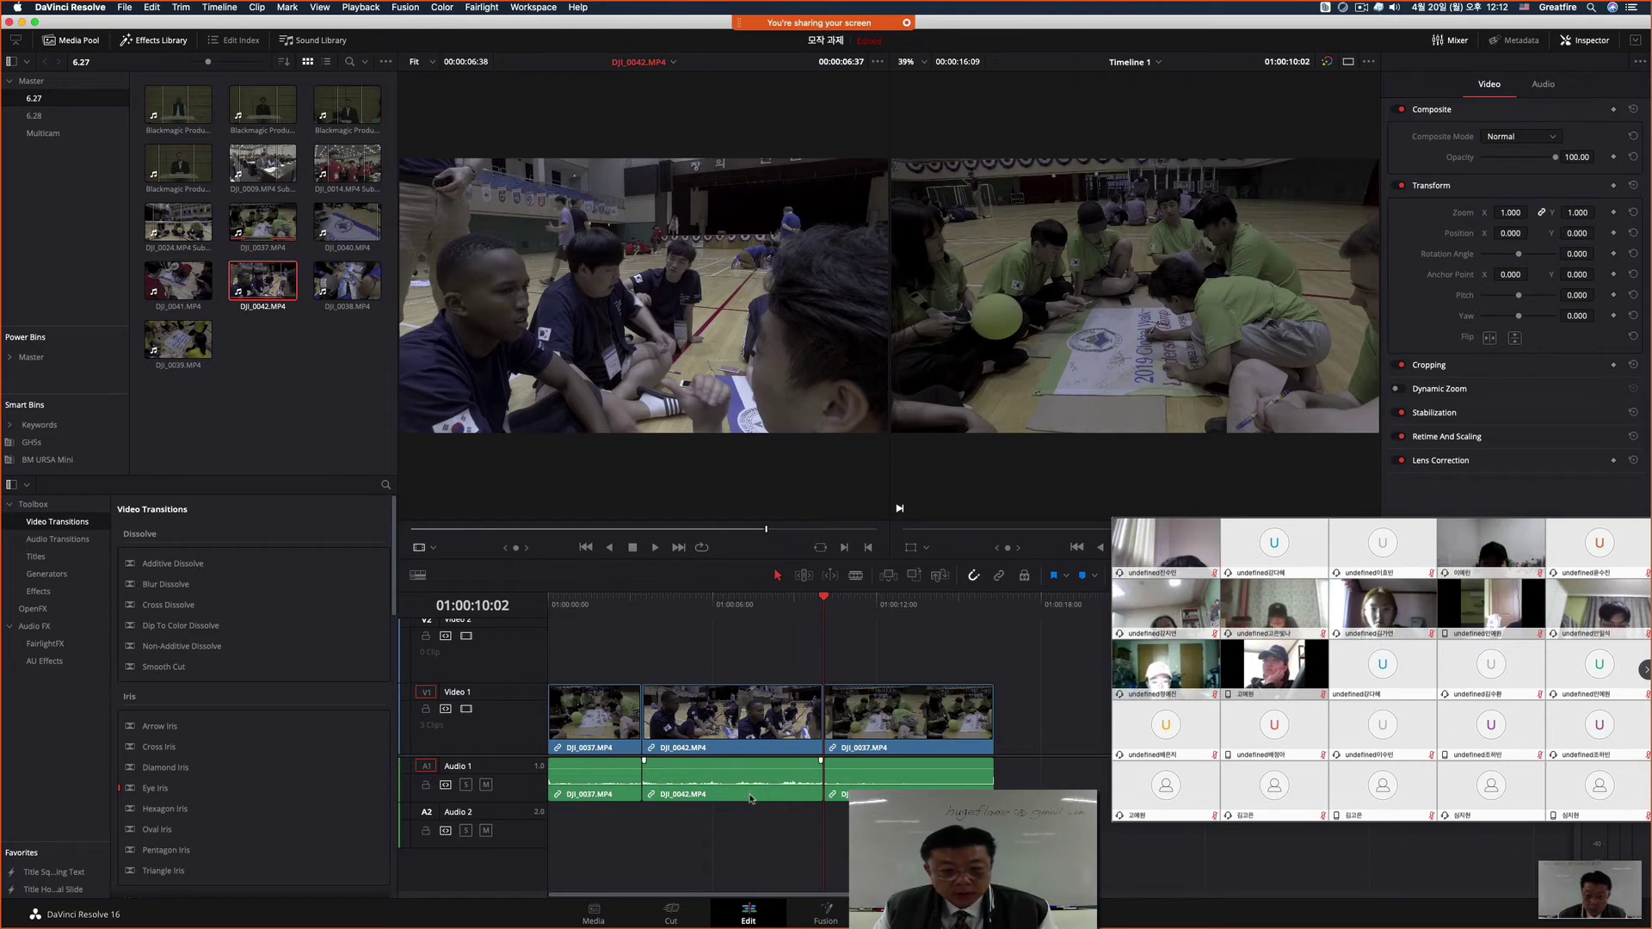
{"action": "key", "text": "super+z"}
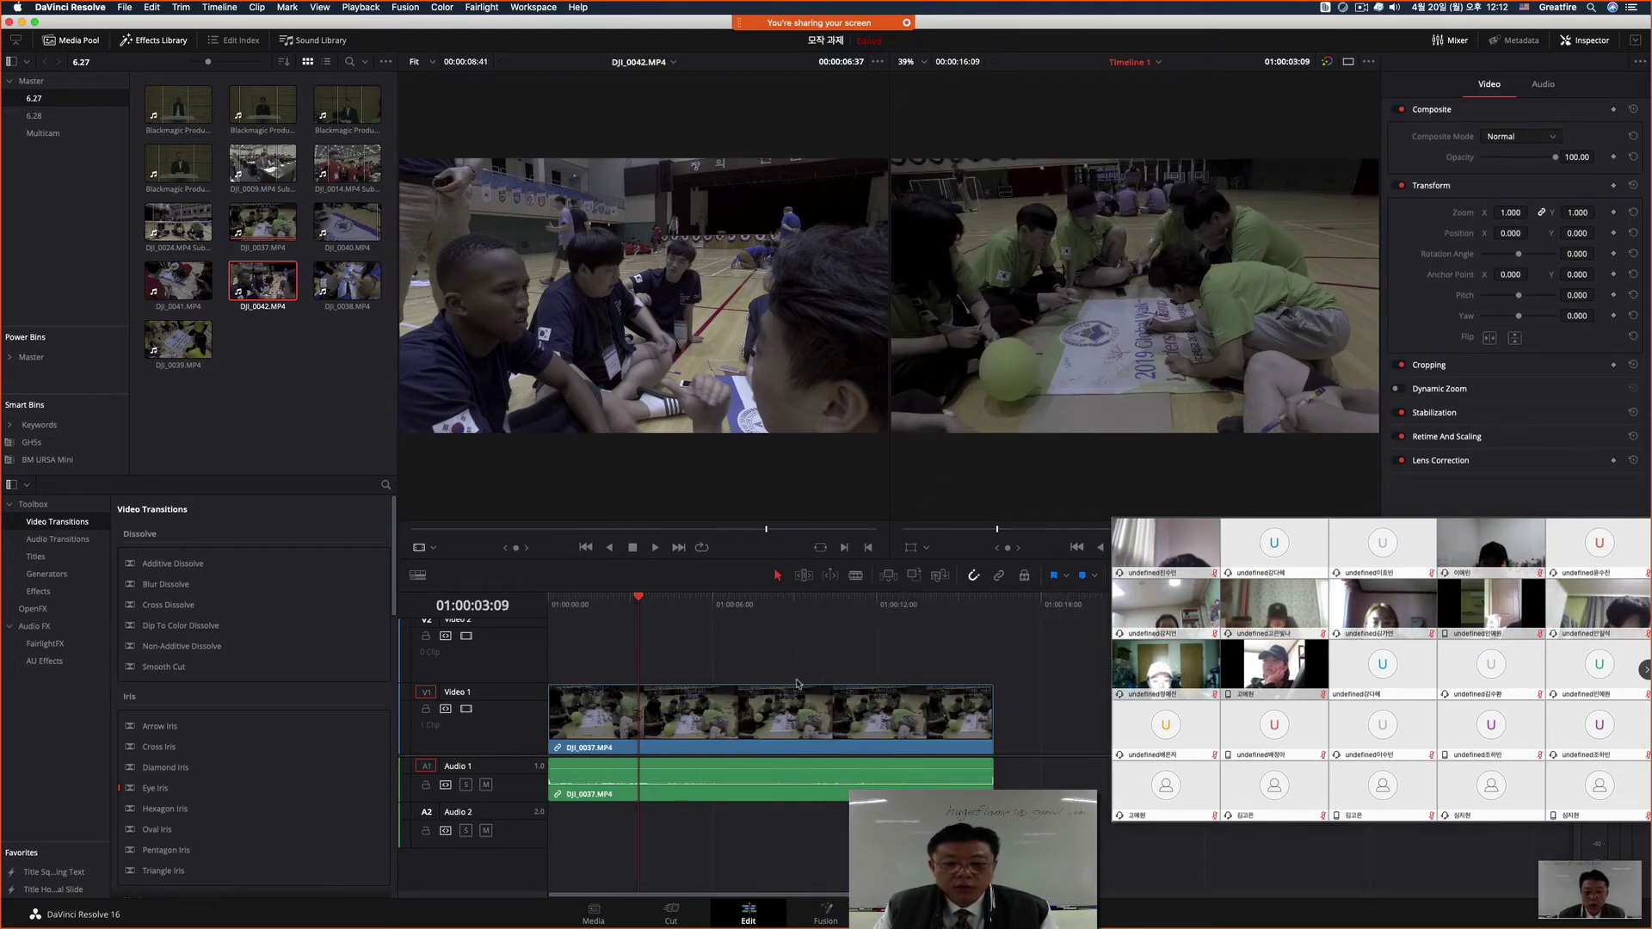
Step: Shift only the video part of DJI_0037.MP4 by 06:11 along Video 1, apart from its audio, and undo the move
{"action": "left_click", "coordinate": [752, 727]}
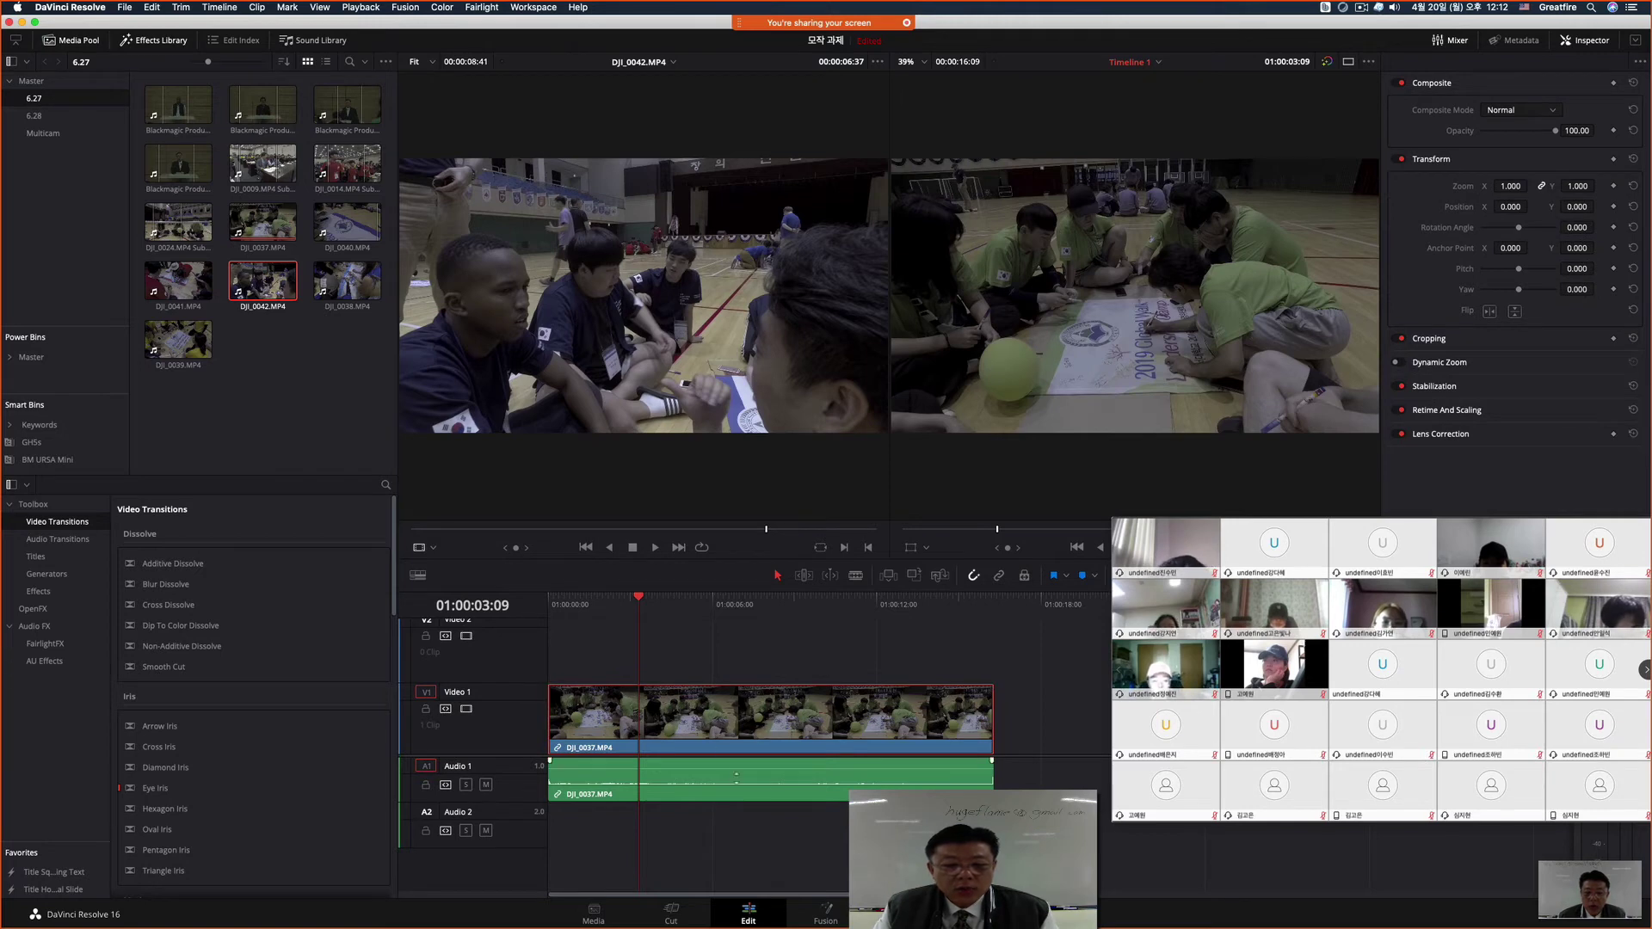
{"action": "left_click", "coordinate": [701, 795]}
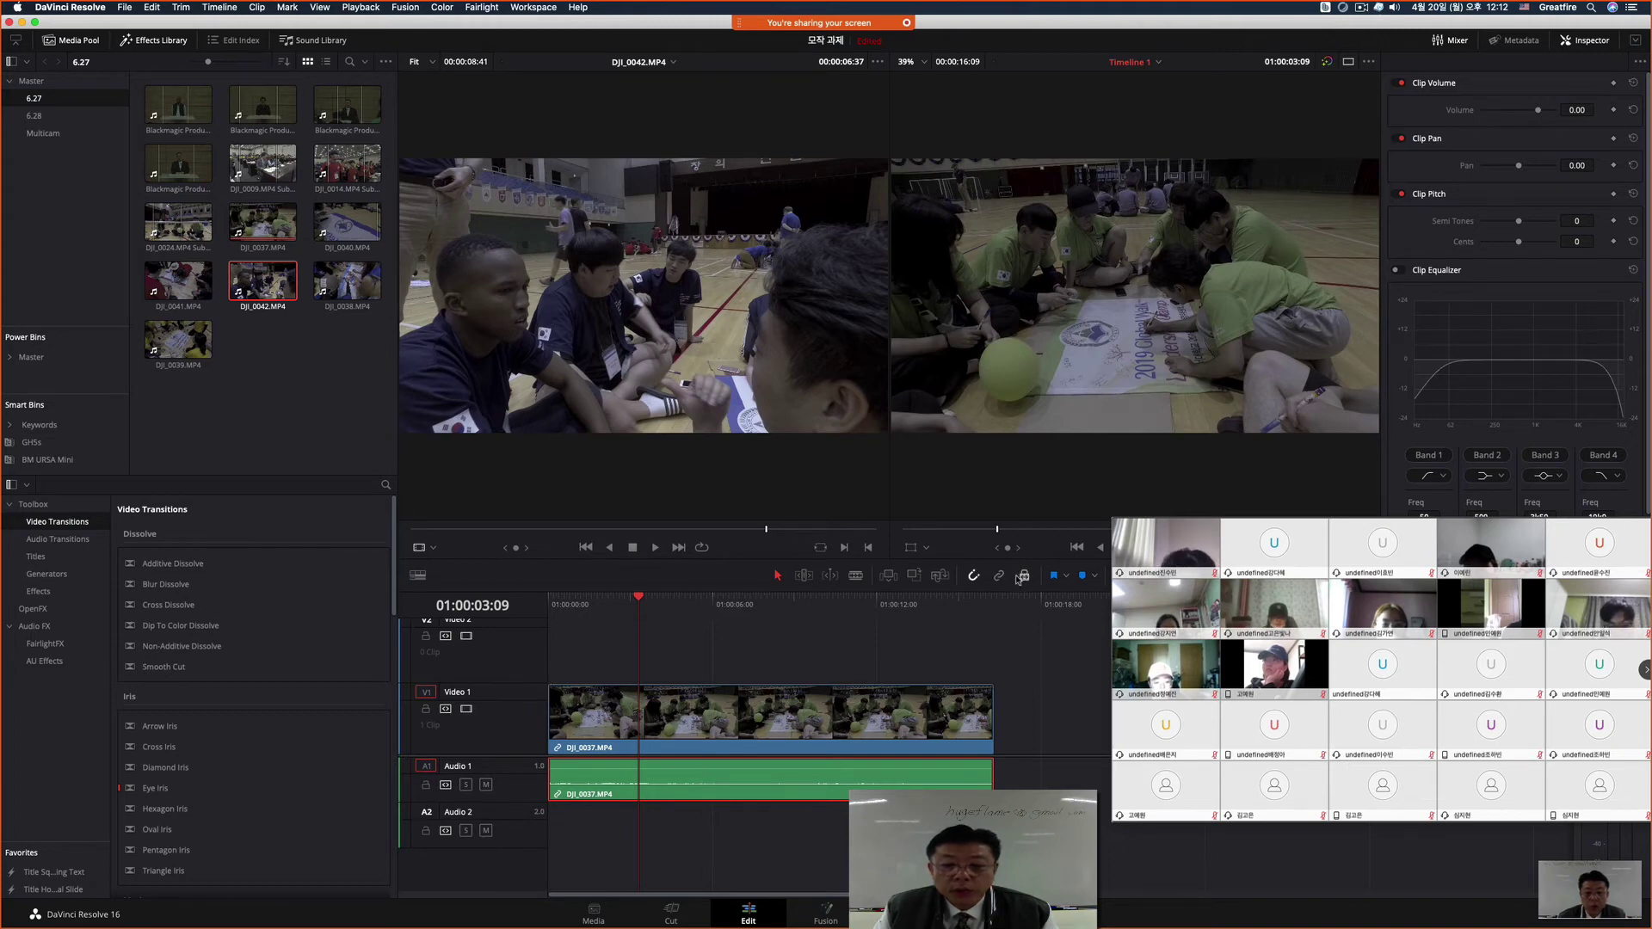
{"action": "mouse_move", "coordinate": [854, 719]}
{"action": "left_mouse_down"}
{"action": "mouse_move", "coordinate": [913, 727]}
{"action": "mouse_move", "coordinate": [850, 733]}
{"action": "mouse_move", "coordinate": [933, 738]}
{"action": "mouse_move", "coordinate": [842, 738]}
{"action": "left_mouse_up"}
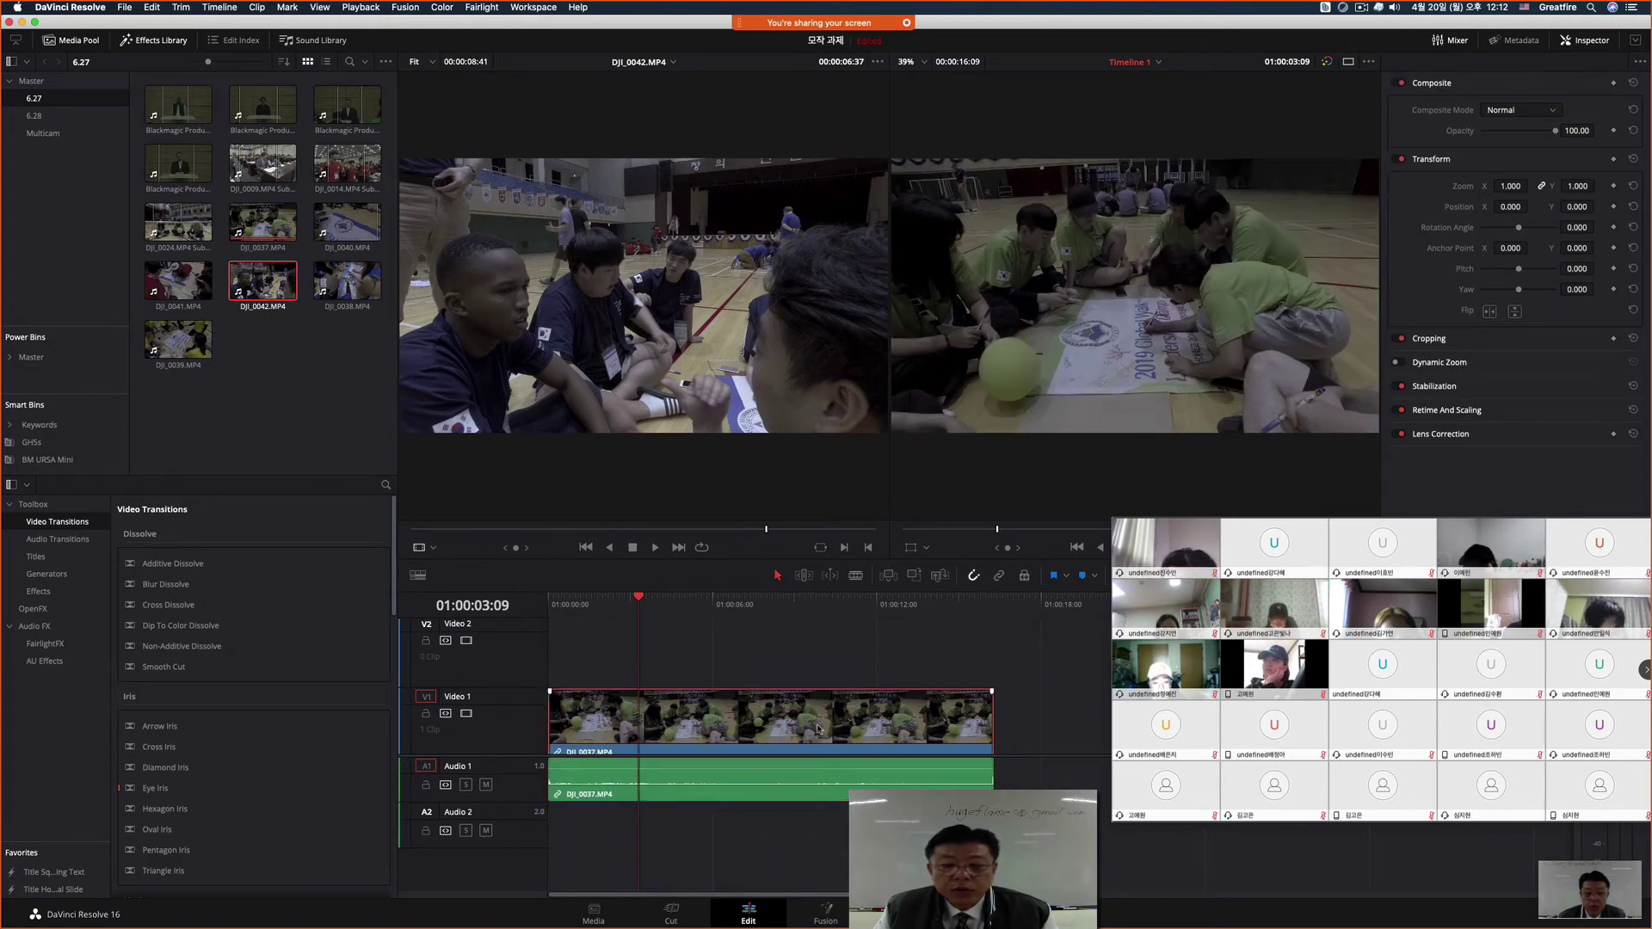
{"action": "left_click_drag", "start_coordinate": [819, 729], "coordinate": [889, 744]}
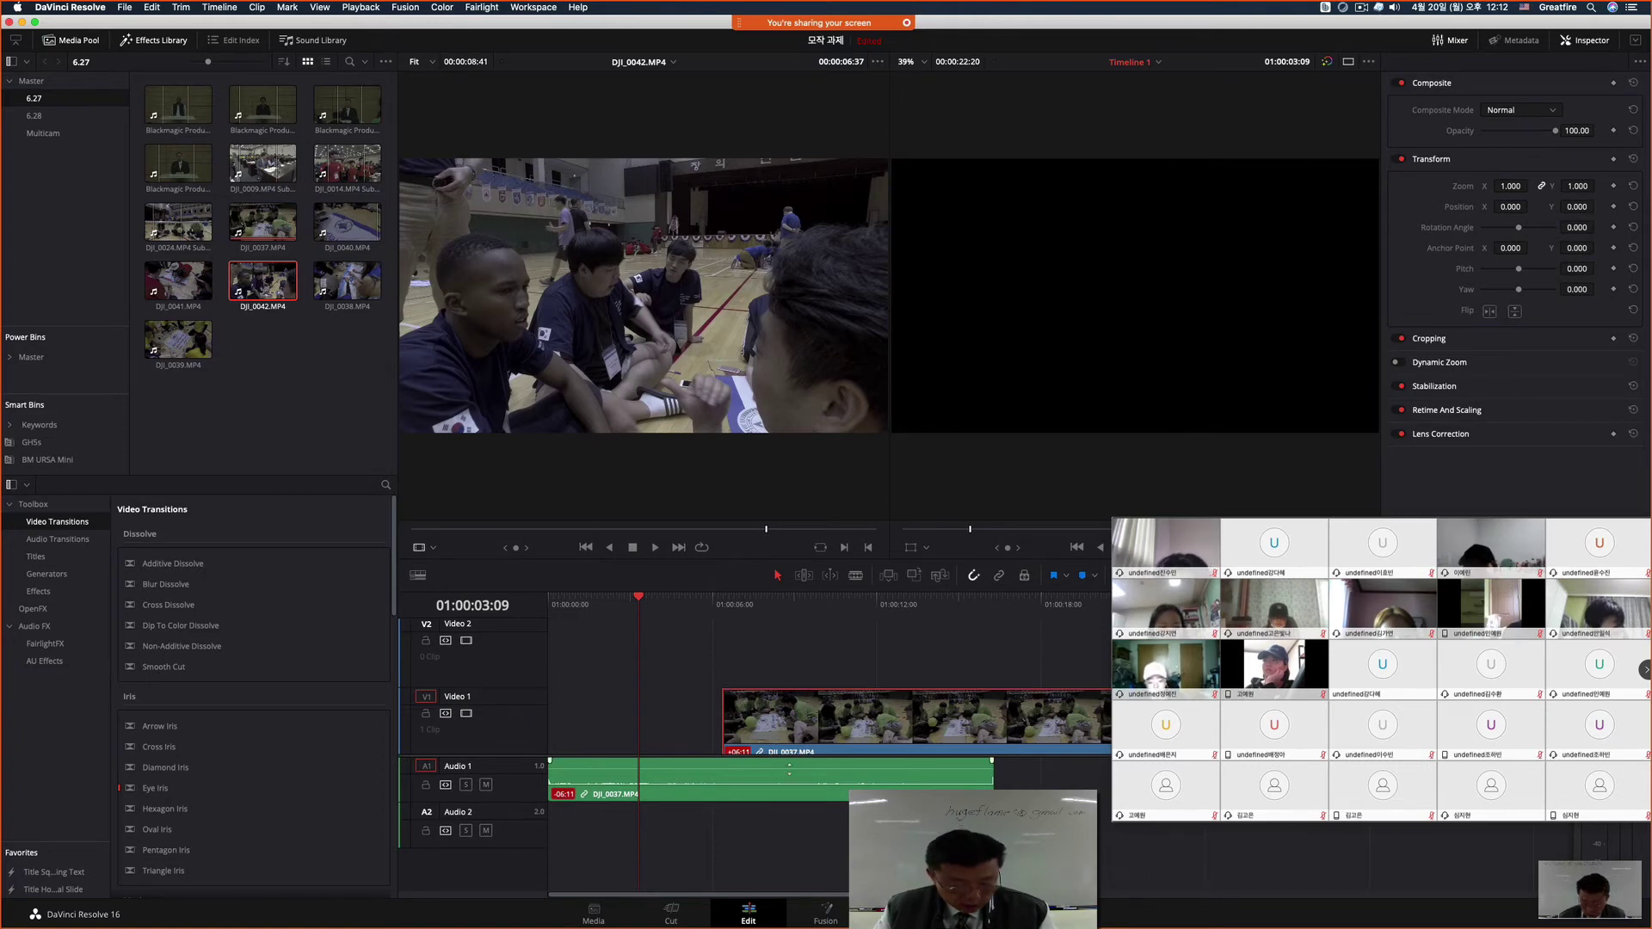
{"action": "key", "text": "super+z"}
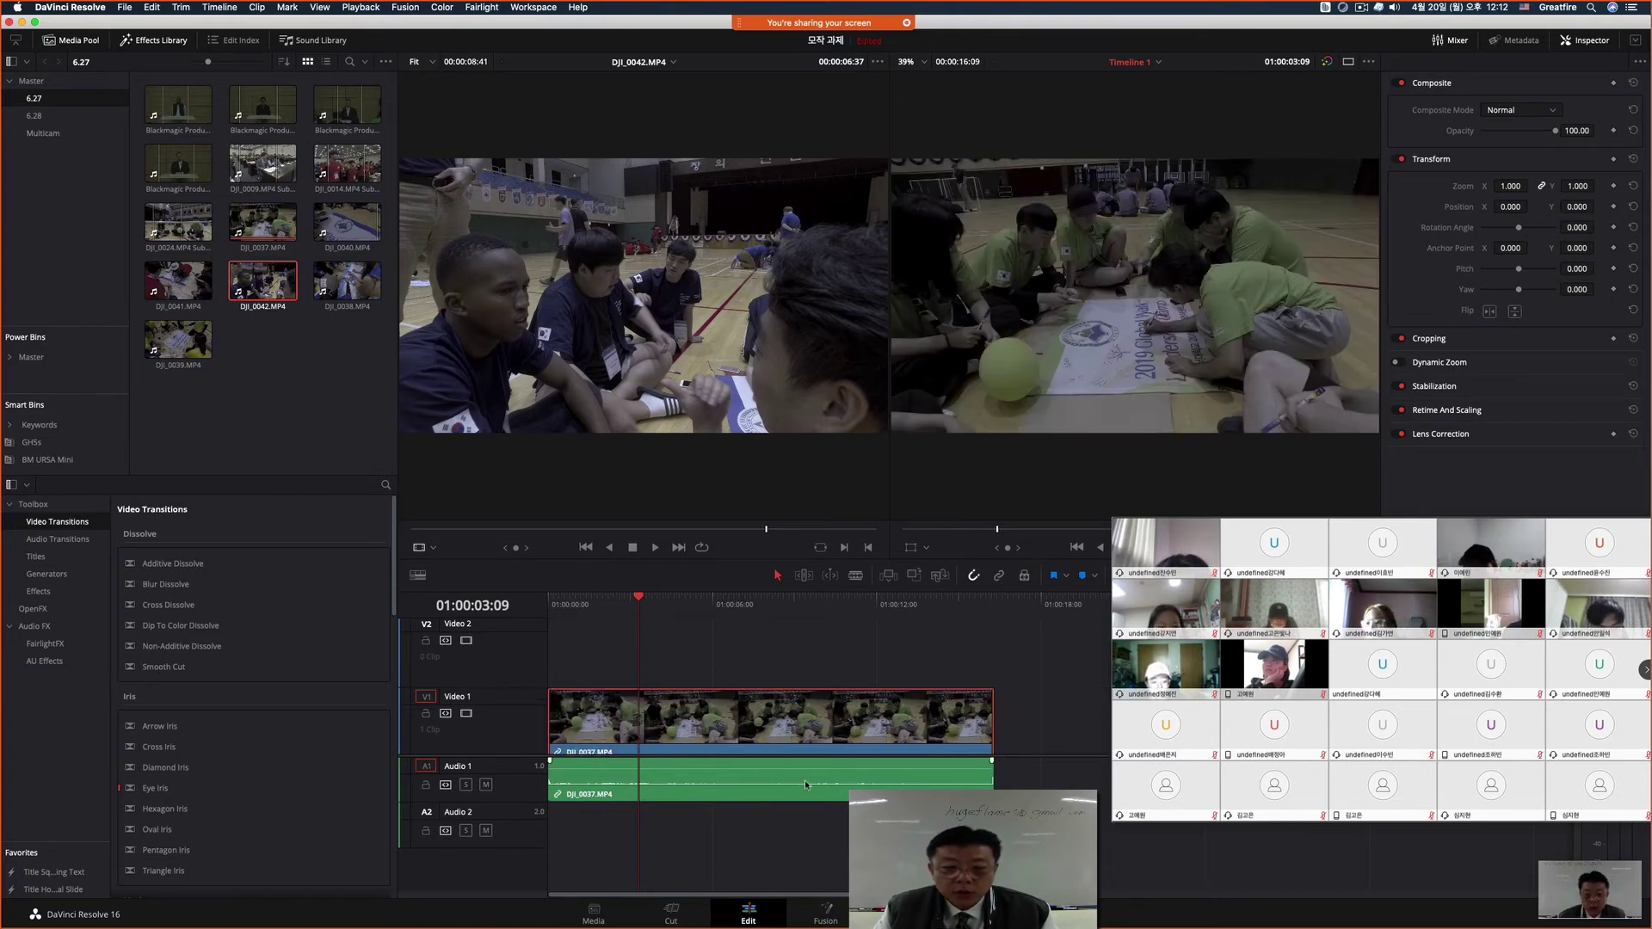
Step: Turn on linked selection and select the video of DJI_0037.MP4 together with its audio on the timeline
{"action": "left_click", "coordinate": [803, 781]}
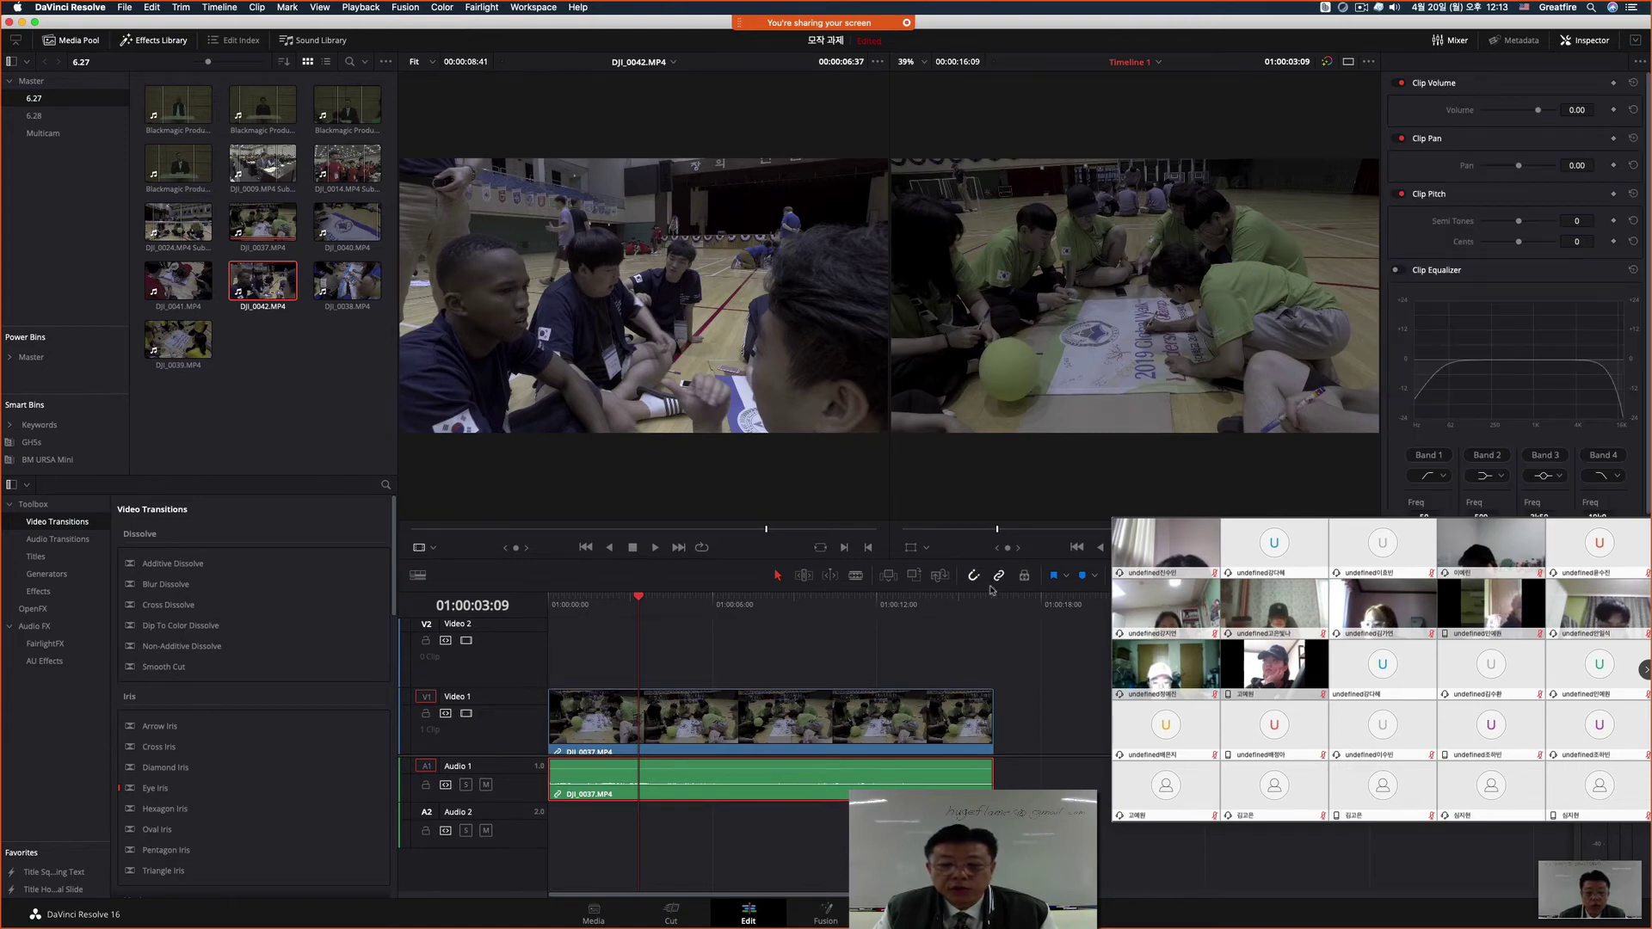
{"action": "left_click", "coordinate": [883, 730]}
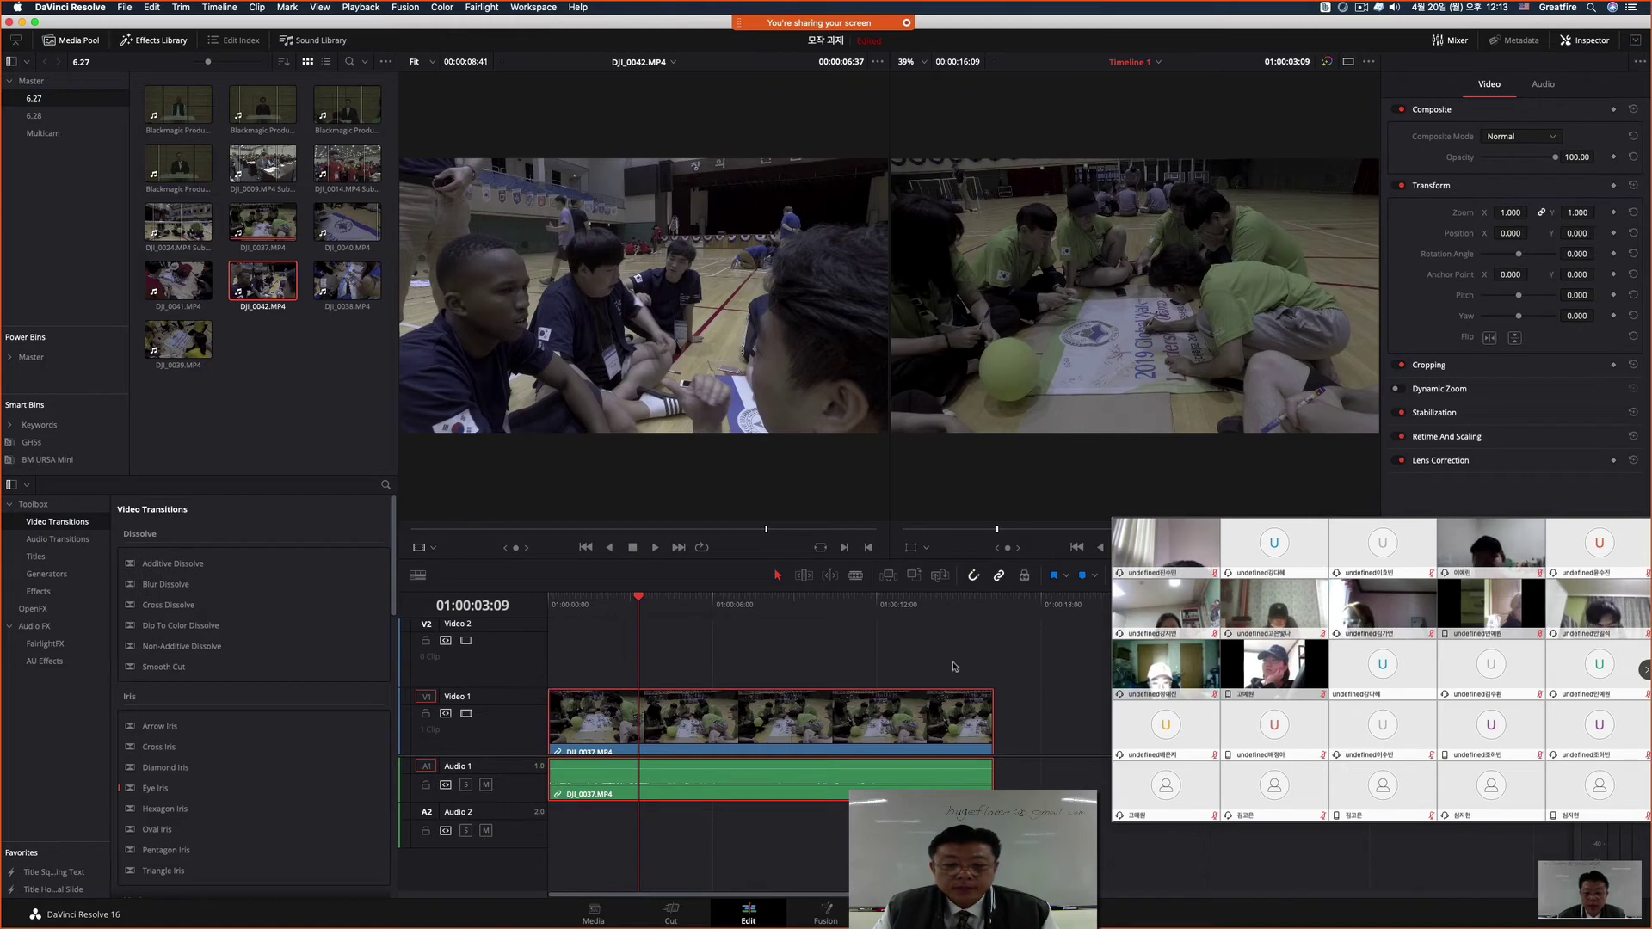
{"action": "mouse_move", "coordinate": [860, 722]}
{"action": "left_mouse_down"}
{"action": "mouse_move", "coordinate": [985, 722]}
{"action": "mouse_move", "coordinate": [862, 723]}
{"action": "left_mouse_up"}
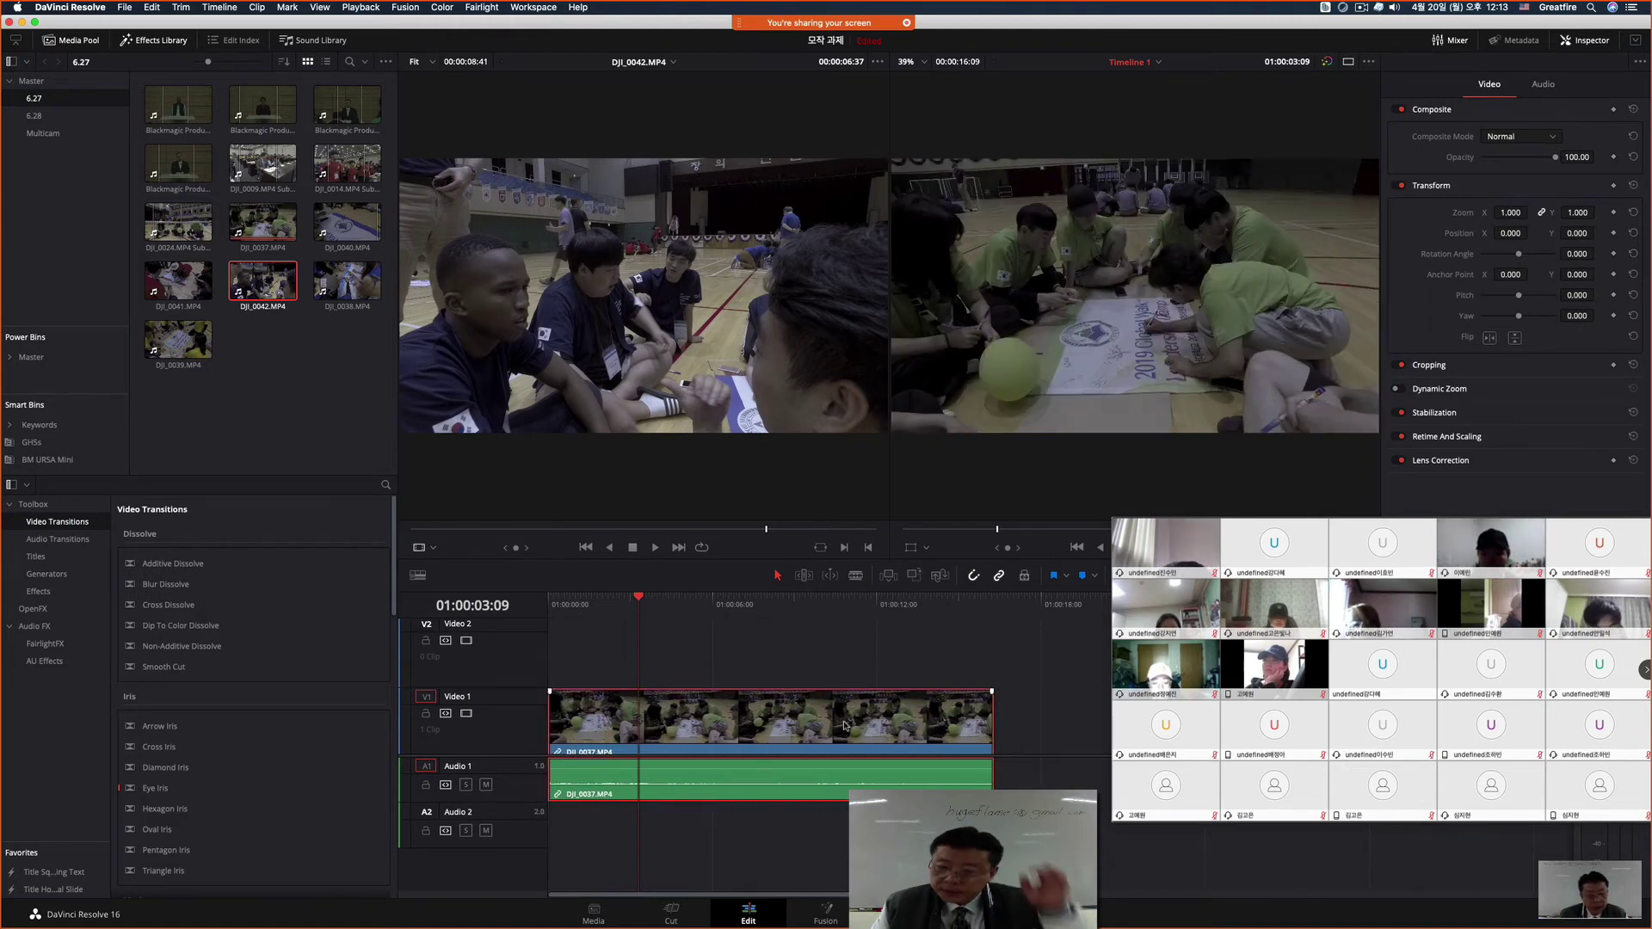
Step: Place the timeline playhead at 01:00:10:09 and append the DJI_0042.MP4 source clip to the end of the timeline
{"action": "left_click", "coordinate": [830, 611]}
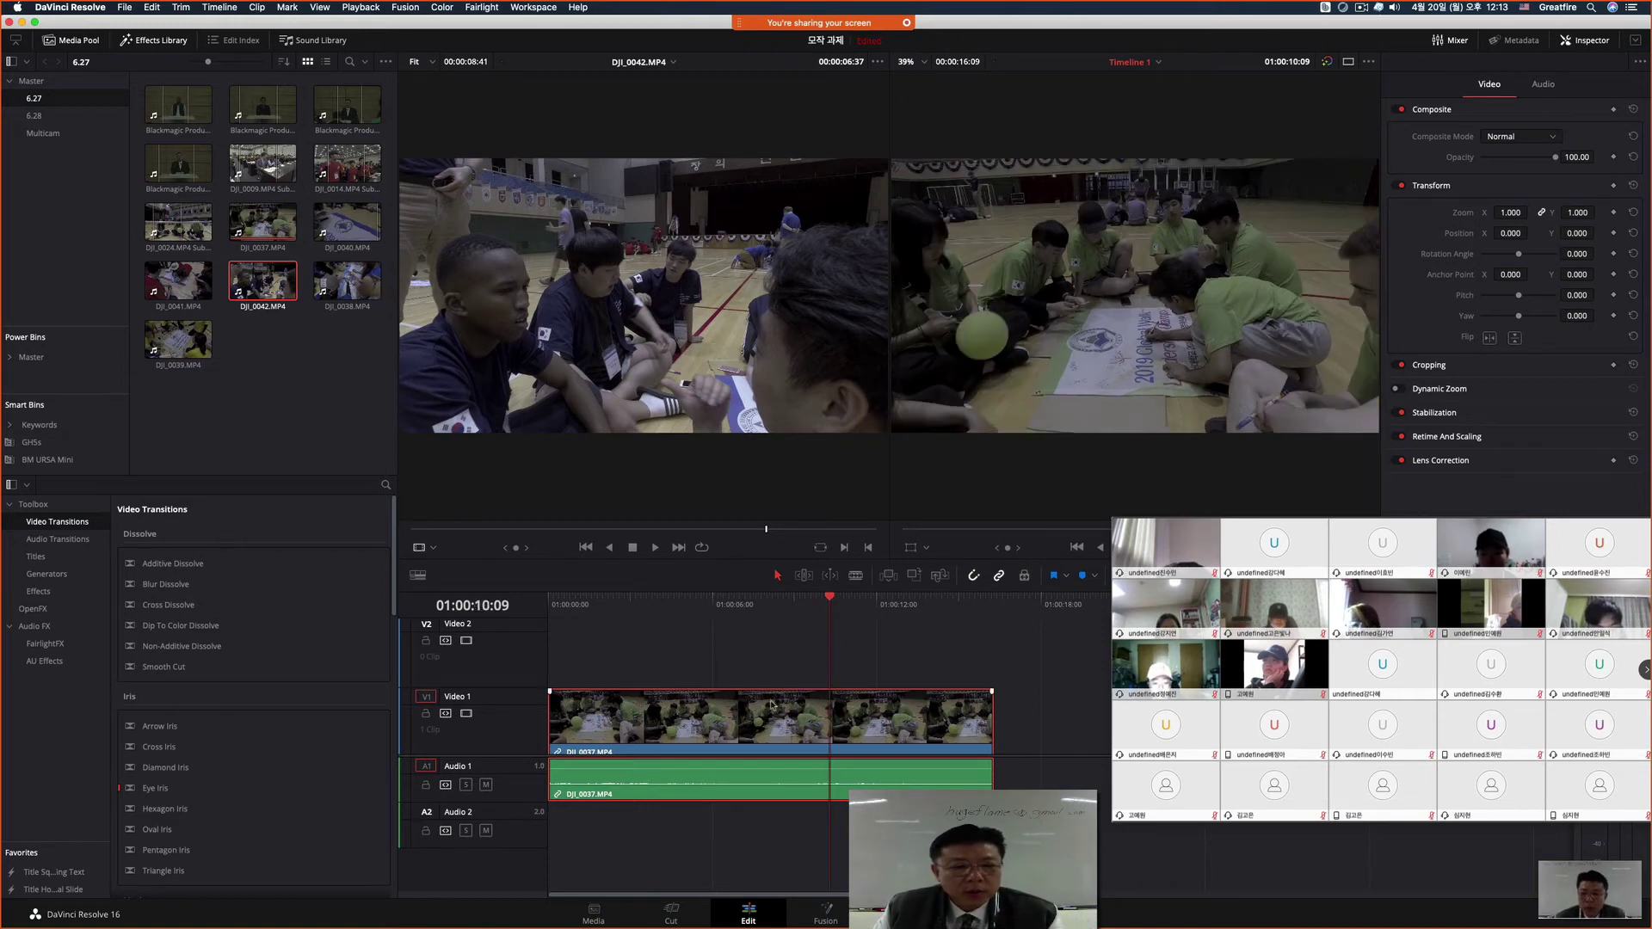
{"action": "left_click", "coordinate": [659, 351]}
{"action": "left_click_drag", "start_coordinate": [619, 345], "coordinate": [994, 741]}
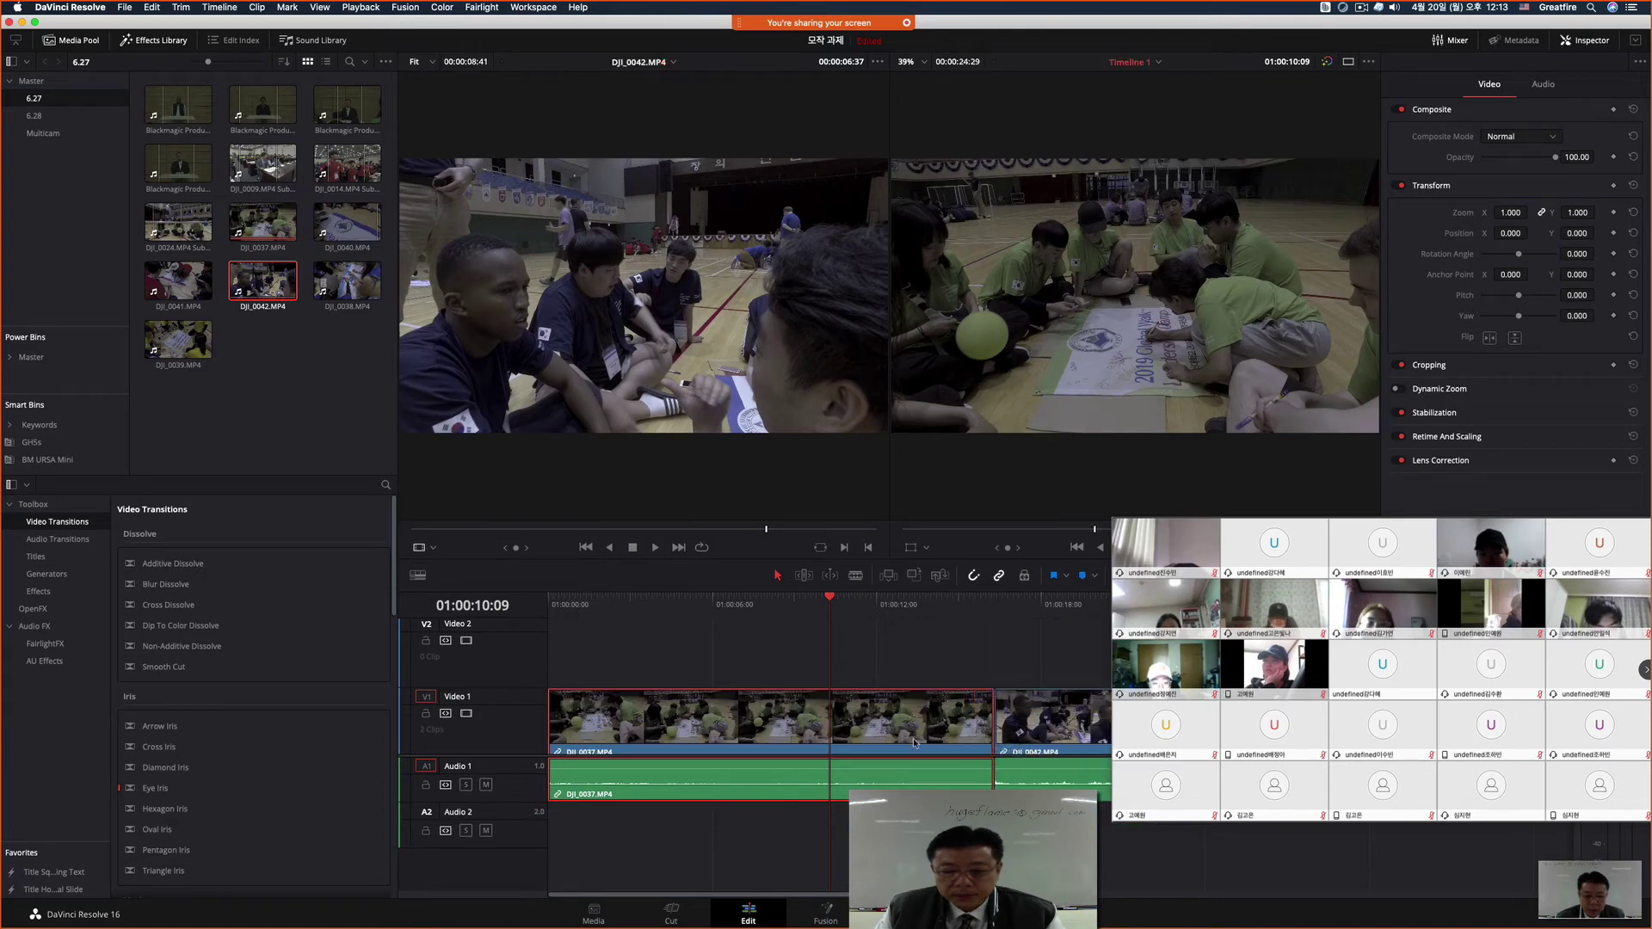
Step: Select the appended DJI_0042.MP4 clip and add the default video and audio transitions at both of its ends
{"action": "scroll", "coordinate": [914, 744], "scroll_direction": "right", "scroll_amount": 5}
{"action": "left_click", "coordinate": [771, 732]}
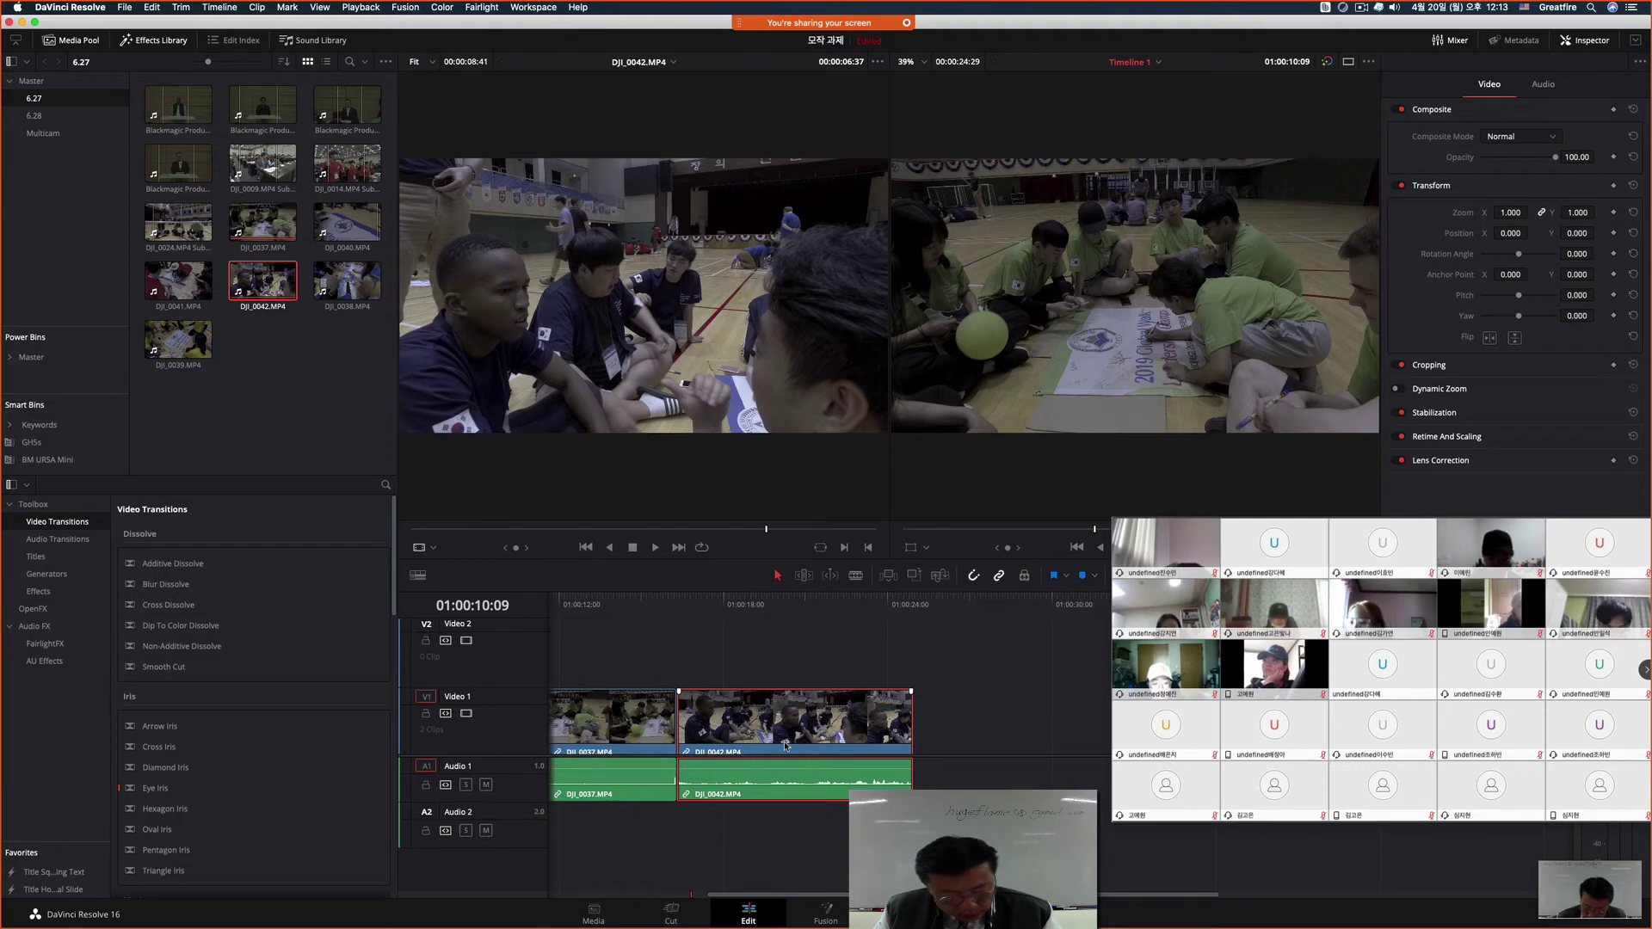
{"action": "key", "text": "super+t"}
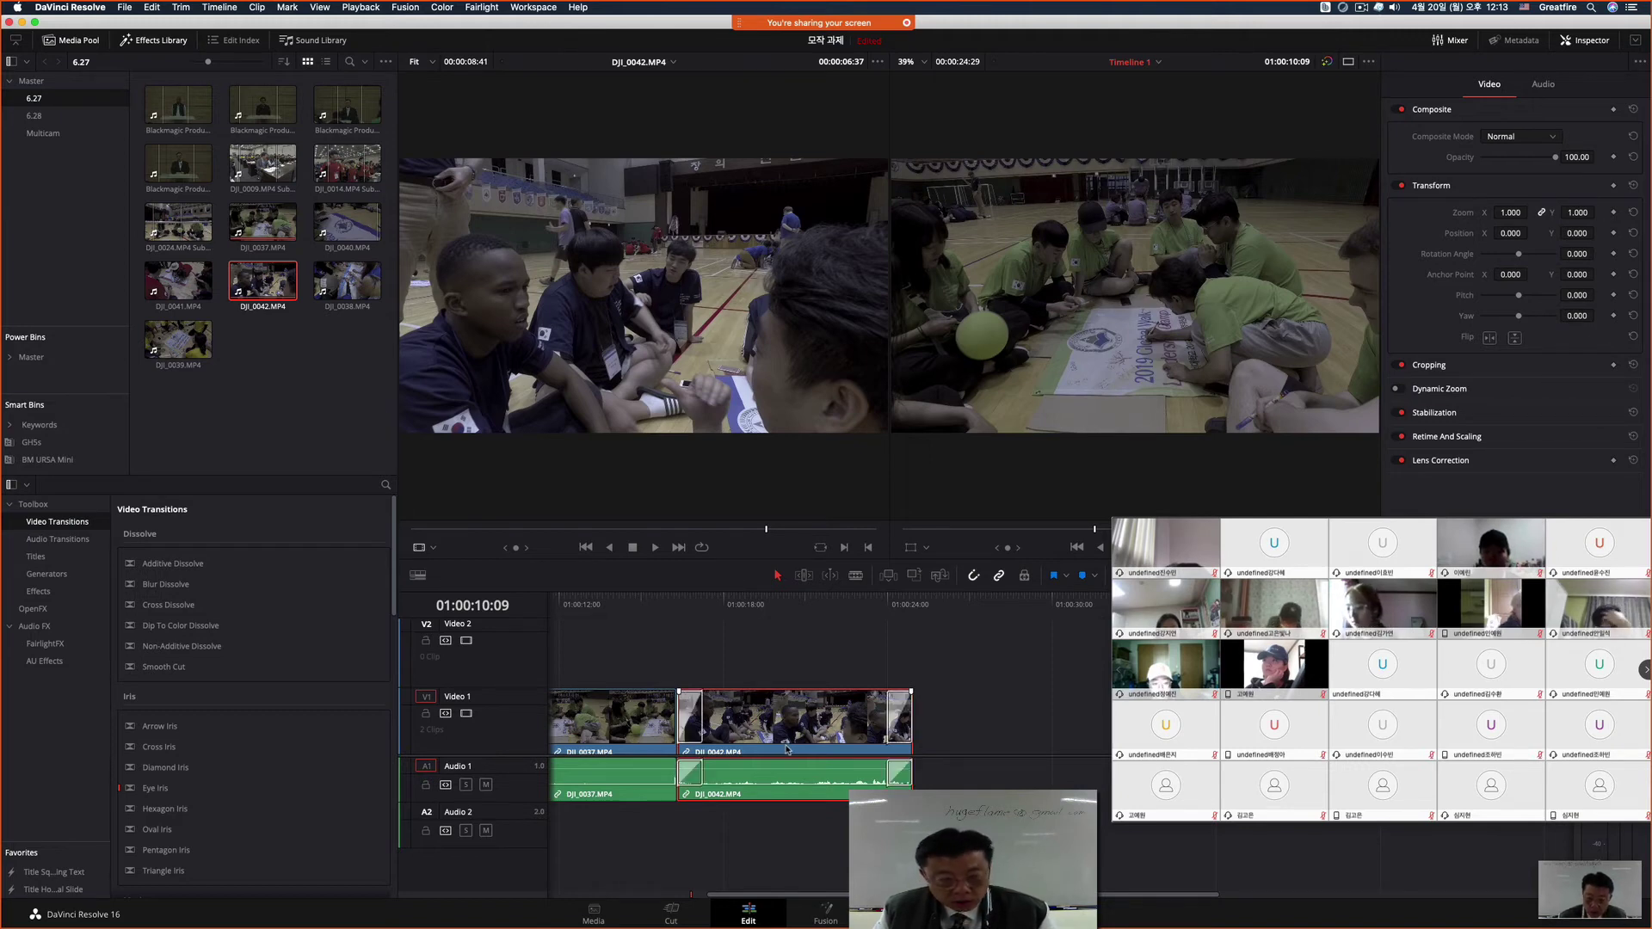
{"action": "key", "text": "super+e"}
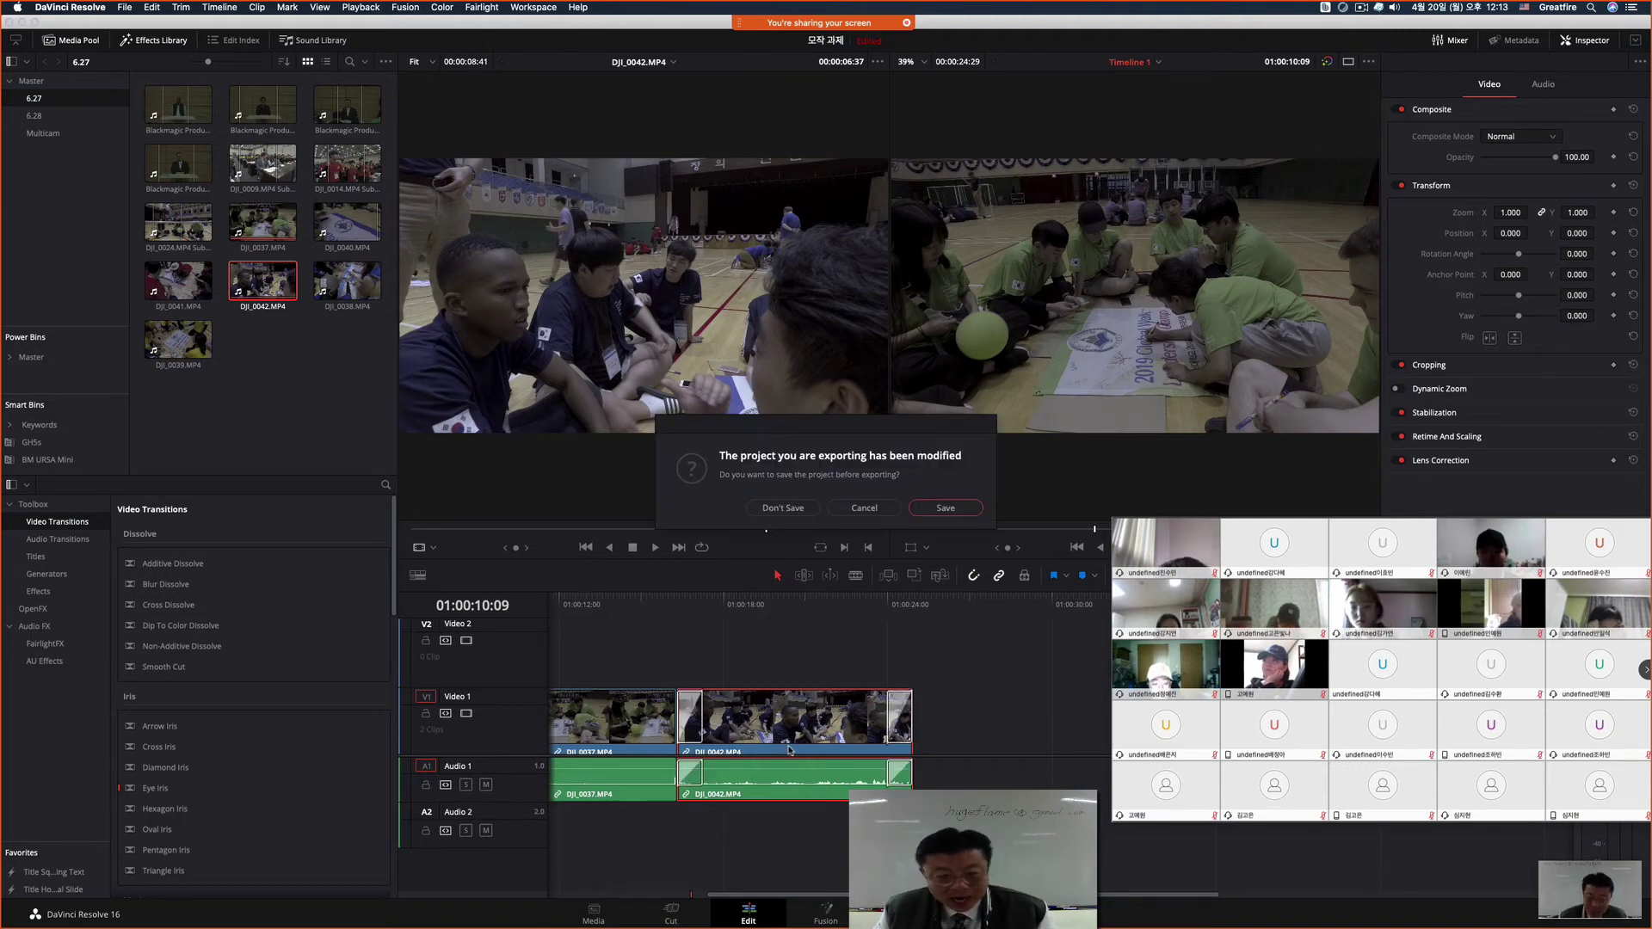
{"action": "left_click", "coordinate": [783, 507]}
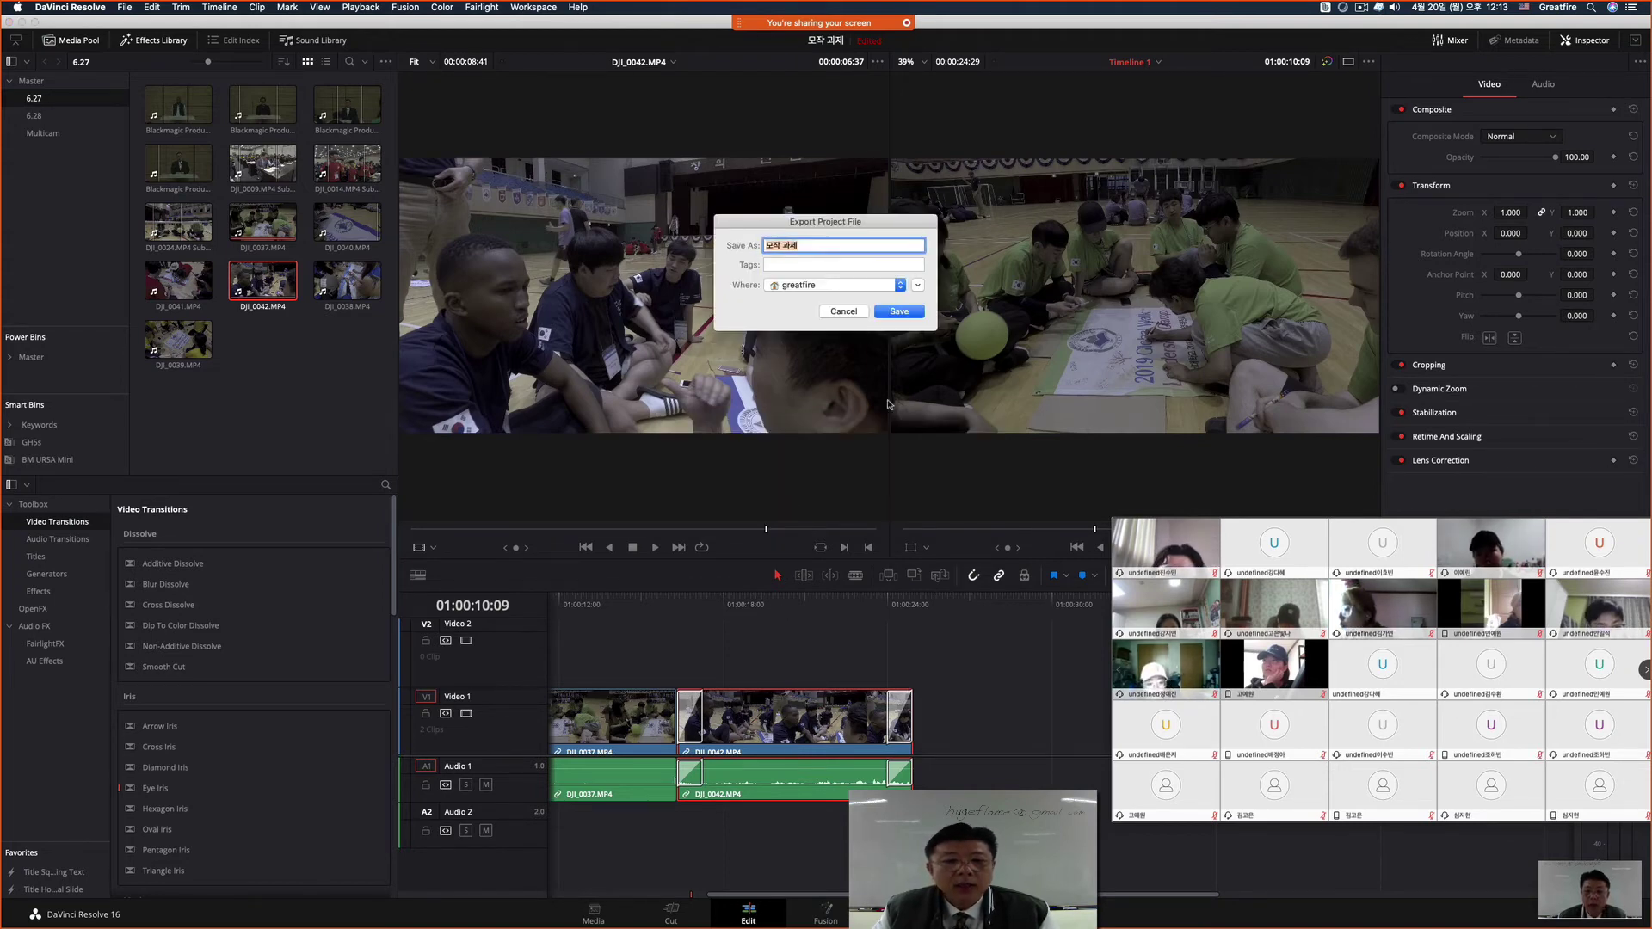
{"action": "left_click", "coordinate": [843, 312]}
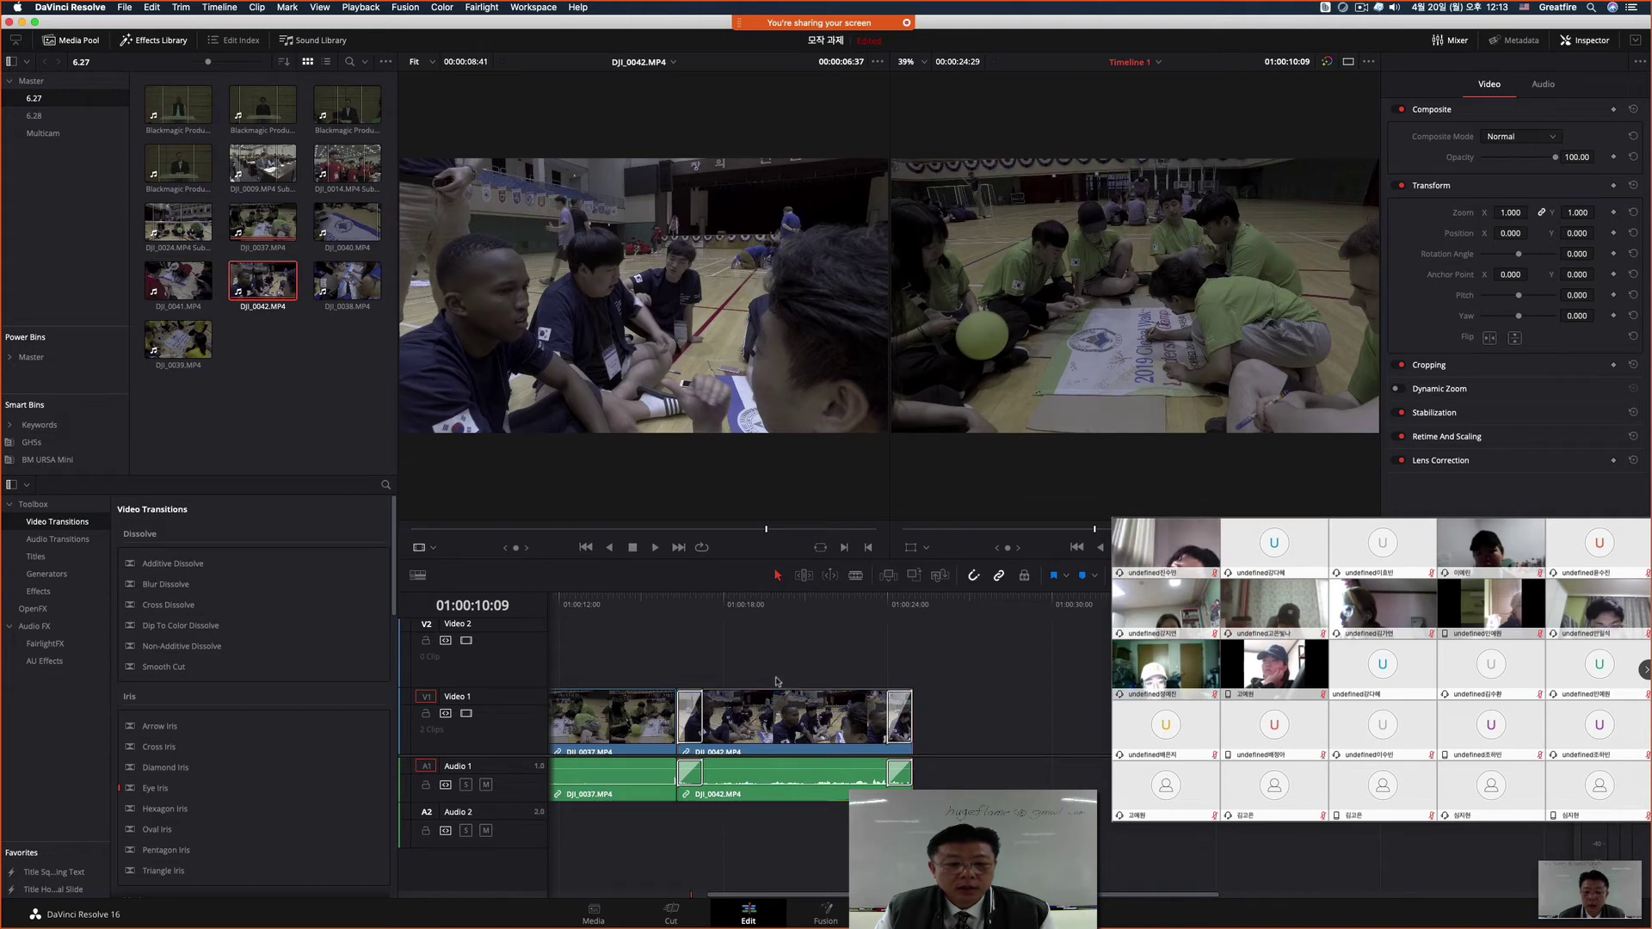
Step: Show the retime controls on the DJI_0042.MP4 timeline clip and slow it to 46% by stretching its end
{"action": "left_click", "coordinate": [801, 728]}
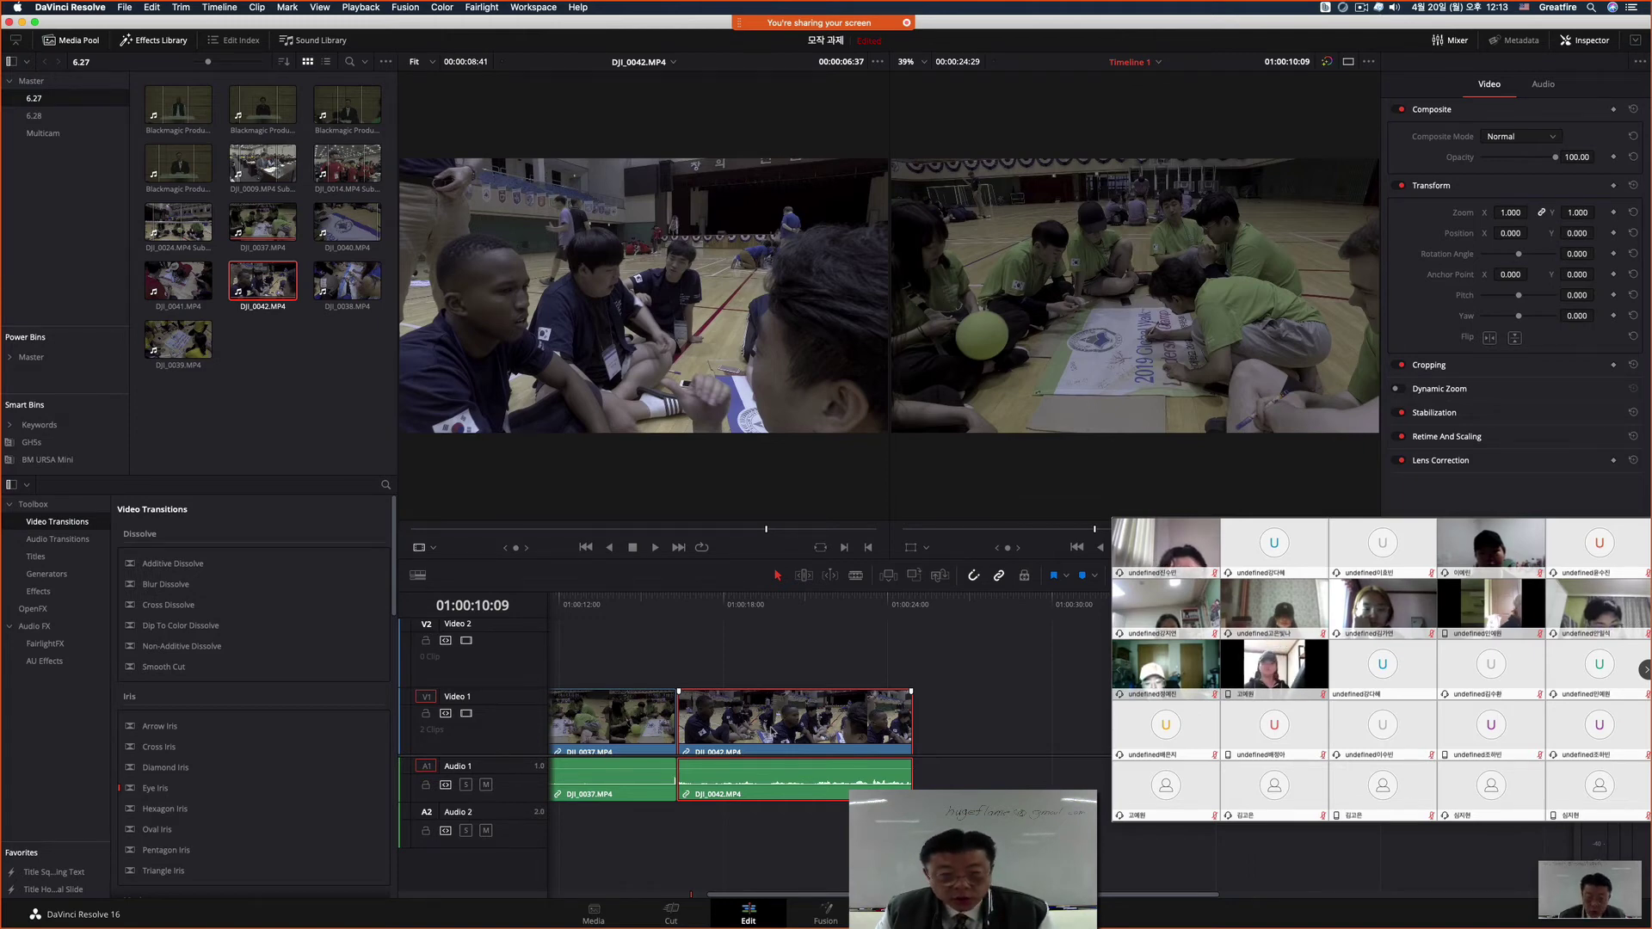
{"action": "key", "text": "super+r"}
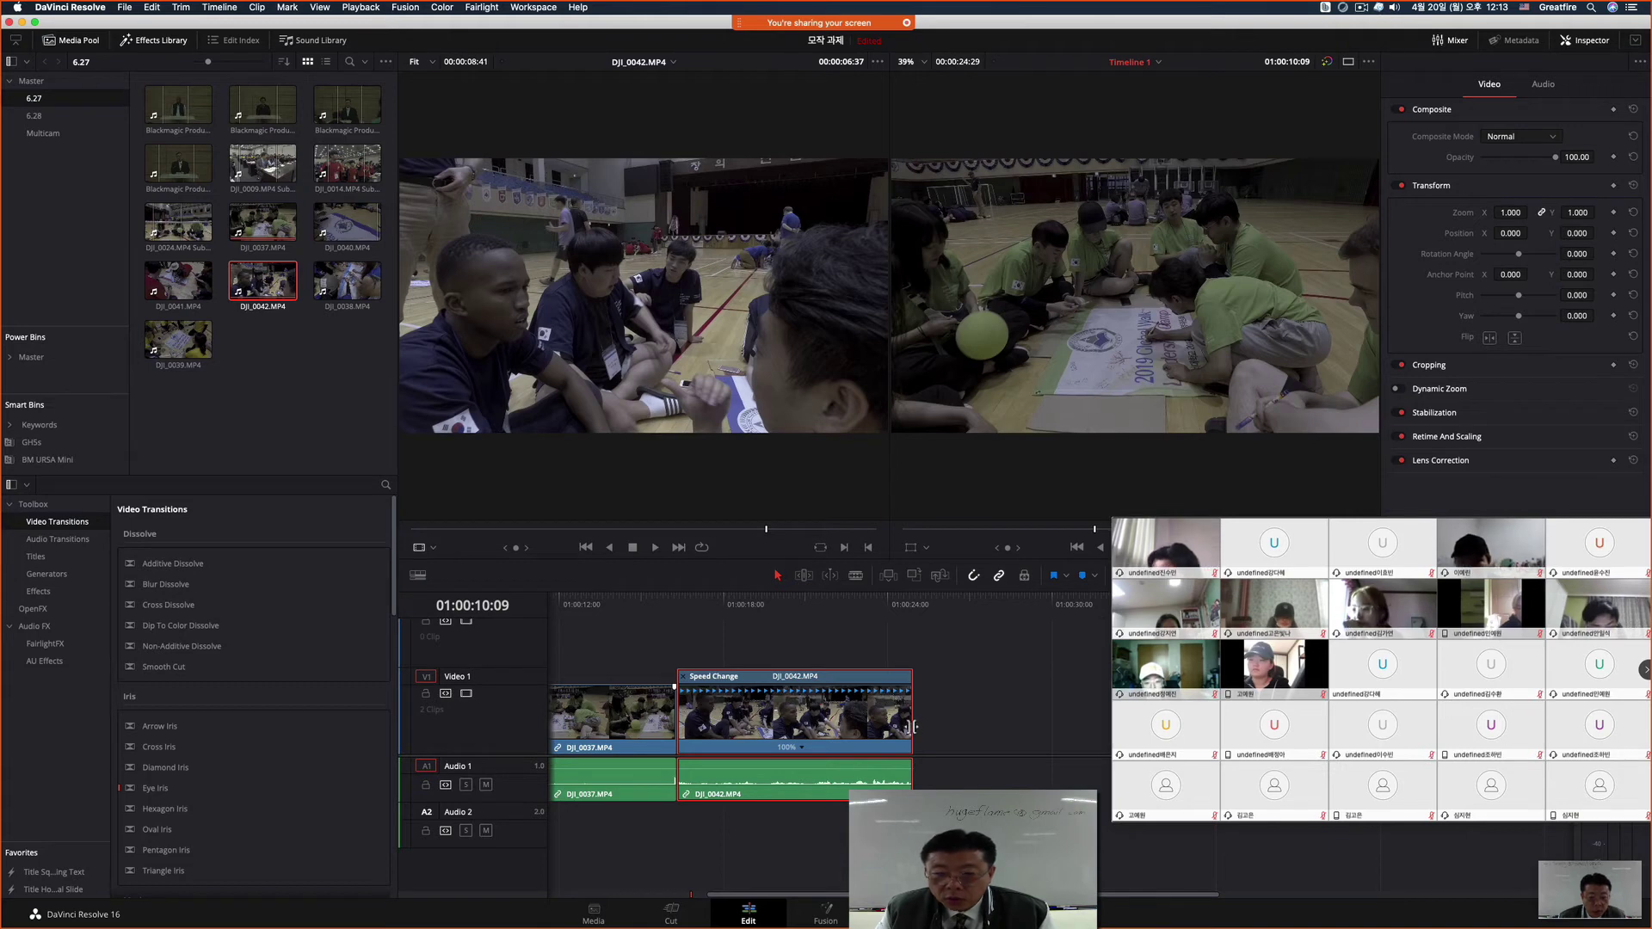
{"action": "mouse_move", "coordinate": [912, 725]}
{"action": "left_mouse_down"}
{"action": "mouse_move", "coordinate": [954, 725]}
{"action": "mouse_move", "coordinate": [778, 722]}
{"action": "mouse_move", "coordinate": [910, 727]}
{"action": "mouse_move", "coordinate": [886, 727]}
{"action": "left_mouse_up"}
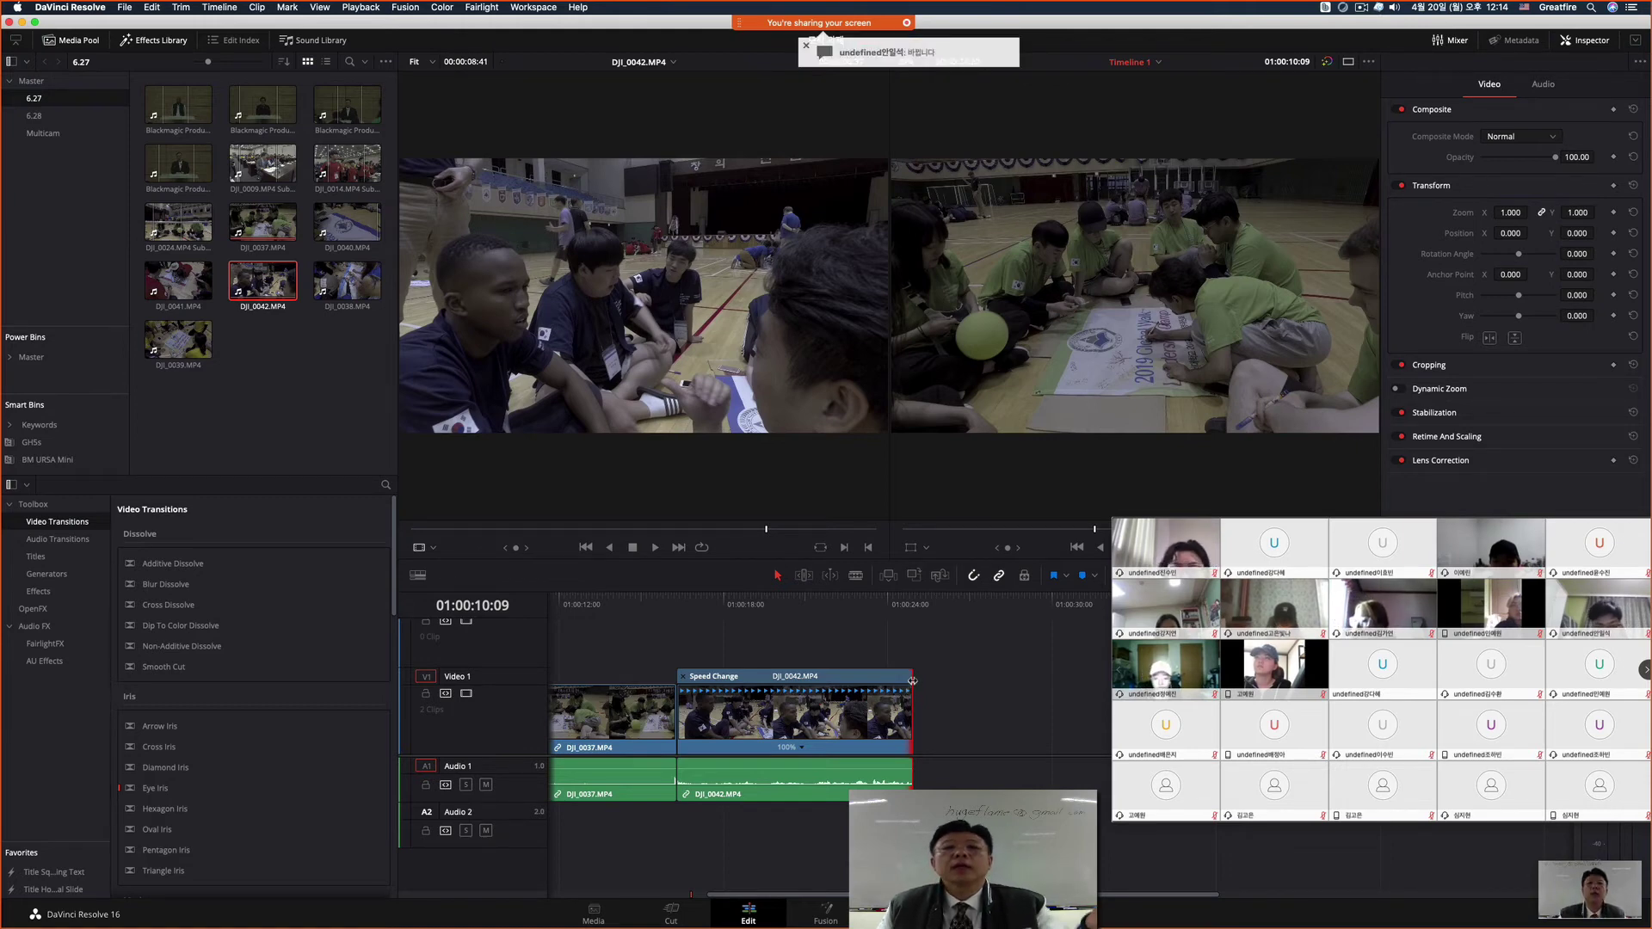
{"action": "left_click_drag", "start_coordinate": [912, 680], "coordinate": [1101, 691]}
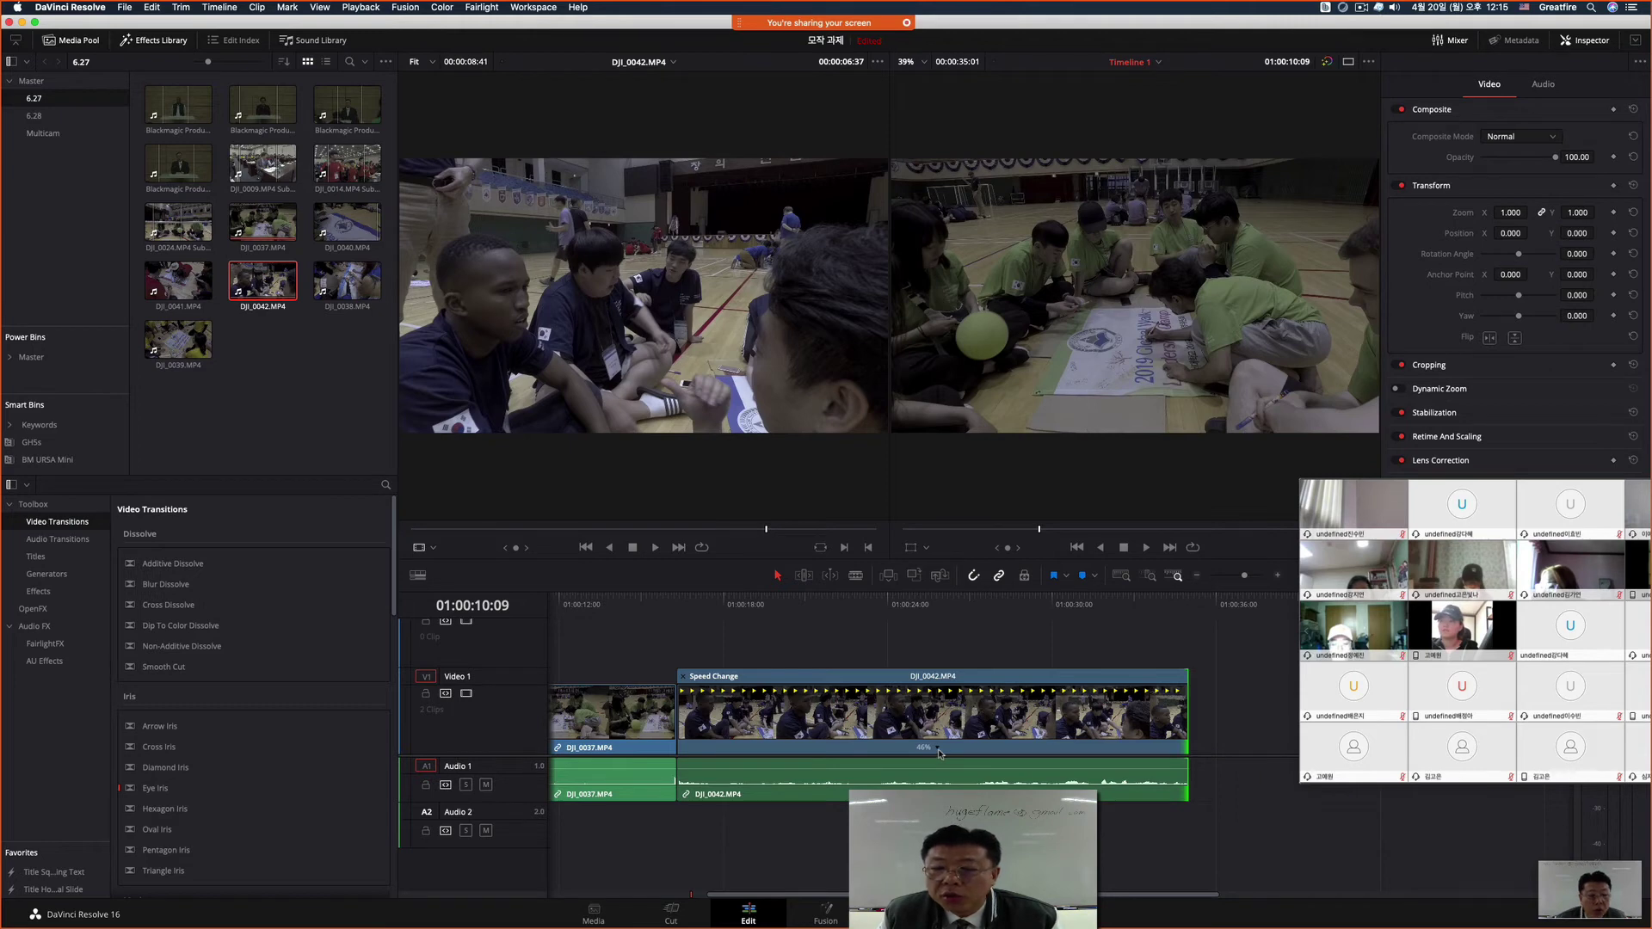
Step: Play the slowed DJI_0042.MP4 clip from its start at 01:00:16:09 and stop around 01:00:29:05
{"action": "left_click", "coordinate": [690, 608]}
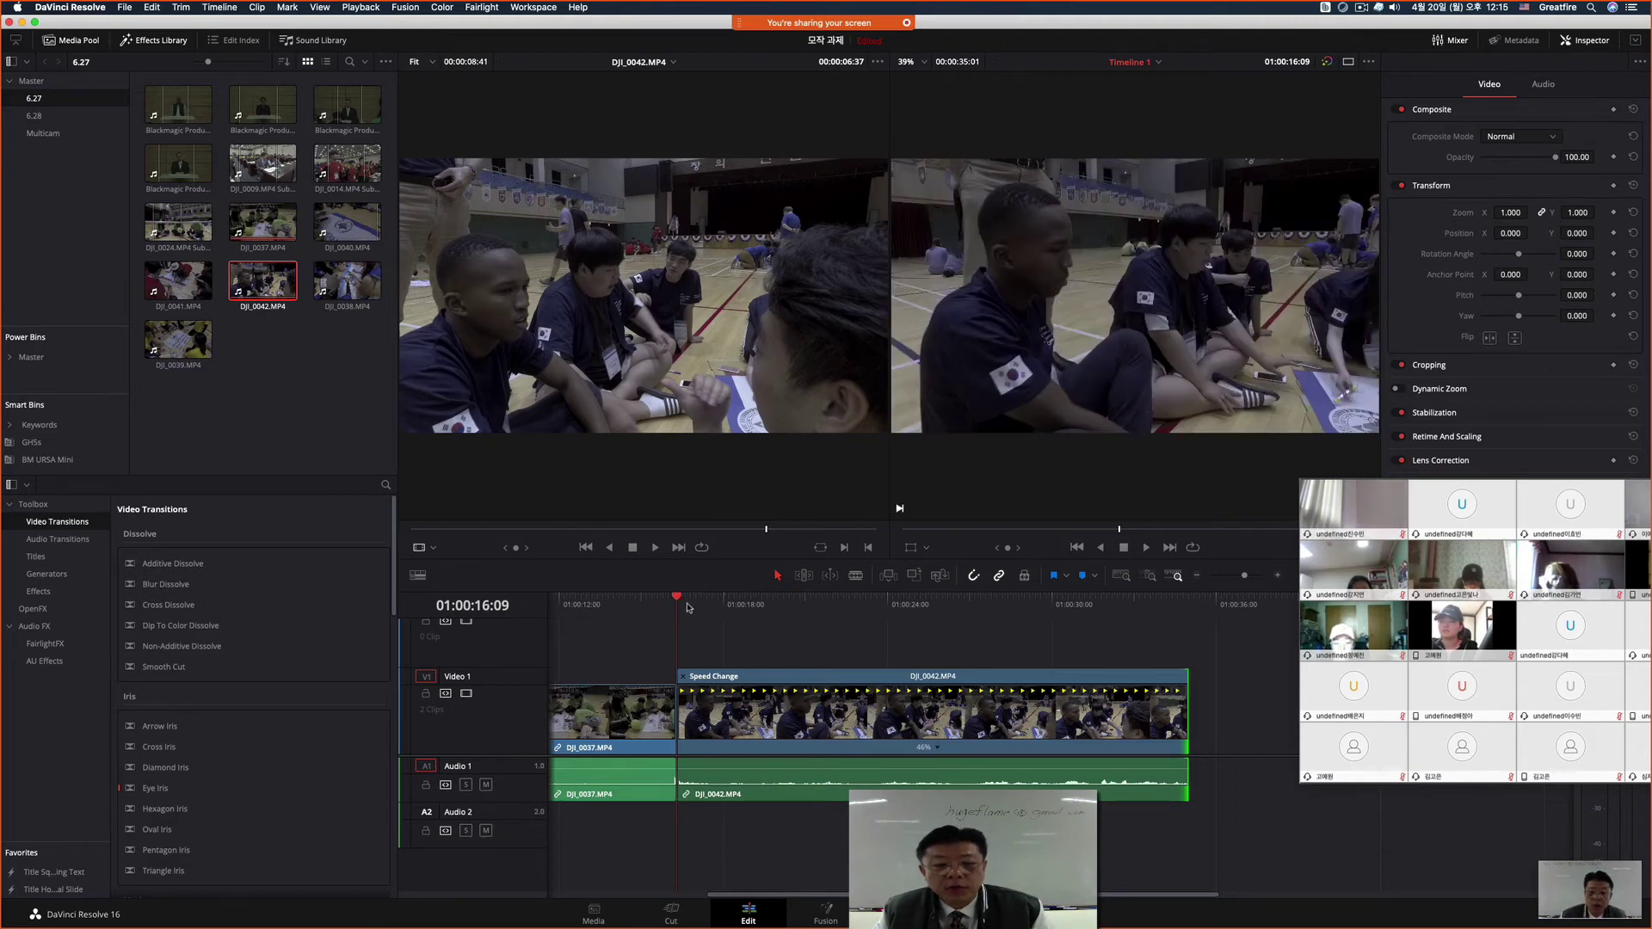
{"action": "key", "text": "space"}
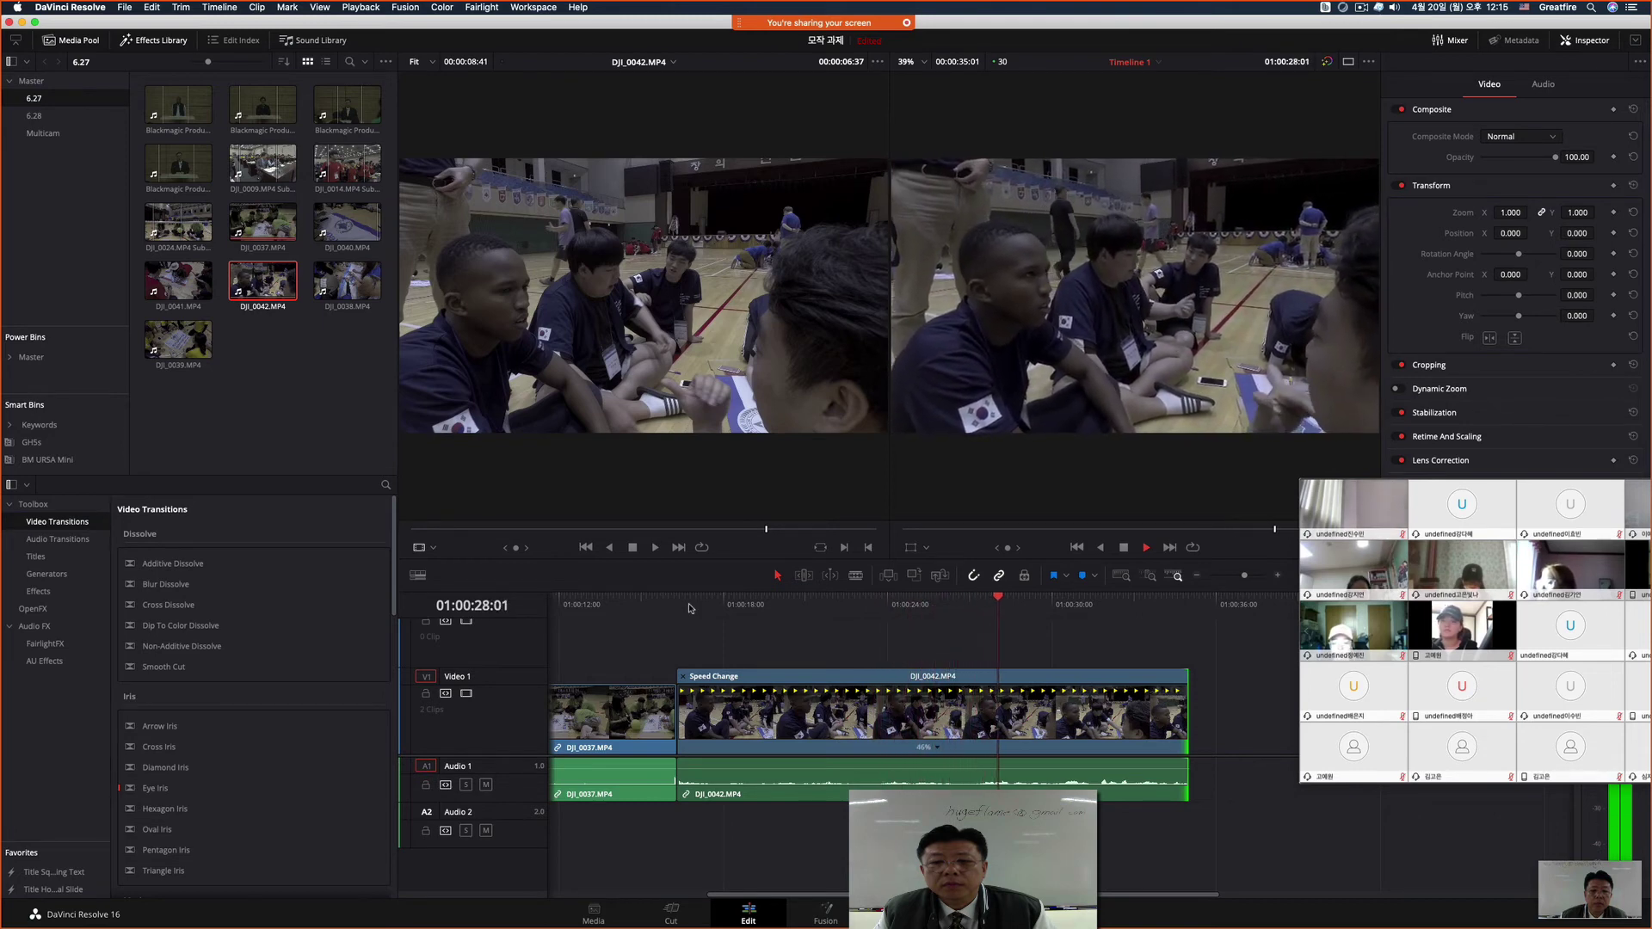
{"action": "key", "text": "space"}
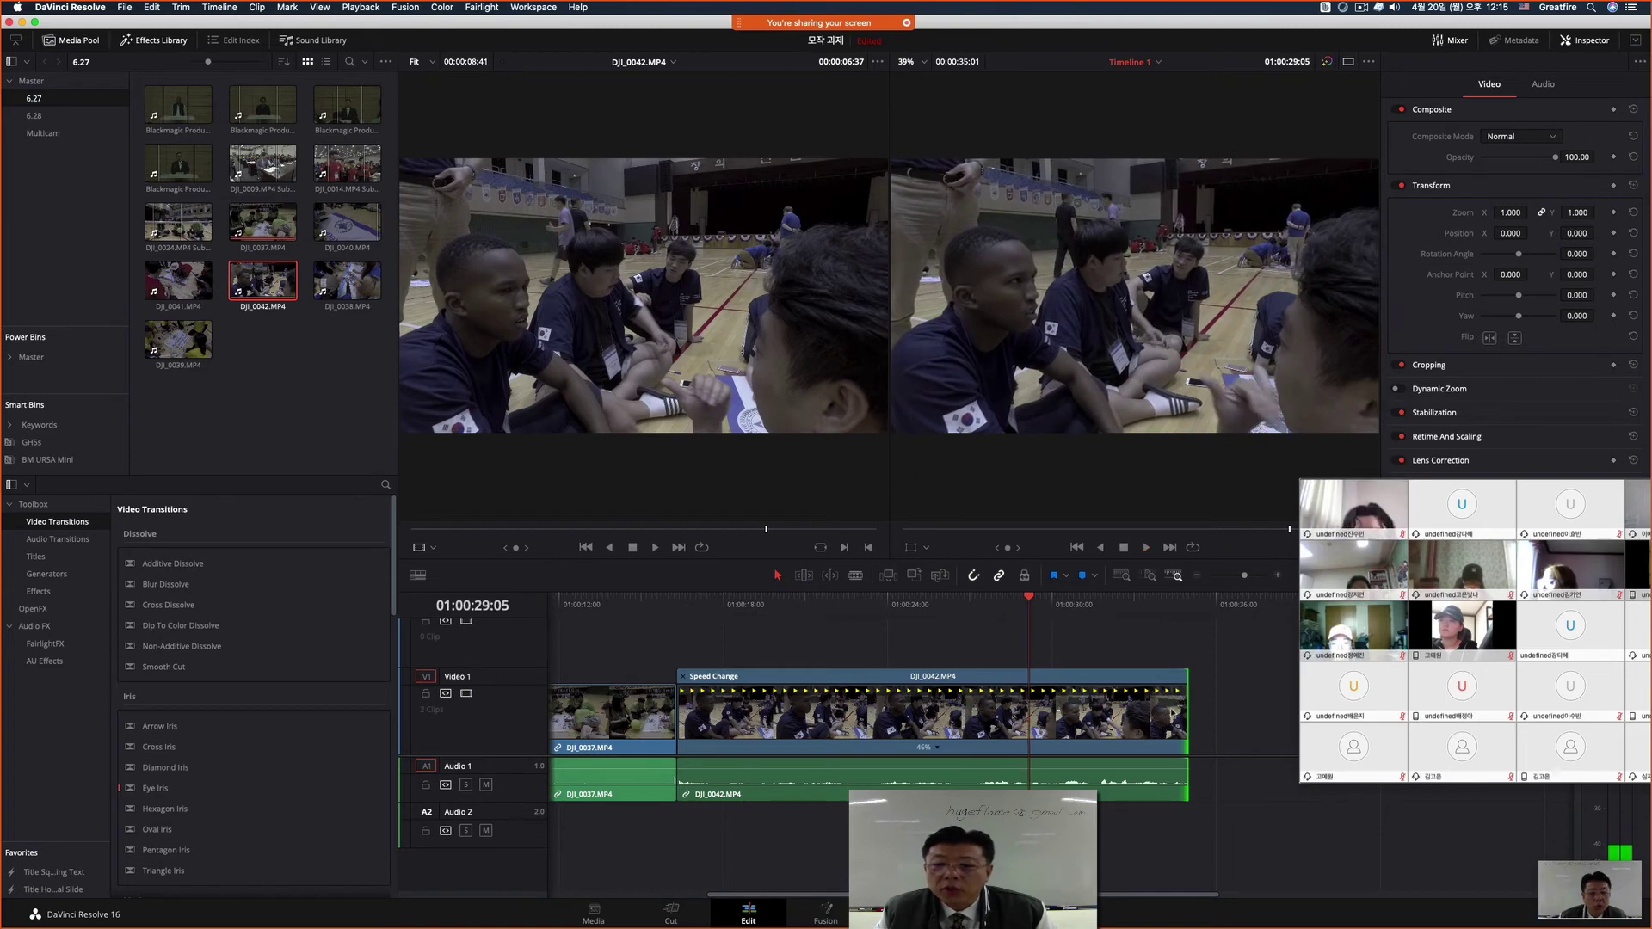
Step: Slow the DJI_0042.MP4 clip to 27% with its retime handle and play it from about 01:00:16:28
{"action": "left_click_drag", "start_coordinate": [1310, 521], "coordinate": [1210, 341]}
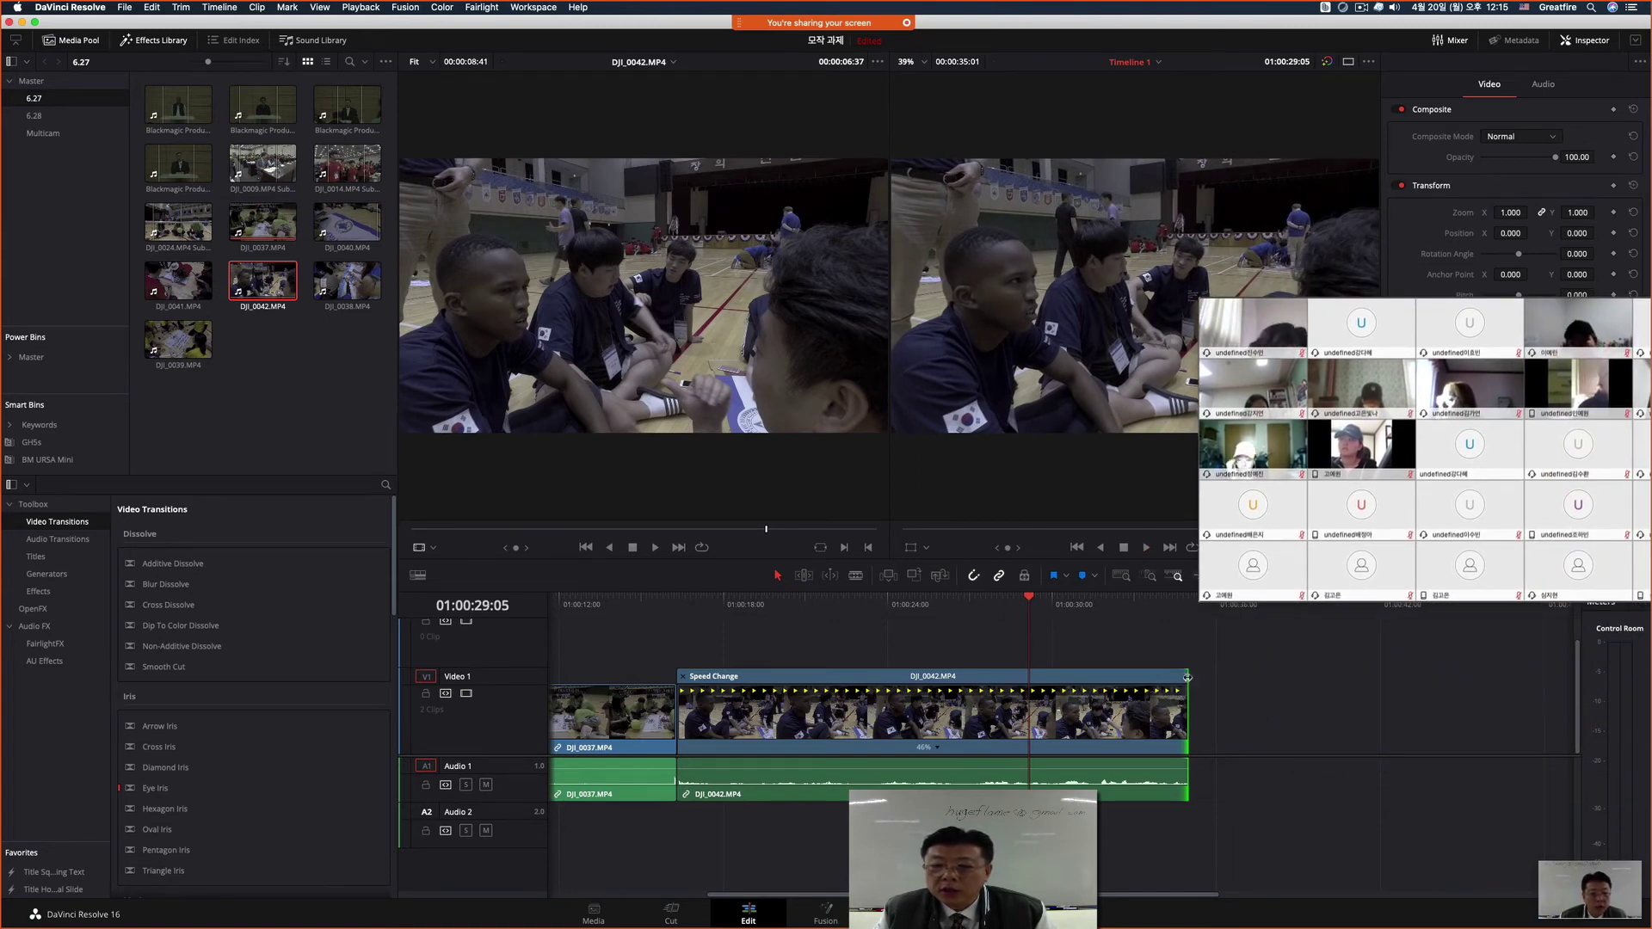
{"action": "left_click_drag", "start_coordinate": [1186, 678], "coordinate": [1561, 727]}
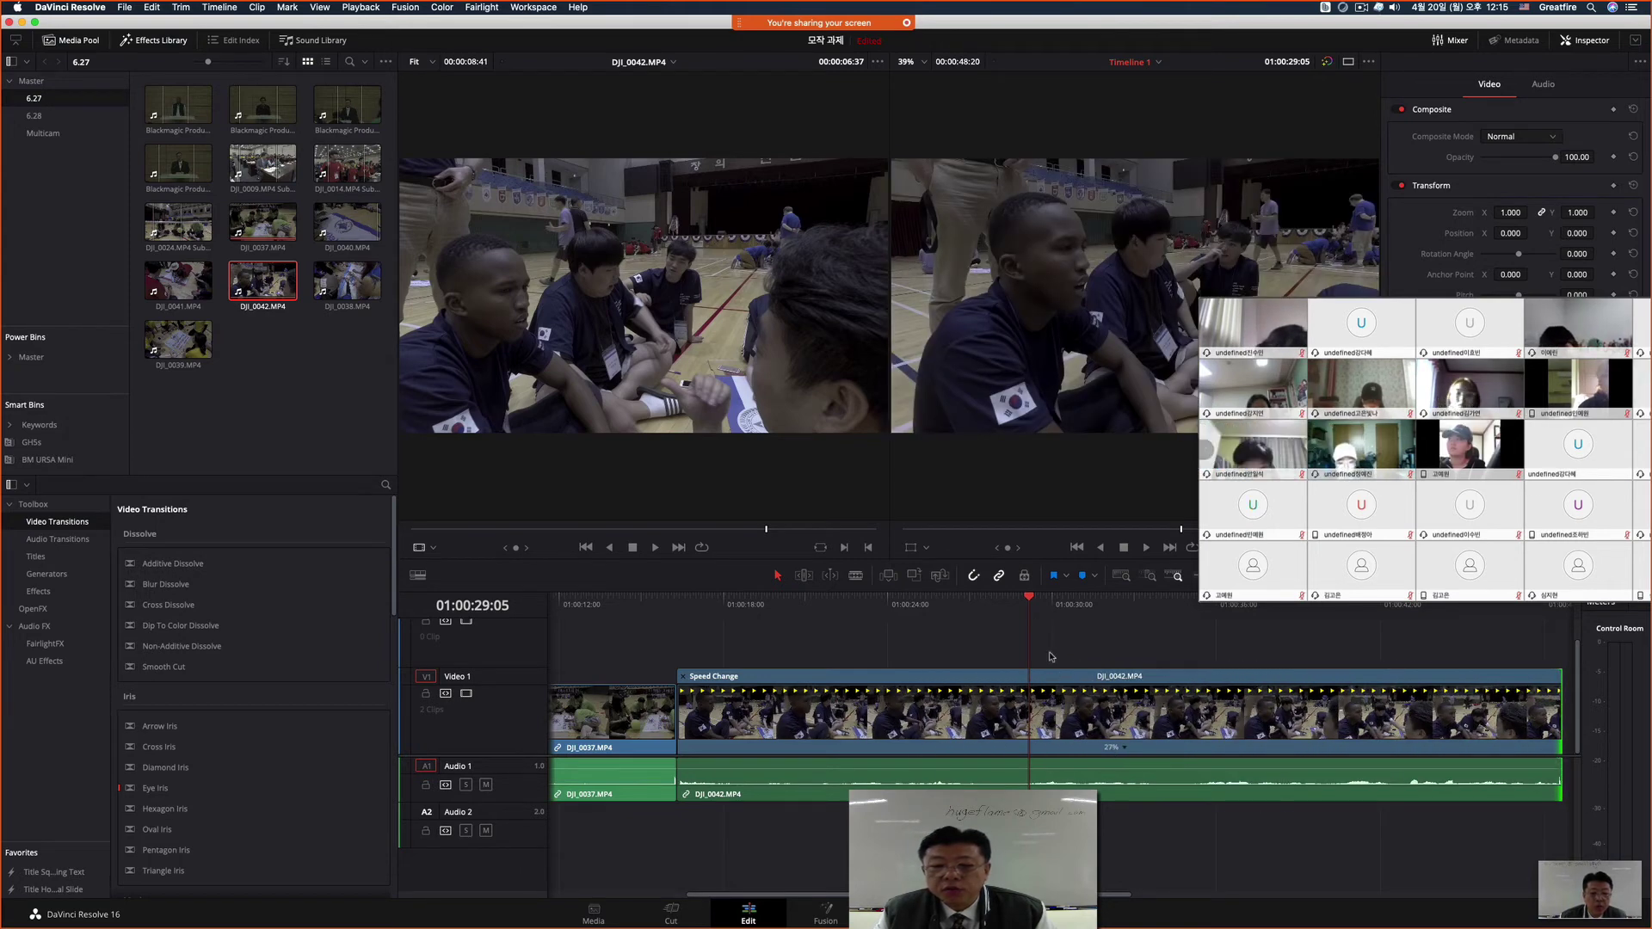
{"action": "left_click_drag", "start_coordinate": [1029, 601], "coordinate": [697, 621]}
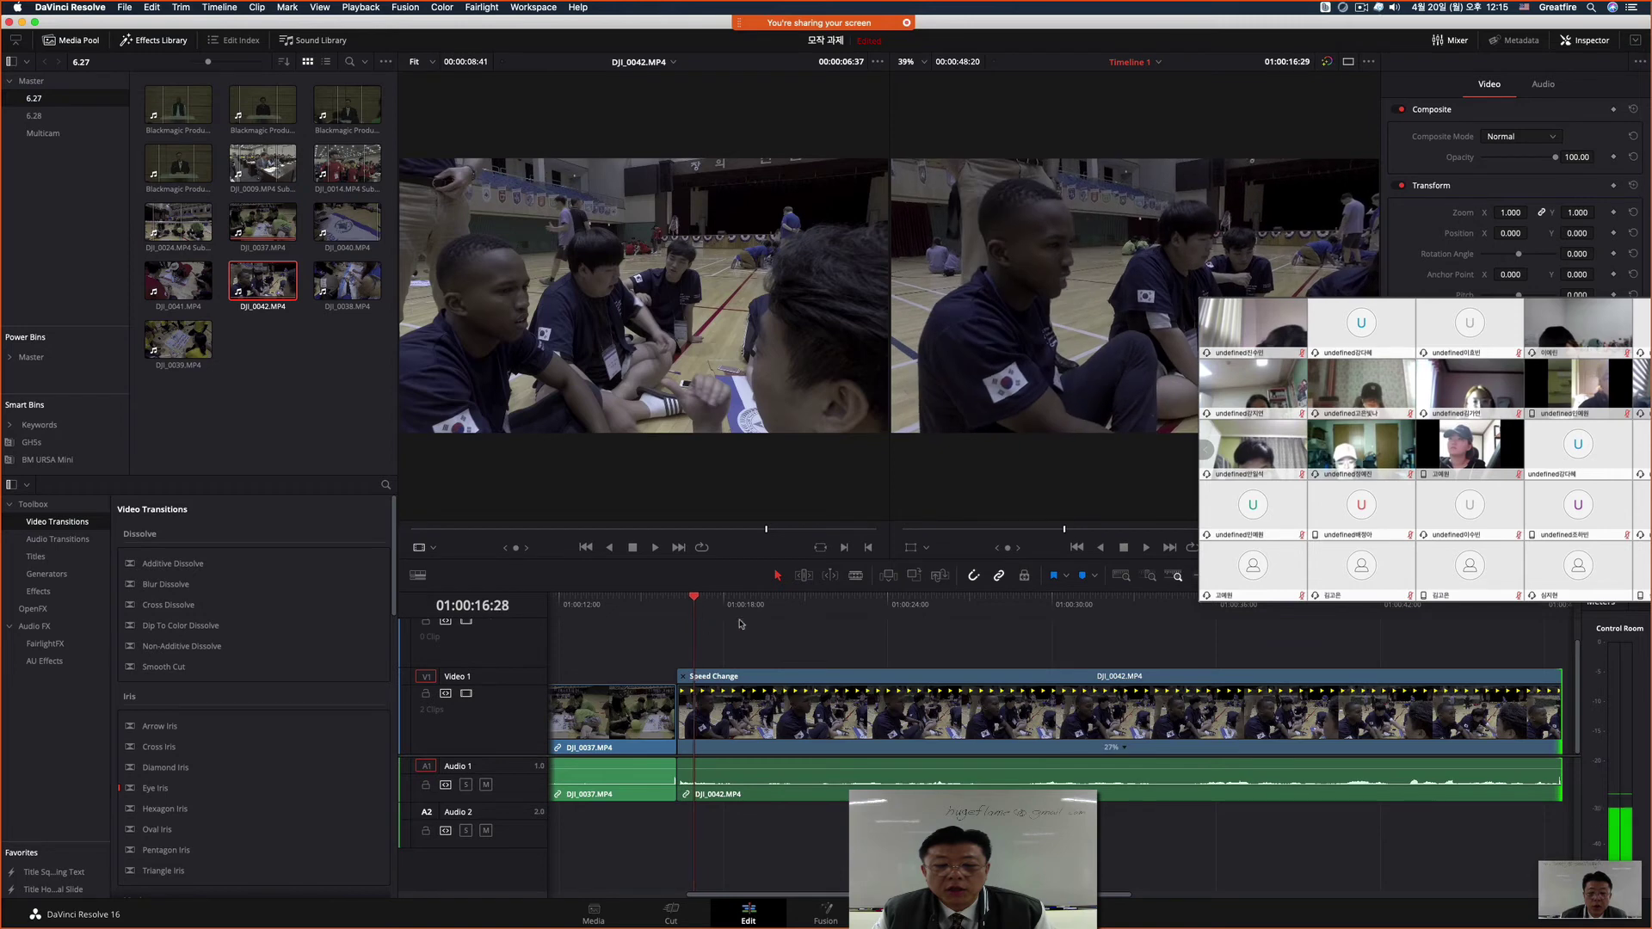
{"action": "key", "text": "space"}
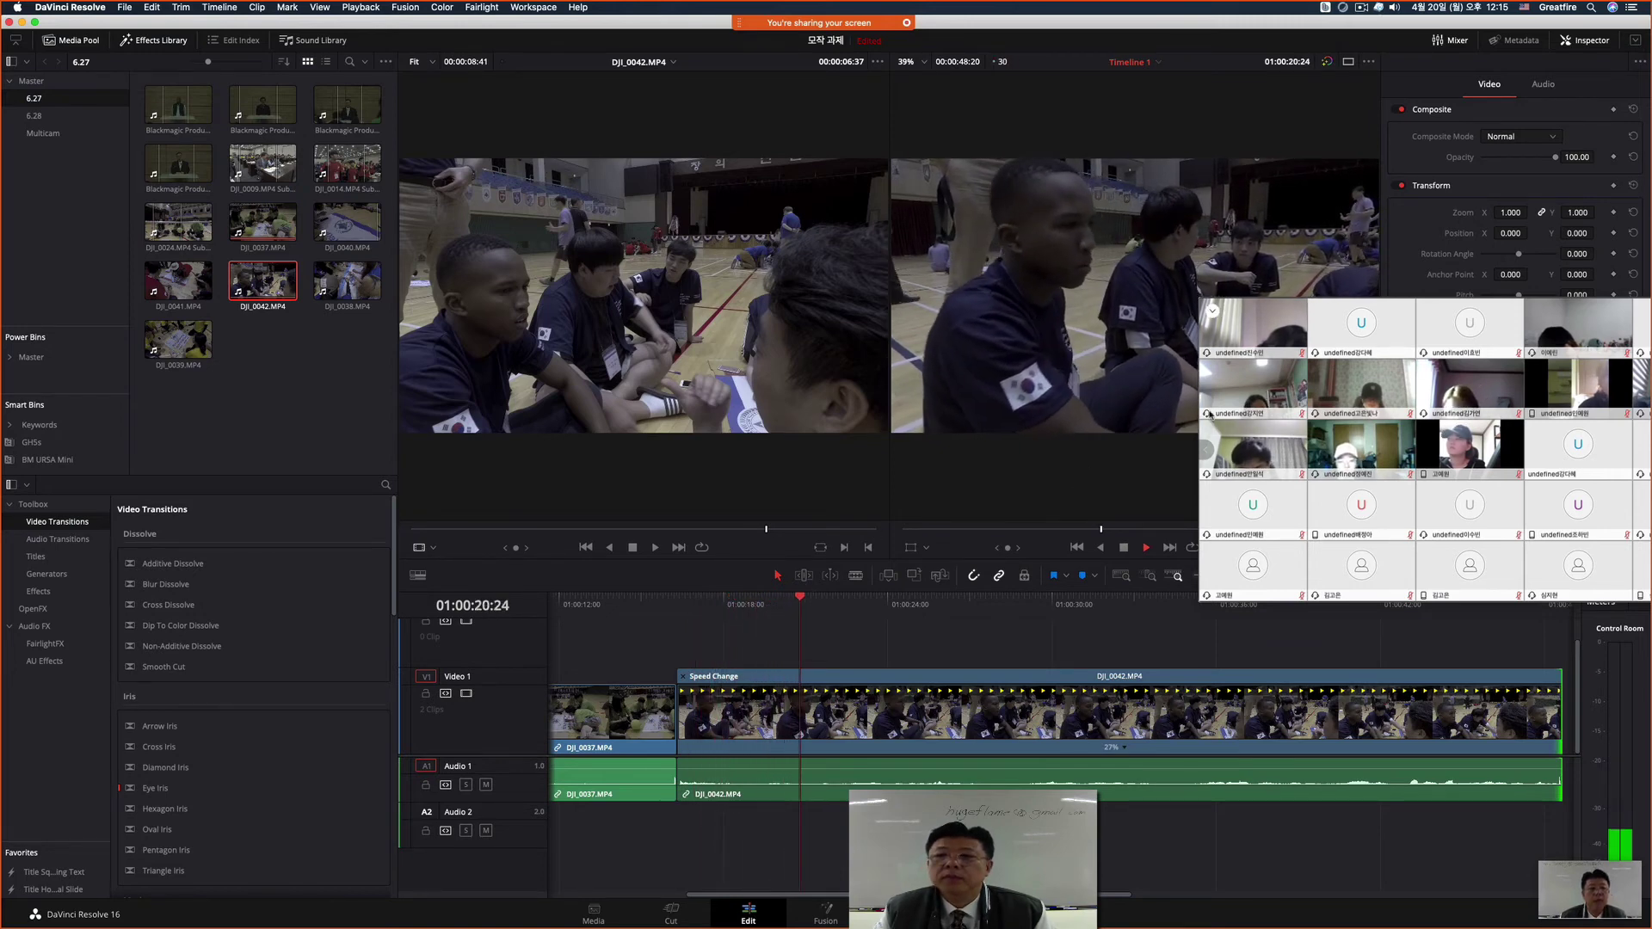
{"action": "left_click_drag", "start_coordinate": [1270, 340], "coordinate": [1553, 389]}
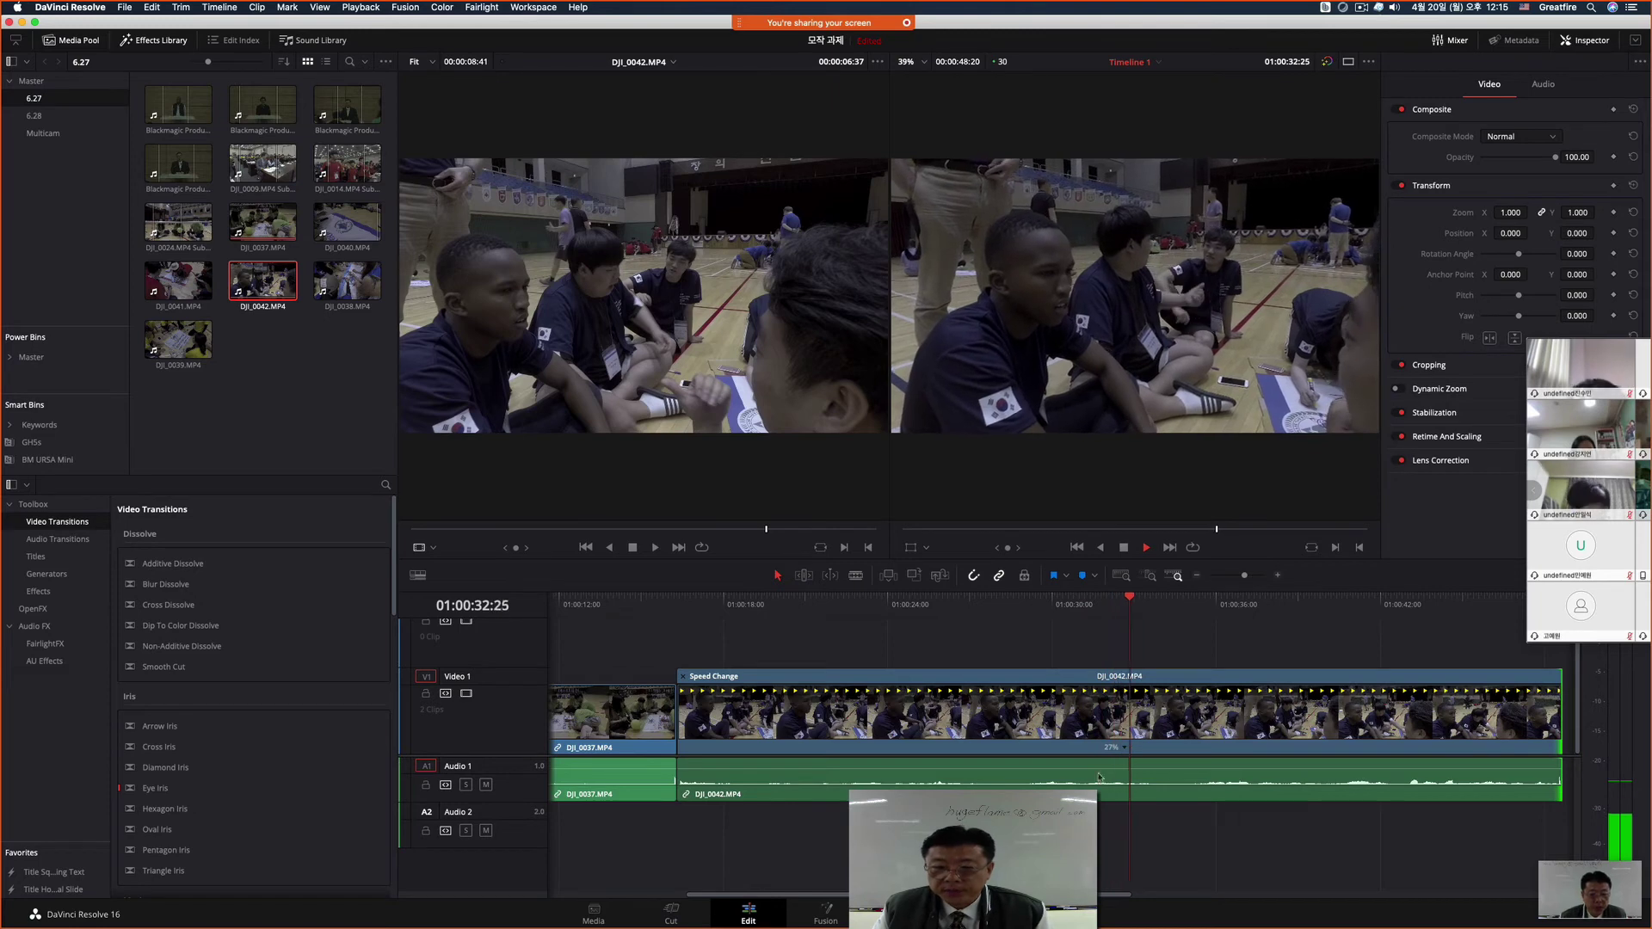
Step: Raise the DJI_0042.MP4 clip's speed to 83%, and further by shortening it to about one second
{"action": "left_click", "coordinate": [1255, 680]}
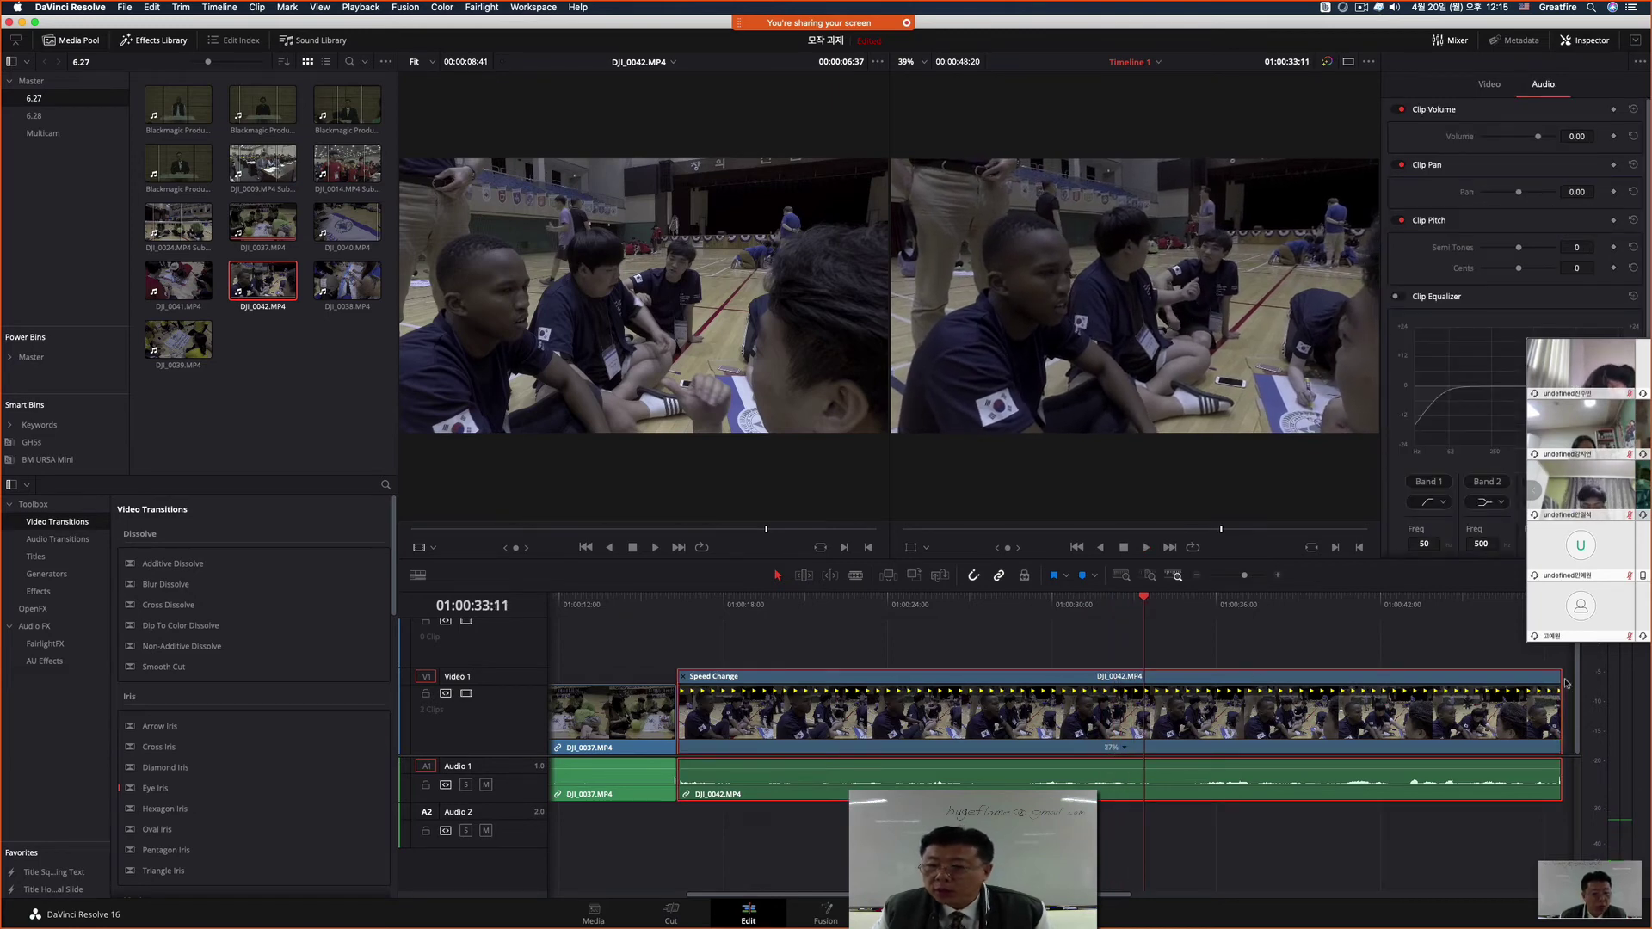
{"action": "left_click_drag", "start_coordinate": [1560, 680], "coordinate": [961, 679]}
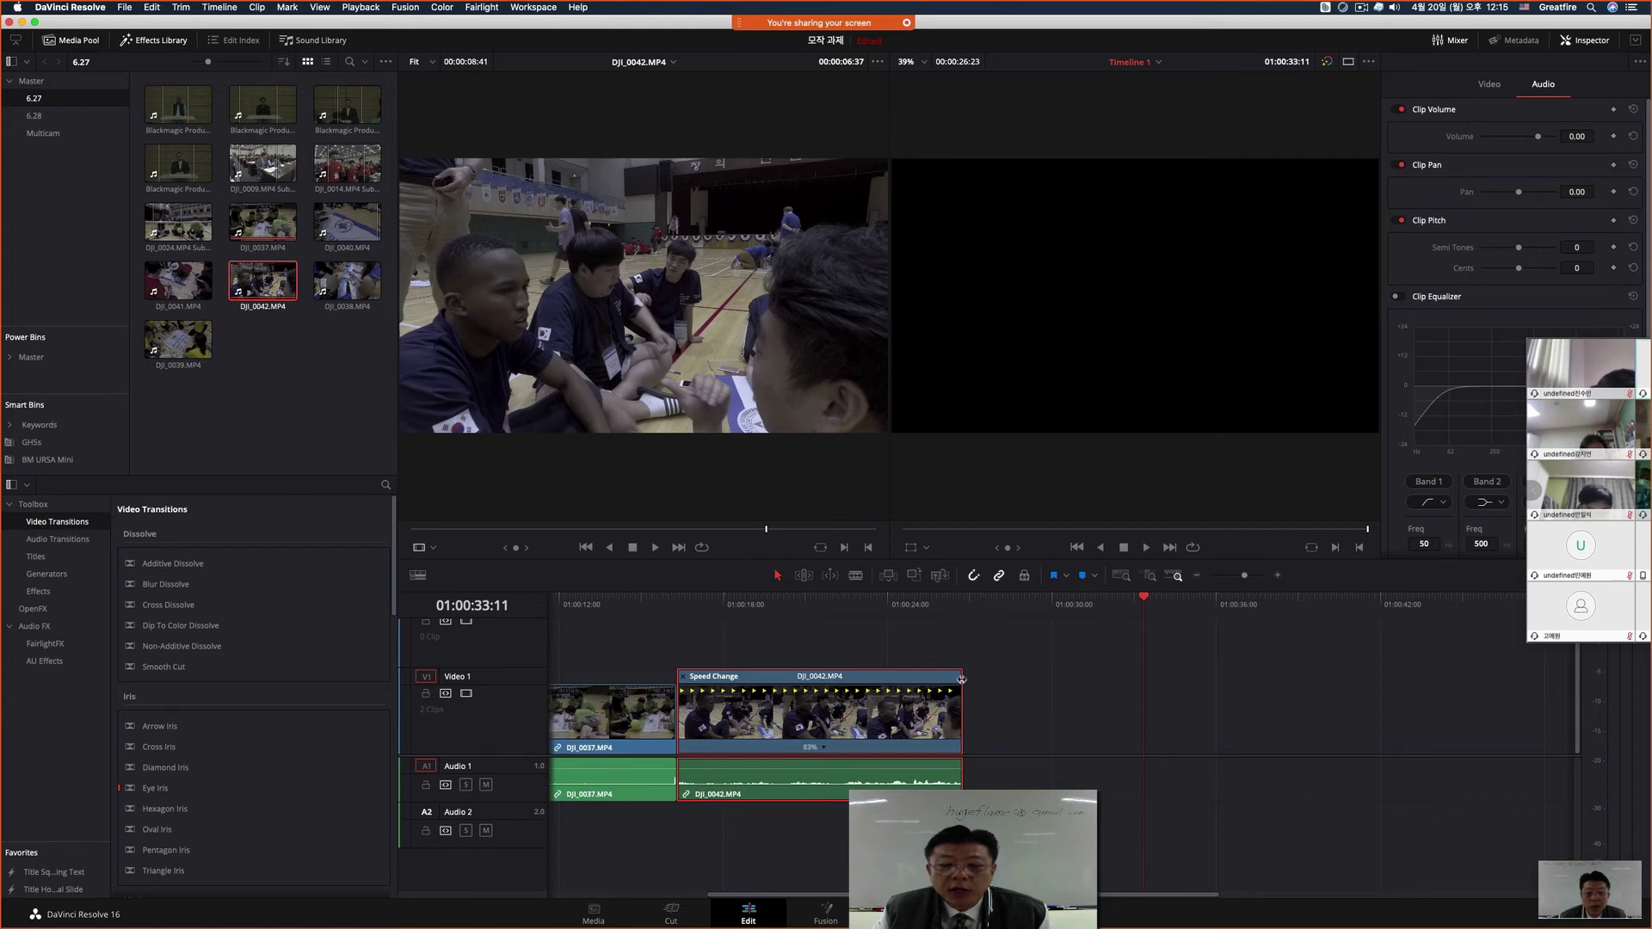
{"action": "left_click_drag", "start_coordinate": [961, 679], "coordinate": [707, 688]}
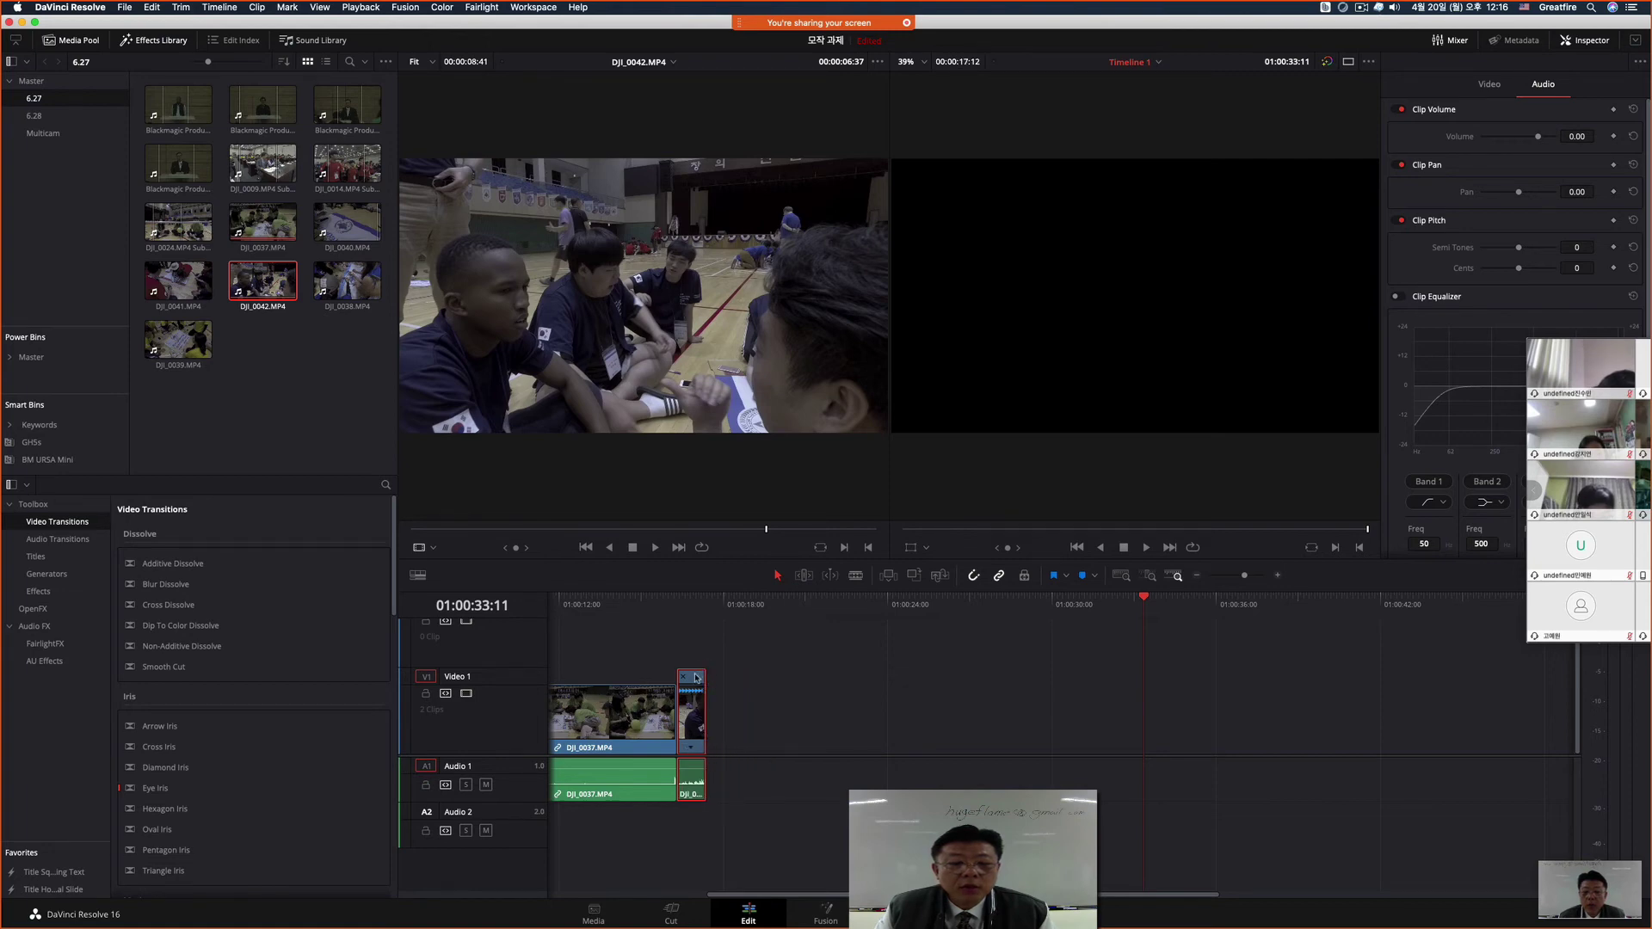
Step: Play the sped-up DJI_0042.MP4 clip from its start at 01:00:16:09 to preview the fast motion
{"action": "left_click", "coordinate": [679, 605]}
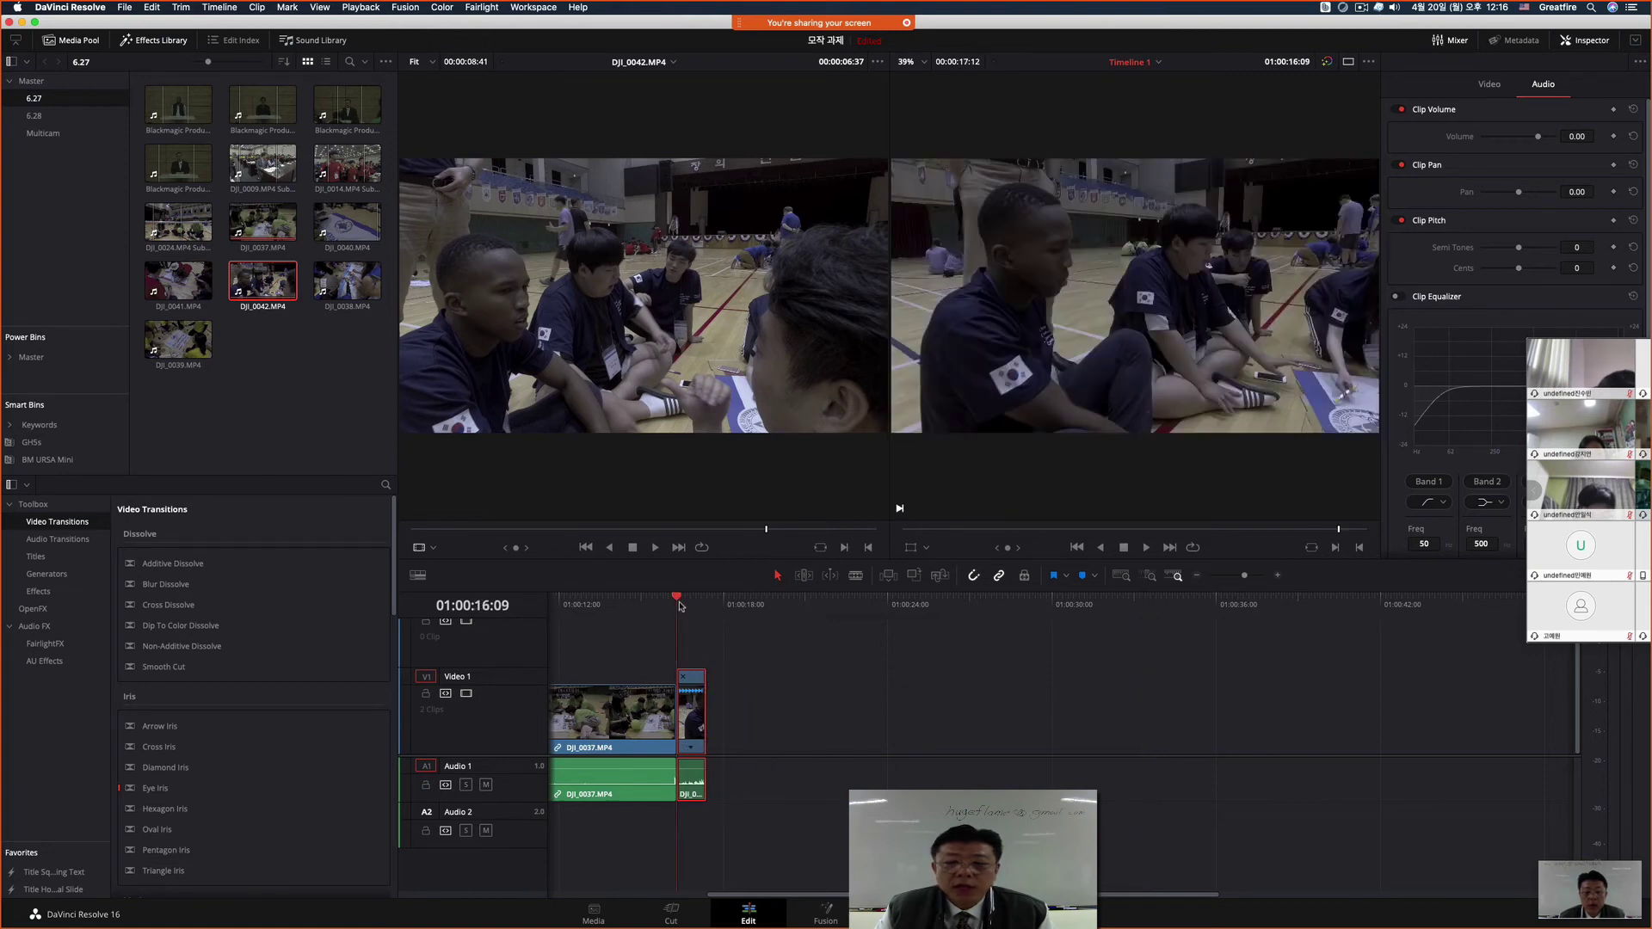
{"action": "key", "text": "space"}
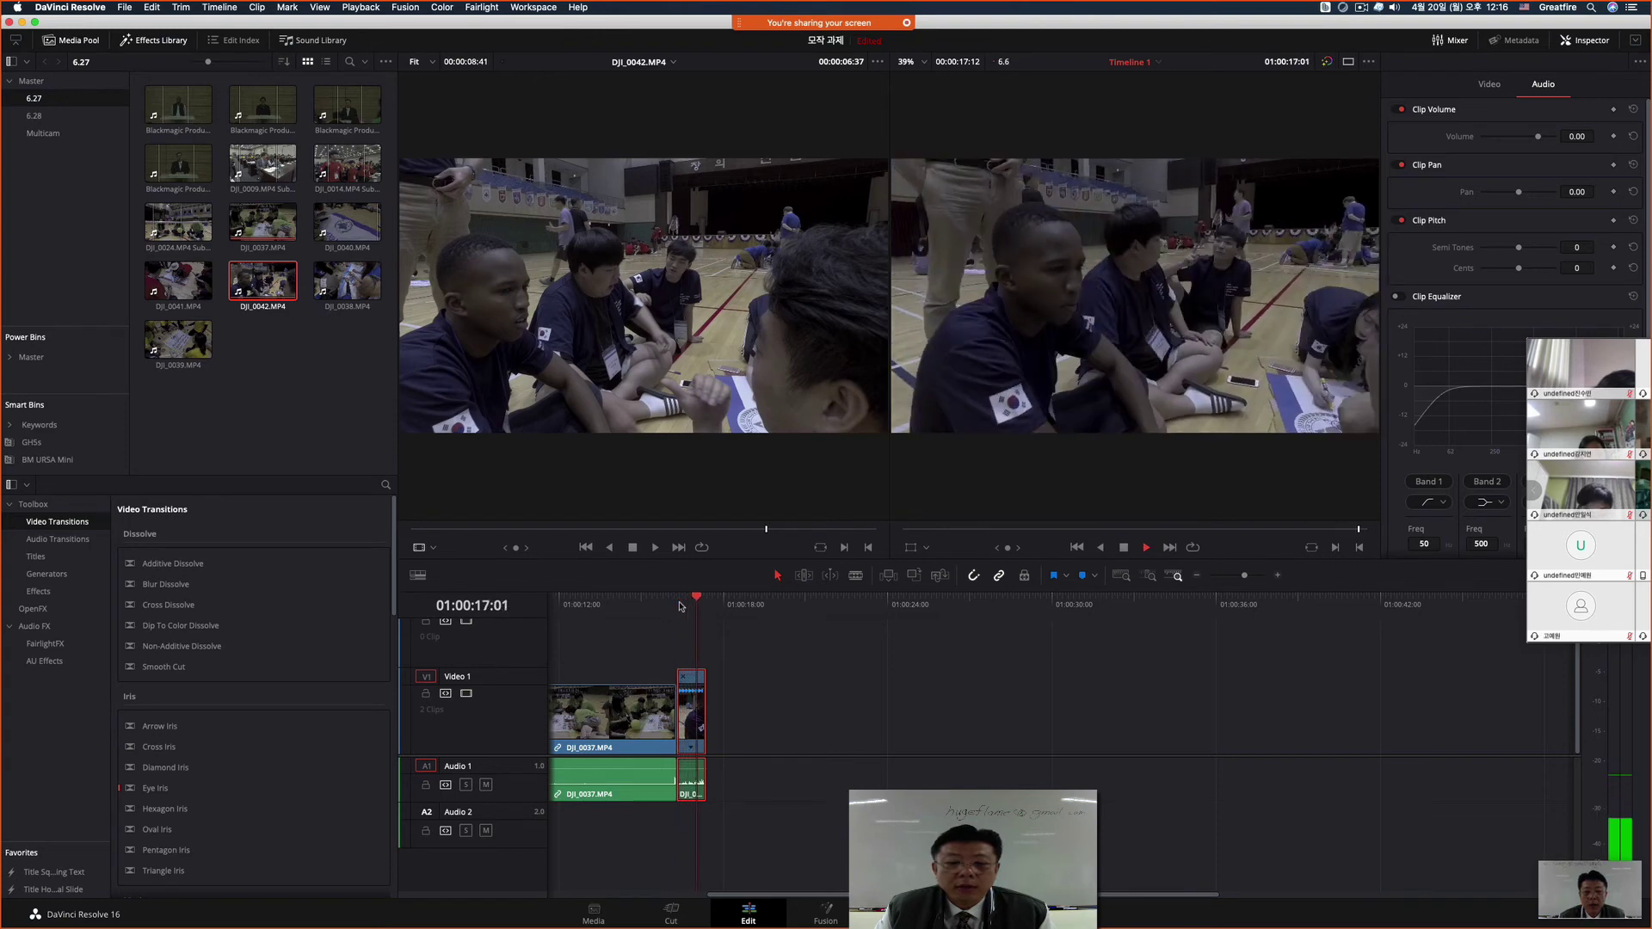
{"action": "key", "text": "space"}
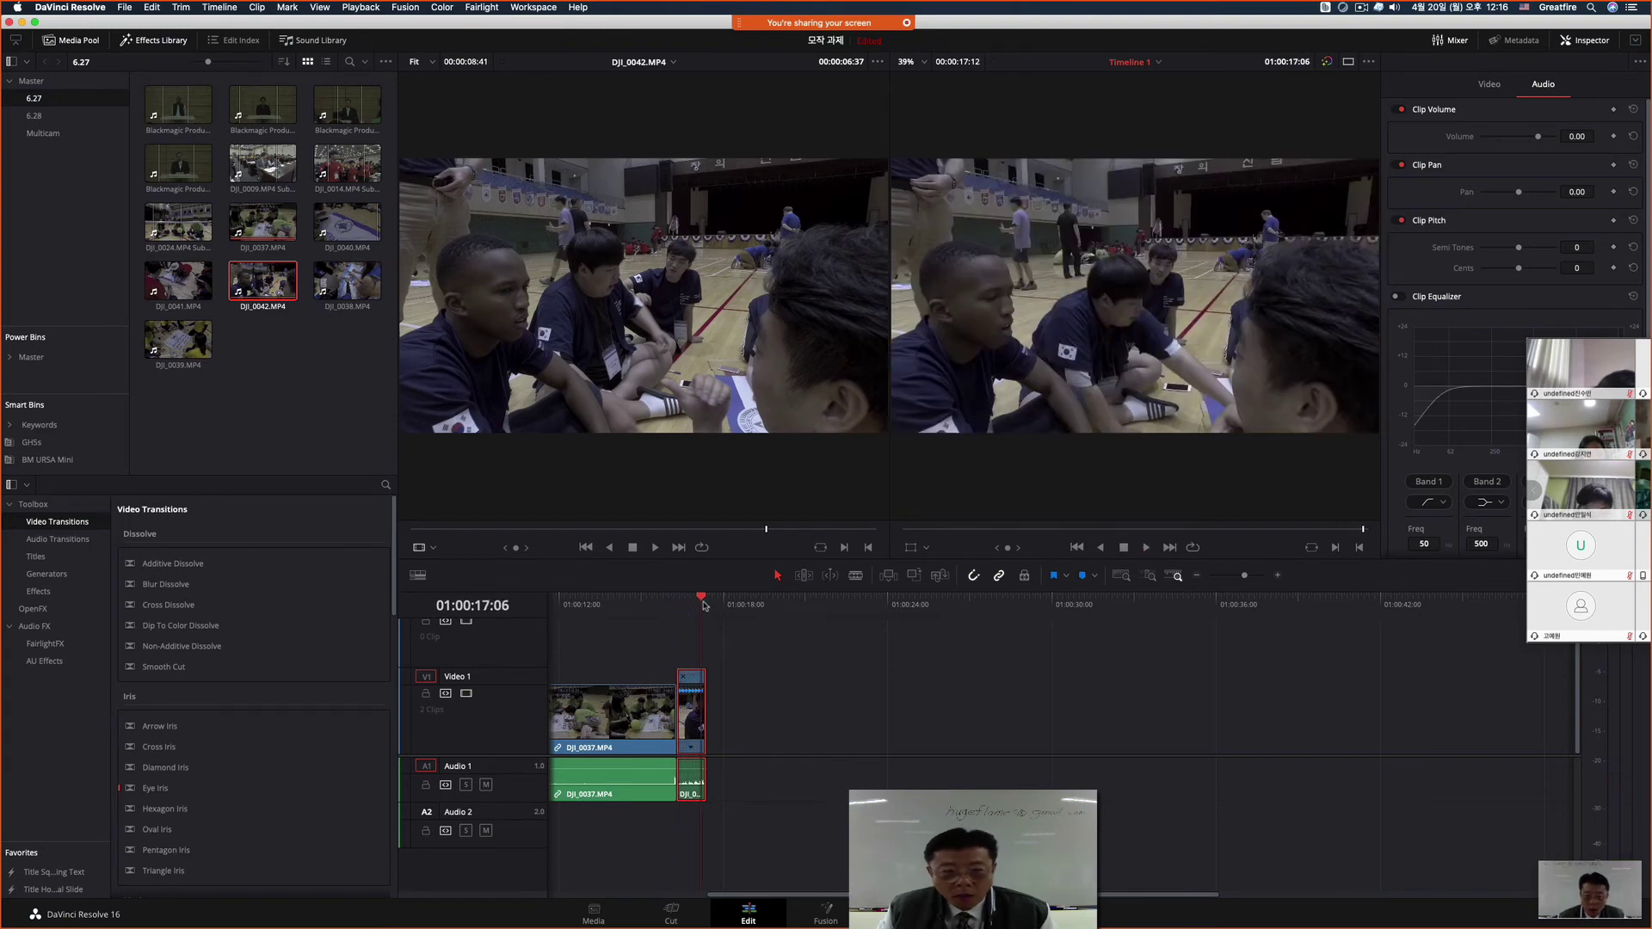
Step: Stretch the DJI_0042.MP4 clip back out to about 90% speed and hide its retime controls
{"action": "left_click", "coordinate": [679, 605]}
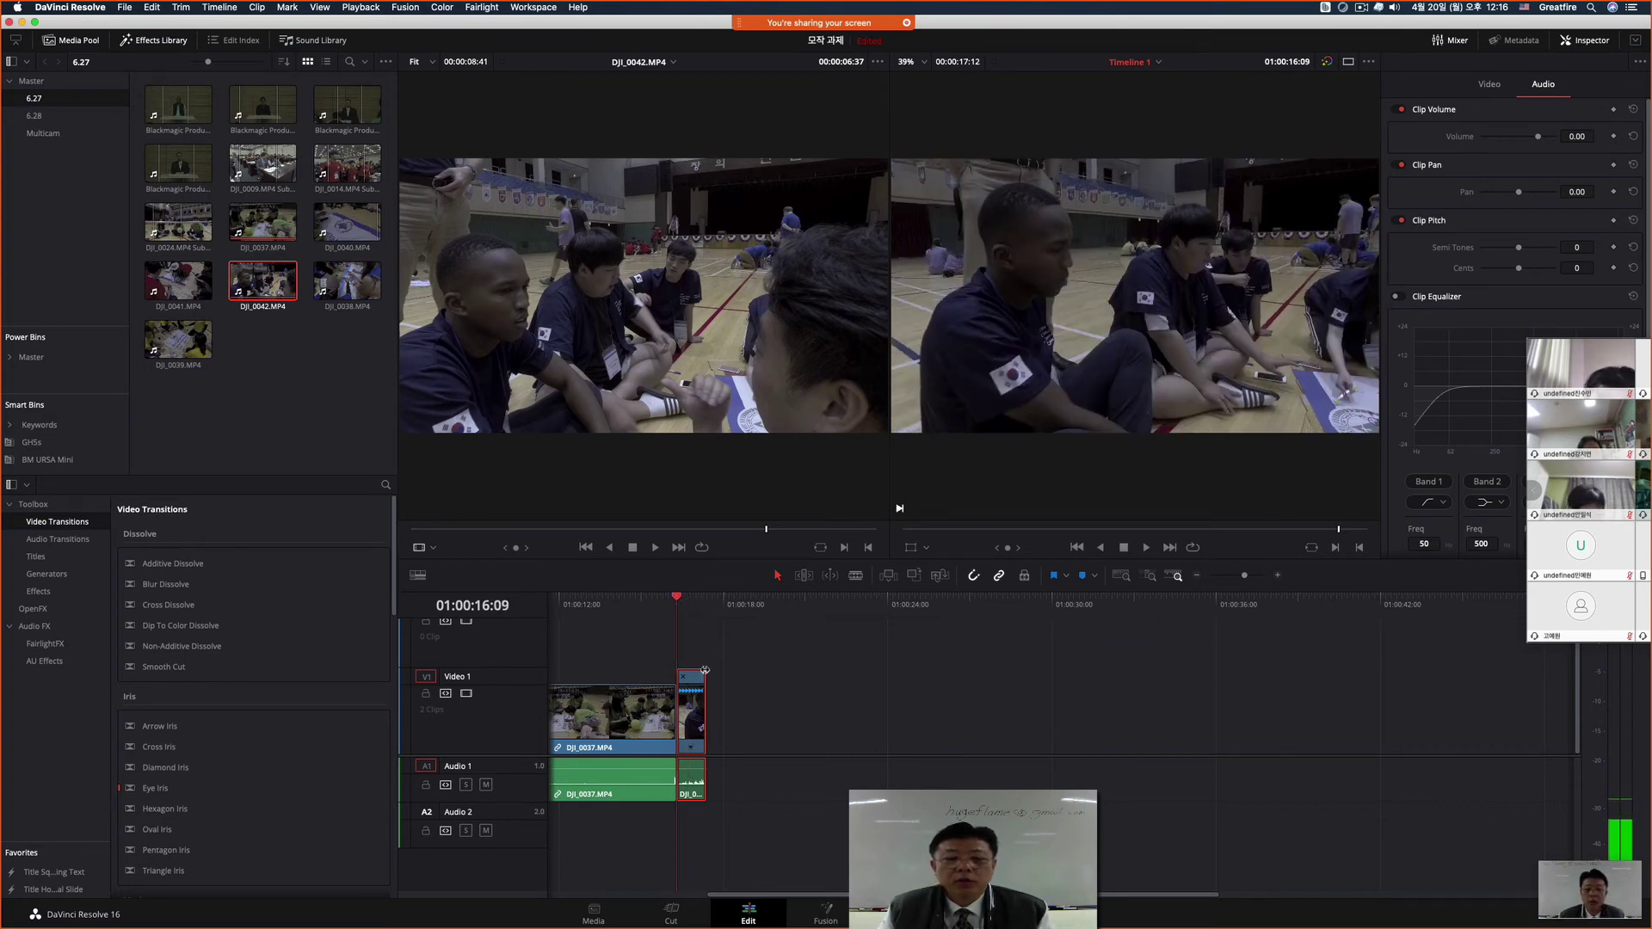
{"action": "left_click_drag", "start_coordinate": [701, 677], "coordinate": [940, 719]}
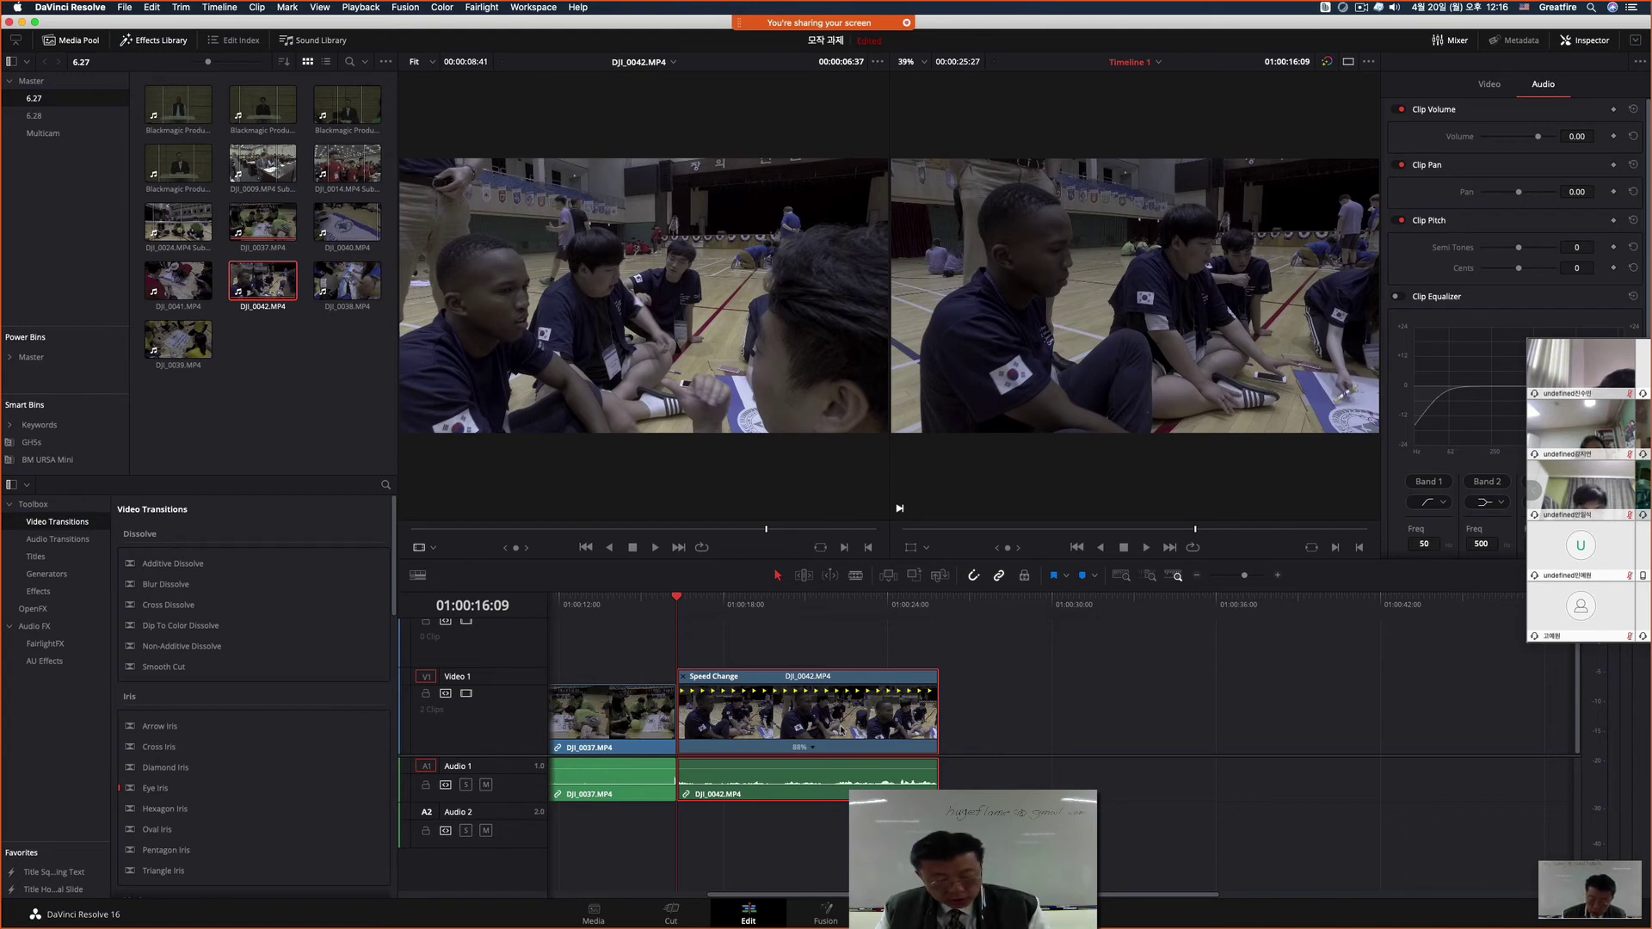
{"action": "key", "text": "ctrl+r"}
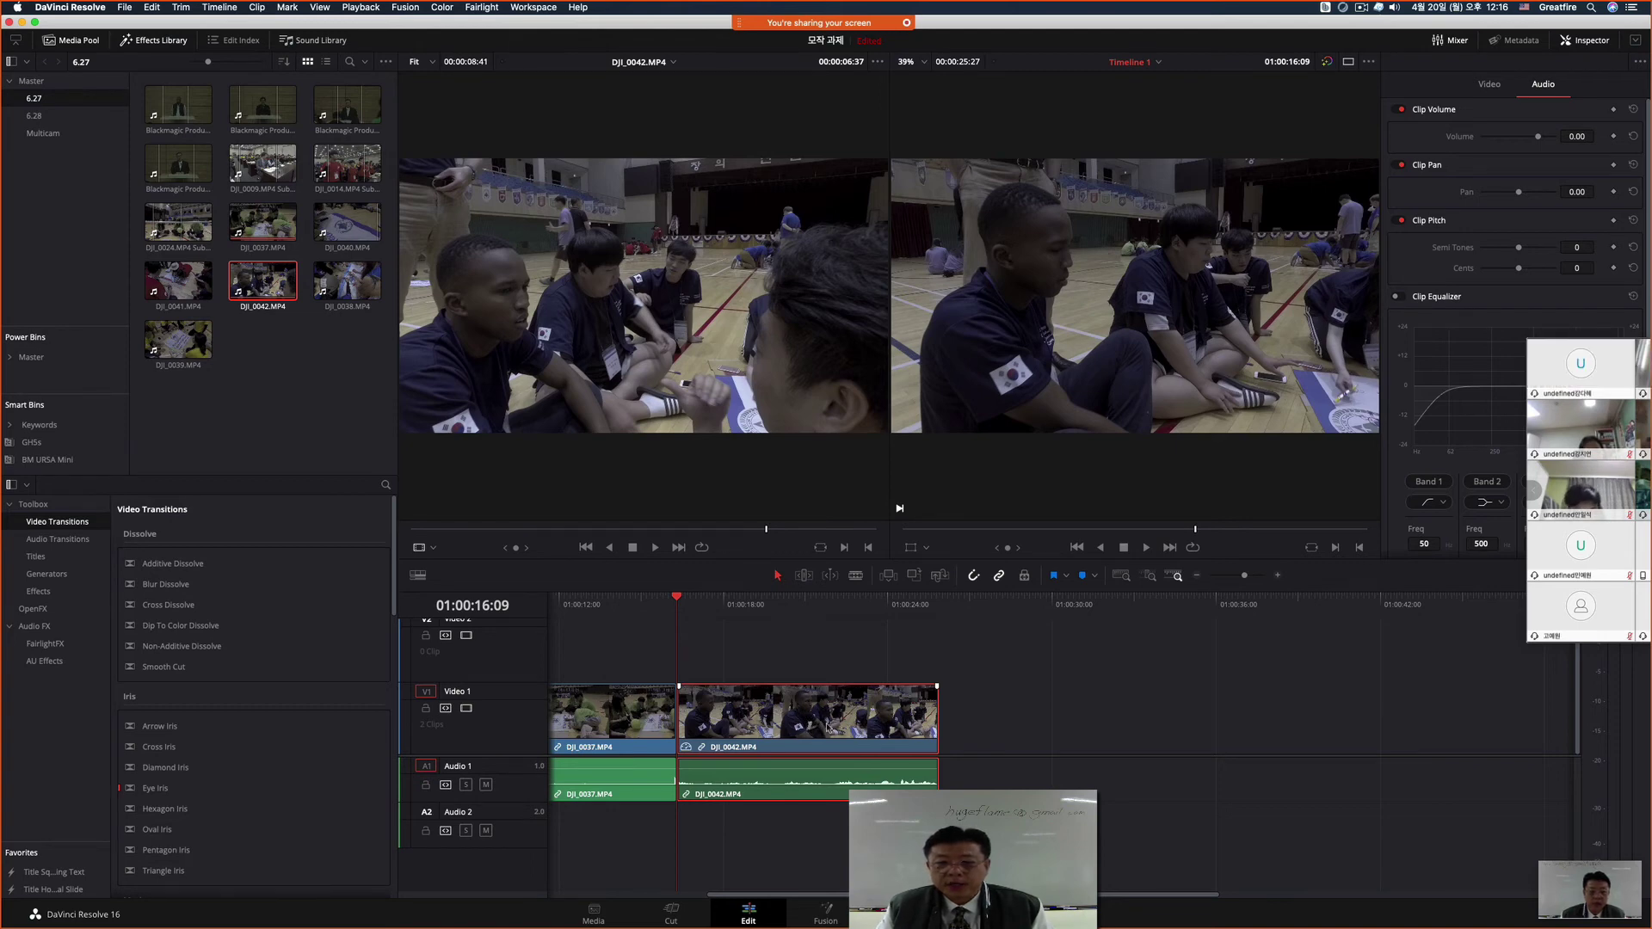
{"action": "left_click", "coordinate": [1591, 392]}
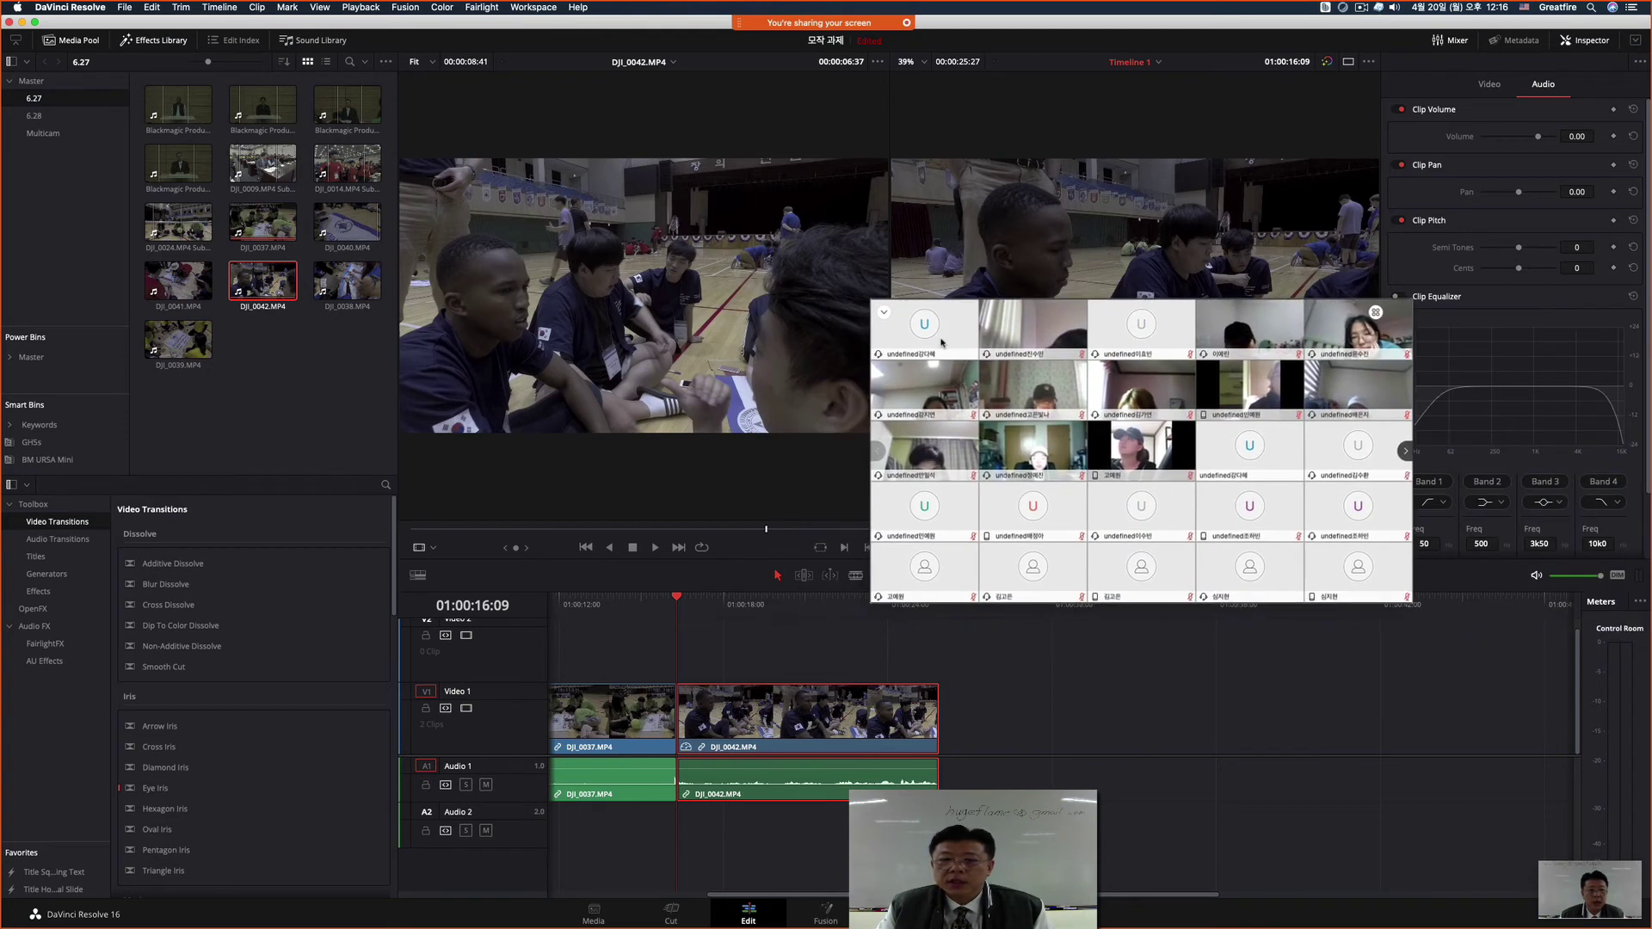
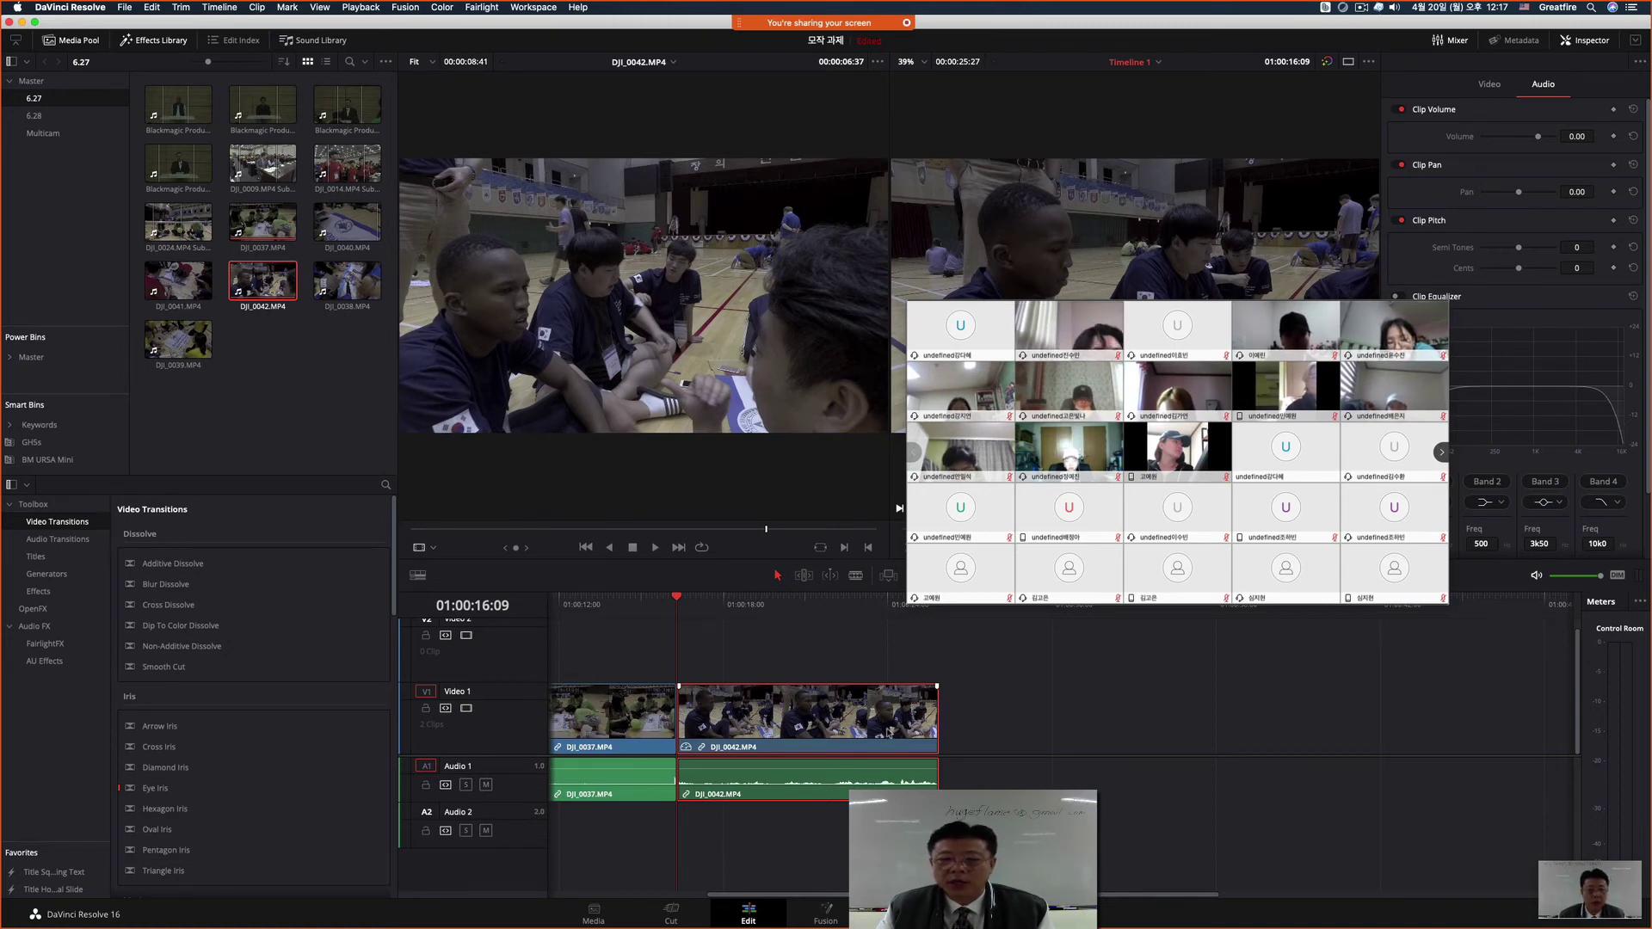
{"action": "left_click", "coordinate": [890, 730]}
{"action": "left_click", "coordinate": [1360, 8]}
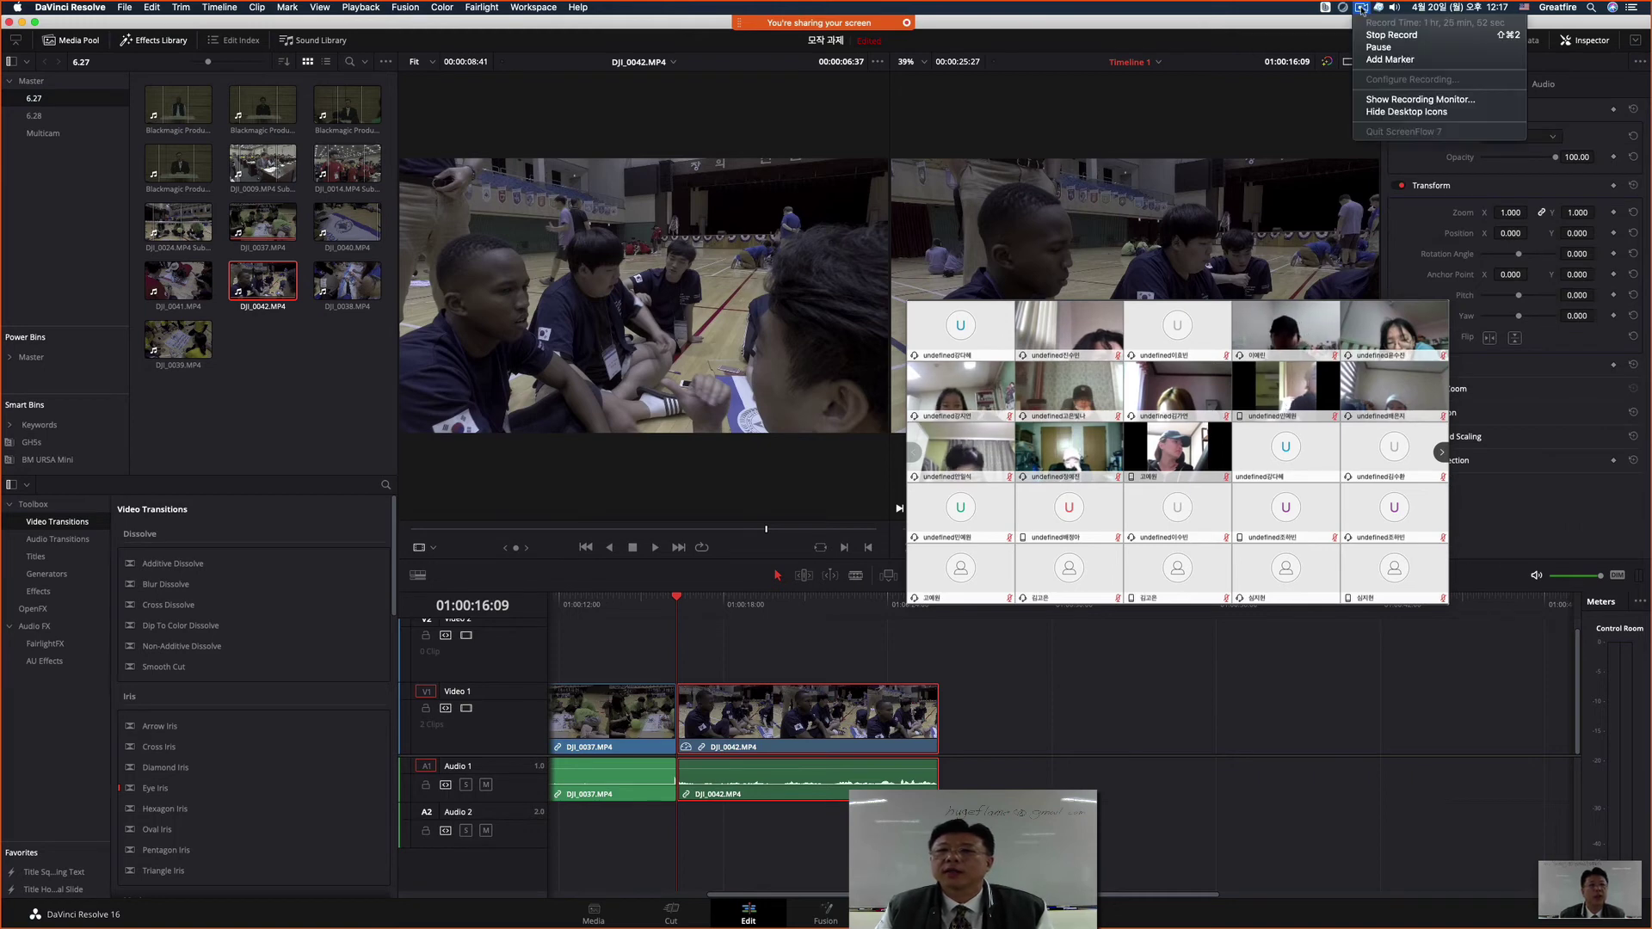
{"action": "left_click", "coordinate": [1378, 47]}
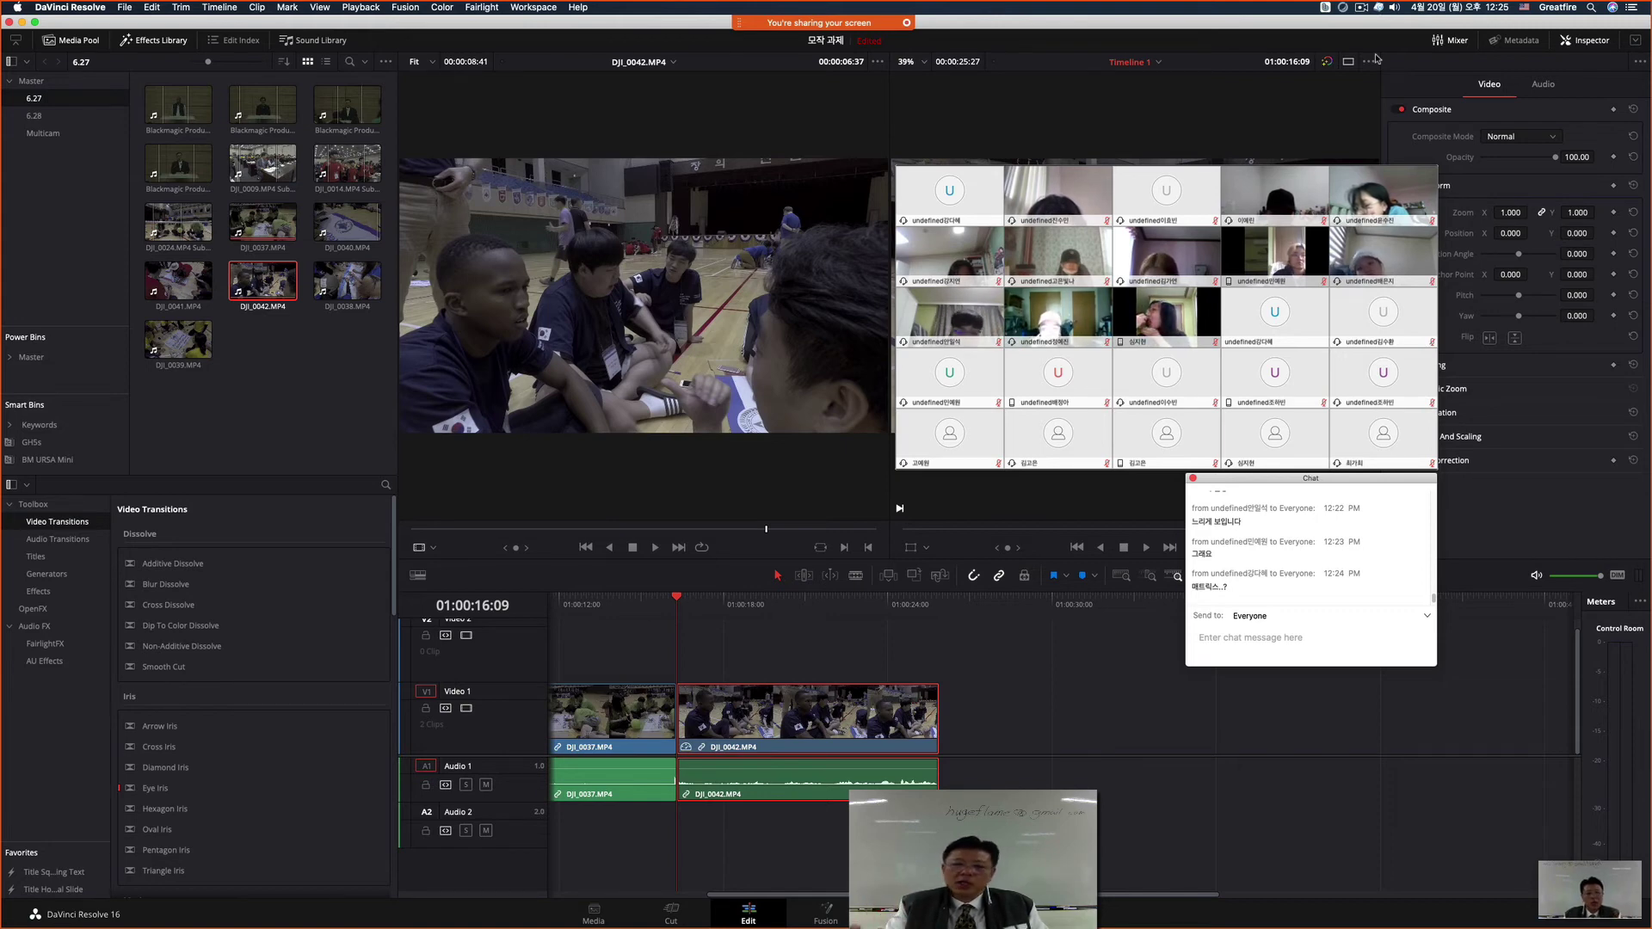
Step: Show the retime controls on the DJI_0042.MP4 clip again and slow it to about 40%
{"action": "left_click", "coordinate": [753, 728]}
{"action": "key", "text": "super+r"}
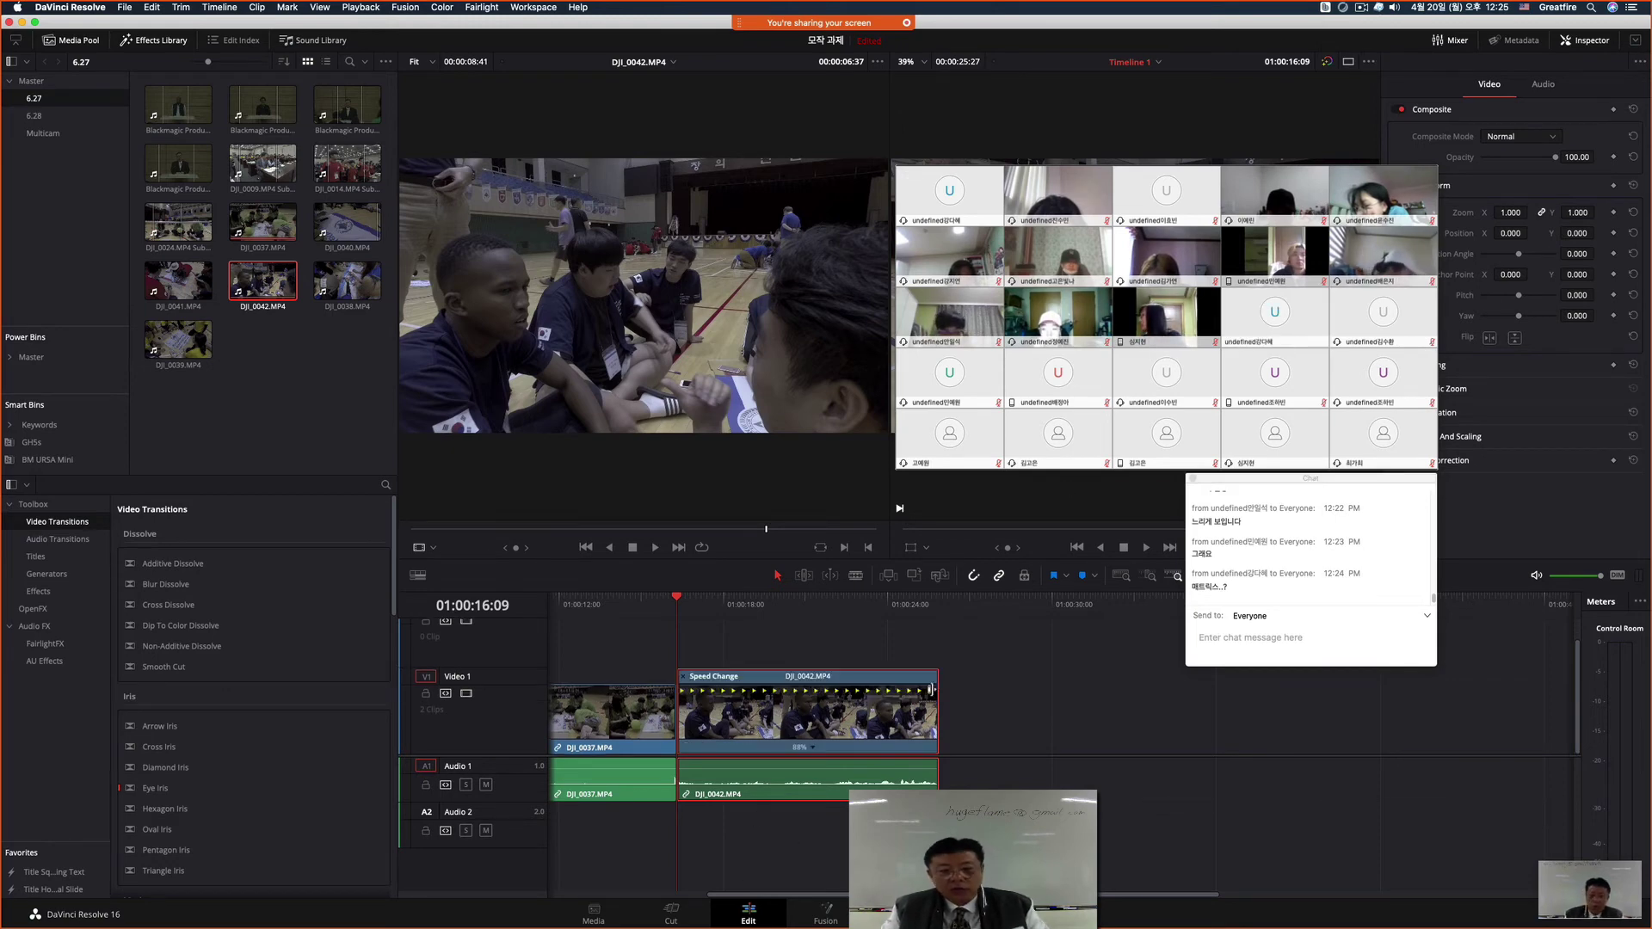
{"action": "left_click_drag", "start_coordinate": [934, 677], "coordinate": [1270, 708]}
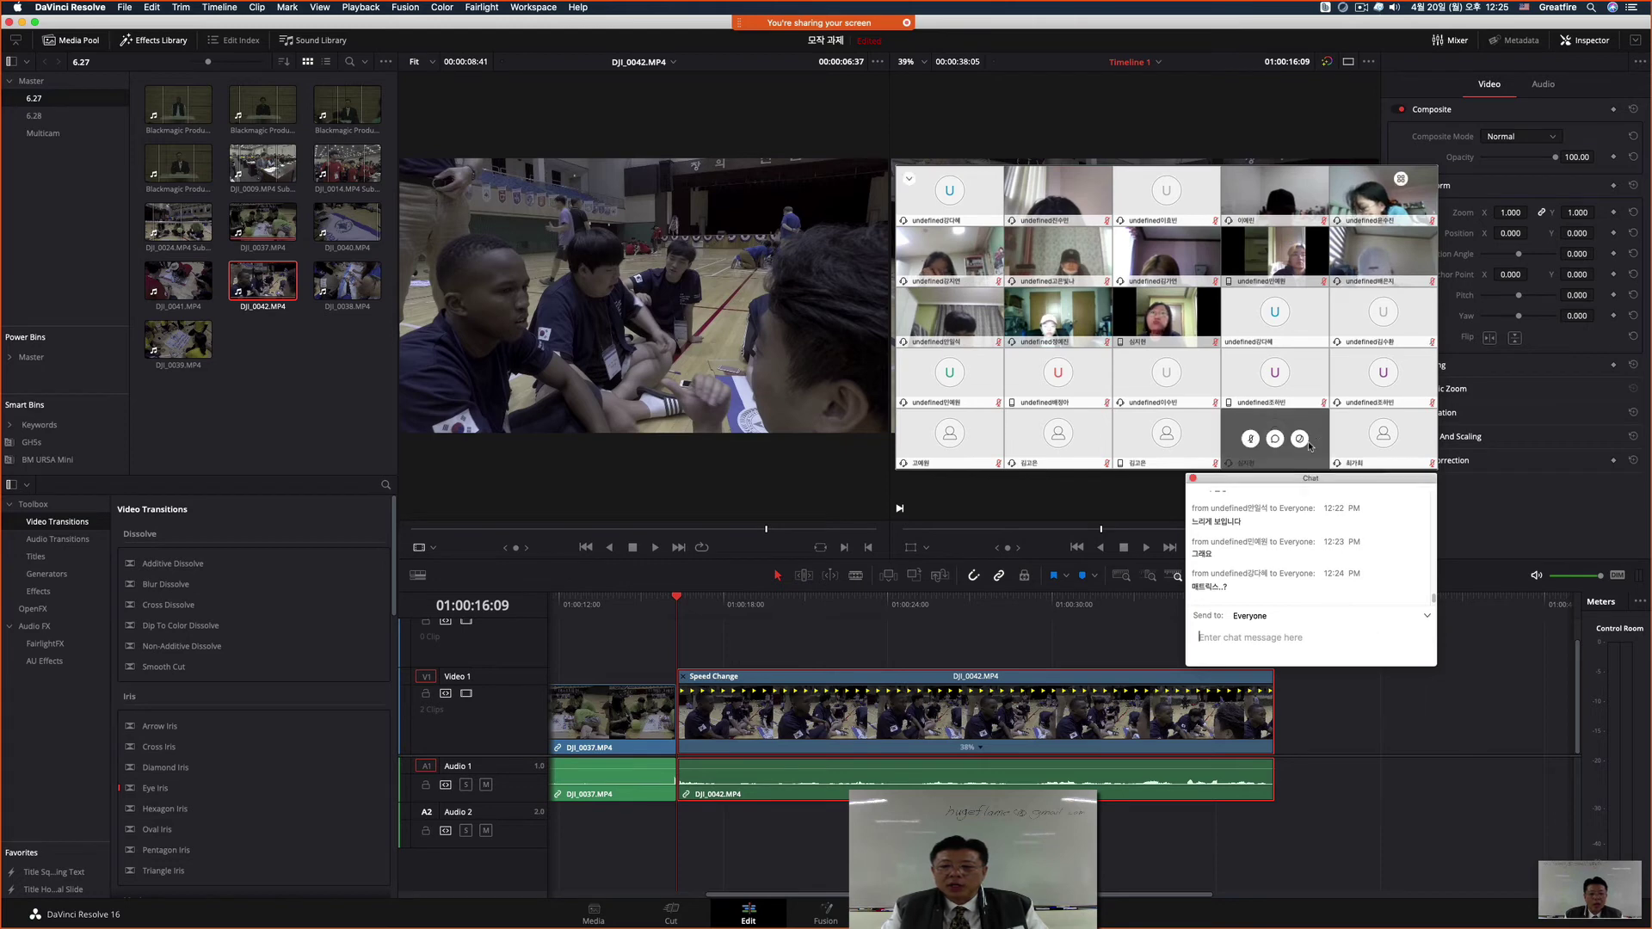
Step: Move the chat window clear of the timeline and set the DJI_0042.MP4 clip's speed to about 44%
{"action": "left_click_drag", "start_coordinate": [1262, 484], "coordinate": [1459, 489]}
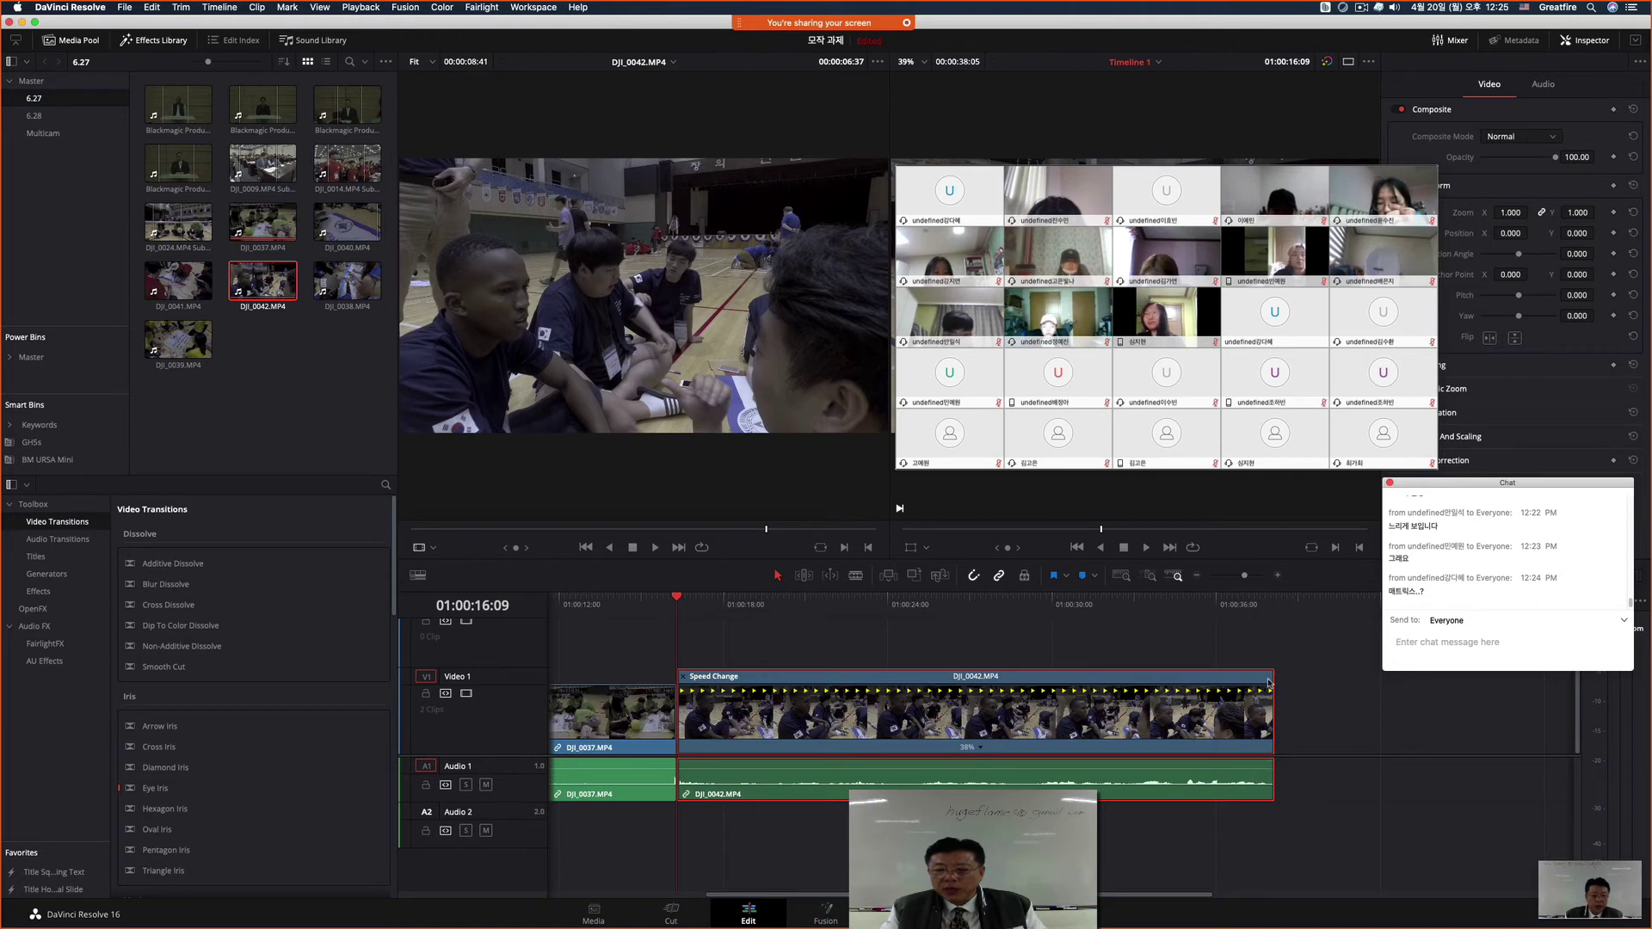
{"action": "left_click_drag", "start_coordinate": [1274, 681], "coordinate": [958, 680]}
{"action": "left_click_drag", "start_coordinate": [1088, 691], "coordinate": [1211, 672]}
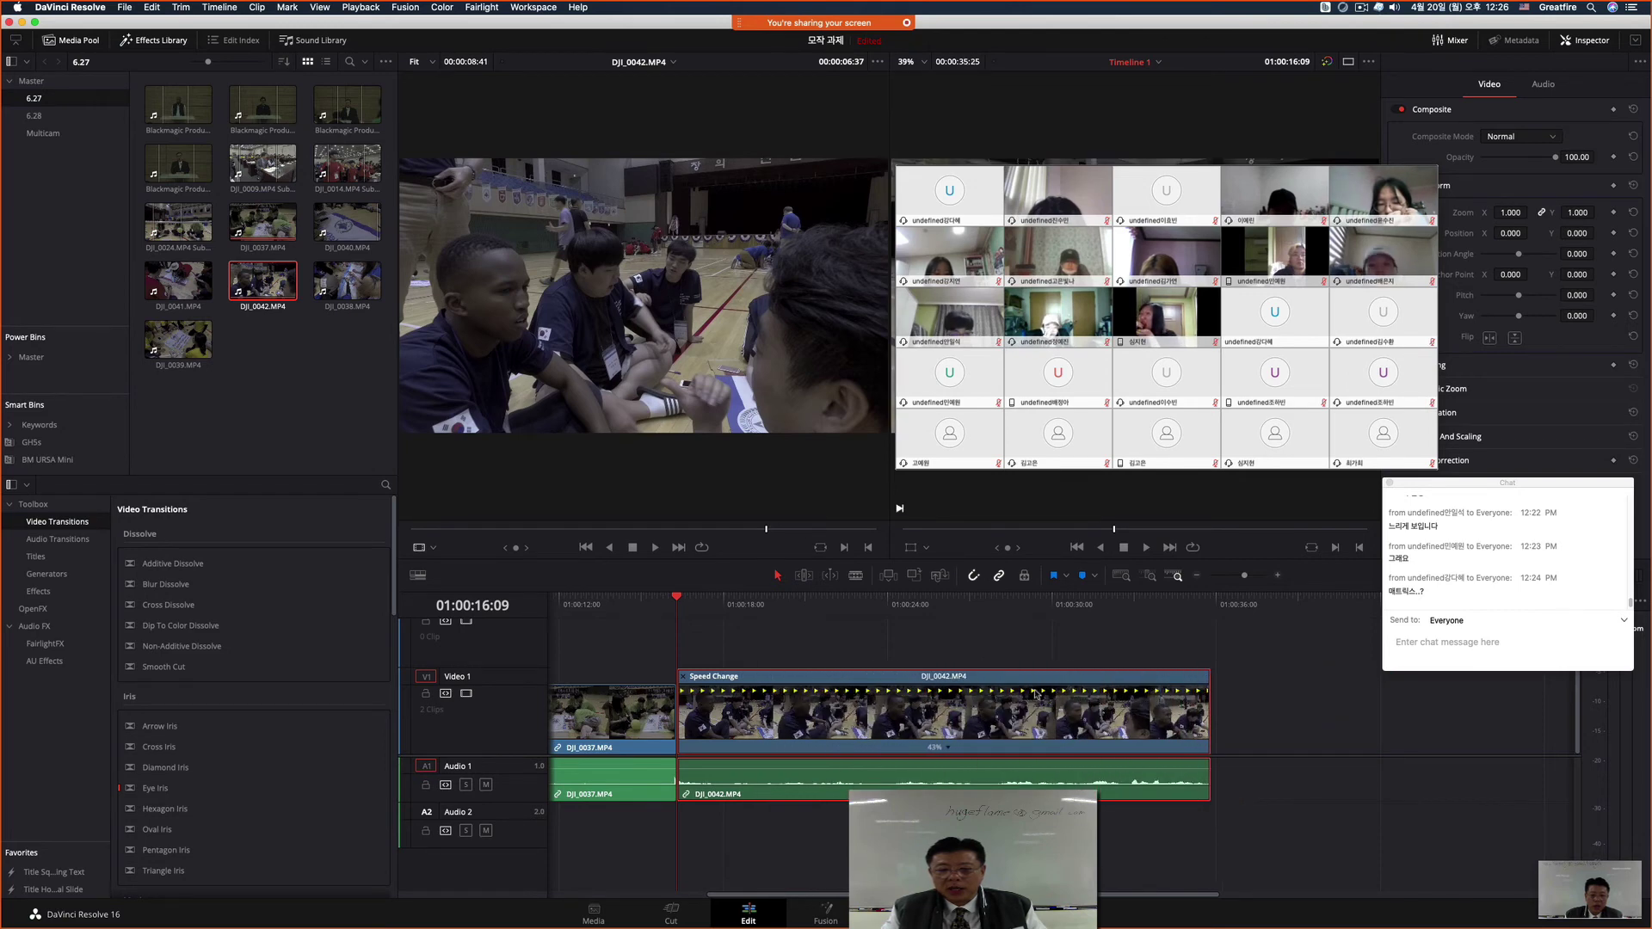
Step: Show the retime curve of the DJI_0042.MP4 clip and check the slowed footage at several playhead positions
{"action": "right_click", "coordinate": [971, 680]}
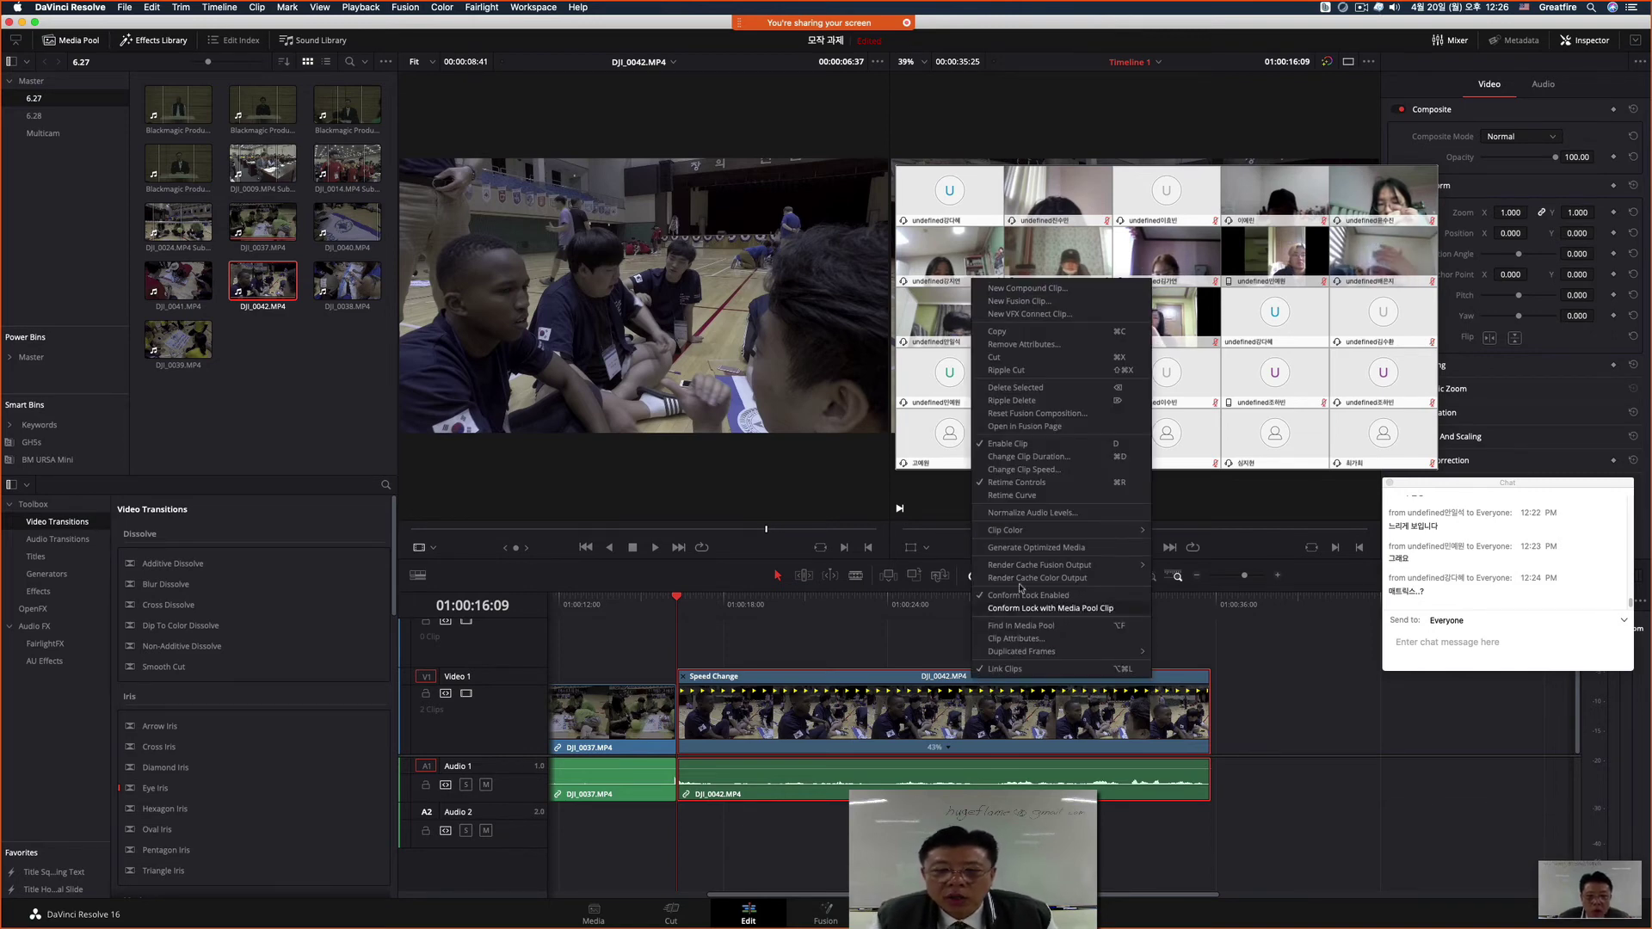
{"action": "left_click", "coordinate": [1019, 495]}
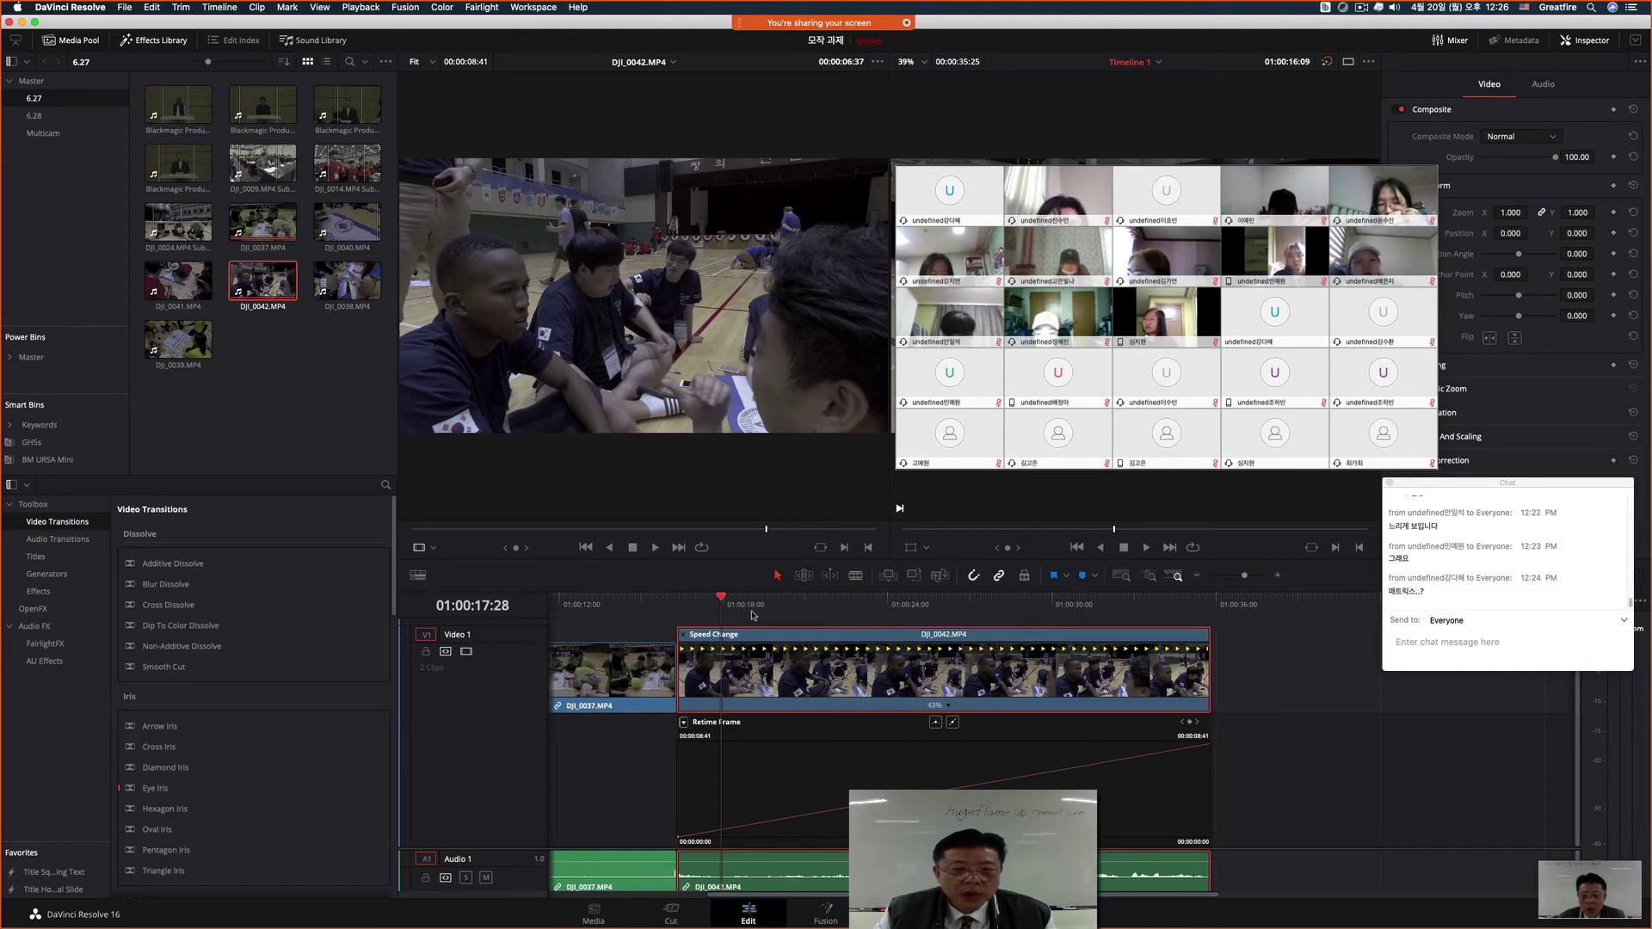
{"action": "left_click", "coordinate": [831, 604]}
{"action": "left_click", "coordinate": [989, 605]}
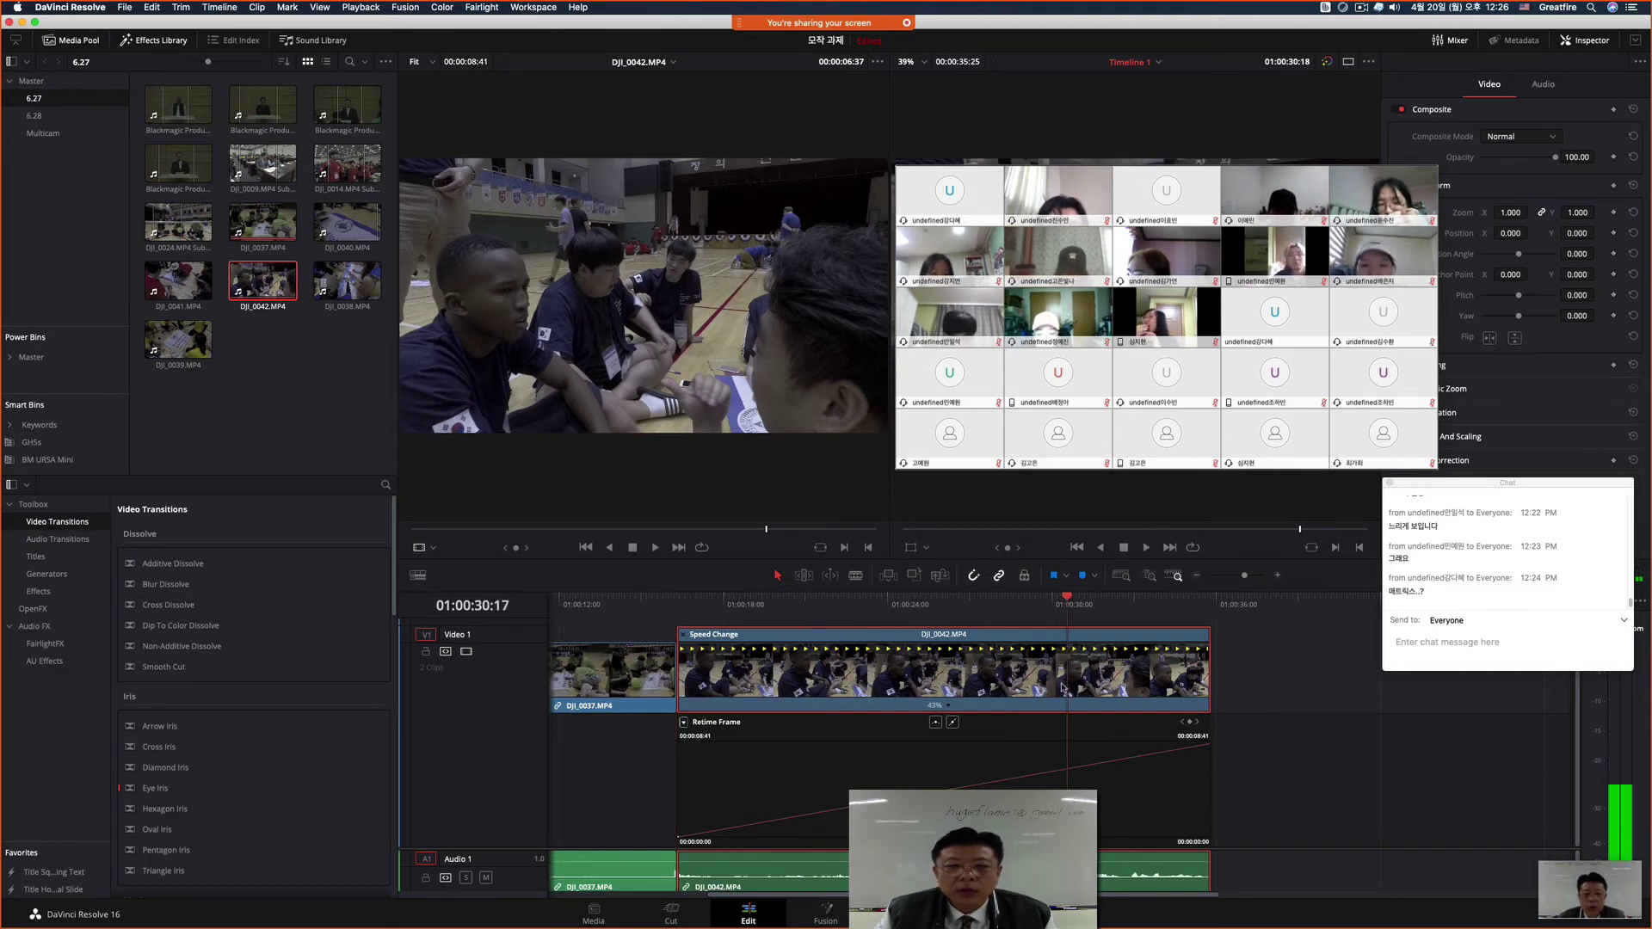
Step: Move the participant window off the timeline viewer and play the slowed DJI_0042.MP4 clip from its start
{"action": "left_click_drag", "start_coordinate": [1119, 249], "coordinate": [535, 209]}
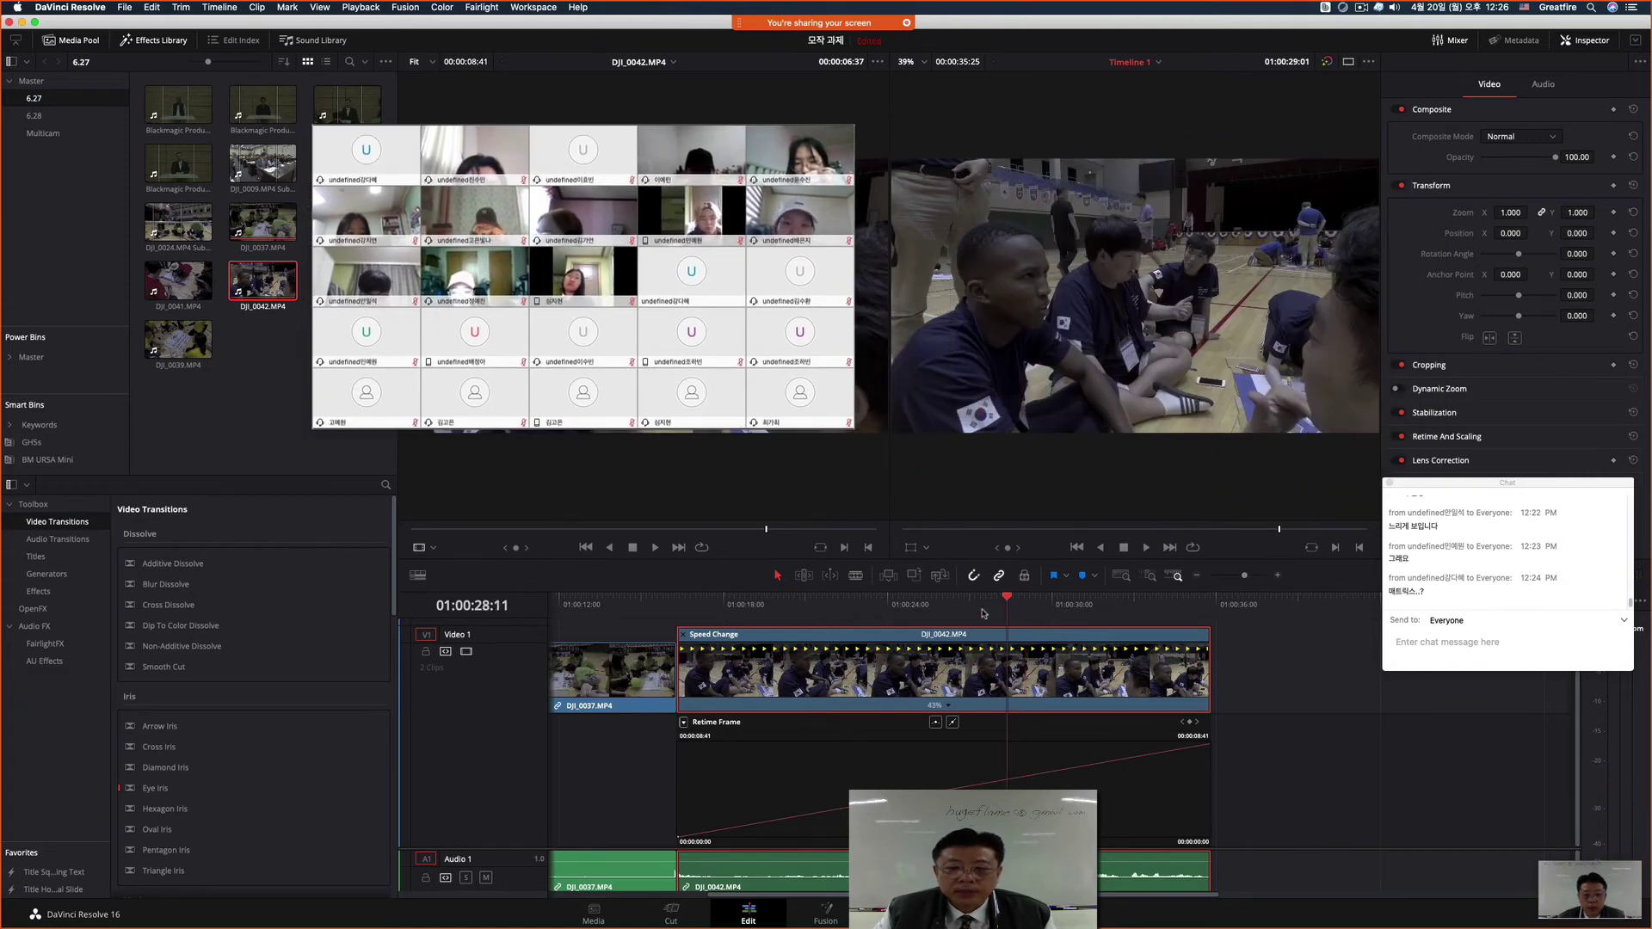
{"action": "left_click", "coordinate": [955, 604]}
{"action": "left_click", "coordinate": [676, 605]}
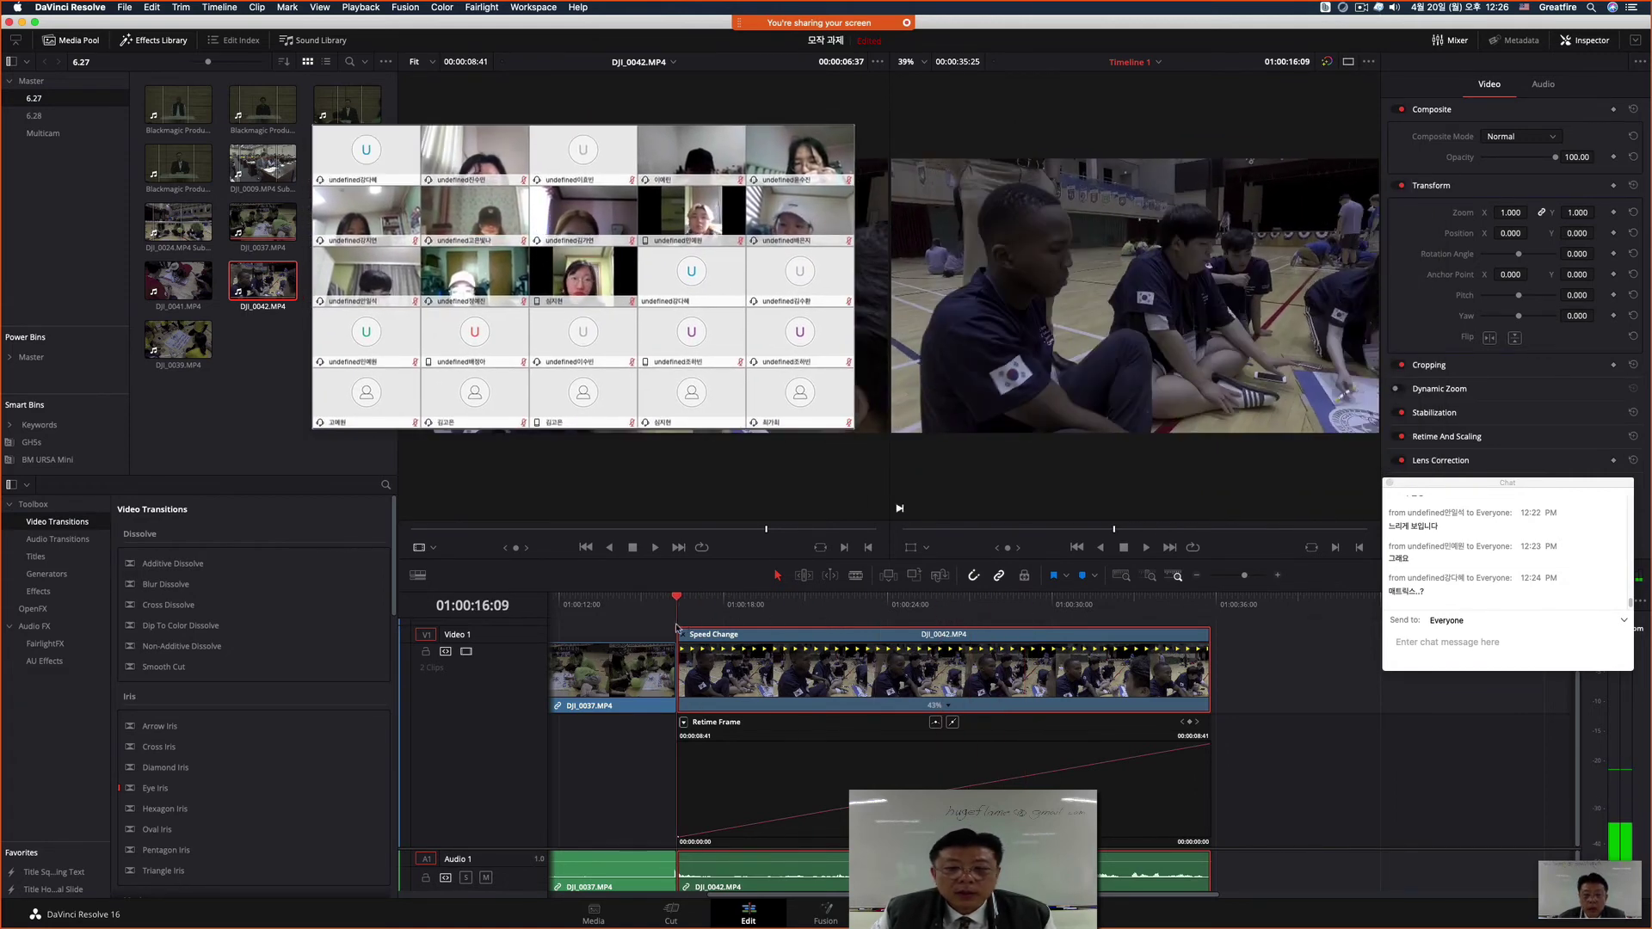
{"action": "key", "text": "space"}
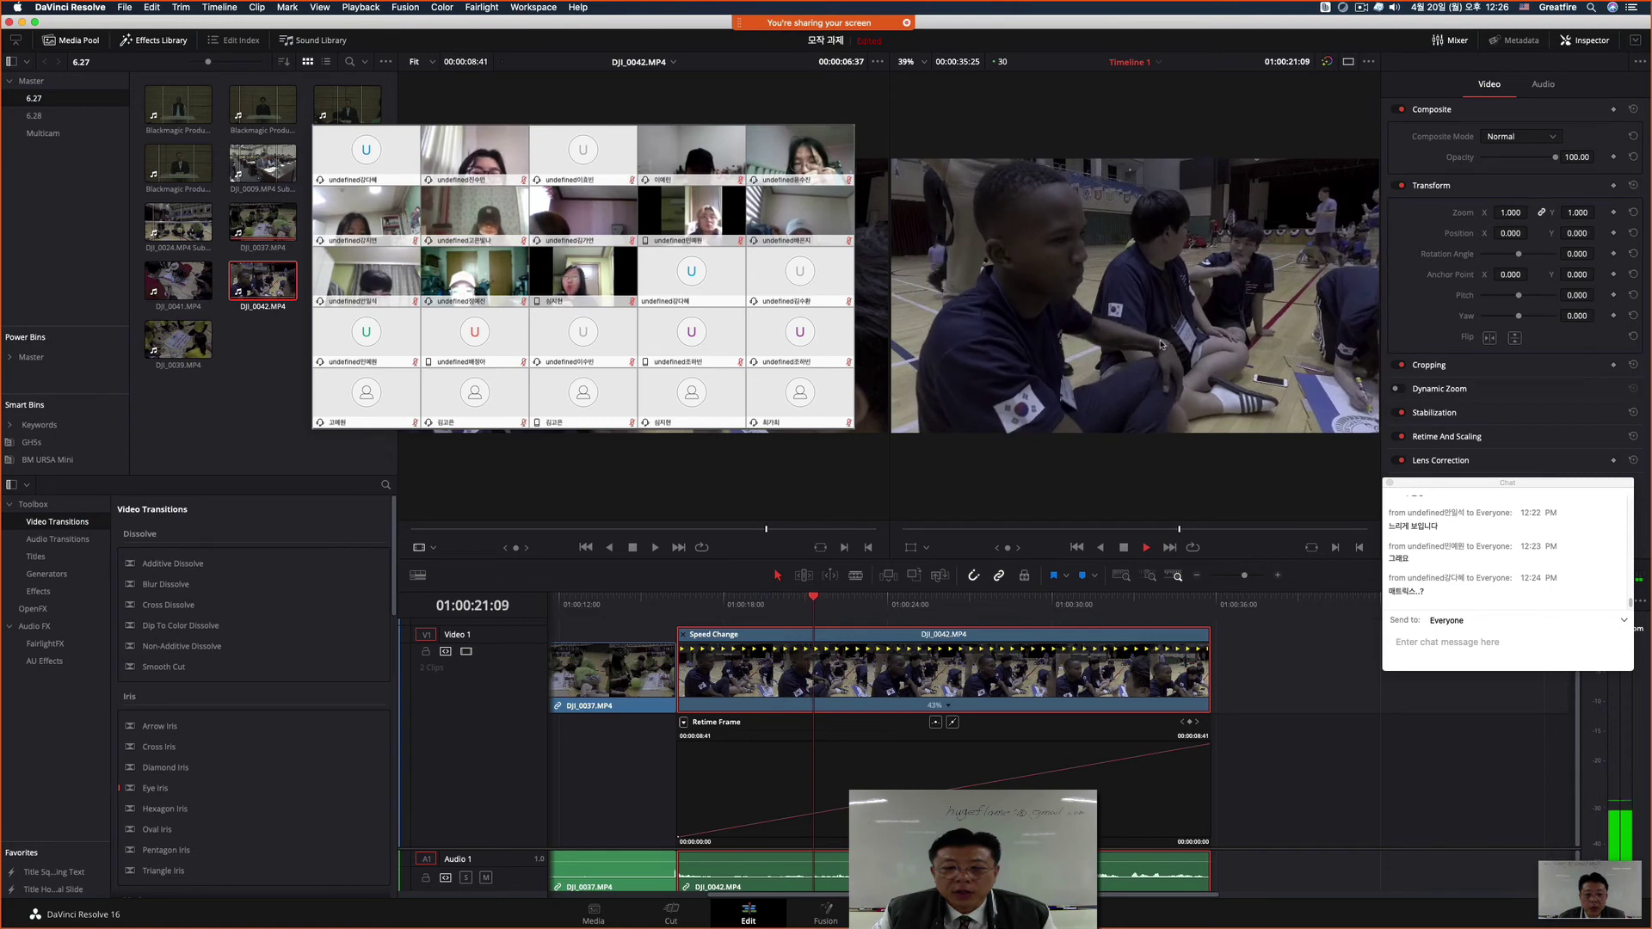
{"action": "key", "text": "space"}
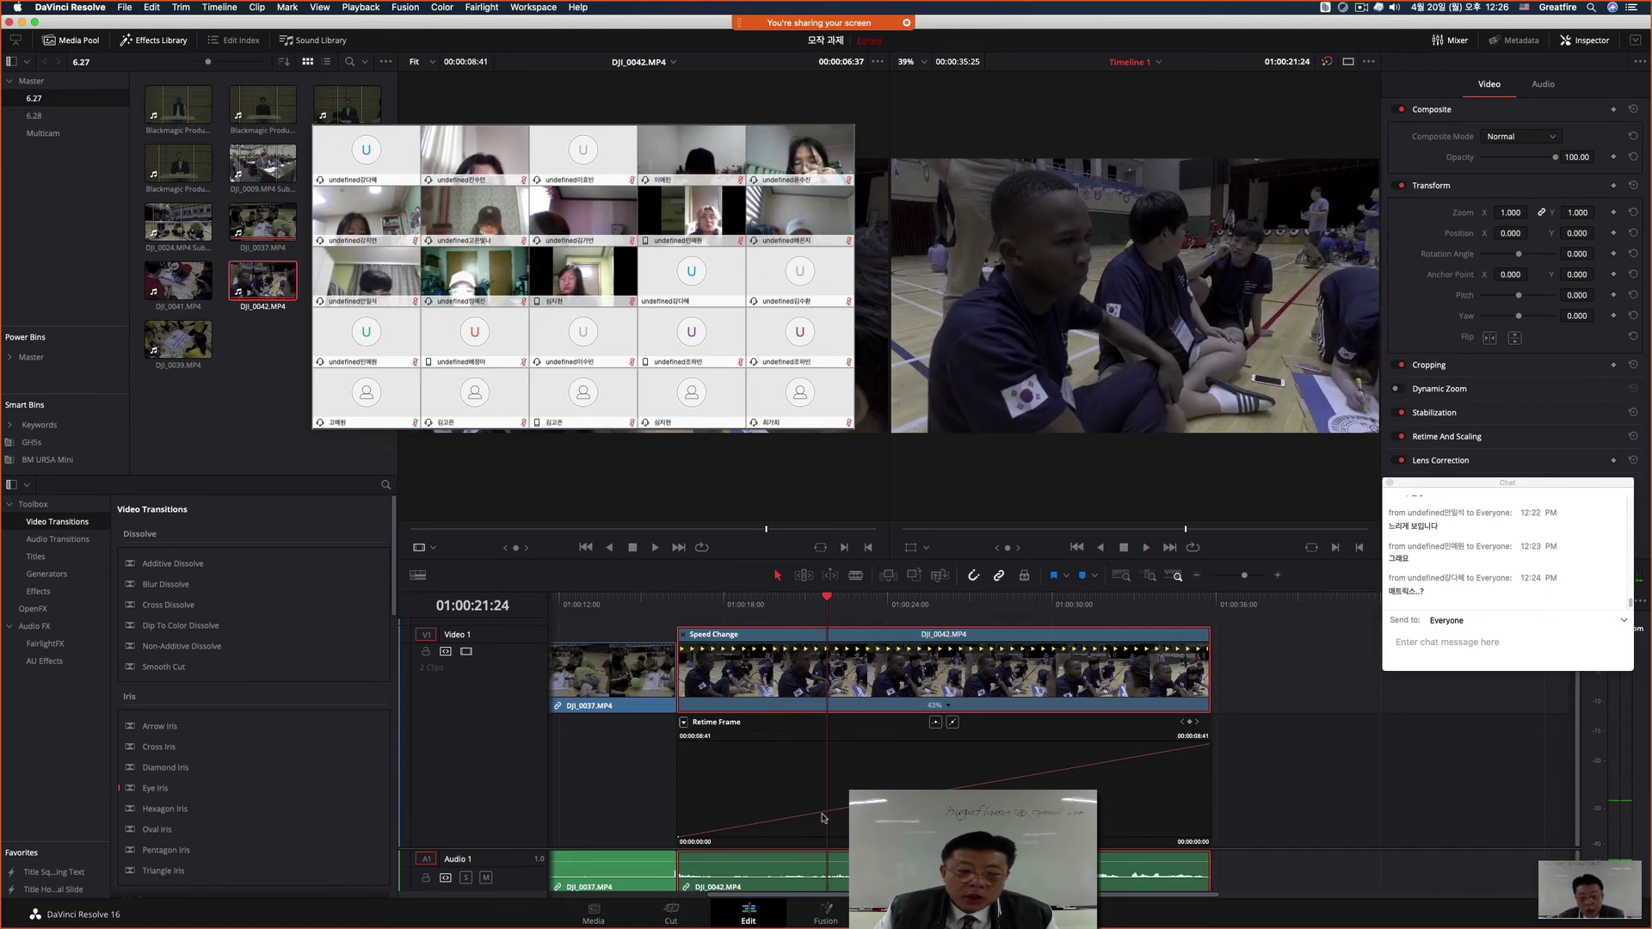
Step: Add speed keyframes to the DJI_0042.MP4 clip's retime curve at 01:00:21:04 and 01:00:32:10
{"action": "left_click_drag", "start_coordinate": [826, 596], "coordinate": [809, 596]}
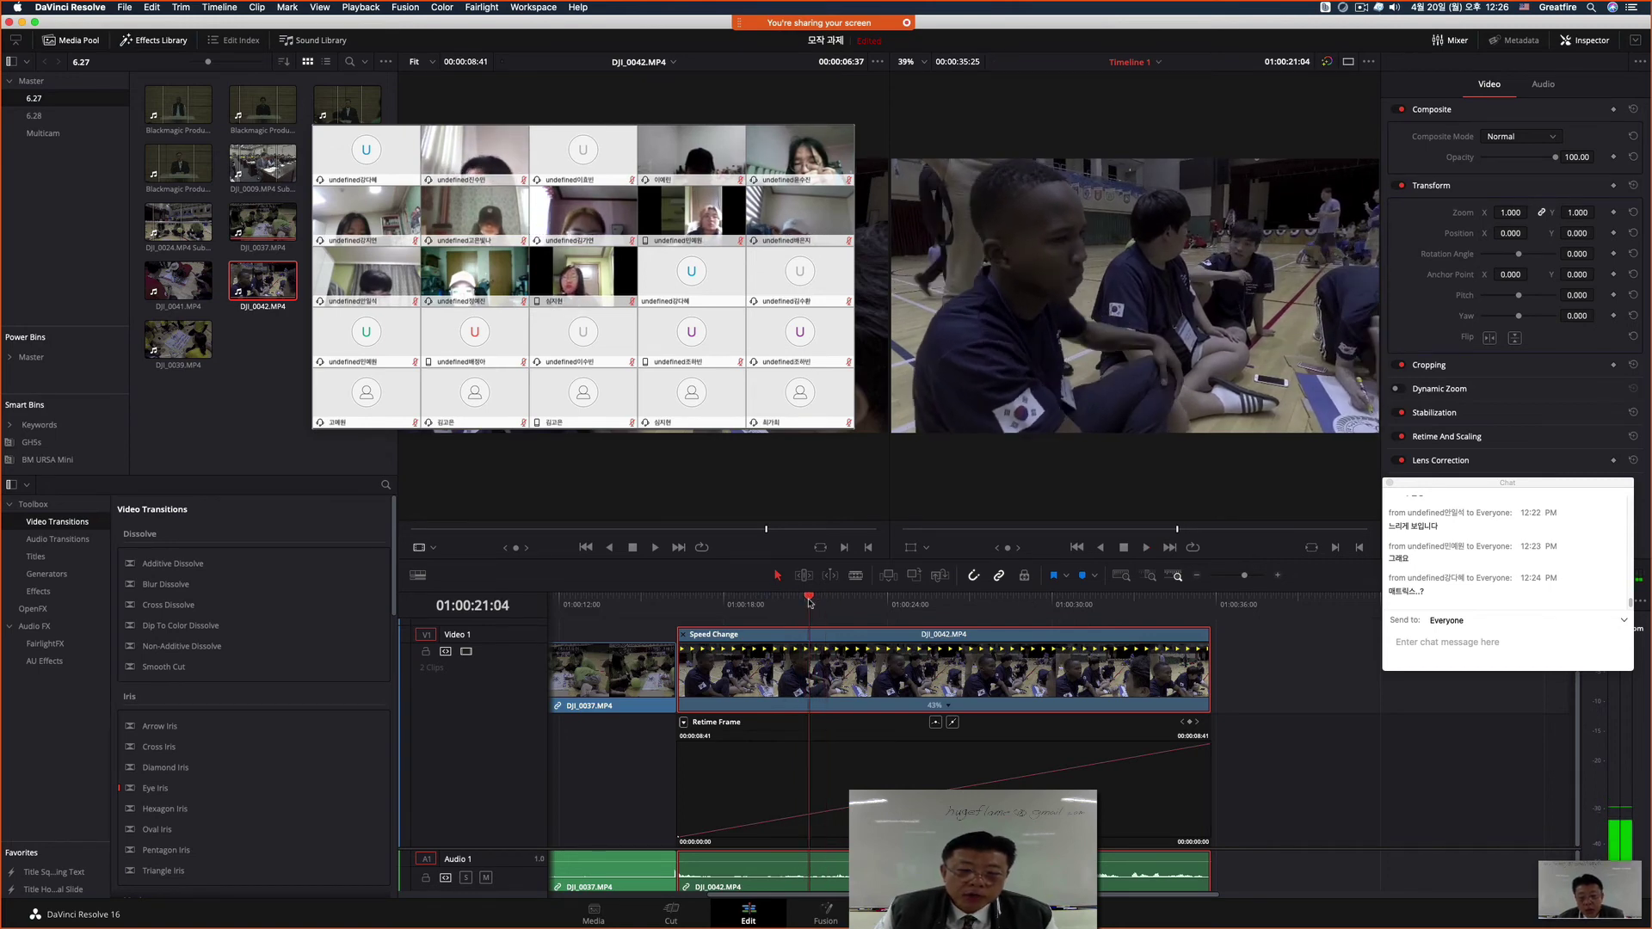
{"action": "left_click", "coordinate": [808, 814], "text": "alt"}
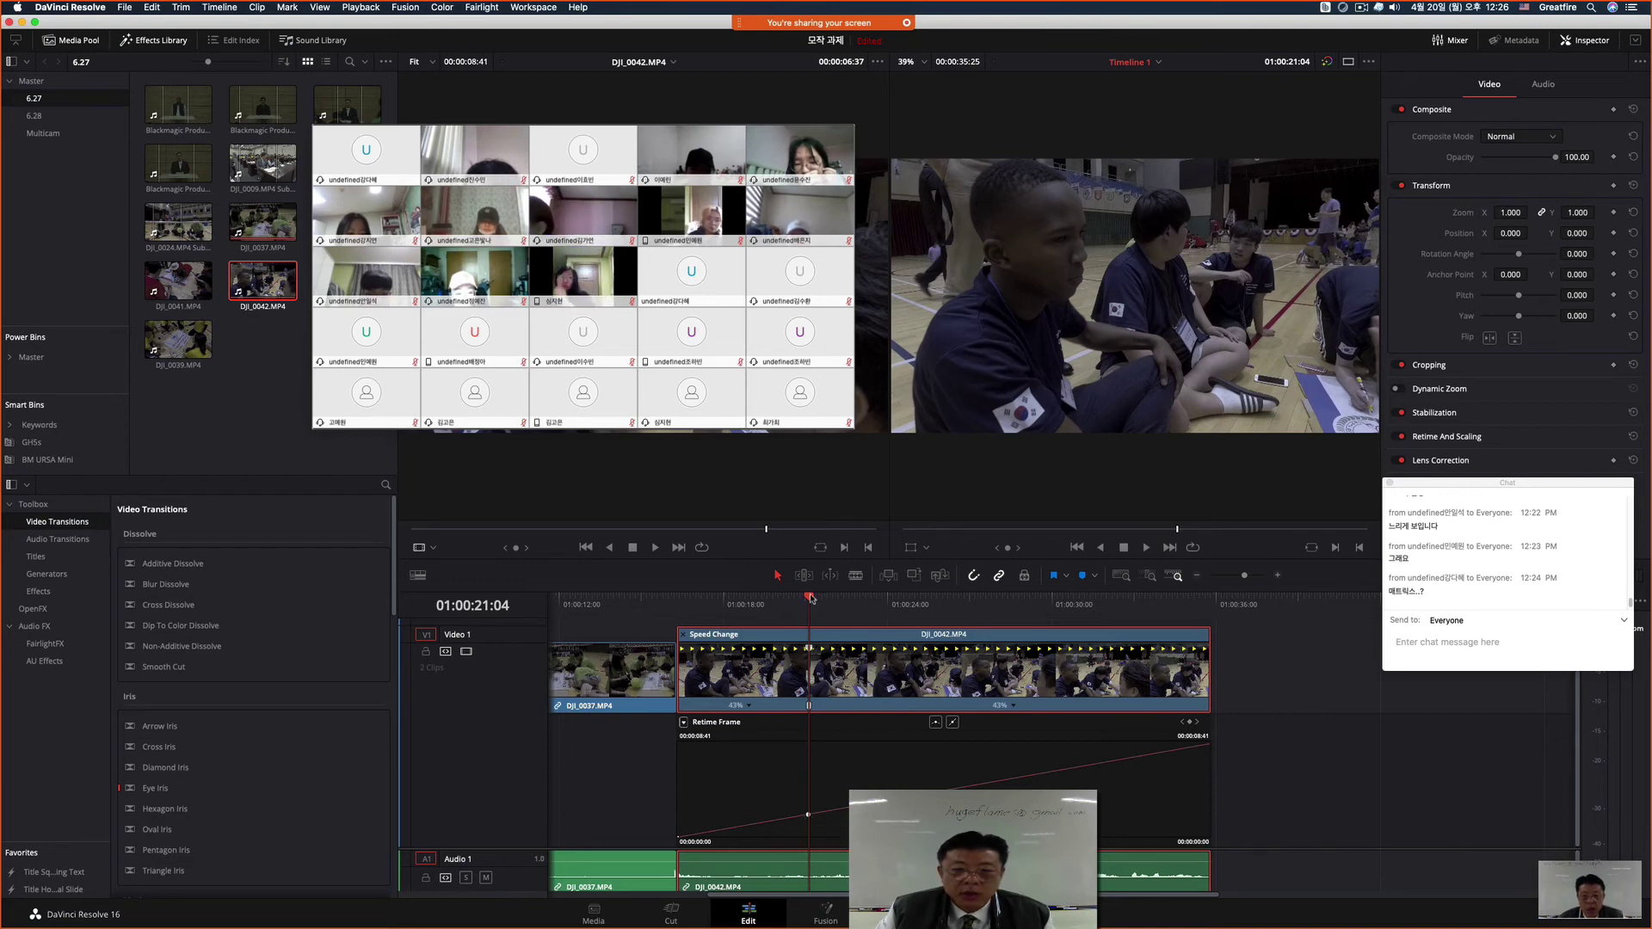
{"action": "left_click_drag", "start_coordinate": [811, 597], "coordinate": [1112, 766]}
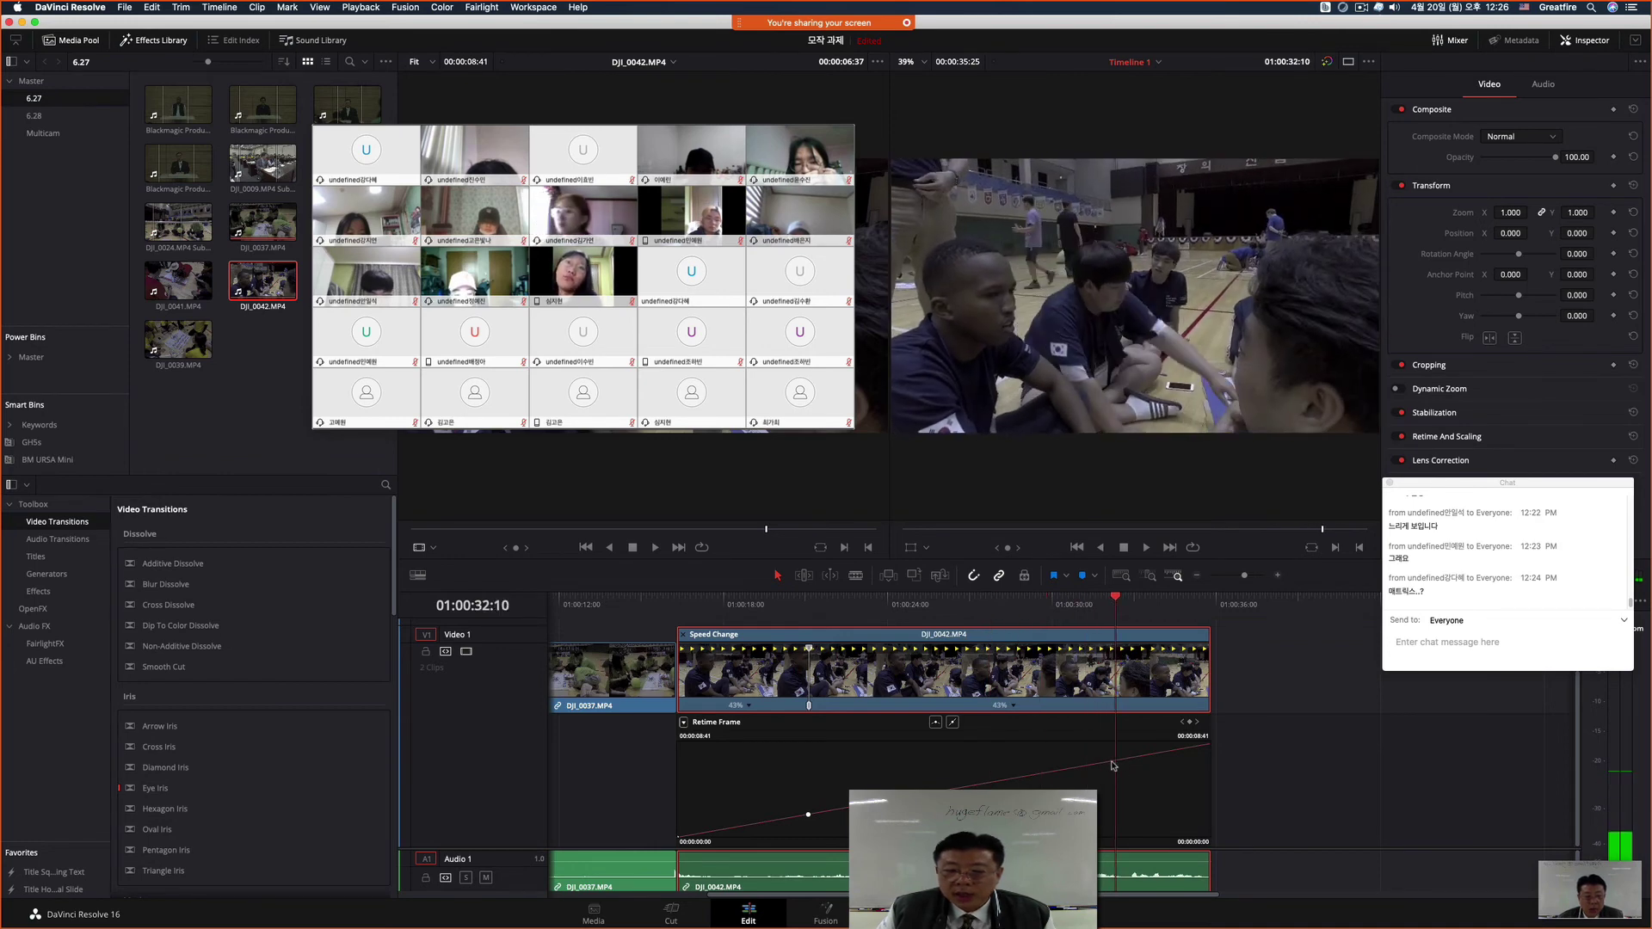
{"action": "left_click", "coordinate": [1115, 762], "text": "alt"}
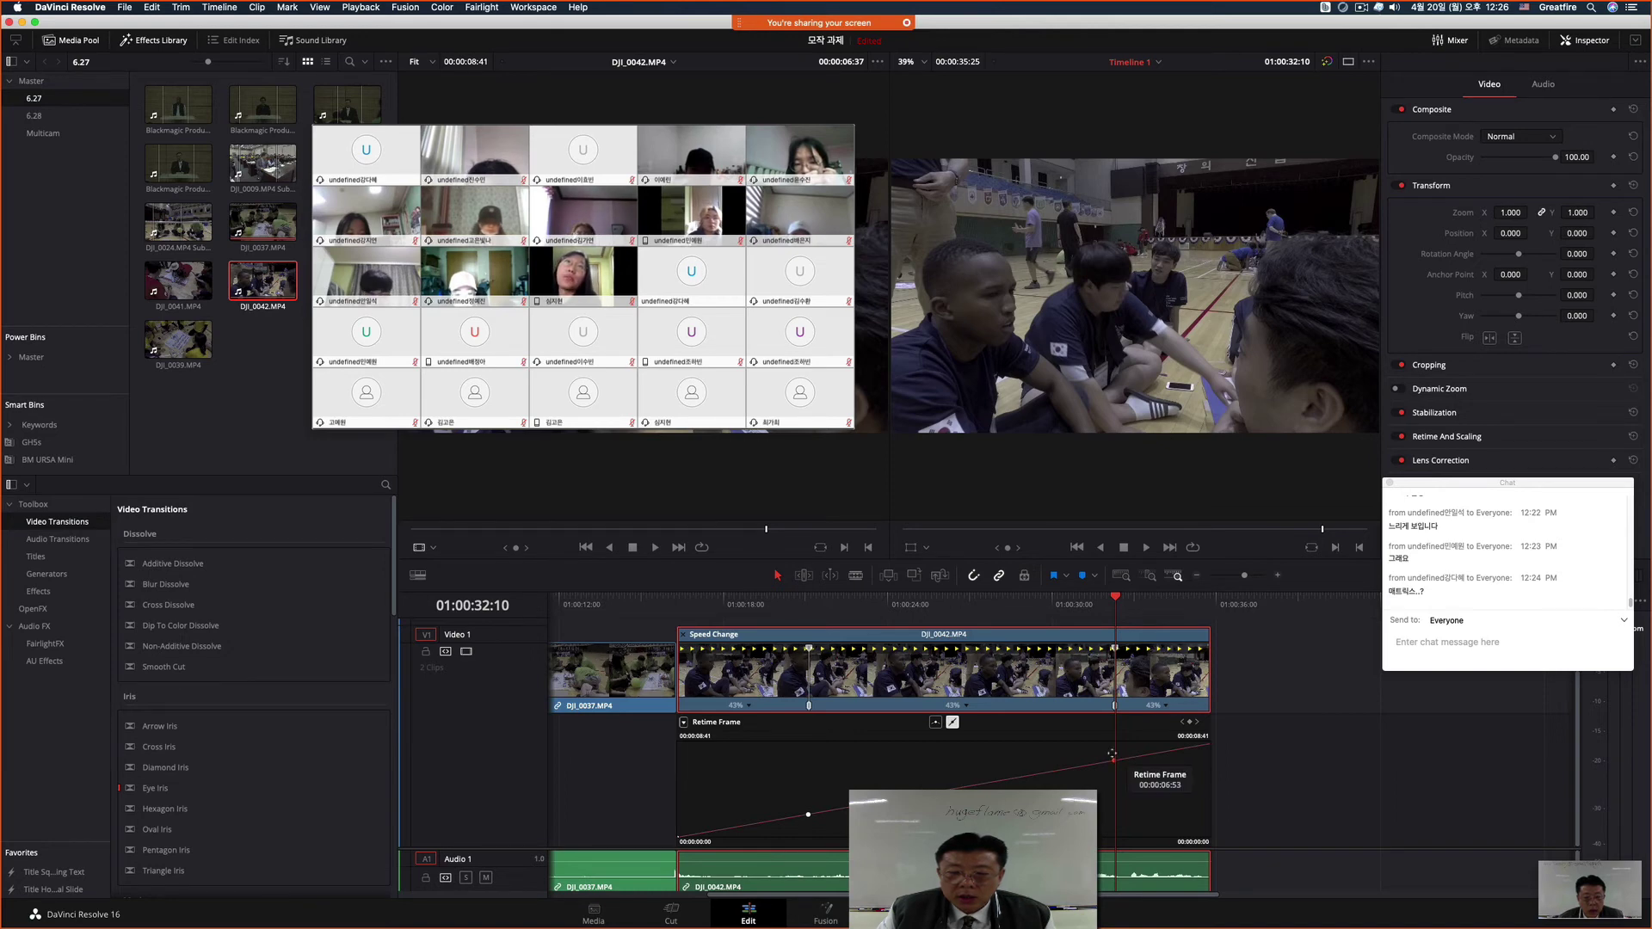
Step: Move the second retime keyframe close after the first for a short fast section, with the remainder at about 31% speed
{"action": "left_click_drag", "start_coordinate": [1112, 755], "coordinate": [829, 822]}
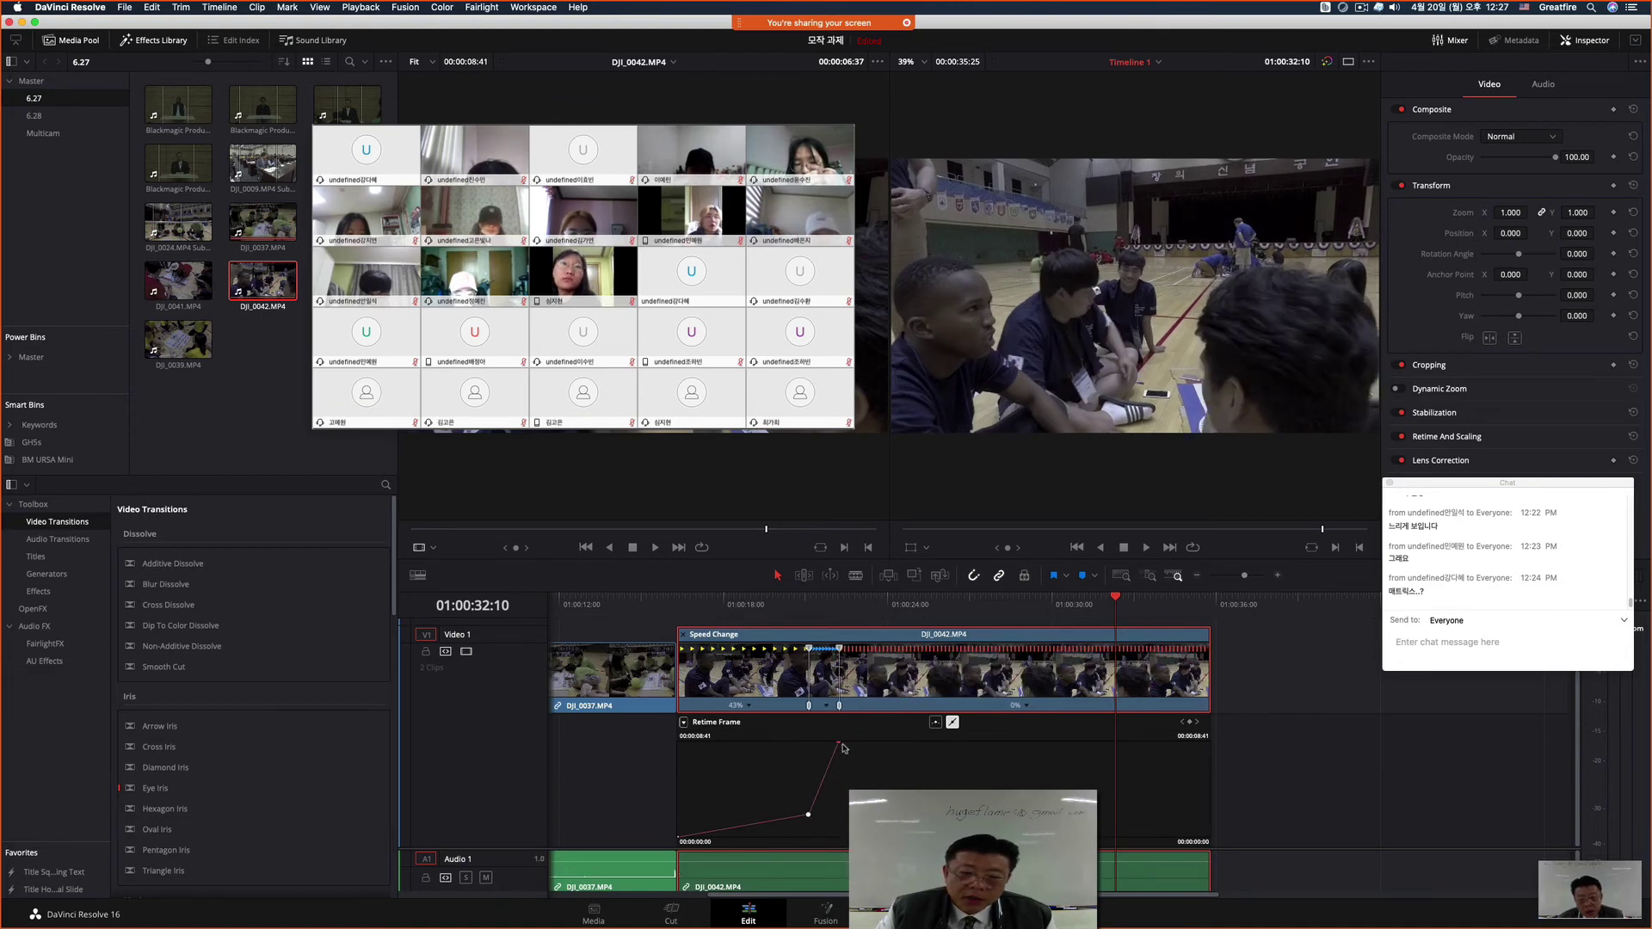
{"action": "left_click_drag", "start_coordinate": [841, 745], "coordinate": [845, 763]}
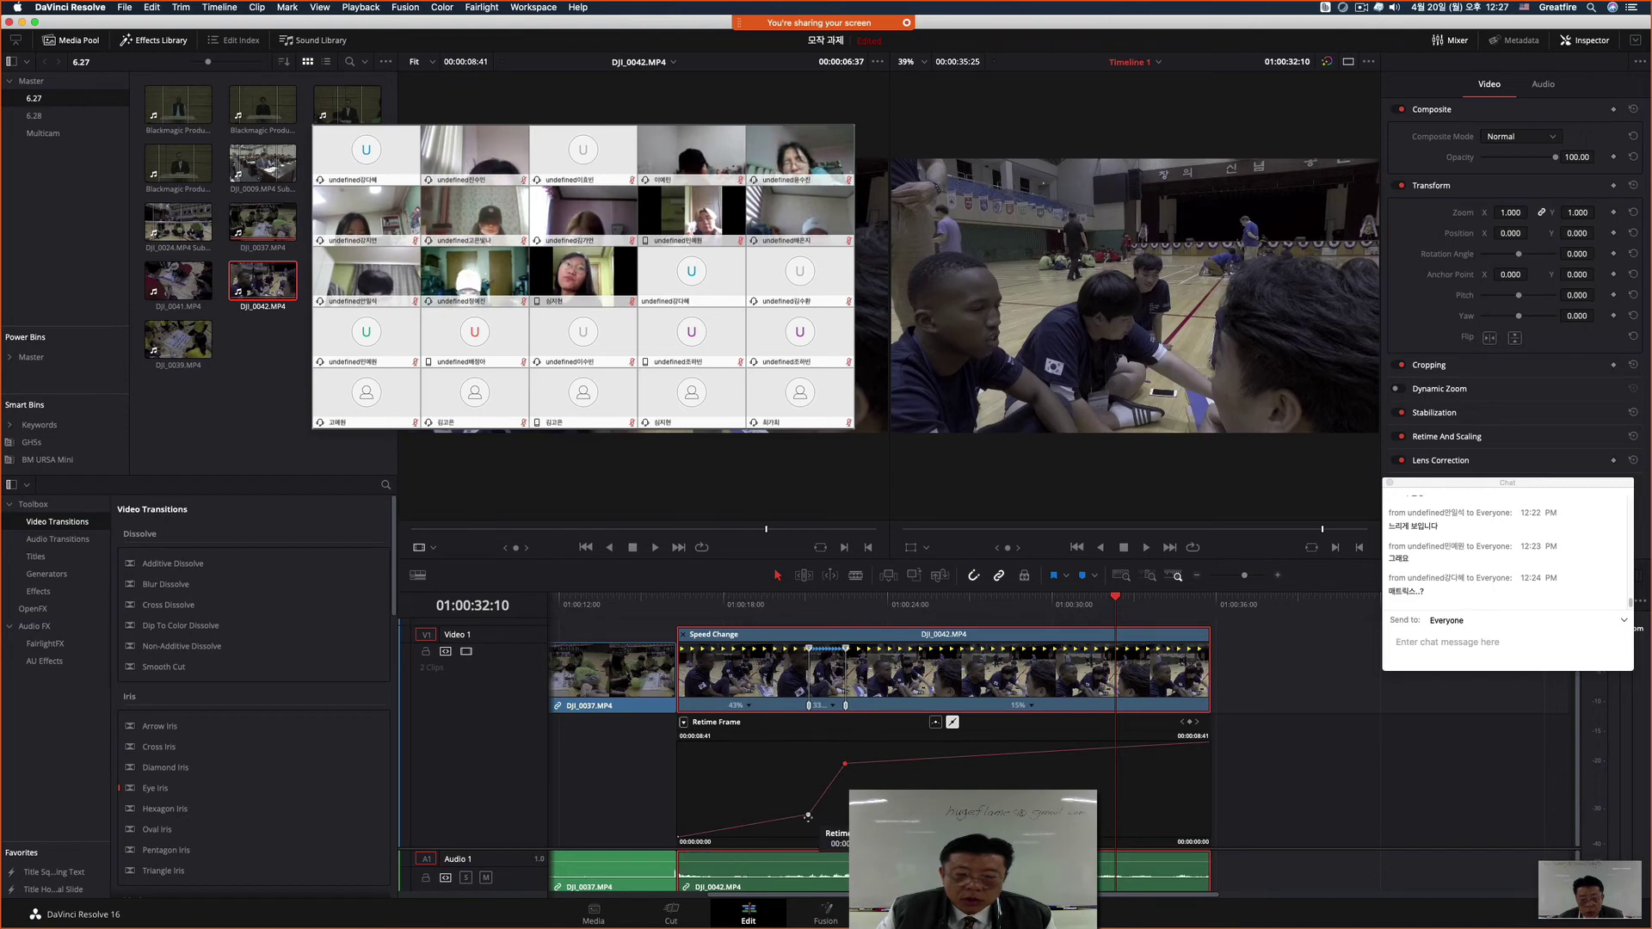
{"action": "mouse_move", "coordinate": [845, 760]}
{"action": "mouse_move", "coordinate": [844, 763]}
{"action": "left_mouse_down"}
{"action": "mouse_move", "coordinate": [813, 788]}
{"action": "mouse_move", "coordinate": [831, 790]}
{"action": "left_mouse_up"}
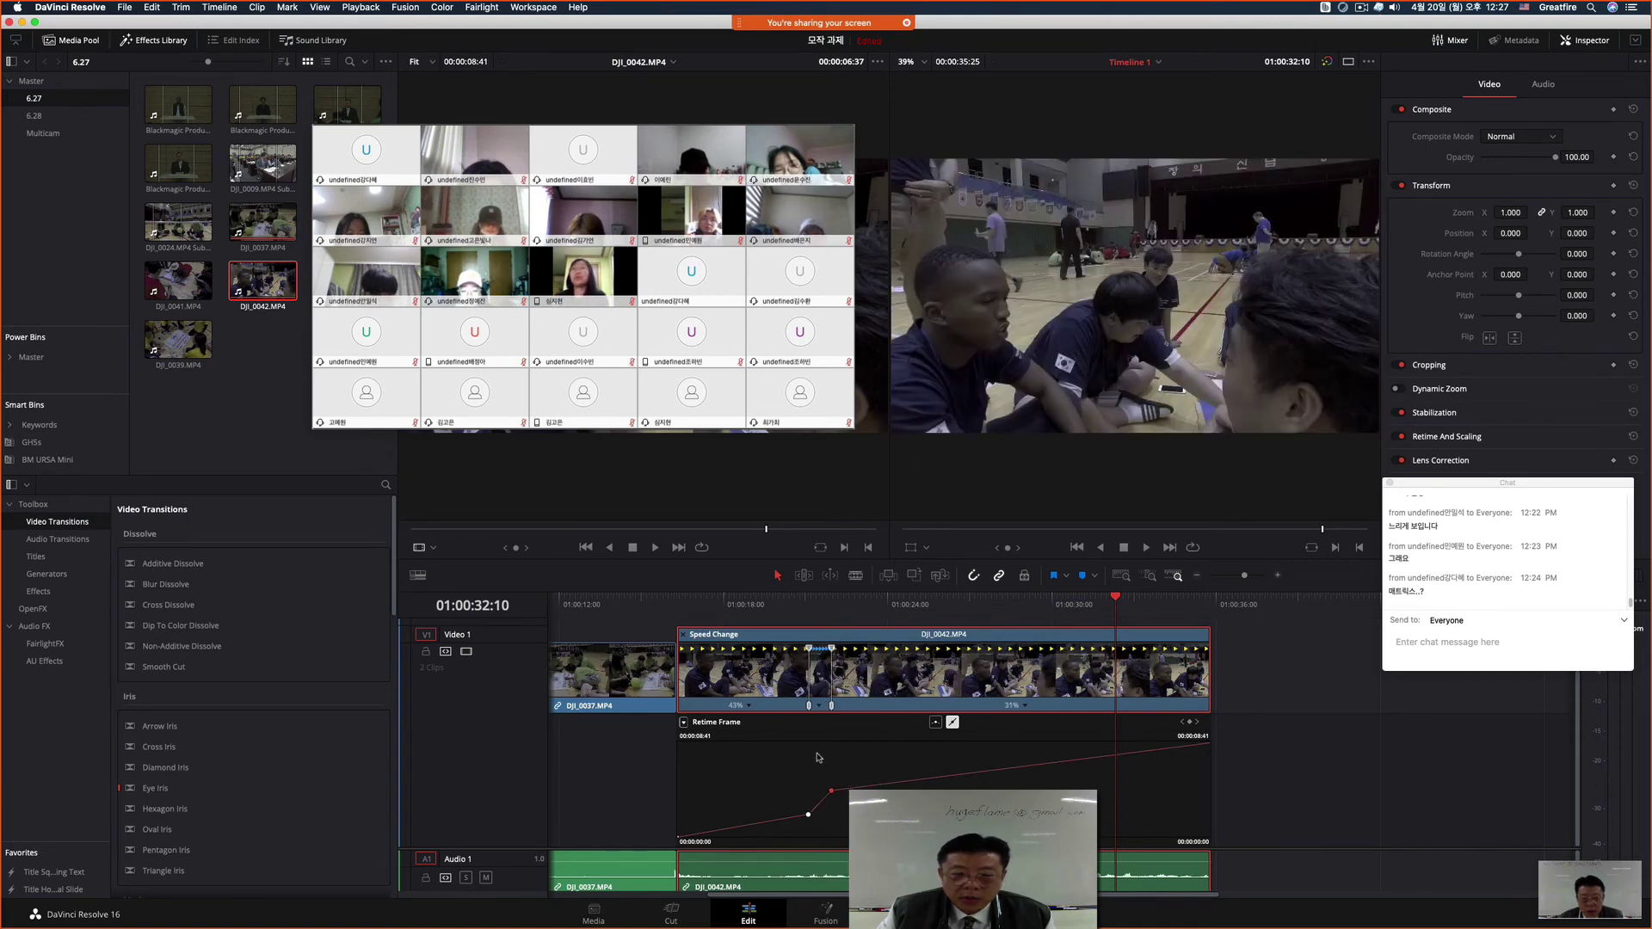
Step: Play the DJI_0042.MP4 clip from its start to review the speed change between the two keyframes
{"action": "left_click", "coordinate": [678, 600]}
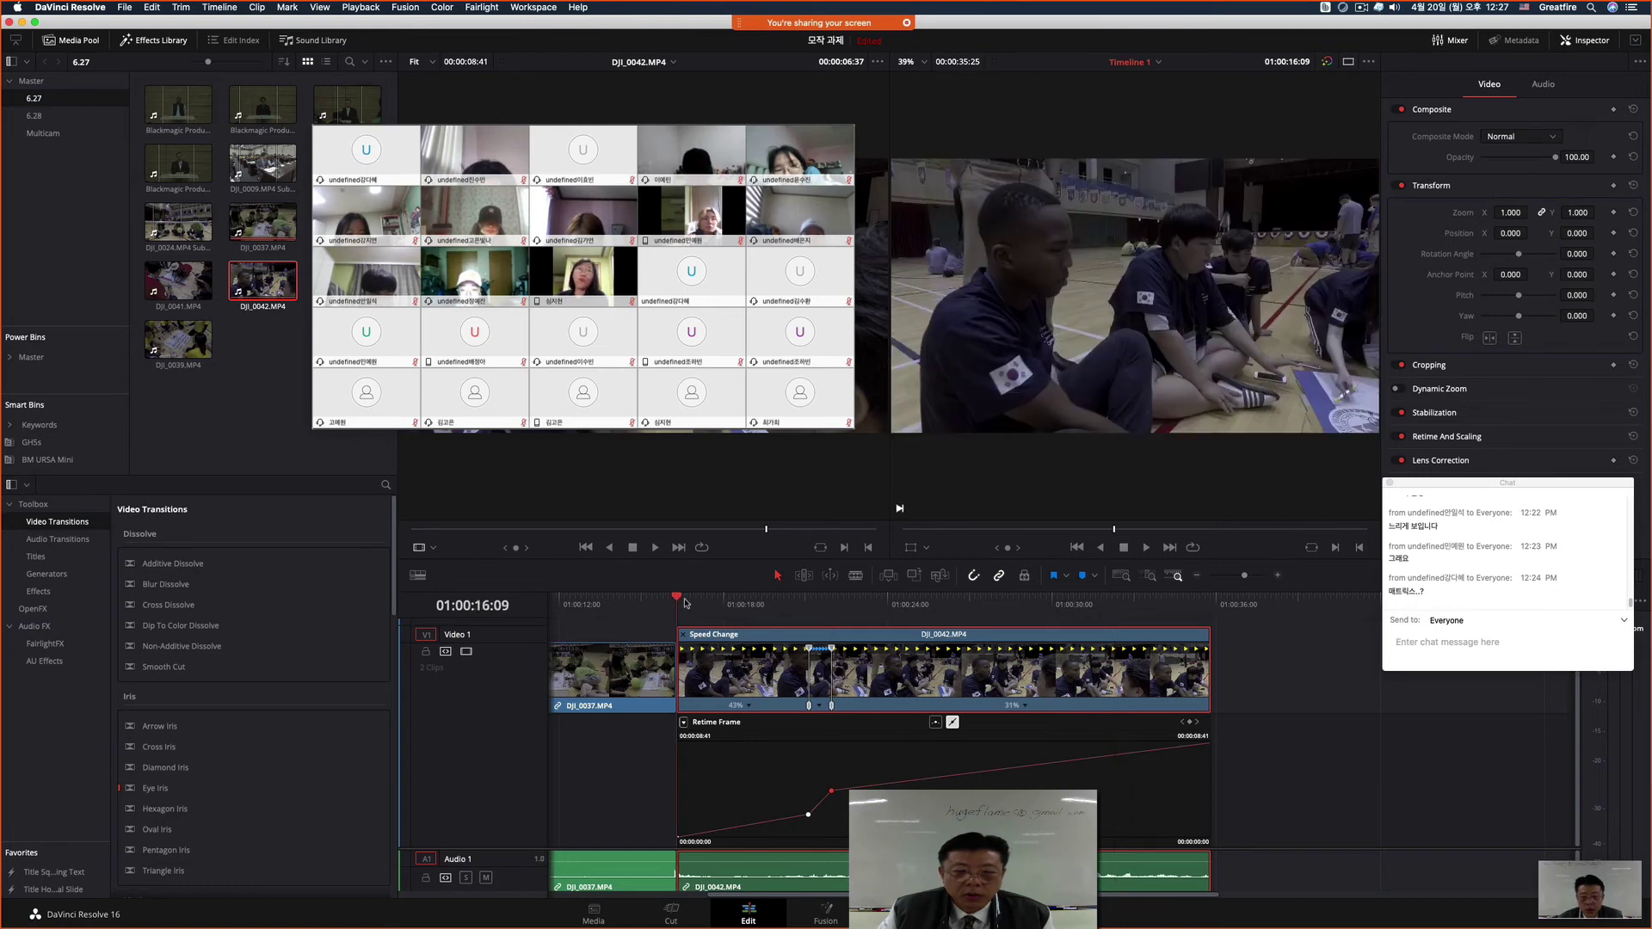
{"action": "key", "text": "space"}
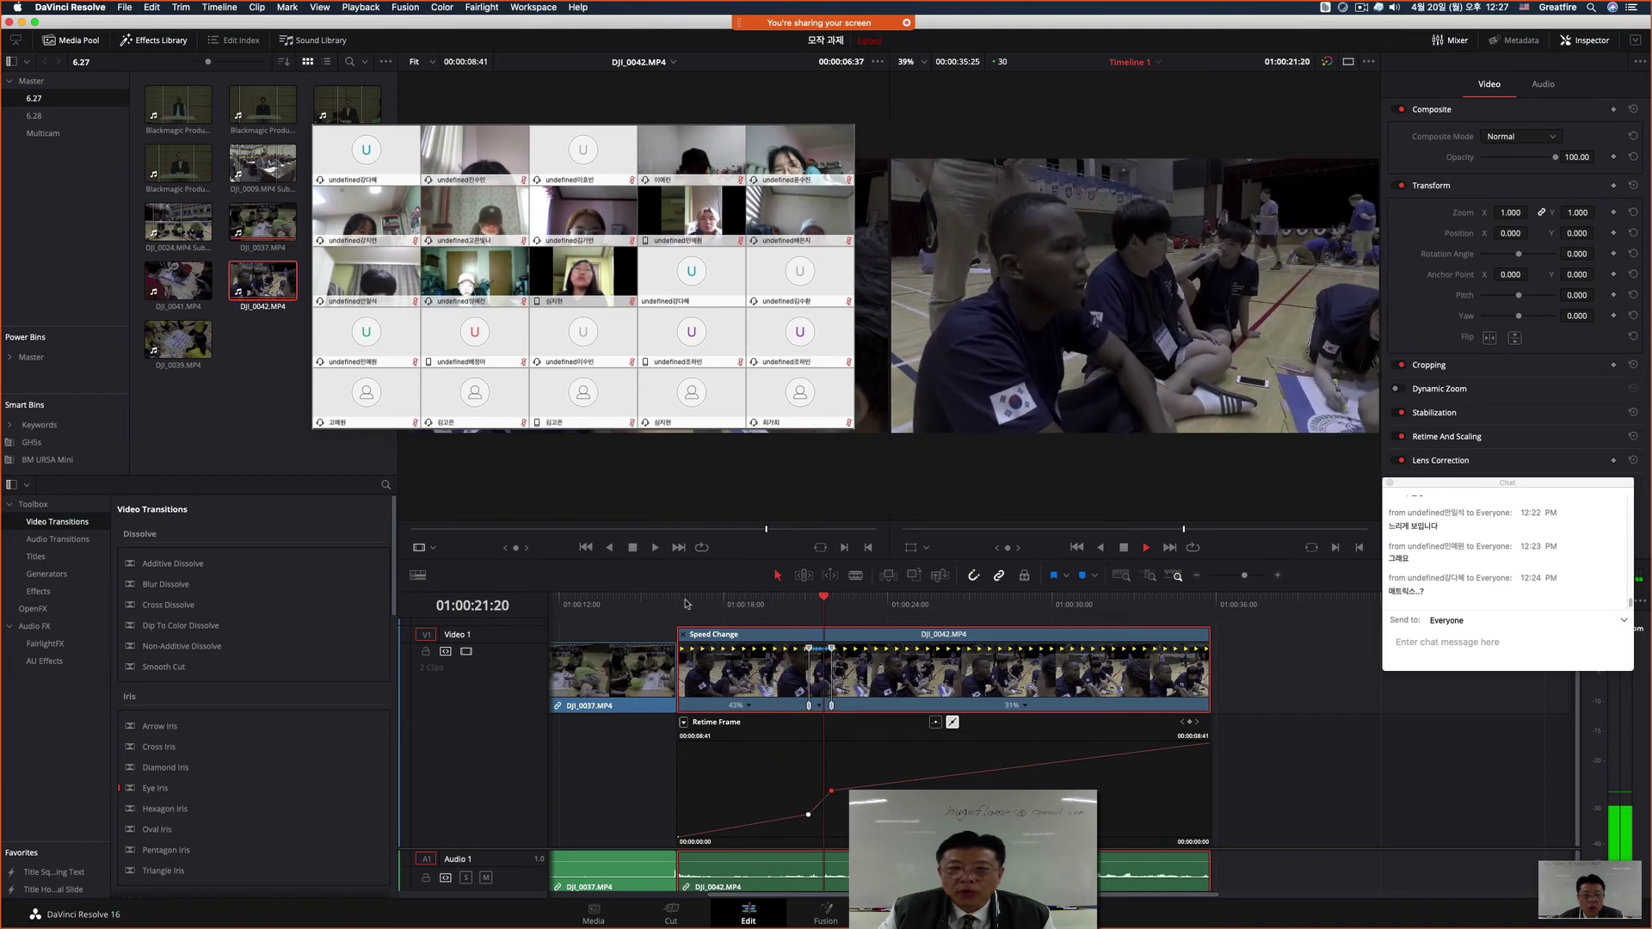
{"action": "key", "text": "space"}
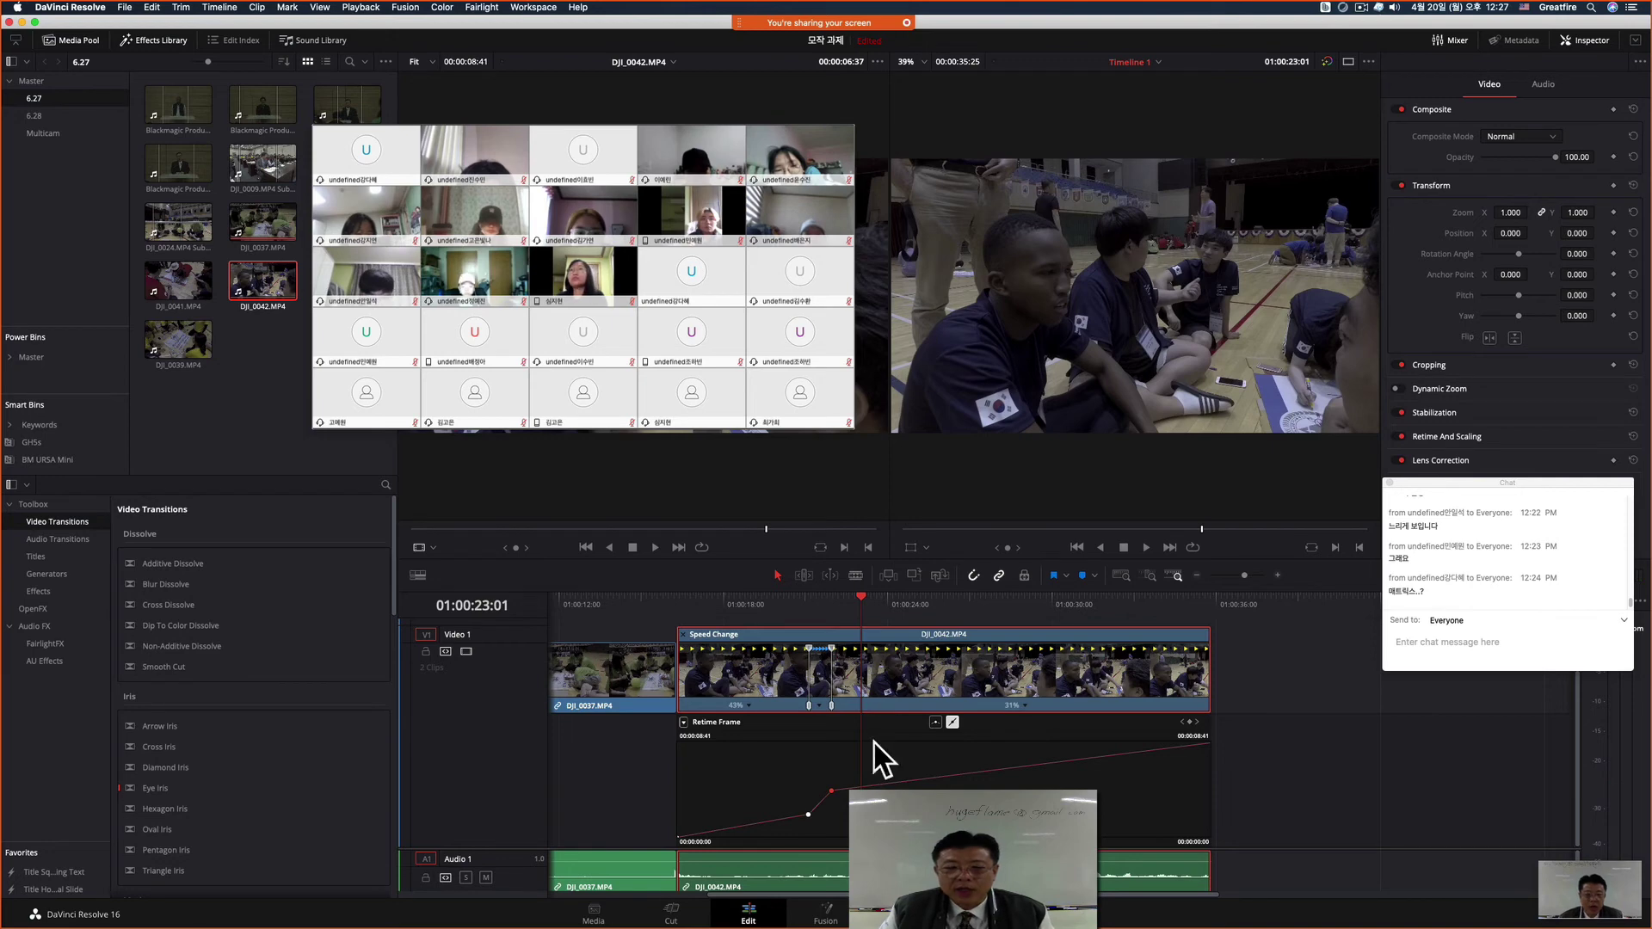
Step: Undo the retime edits on DJI_0042.MP4 back to before the clip was placed on the timeline
{"action": "key", "text": "super+z"}
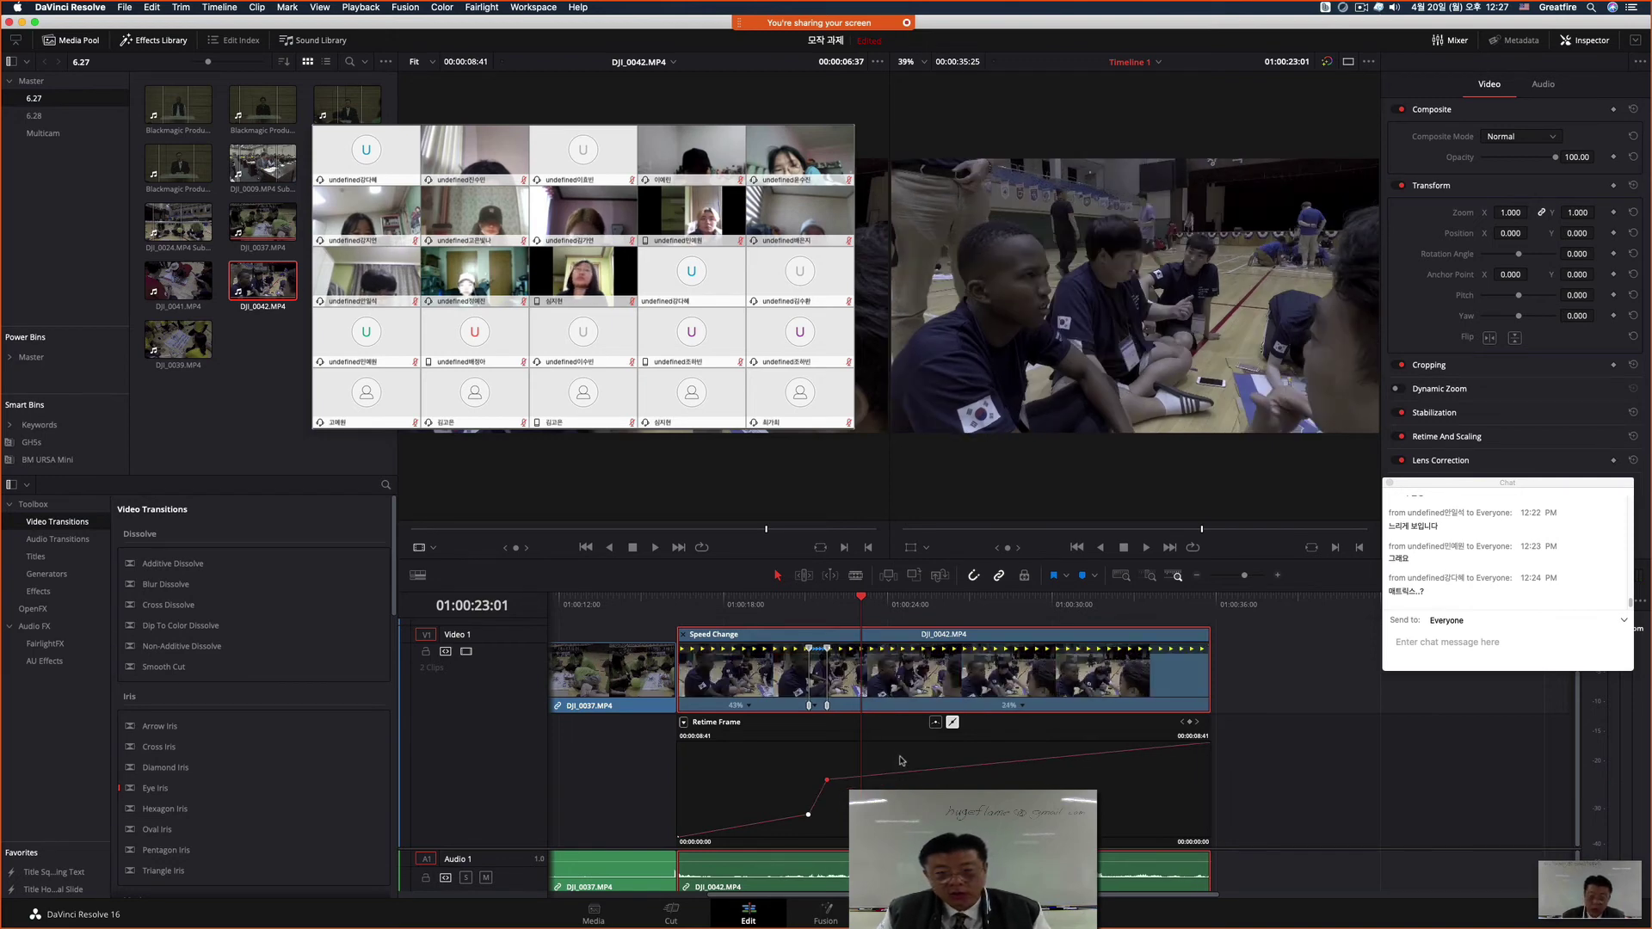
{"action": "key", "text": "super+z"}
{"action": "key", "text": "super+z"}
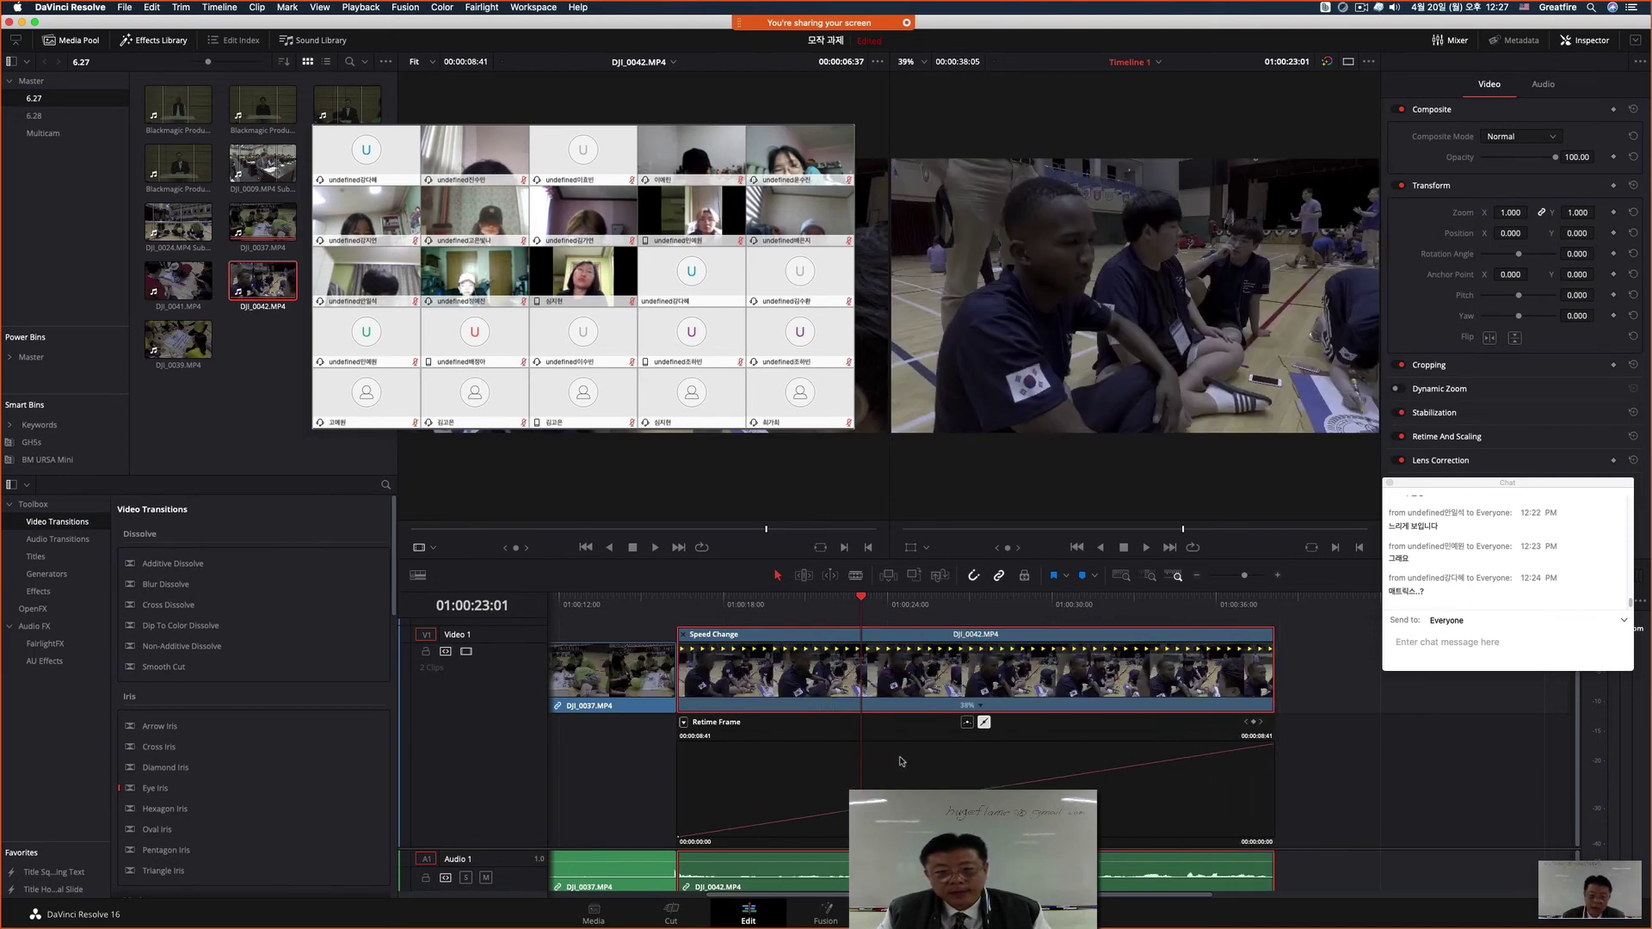
{"action": "key", "text": "super+z"}
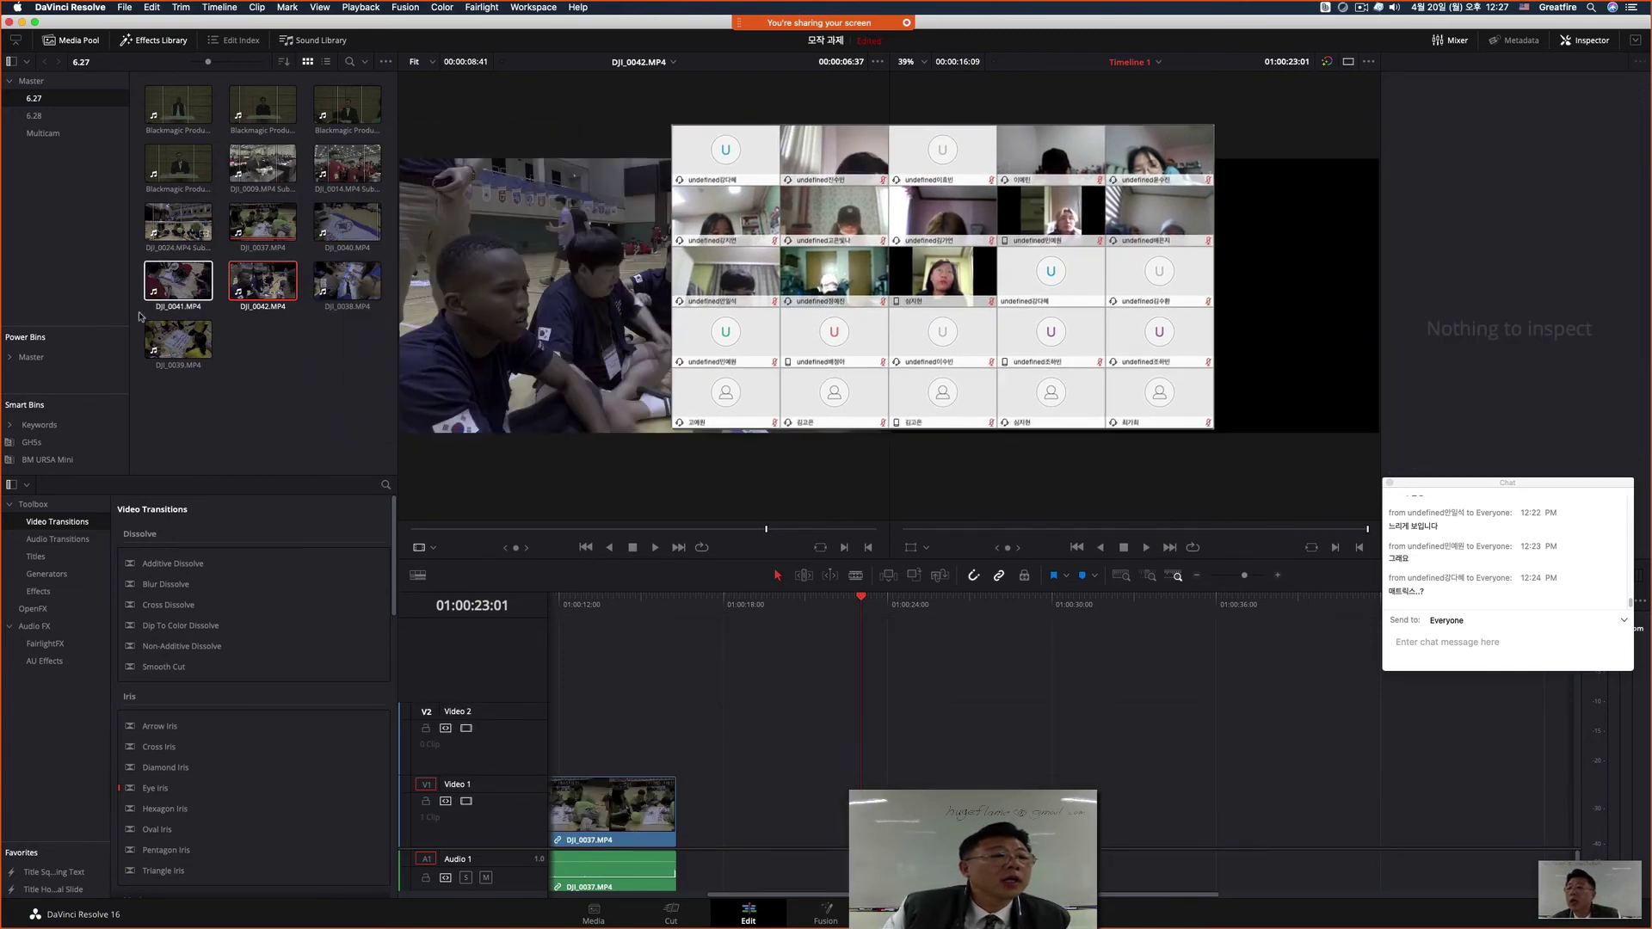
Step: Move the playhead to the timeline's end, clear the participant window from the viewers and preview the DJI_0014.MP4 subclip
{"action": "left_click", "coordinate": [329, 172]}
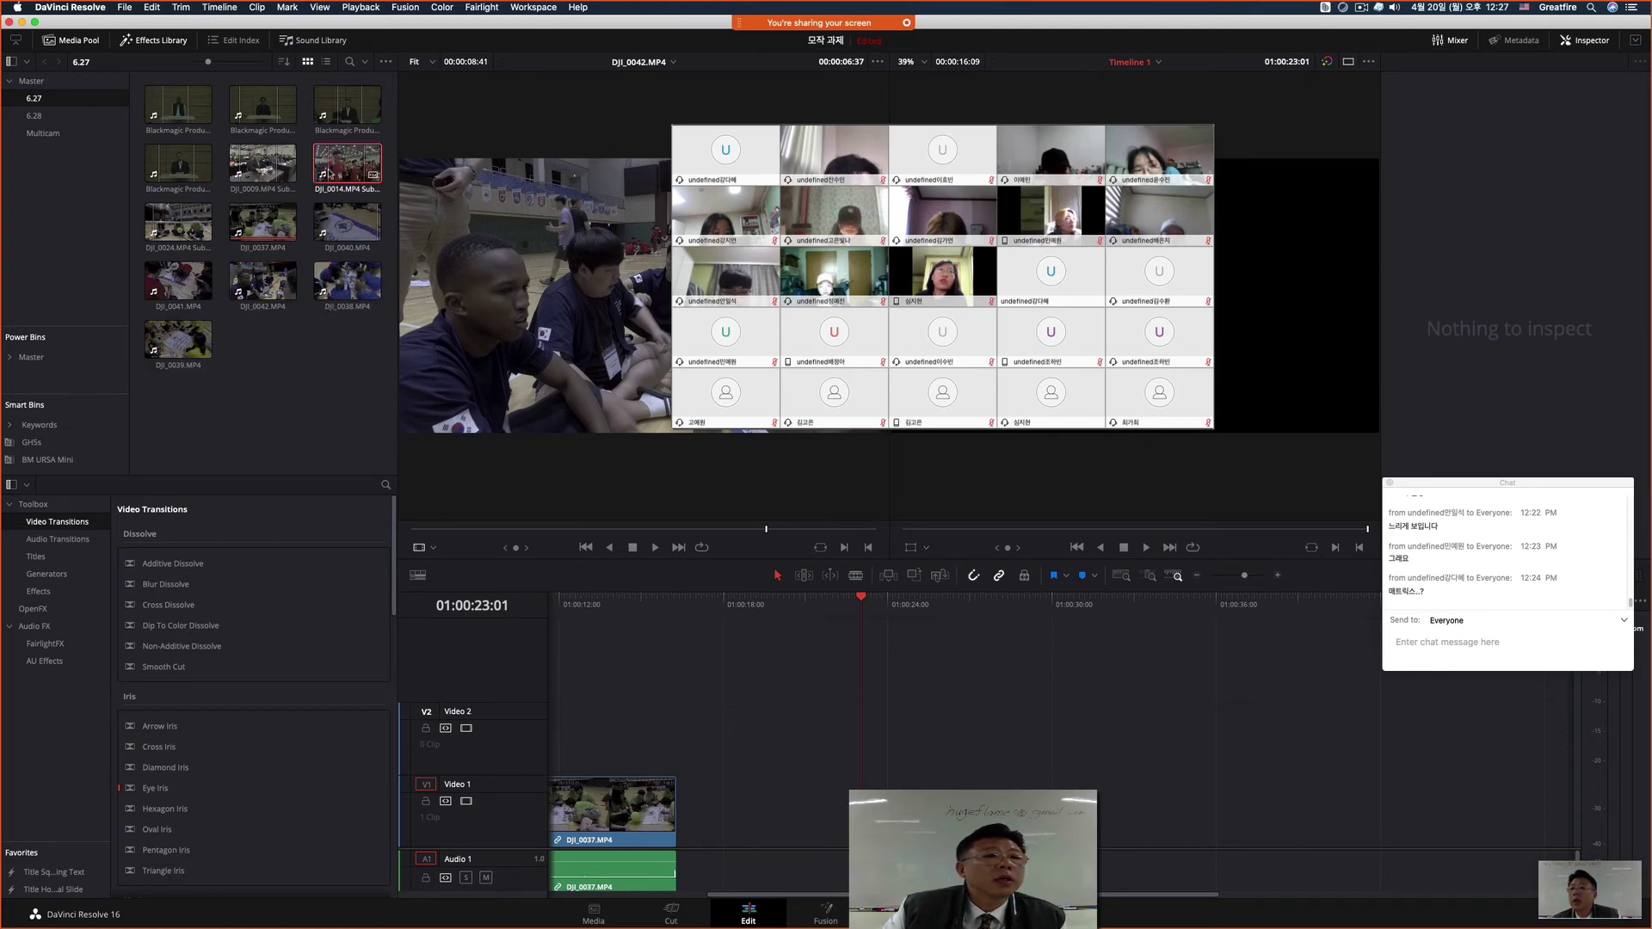
{"action": "key", "text": "End"}
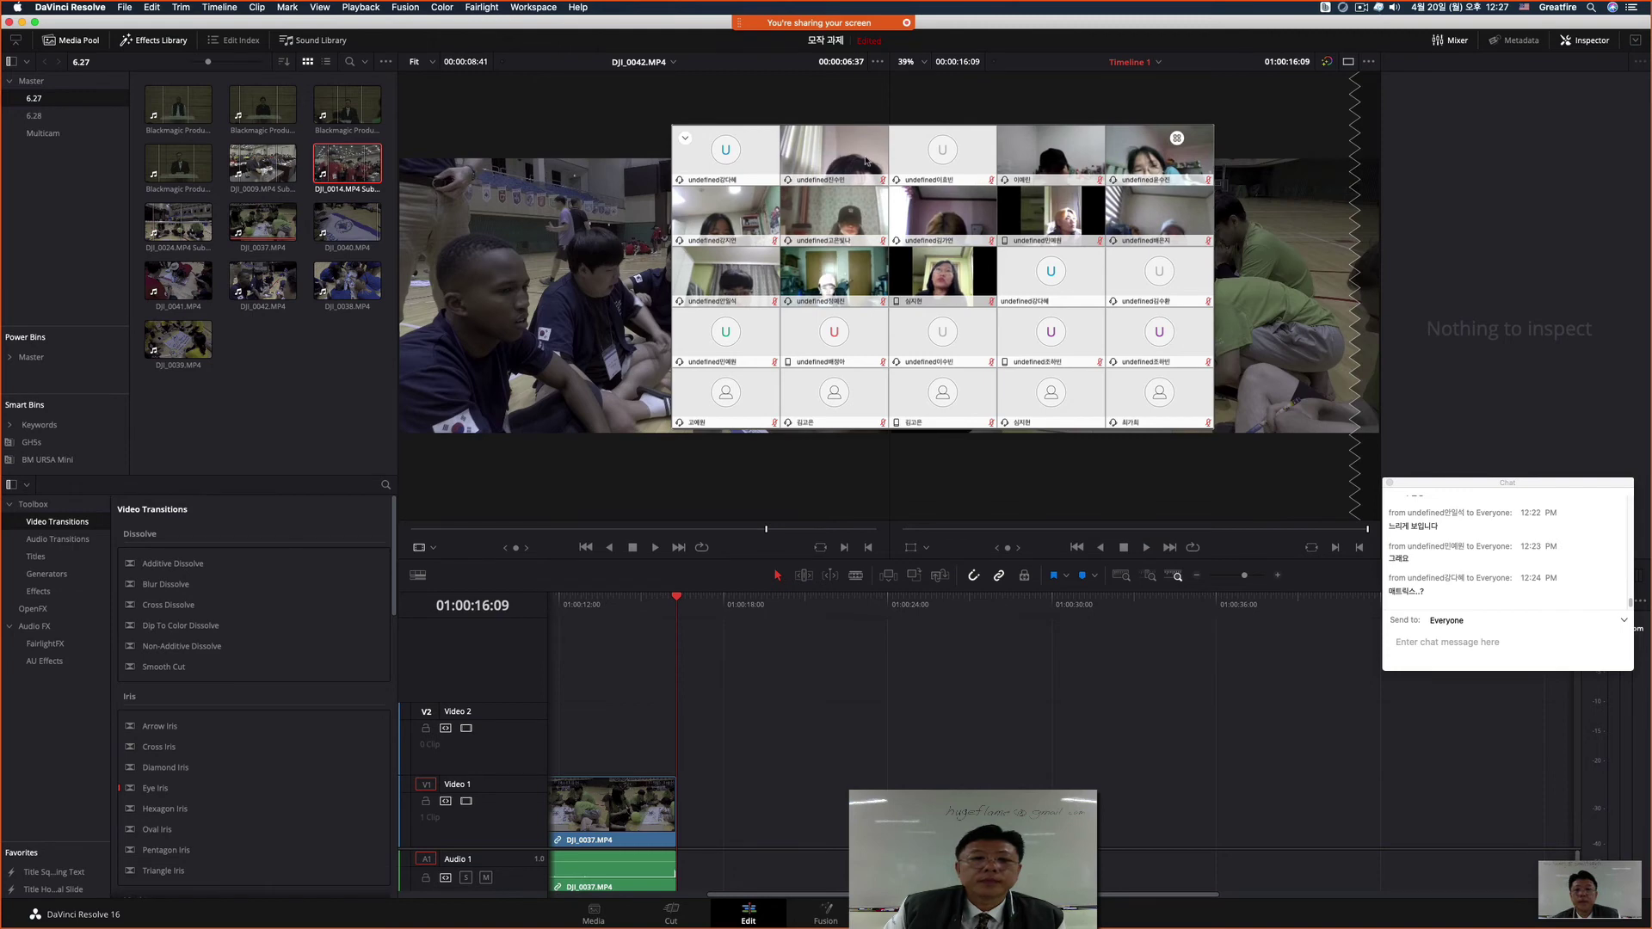
{"action": "left_click_drag", "start_coordinate": [865, 160], "coordinate": [1594, 186]}
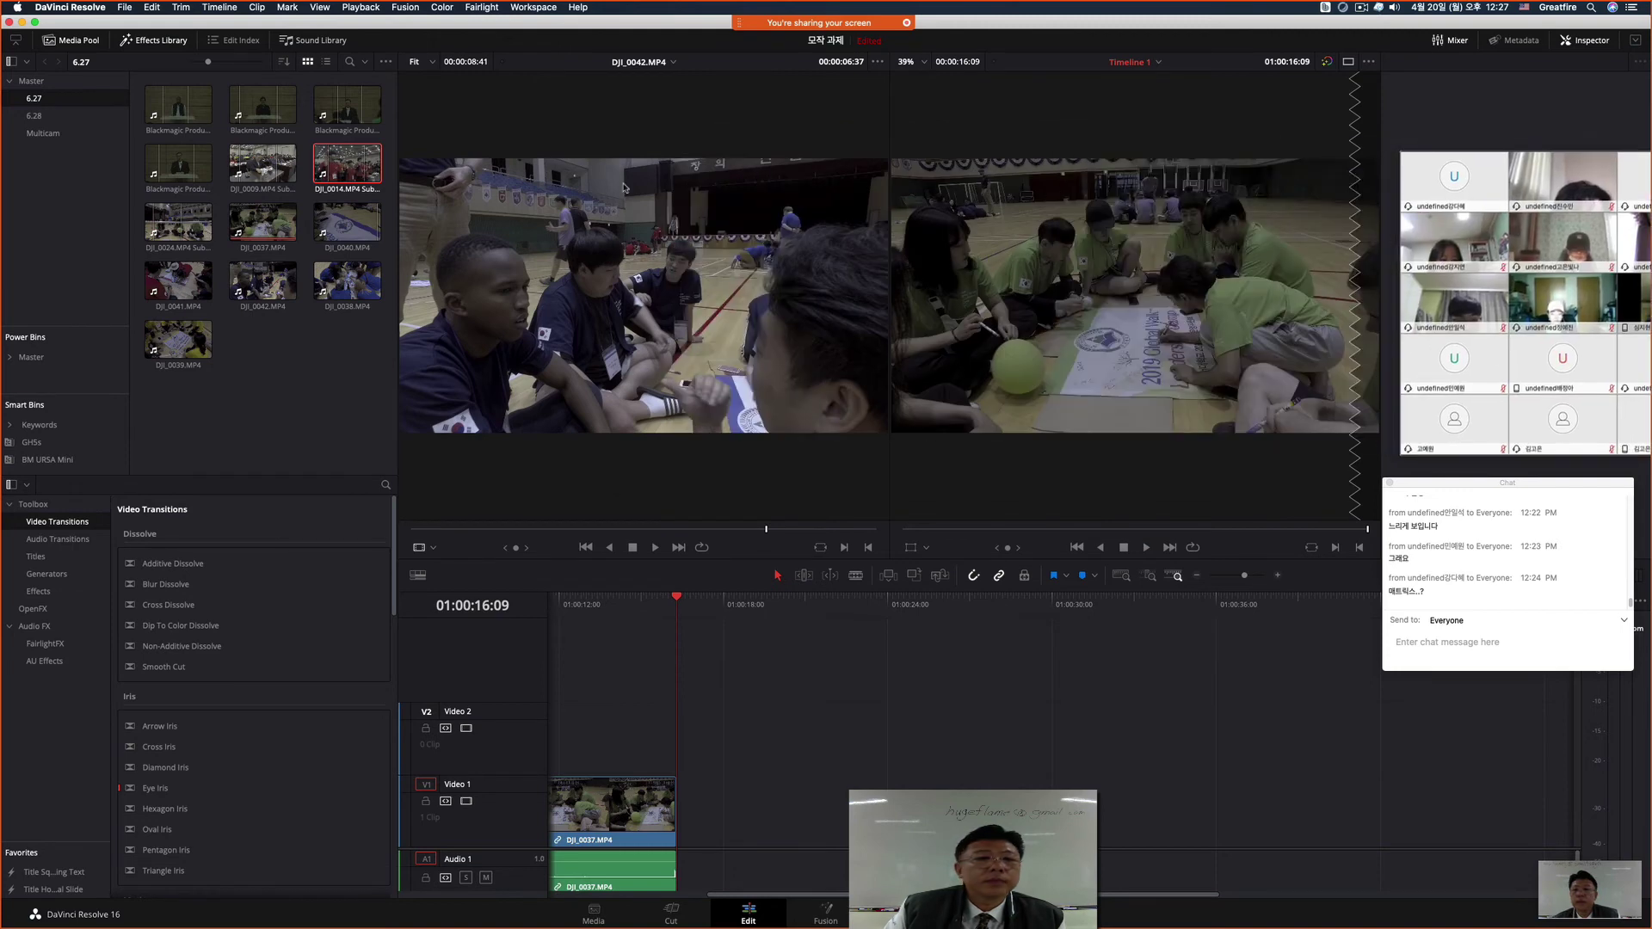
{"action": "double_click", "coordinate": [344, 171]}
{"action": "key", "text": "space"}
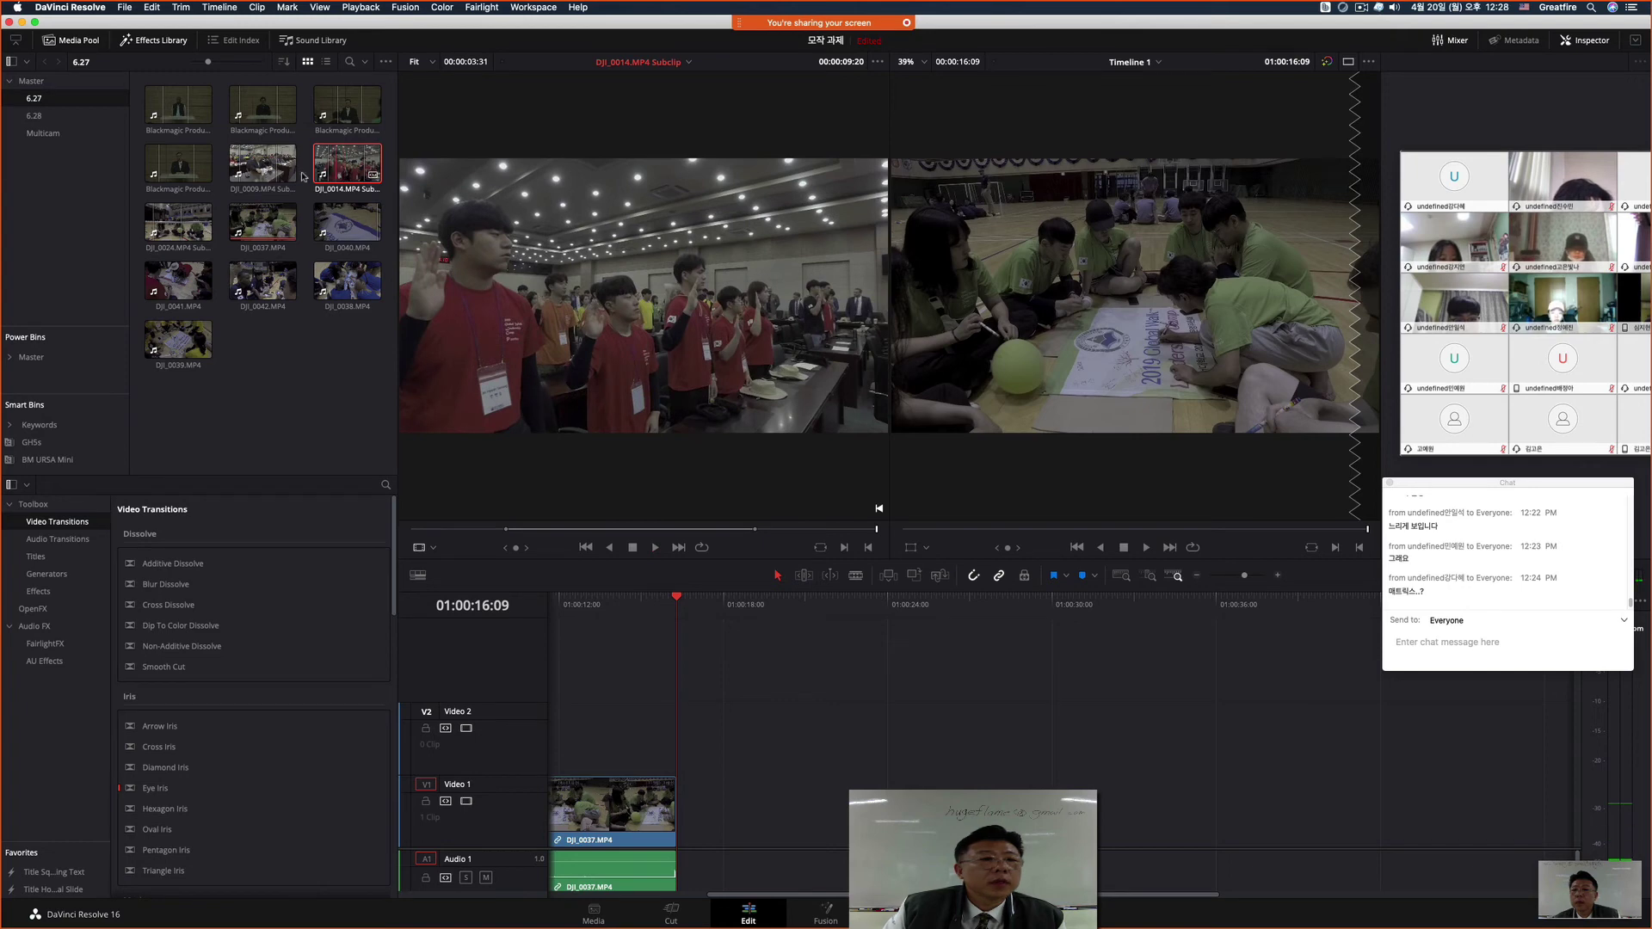
Step: Open the 6.28 bin and preview DJI_0061.MP4, DJI_0096.MP4 and C0002.MP4 as source footage for the retime example
{"action": "left_click", "coordinate": [36, 115]}
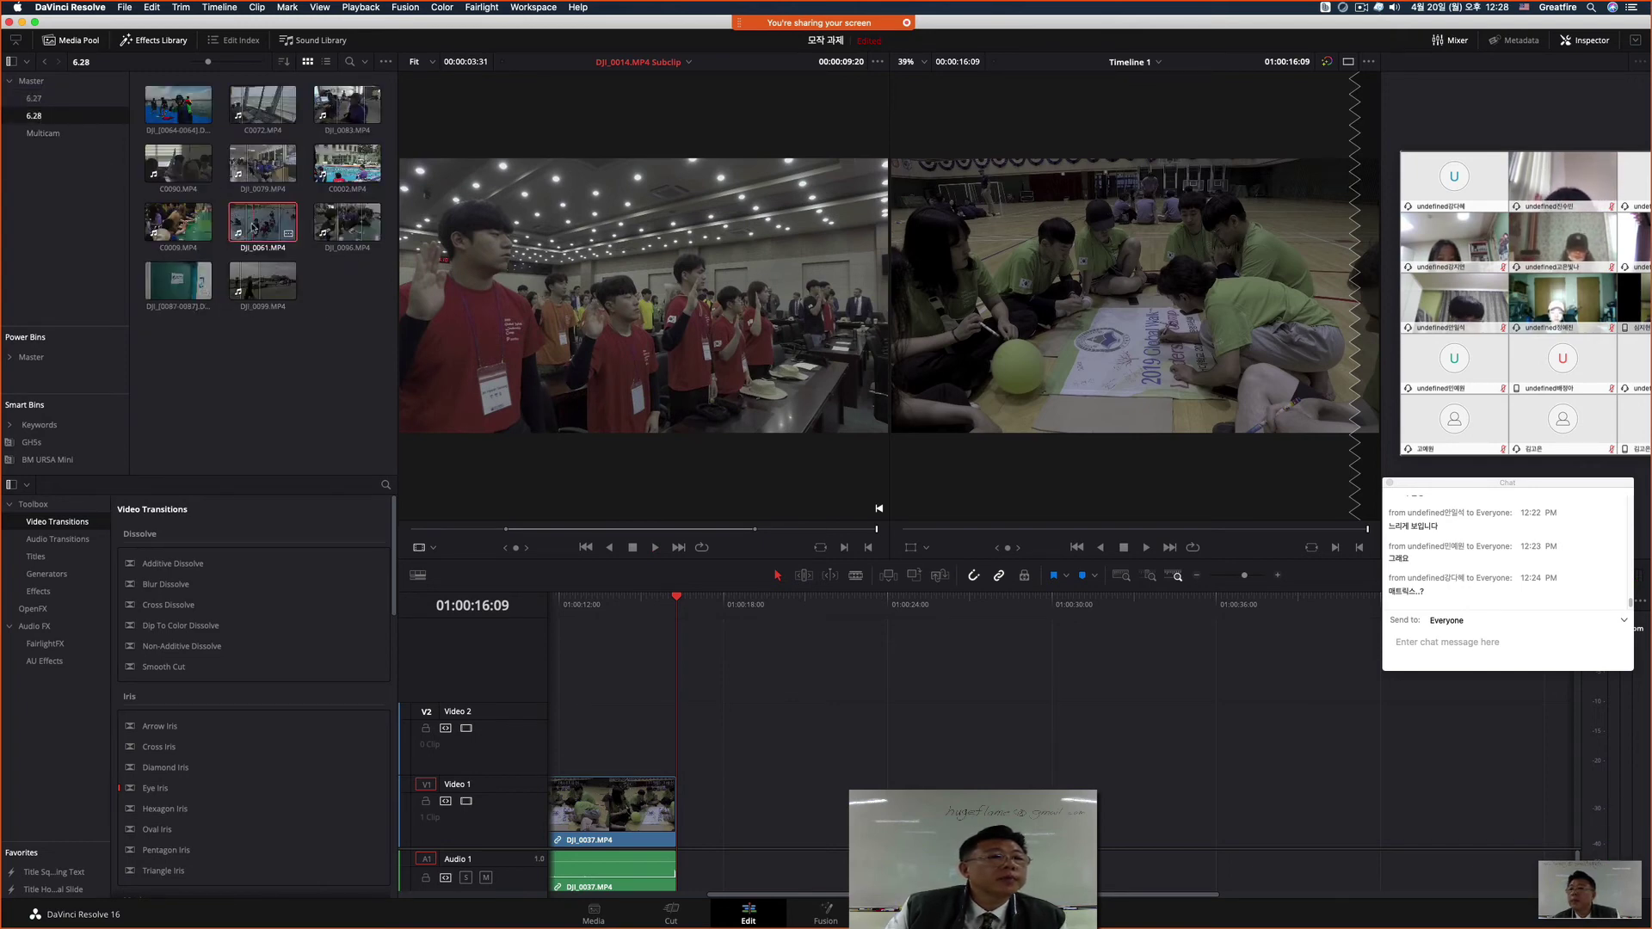
{"action": "left_click", "coordinate": [253, 229]}
{"action": "key", "text": "space"}
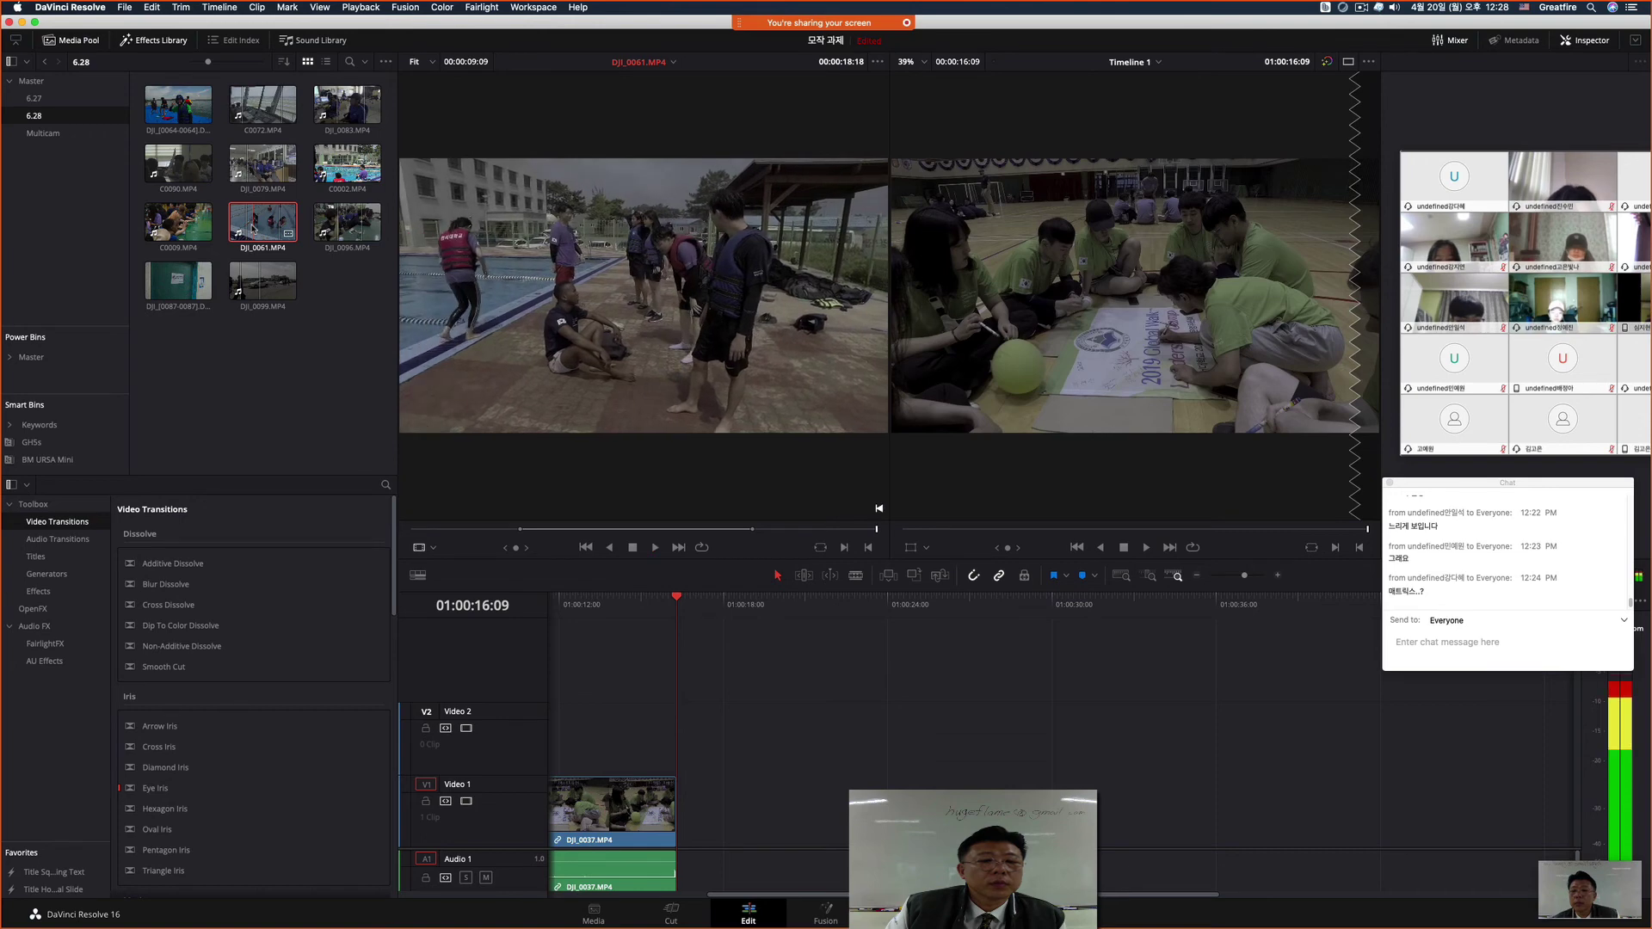
{"action": "left_click", "coordinate": [323, 230]}
{"action": "key", "text": "space"}
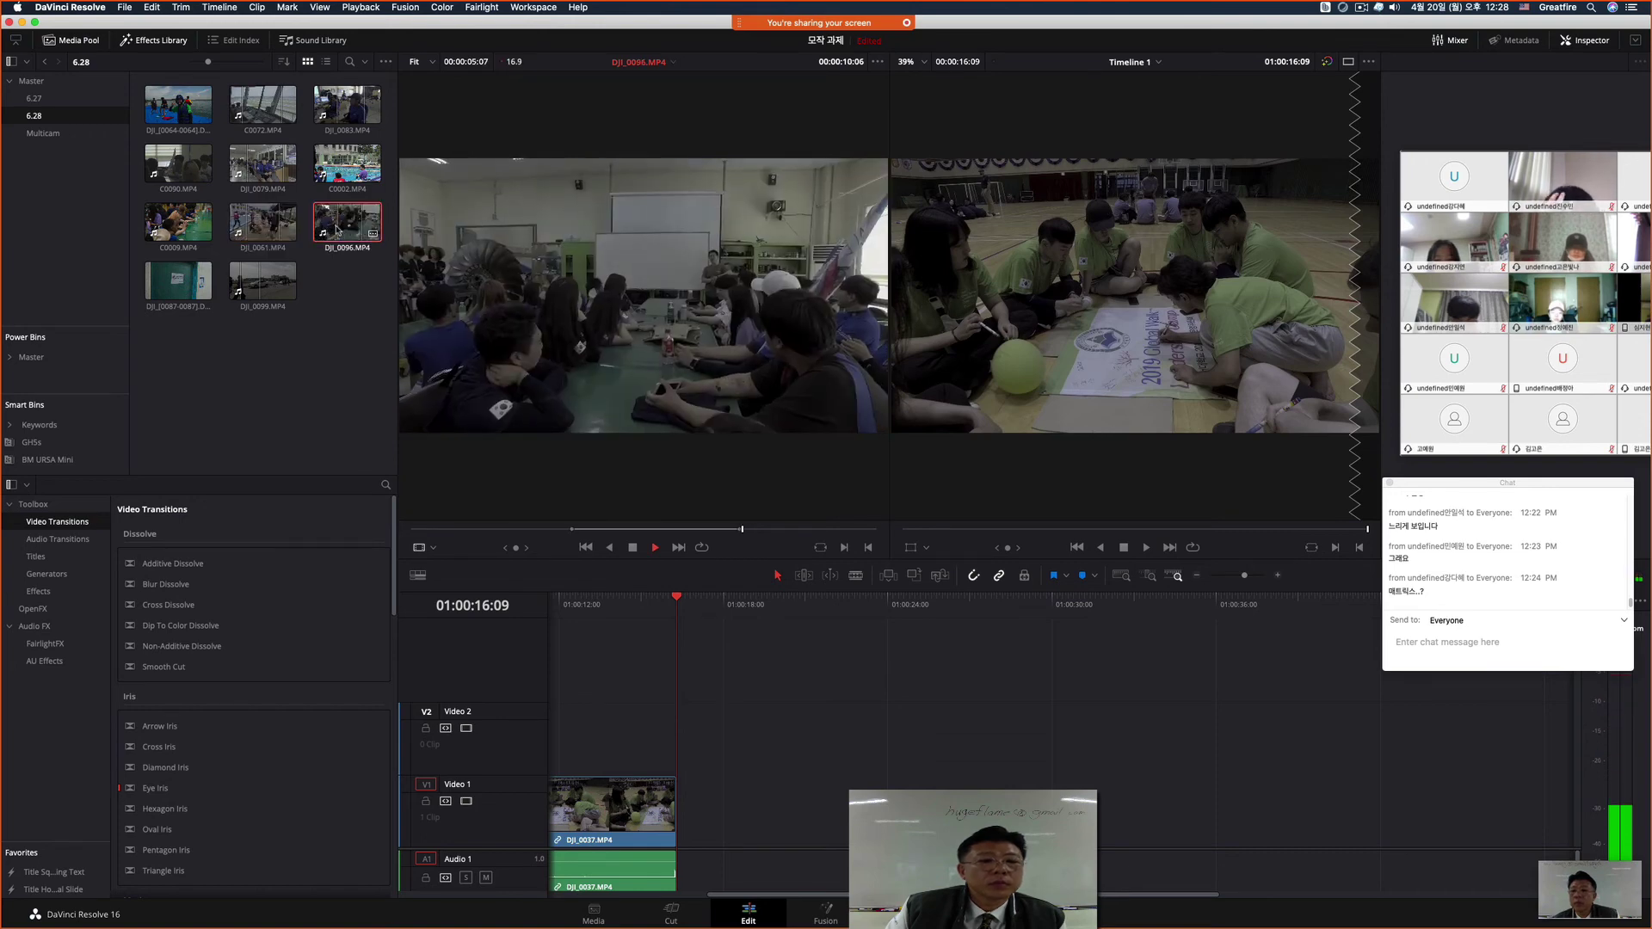
{"action": "left_click", "coordinate": [341, 178]}
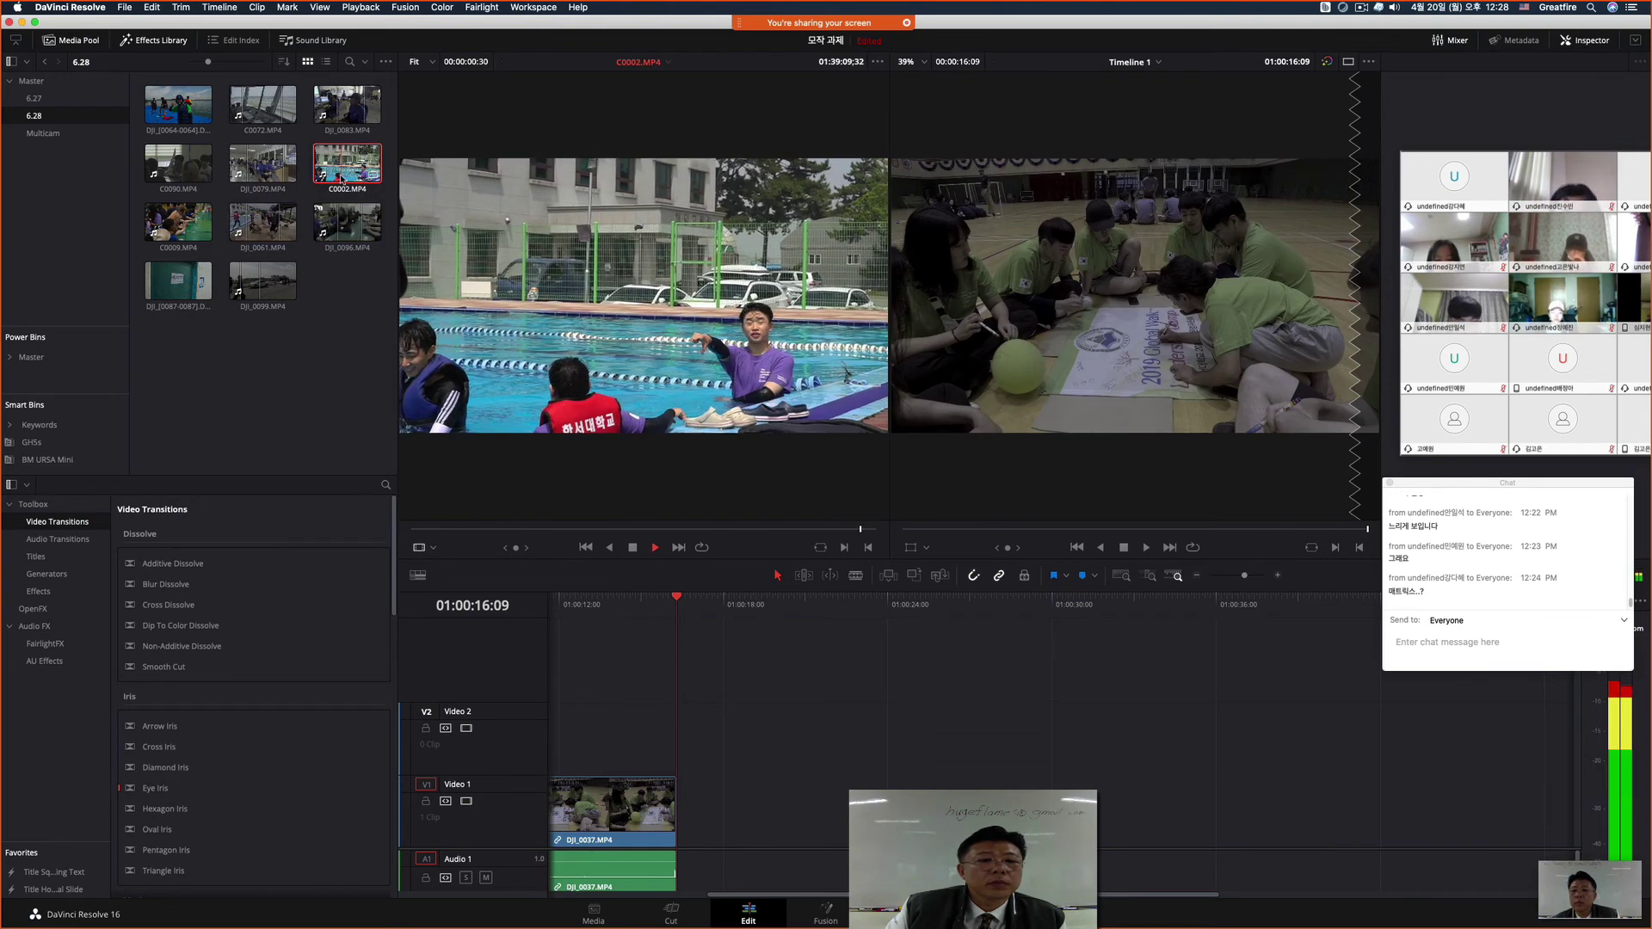
Step: Preview DJI_0099.MP4 and place it on Video 1 a short gap after the DJI_0037.MP4 clip
{"action": "left_click", "coordinate": [254, 287]}
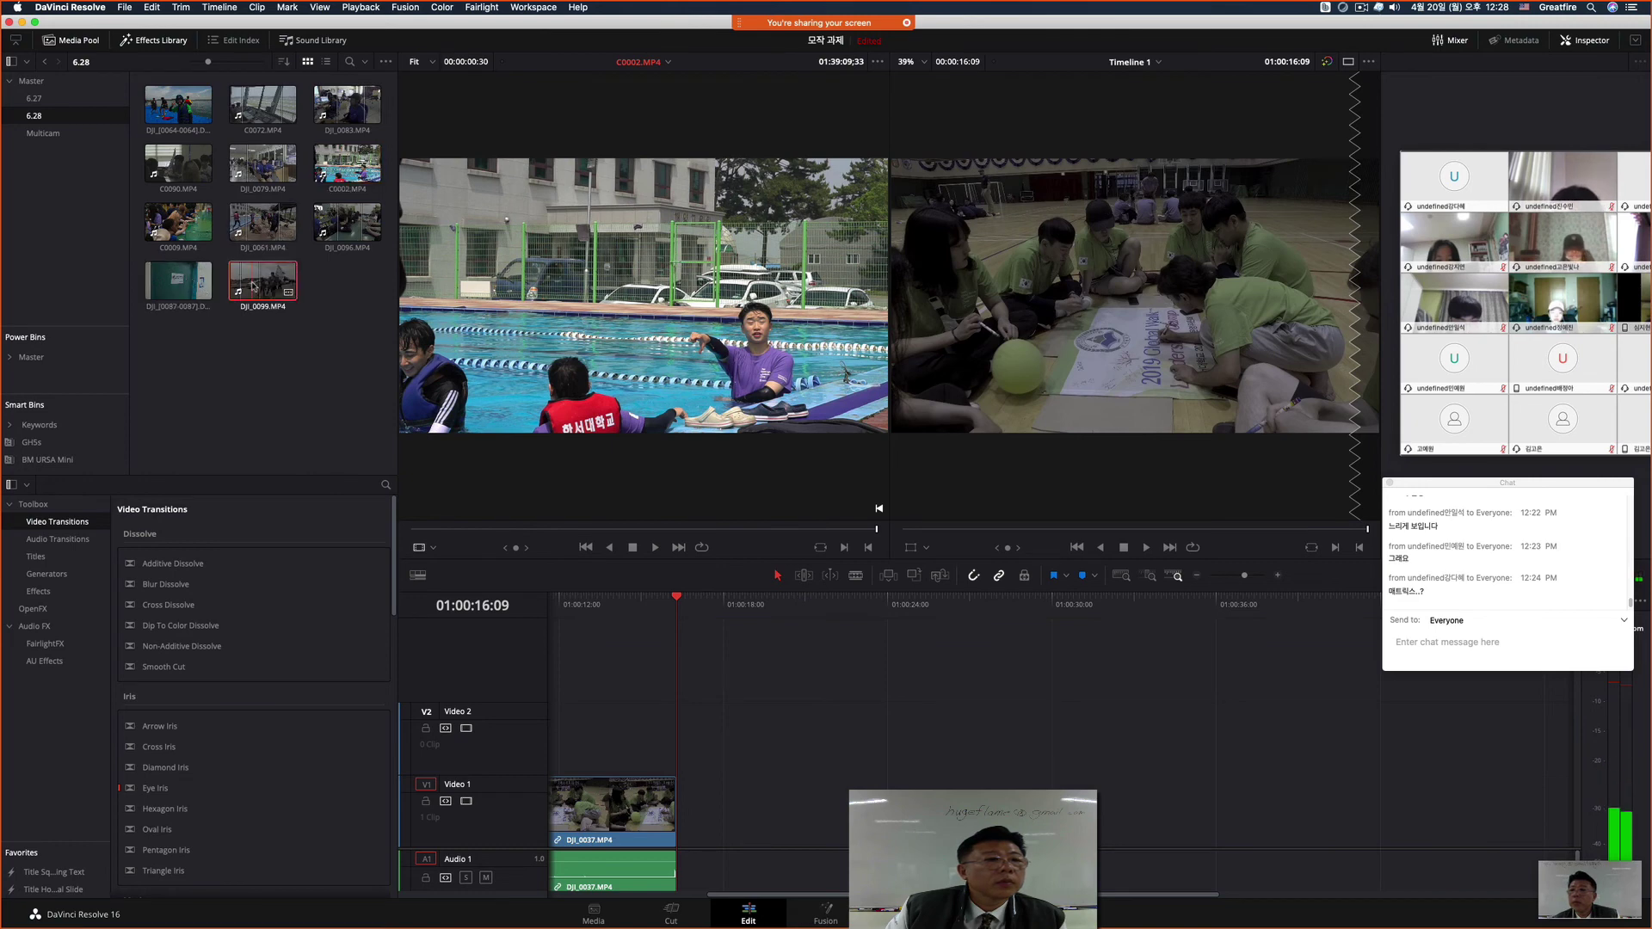
{"action": "key", "text": "space"}
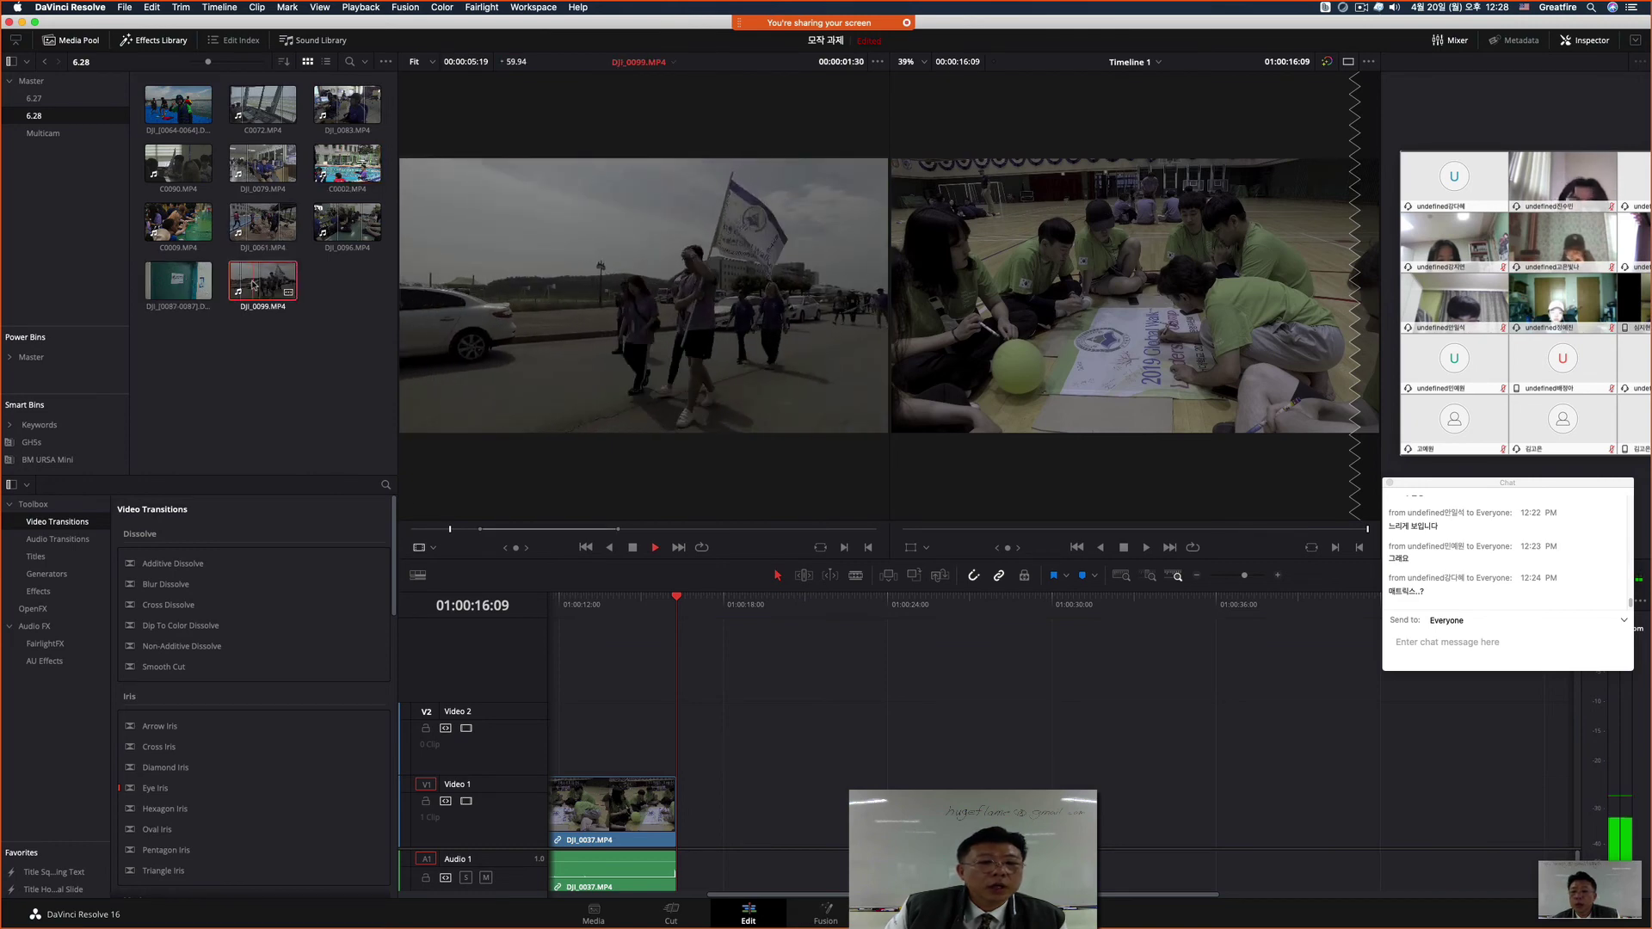
{"action": "left_click", "coordinate": [487, 529]}
{"action": "key", "text": "j"}
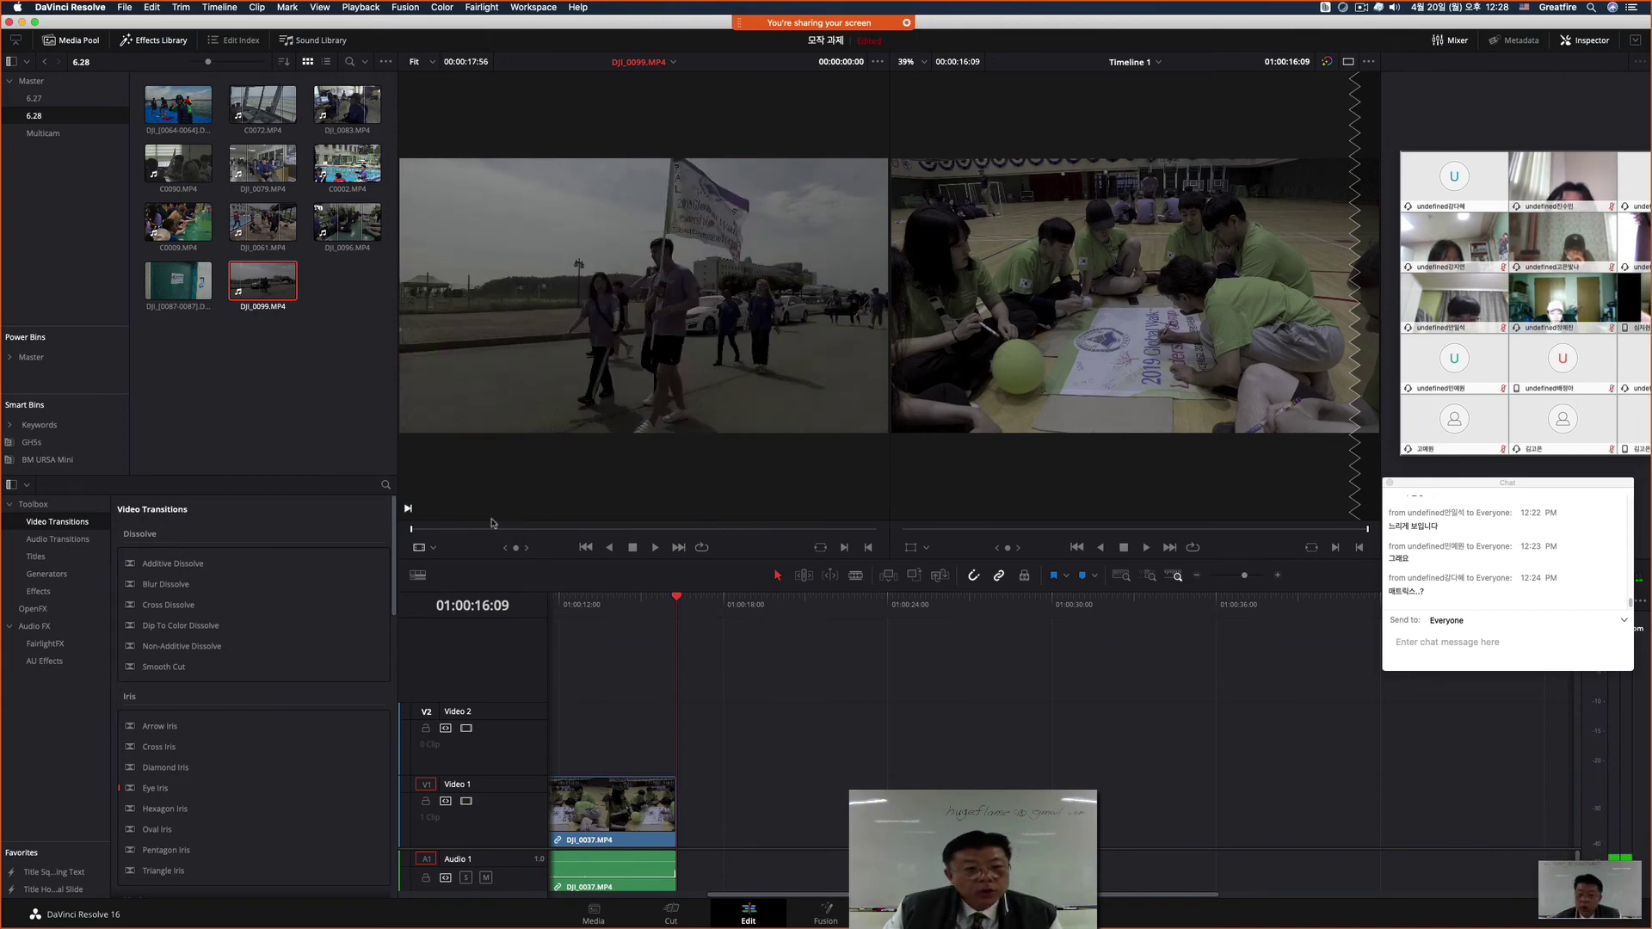
{"action": "left_click_drag", "start_coordinate": [568, 355], "coordinate": [701, 847]}
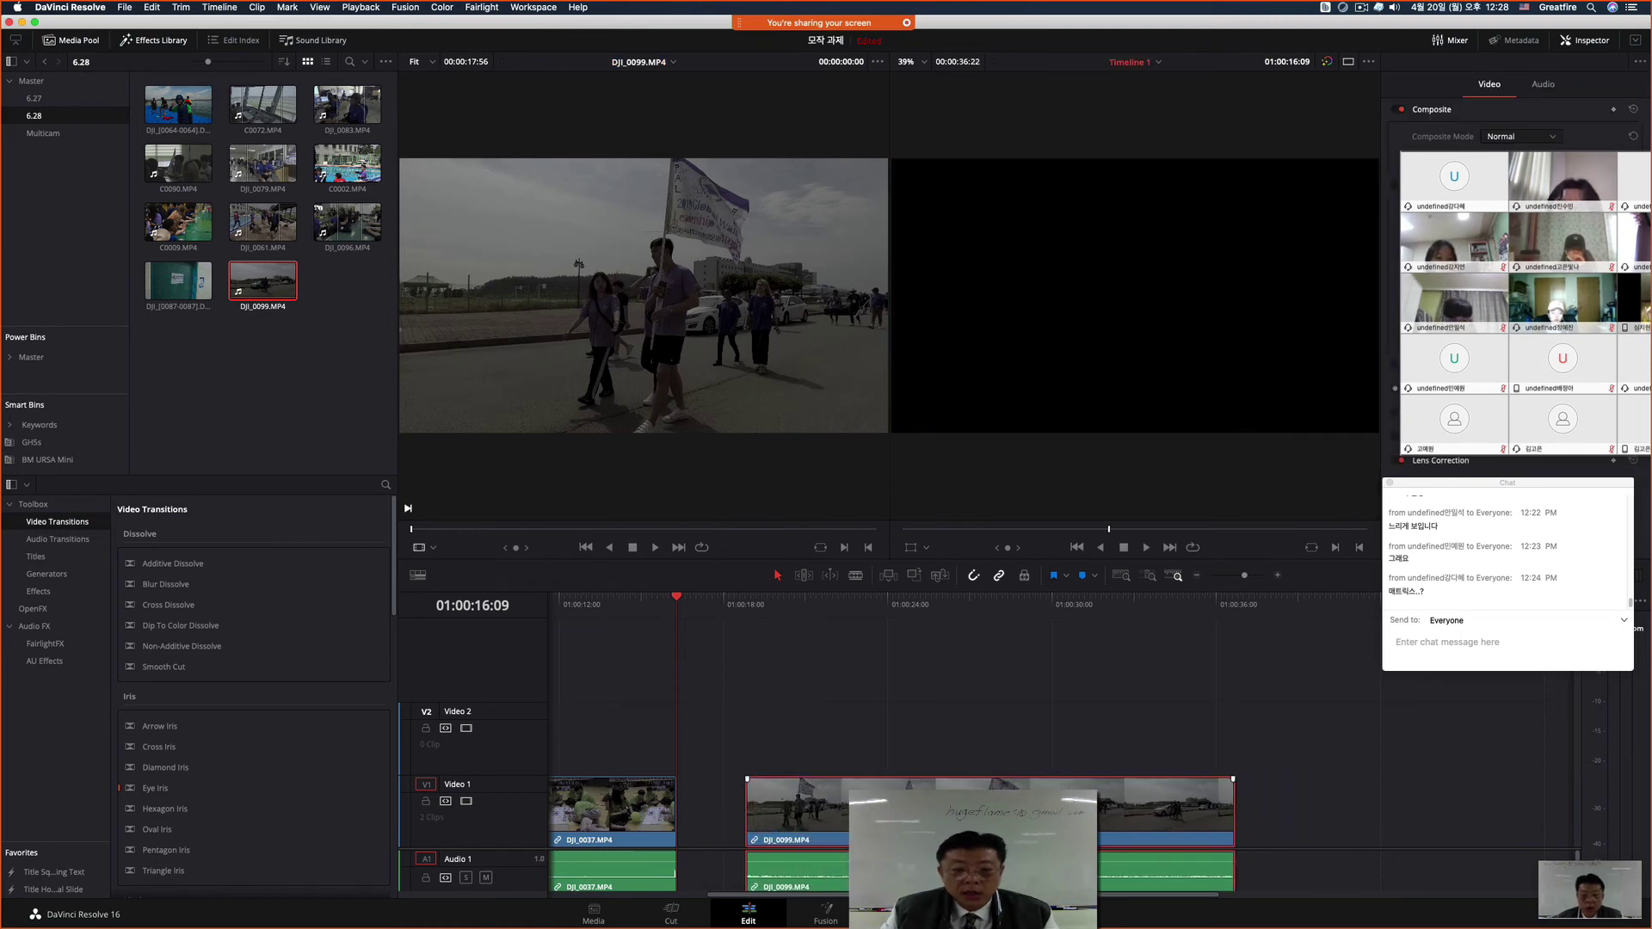
Step: Show the retime controls and the retime curve on the DJI_0099.MP4 timeline clip
{"action": "key", "text": "super+r"}
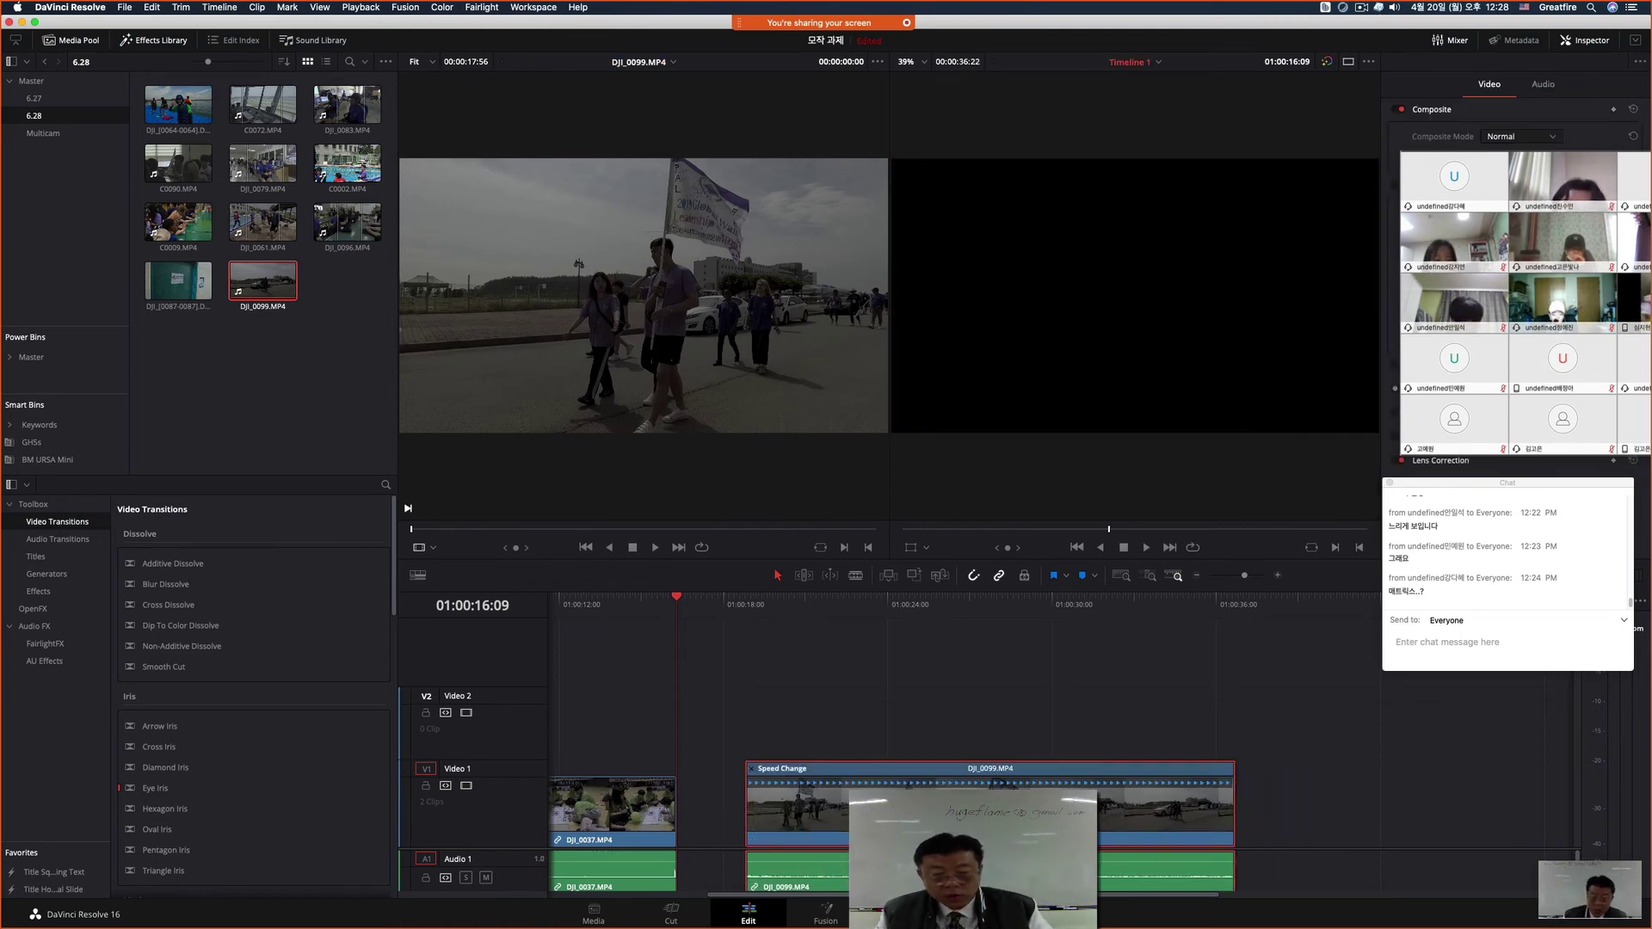
{"action": "right_click", "coordinate": [886, 778]}
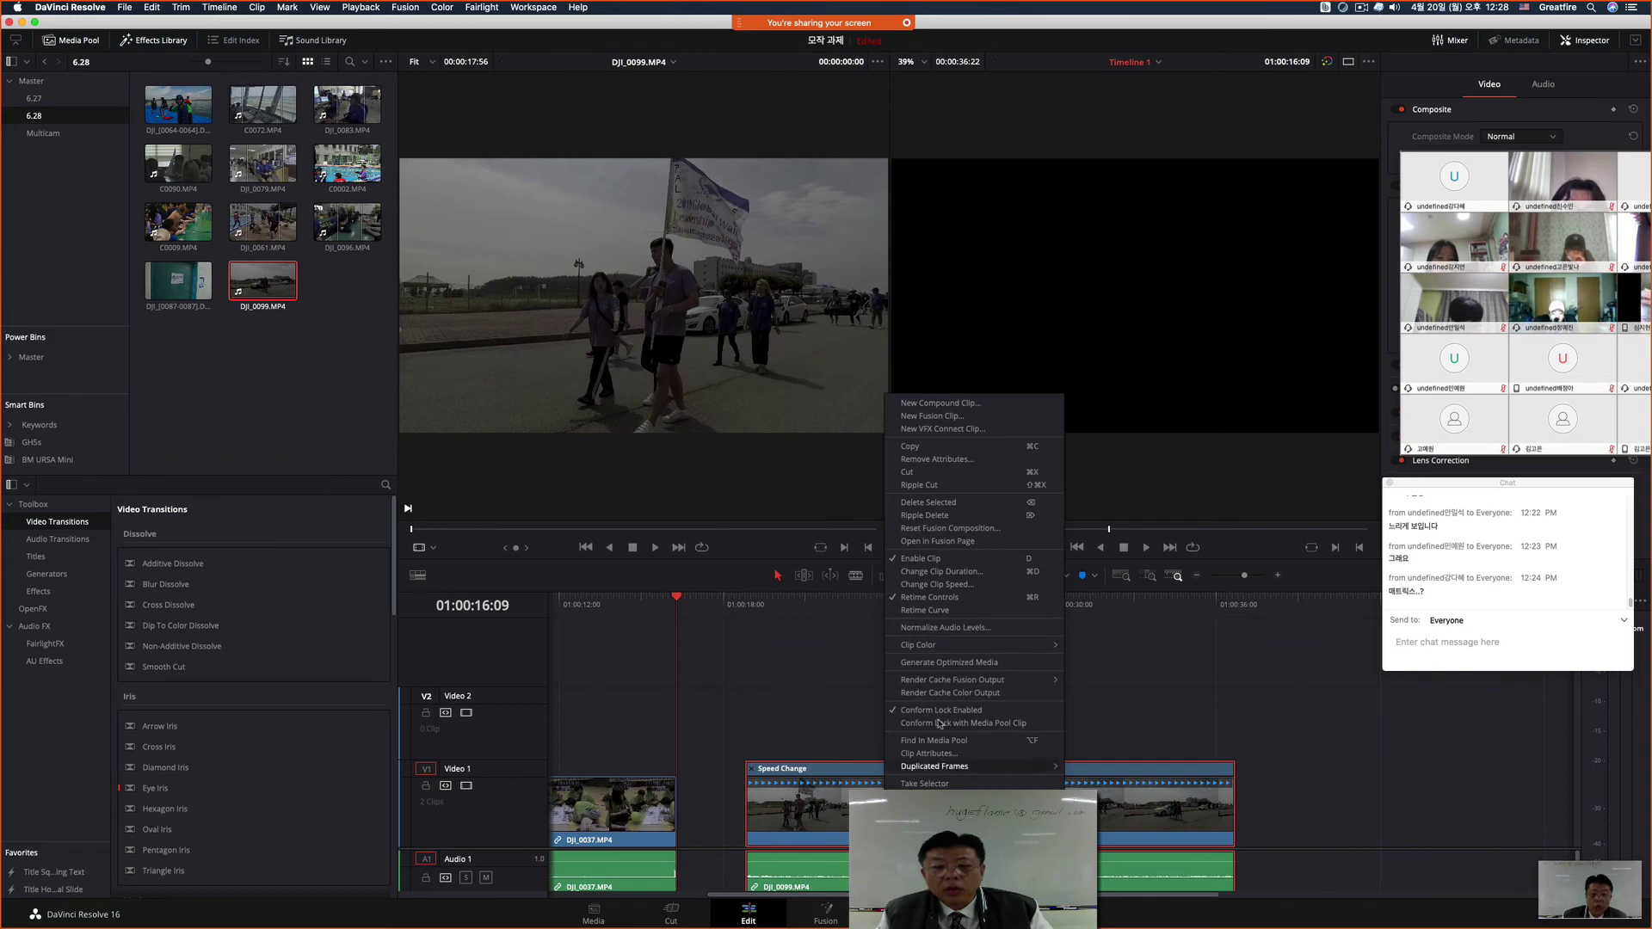
{"action": "left_click", "coordinate": [910, 611]}
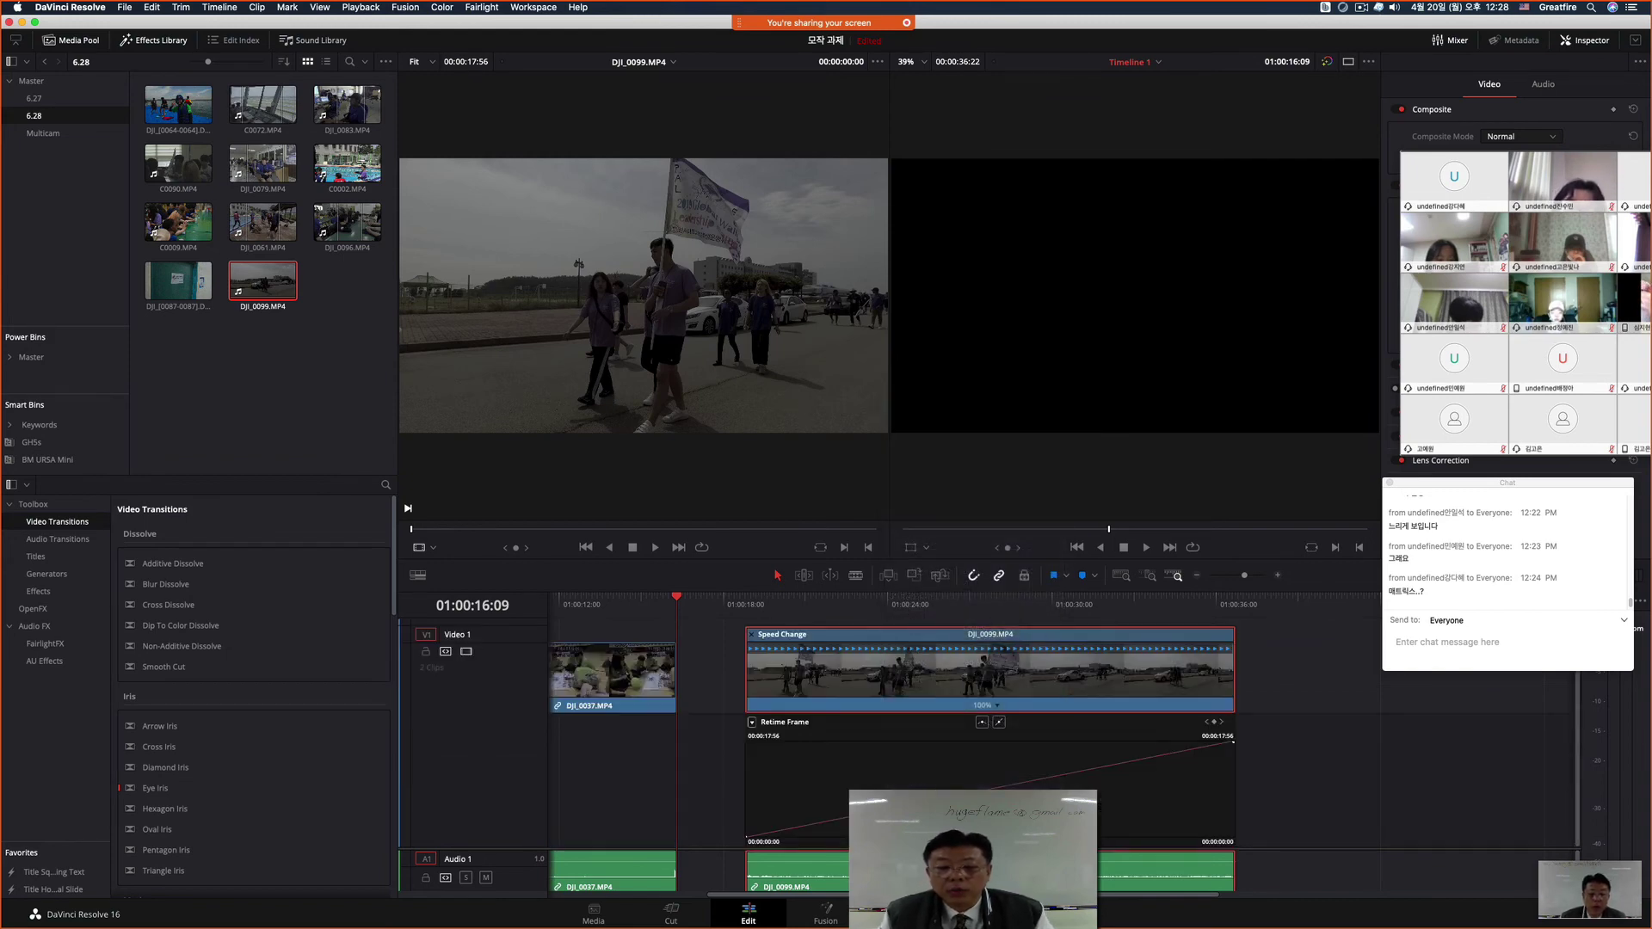
Step: Add speed keyframes near both ends of DJI_0099.MP4's retime curve and move the second just after the first, with about 84% speed following
{"action": "left_click", "coordinate": [810, 825]}
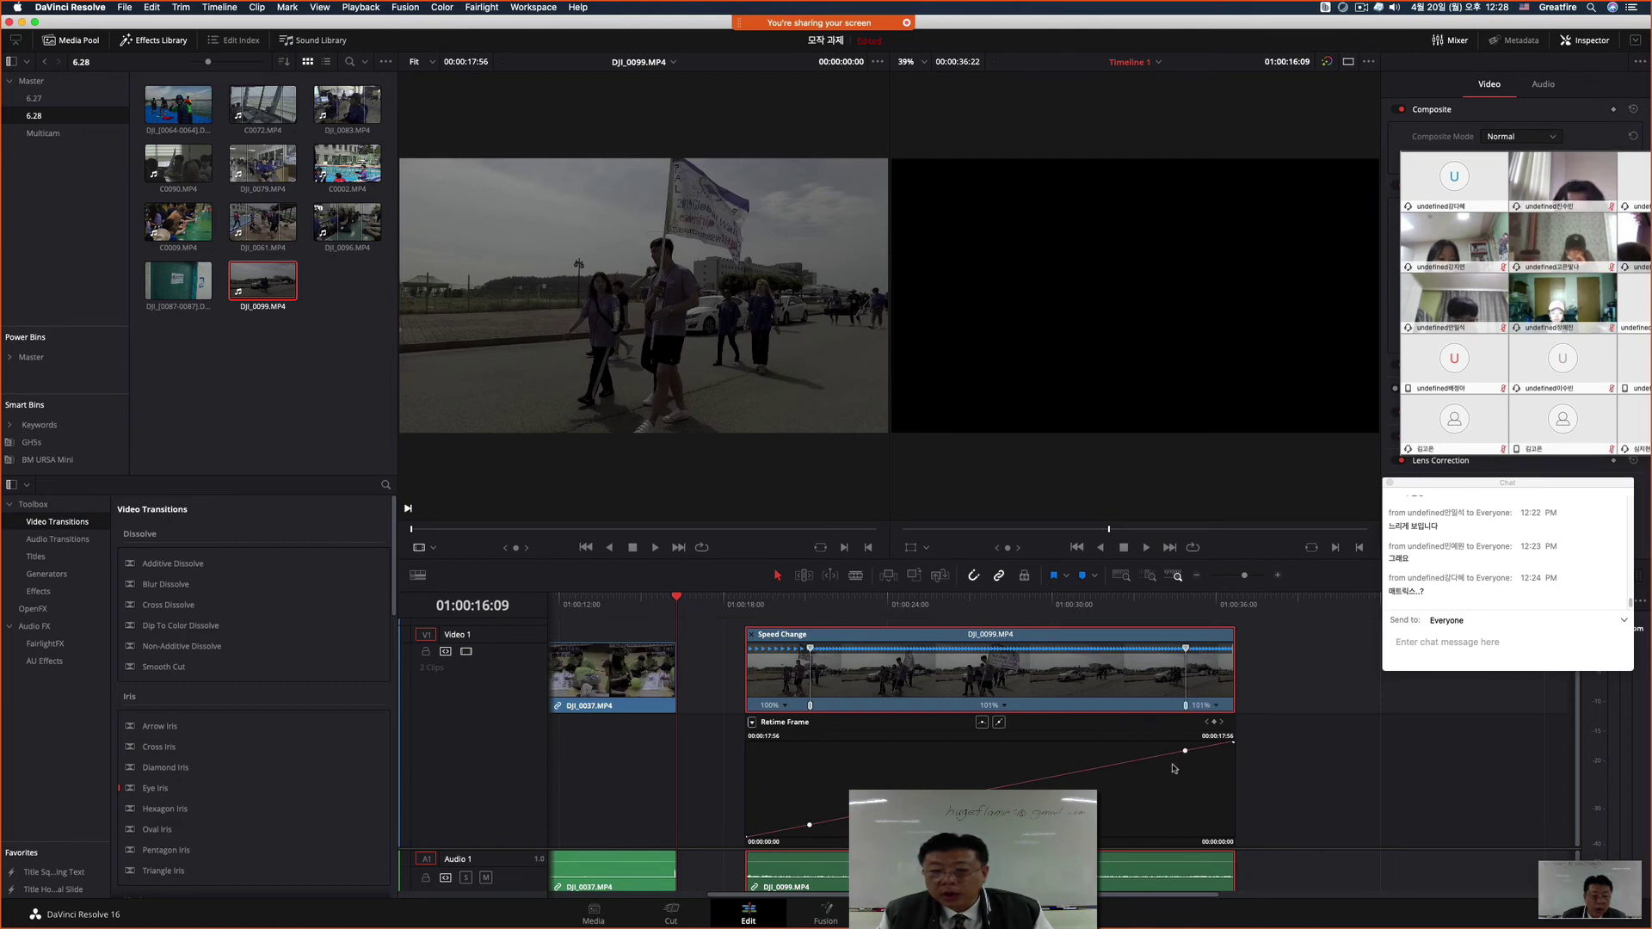
{"action": "left_click_drag", "start_coordinate": [1185, 750], "coordinate": [813, 796]}
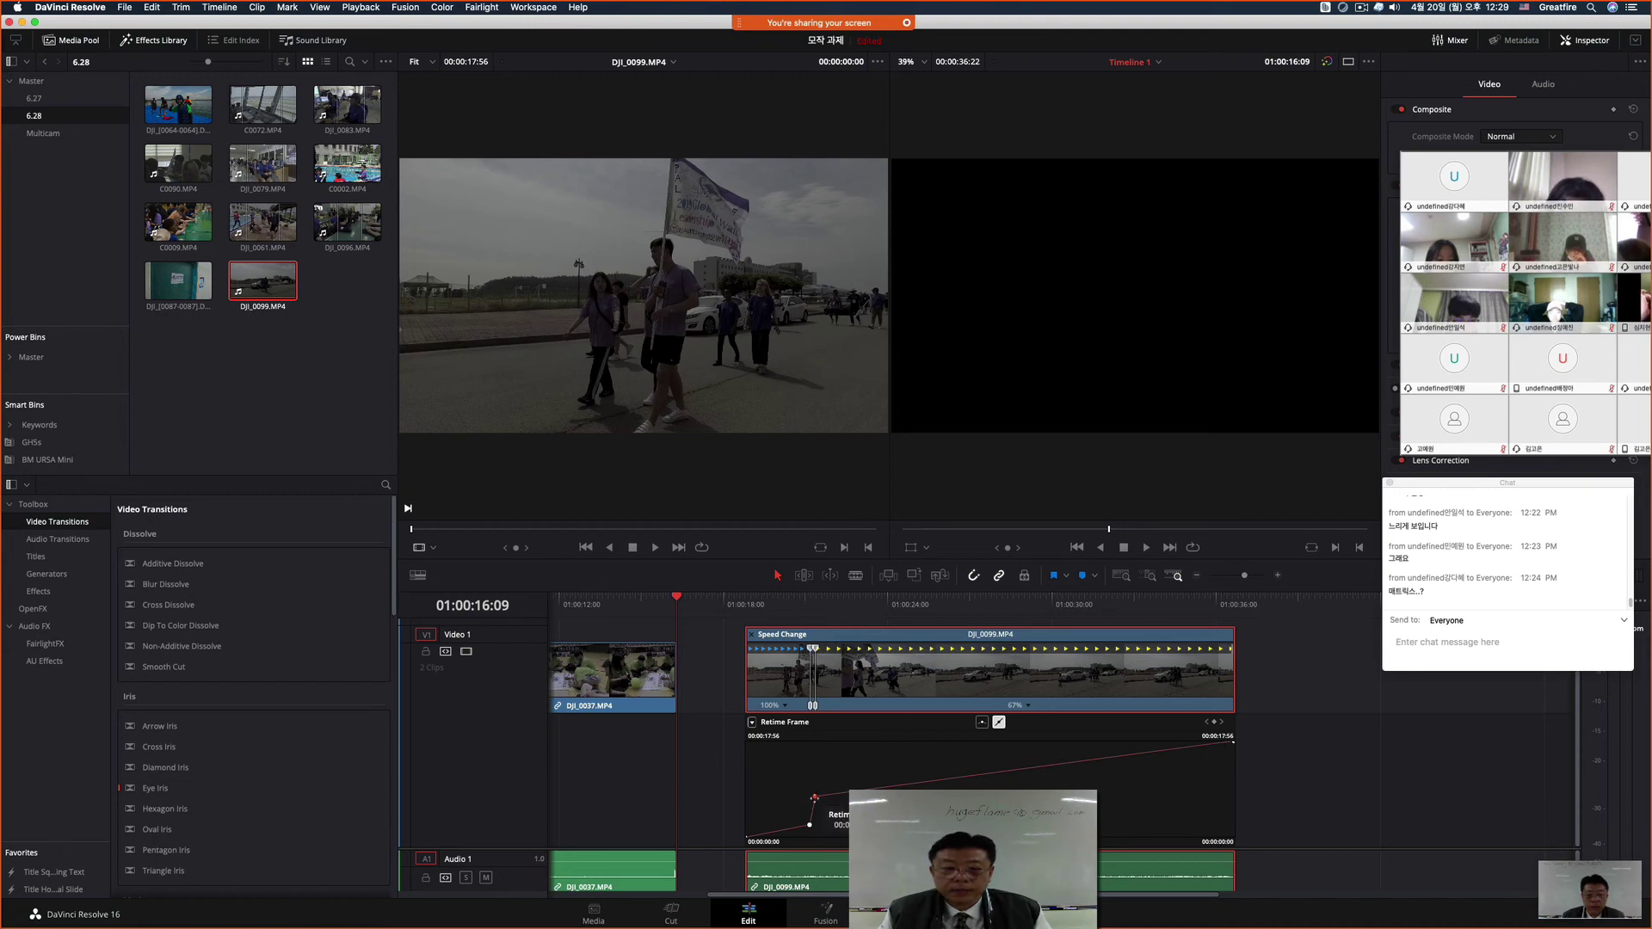
{"action": "left_click_drag", "start_coordinate": [814, 798], "coordinate": [812, 811]}
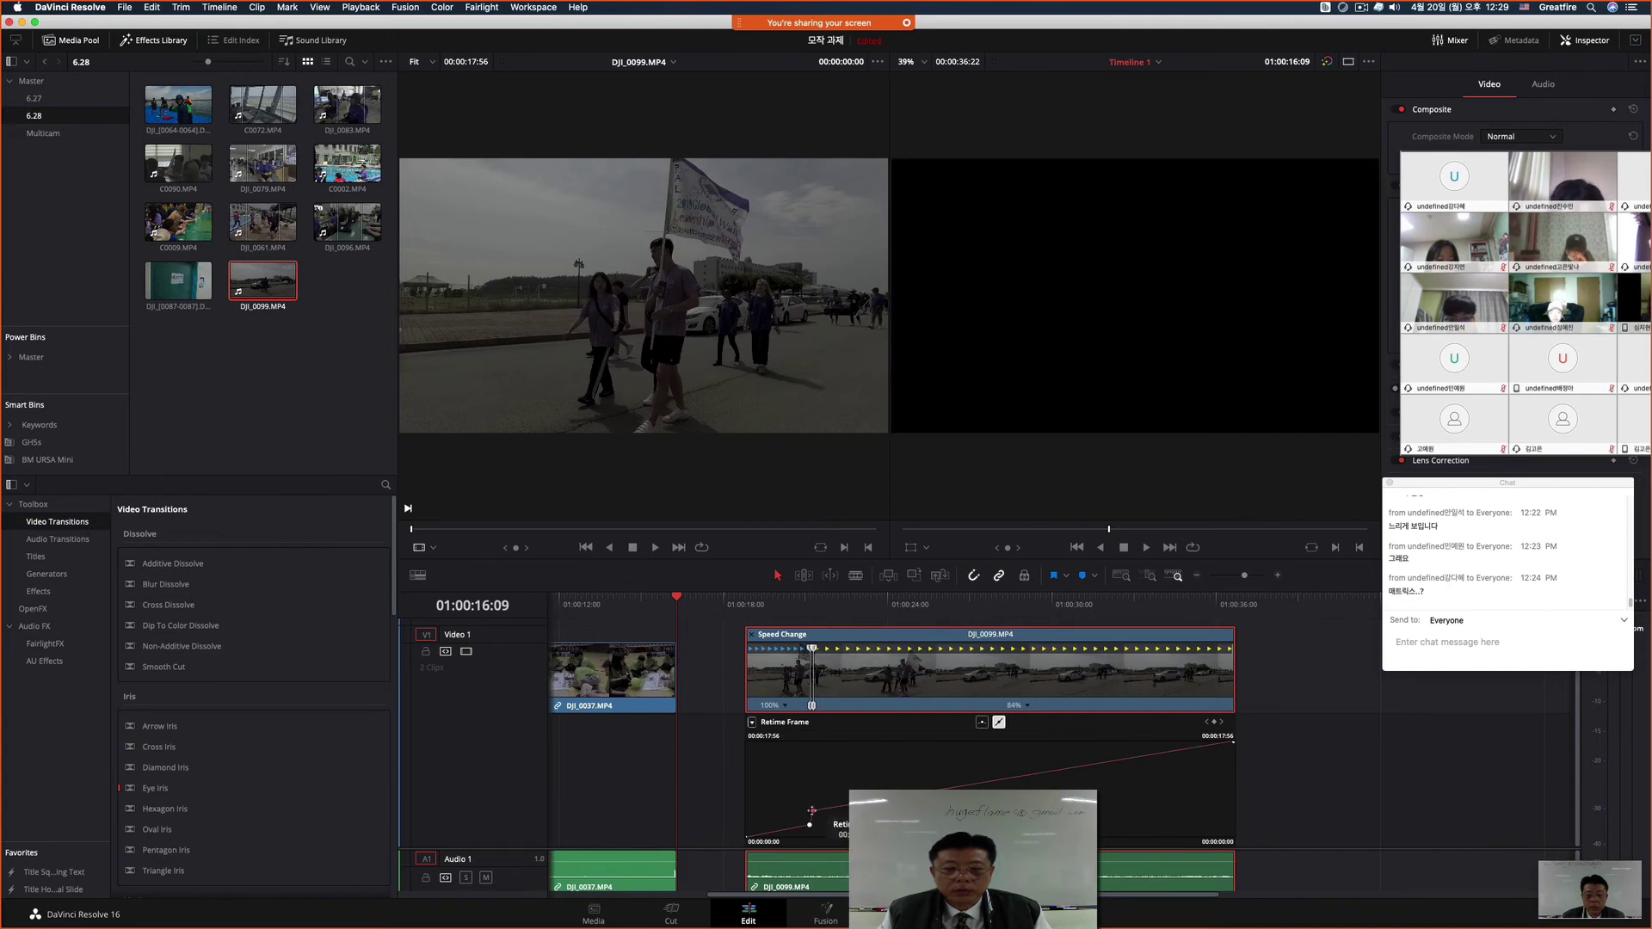
Step: Nudge the second speed keyframe on DJI_0099.MP4's retime curve slightly later and play the opening of the clip to check the speed change
{"action": "left_click_drag", "start_coordinate": [811, 810], "coordinate": [817, 811]}
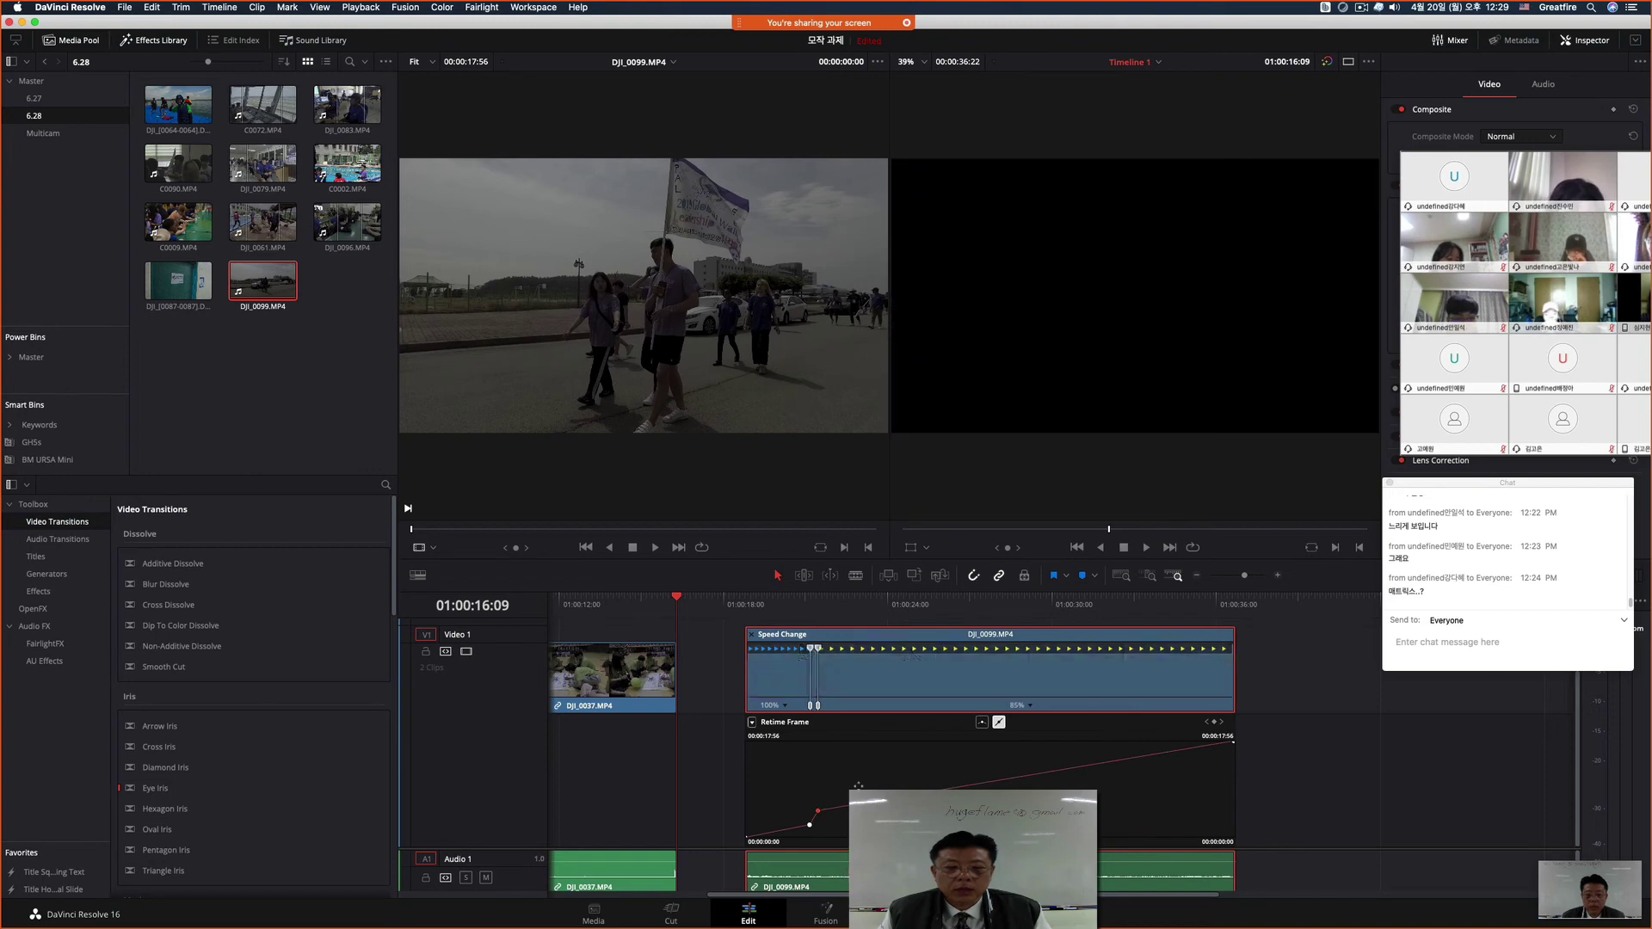
{"action": "left_click", "coordinate": [746, 603]}
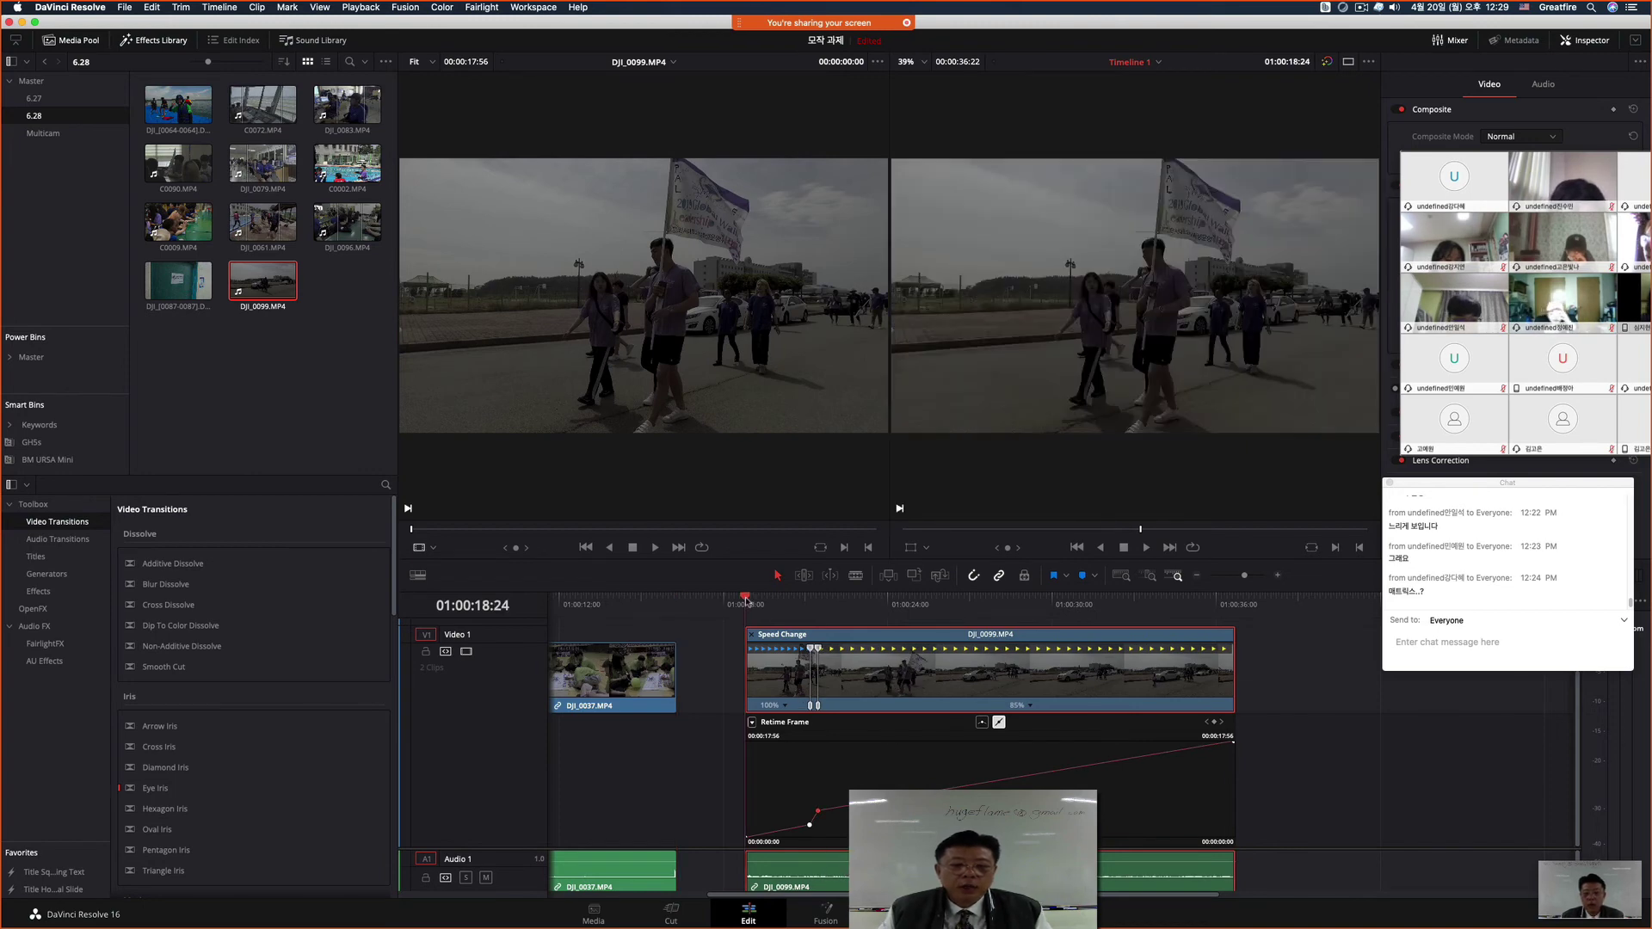
{"action": "key", "text": "space"}
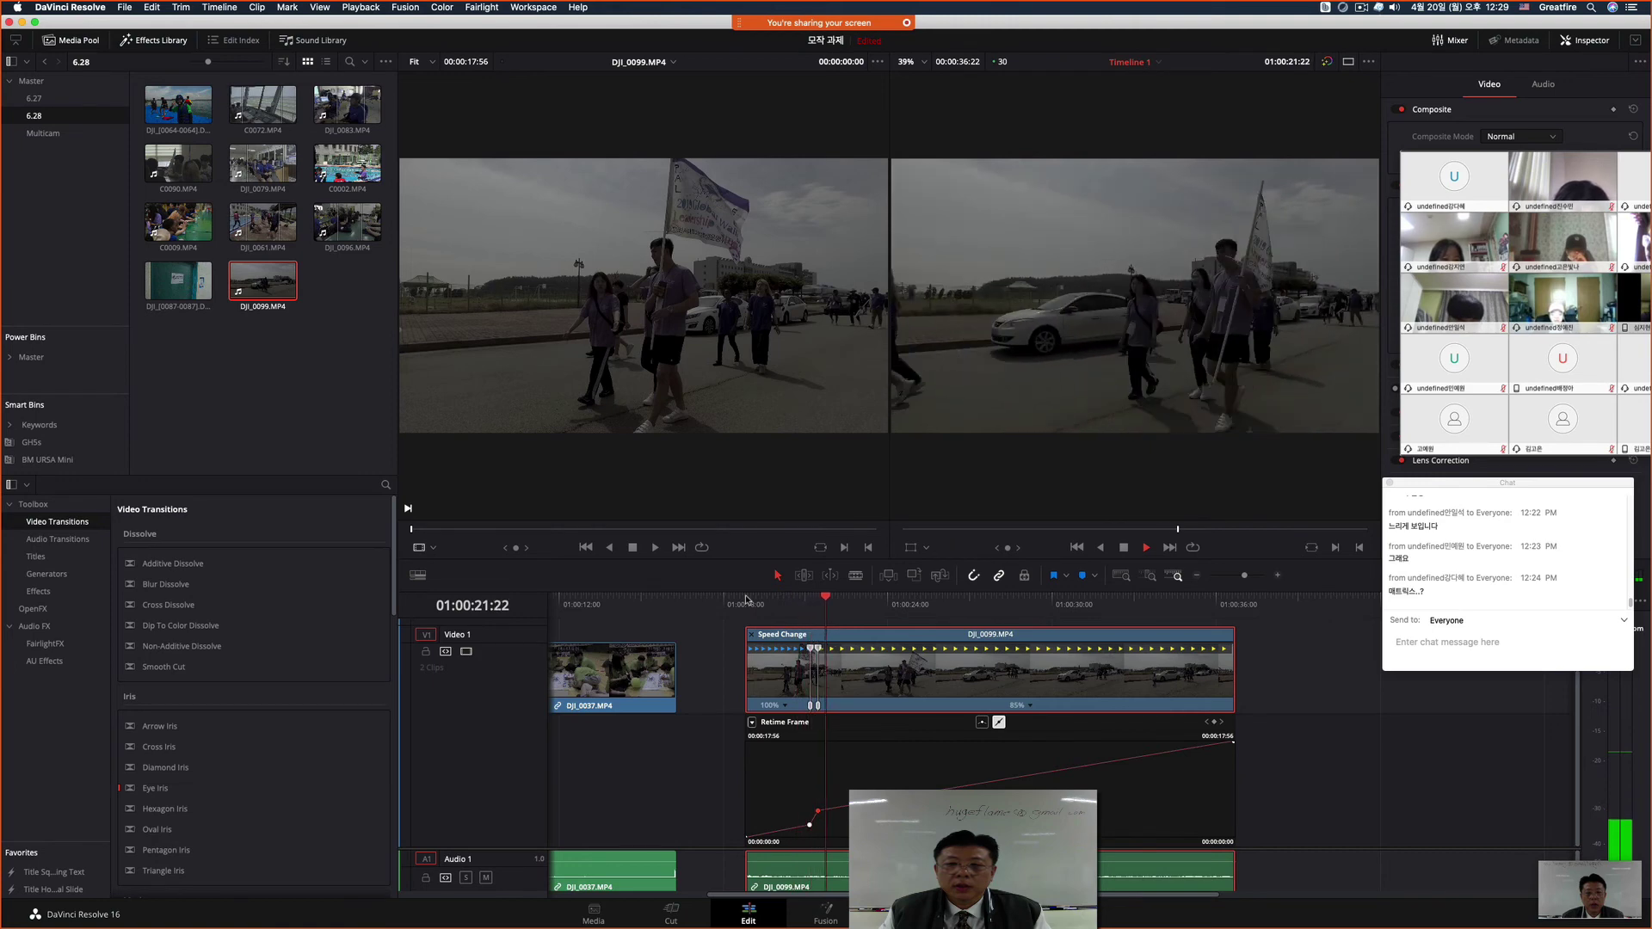
{"action": "key", "text": "space"}
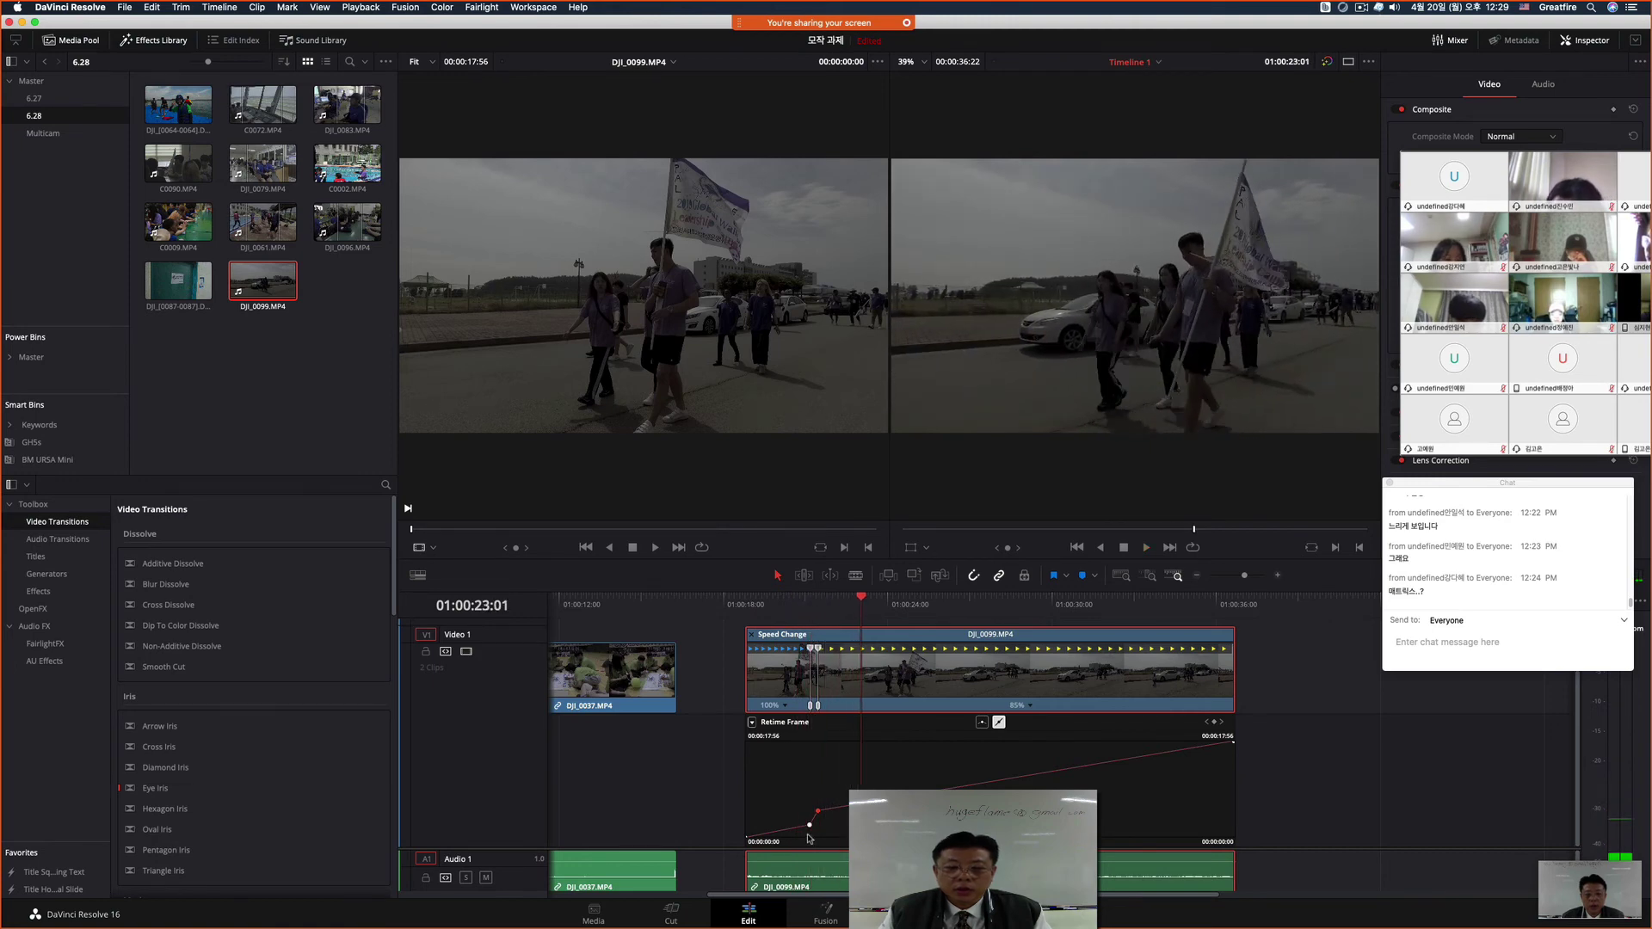
{"action": "left_click_drag", "start_coordinate": [857, 605], "coordinate": [728, 613]}
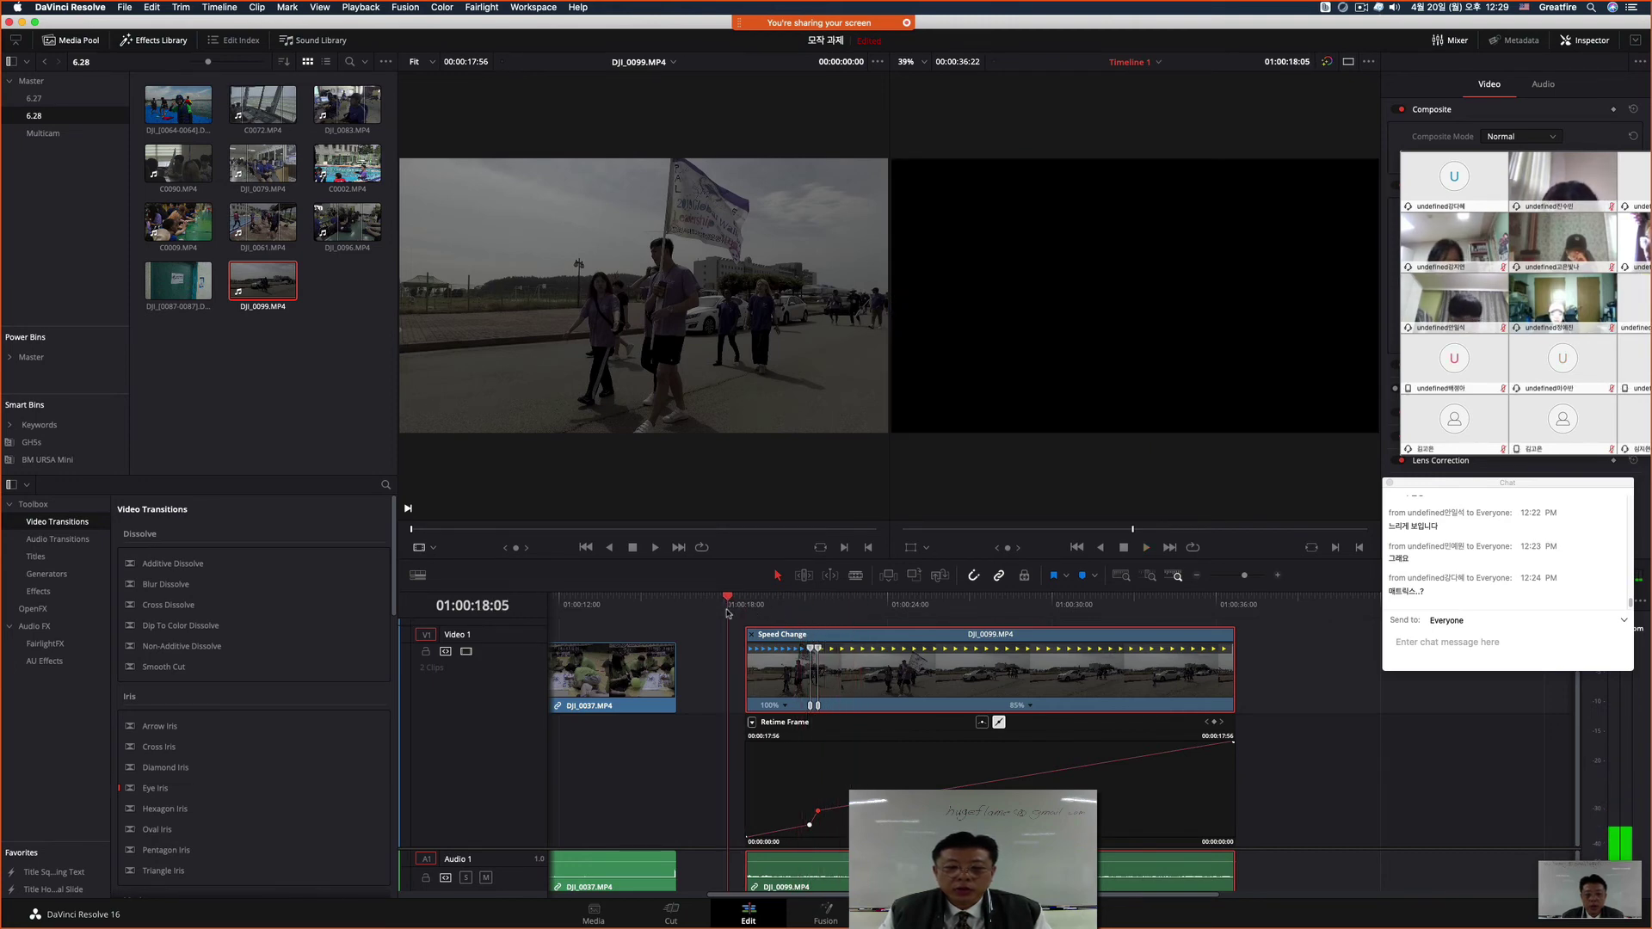
{"action": "key", "text": "space"}
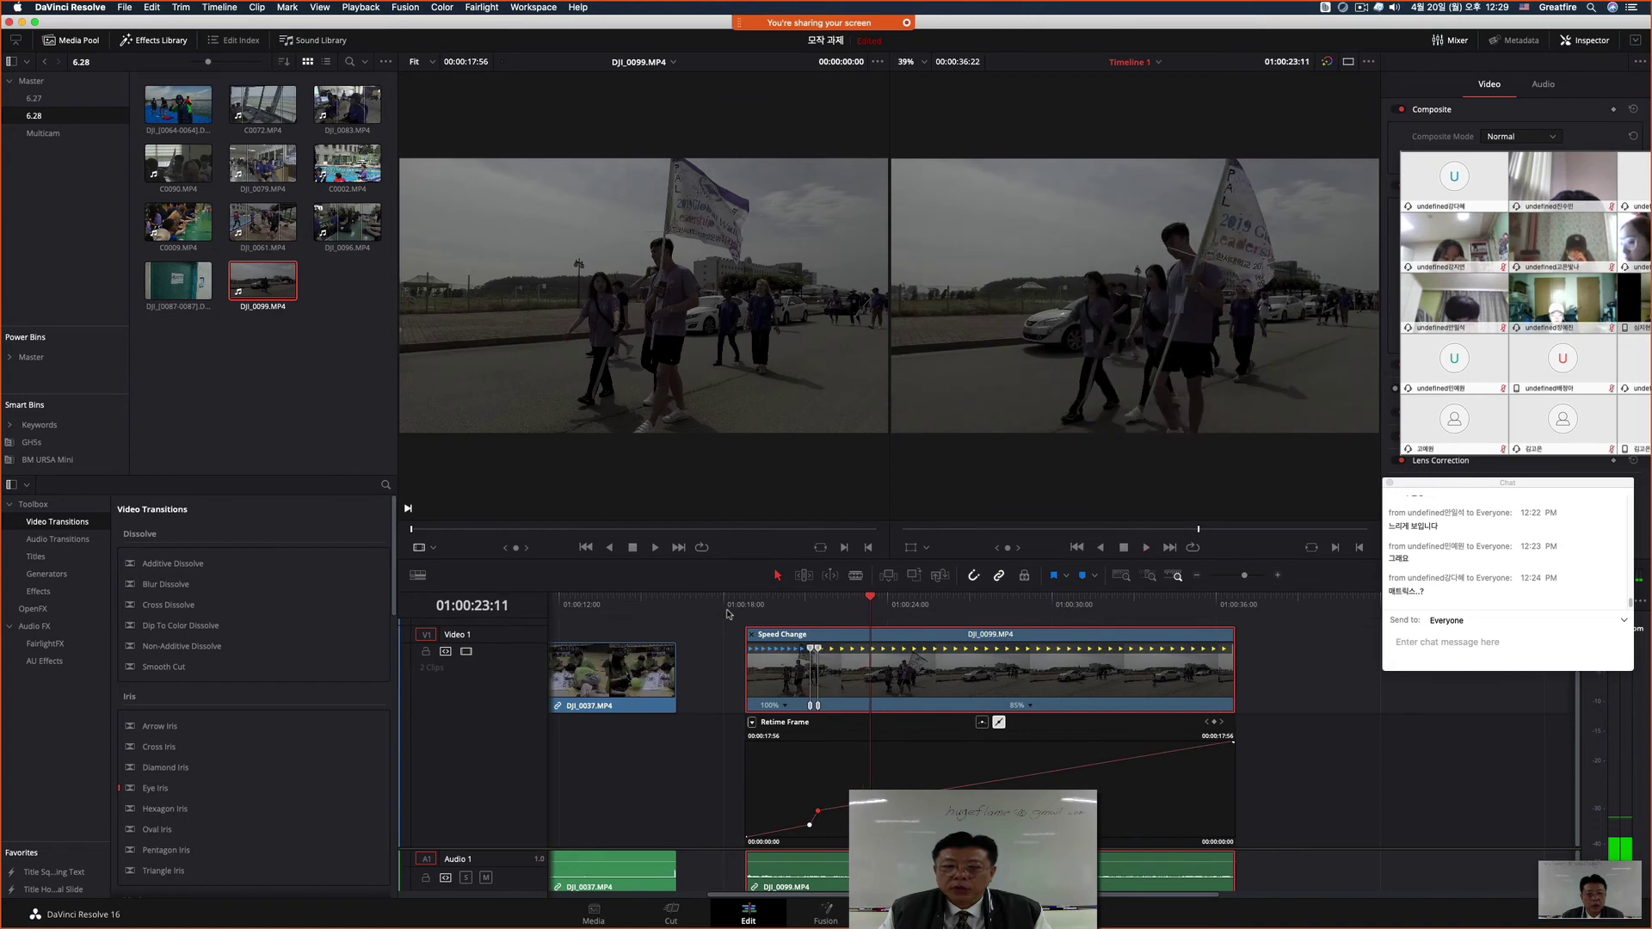
{"action": "key", "text": "space"}
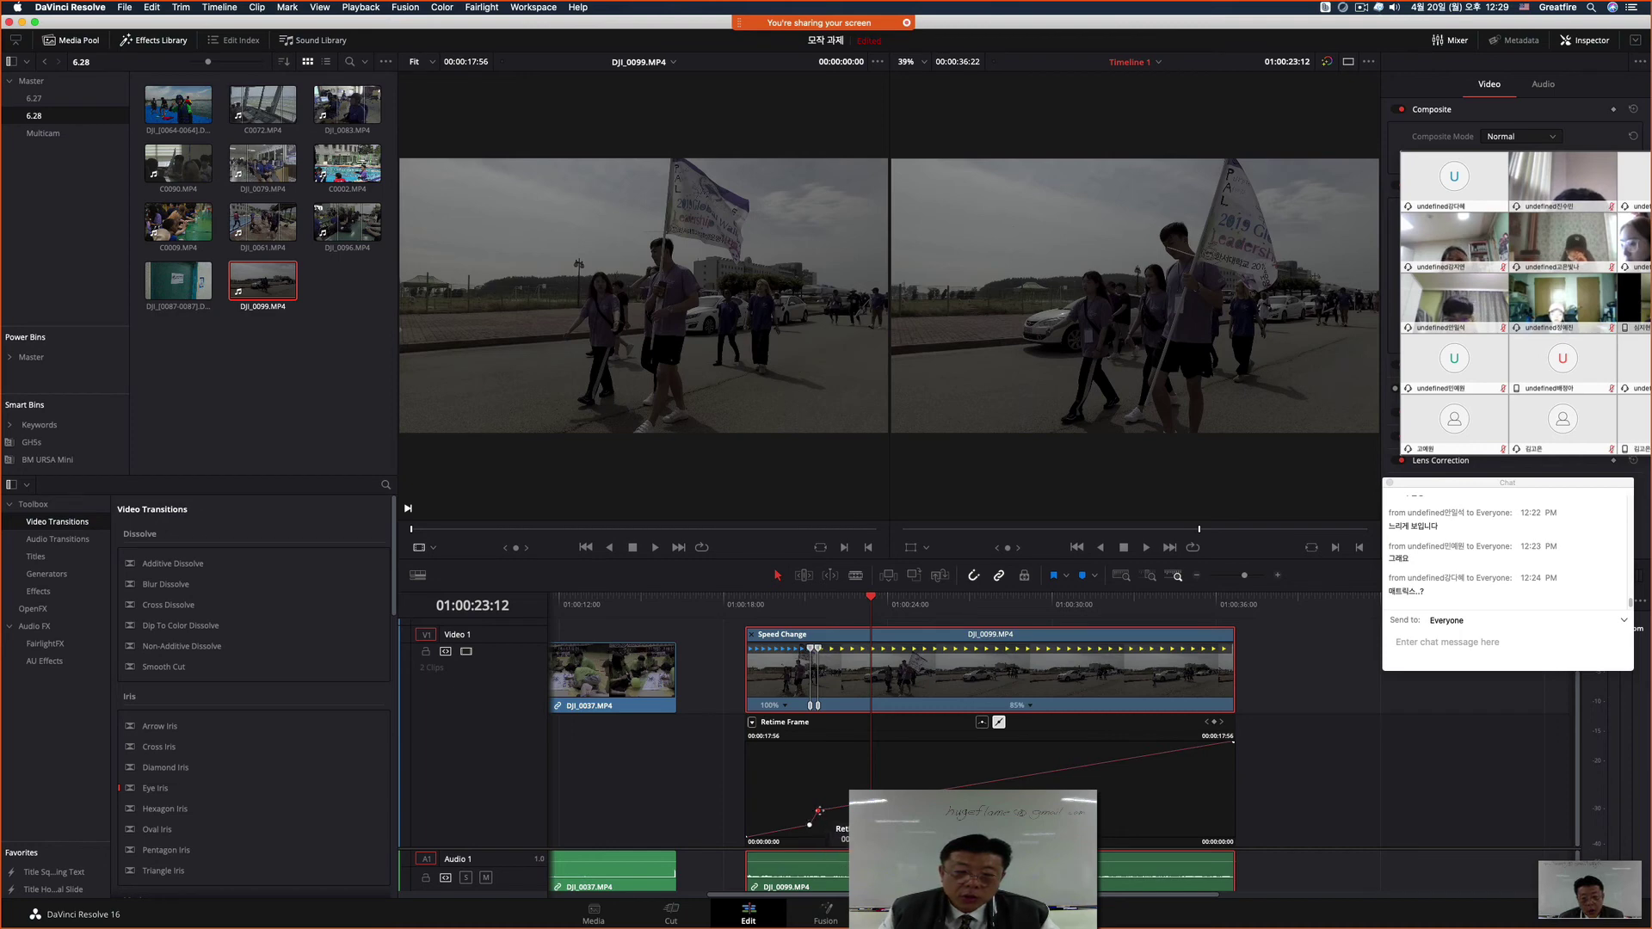
Step: Raise the second speed keyframe on the retime curve until the following segment plays at about 50% speed
{"action": "left_click_drag", "start_coordinate": [819, 811], "coordinate": [821, 782]}
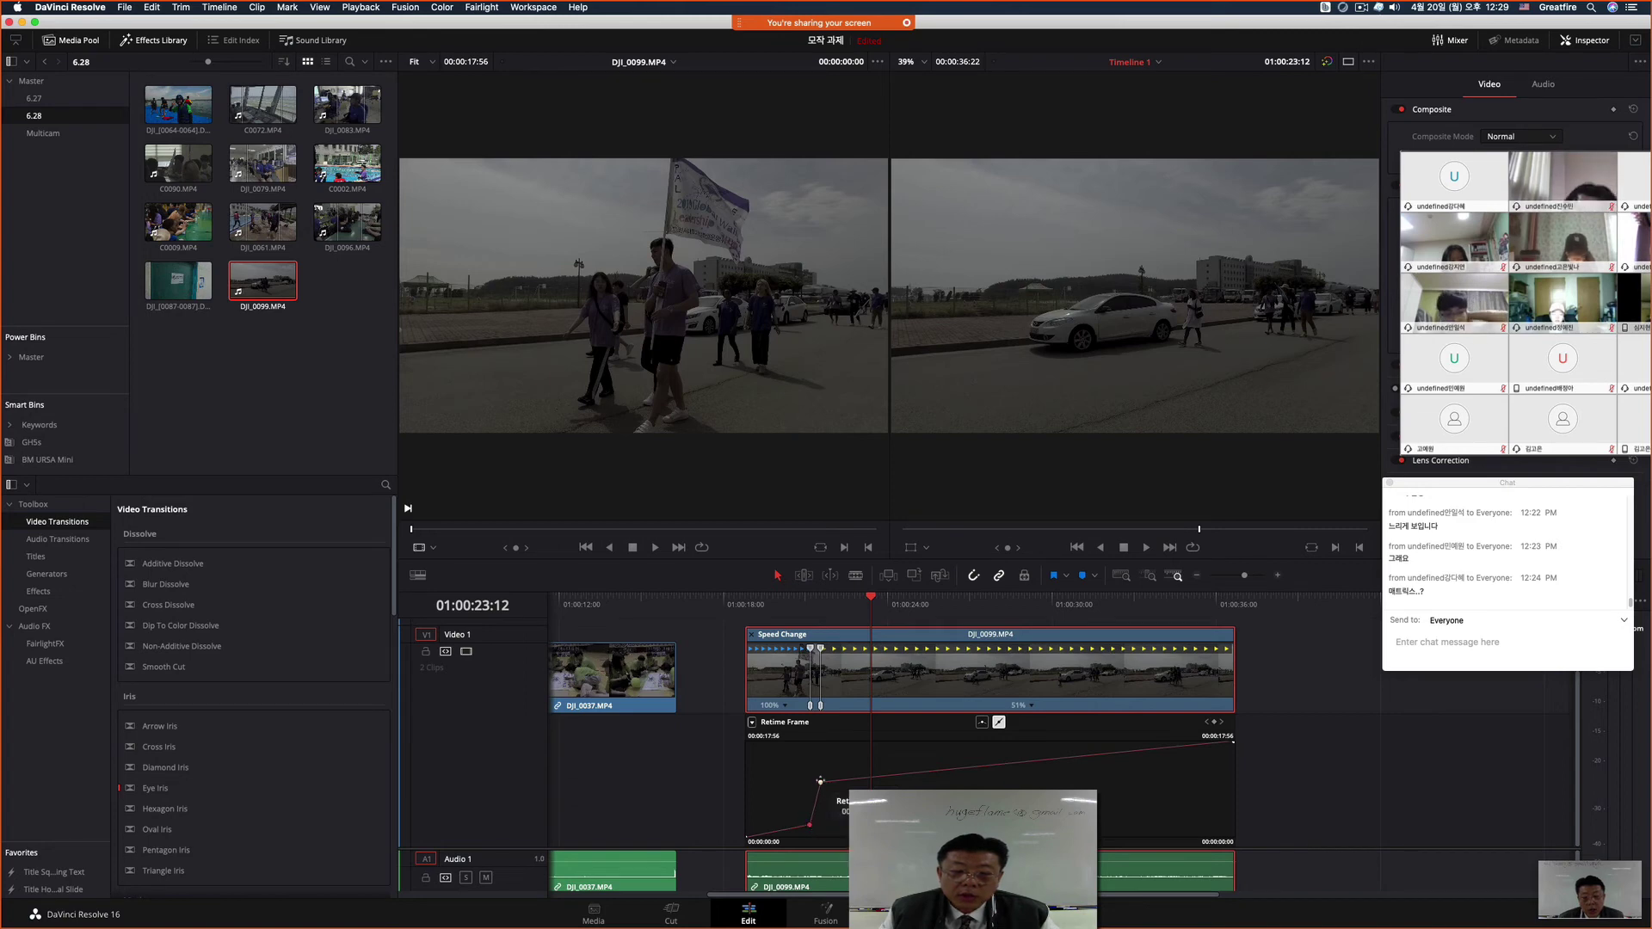
{"action": "left_click_drag", "start_coordinate": [820, 780], "coordinate": [820, 781]}
{"action": "left_click", "coordinate": [809, 824]}
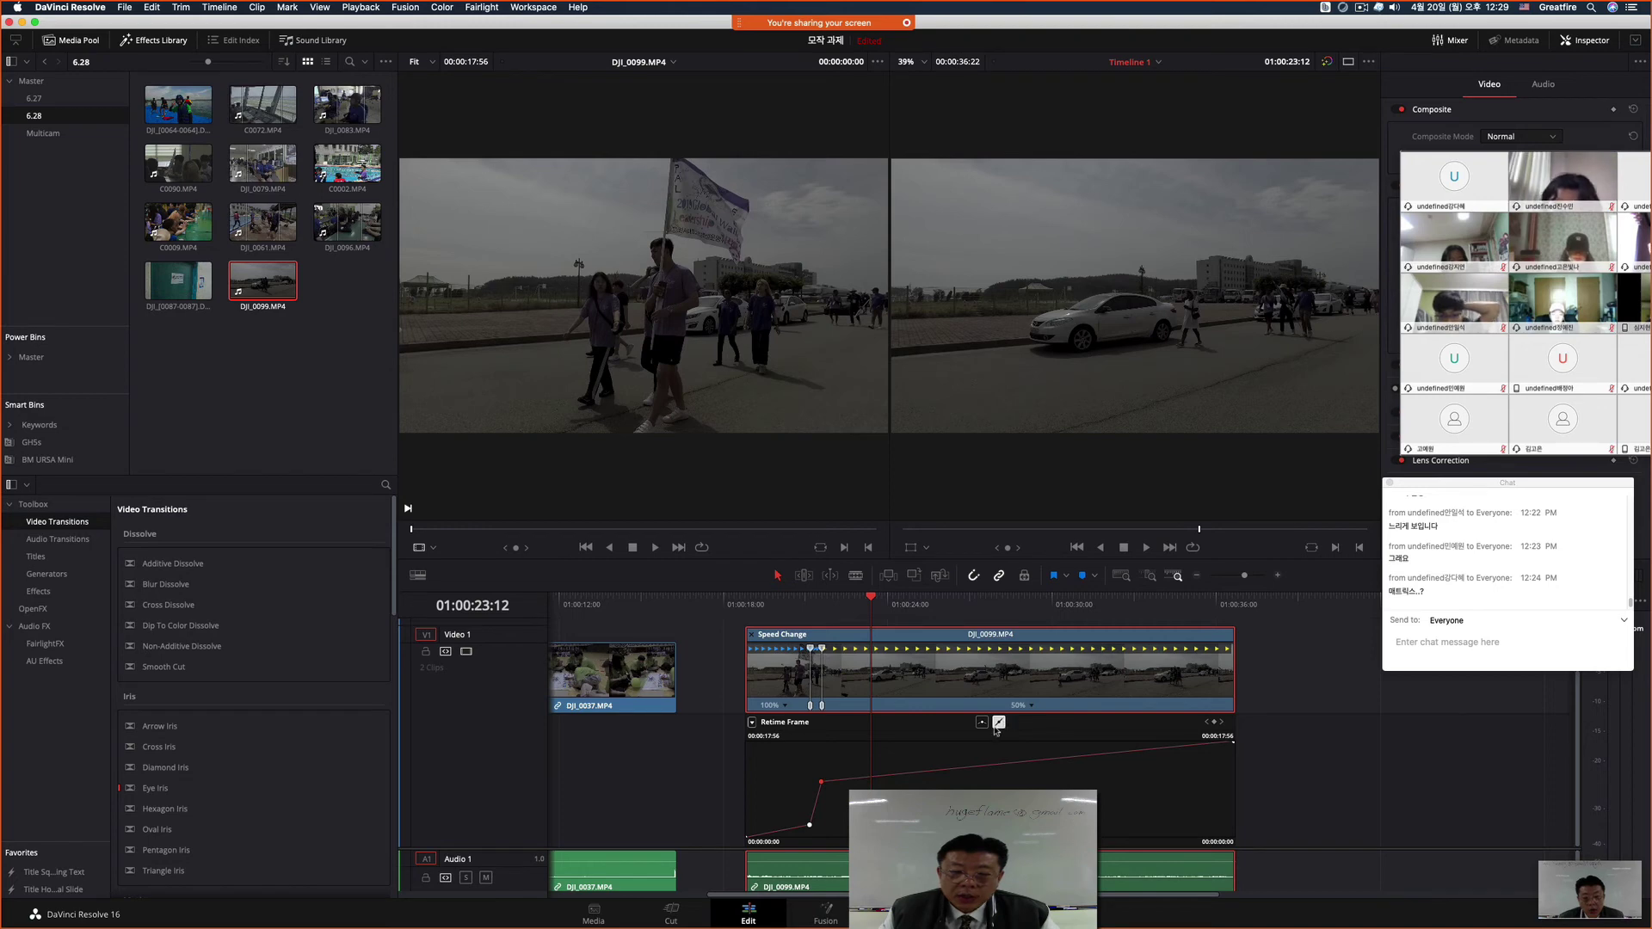
Step: Smooth the retime curve at both speed keyframes and move the first one slightly earlier, giving about 98% speed before it and 1293% between them
{"action": "left_click", "coordinate": [981, 721]}
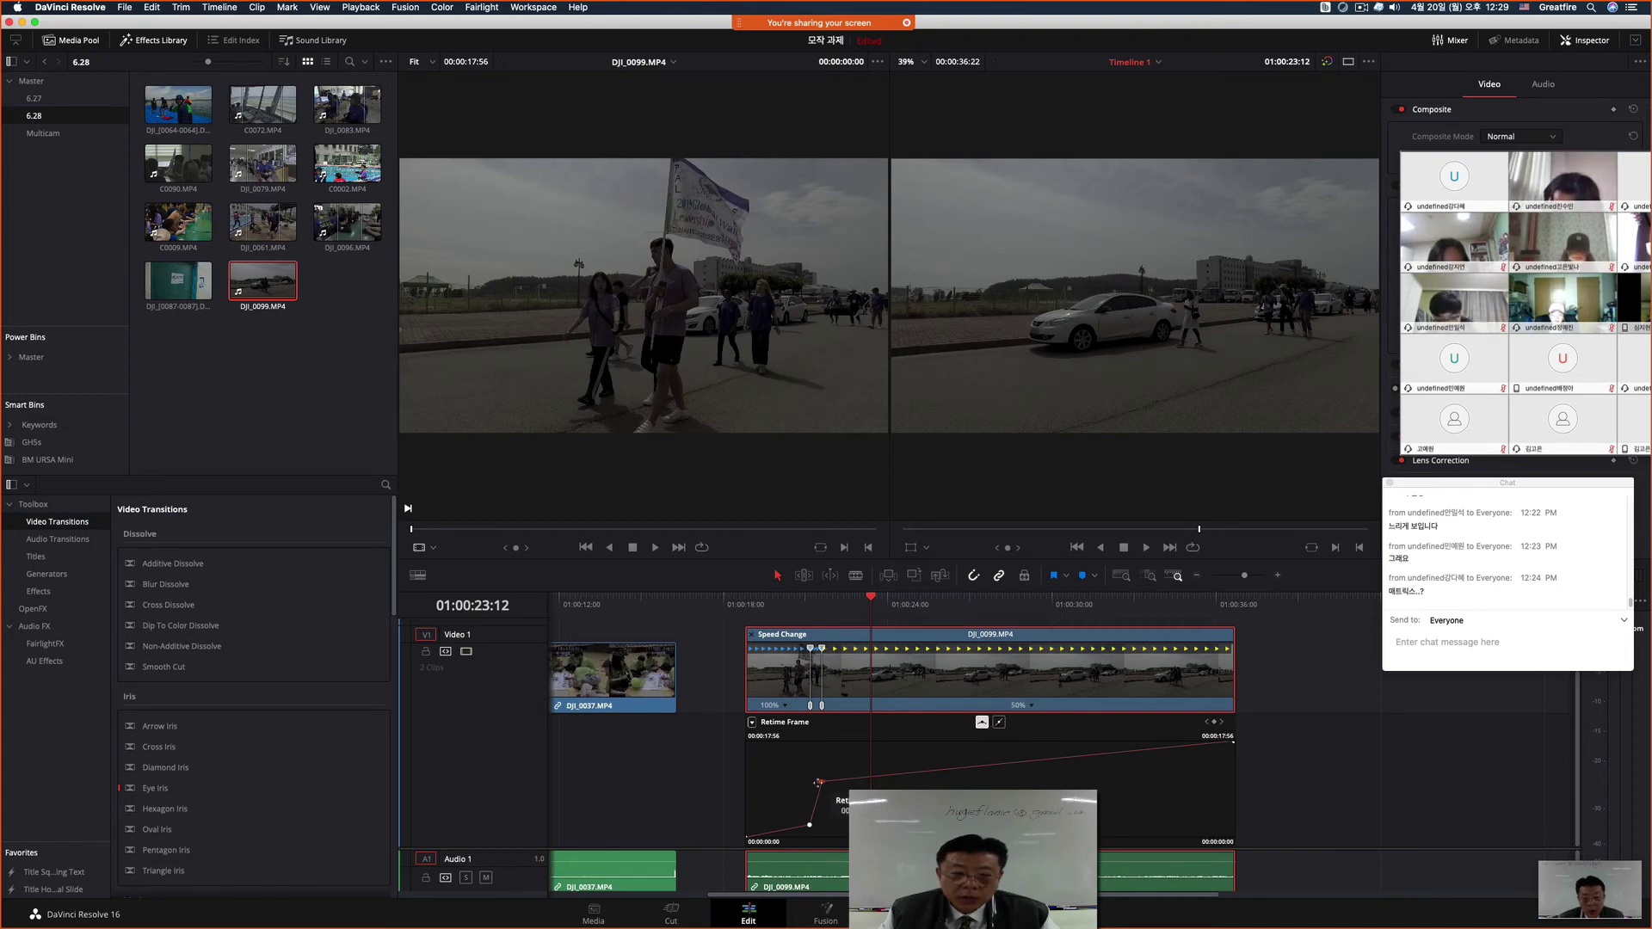
{"action": "left_click", "coordinate": [822, 781]}
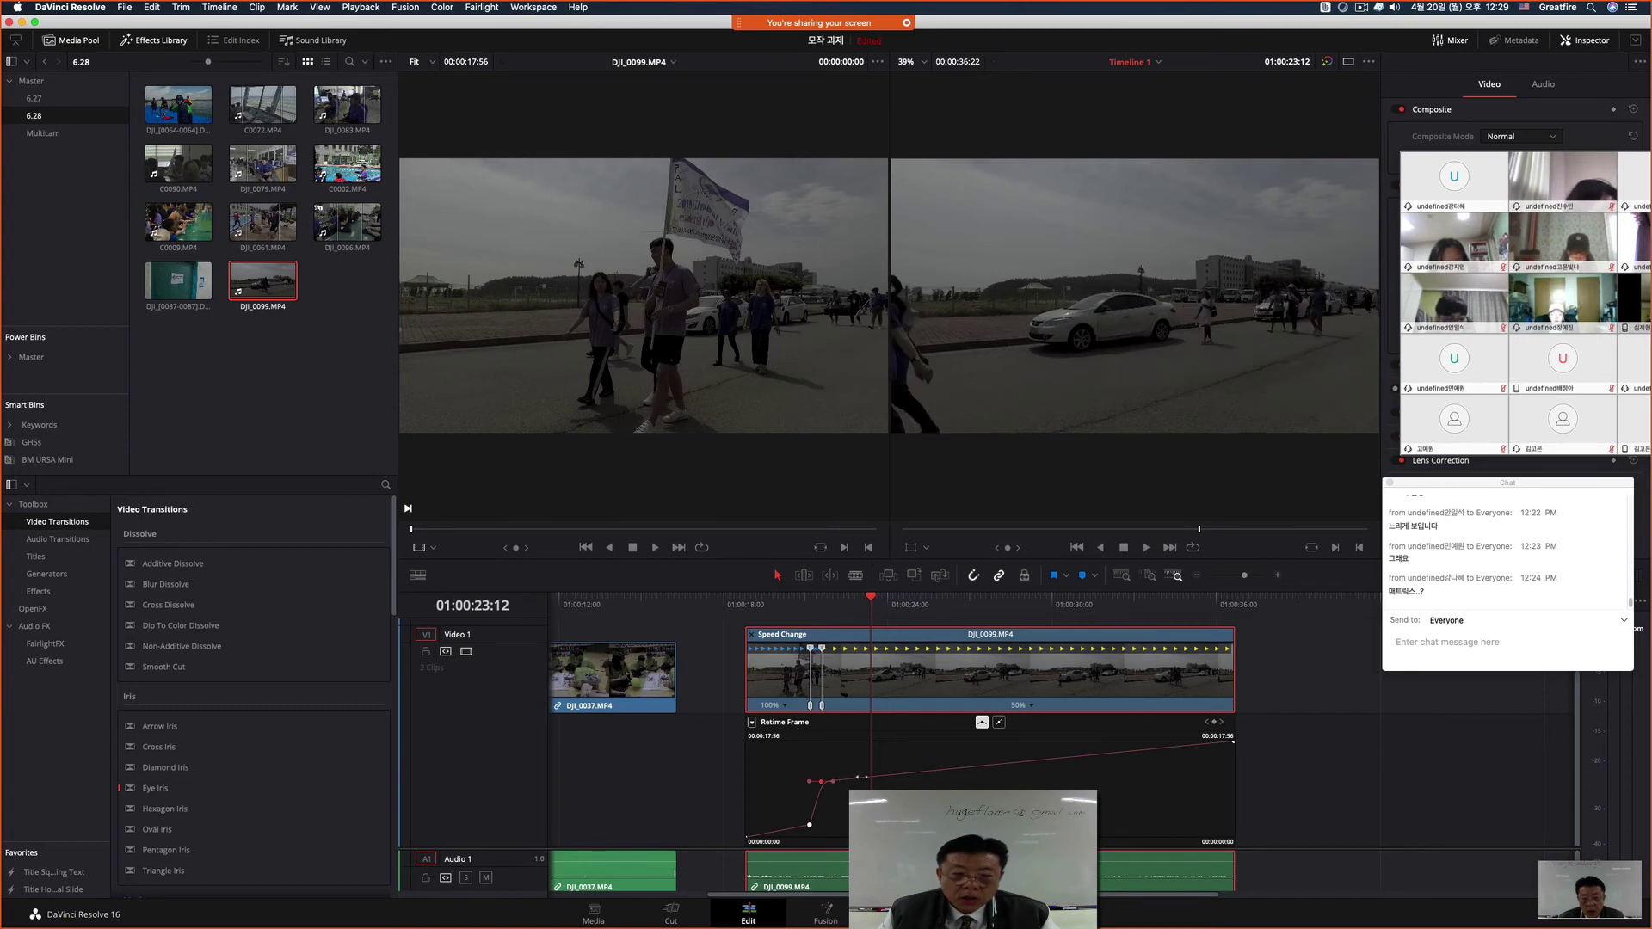
{"action": "left_click", "coordinate": [808, 825]}
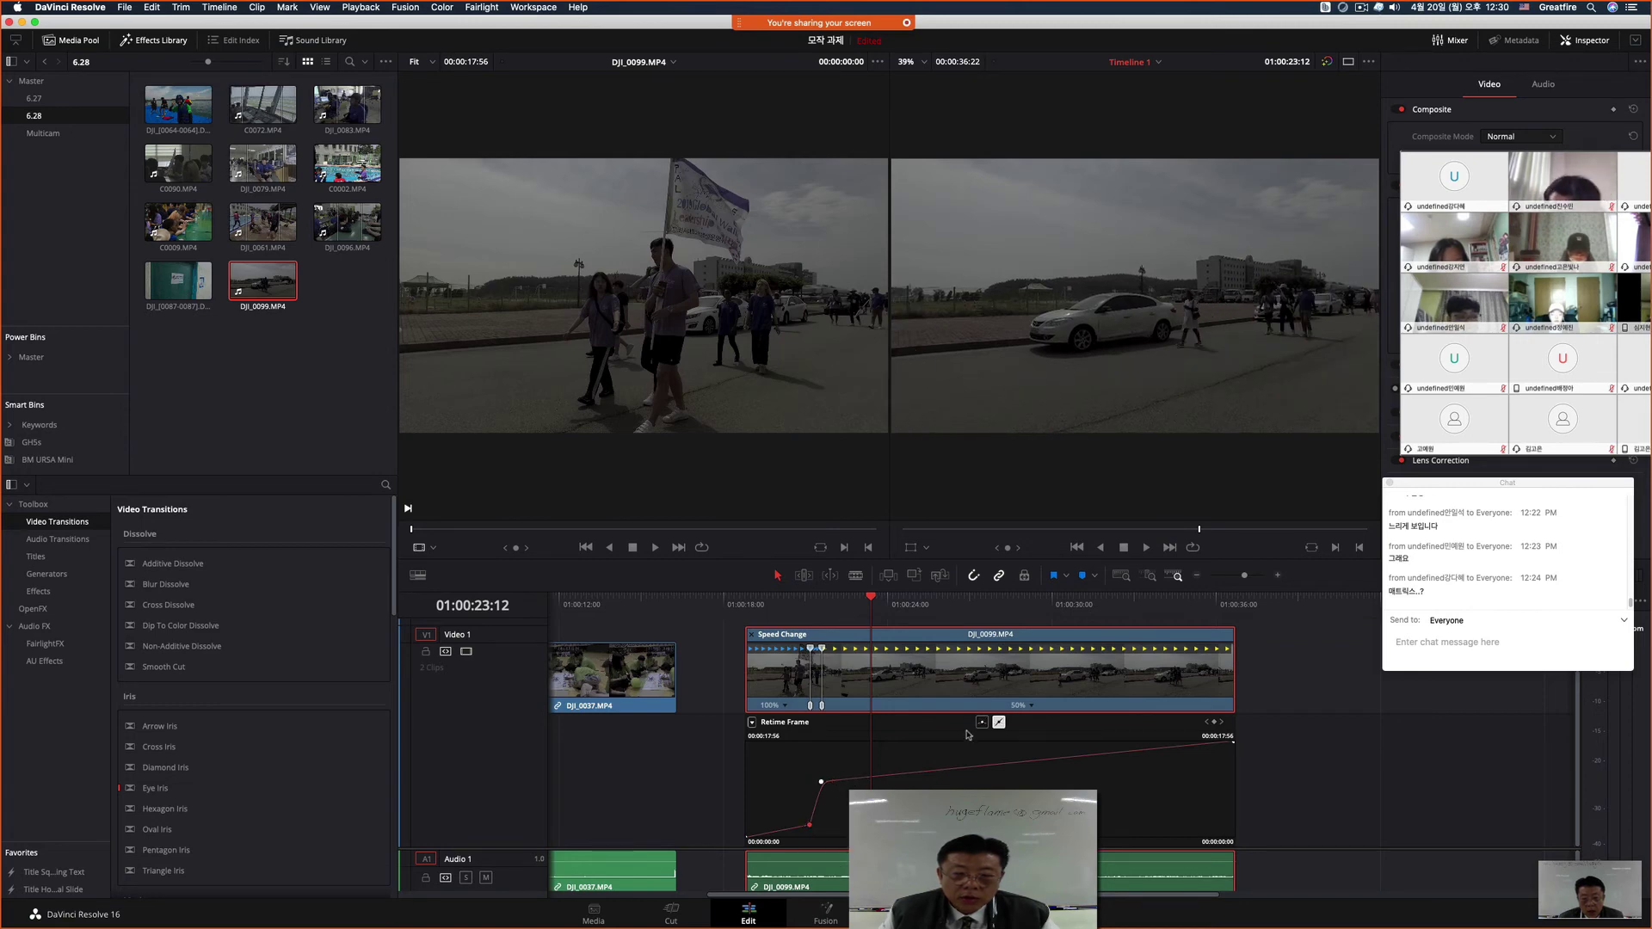
{"action": "left_click", "coordinate": [809, 825]}
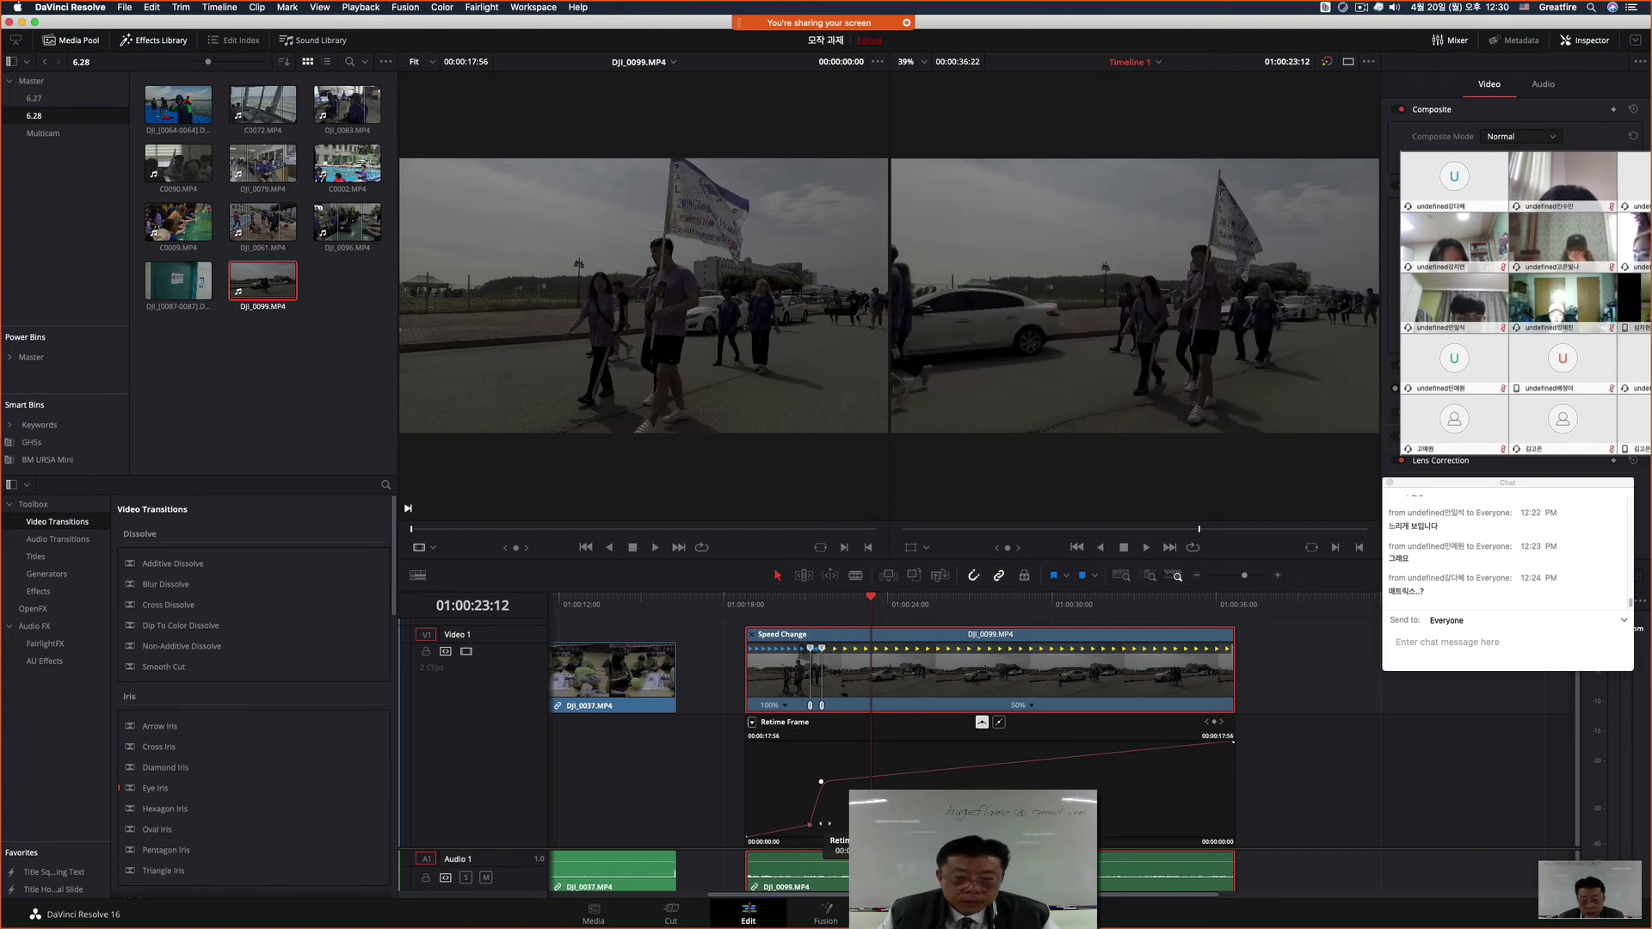
{"action": "left_click_drag", "start_coordinate": [809, 825], "coordinate": [804, 827]}
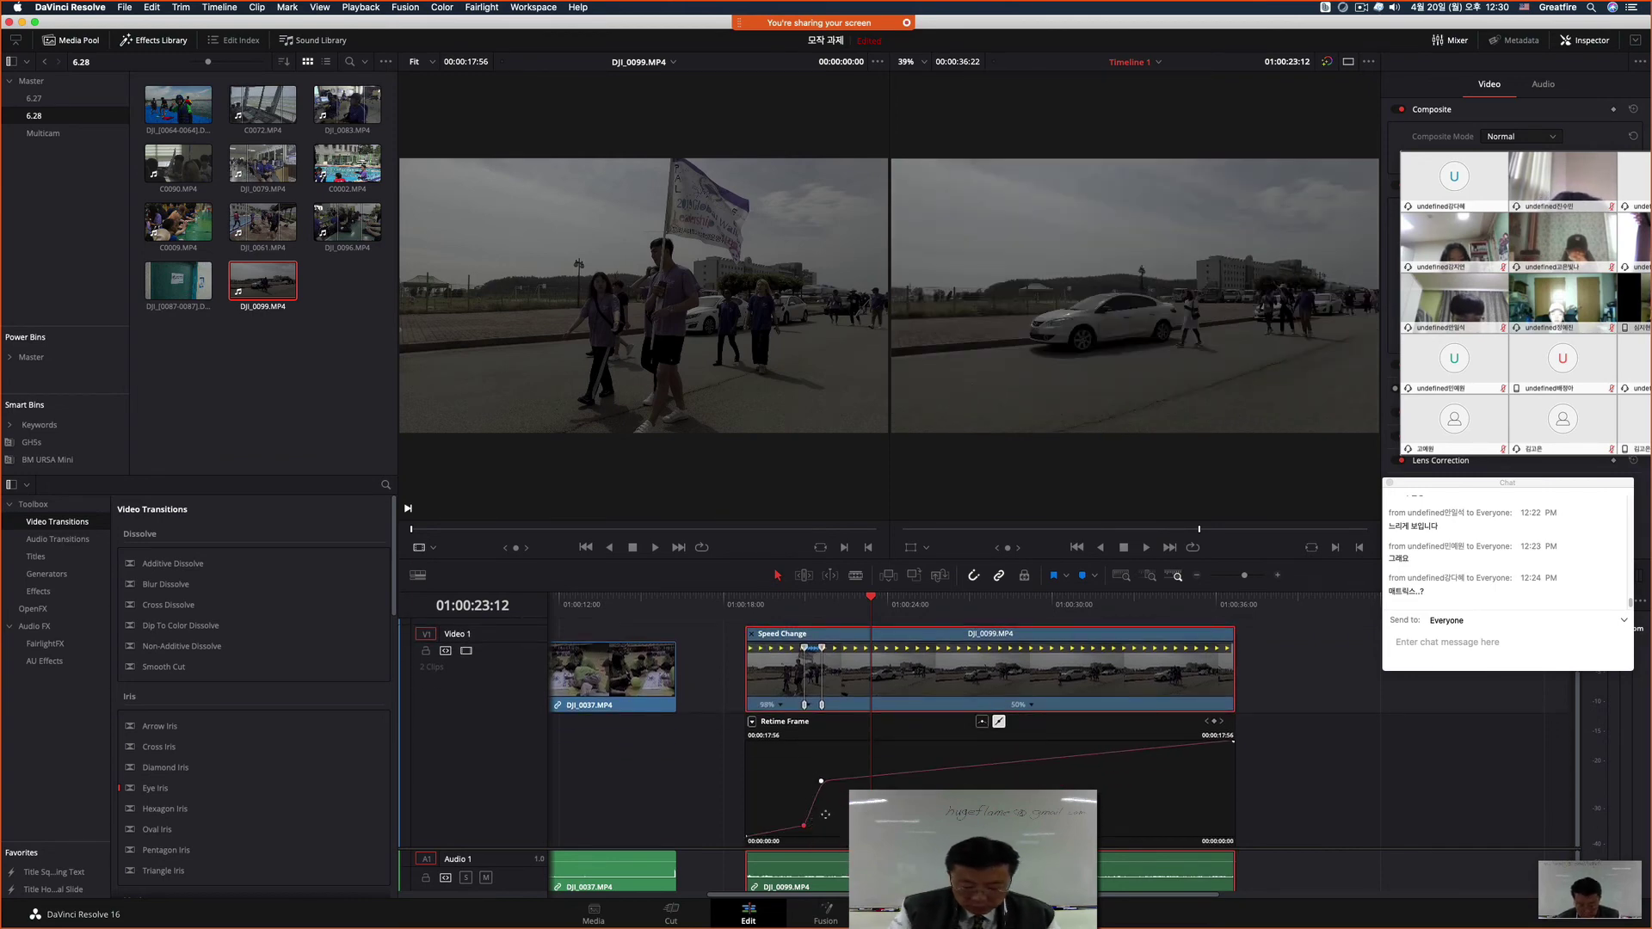
{"action": "scroll", "coordinate": [825, 814], "scroll_direction": "up", "scroll_amount": 2}
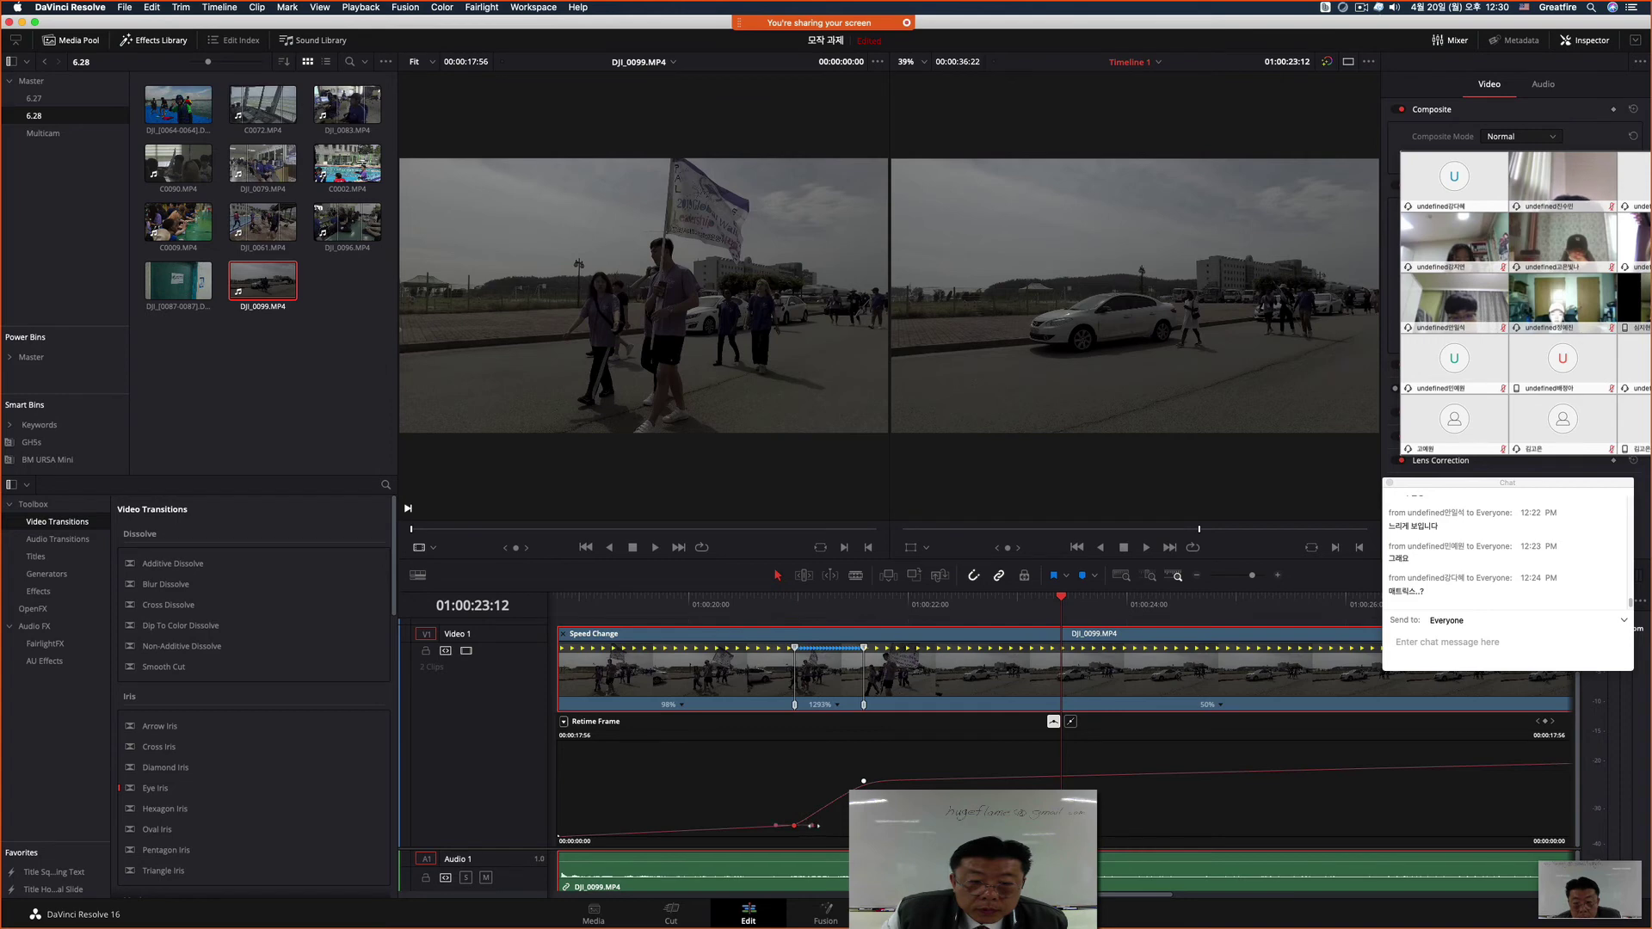
{"action": "left_click", "coordinate": [1053, 721]}
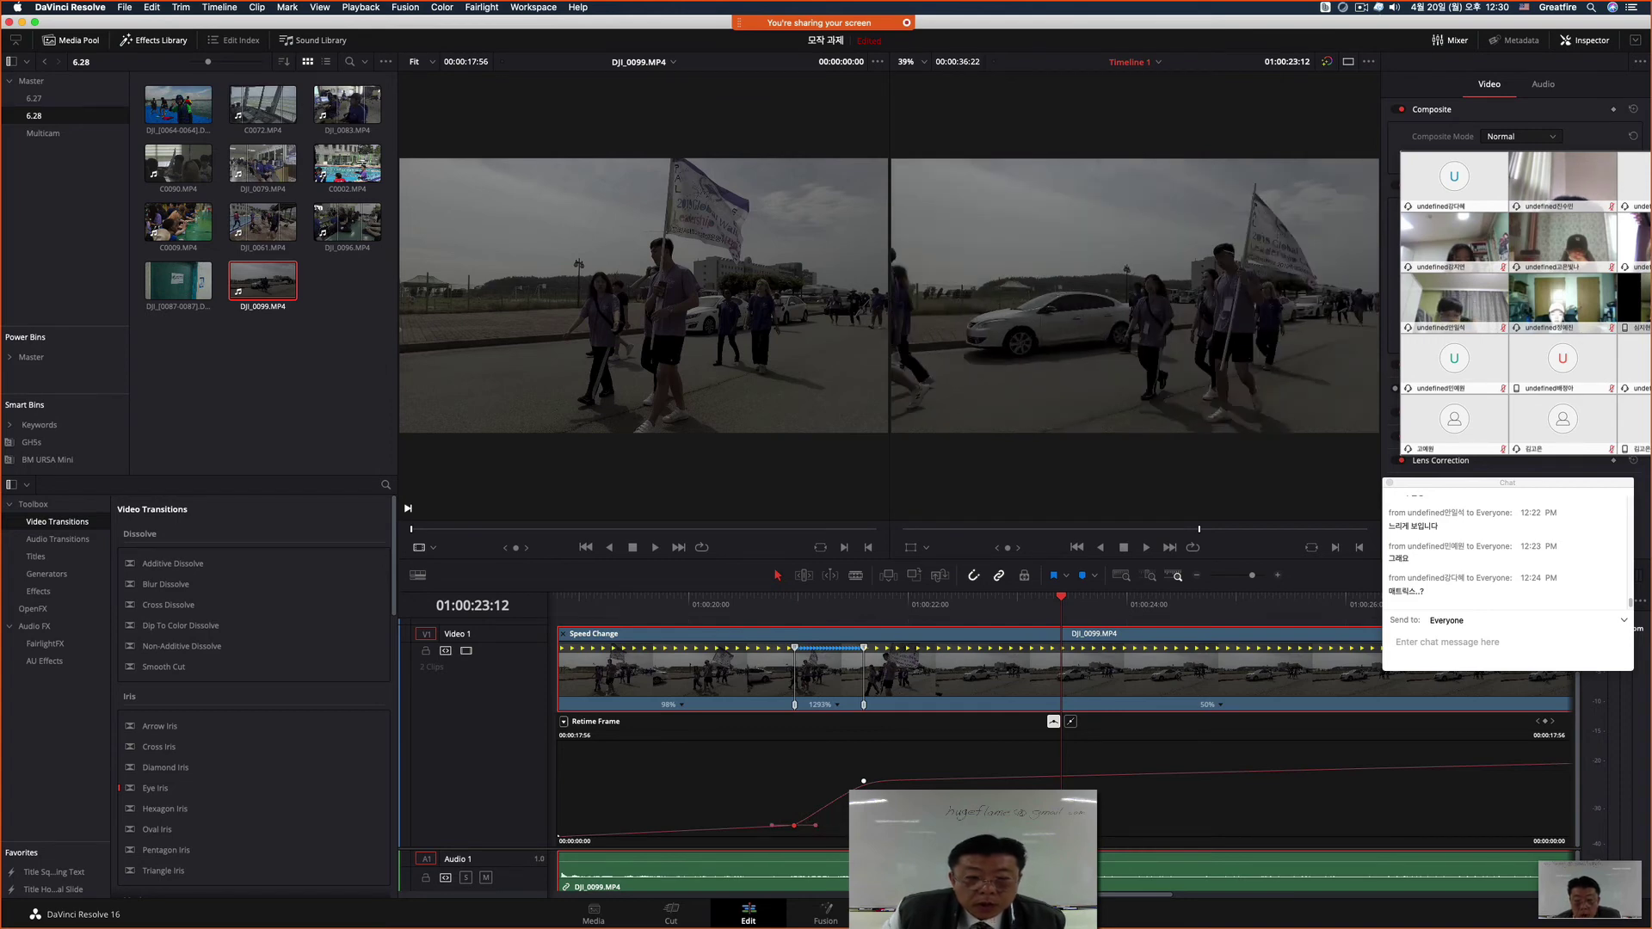
{"action": "left_click", "coordinate": [755, 837]}
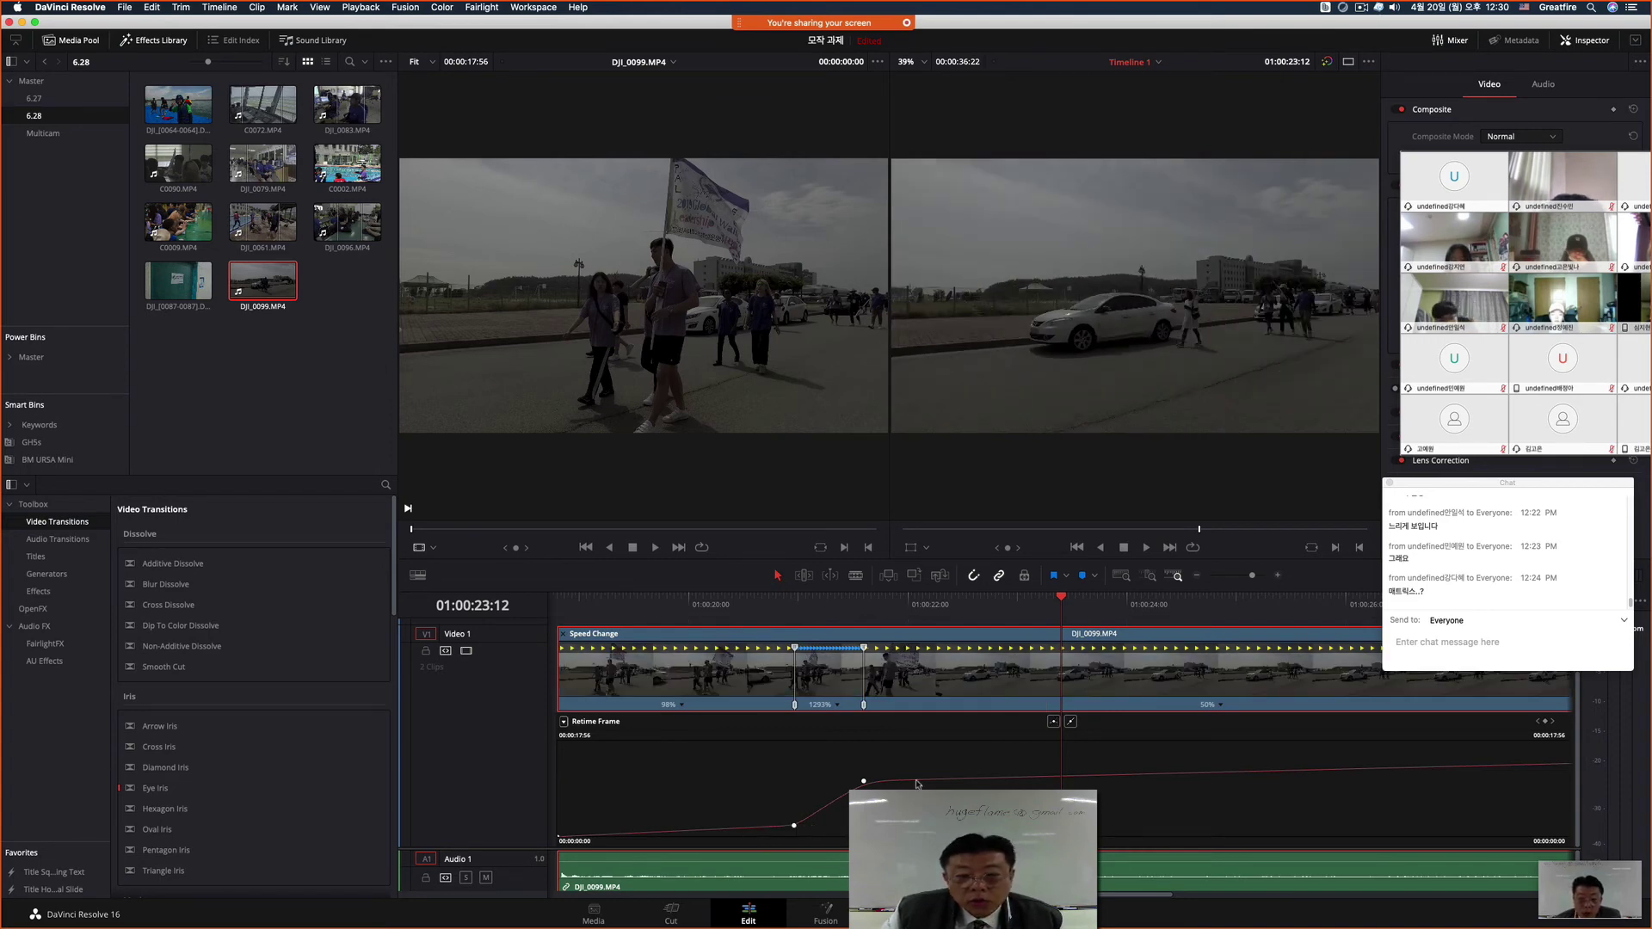
Step: Play DJI_0099.MP4 from near its start on the timeline to review the smoothed speed ramp, and return to just before the first keyframe
{"action": "left_click", "coordinate": [602, 601]}
{"action": "key", "text": "space"}
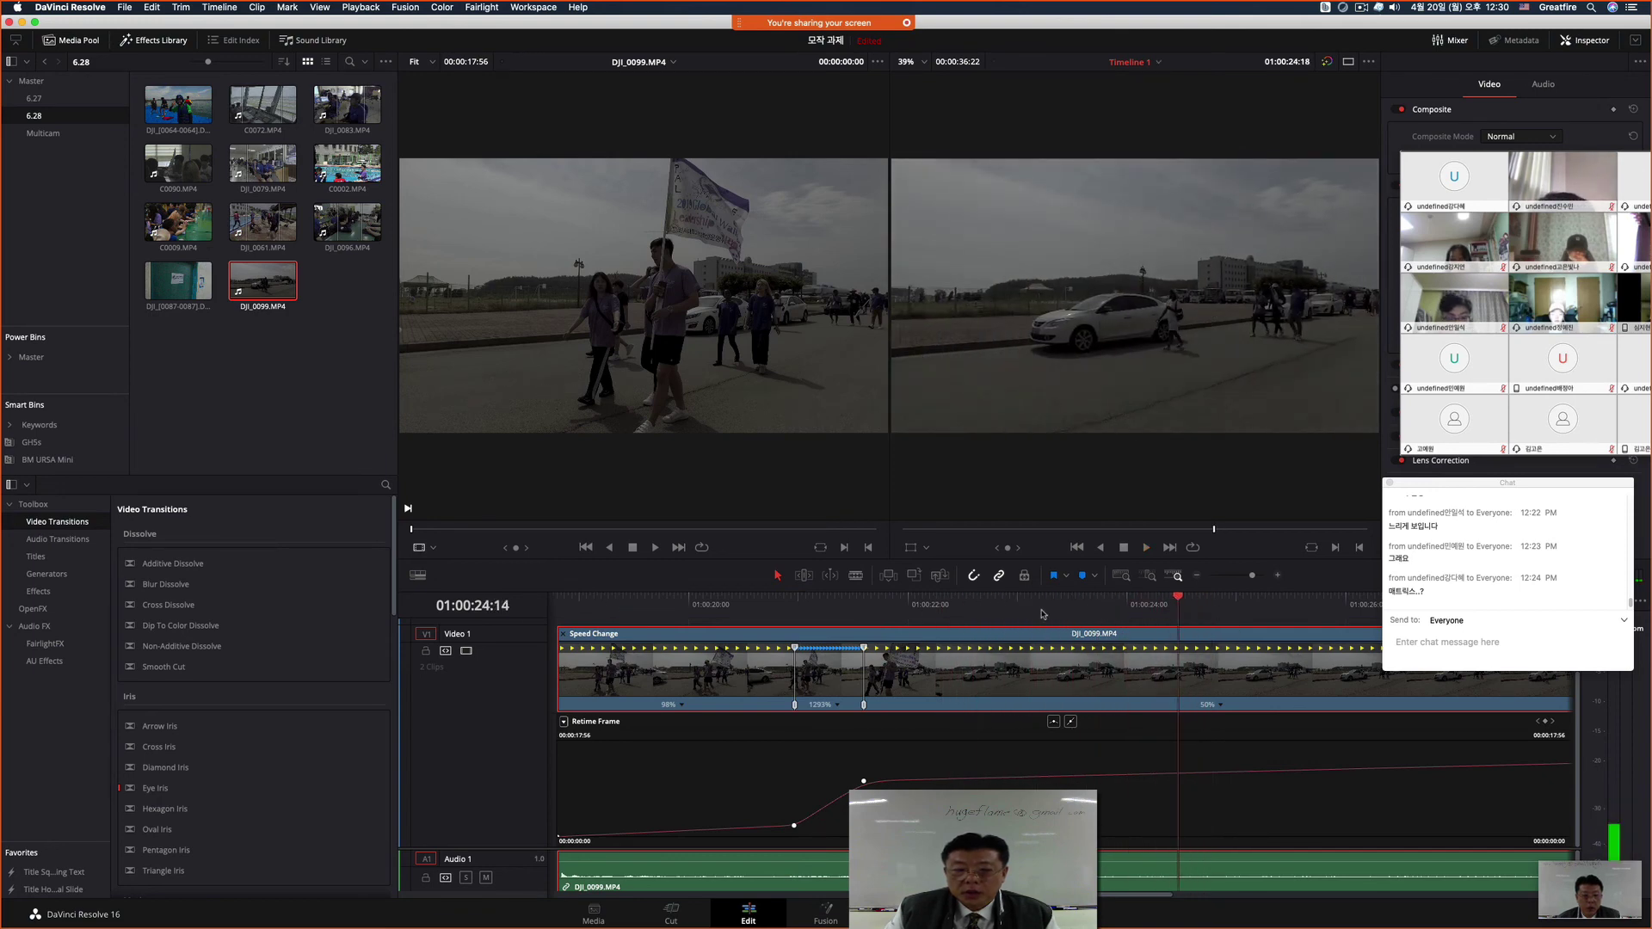
{"action": "left_click", "coordinate": [765, 601]}
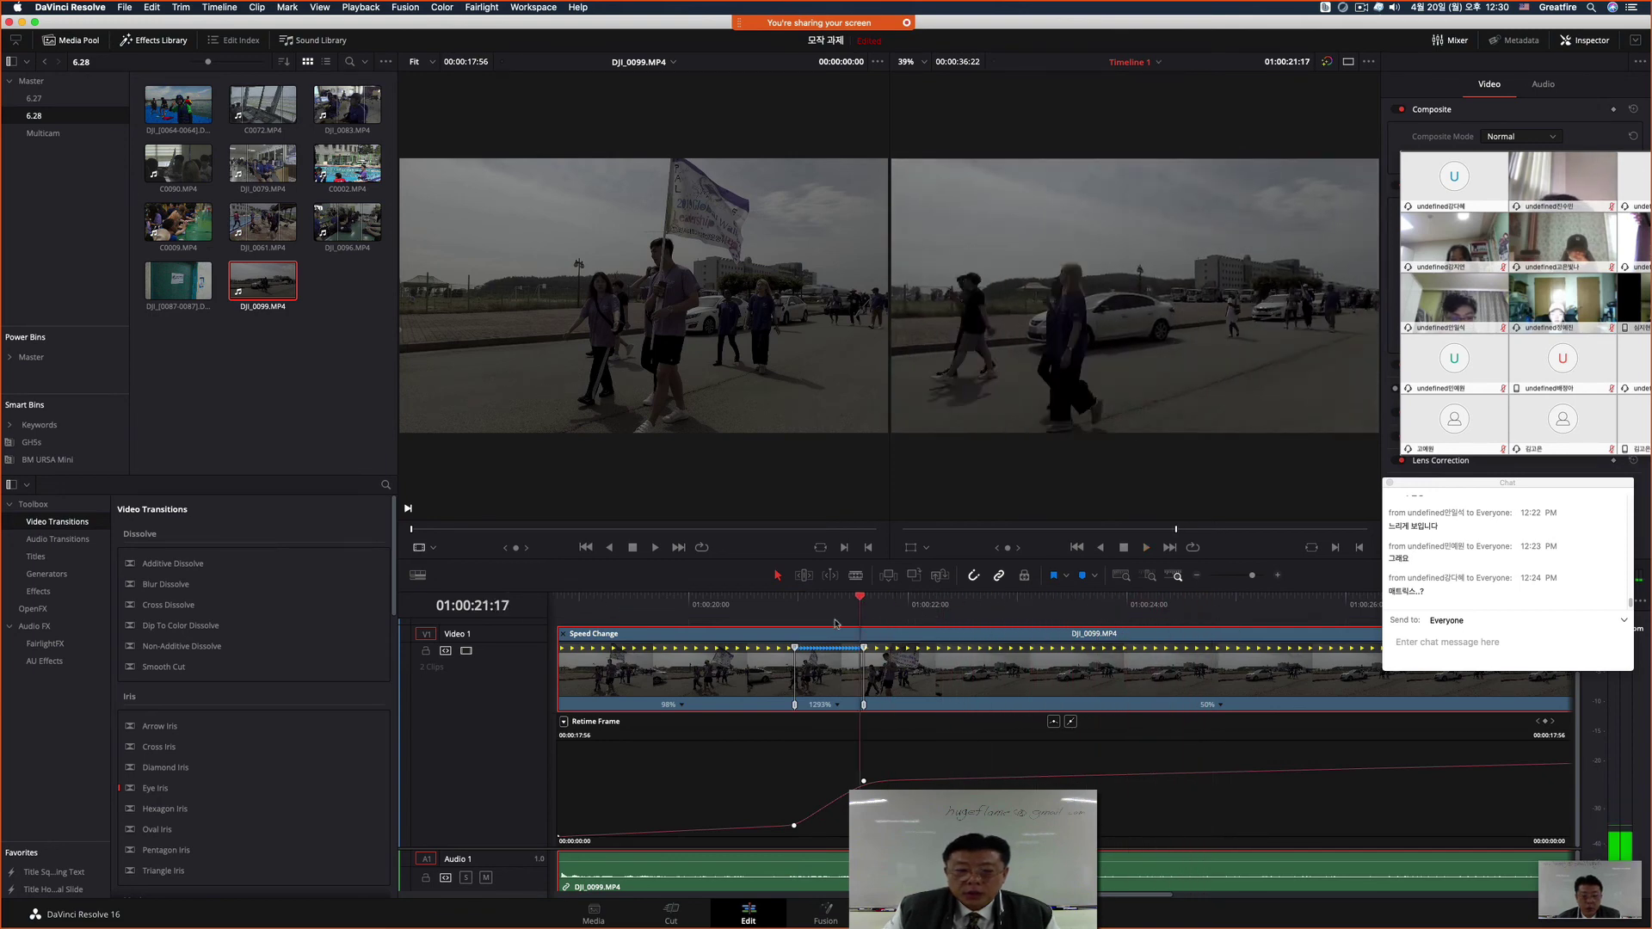
{"action": "left_click", "coordinate": [773, 658]}
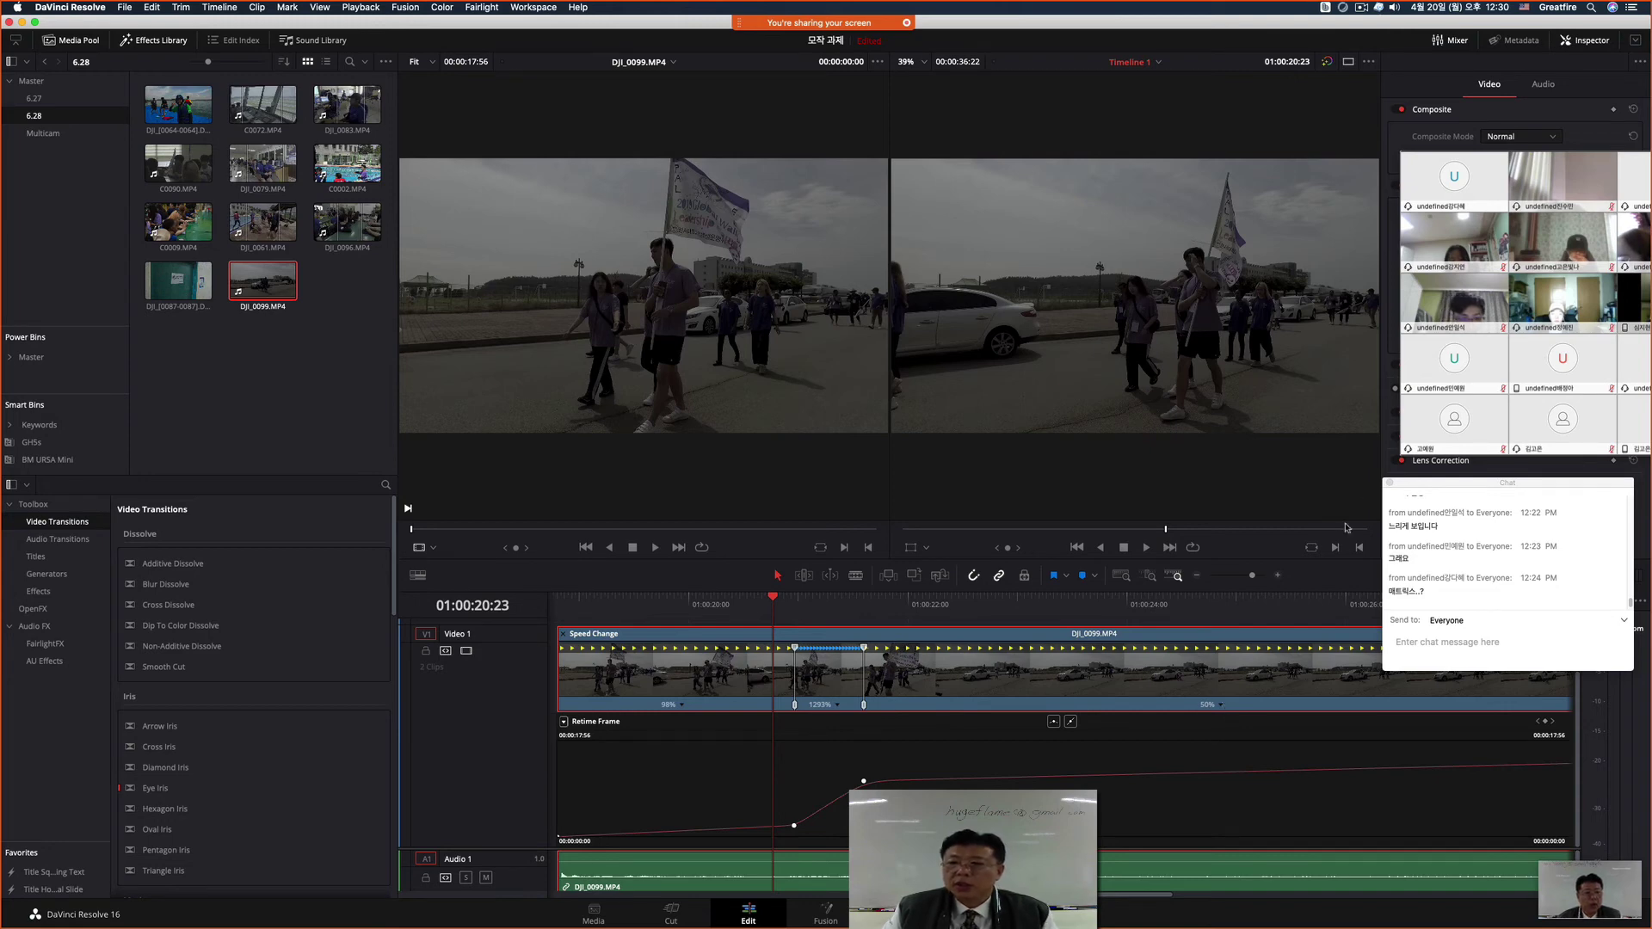
Step: Check the Webex participants and rearrange the meeting windows, placing the chat and the participant video grid over the Inspector area
{"action": "left_click_drag", "start_coordinate": [1411, 187], "coordinate": [922, 189]}
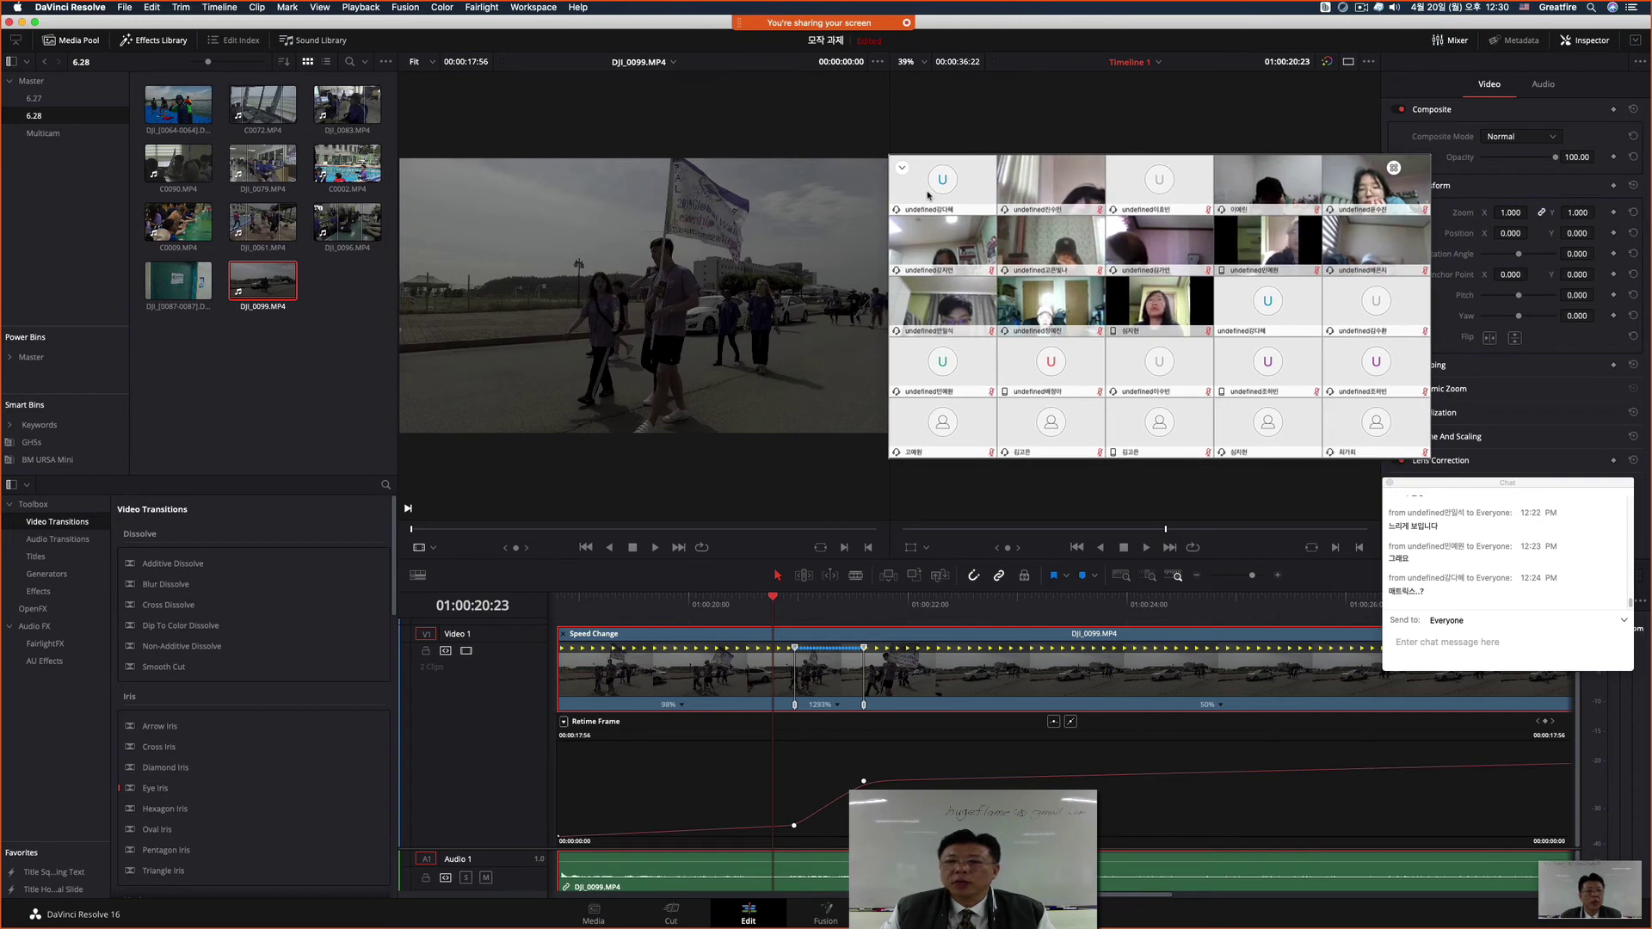
{"action": "left_click", "coordinate": [1360, 13]}
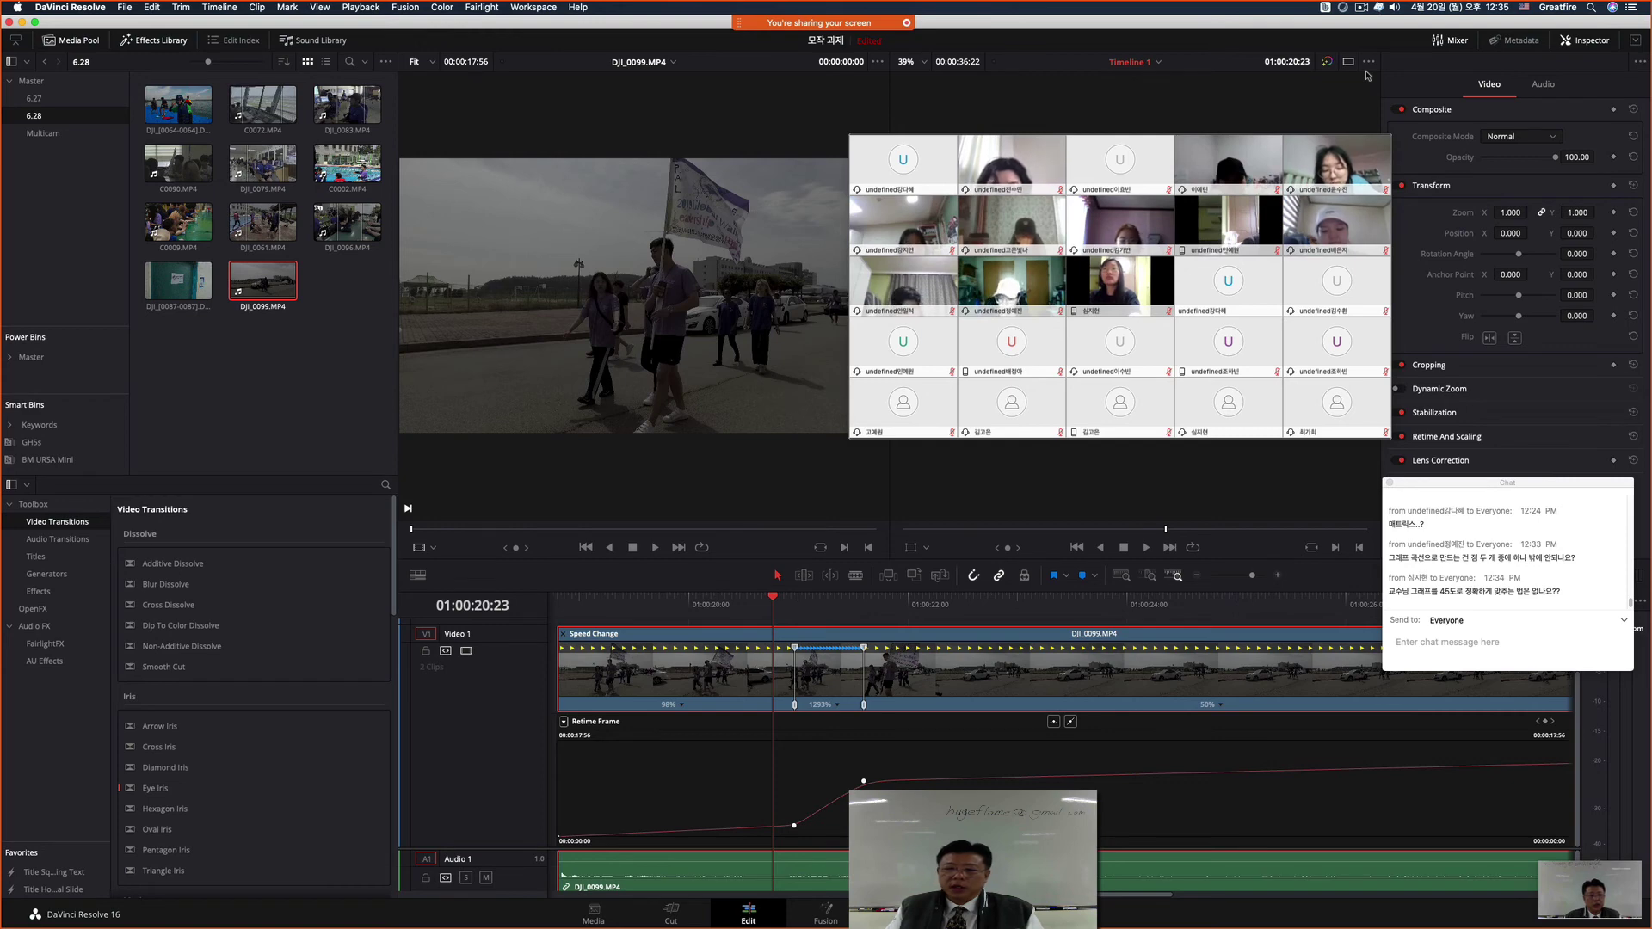
{"action": "mouse_move", "coordinate": [1321, 188]}
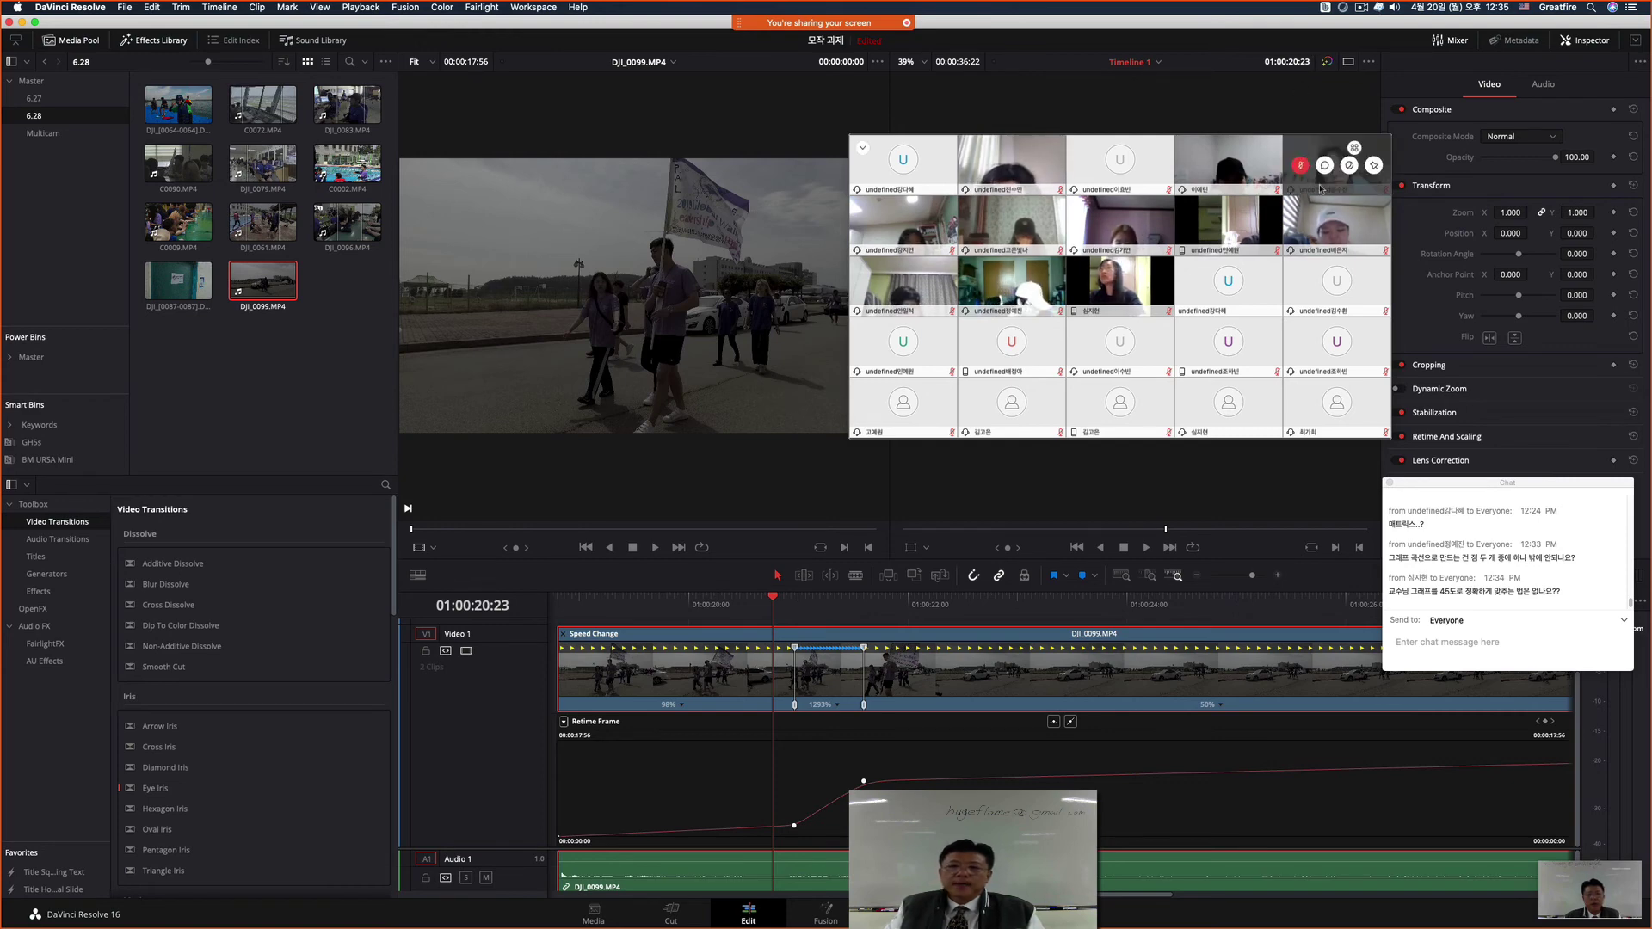
{"action": "mouse_move", "coordinate": [1241, 246]}
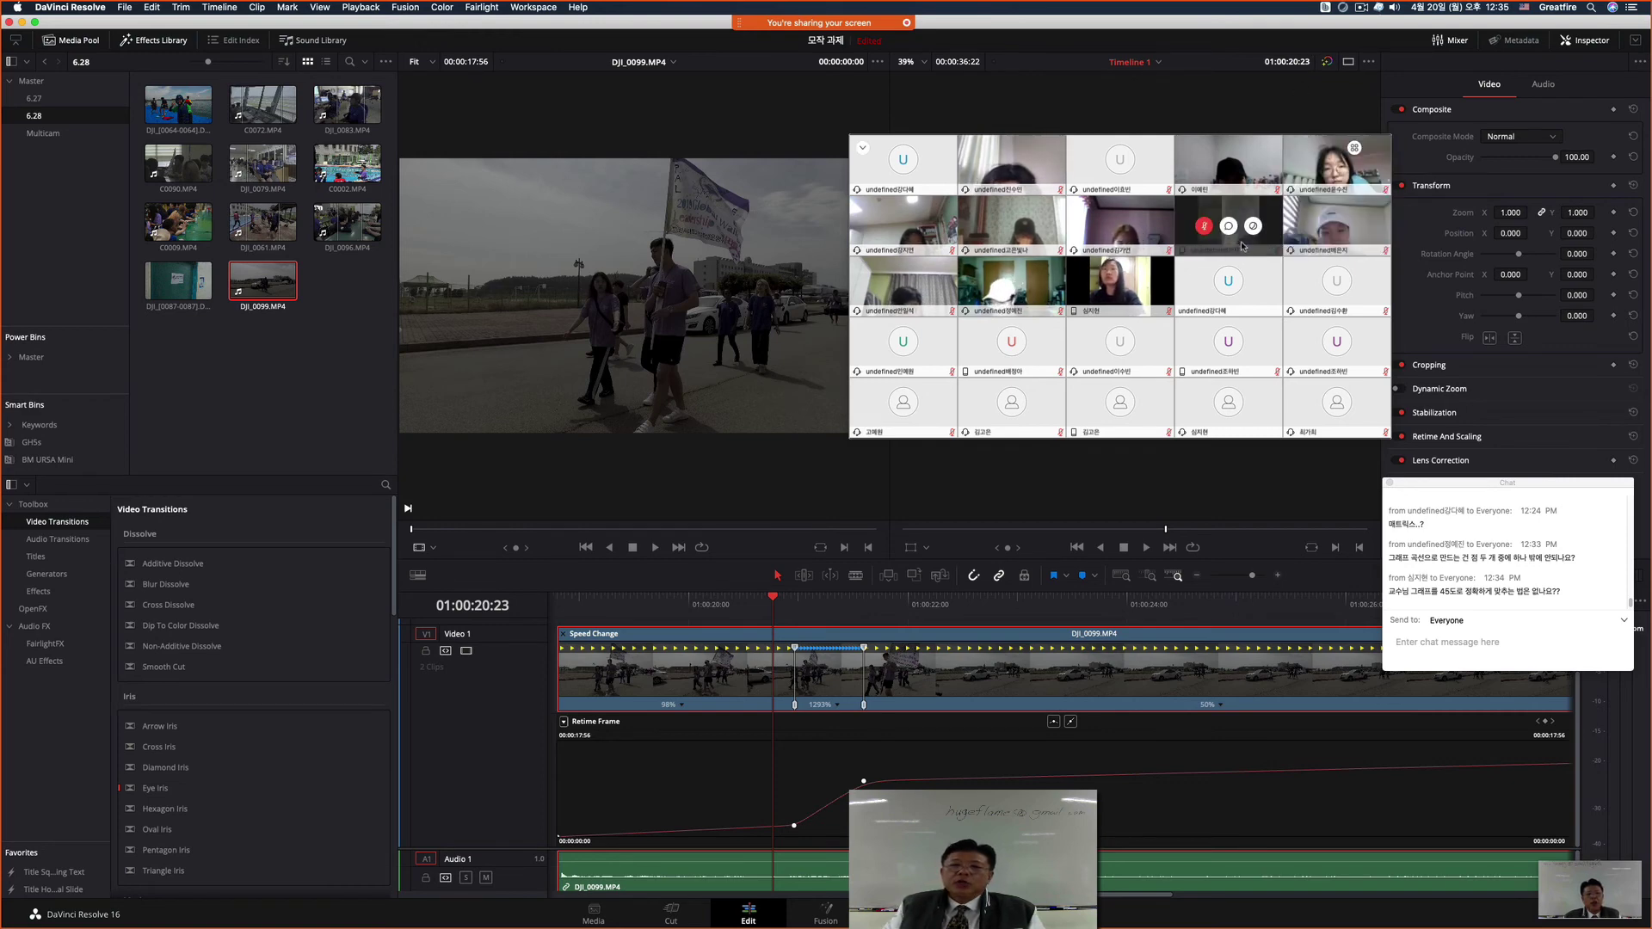
{"action": "mouse_move", "coordinate": [1255, 296]}
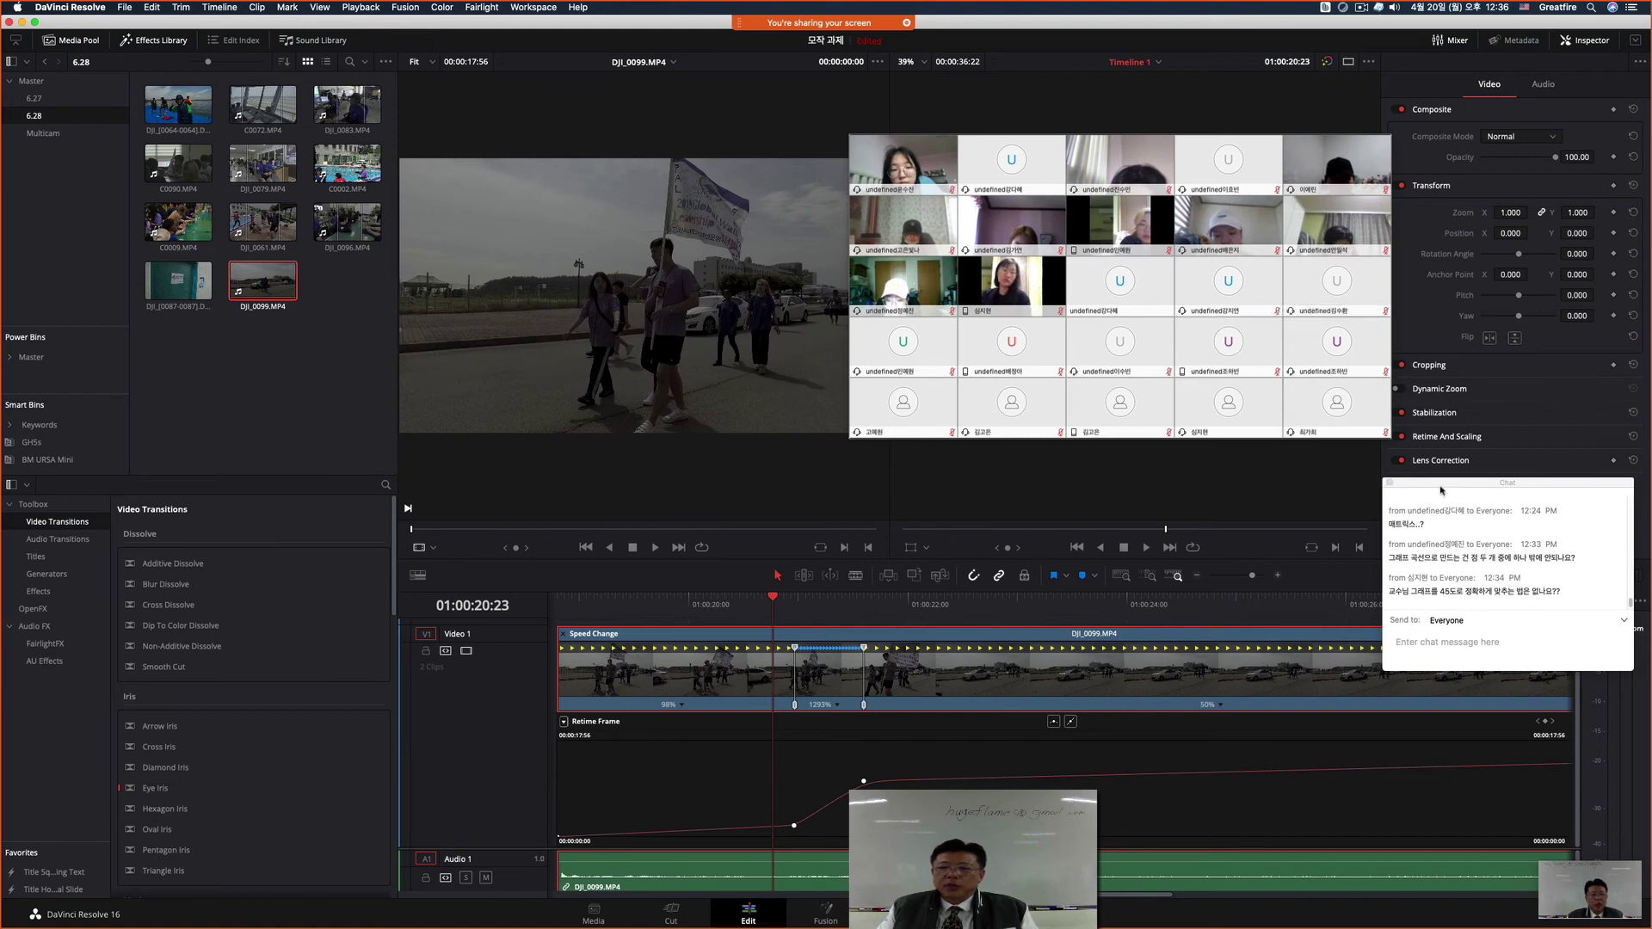
{"action": "left_click_drag", "start_coordinate": [1441, 491], "coordinate": [1438, 155]}
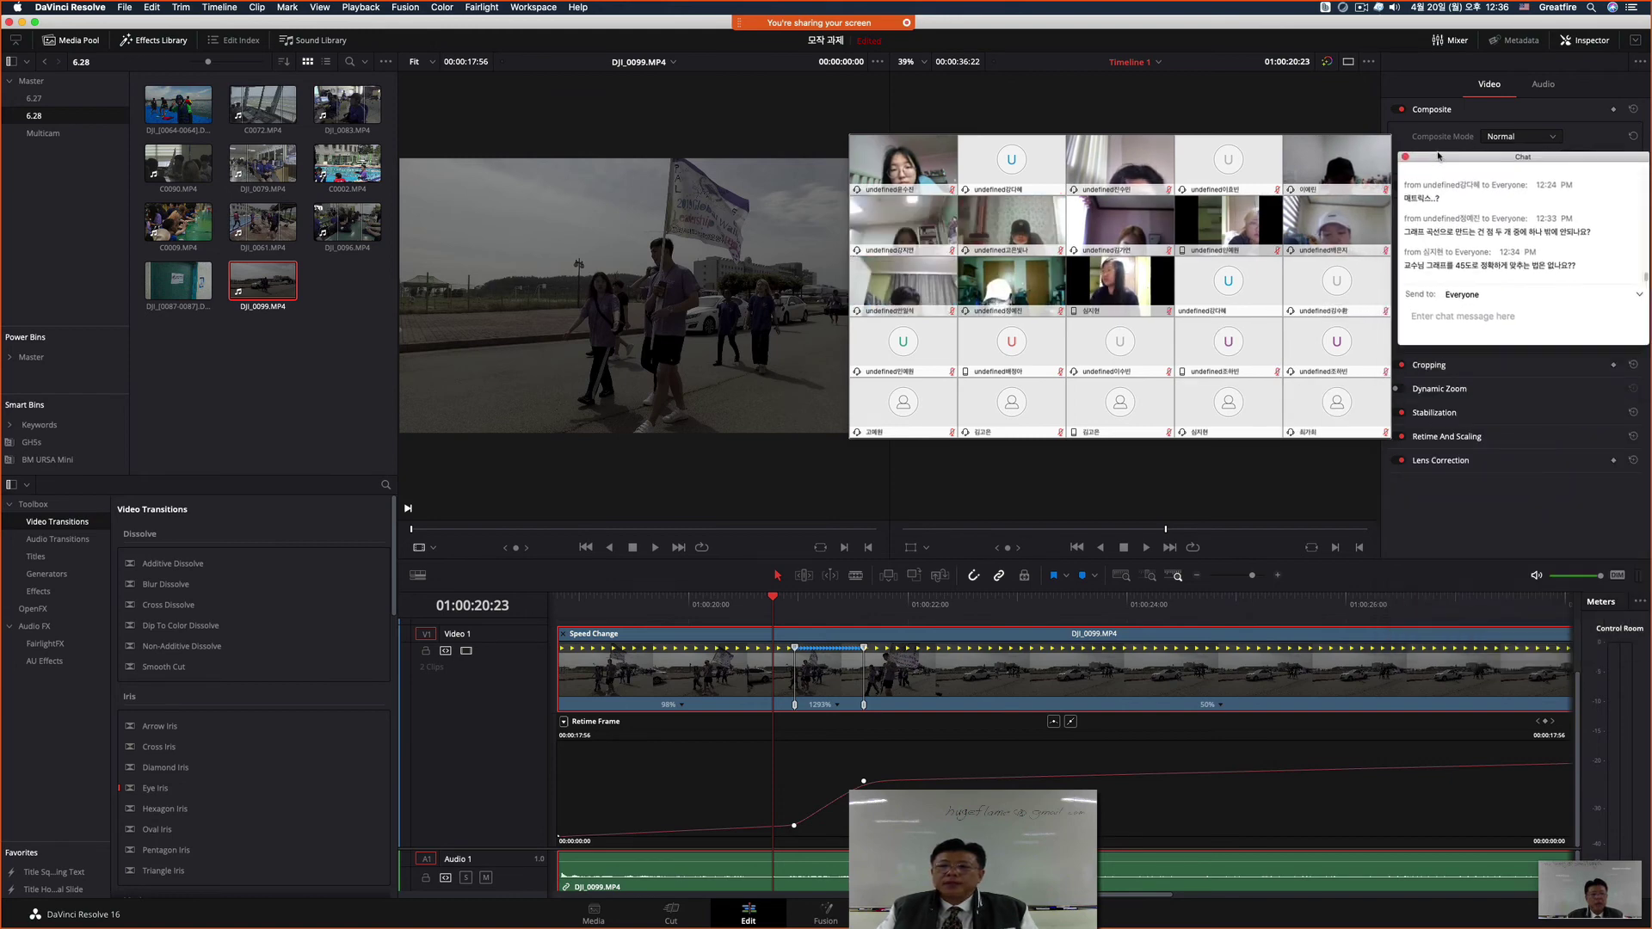
{"action": "left_click_drag", "start_coordinate": [1023, 157], "coordinate": [1363, 172]}
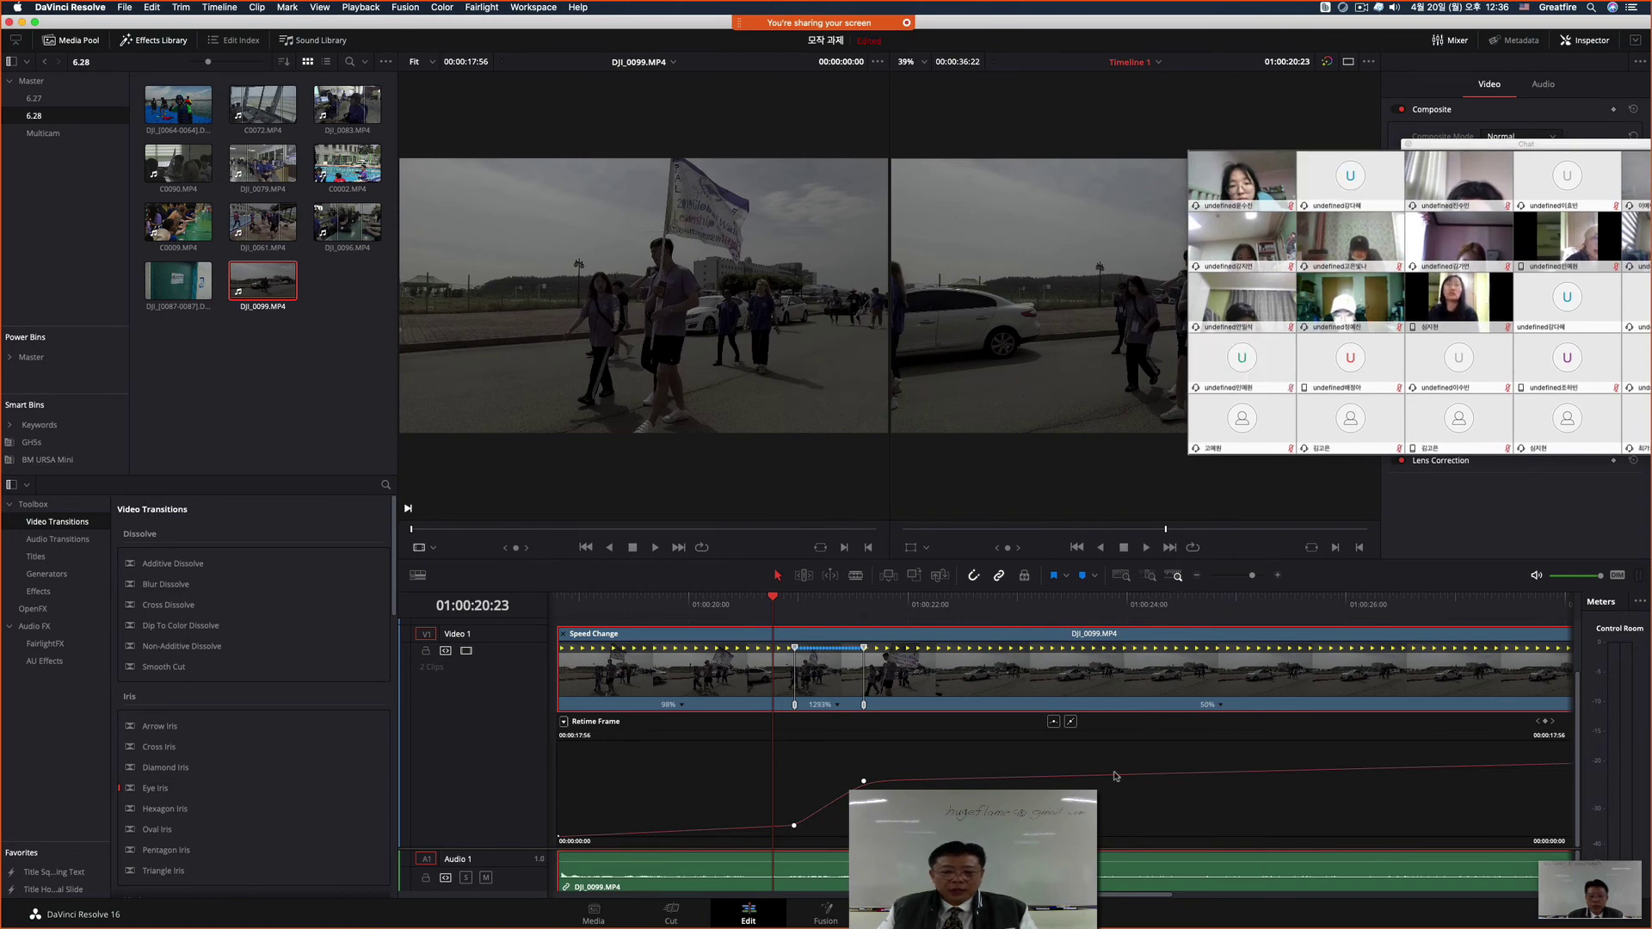
Step: Hide the retime controls and undo the retime edits back to before DJI_0099.MP4 was placed on Timeline 1
{"action": "key", "text": "super+r"}
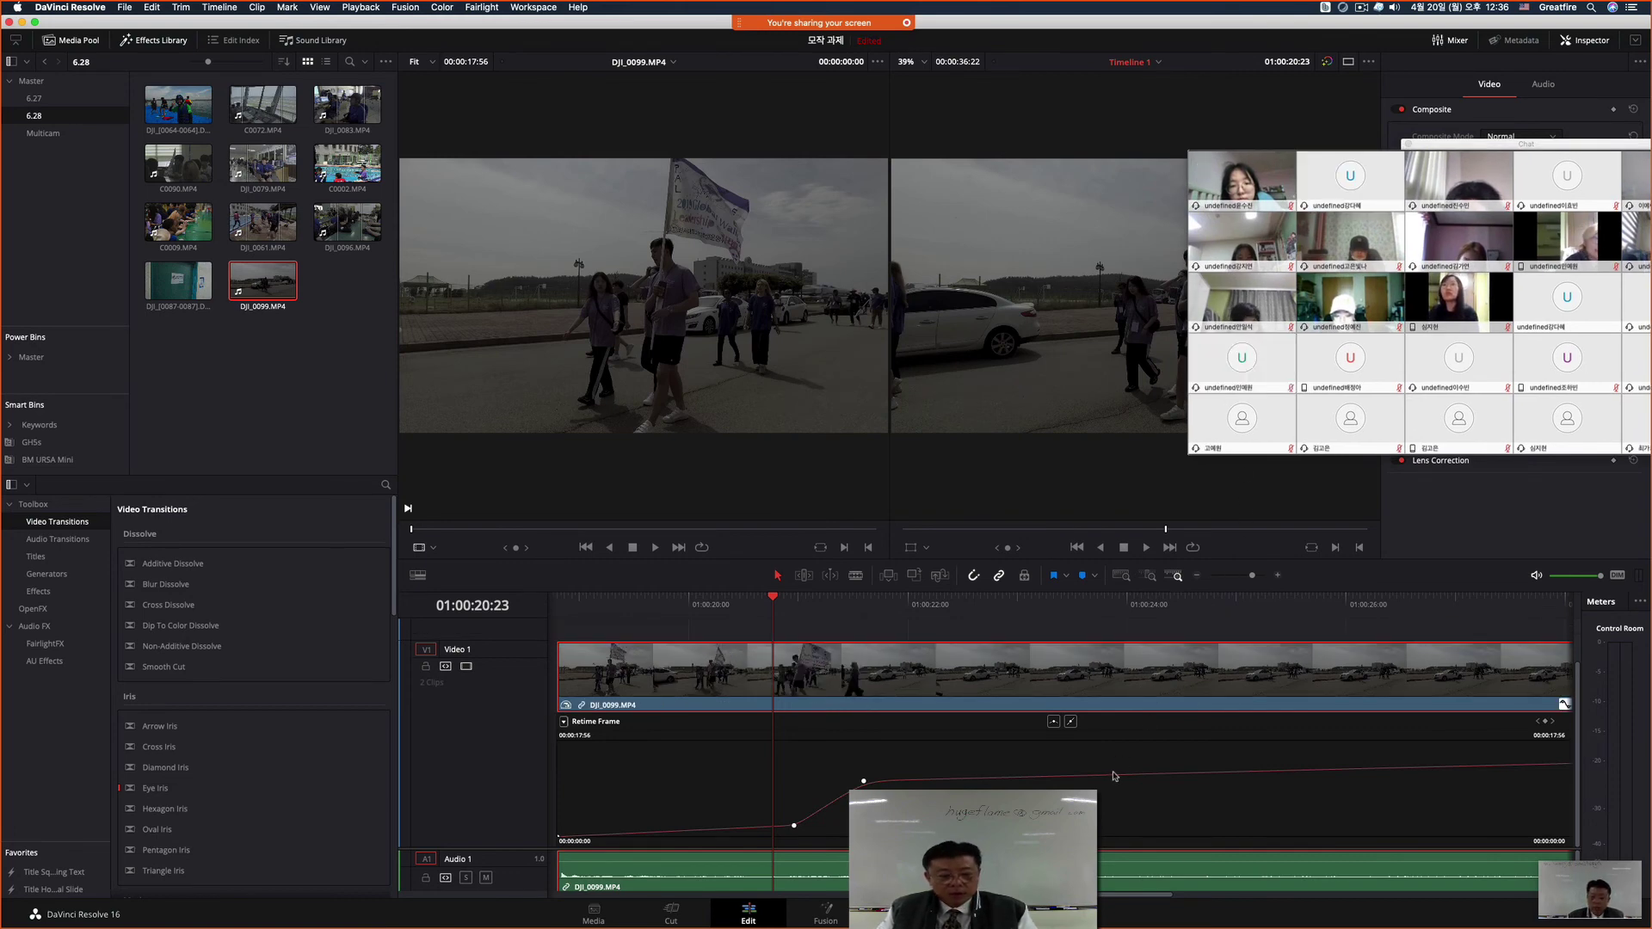
{"action": "key", "text": "super+z"}
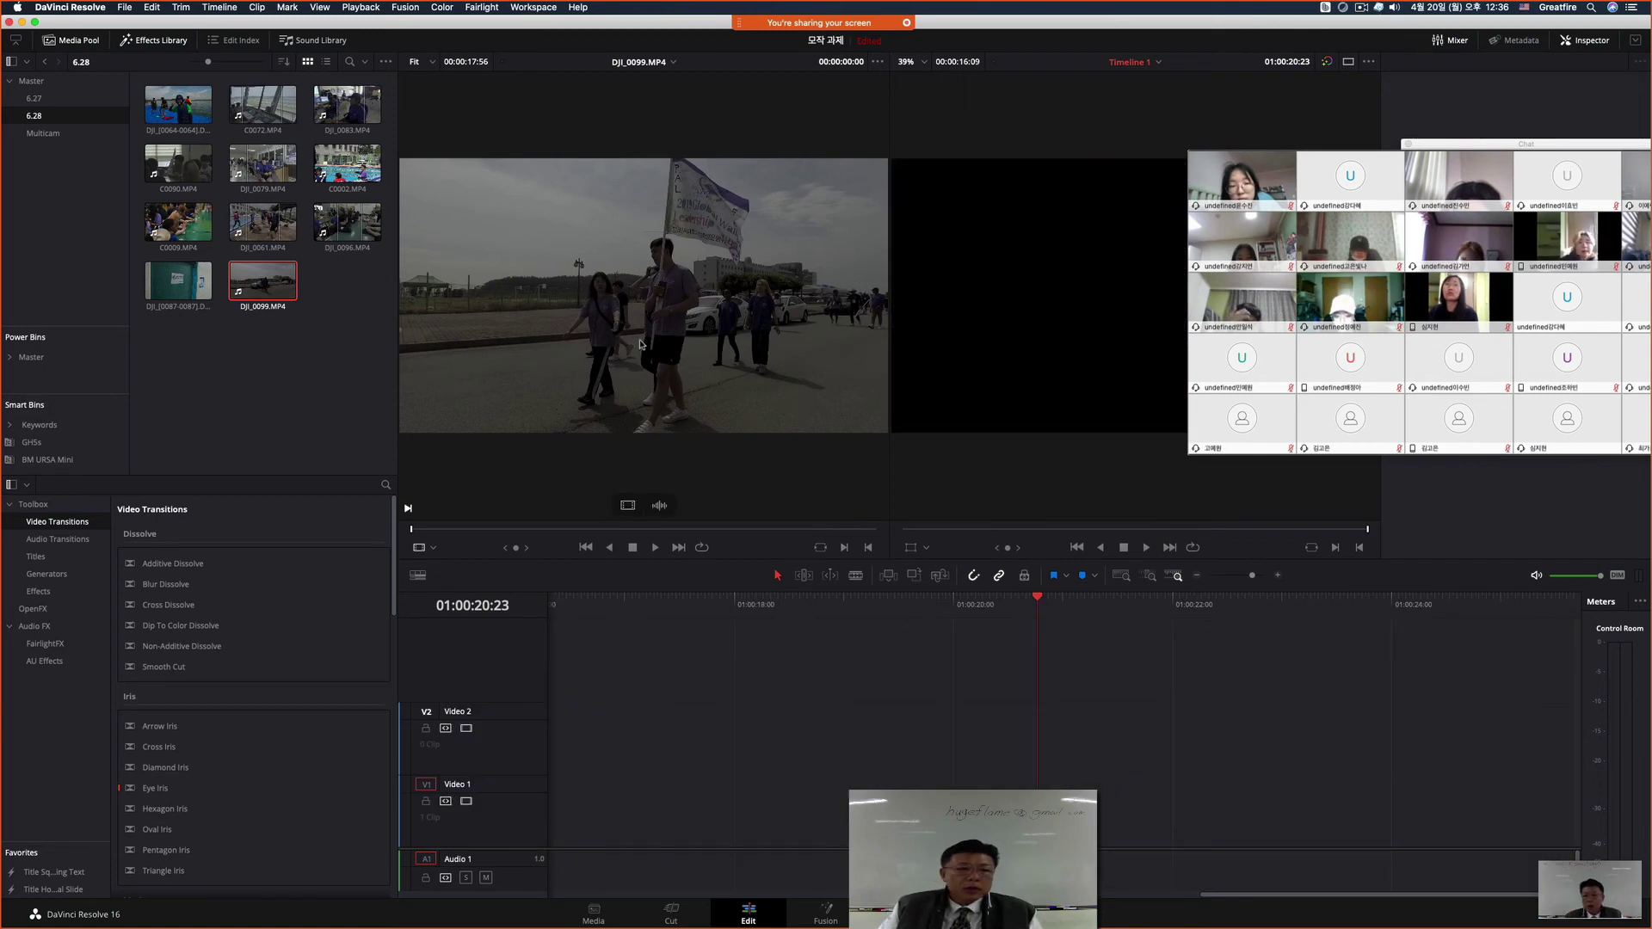
Step: Mark an In point at 00:00:01:13 in the DJI_0099.MP4 source footage and play from there to about 00:00:06:13
{"action": "left_click", "coordinate": [607, 338]}
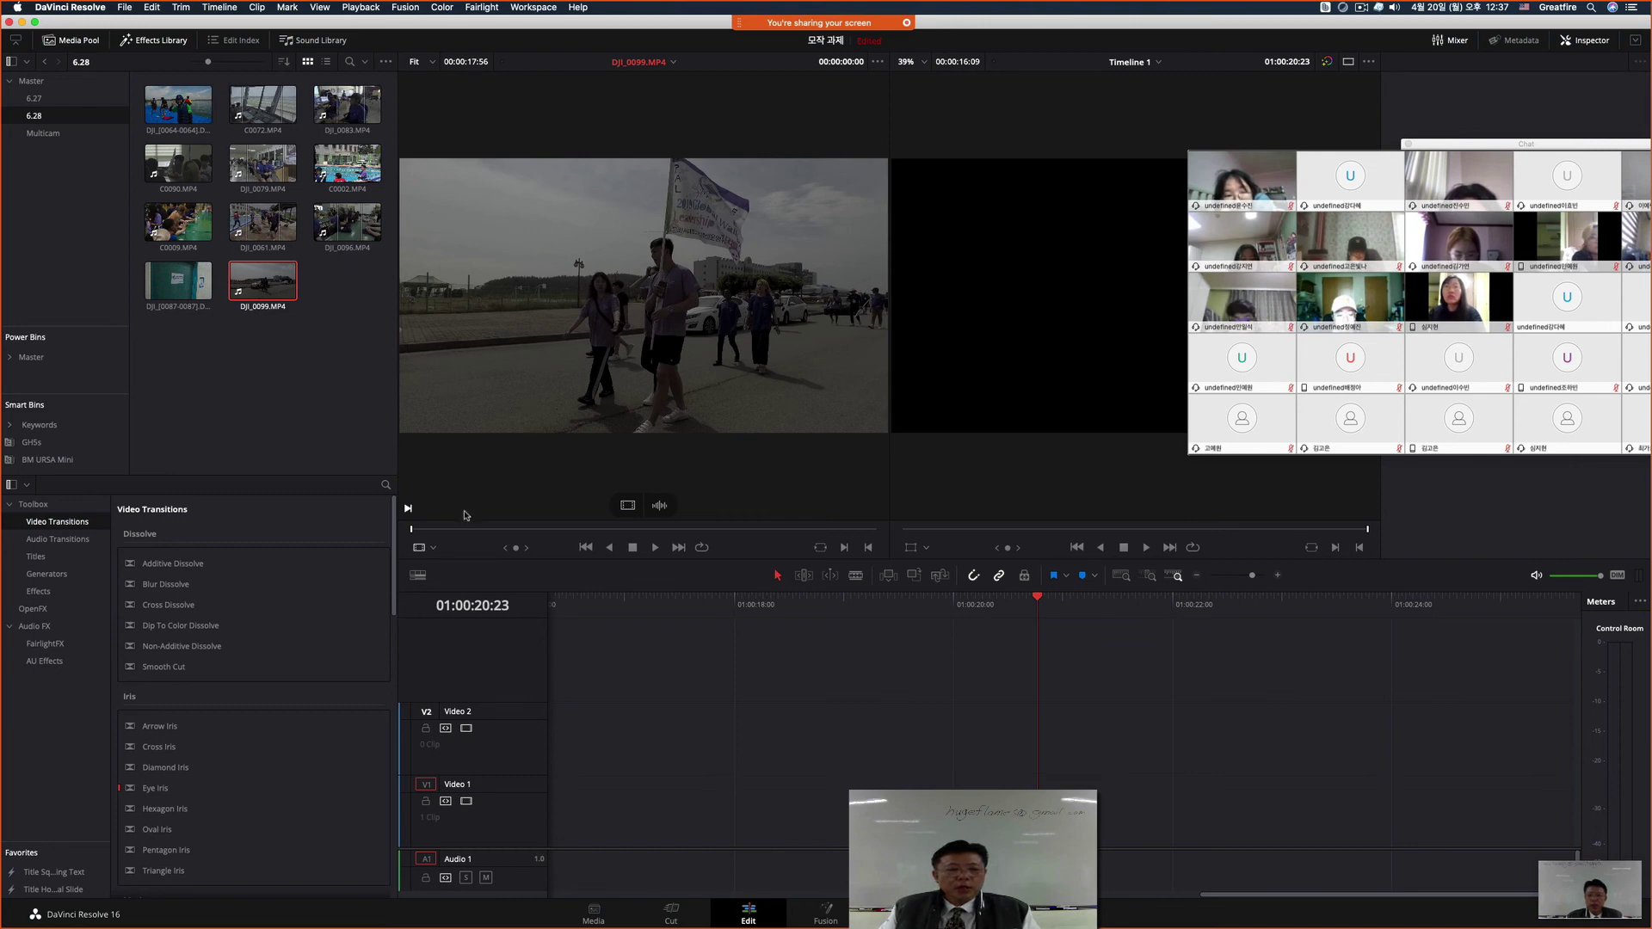
{"action": "left_click_drag", "start_coordinate": [410, 531], "coordinate": [442, 531]}
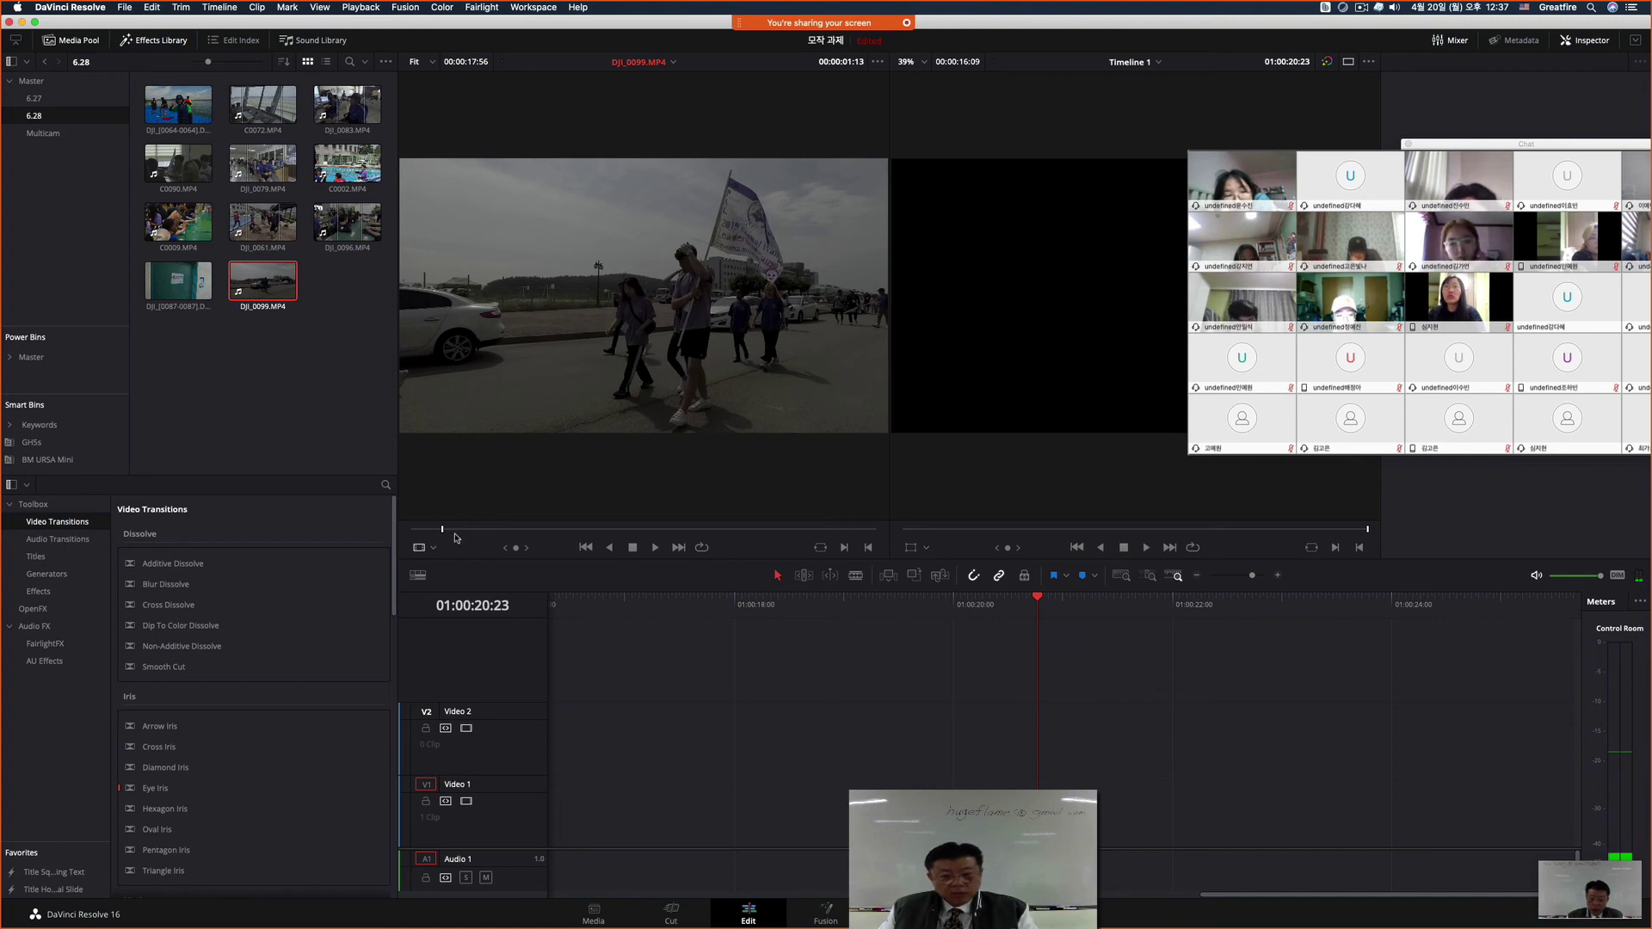
{"action": "key", "text": "i"}
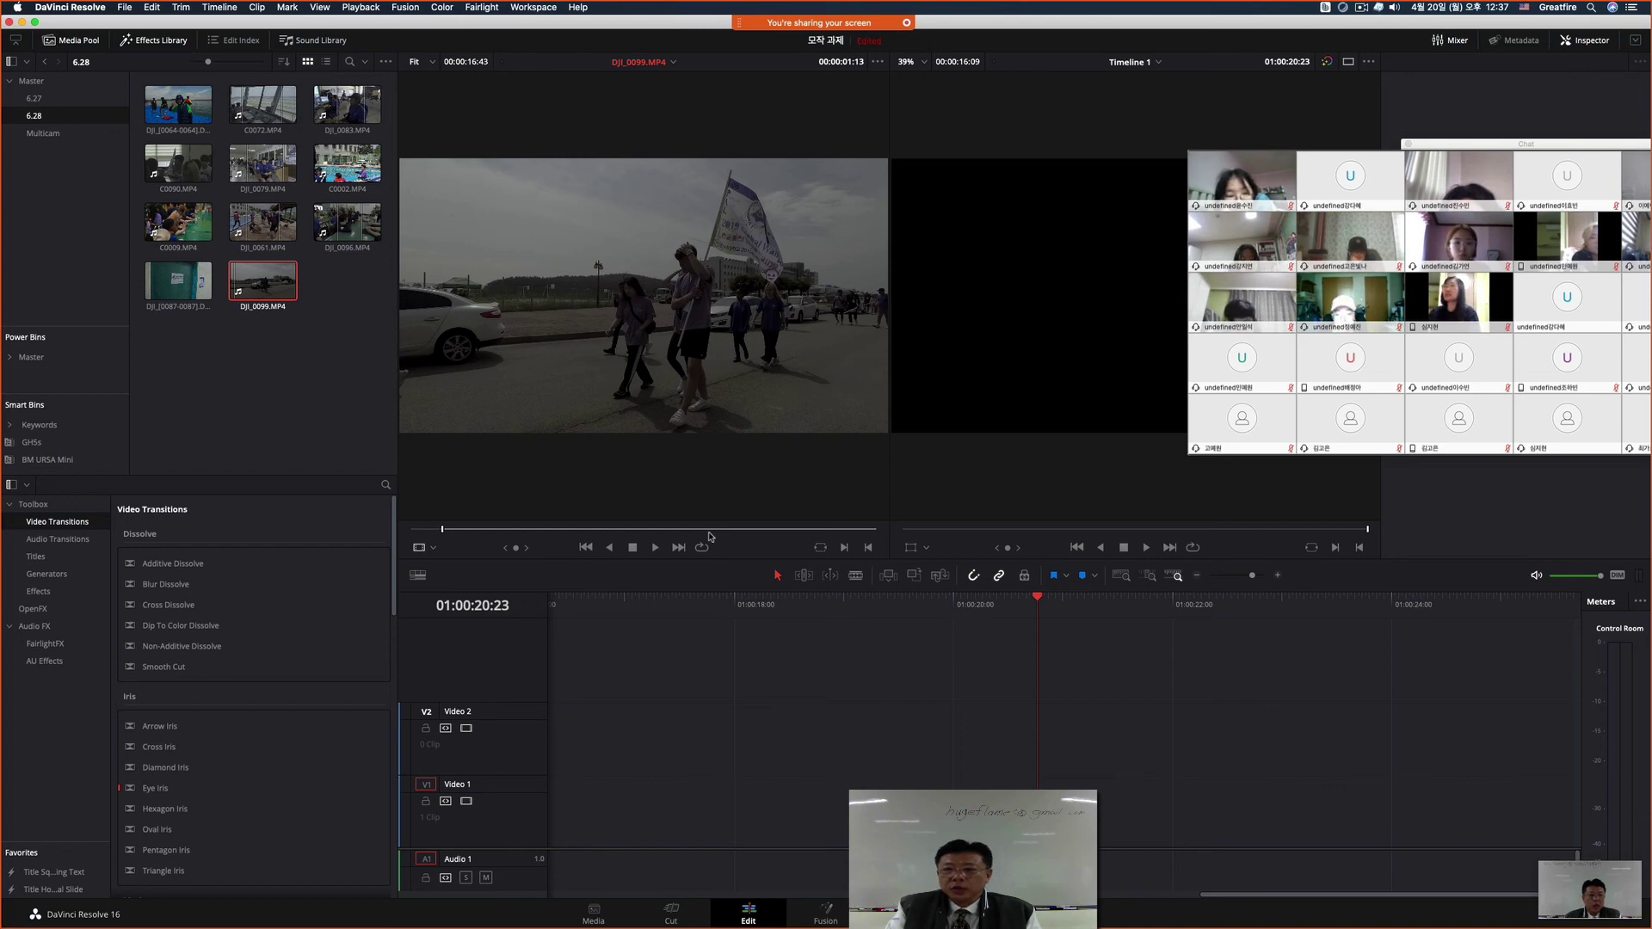
{"action": "key", "text": "space"}
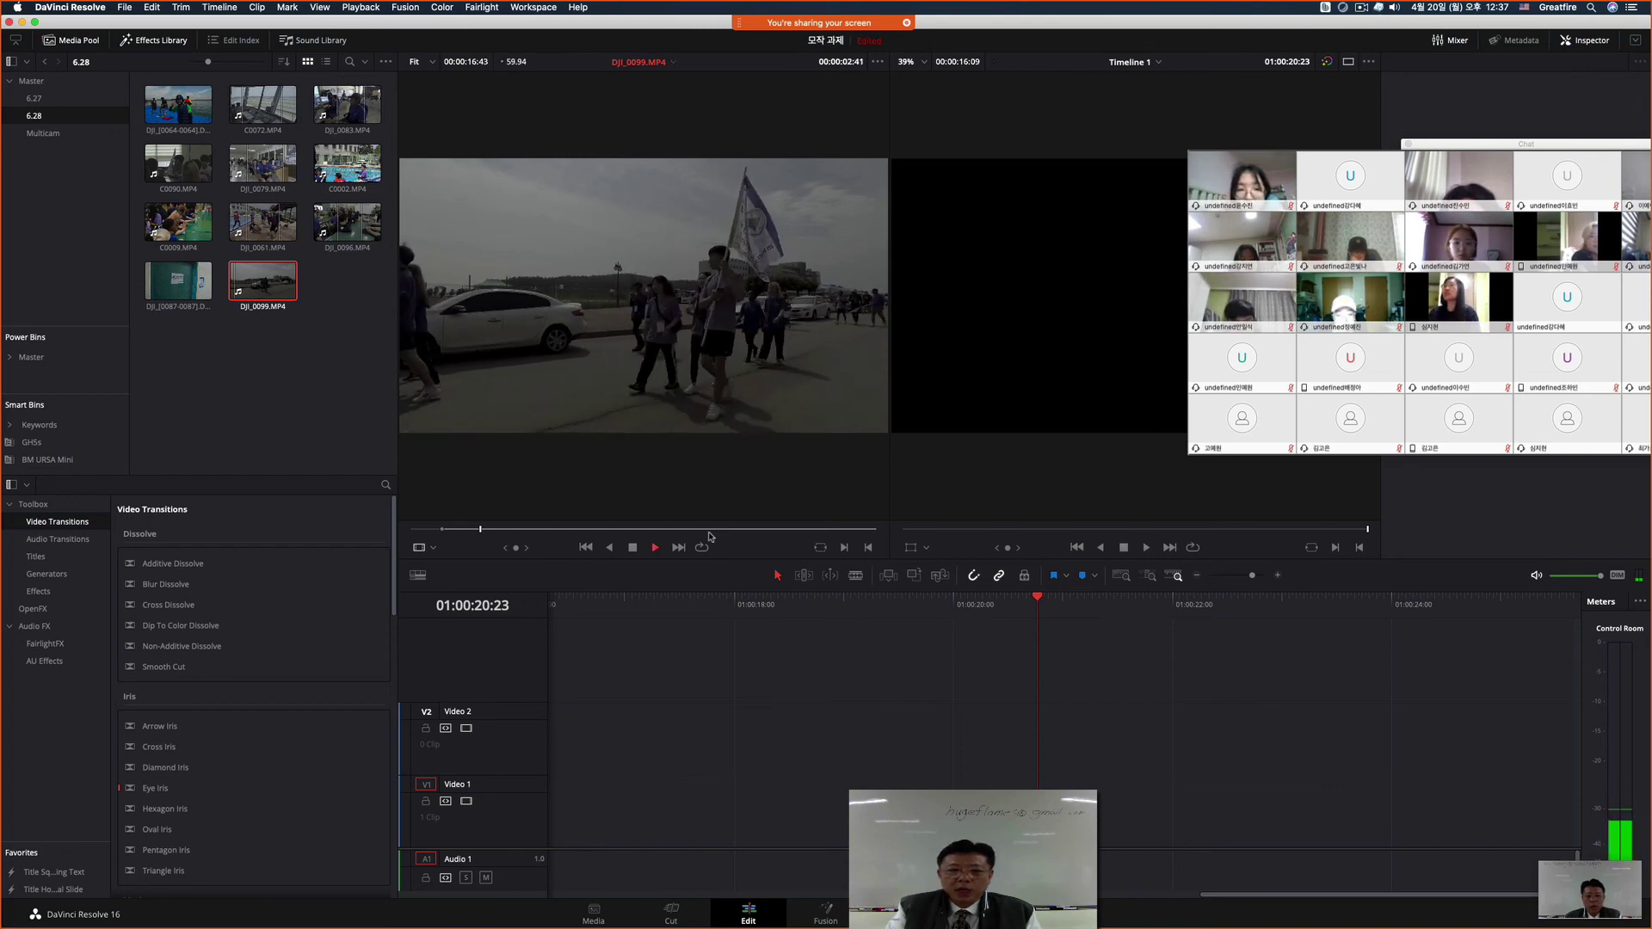
{"action": "key", "text": "space"}
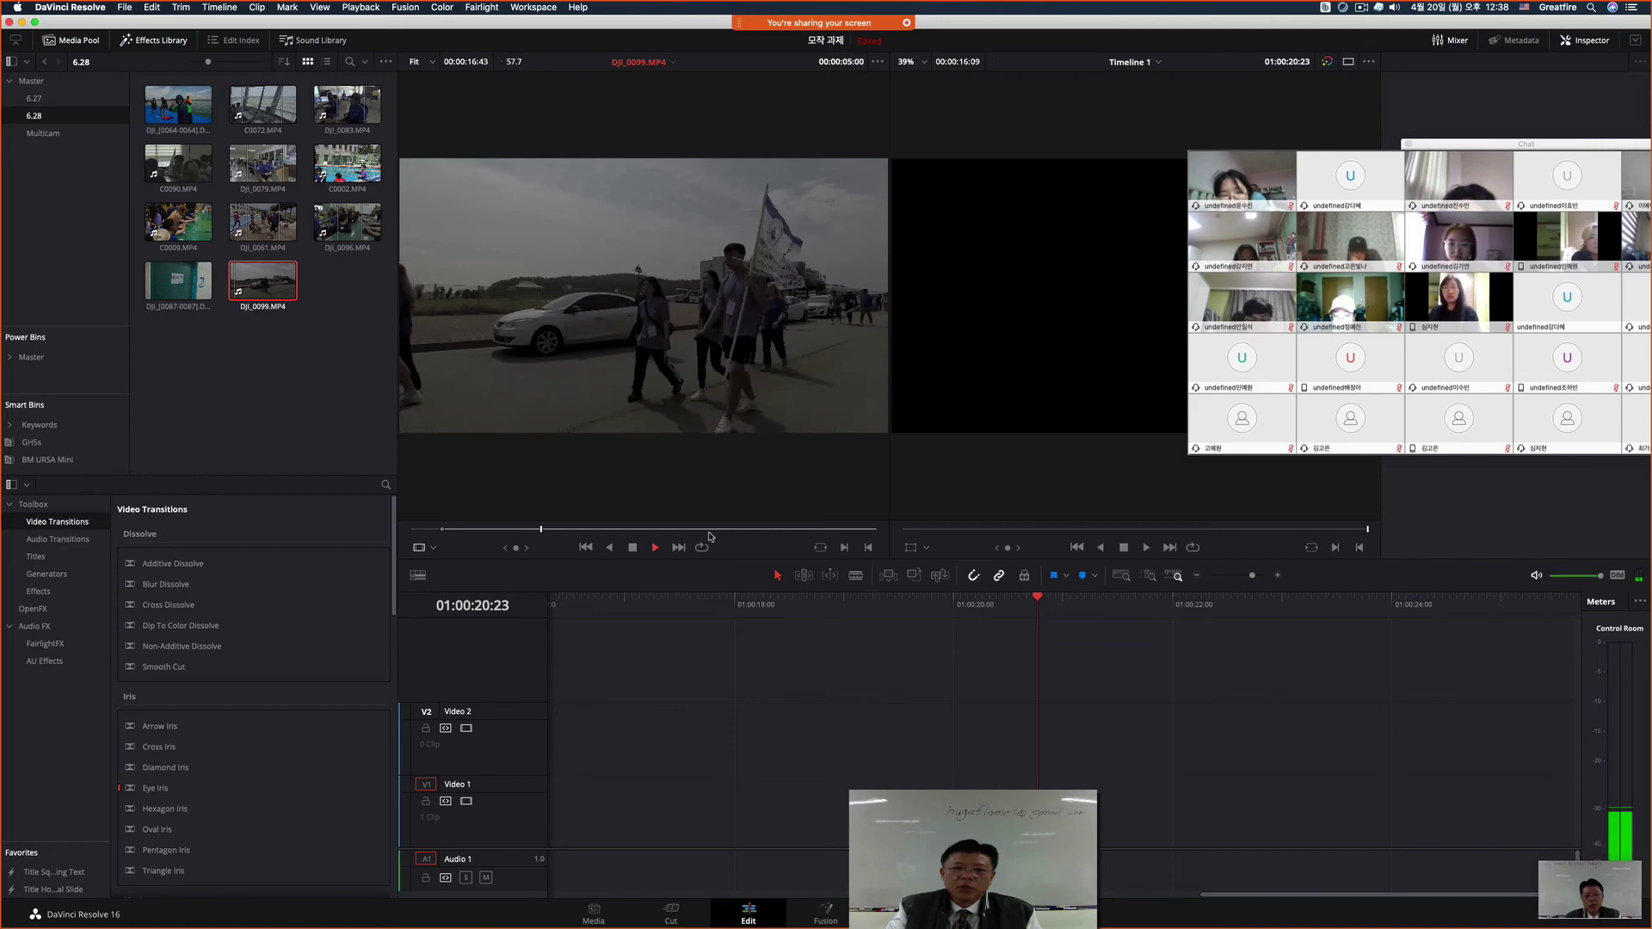
{"action": "key", "text": "space"}
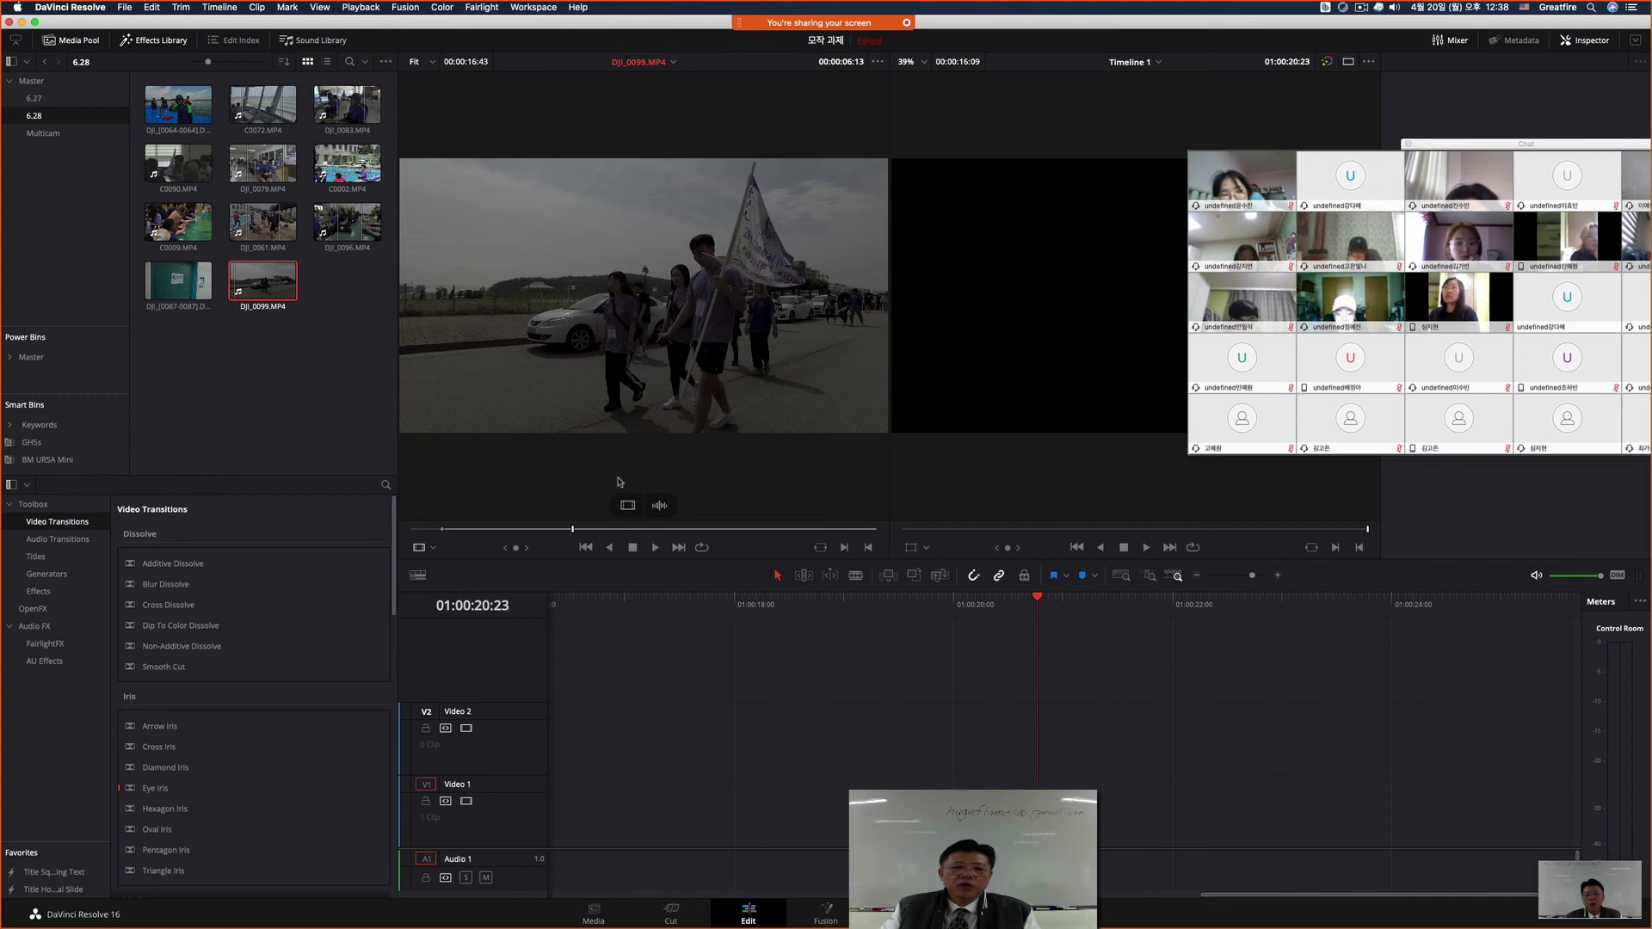
Step: Mark a Video Out point at 00:00:06:13 in the DJI_0099.MP4 source footage, leaving the audio out point unmarked
{"action": "right_click", "coordinate": [574, 529]}
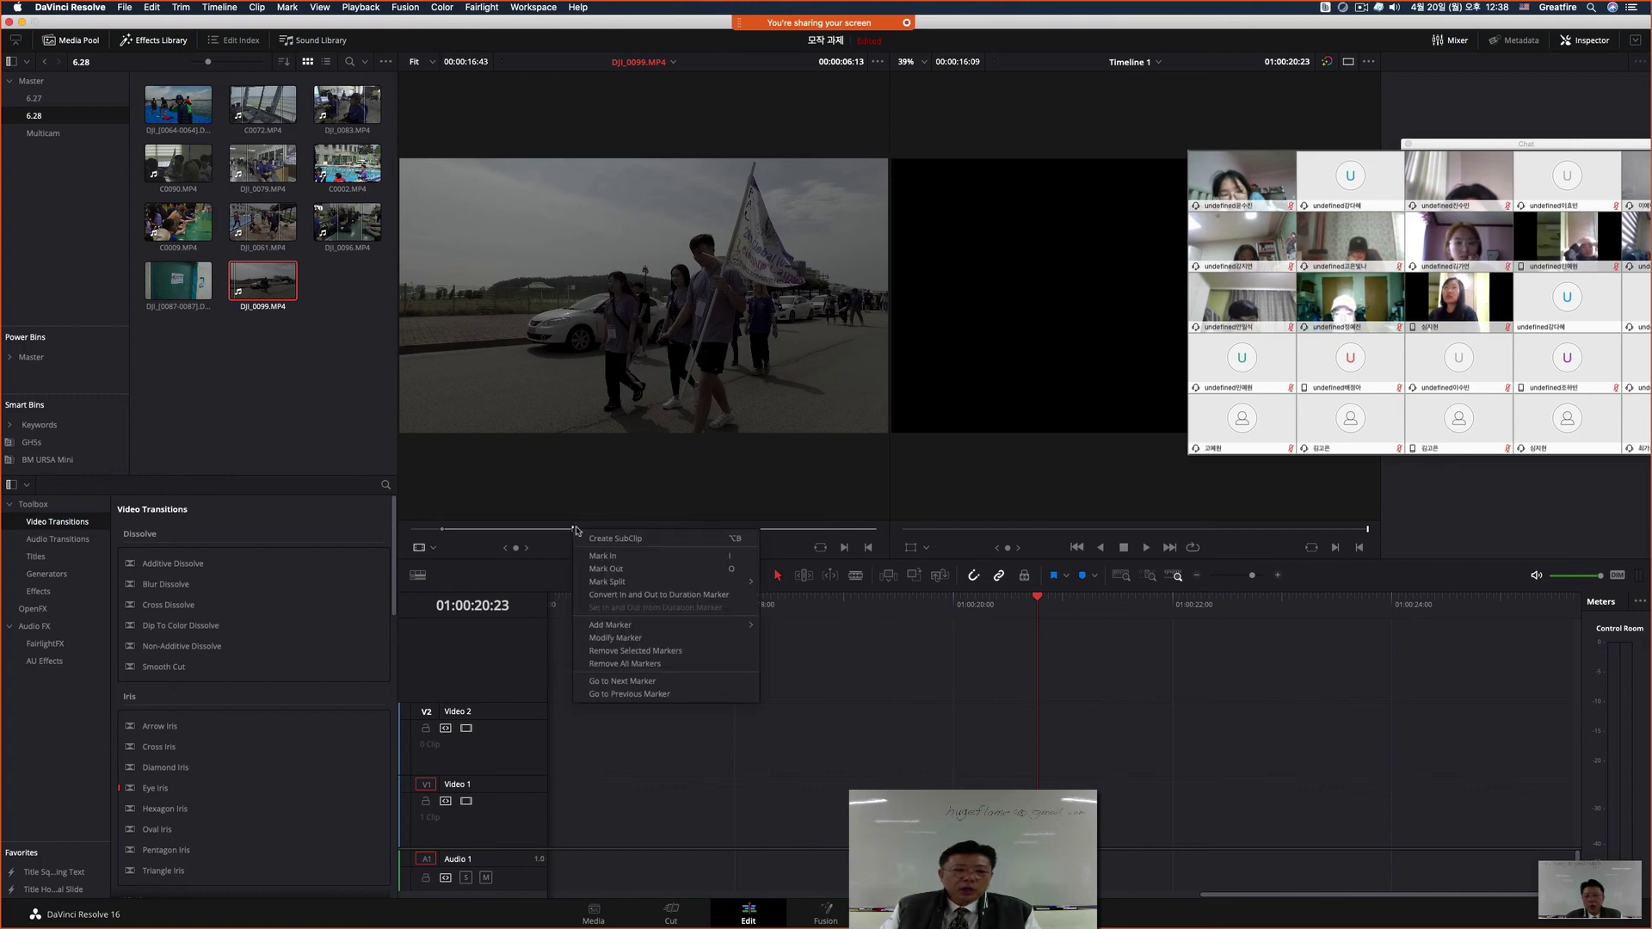
{"action": "key", "text": "Escape"}
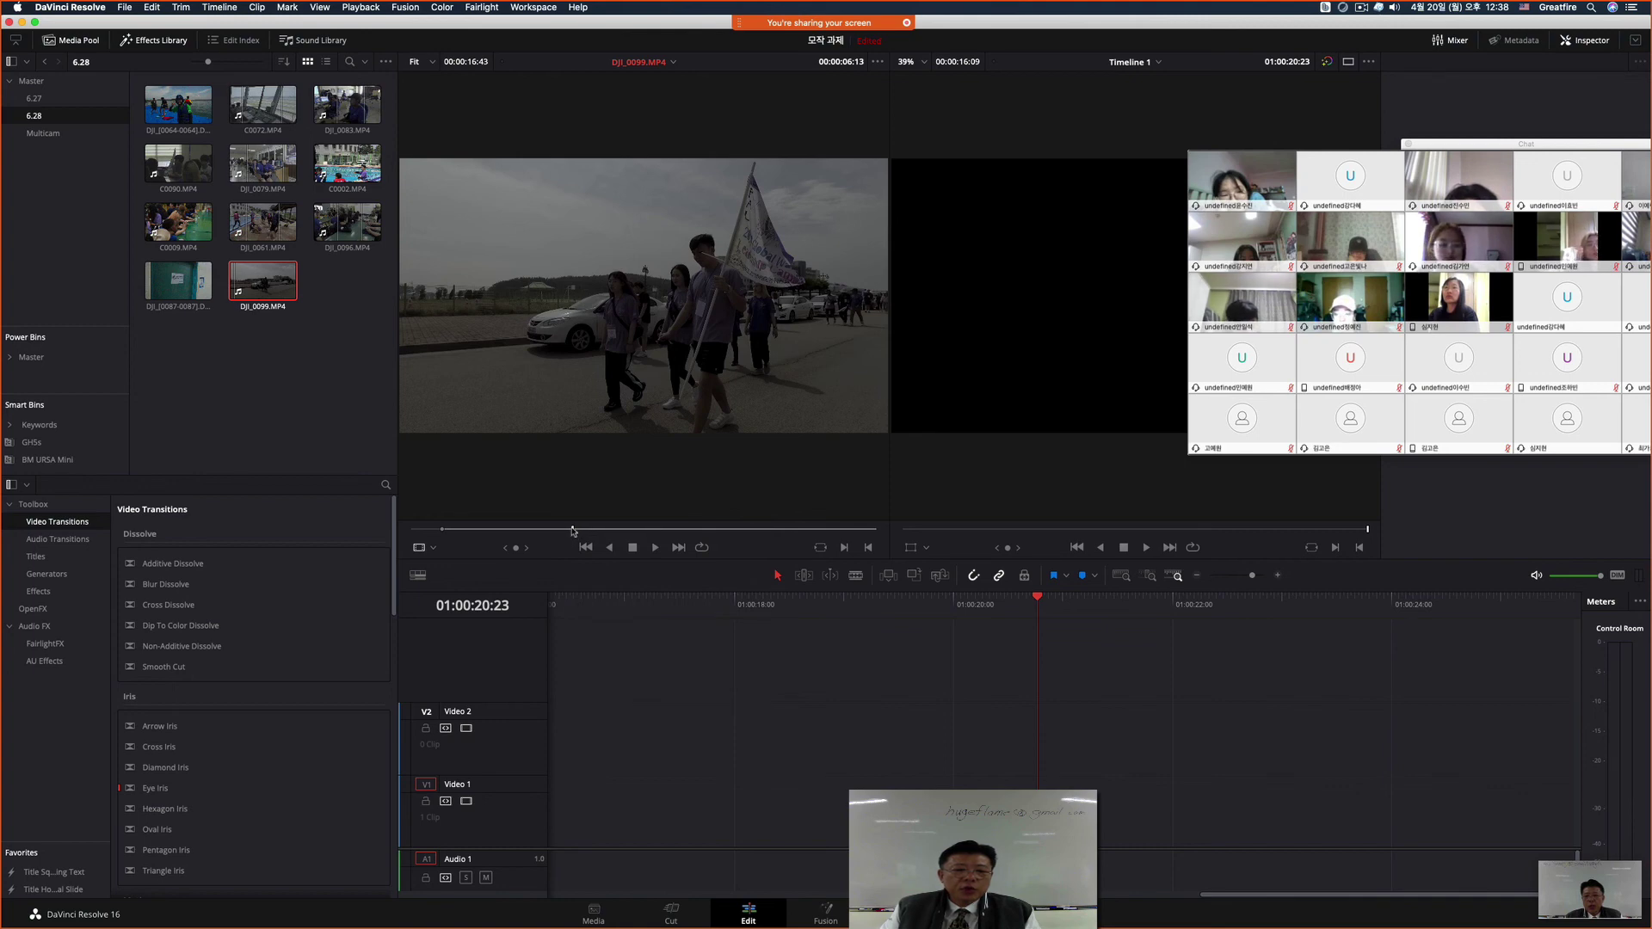
{"action": "right_click", "coordinate": [574, 529]}
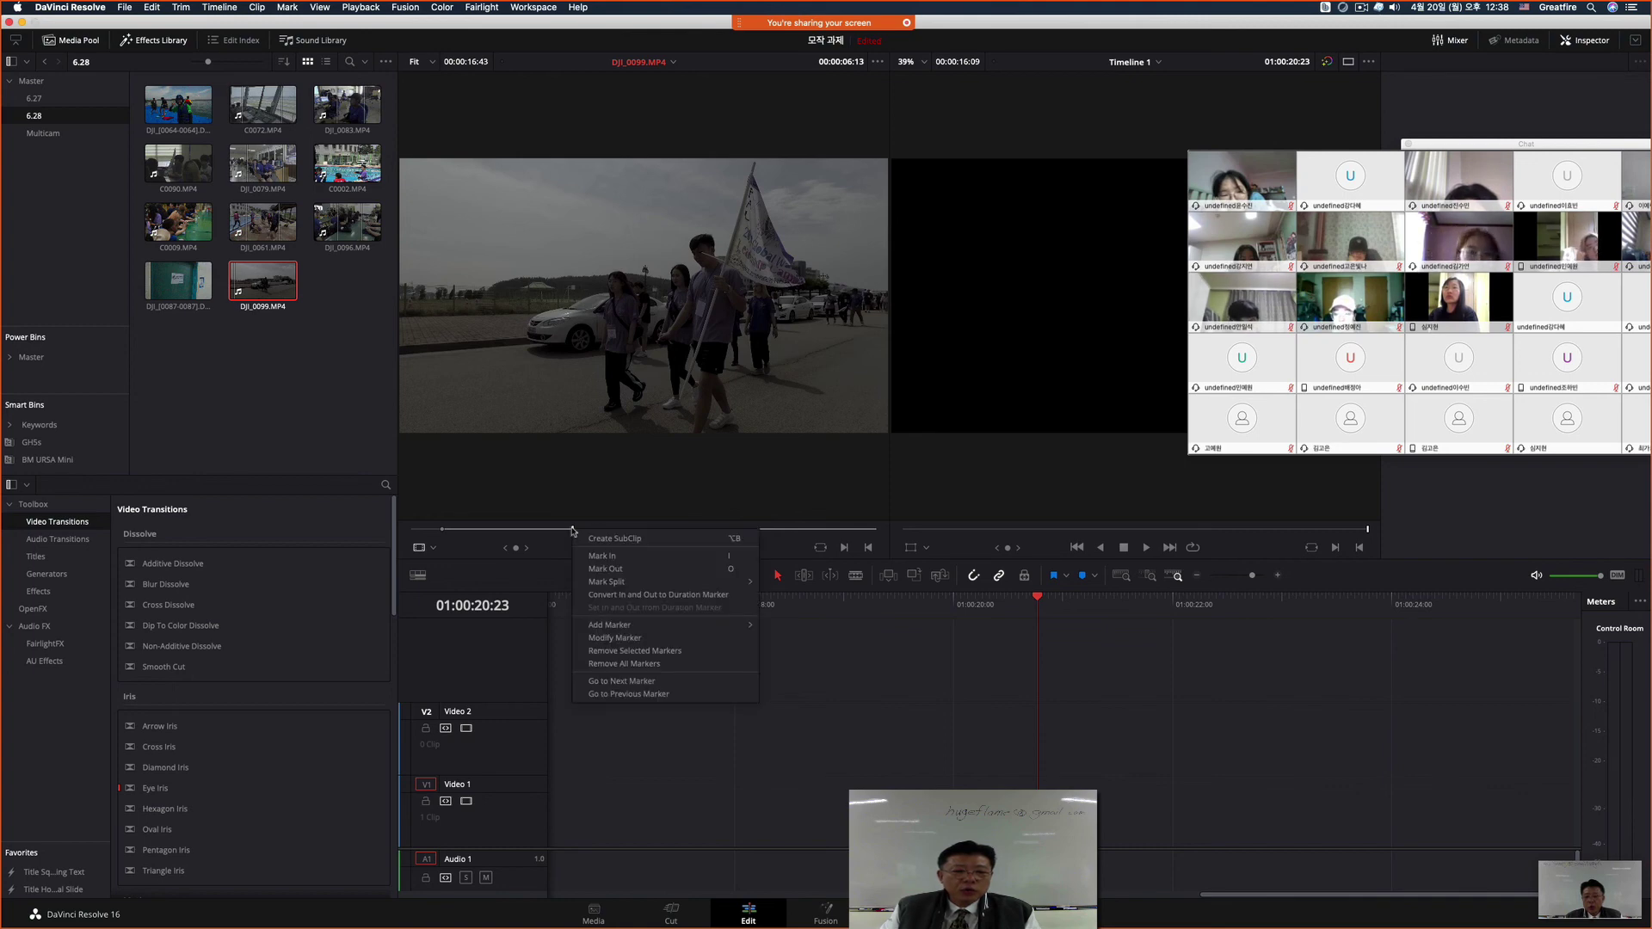
{"action": "mouse_move", "coordinate": [600, 584]}
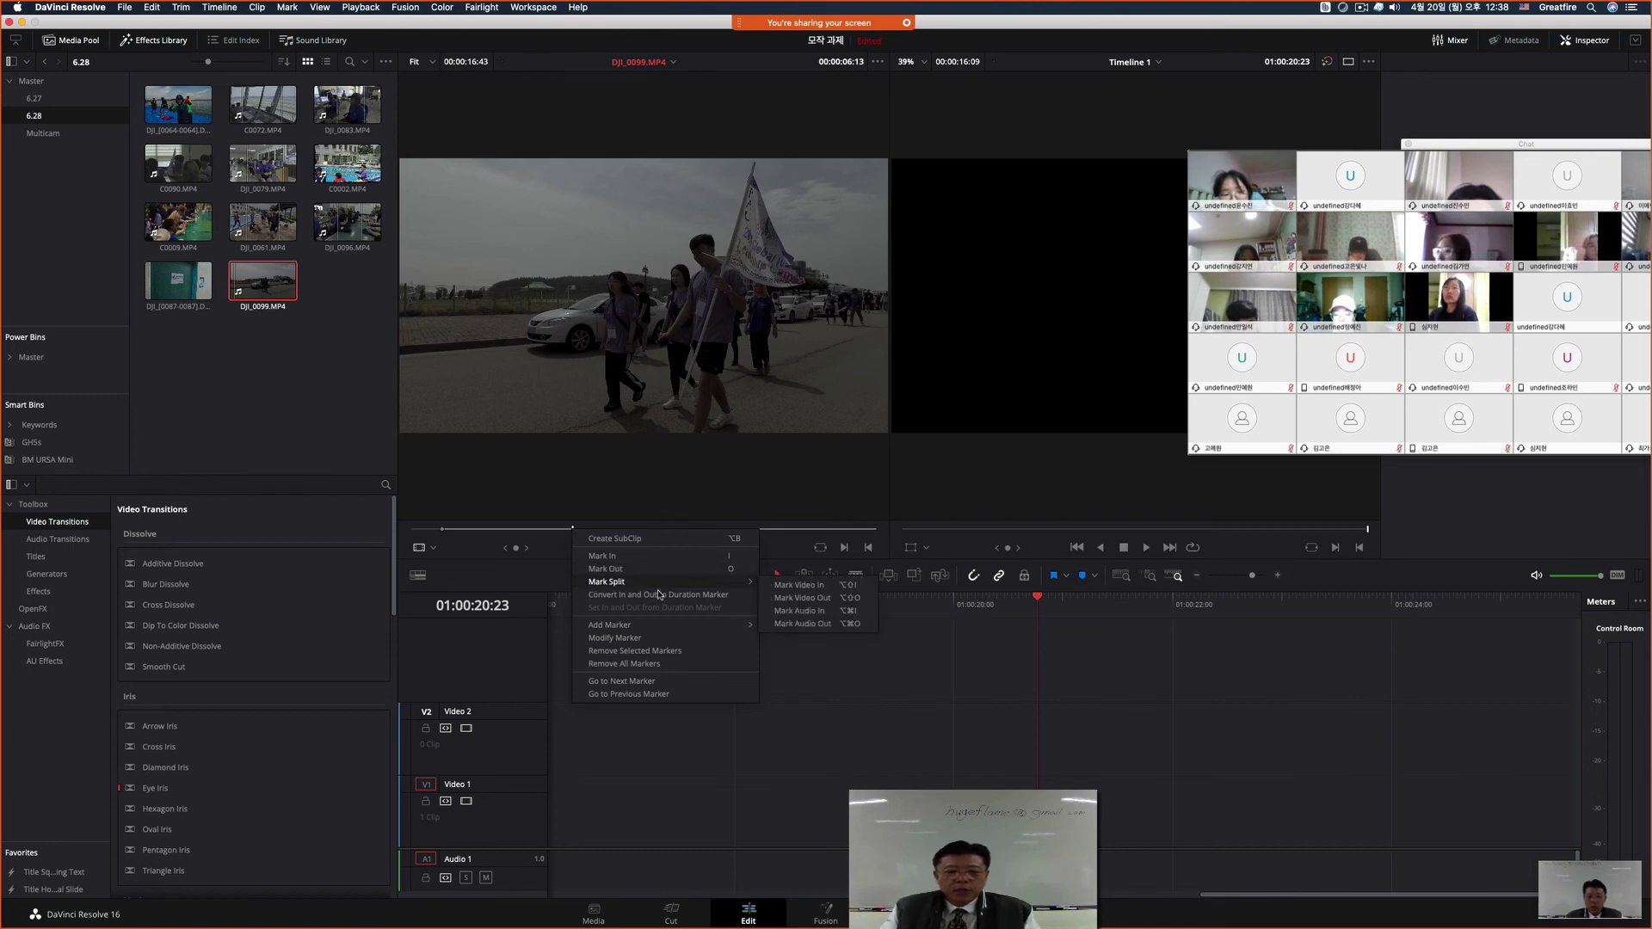
{"action": "left_click", "coordinate": [794, 598]}
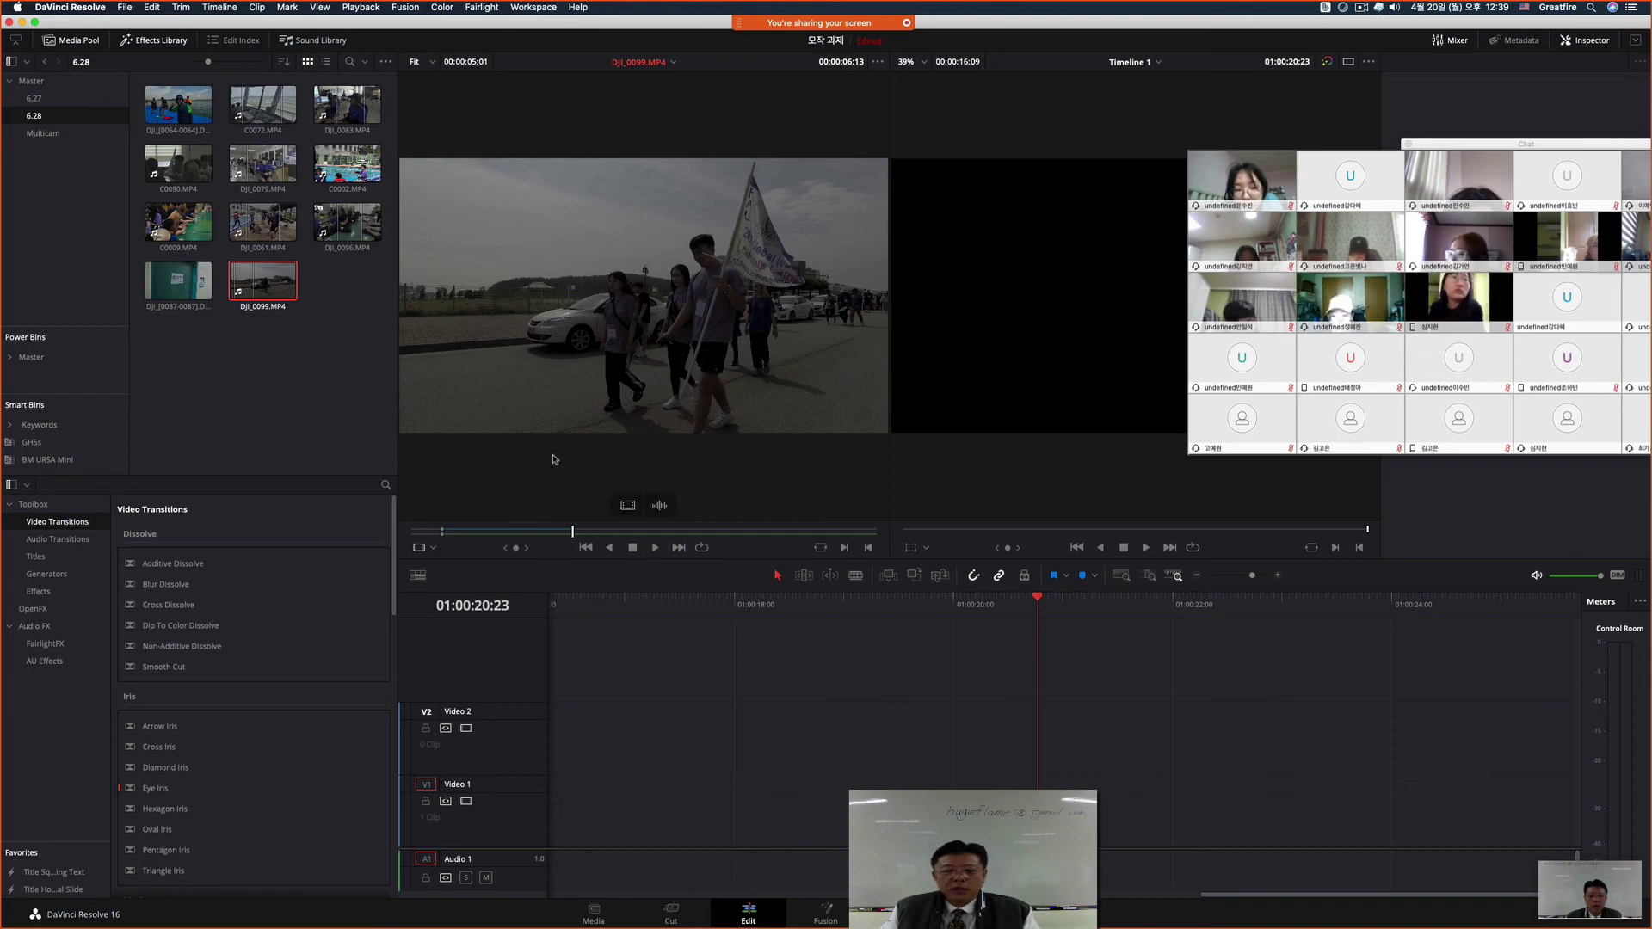
Step: Place the marked DJI_0099.MP4 footage on Video 1 and Audio 1 at the very start of Timeline 1
{"action": "left_click_drag", "start_coordinate": [627, 505], "coordinate": [563, 809]}
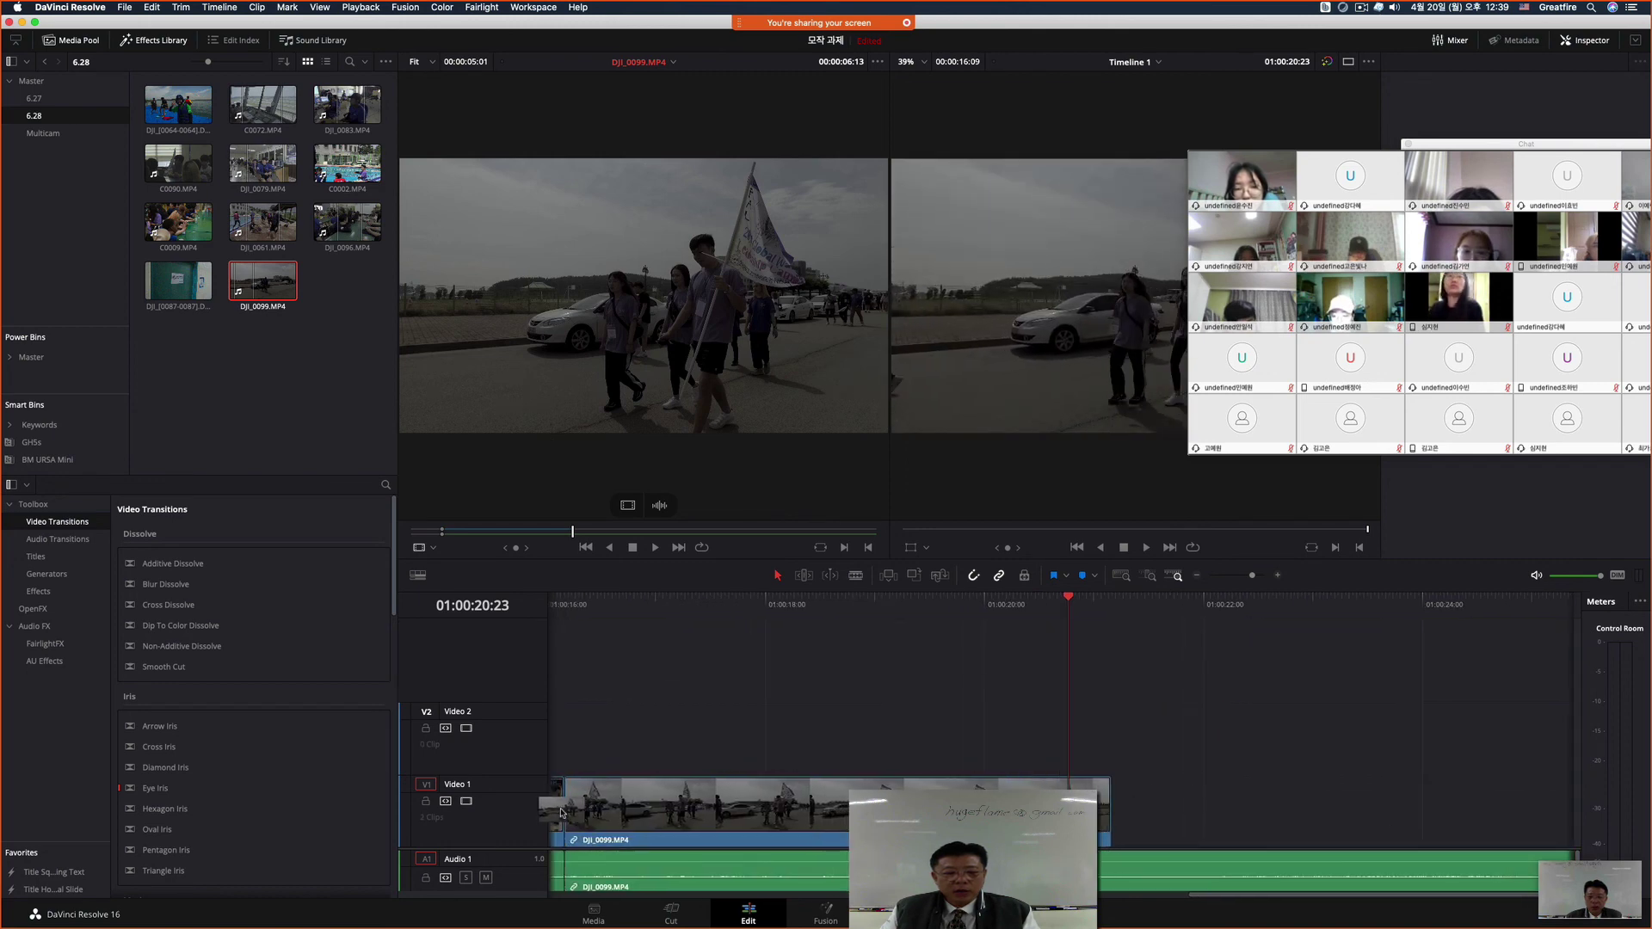
{"action": "left_click_drag", "start_coordinate": [825, 799], "coordinate": [924, 800]}
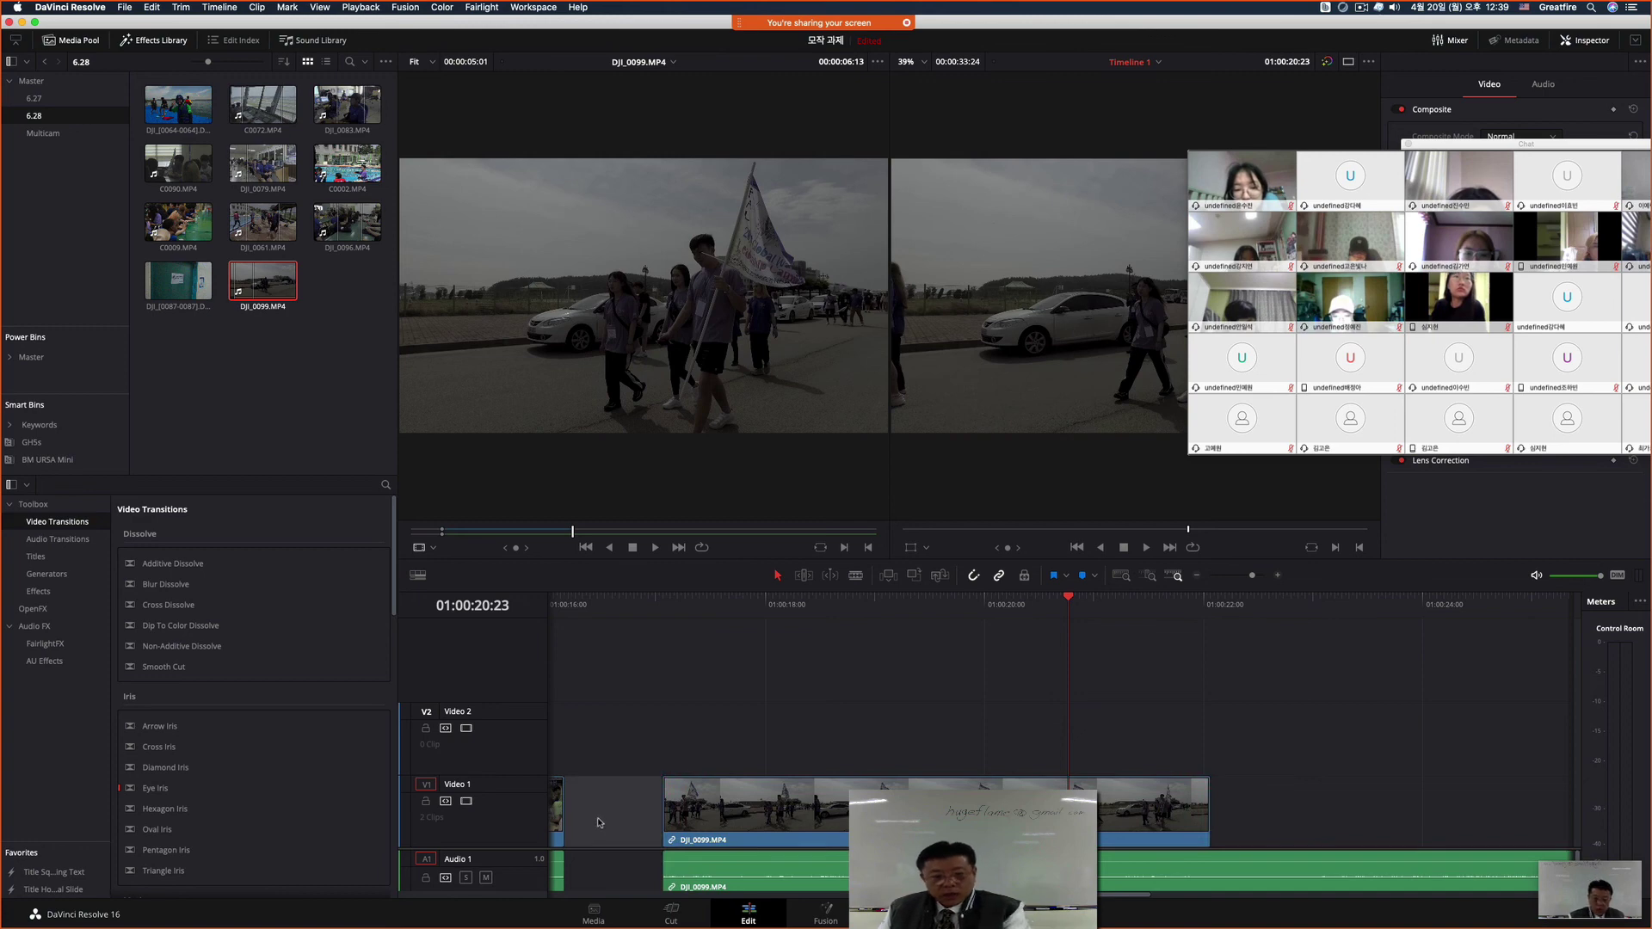
{"action": "key", "text": "super+z"}
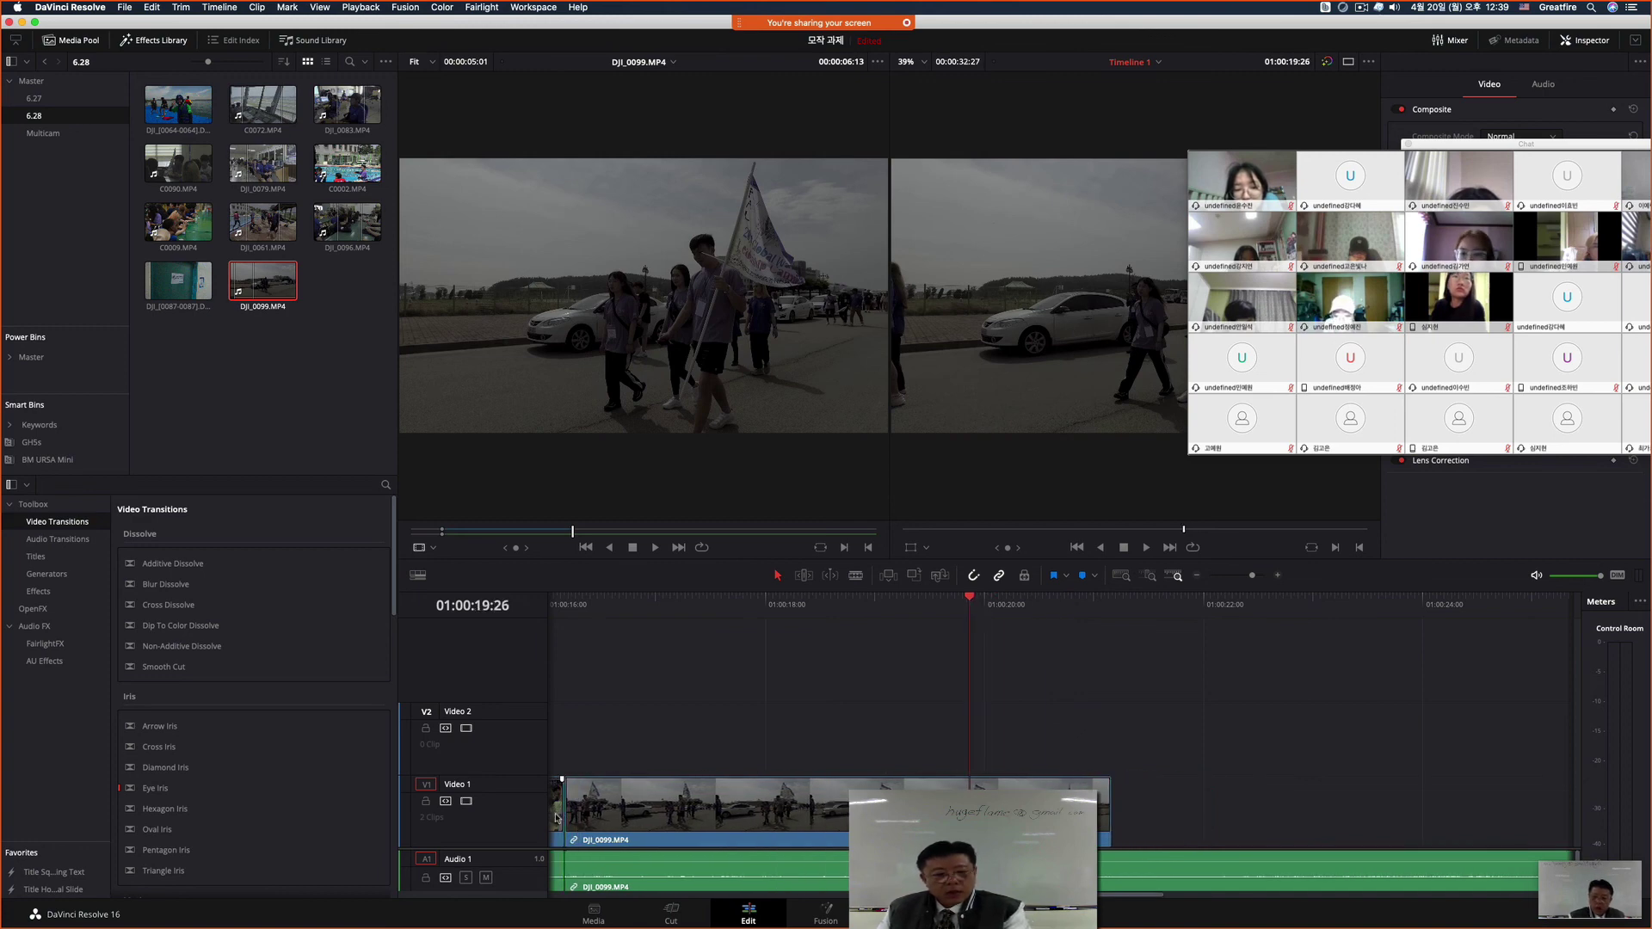
{"action": "scroll", "coordinate": [558, 810], "scroll_direction": "left", "scroll_amount": 3}
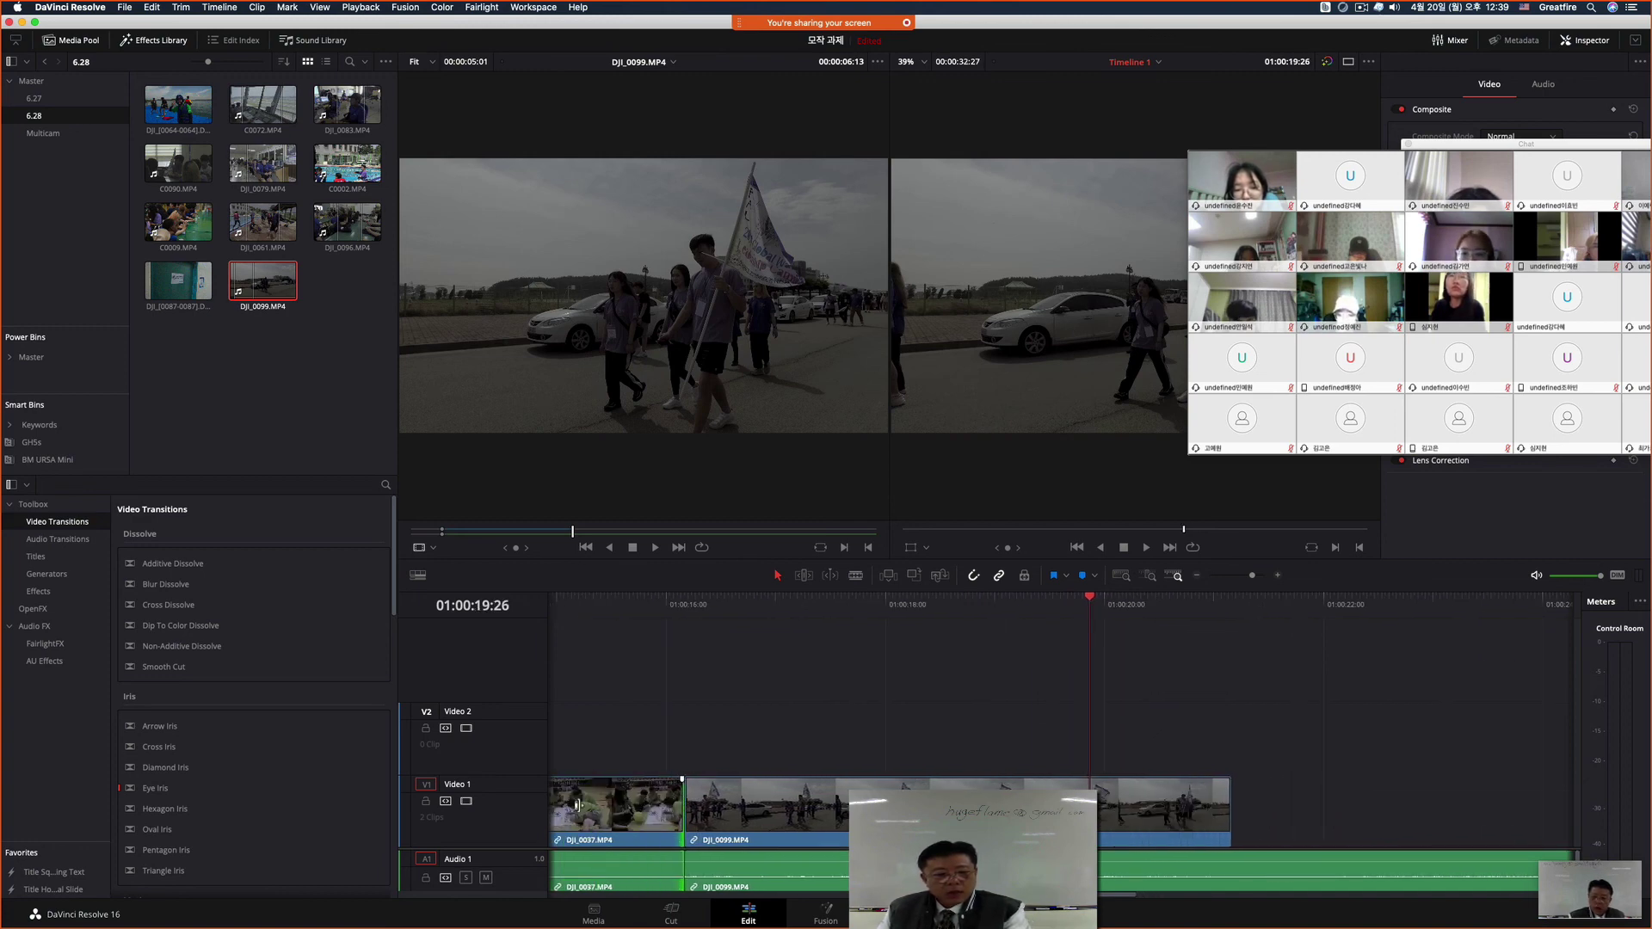
{"action": "key", "text": "super+z"}
{"action": "key", "text": "super+z"}
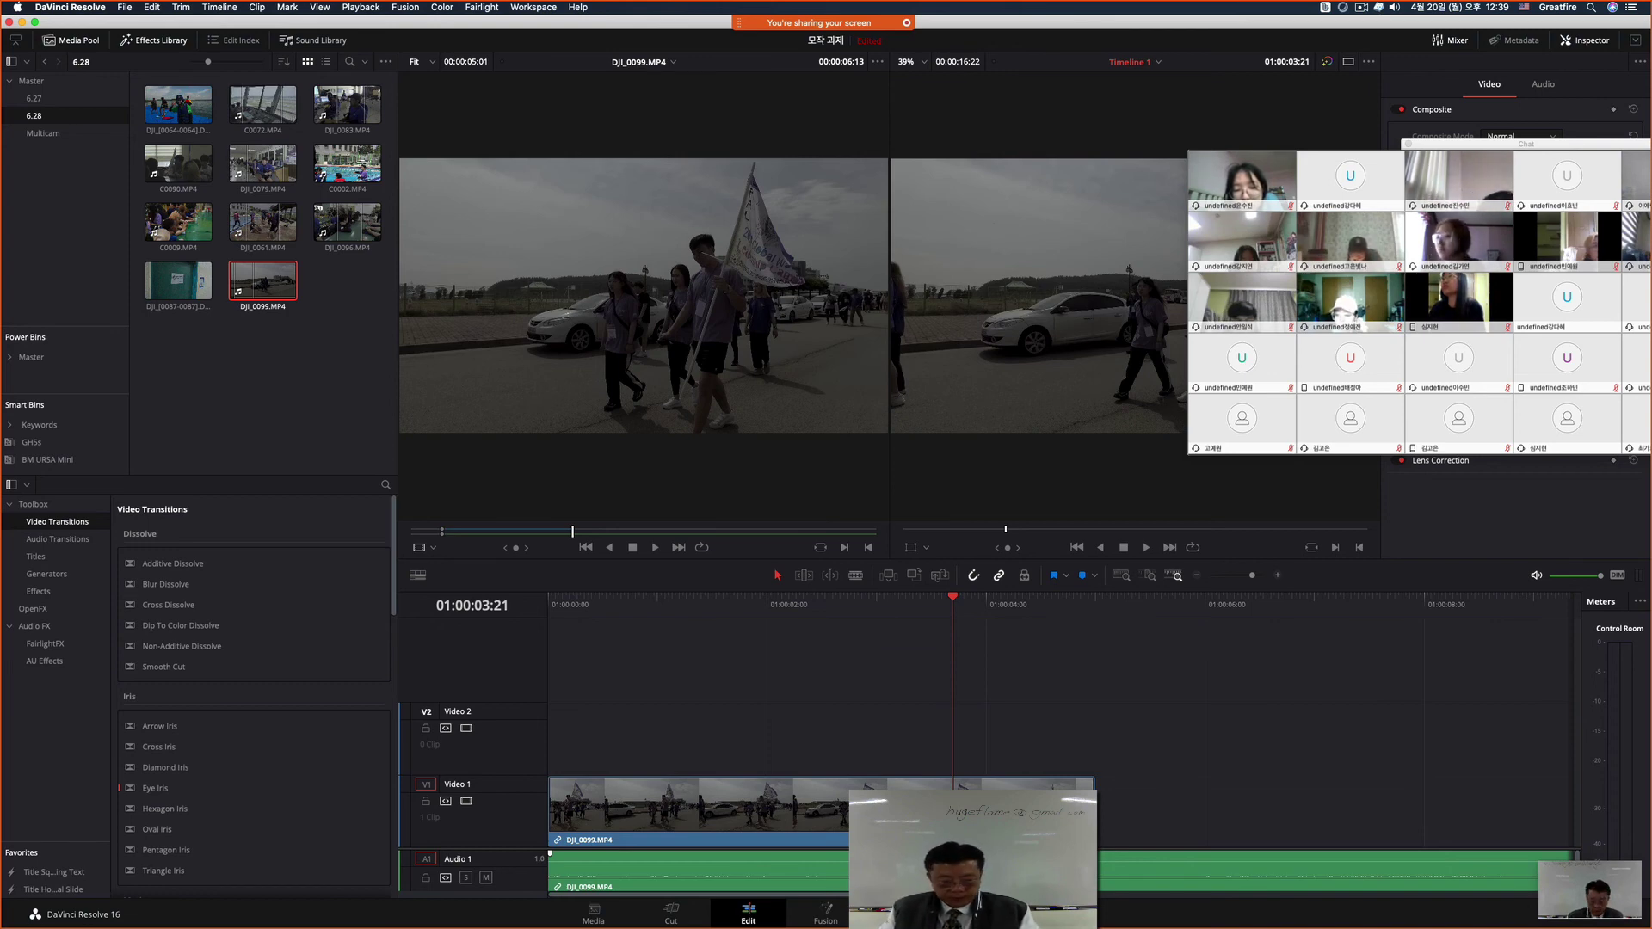
{"action": "key", "text": "super+minus"}
{"action": "key", "text": "super+minus"}
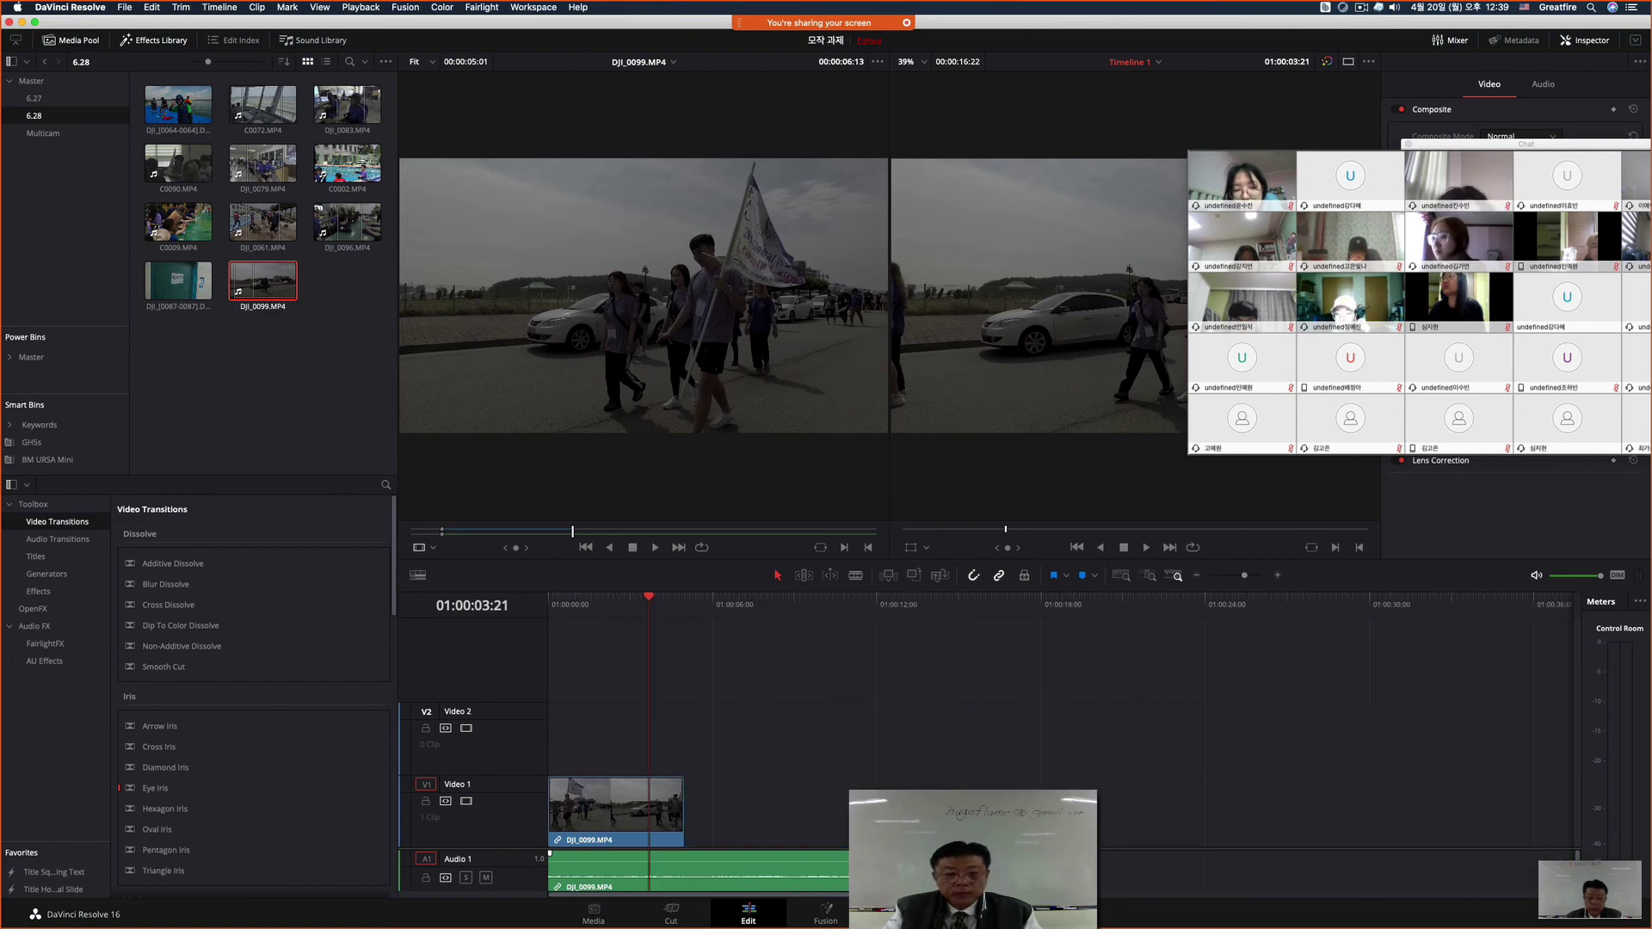
{"action": "key", "text": "super+minus"}
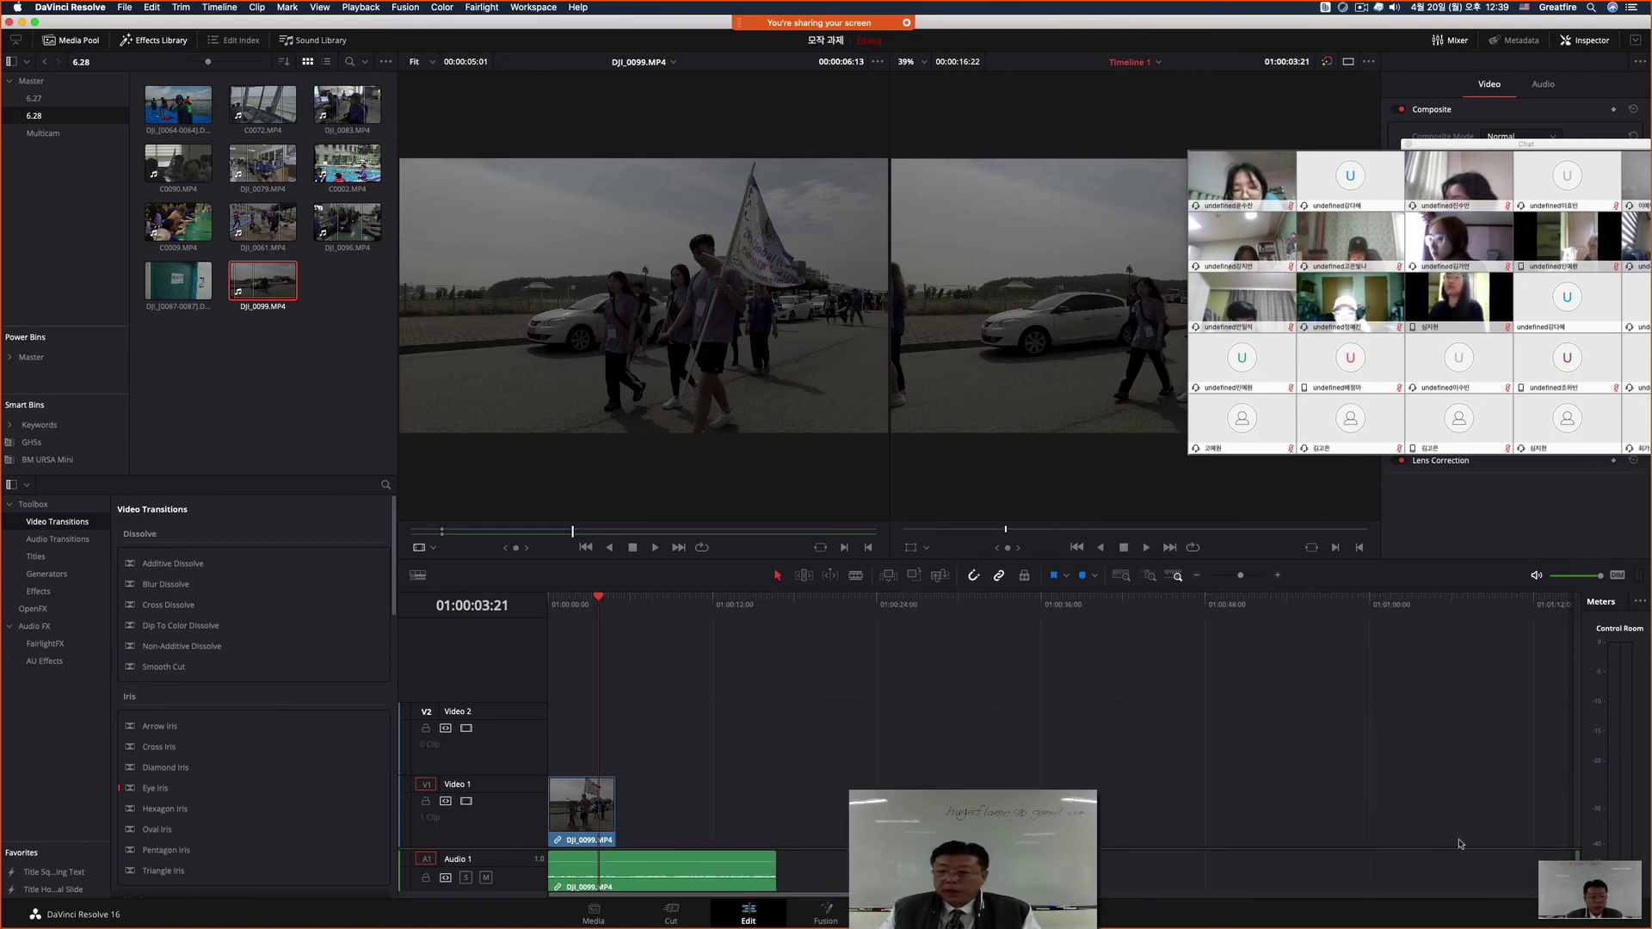
Step: Collapse the floating Webex self-view window that covers the area around the audio meters
{"action": "left_click", "coordinate": [1583, 882]}
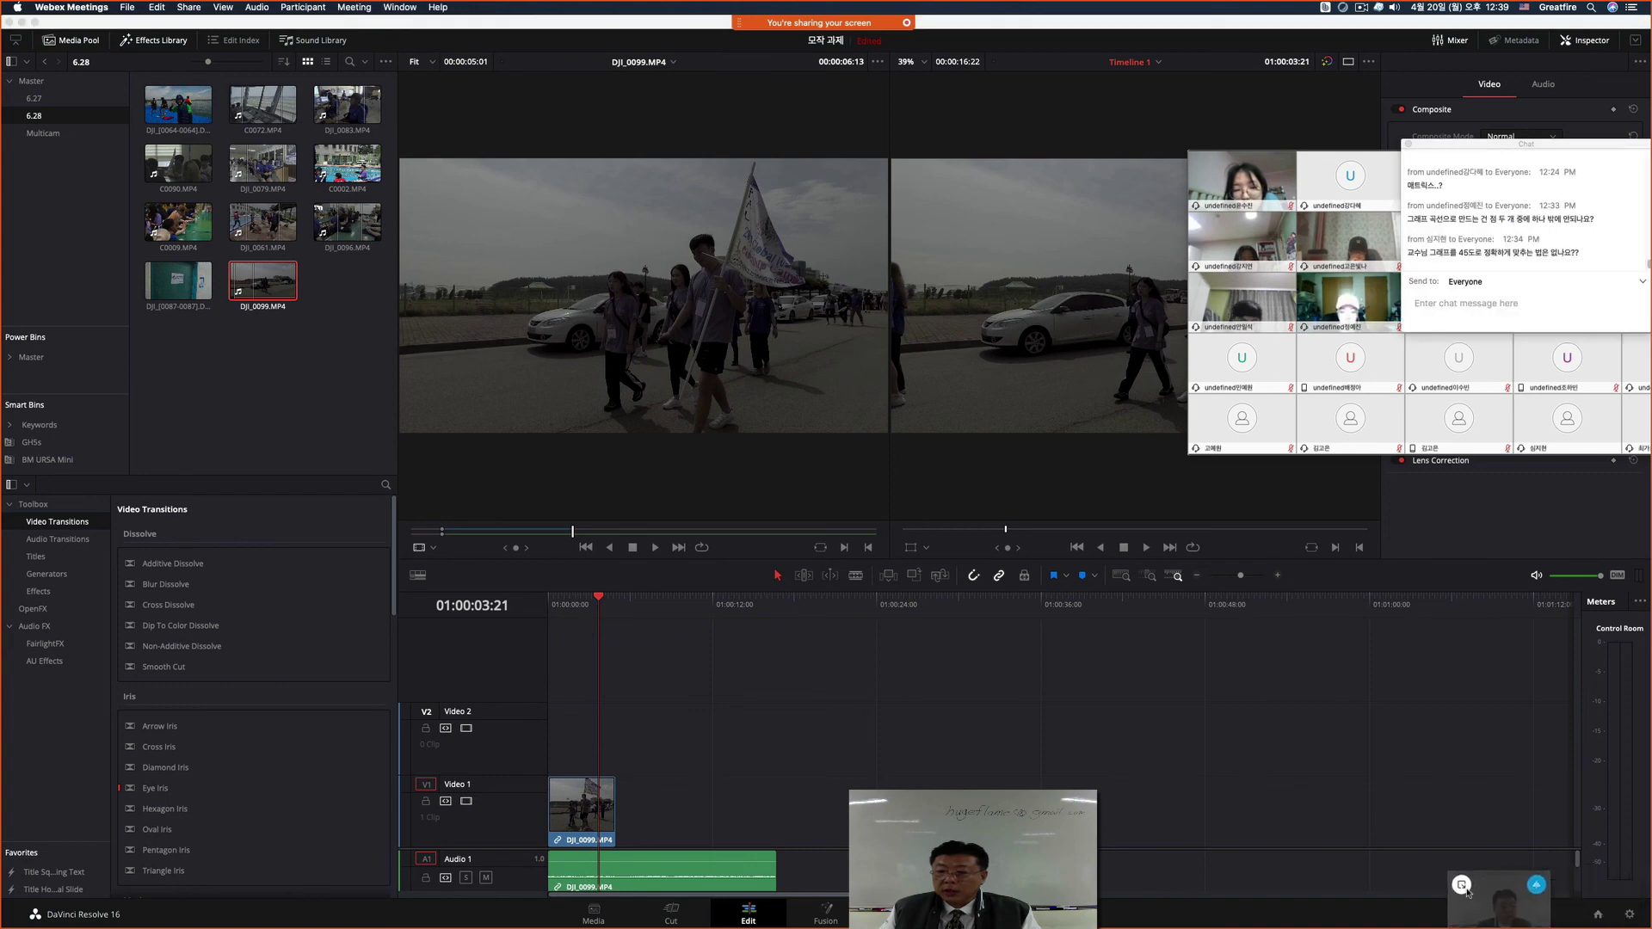
{"action": "left_click", "coordinate": [1579, 846]}
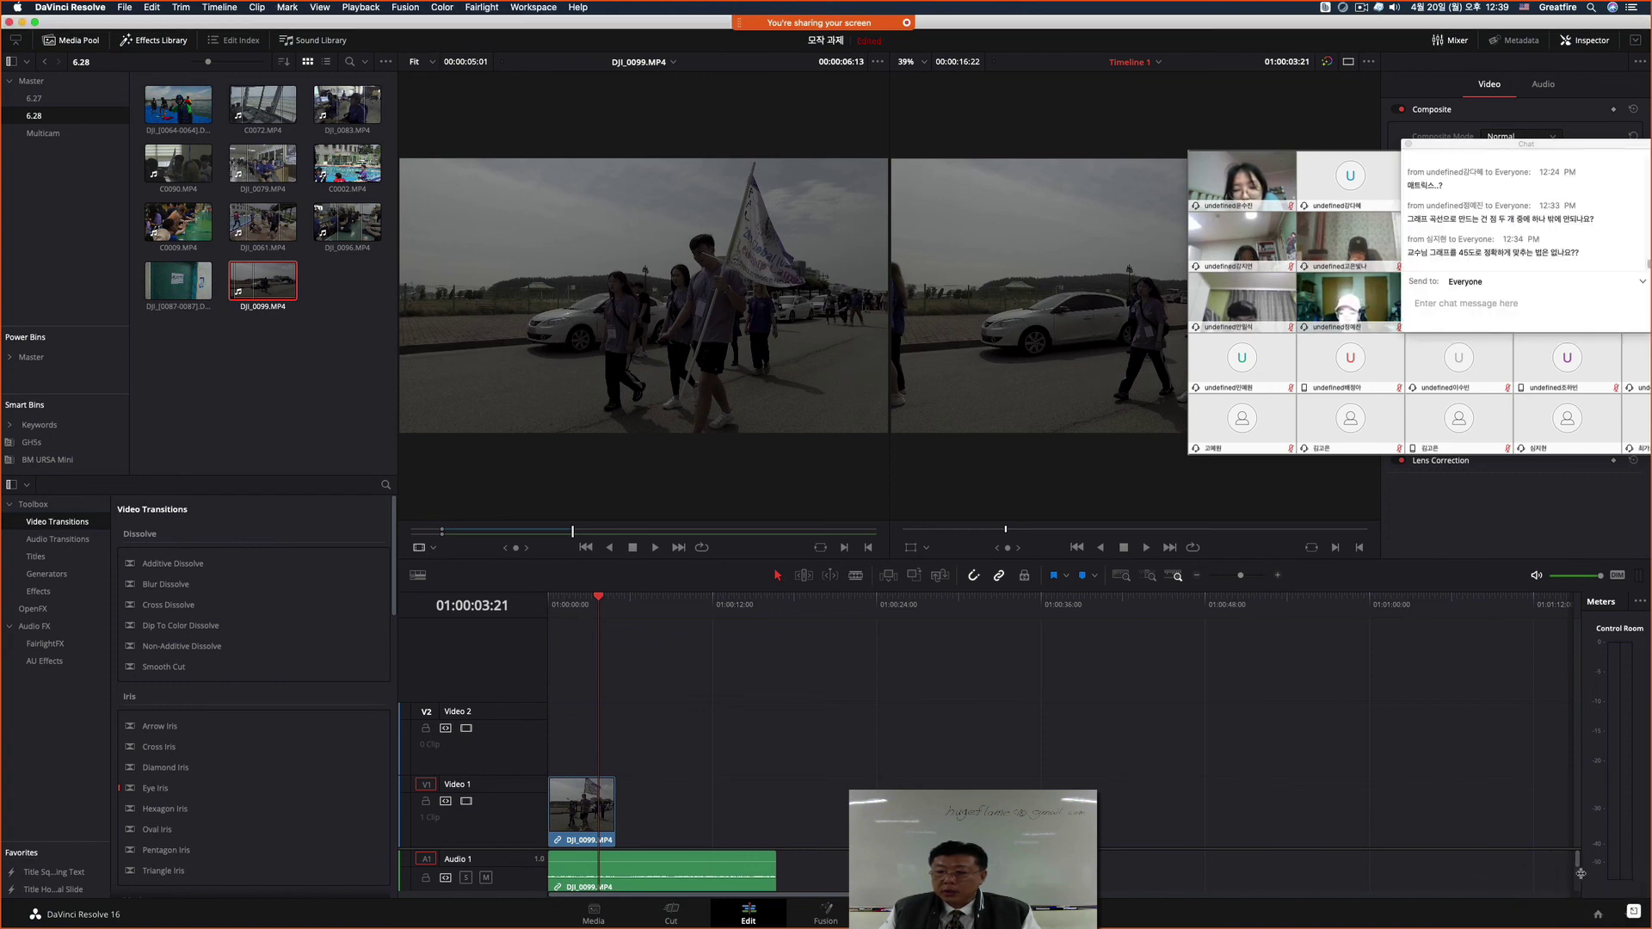
{"action": "scroll", "coordinate": [1579, 863], "scroll_direction": "down", "scroll_amount": 1}
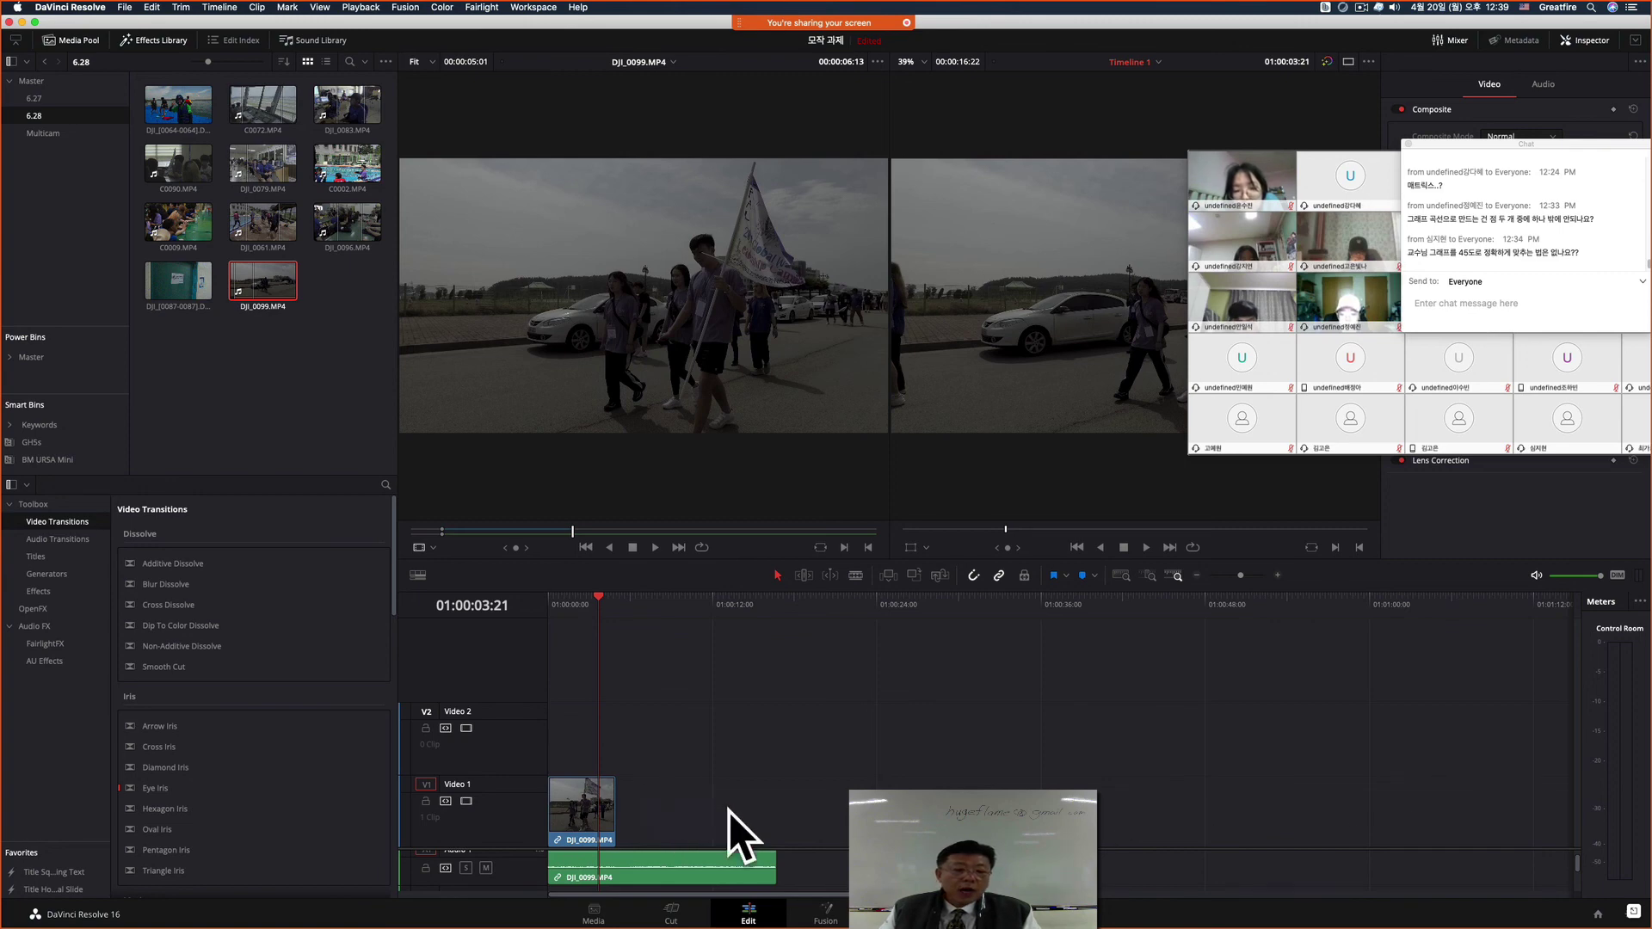
Step: Play DJI_0099.MP4 from the start of Timeline 1 to about 01:00:02:22
{"action": "left_click", "coordinate": [616, 602]}
{"action": "key", "text": "Home"}
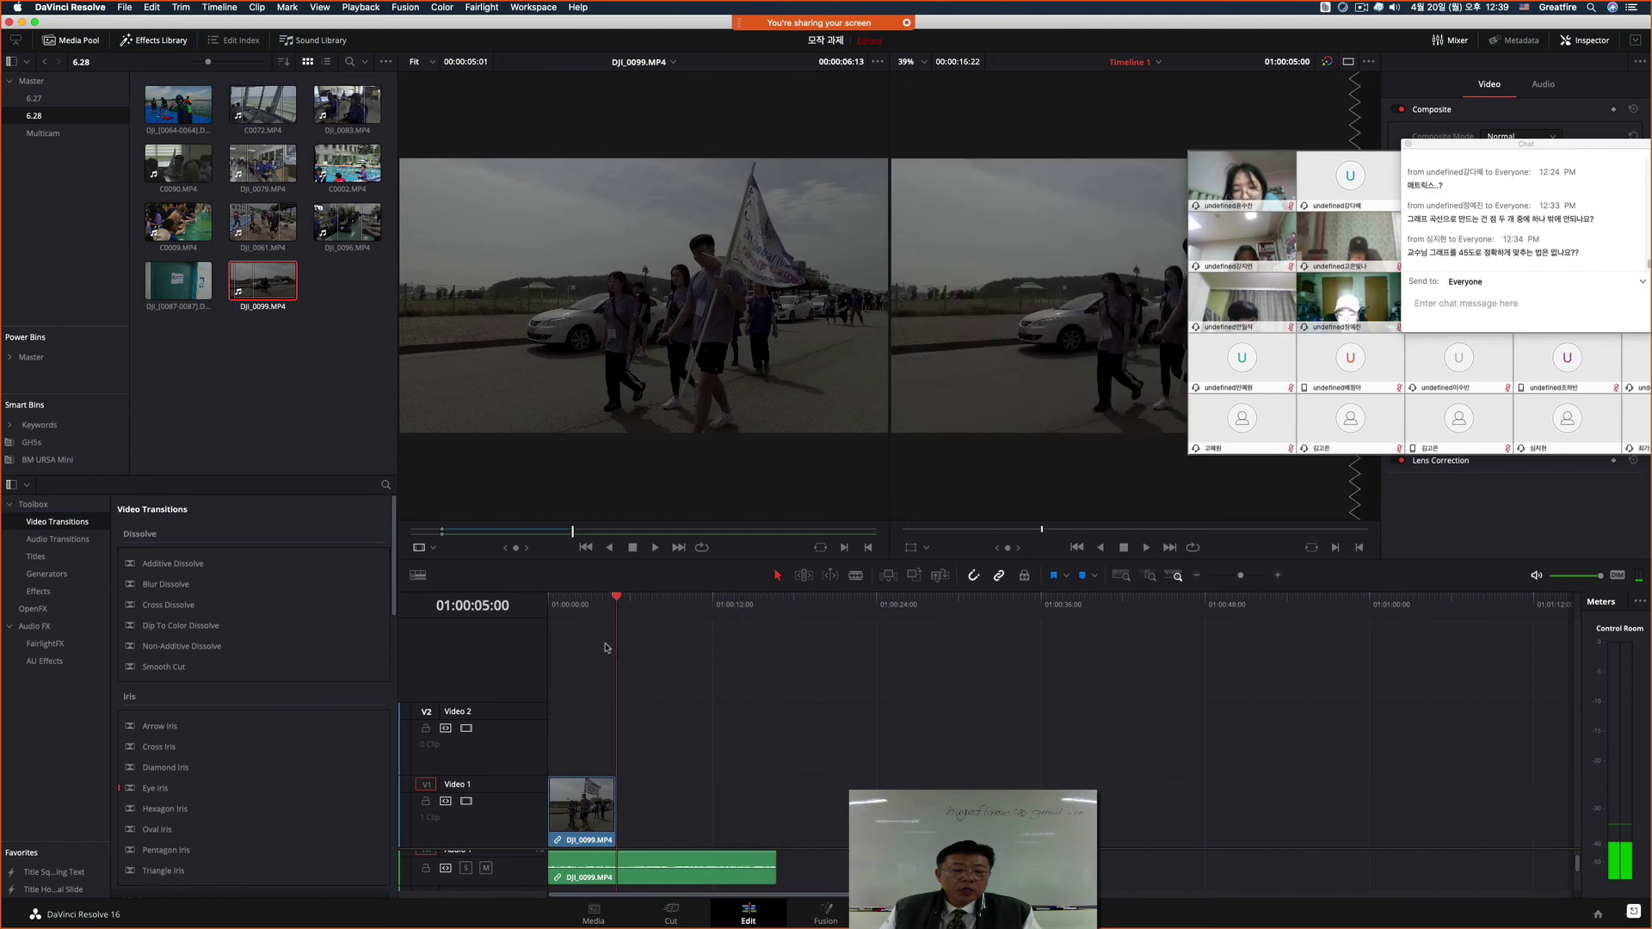
{"action": "key", "text": "space"}
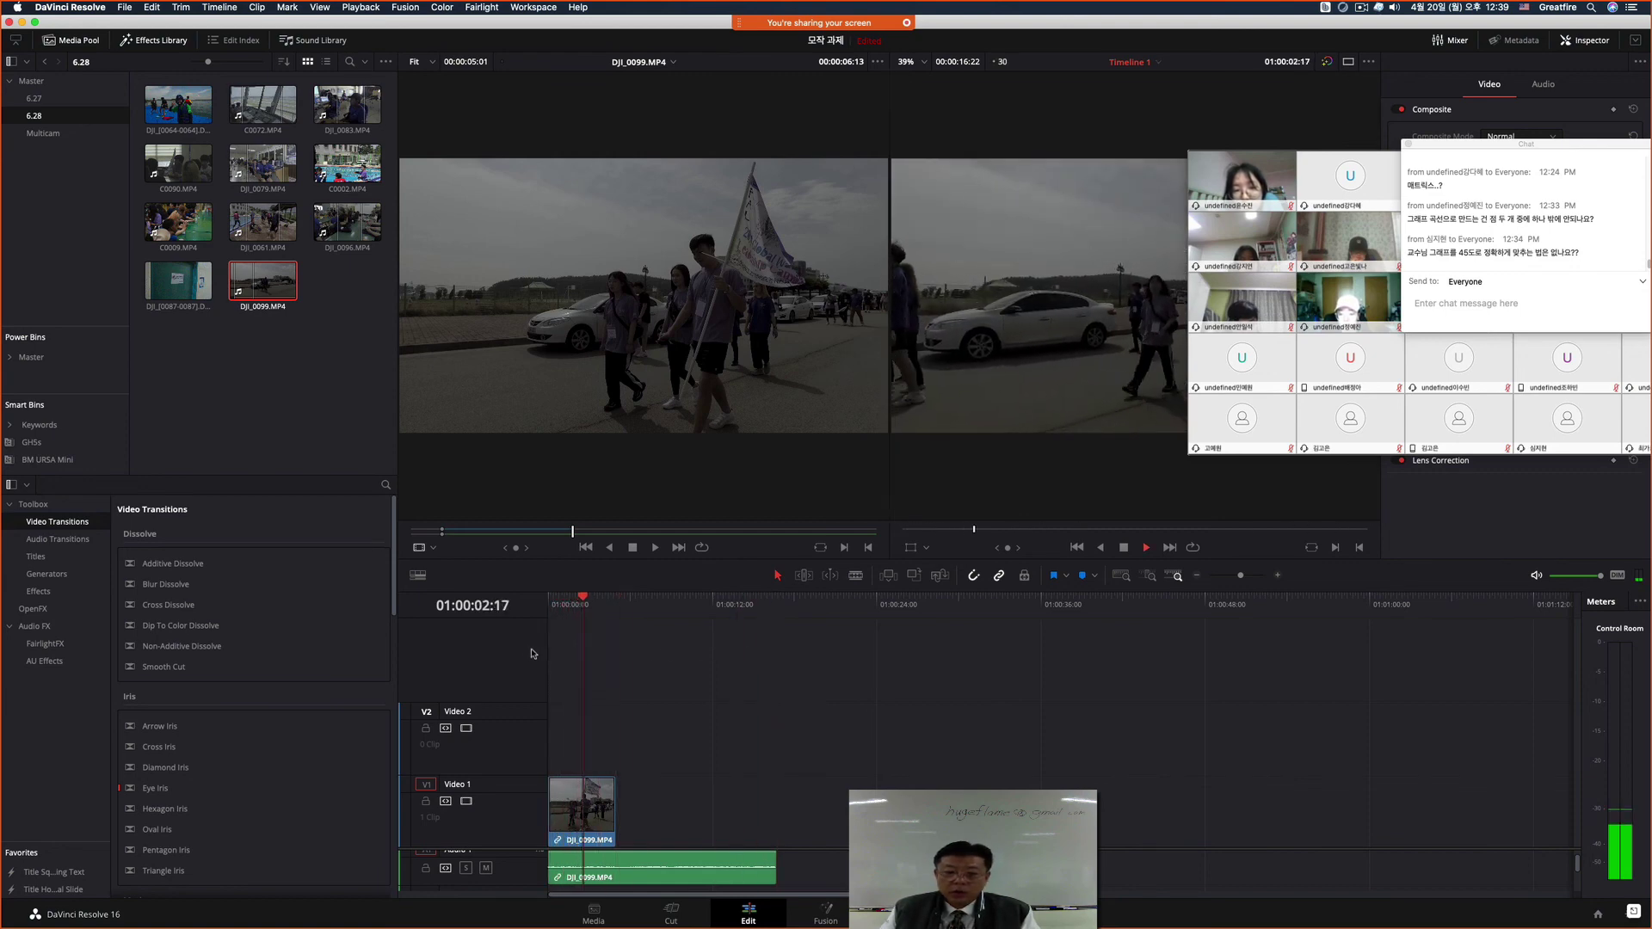
{"action": "key", "text": "space"}
Step: Raise the DJI_0099.MP4 audio clip volume to 24.42 dB and play it from the start to about 01:00:04:19
{"action": "left_click", "coordinate": [631, 870]}
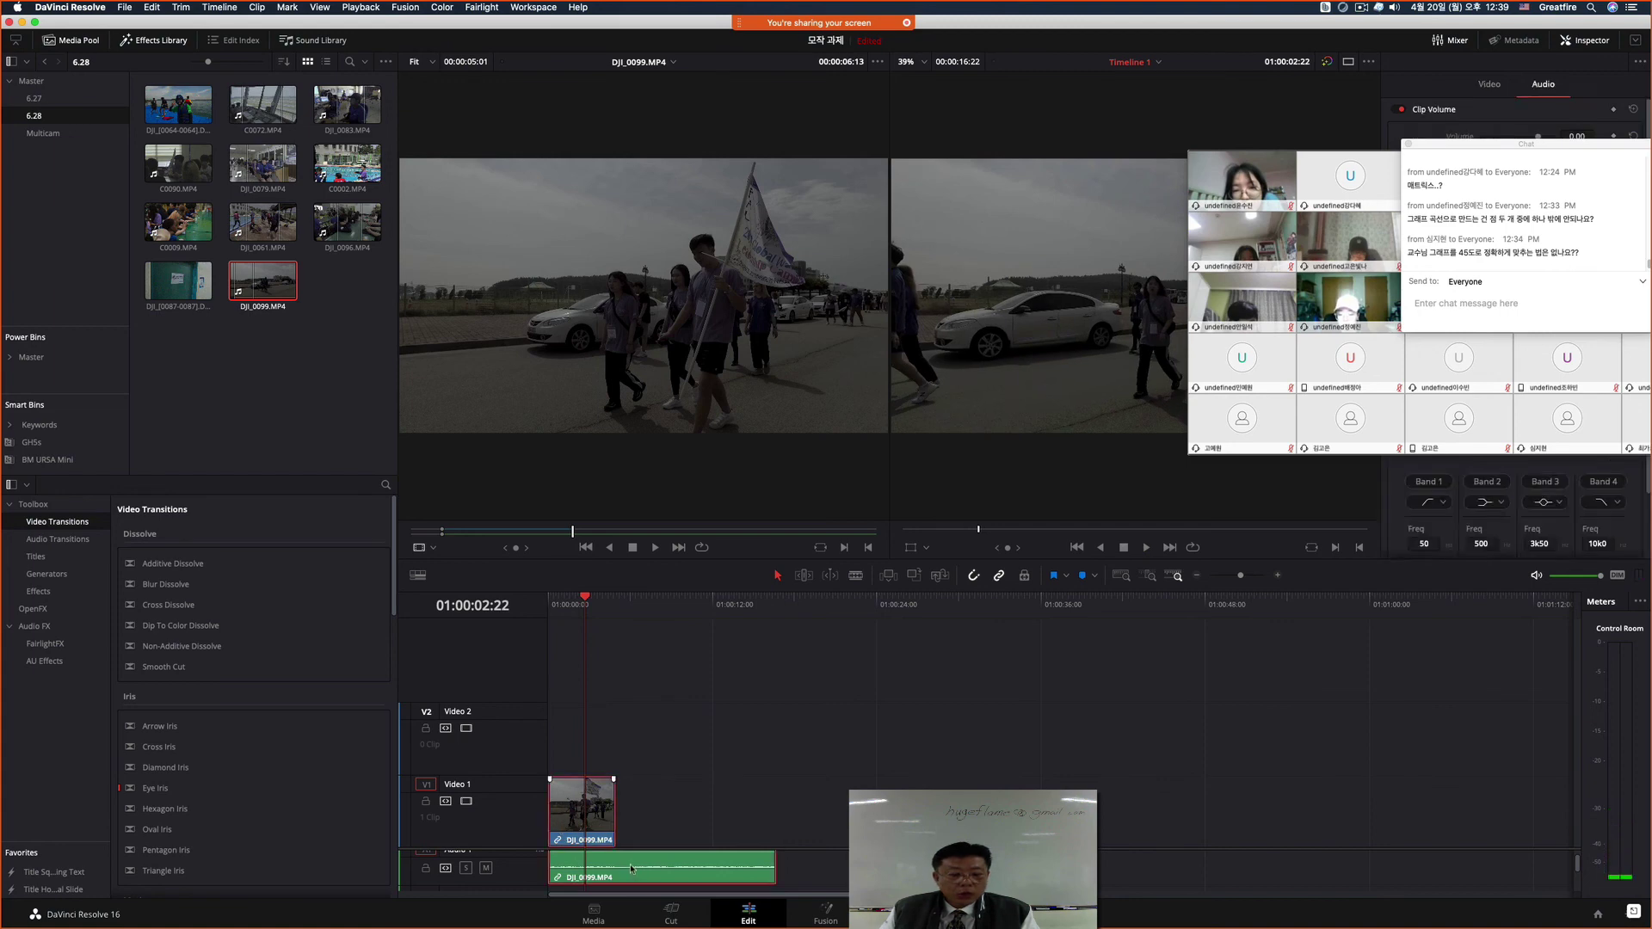
{"action": "scroll", "coordinate": [632, 866], "scroll_direction": "up", "scroll_amount": 2}
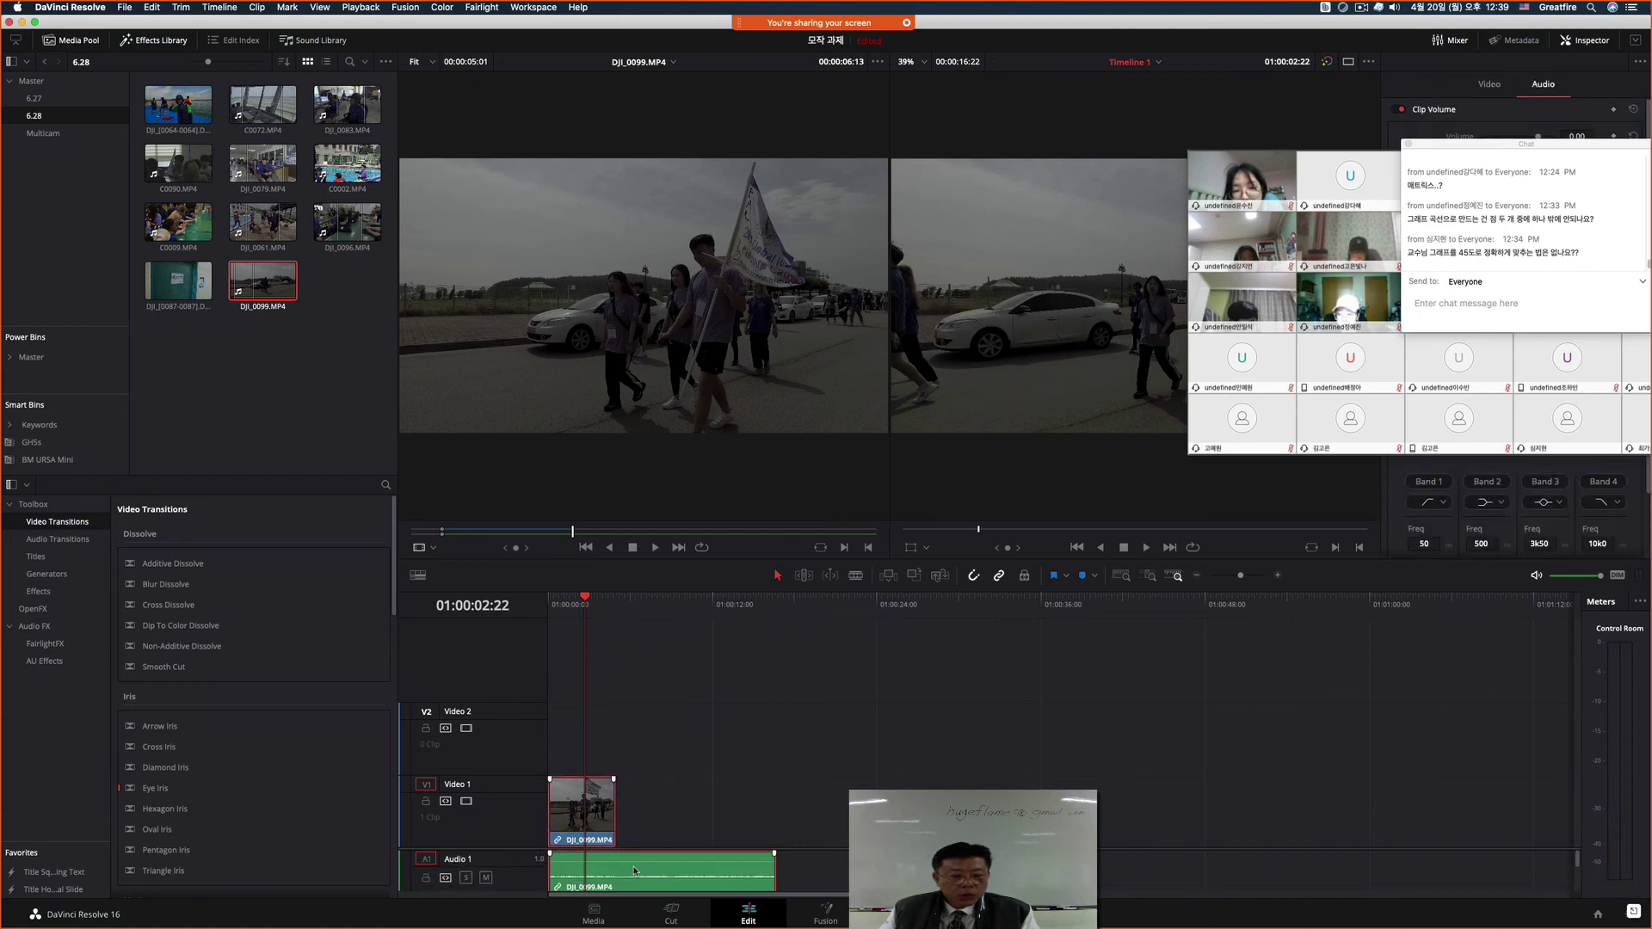
{"action": "left_click_drag", "start_coordinate": [629, 861], "coordinate": [629, 848]}
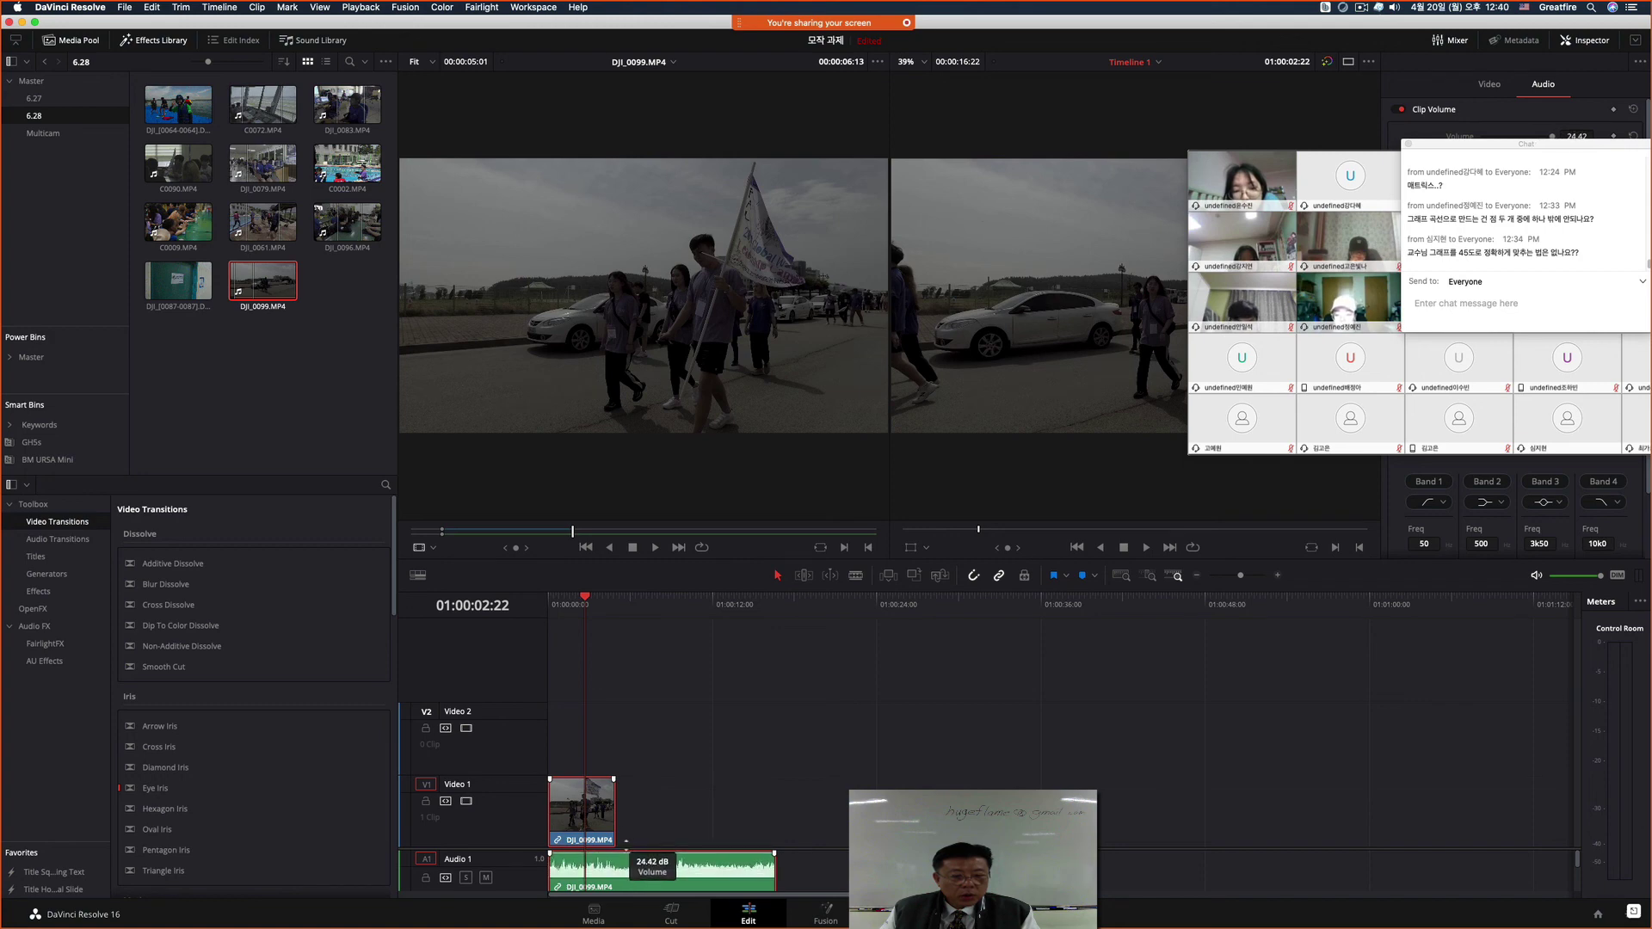
{"action": "left_click_drag", "start_coordinate": [582, 599], "coordinate": [532, 605]}
{"action": "key", "text": "space"}
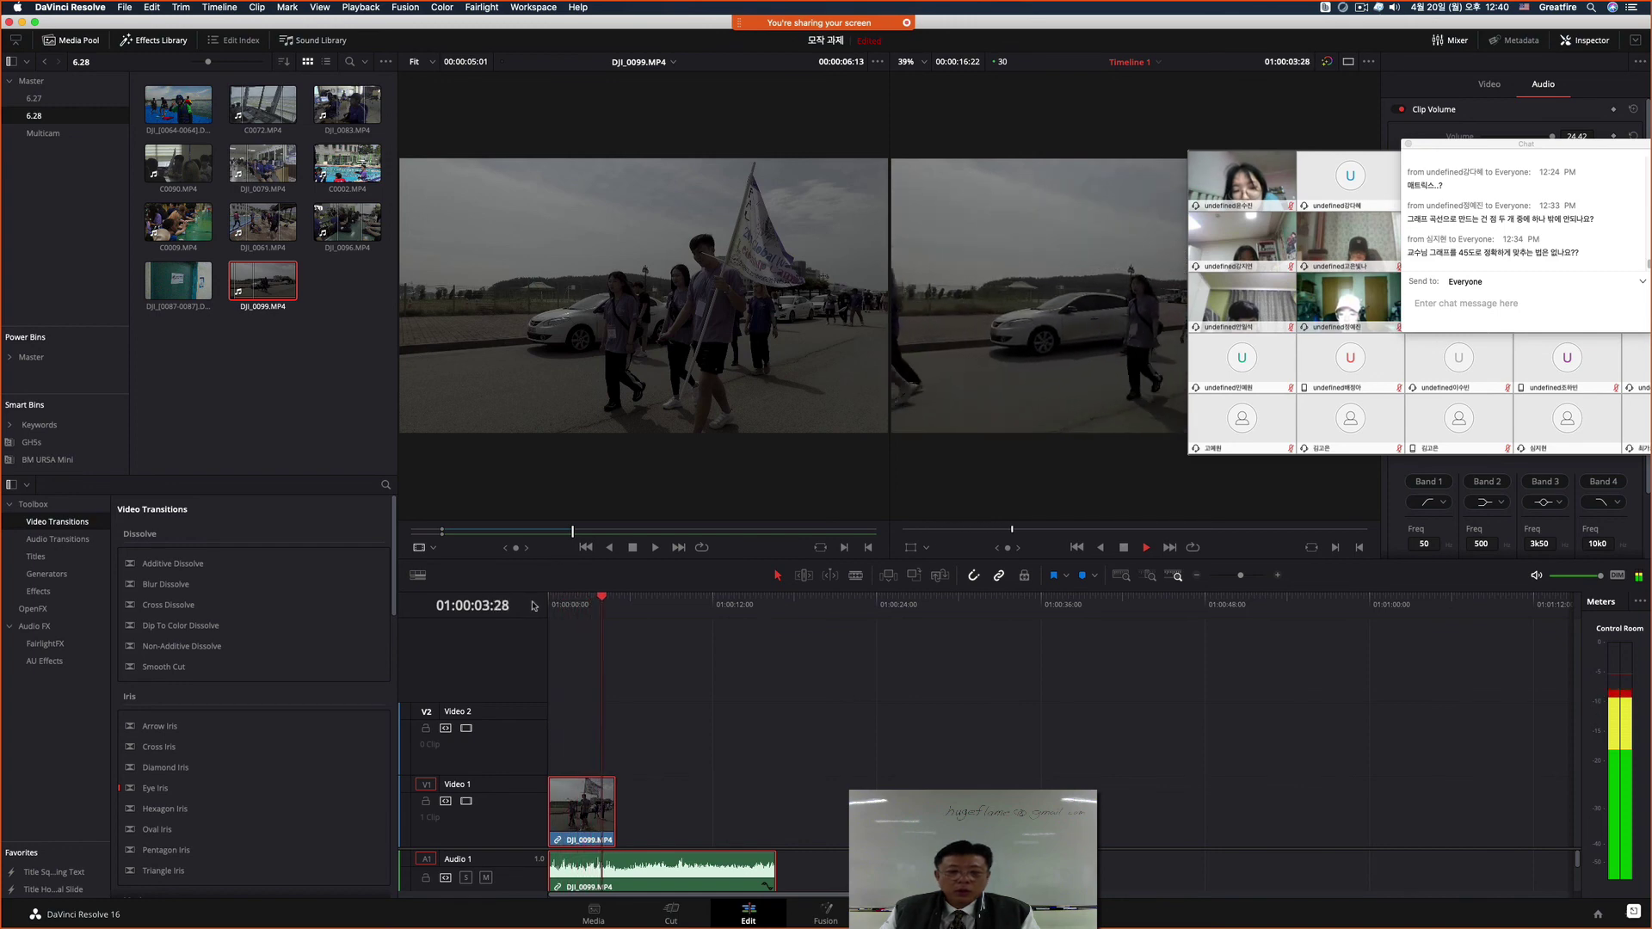
{"action": "key", "text": "space"}
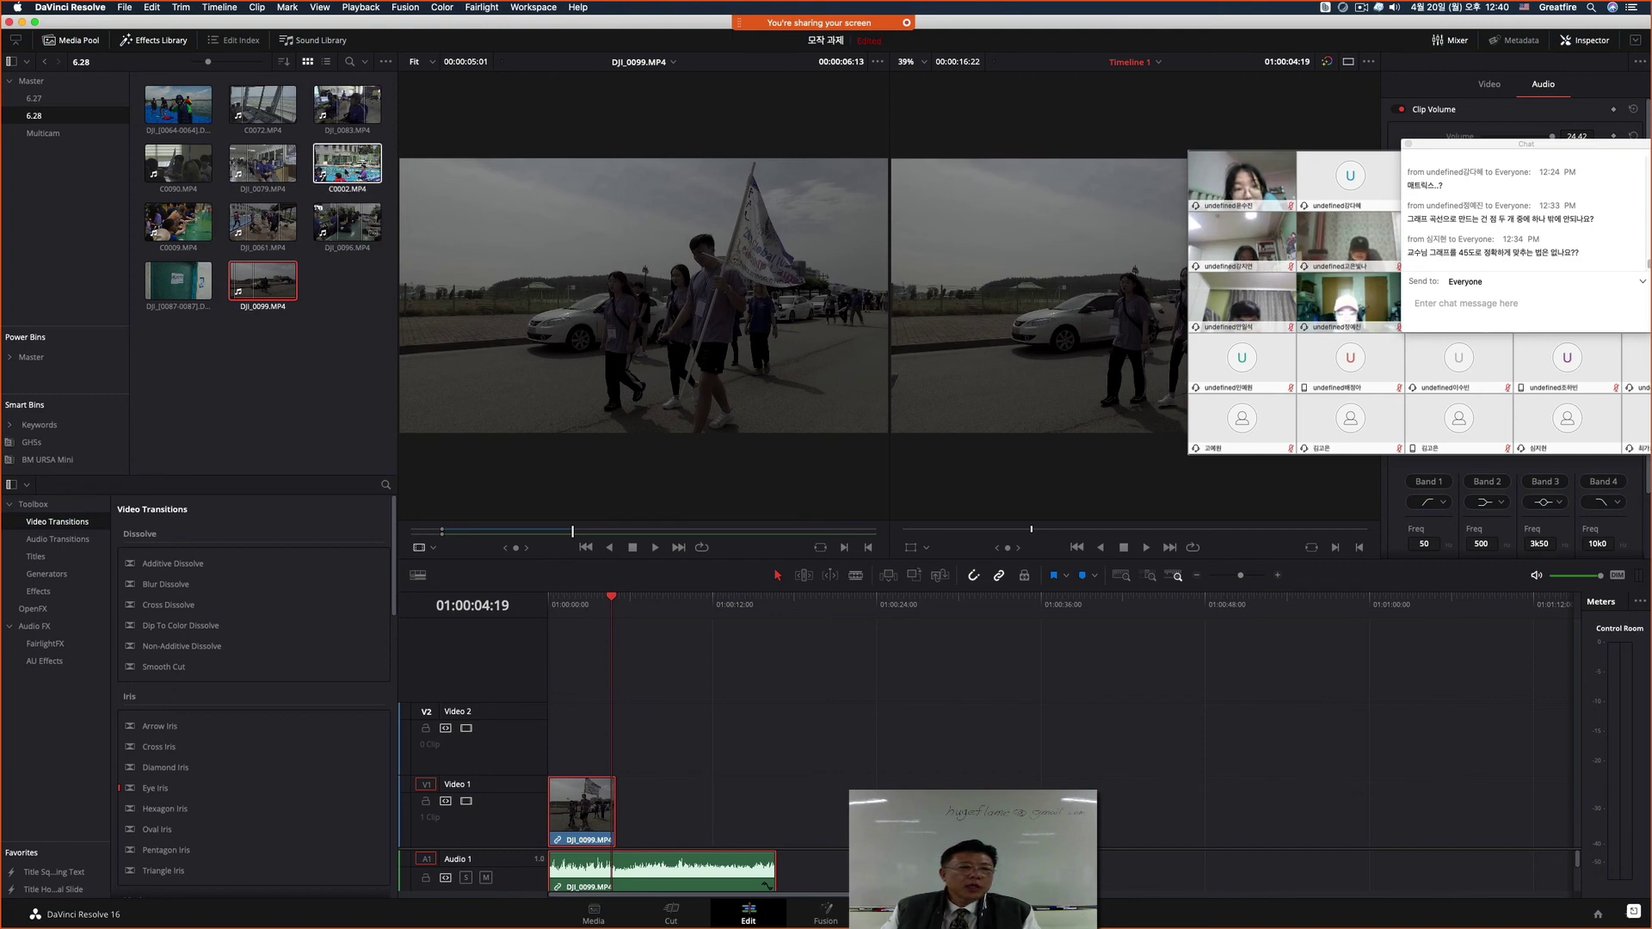
Step: Load C0002.MP4 in the source viewer and mark In at 01:39:09:06 and Out at 01:39:09:29
{"action": "double_click", "coordinate": [347, 164]}
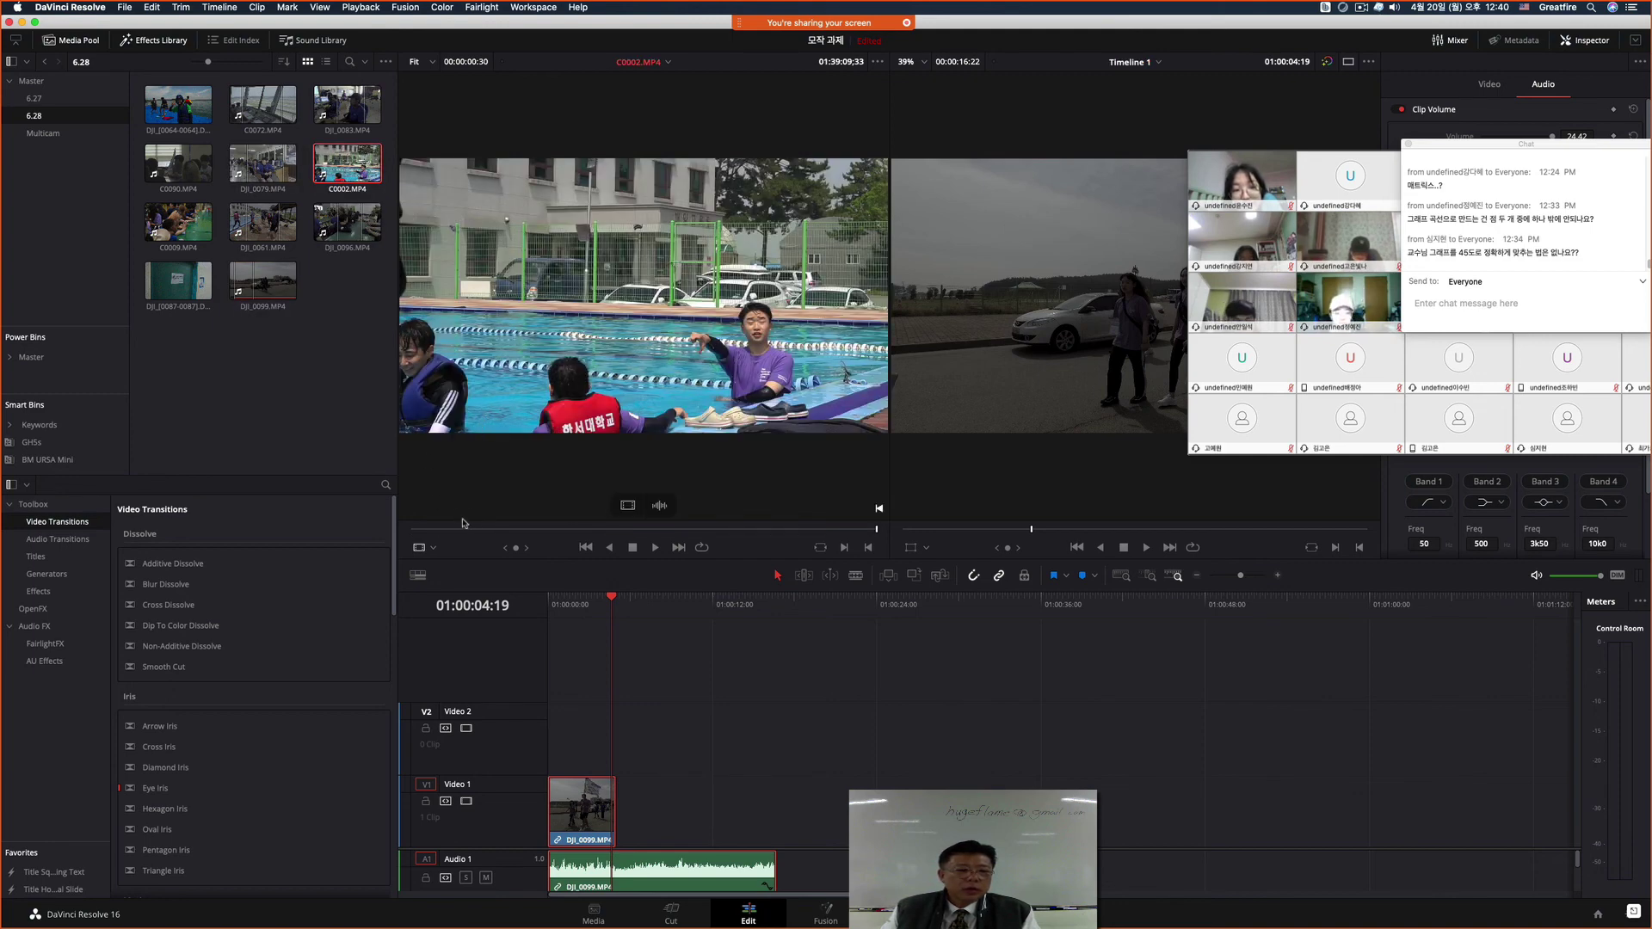
{"action": "key", "text": "space"}
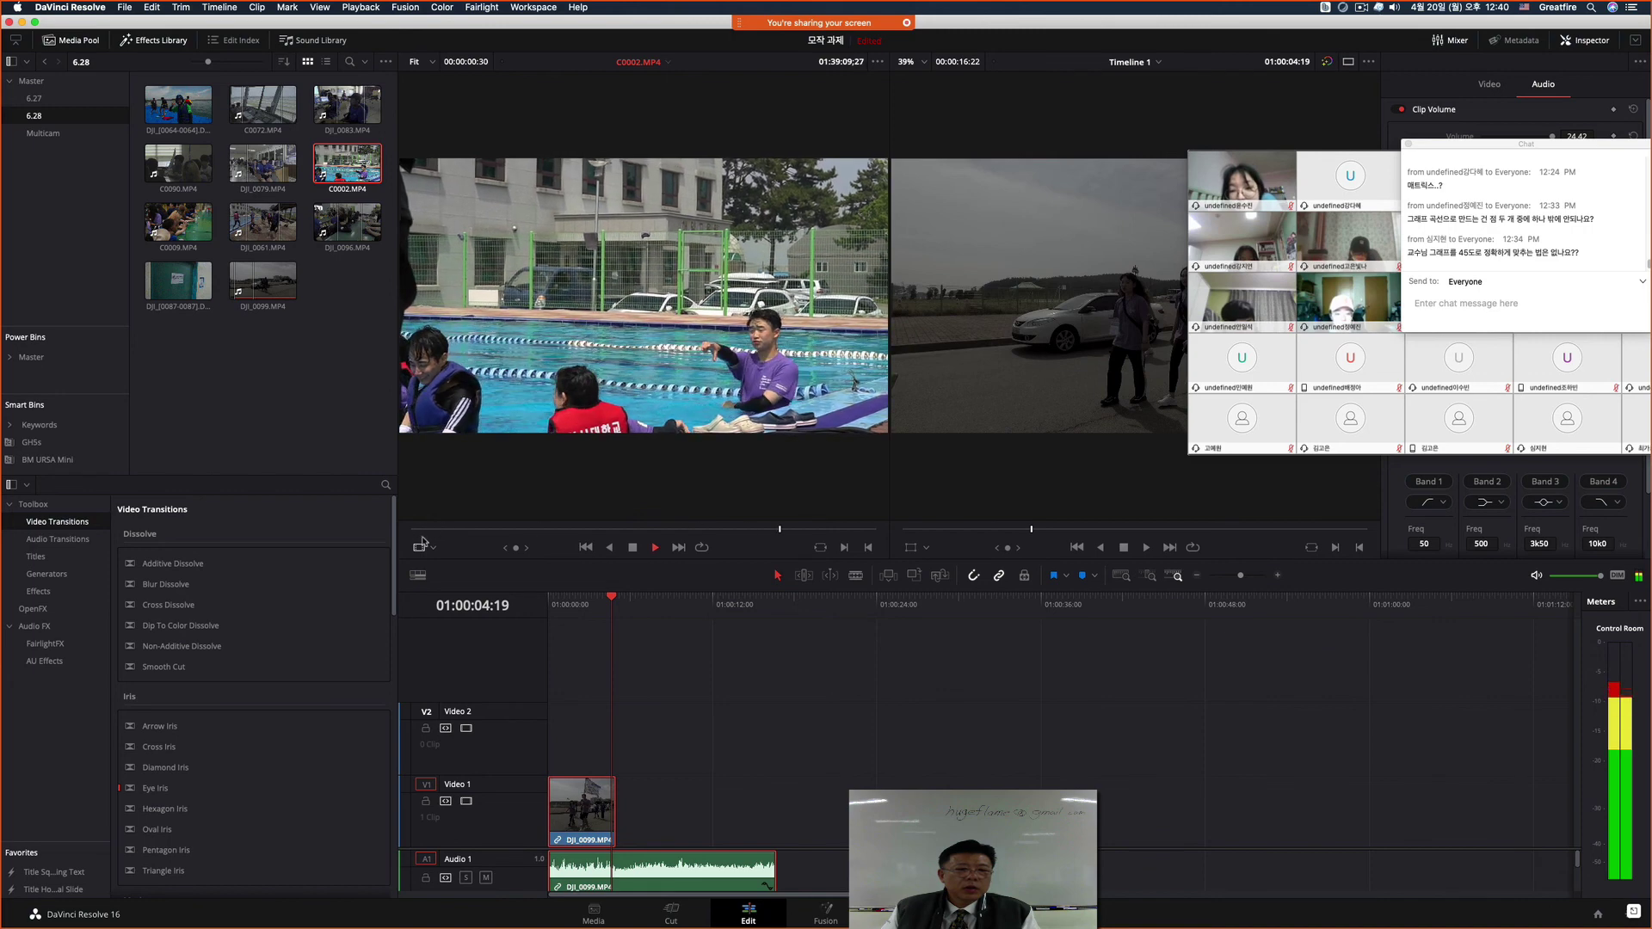
{"action": "key", "text": "space"}
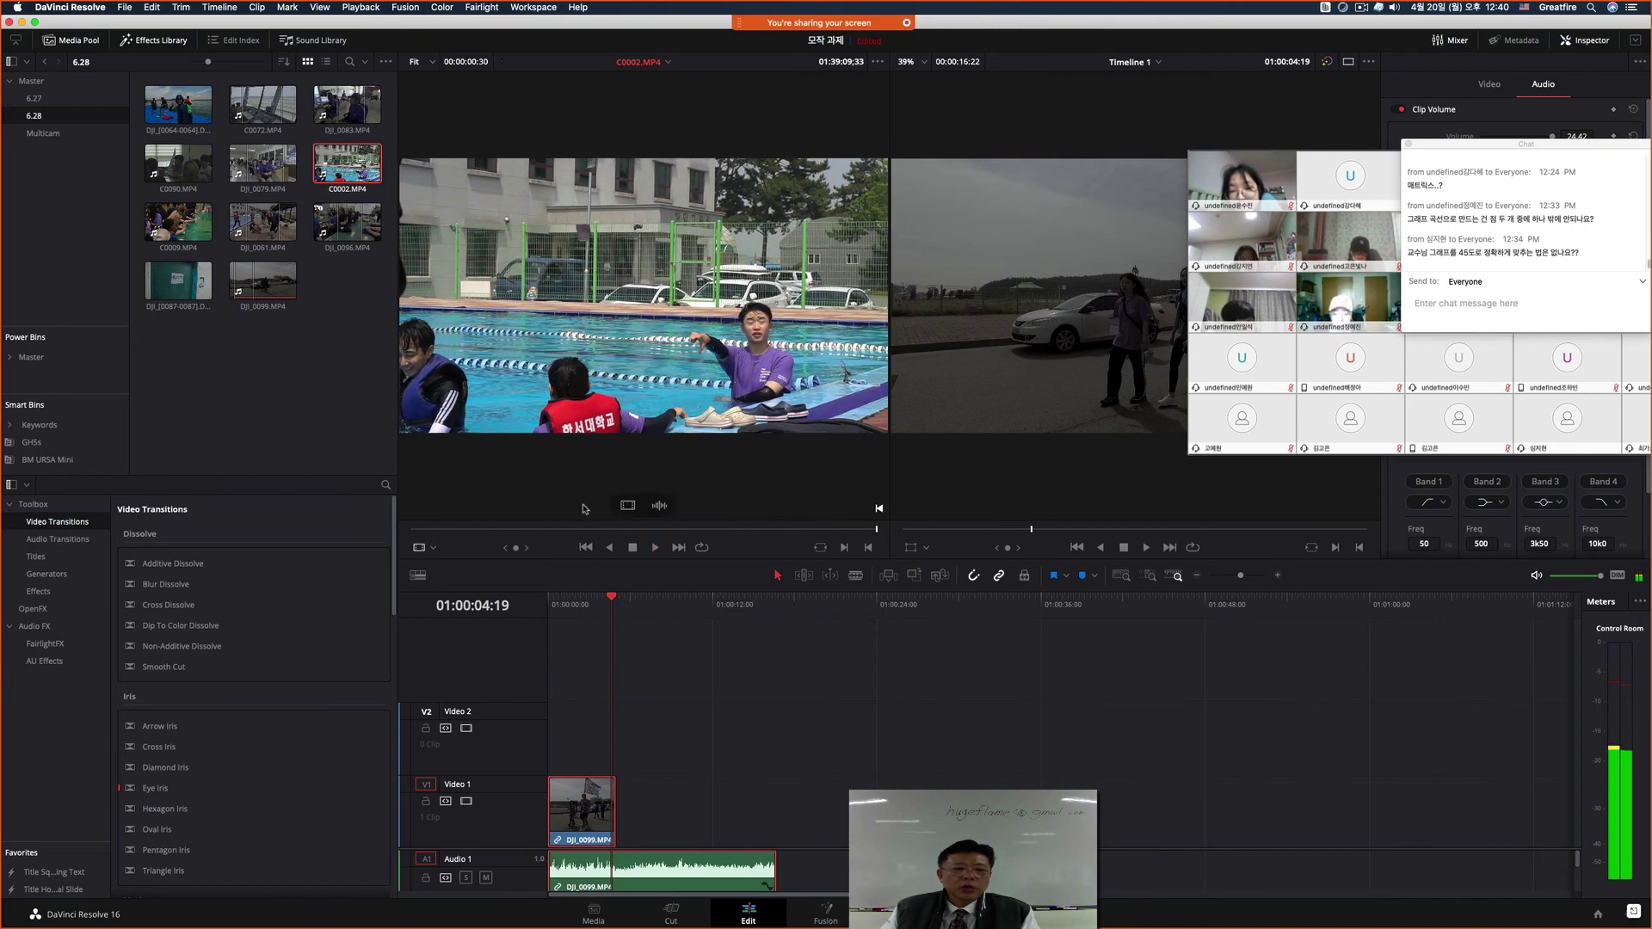
{"action": "left_click", "coordinate": [457, 530]}
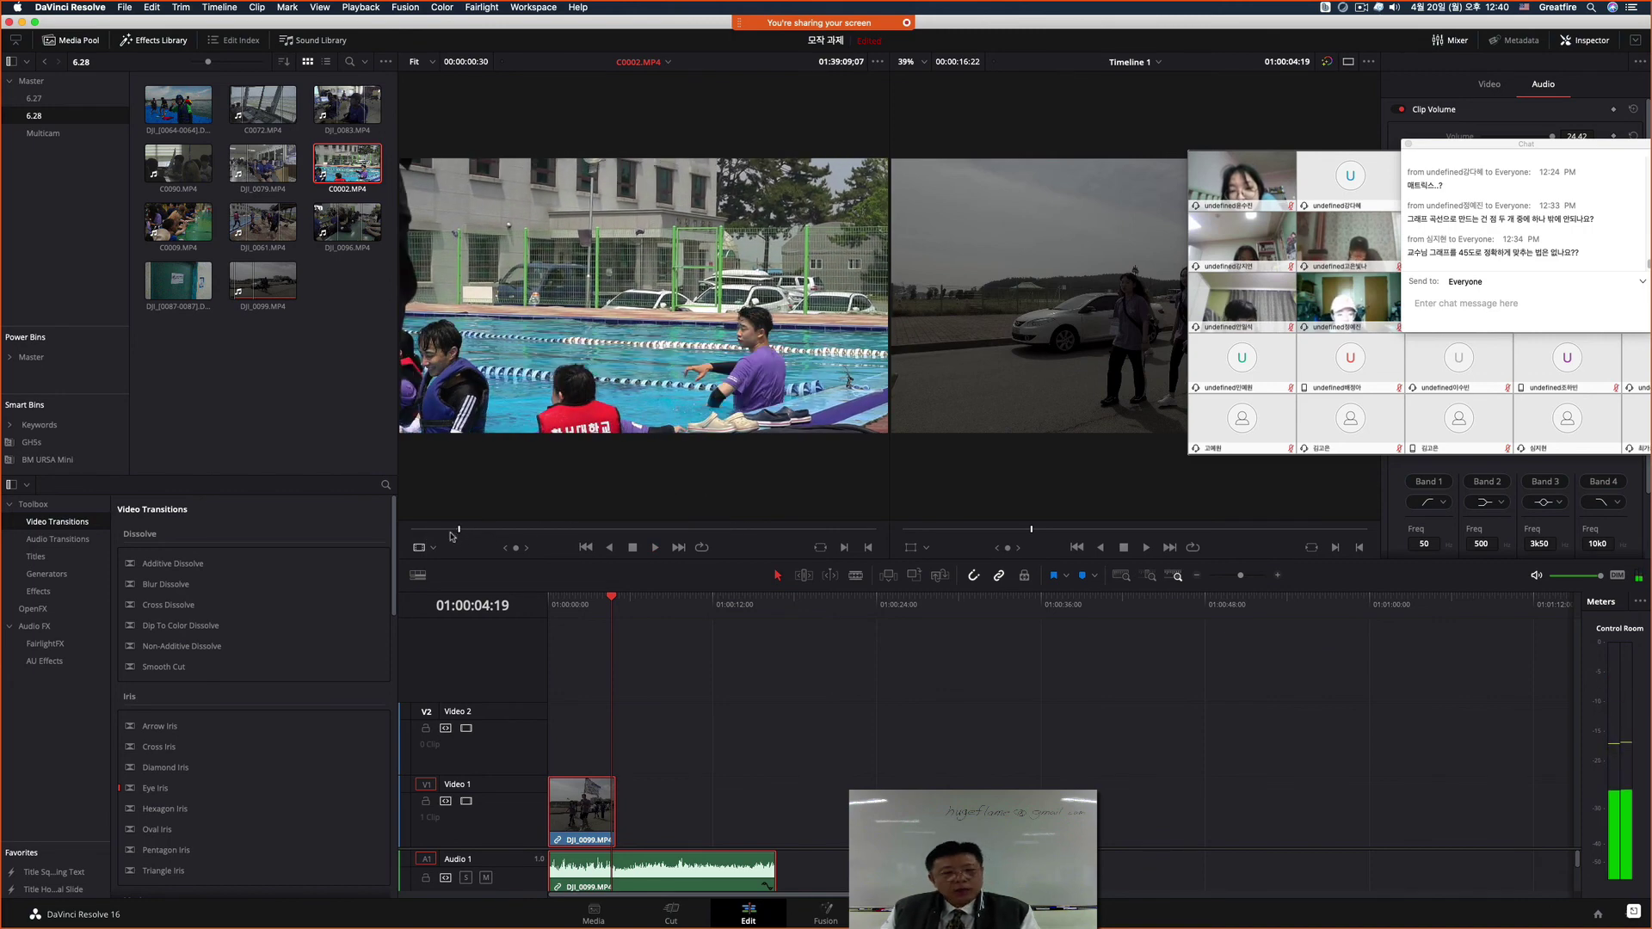
{"action": "left_click", "coordinate": [440, 530]}
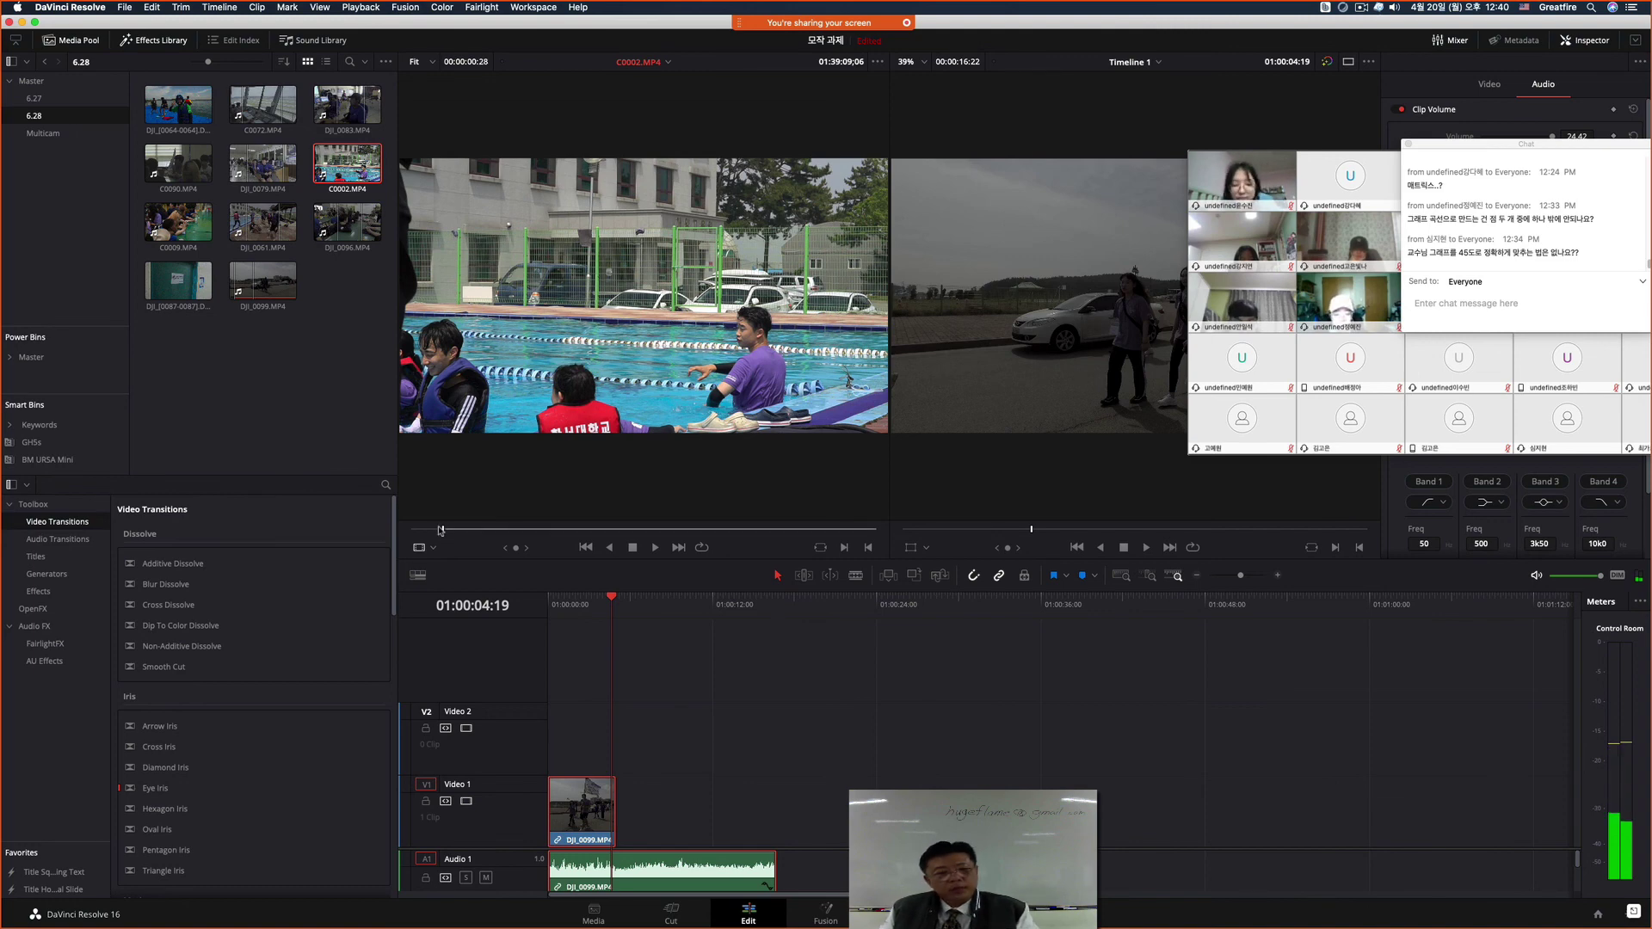
{"action": "left_click", "coordinate": [810, 530]}
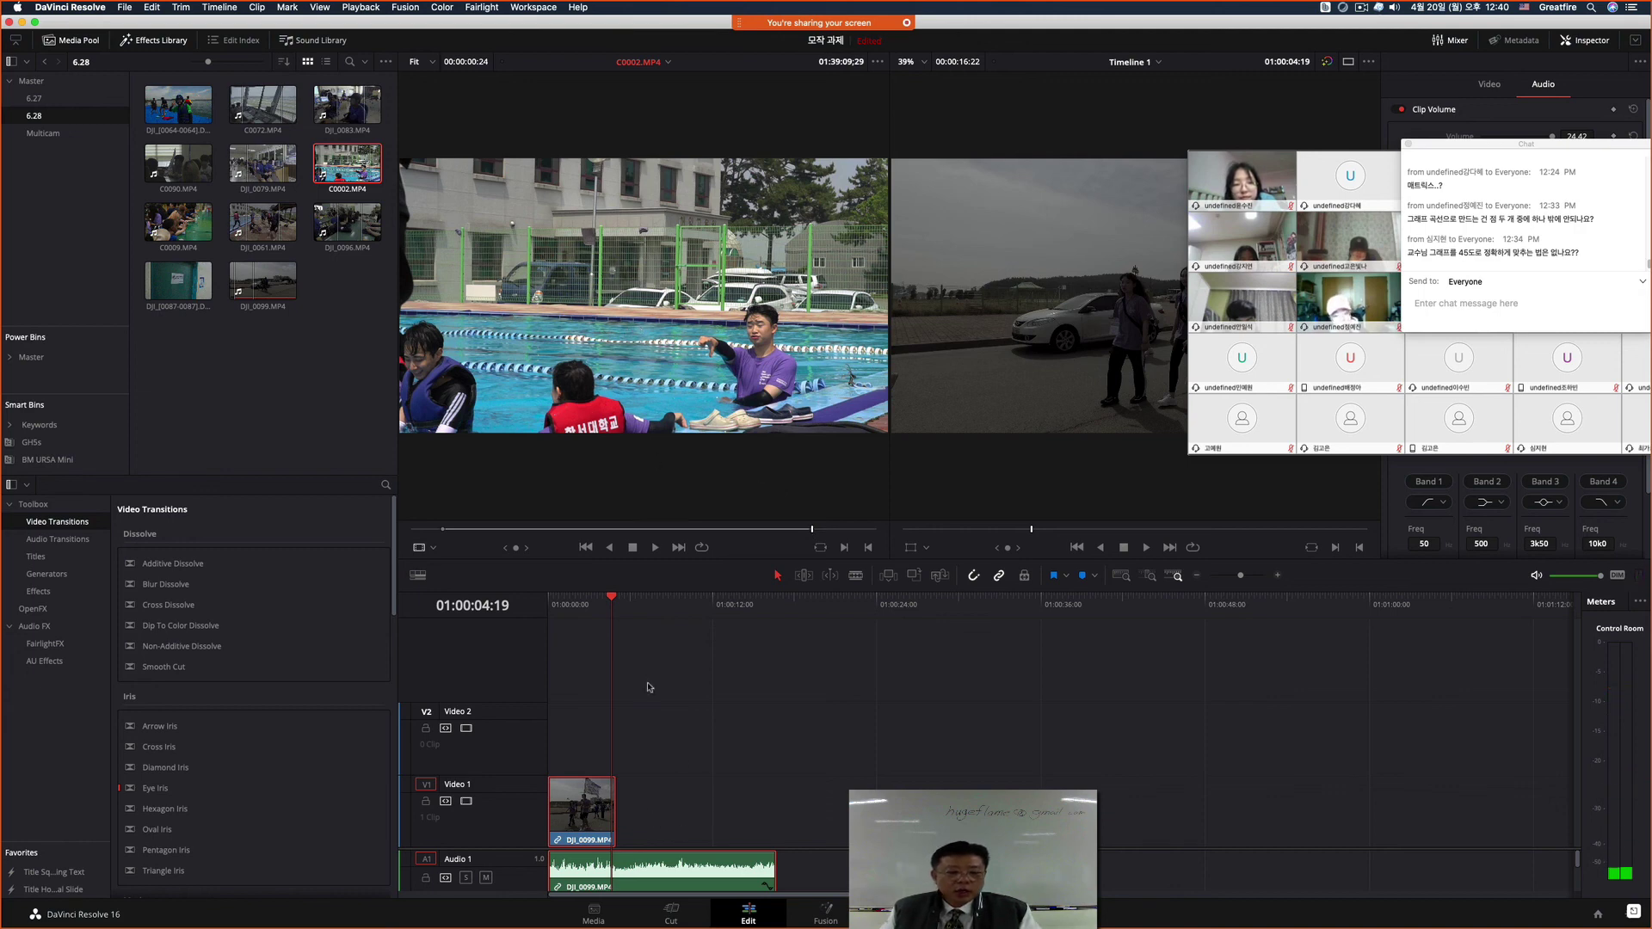
Step: Place the playhead at 01:00:05:00, where DJI_0099.MP4's video ends, and disable the Audio 1 destination control
{"action": "left_click_drag", "start_coordinate": [613, 599], "coordinate": [617, 600]}
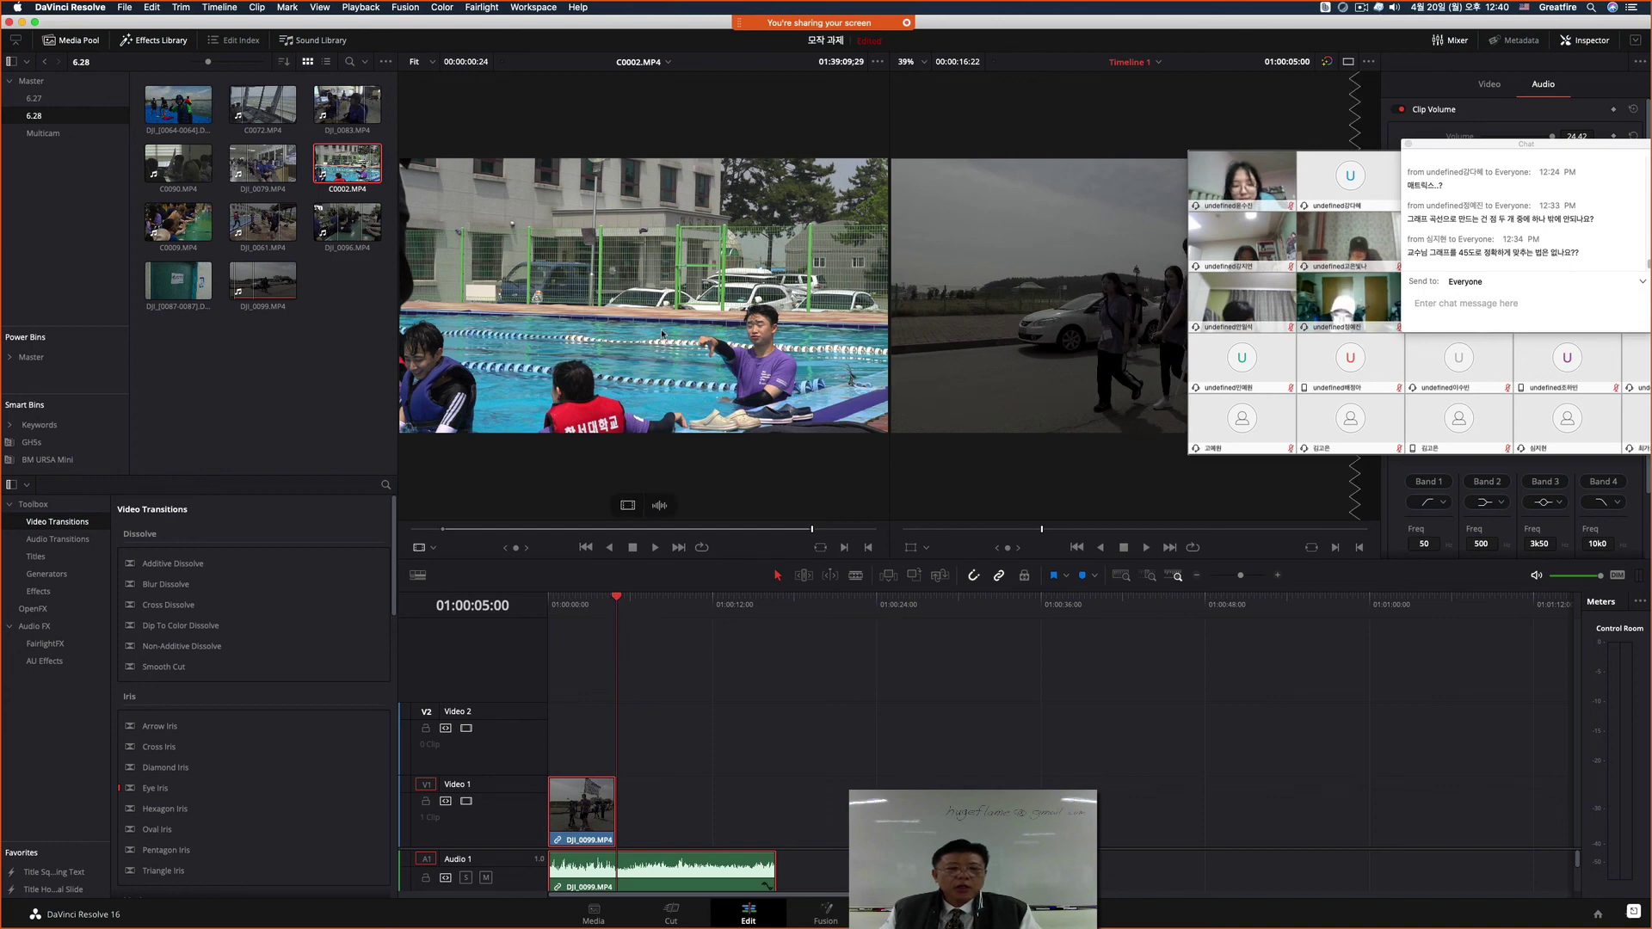
{"action": "left_click", "coordinate": [761, 323]}
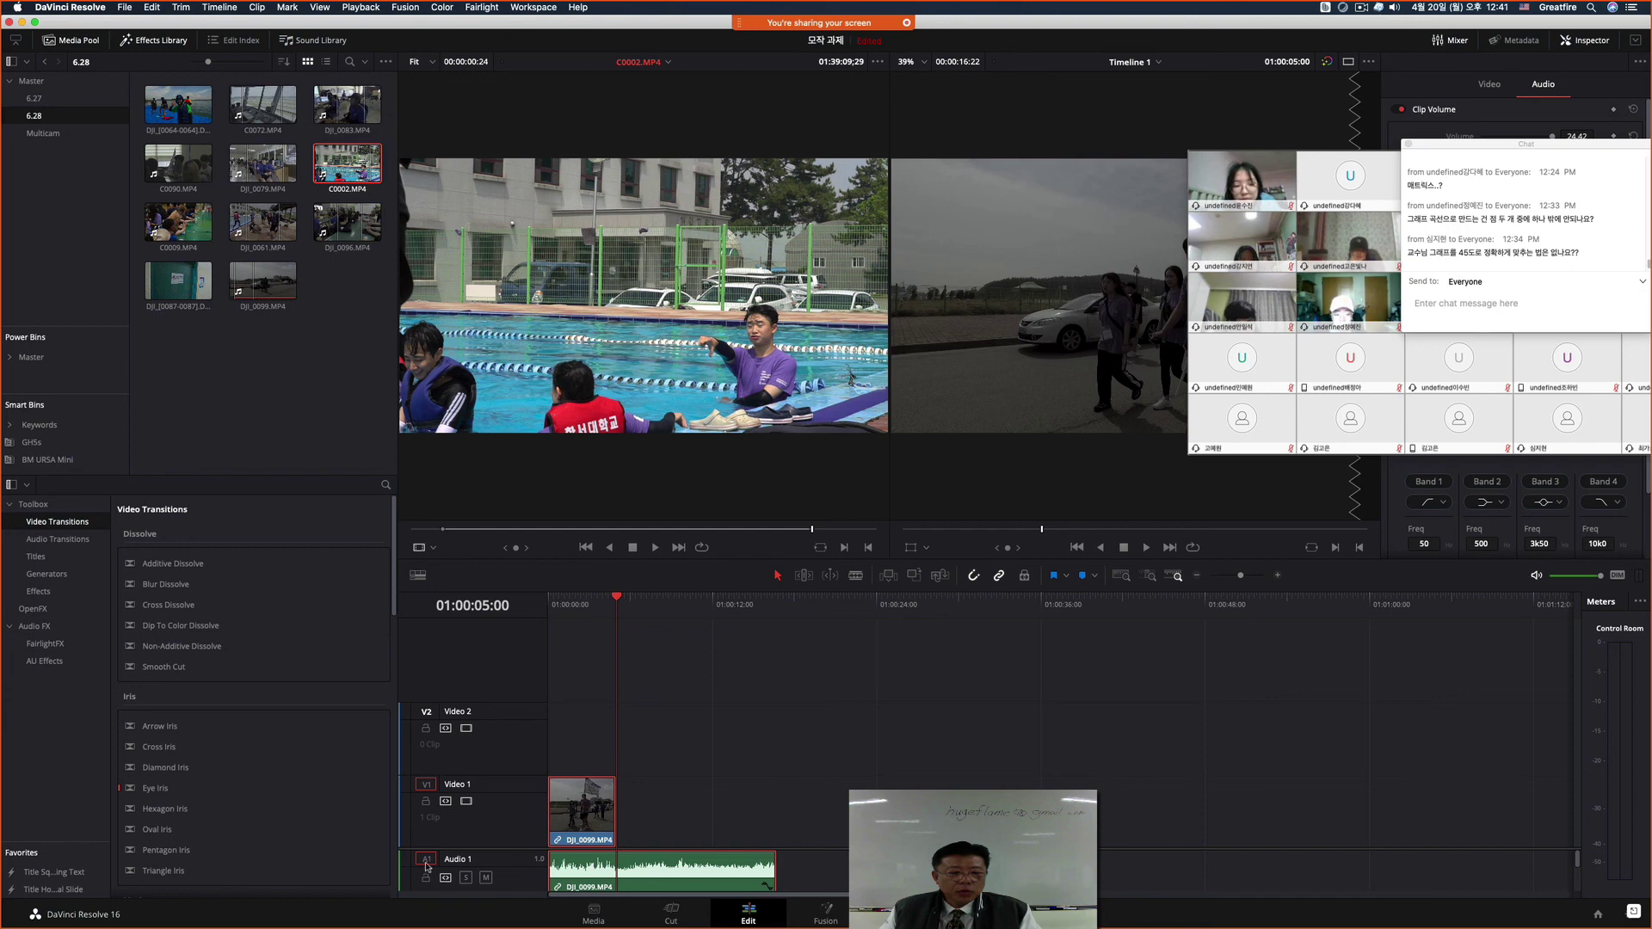
{"action": "left_click", "coordinate": [421, 899]}
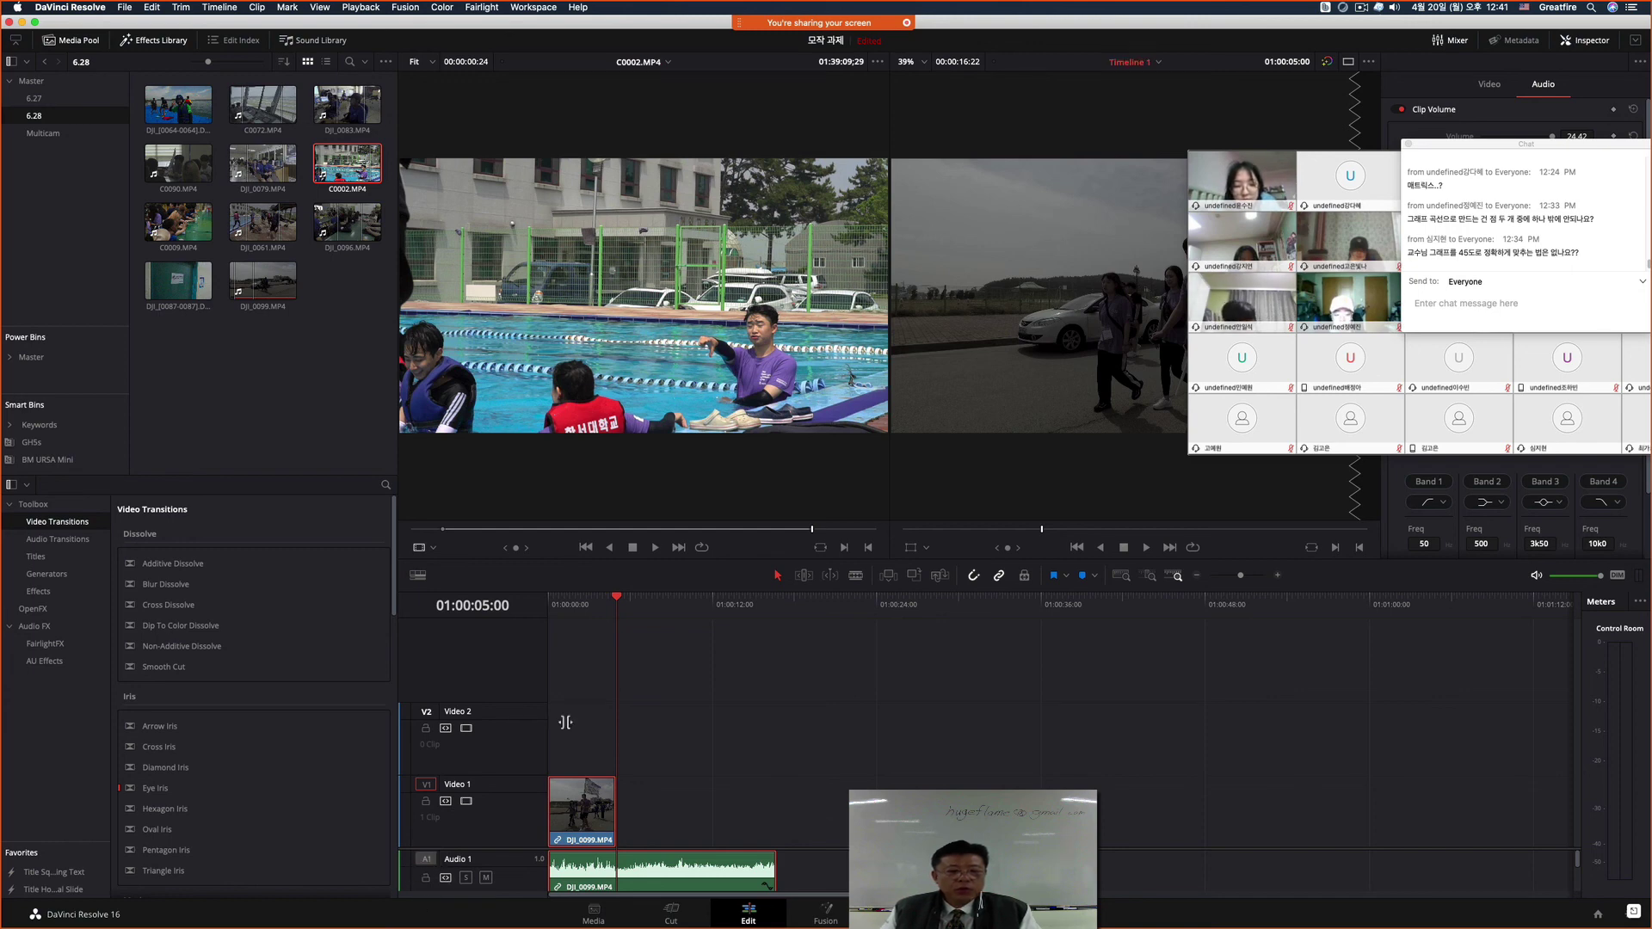
Step: Move the Webex video grid clear of the timeline viewer and add the marked C0002.MP4 footage to Video 1 at the playhead
{"action": "left_click", "coordinate": [654, 310]}
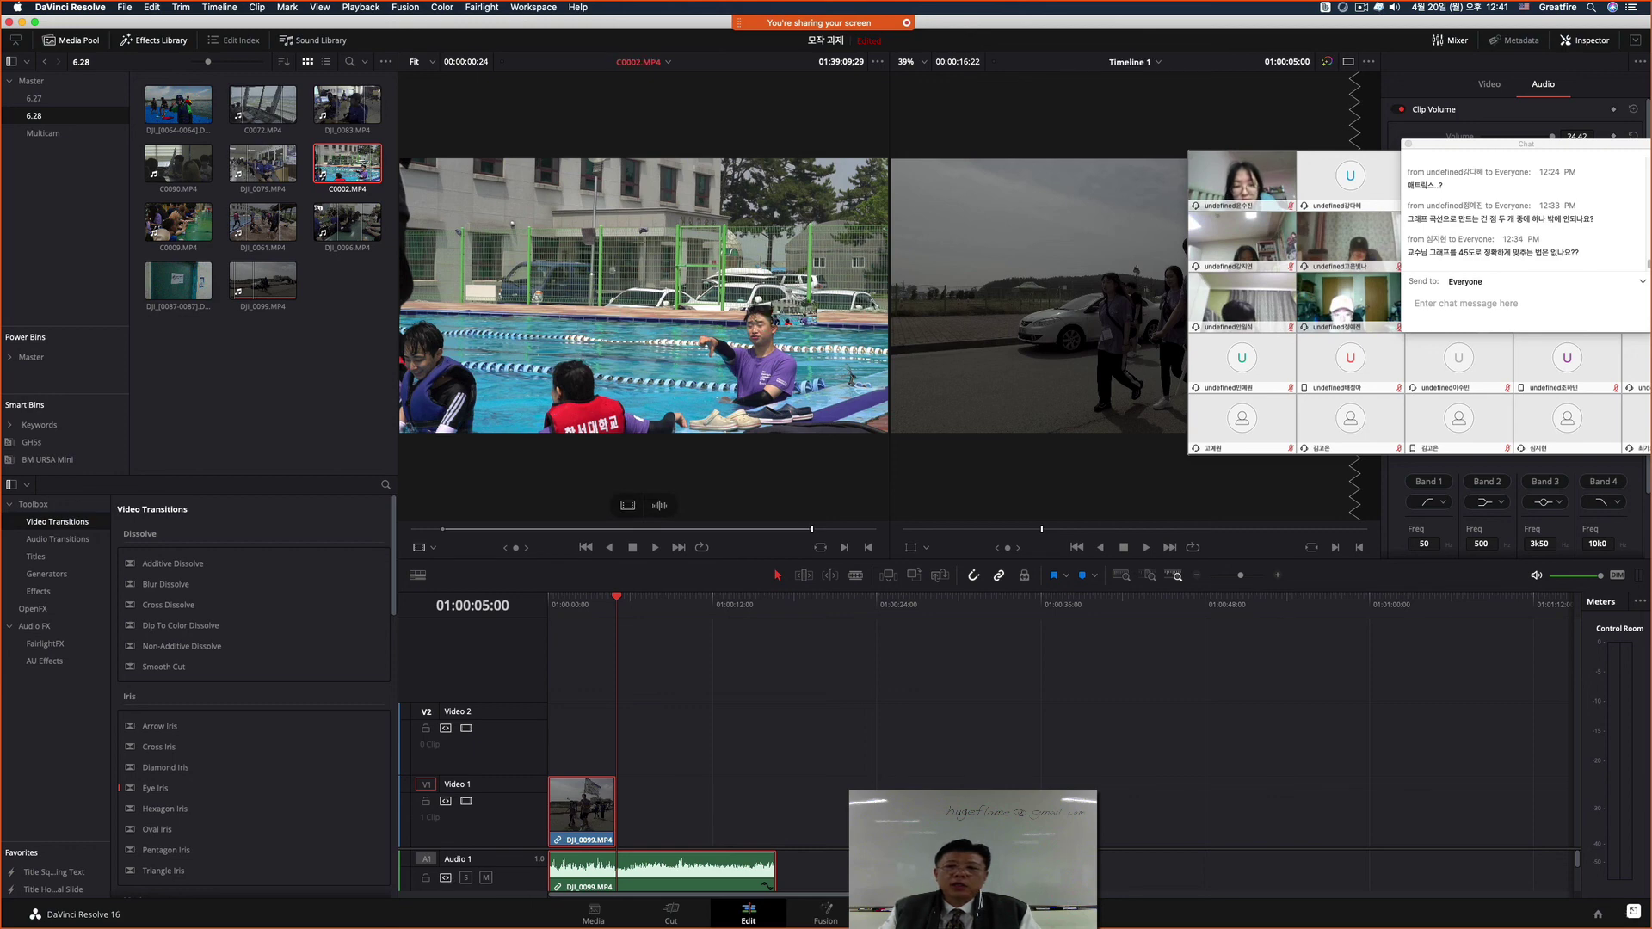
{"action": "left_click_drag", "start_coordinate": [1241, 184], "coordinate": [1357, 548]}
{"action": "left_click_drag", "start_coordinate": [698, 261], "coordinate": [1303, 229]}
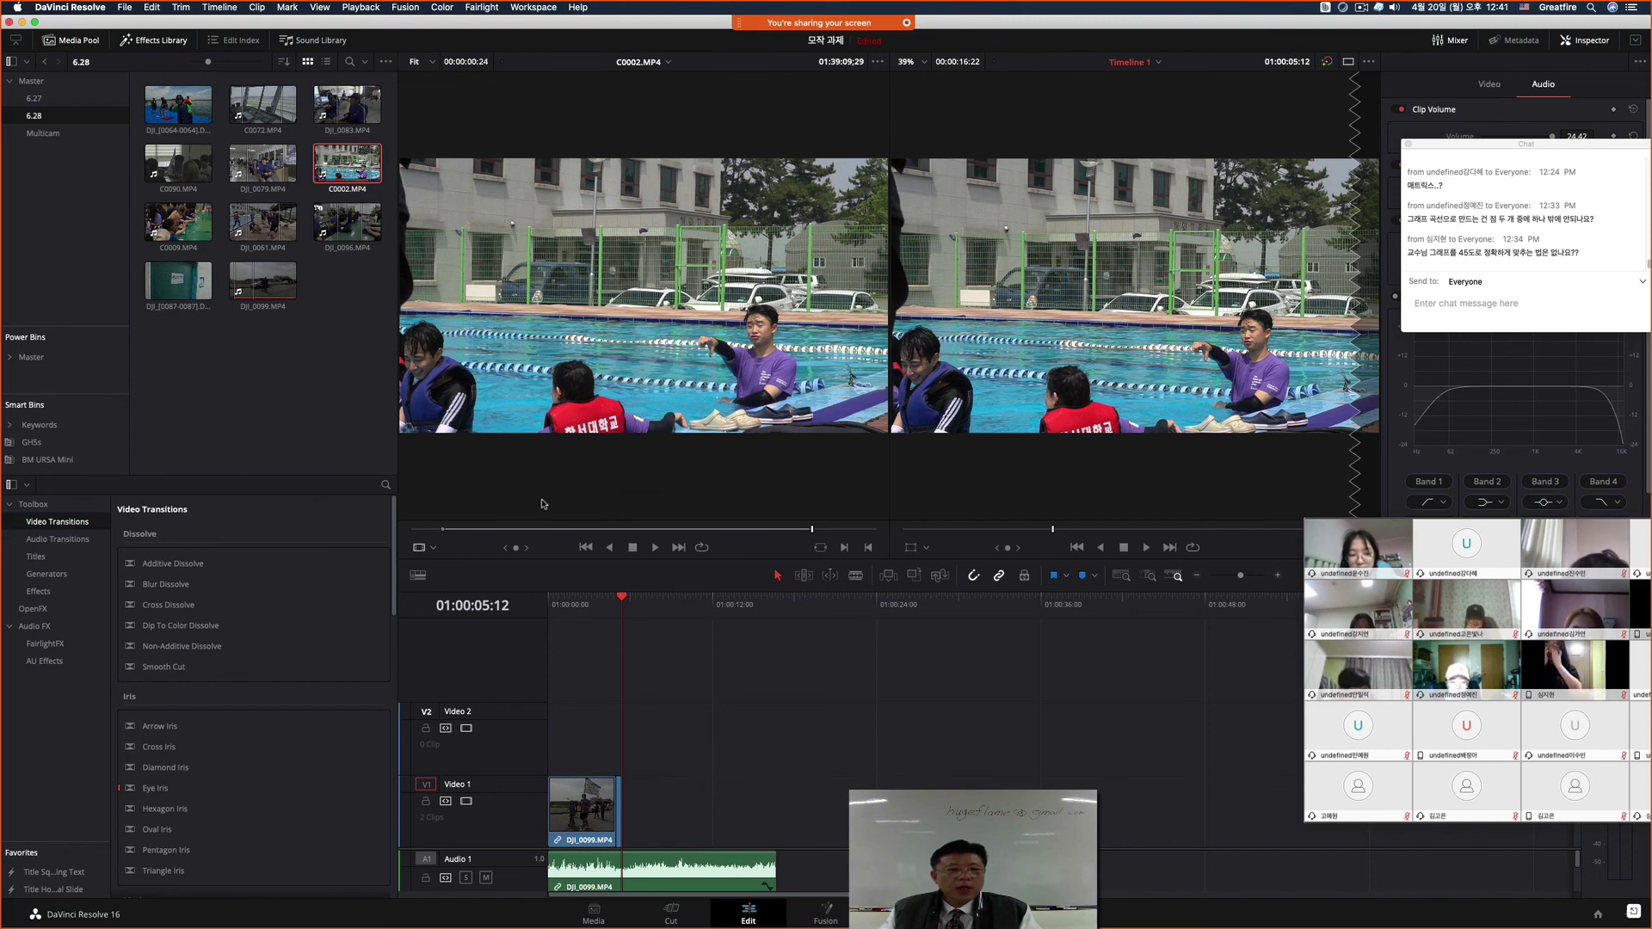
Step: Load DJI_0061.MP4 in the source viewer, mark a 00:00:15:30 range, and add it to Video 1 after the existing clips
{"action": "left_click", "coordinate": [257, 222]}
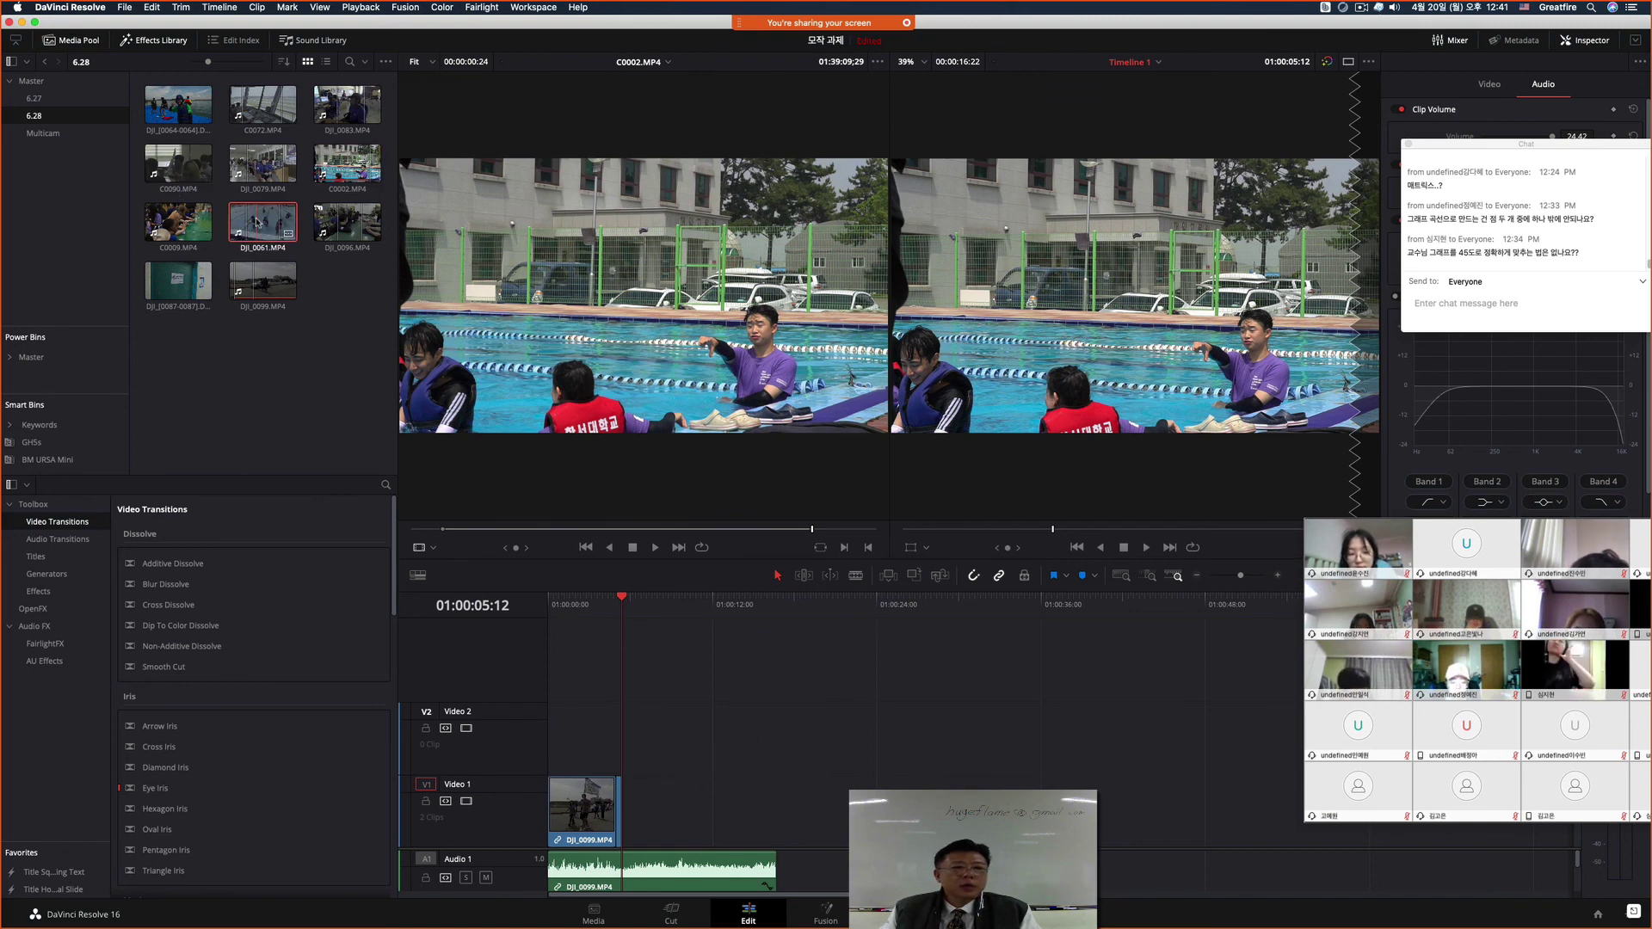
{"action": "double_click", "coordinate": [256, 222]}
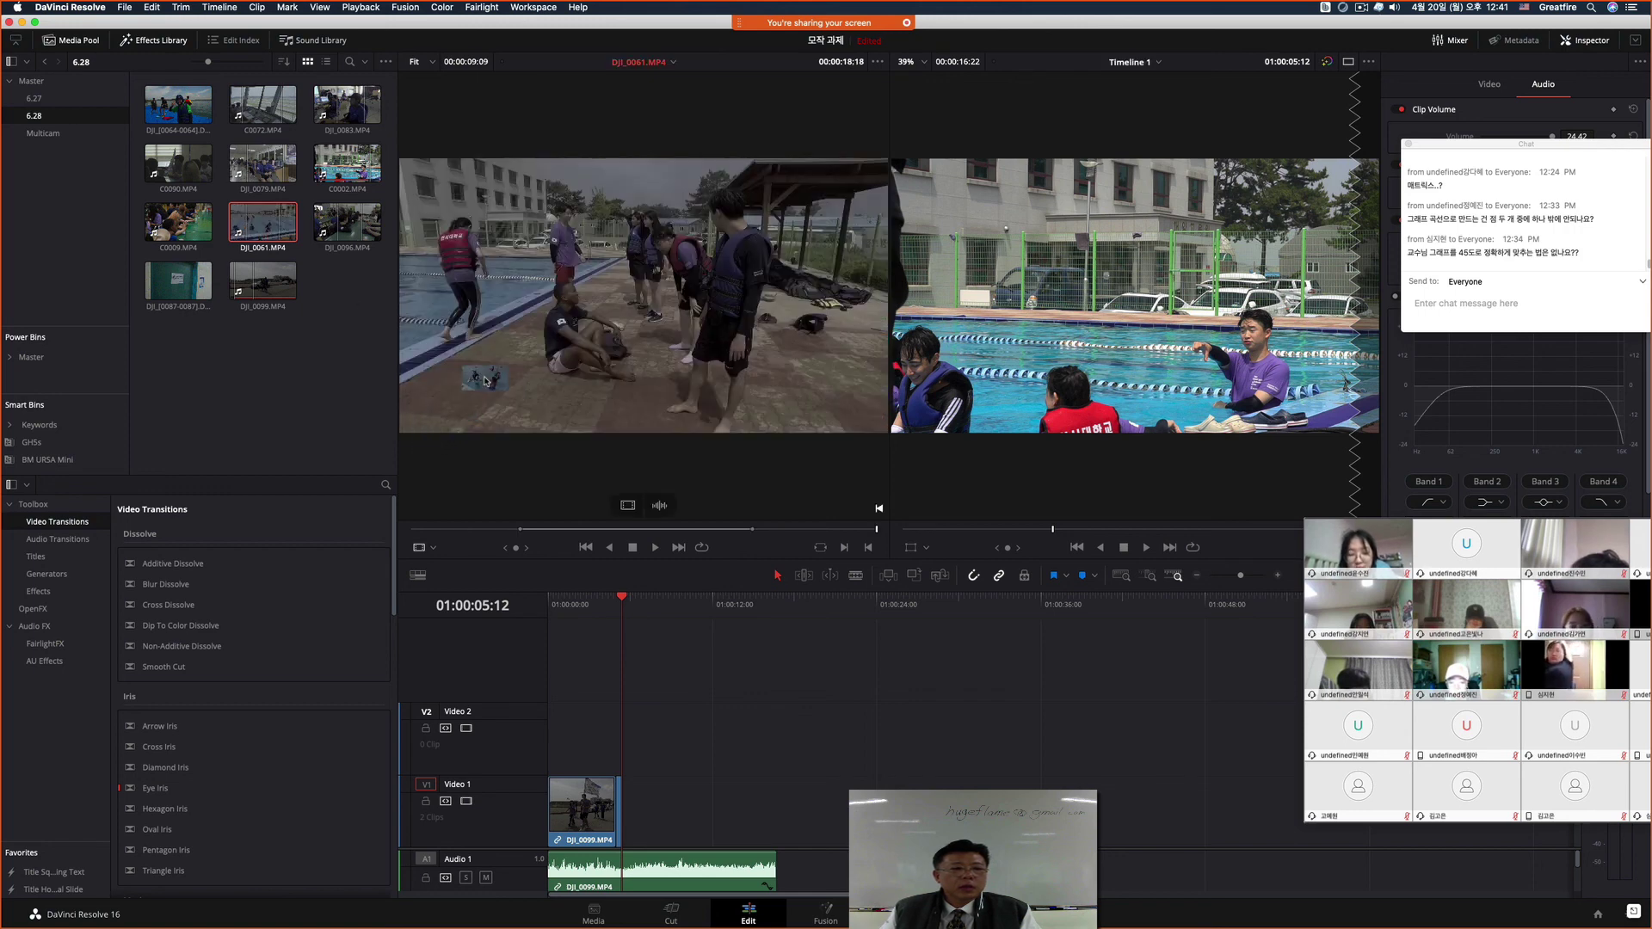
{"action": "left_click", "coordinate": [496, 530]}
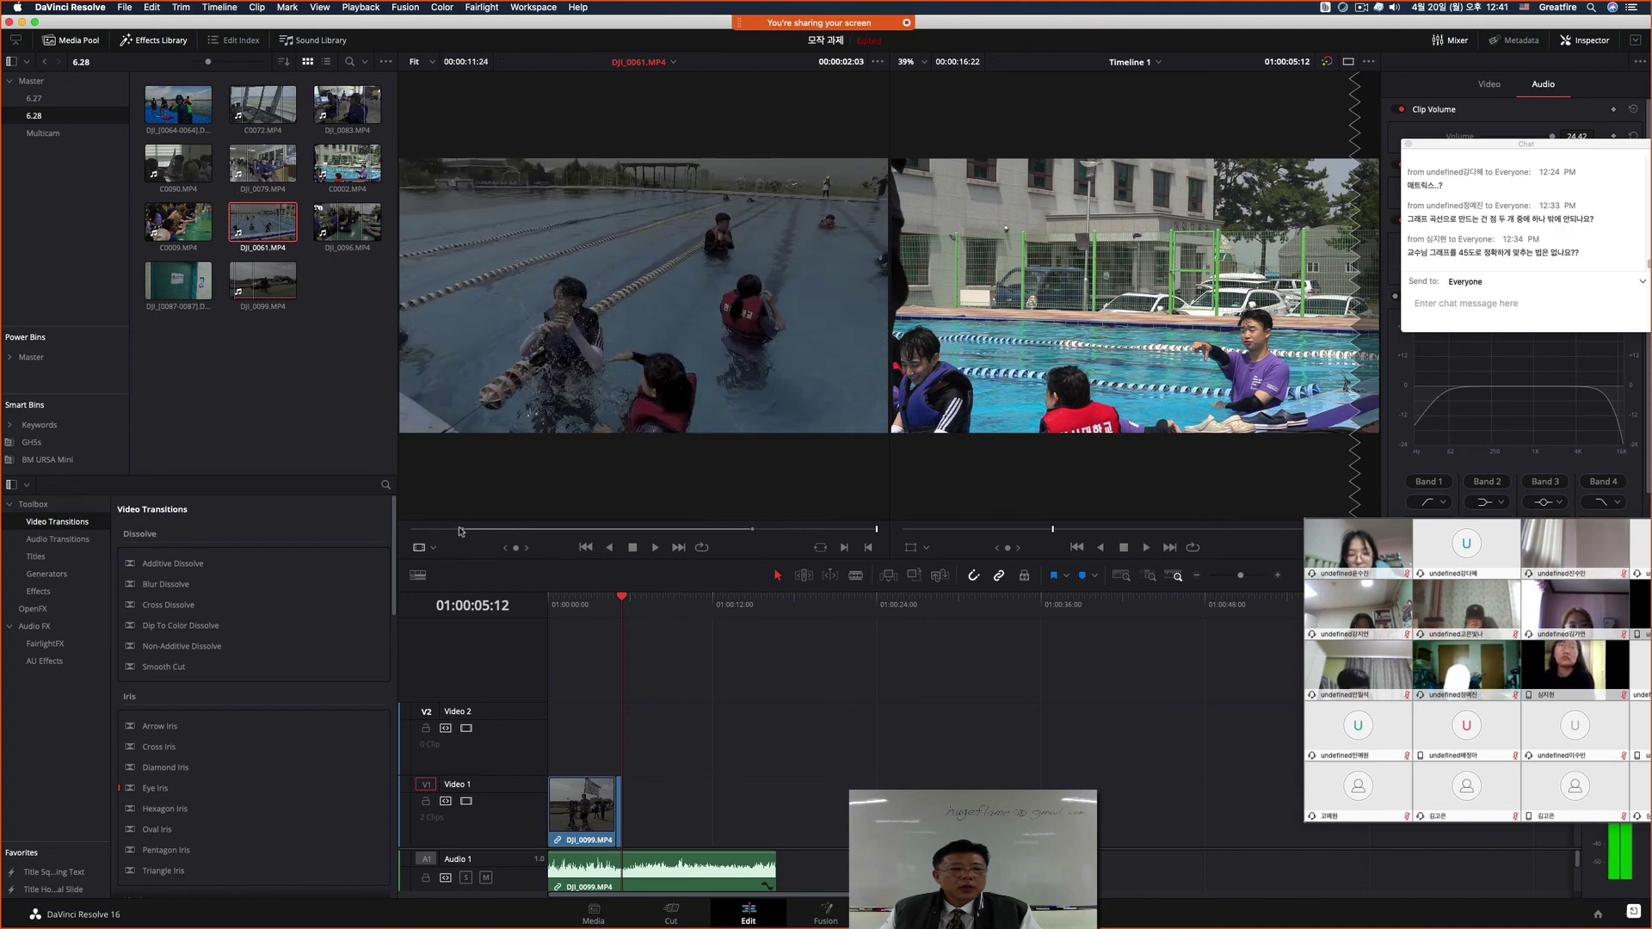
{"action": "left_click", "coordinate": [747, 531]}
{"action": "key", "text": "space"}
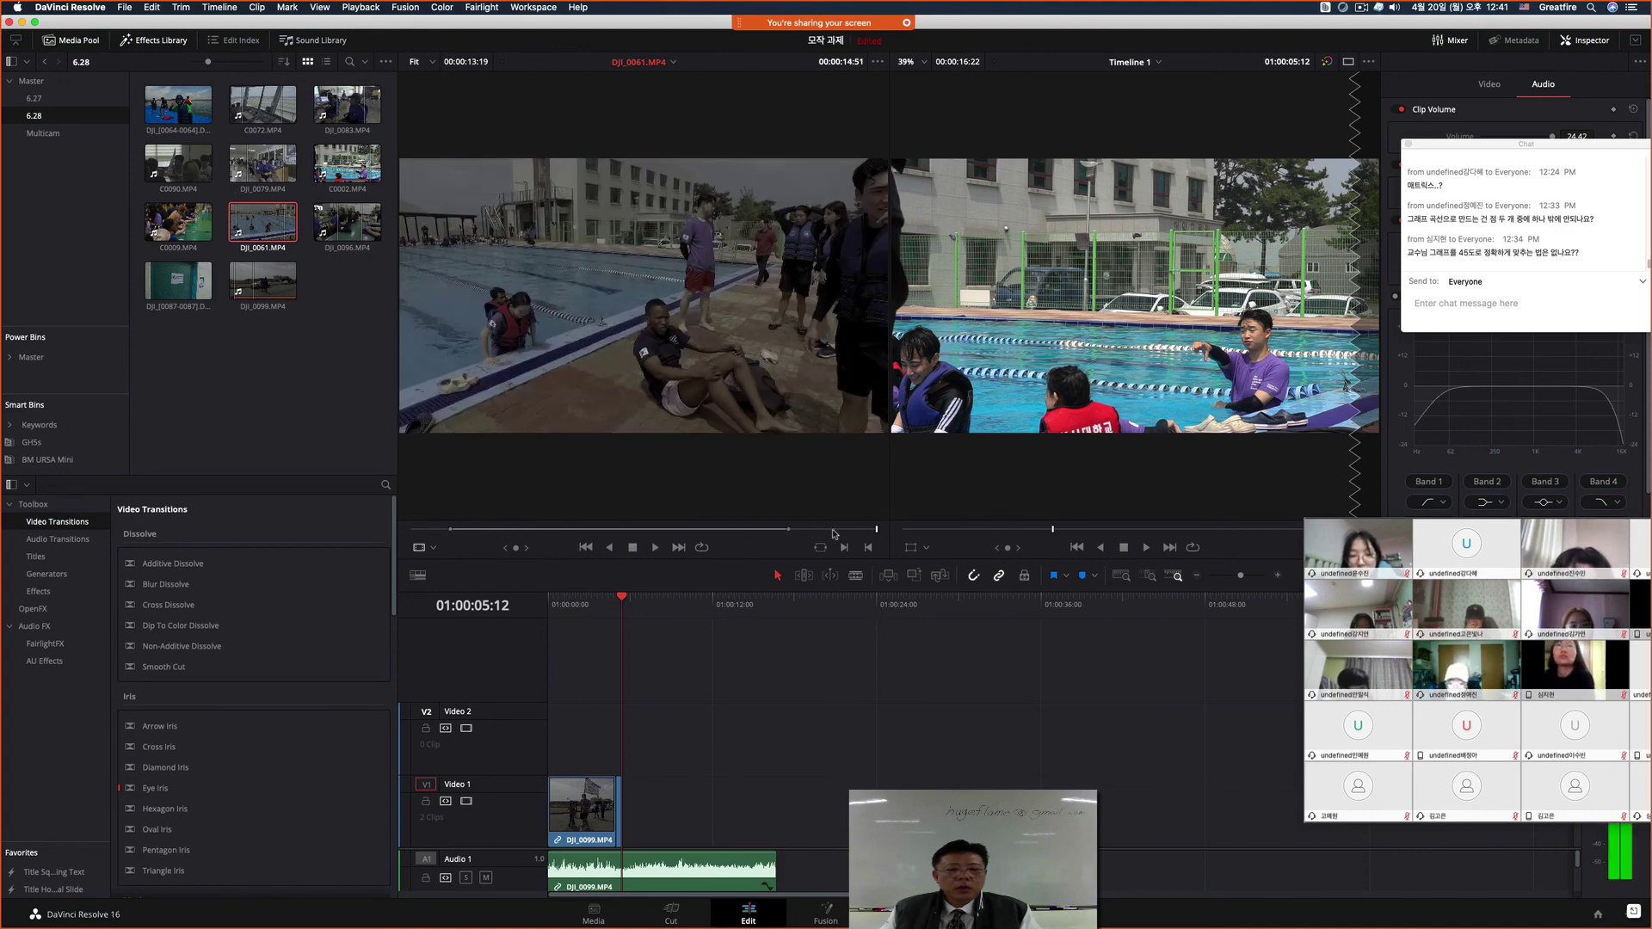
{"action": "left_click_drag", "start_coordinate": [731, 353], "coordinate": [1273, 234]}
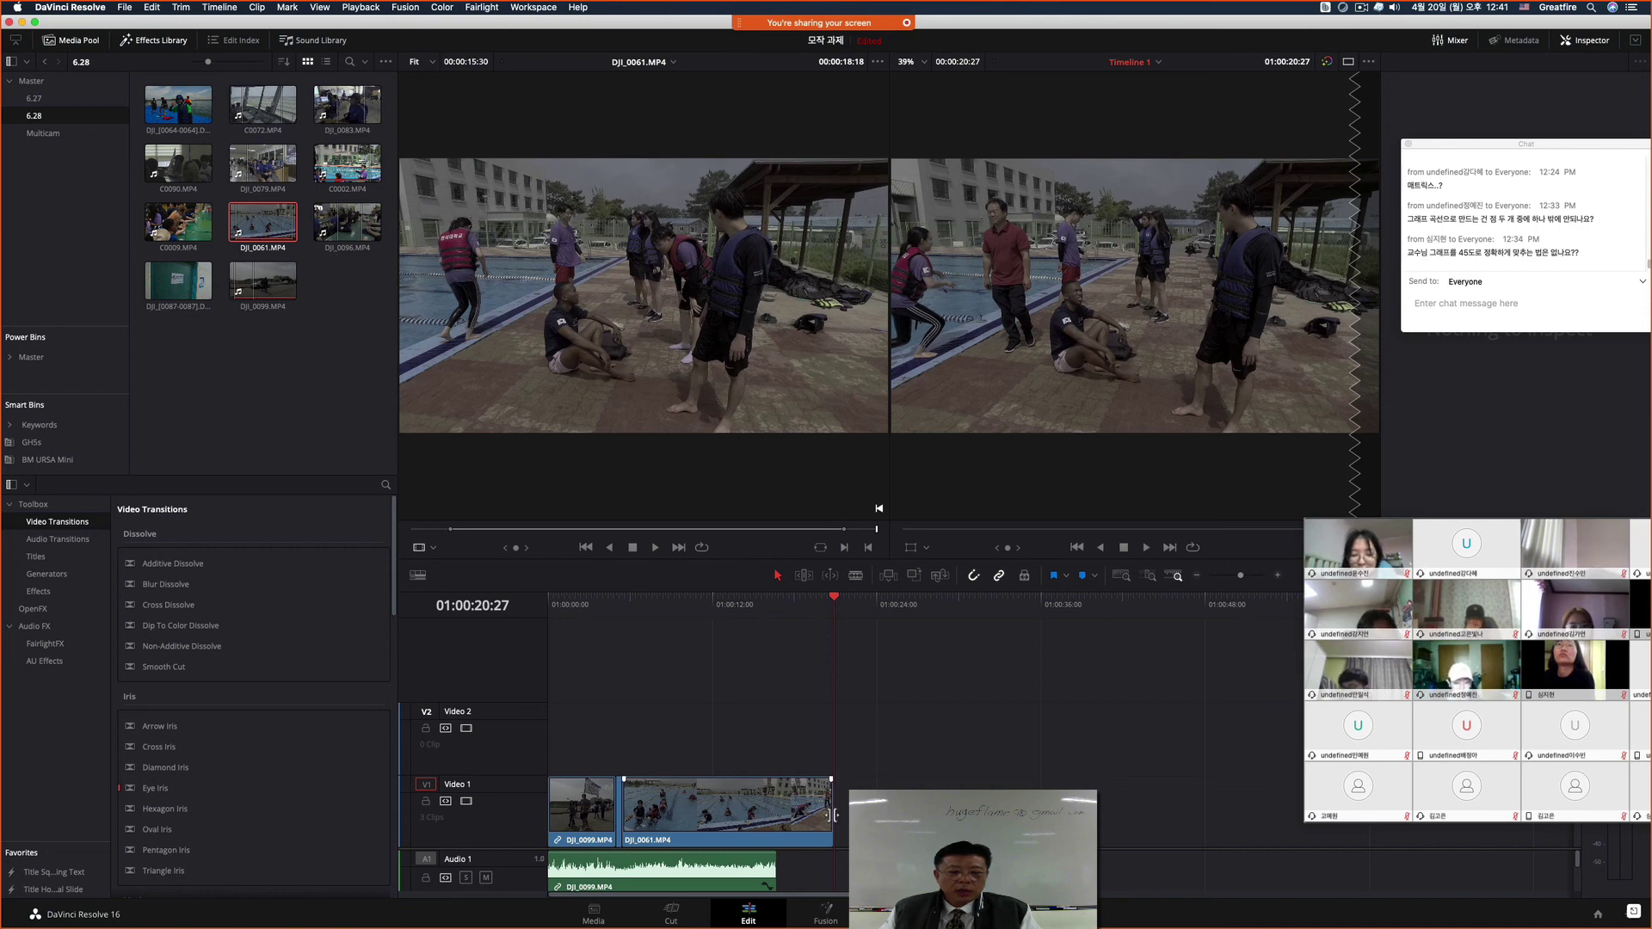
Step: Trim the end of DJI_0061.MP4 back to about 01:00:12:19 and mark the timeline range from there to 01:00:16:22
{"action": "left_click_drag", "start_coordinate": [828, 813], "coordinate": [719, 813]}
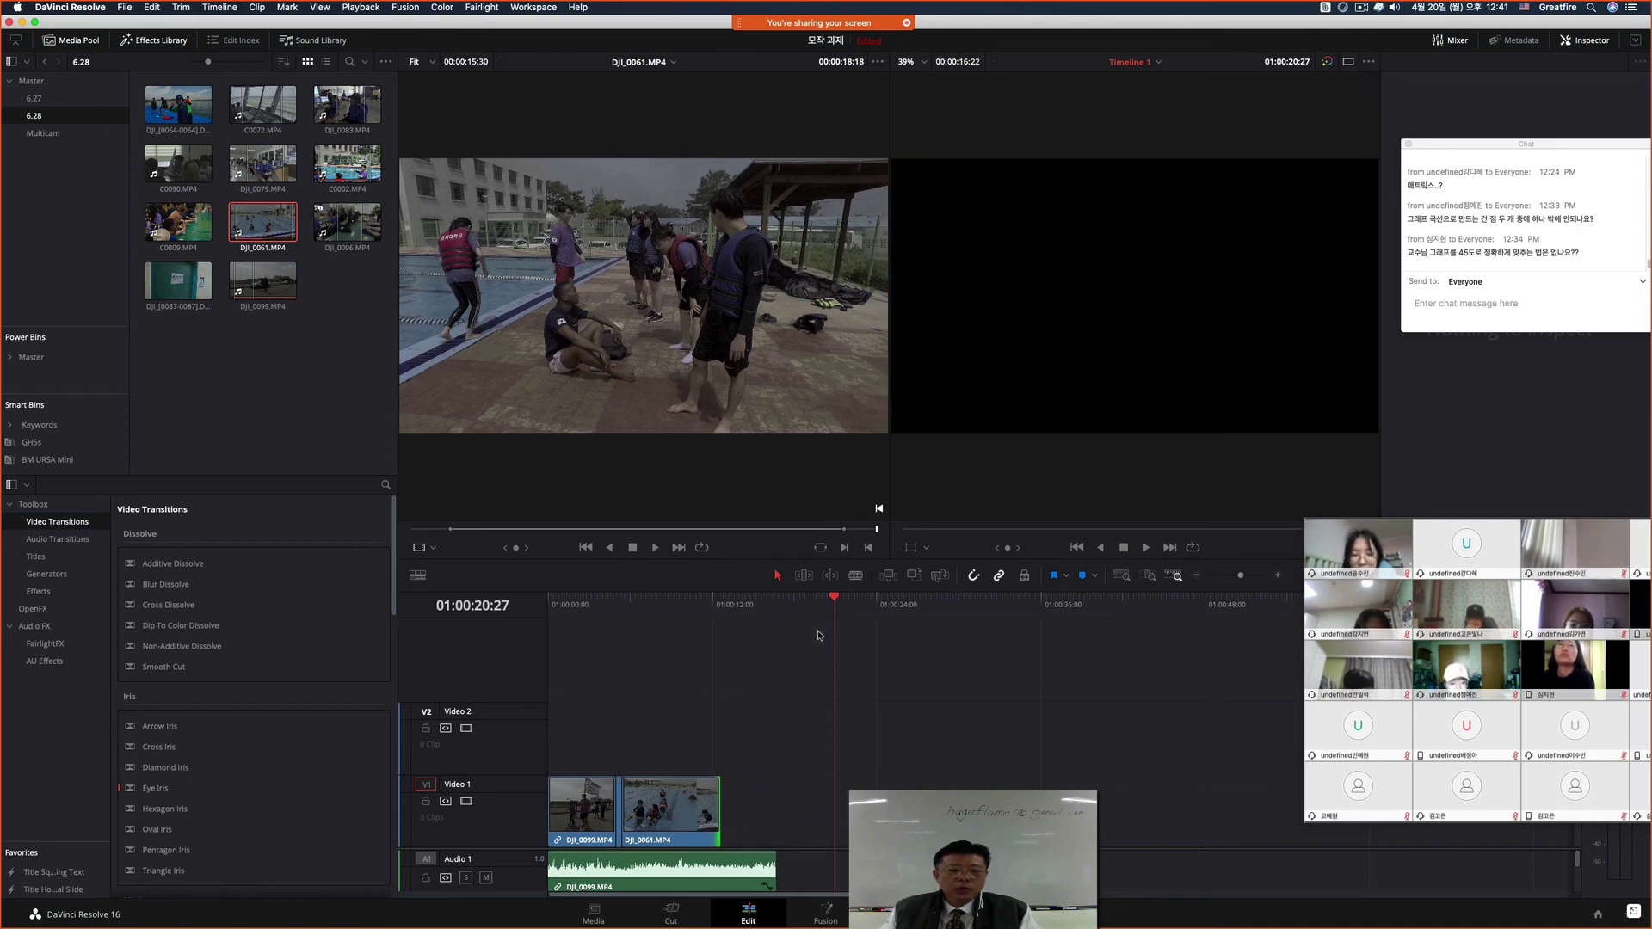
{"action": "left_click_drag", "start_coordinate": [799, 602], "coordinate": [727, 606]}
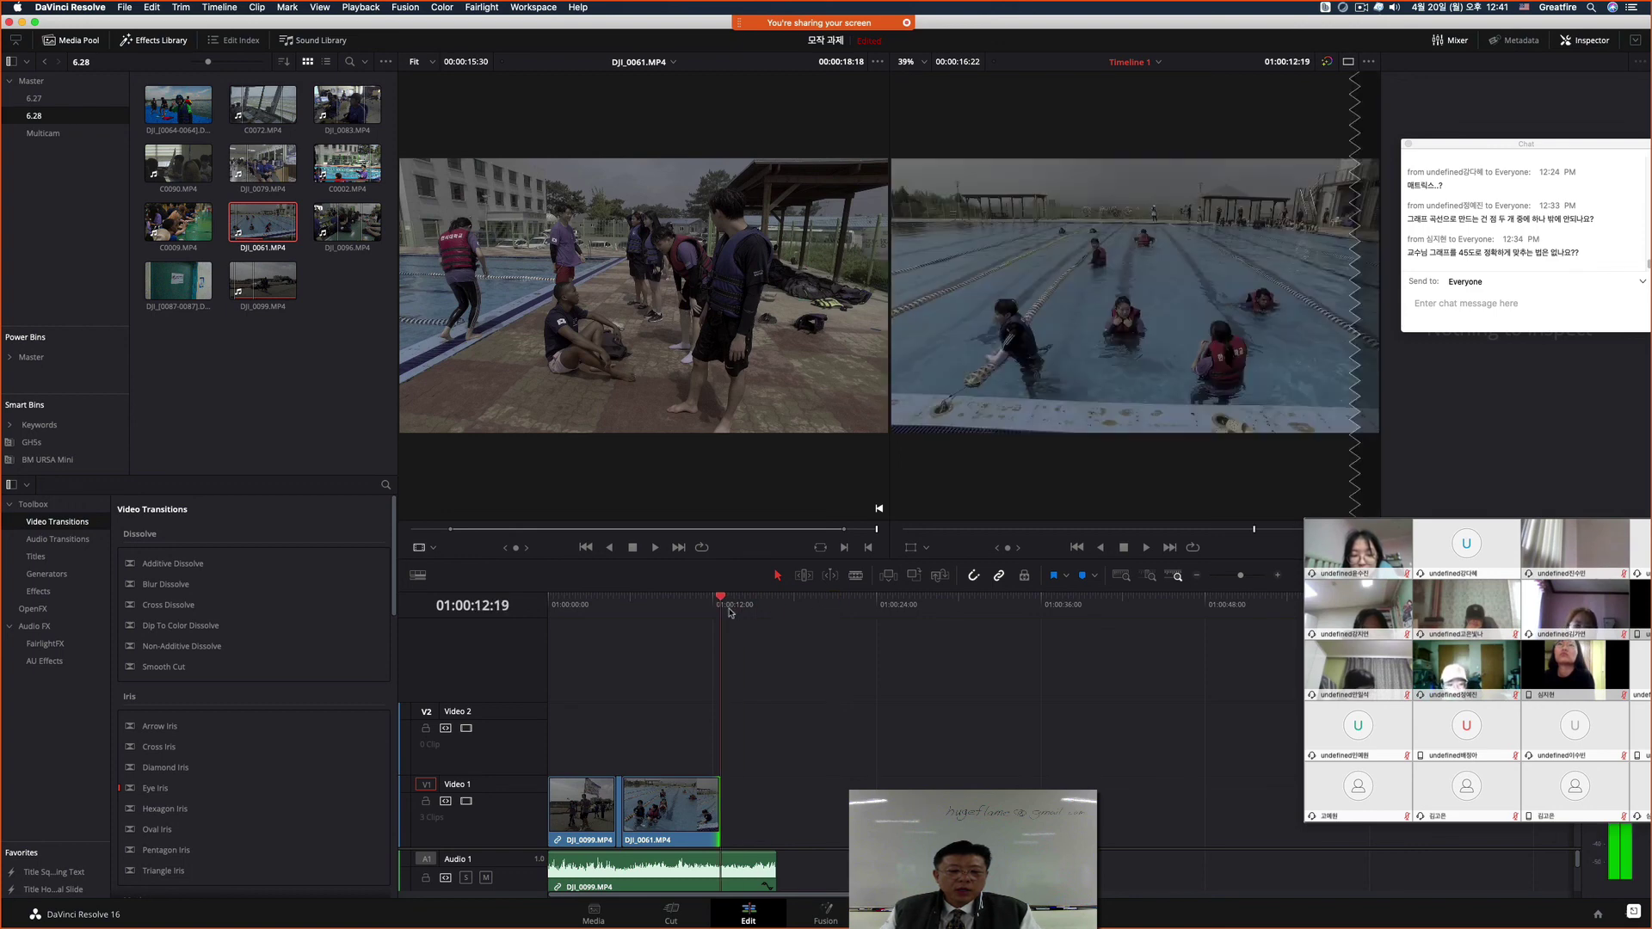
{"action": "key", "text": "i"}
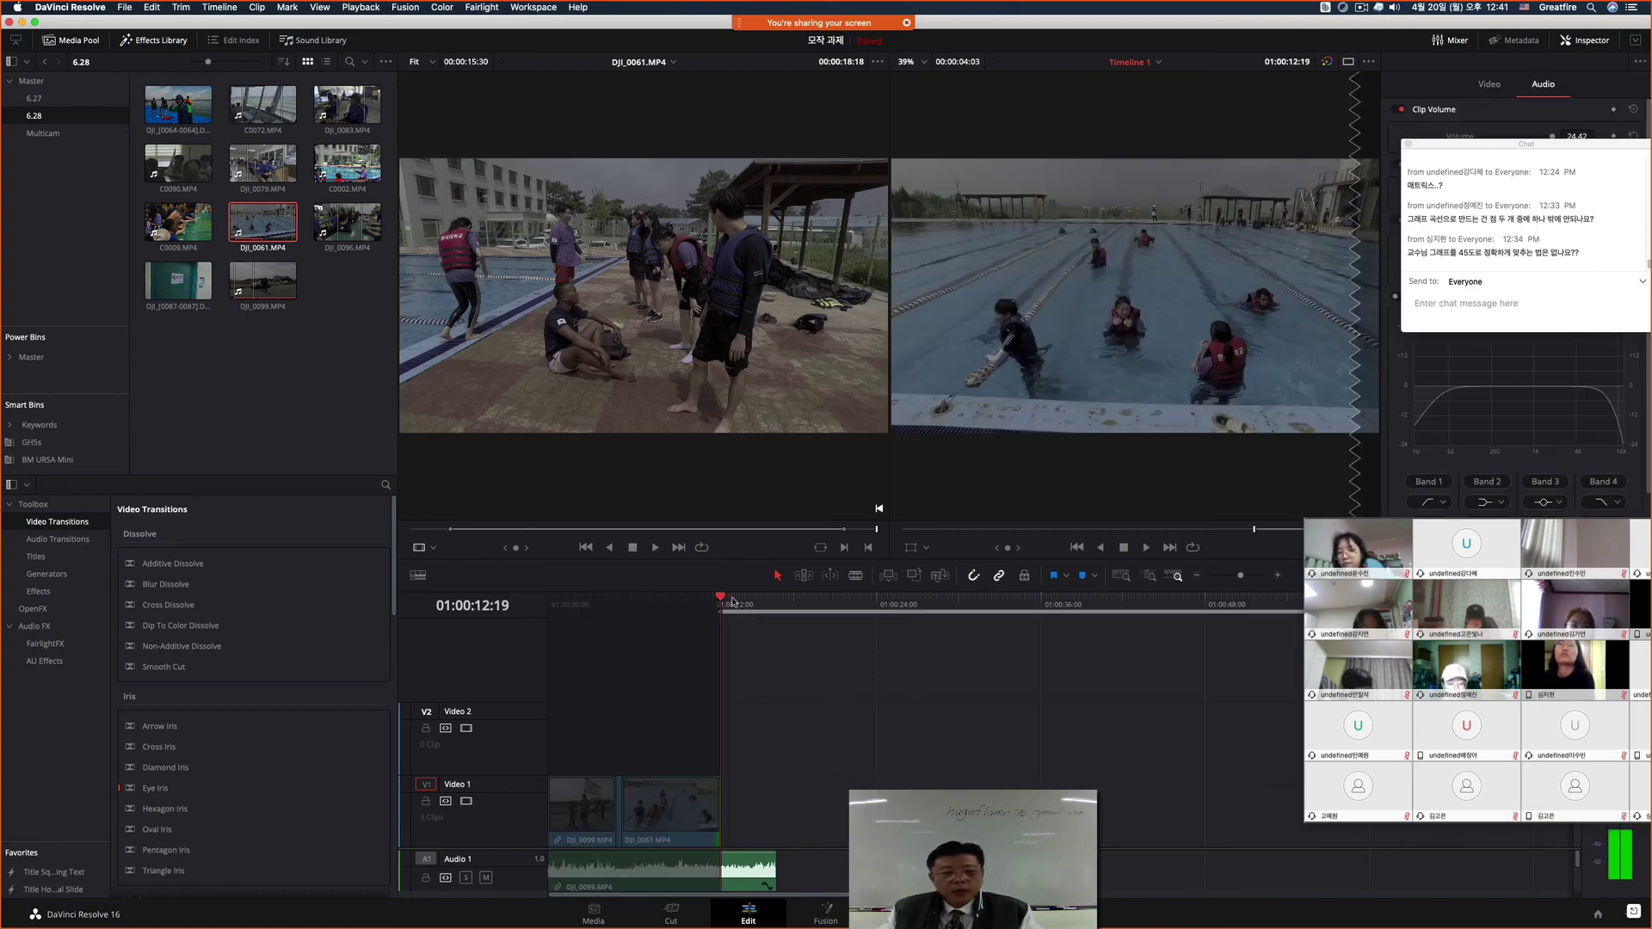
{"action": "left_click_drag", "start_coordinate": [721, 597], "coordinate": [772, 606]}
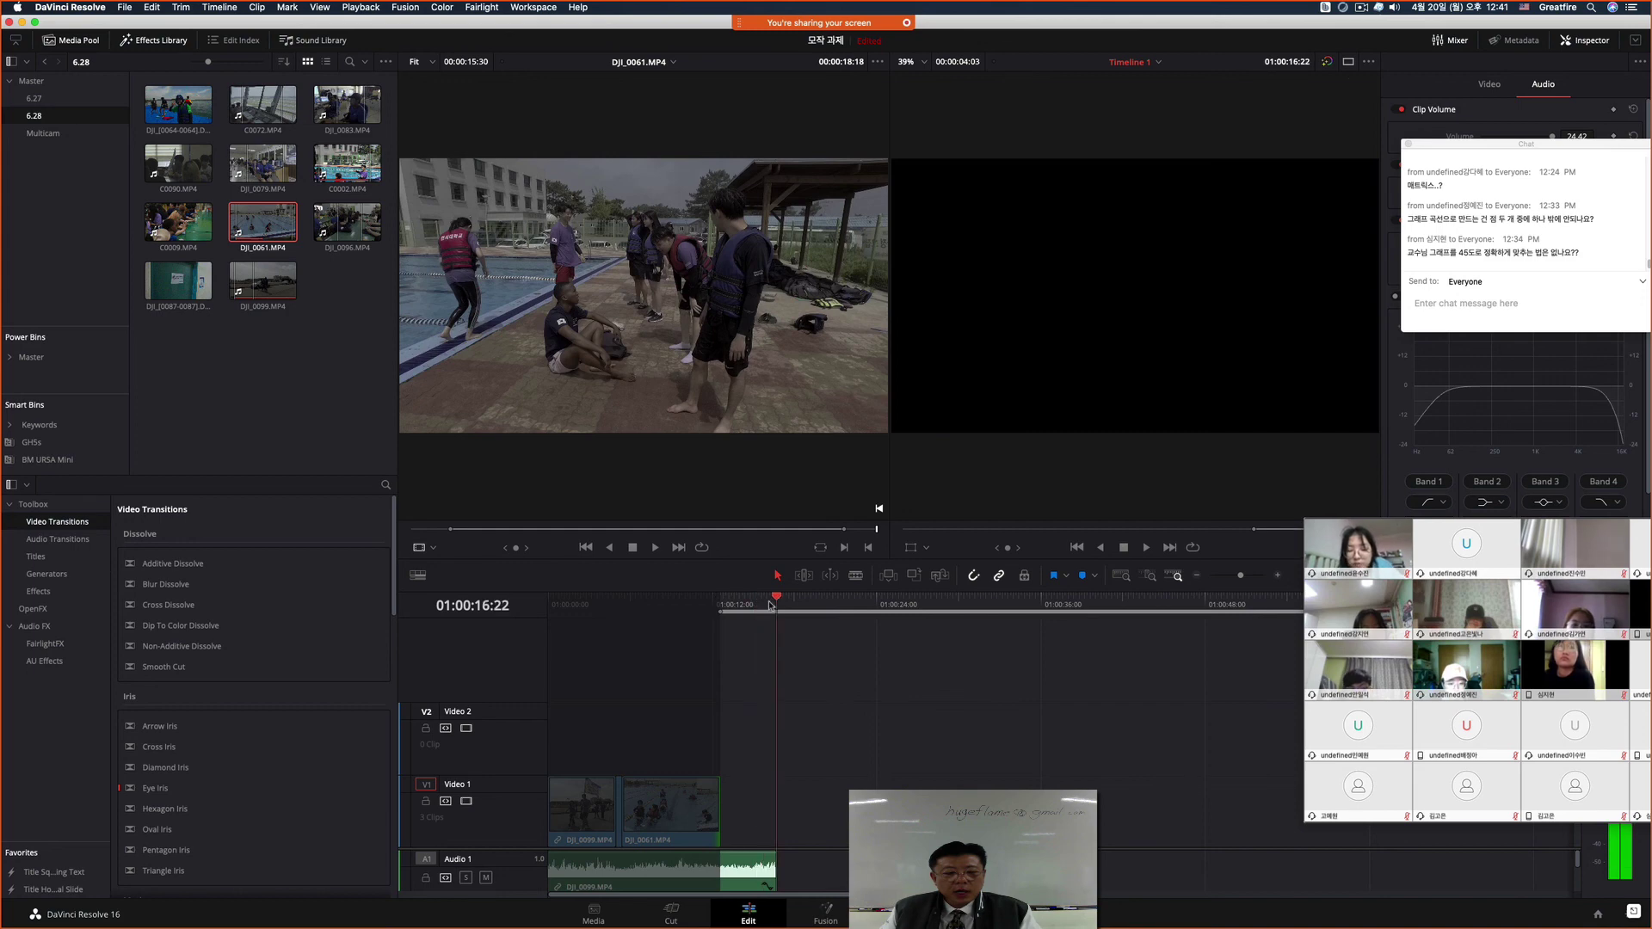
{"action": "key", "text": "o"}
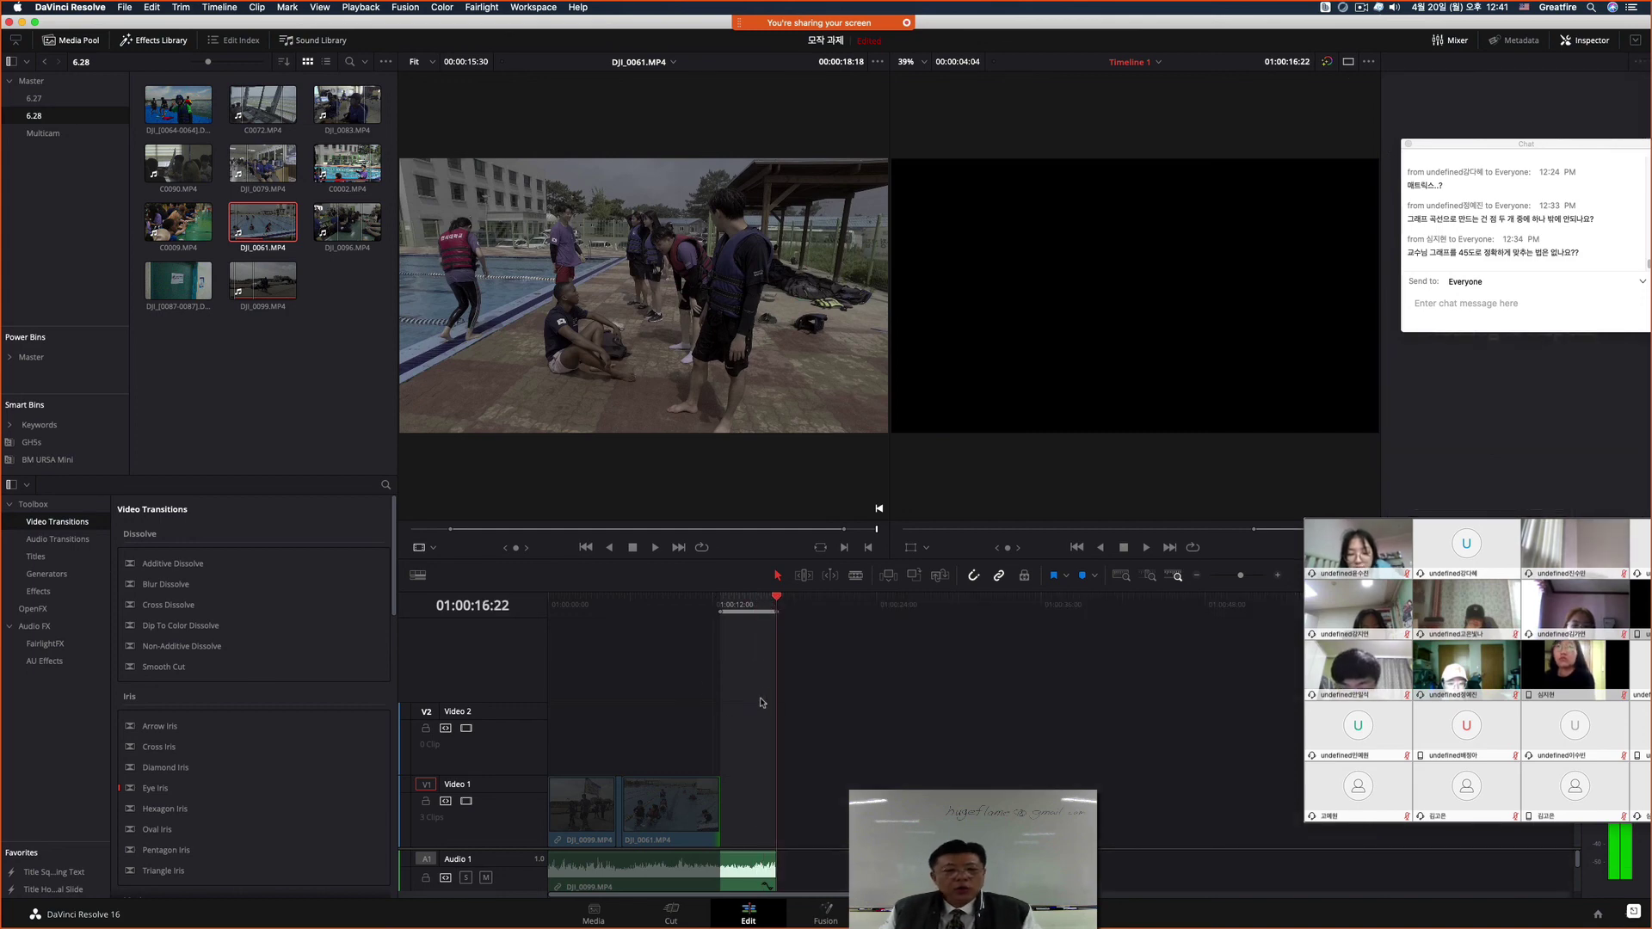
Step: Fill the marked timeline range on Video 1 with C0072.MP4 footage, using a source Out point at 15:41:34:46
{"action": "left_click", "coordinate": [263, 108]}
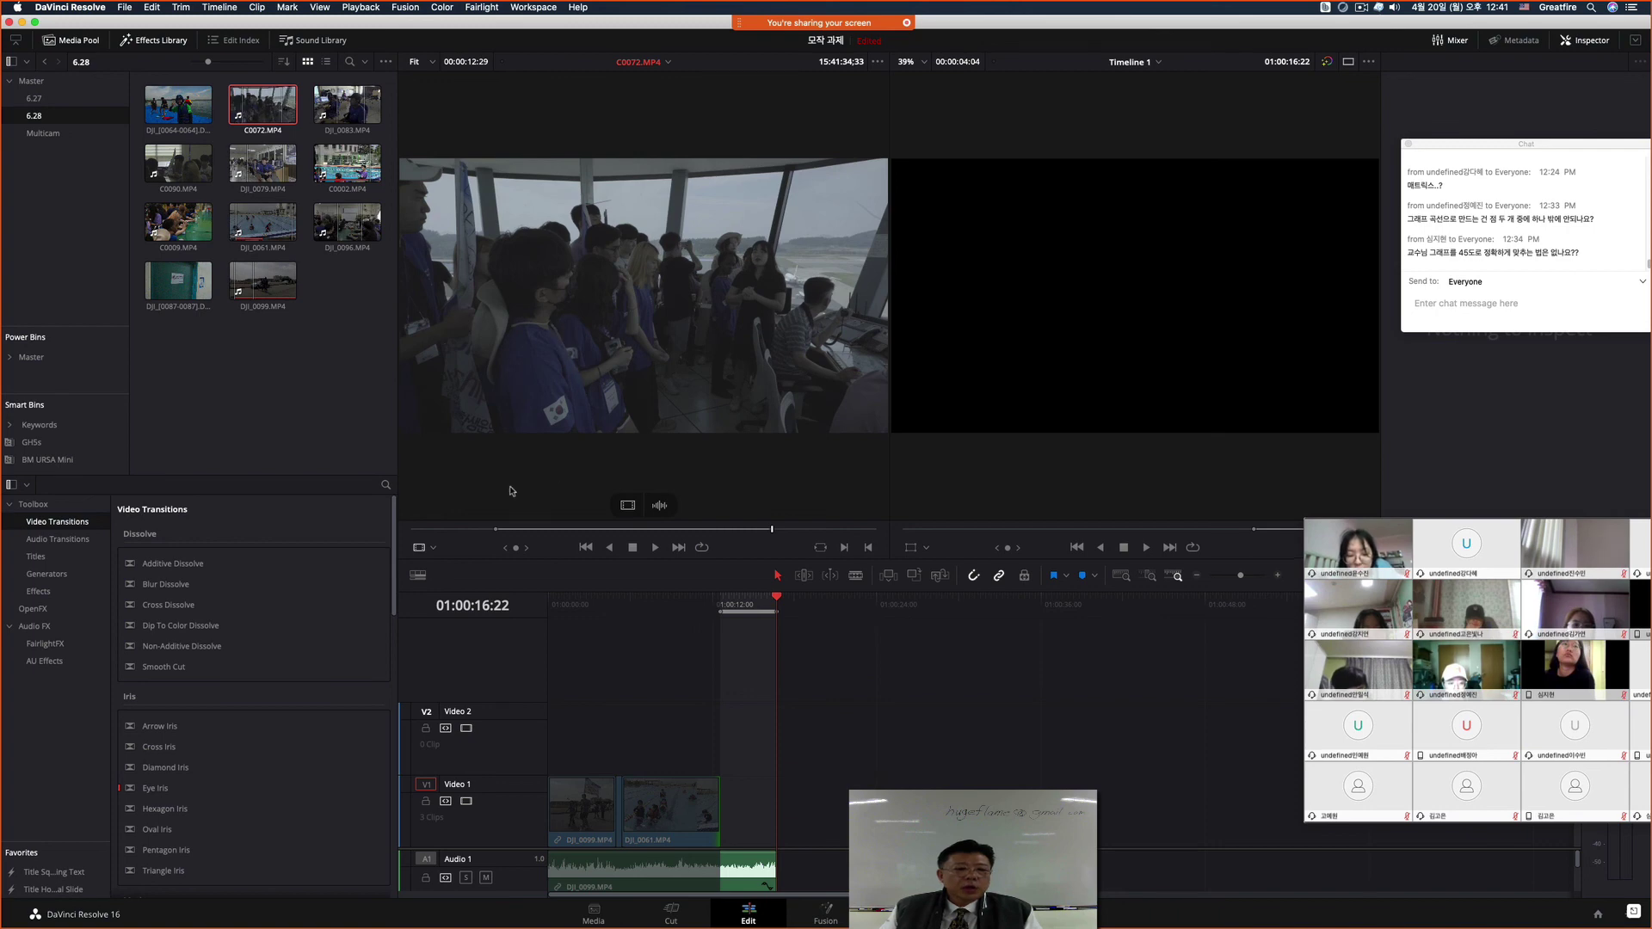
{"action": "left_click", "coordinate": [513, 529]}
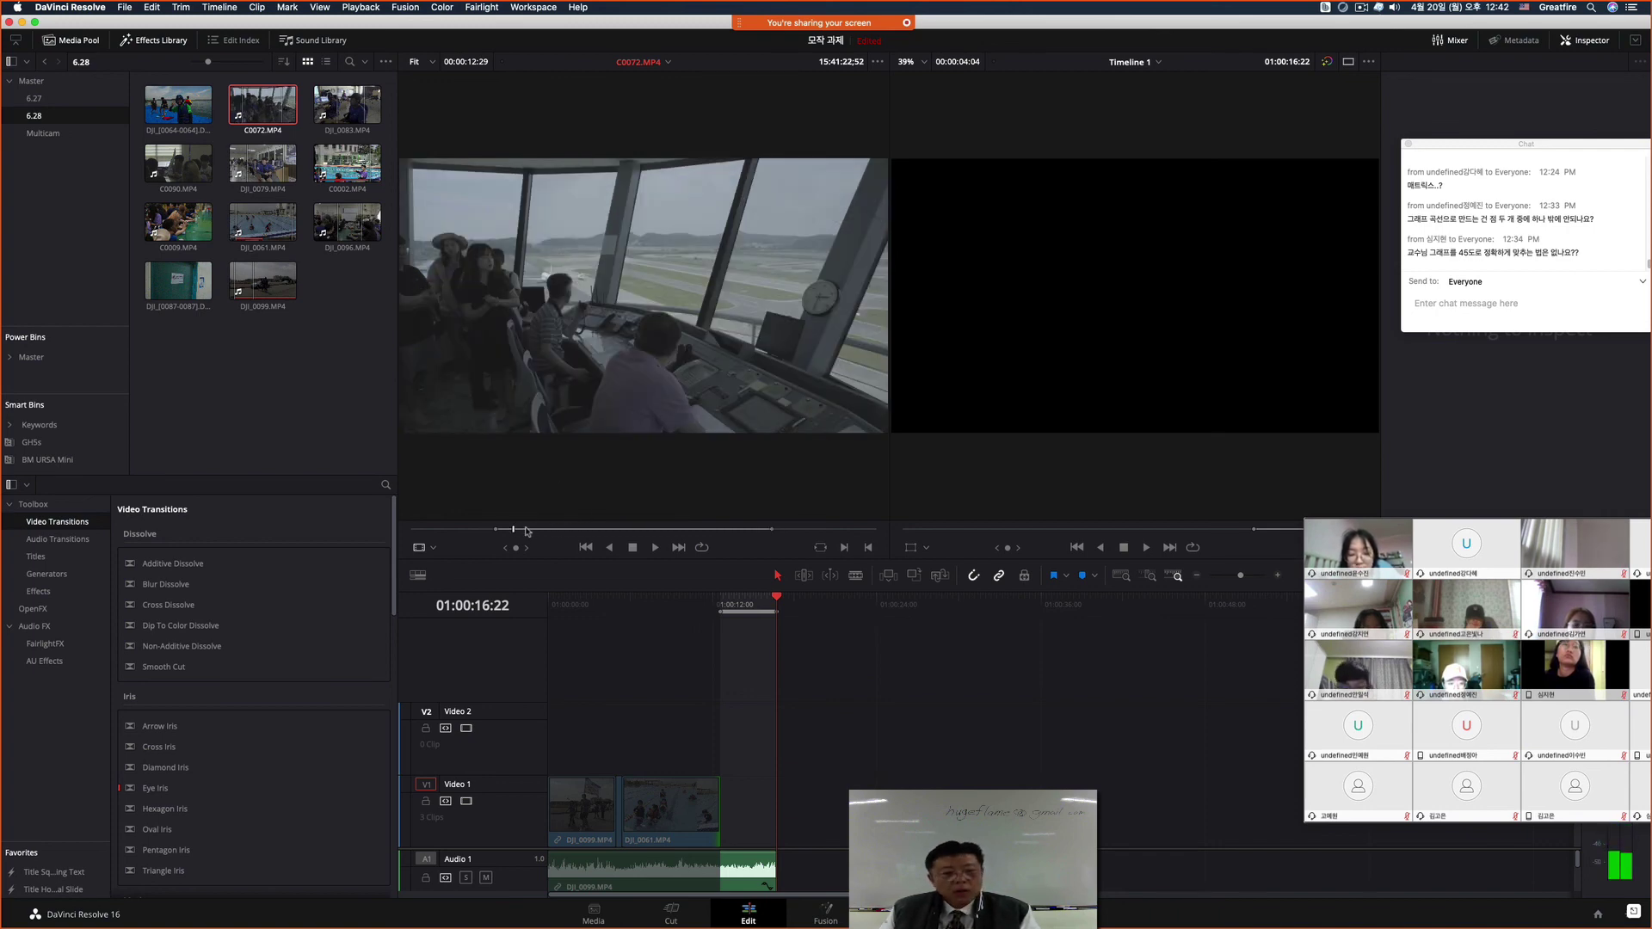
{"action": "left_click_drag", "start_coordinate": [513, 530], "coordinate": [784, 536]}
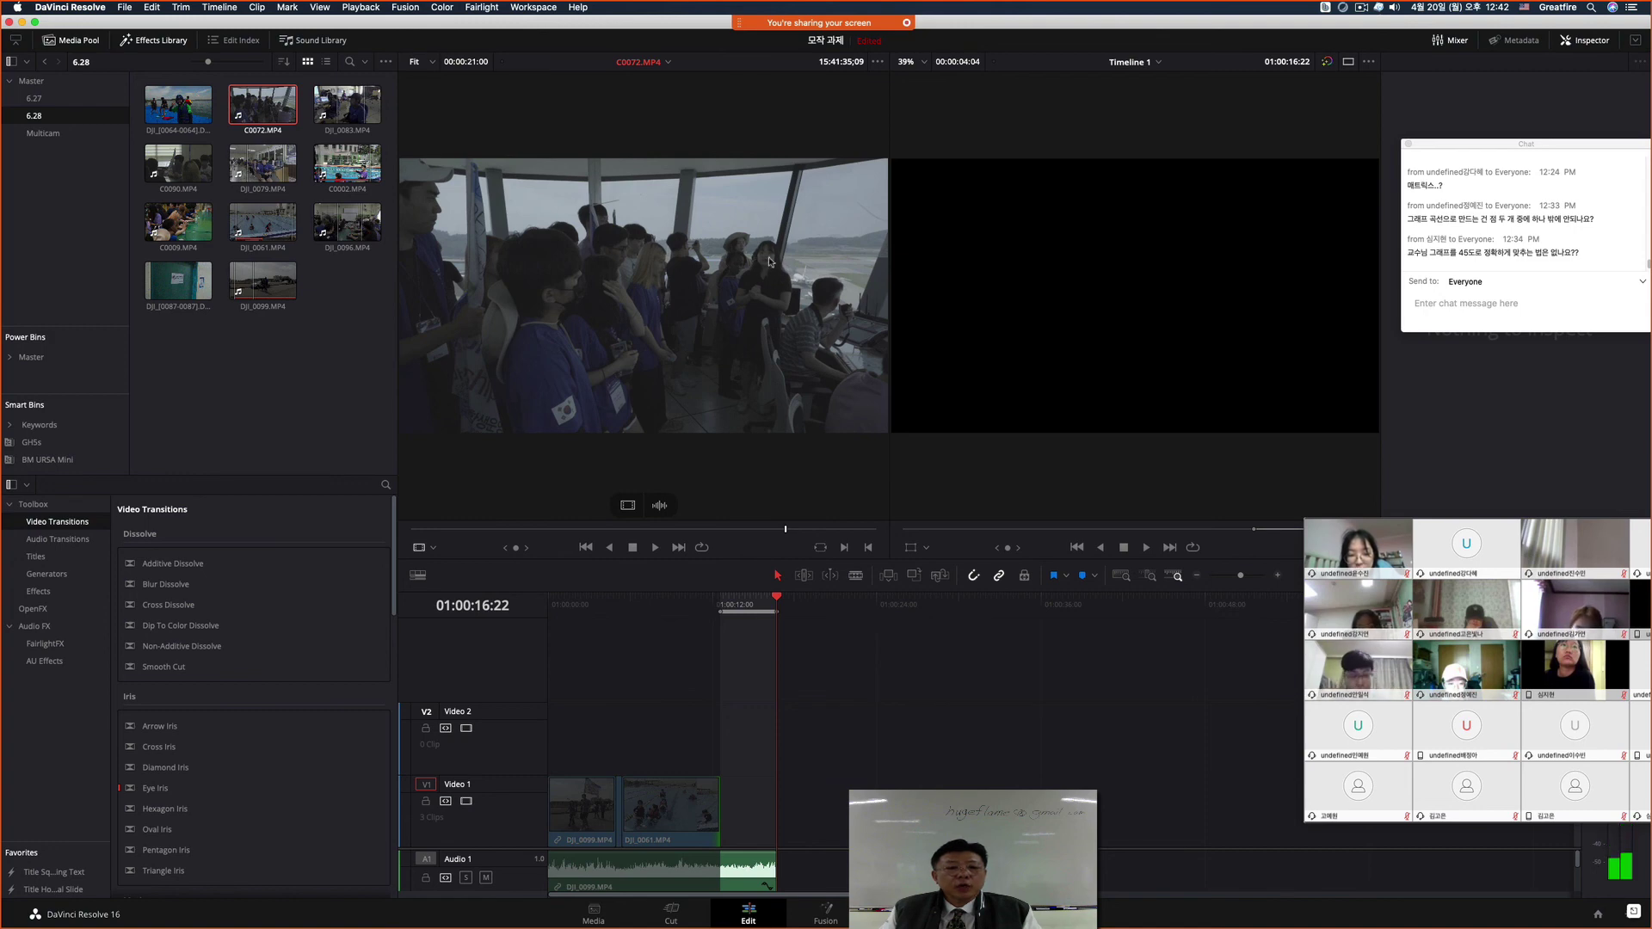
{"action": "left_click", "coordinate": [779, 531]}
{"action": "left_click", "coordinate": [776, 531]}
{"action": "key", "text": "o"}
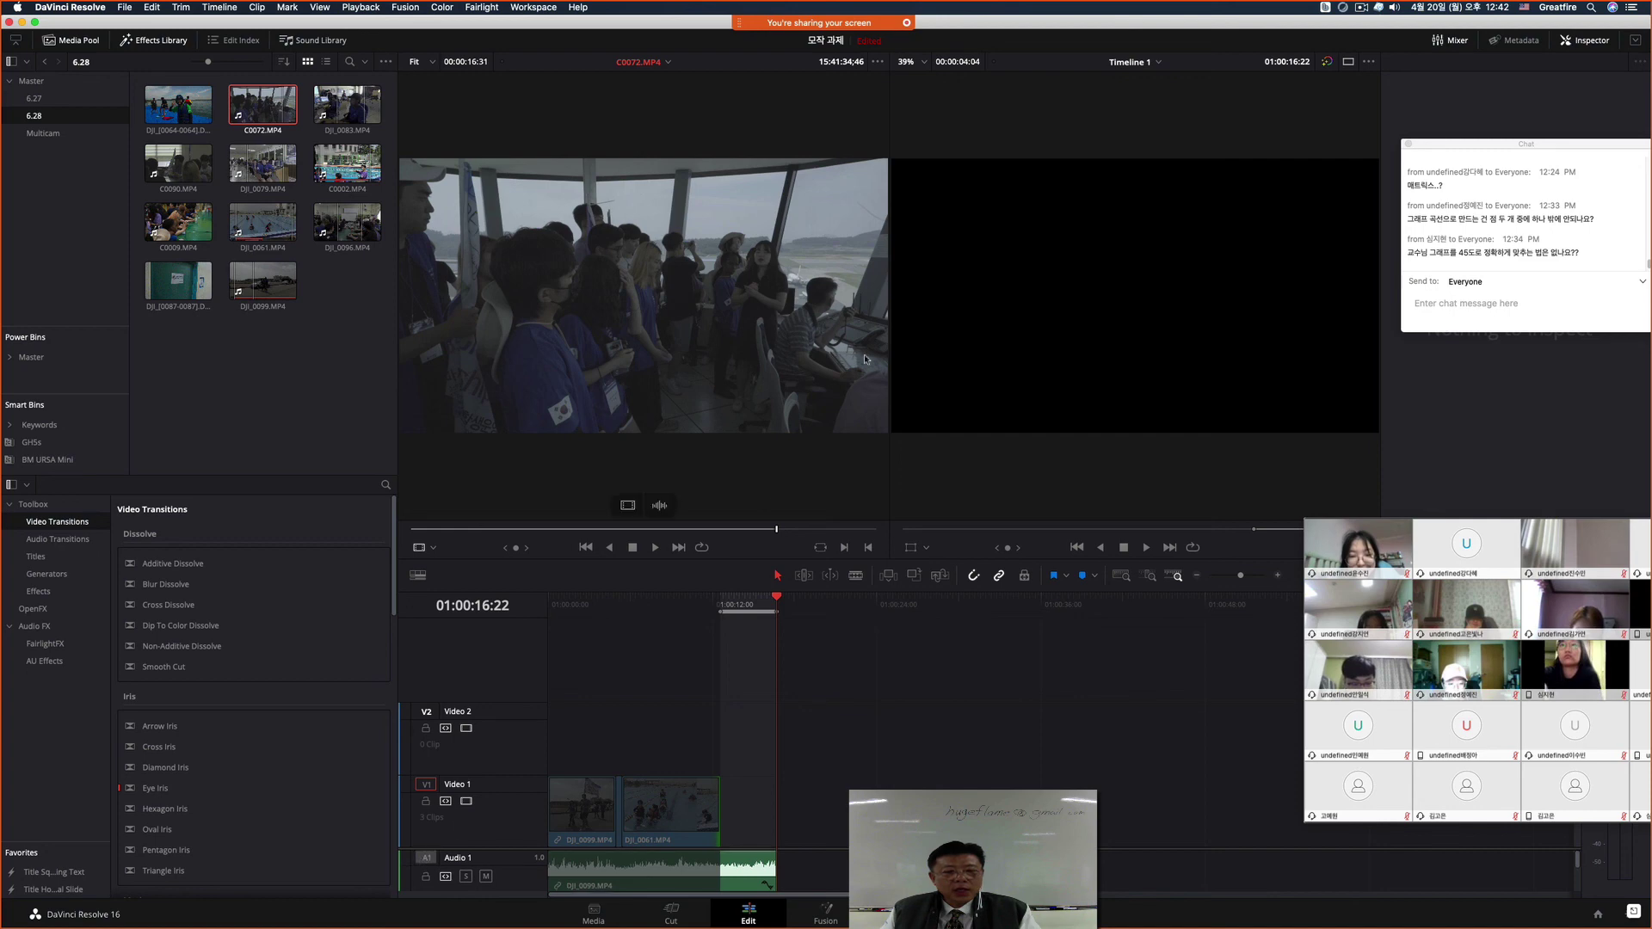
{"action": "left_click_drag", "start_coordinate": [729, 300], "coordinate": [1279, 221]}
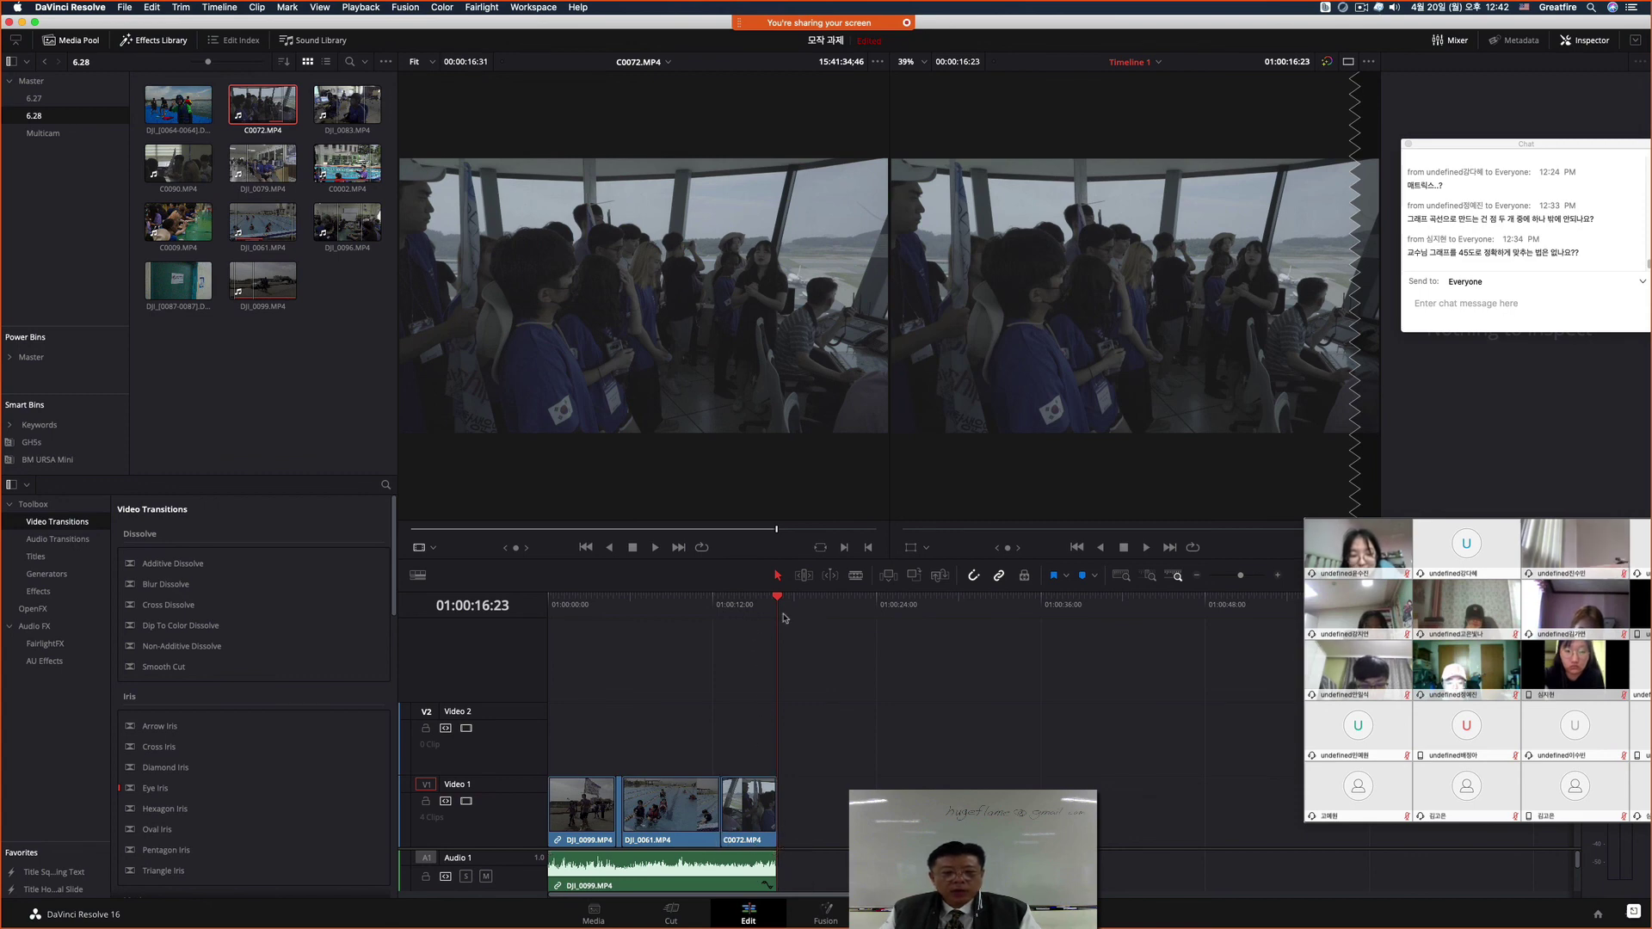
Step: Play the assembled split edit from the start to its end and return the playhead to 01:00:00:00
{"action": "key", "text": "Home"}
{"action": "key", "text": "space"}
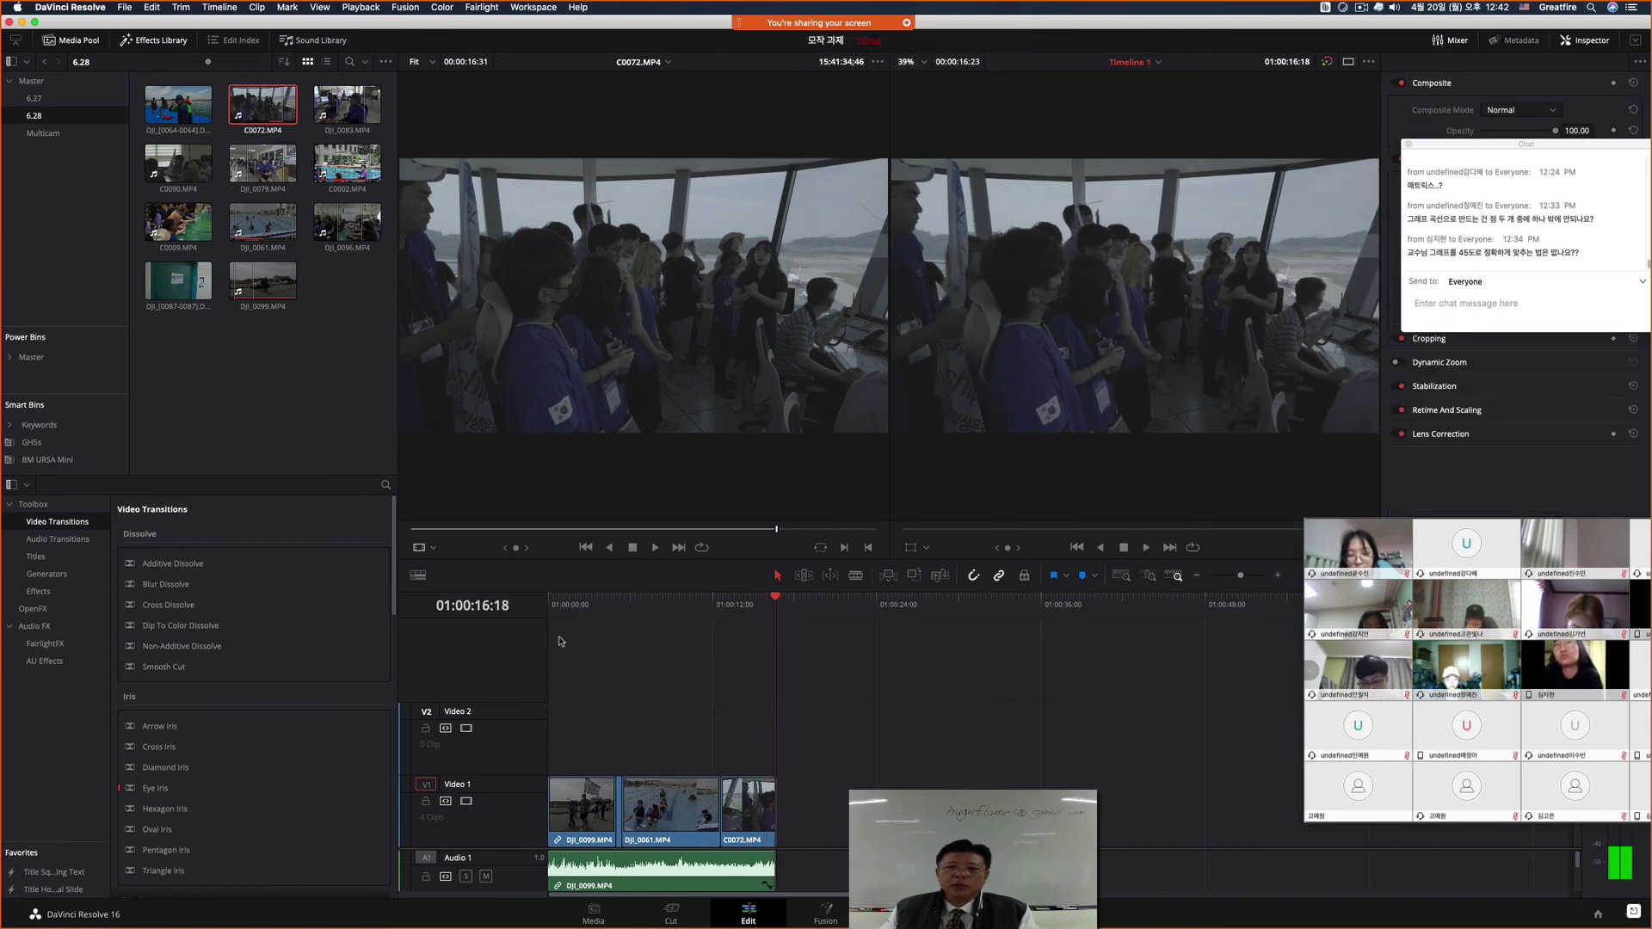
{"action": "left_click_drag", "start_coordinate": [778, 605], "coordinate": [548, 774]}
{"action": "left_click", "coordinate": [572, 803]}
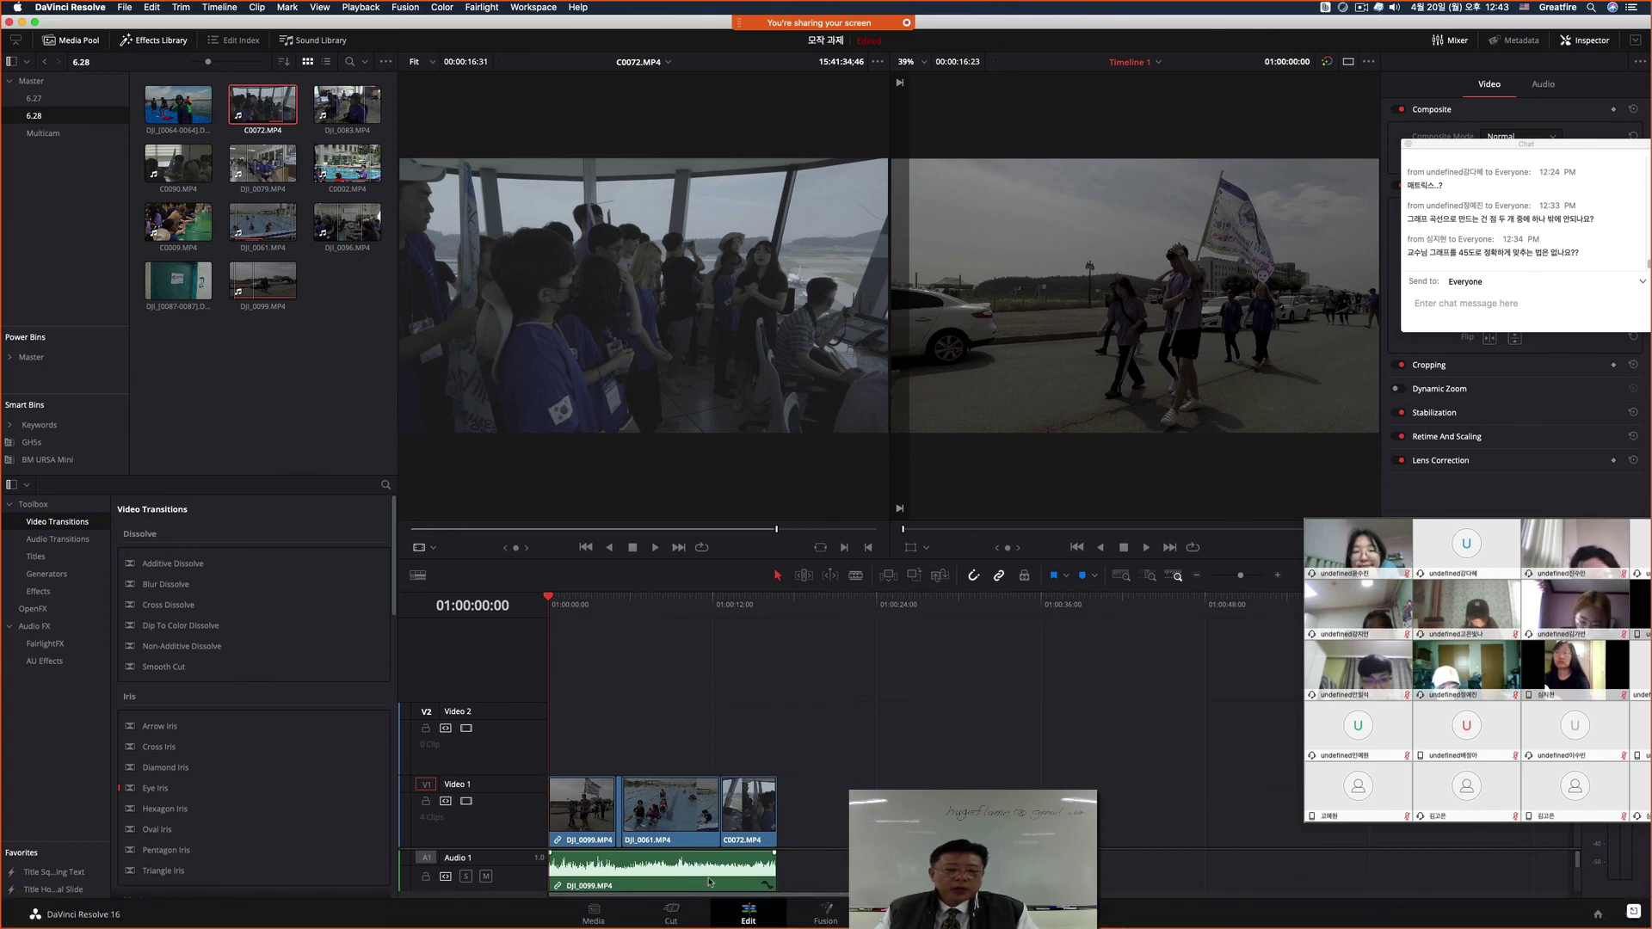
Step: Show the Mark Split options for separate video and audio In and Out points on the source clip, and dismiss them
{"action": "right_click", "coordinate": [533, 533]}
{"action": "mouse_move", "coordinate": [563, 584]}
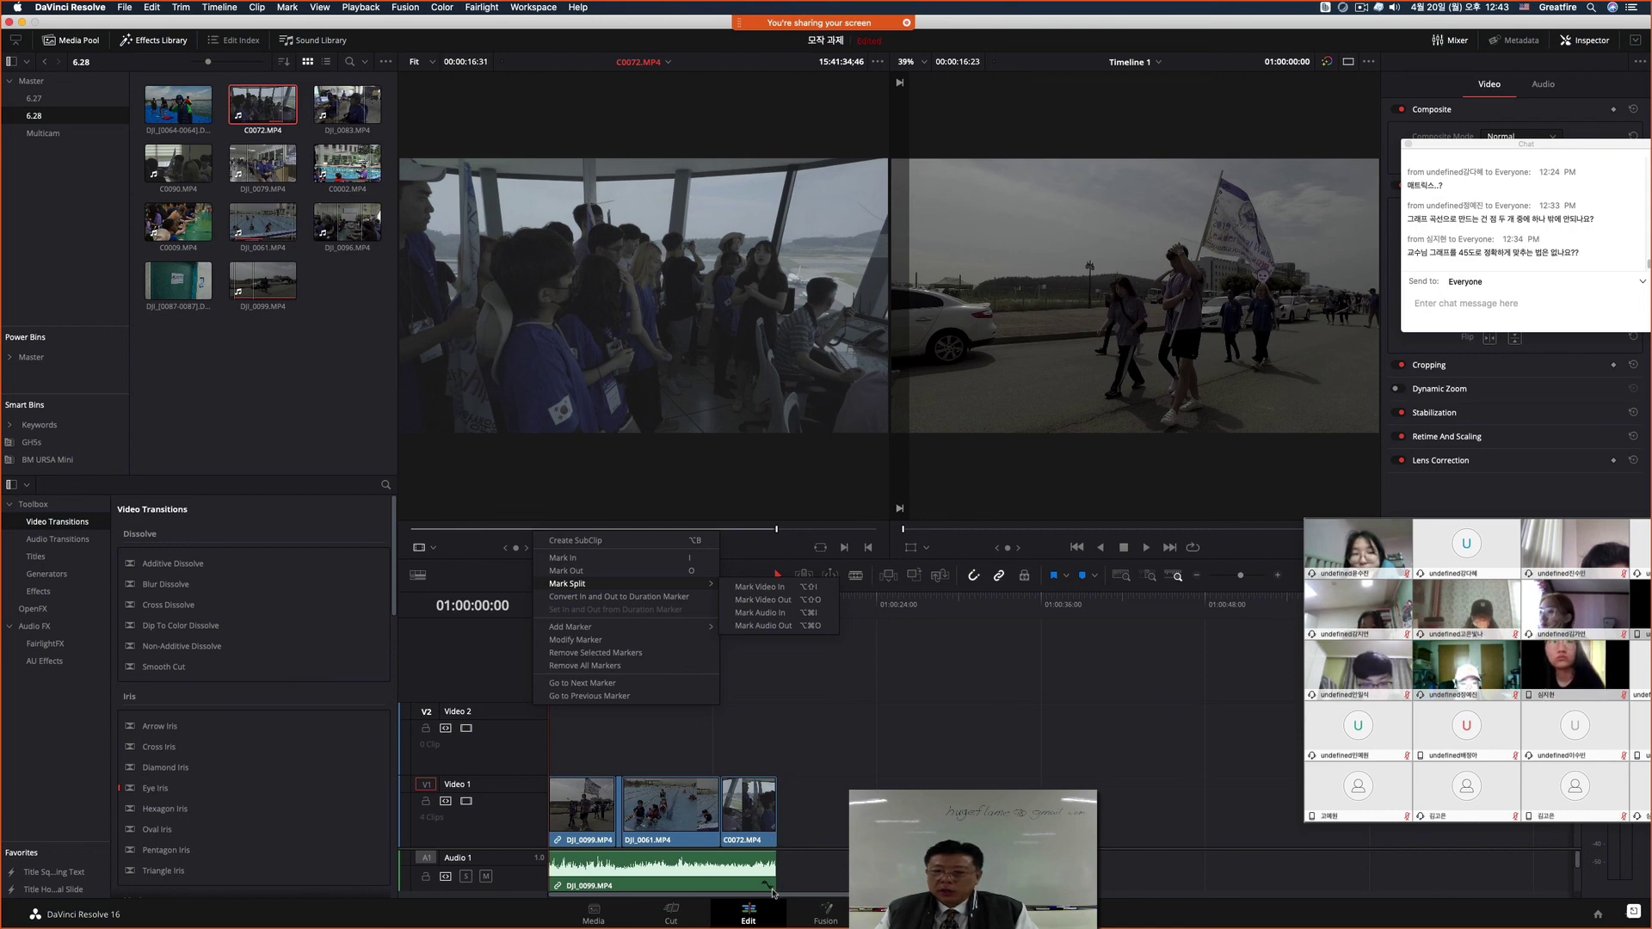
{"action": "left_click", "coordinate": [877, 718]}
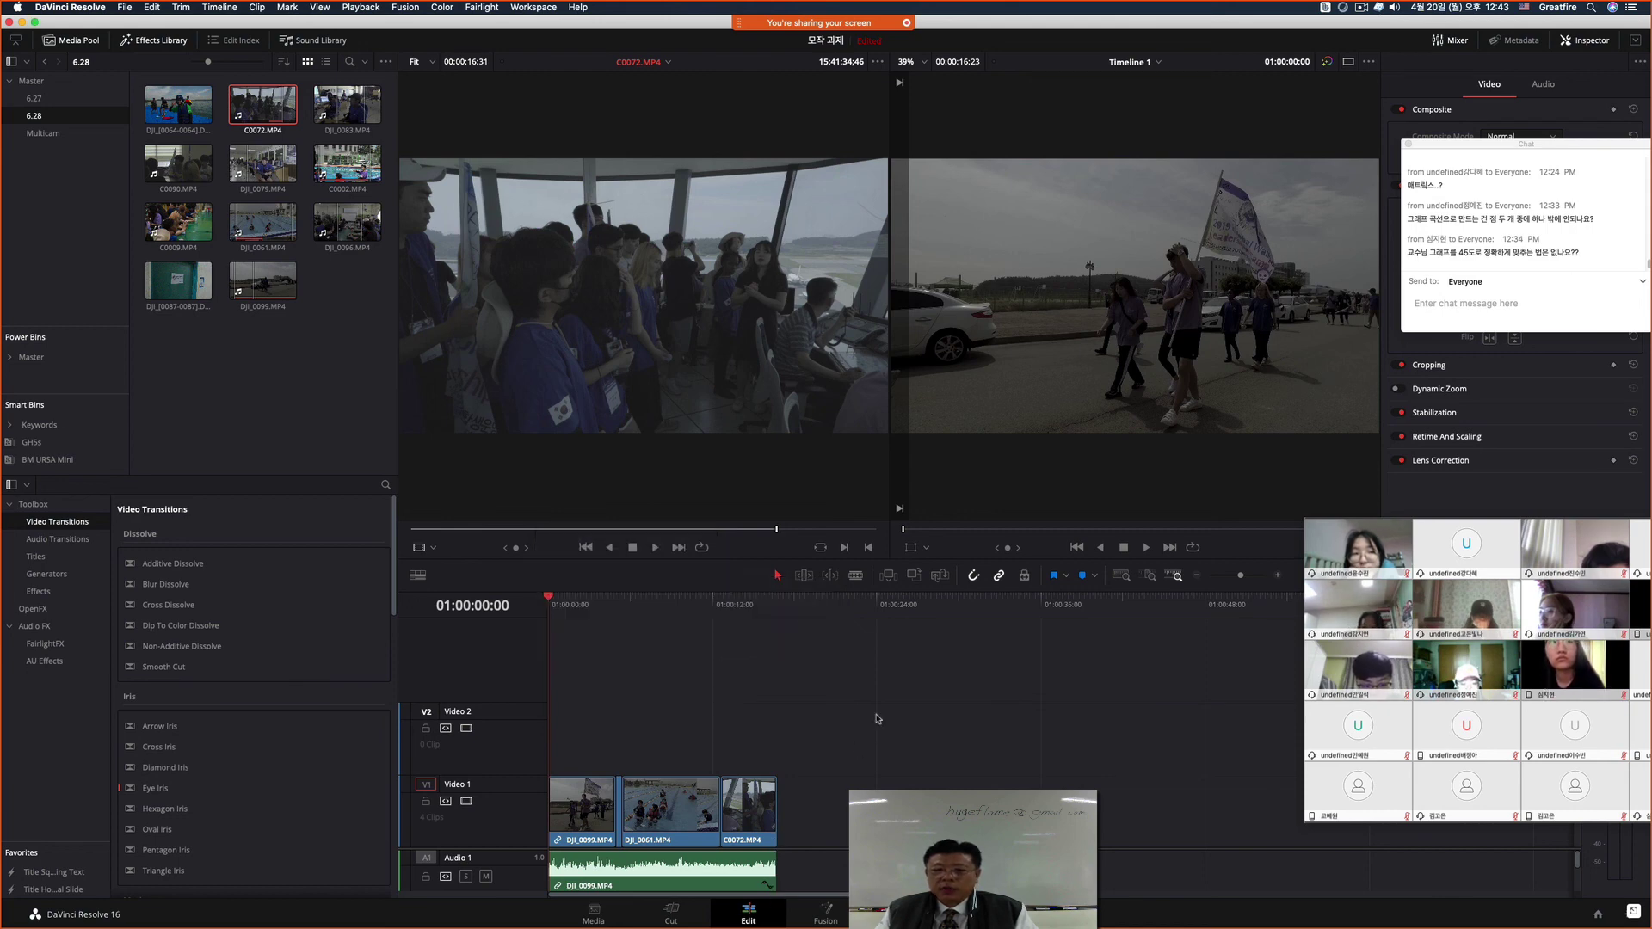
Step: Pause the ScreenFlow screen recording and bring up its recording controls again
{"action": "left_click", "coordinate": [1361, 7]}
{"action": "left_click", "coordinate": [1375, 47]}
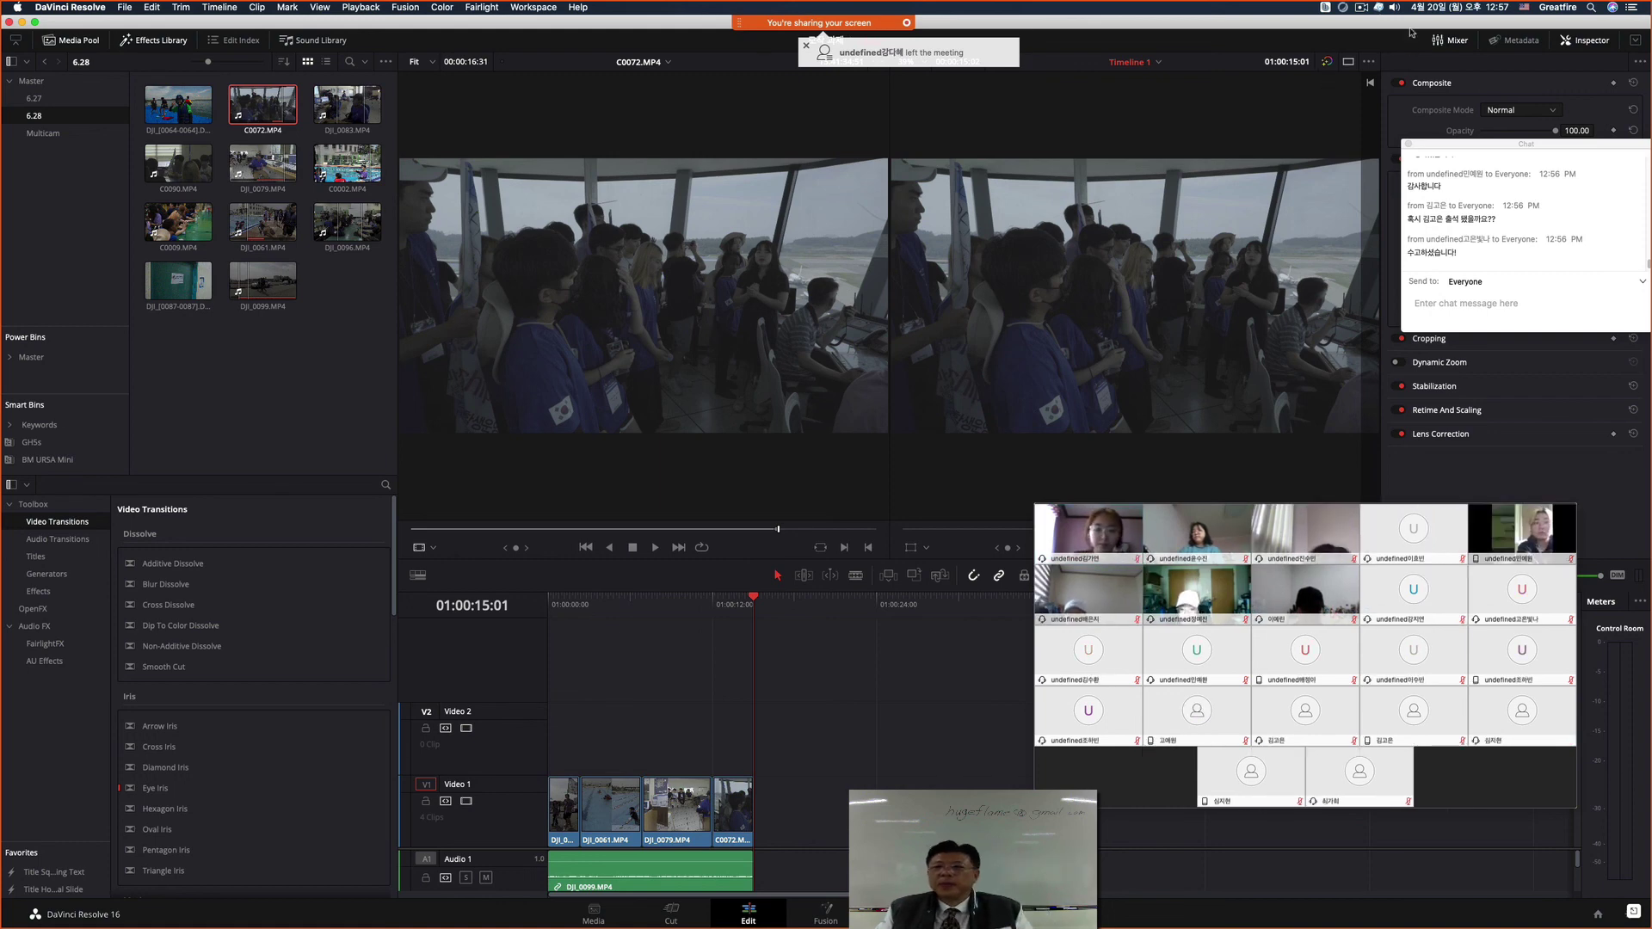
{"action": "left_click", "coordinate": [1359, 9]}
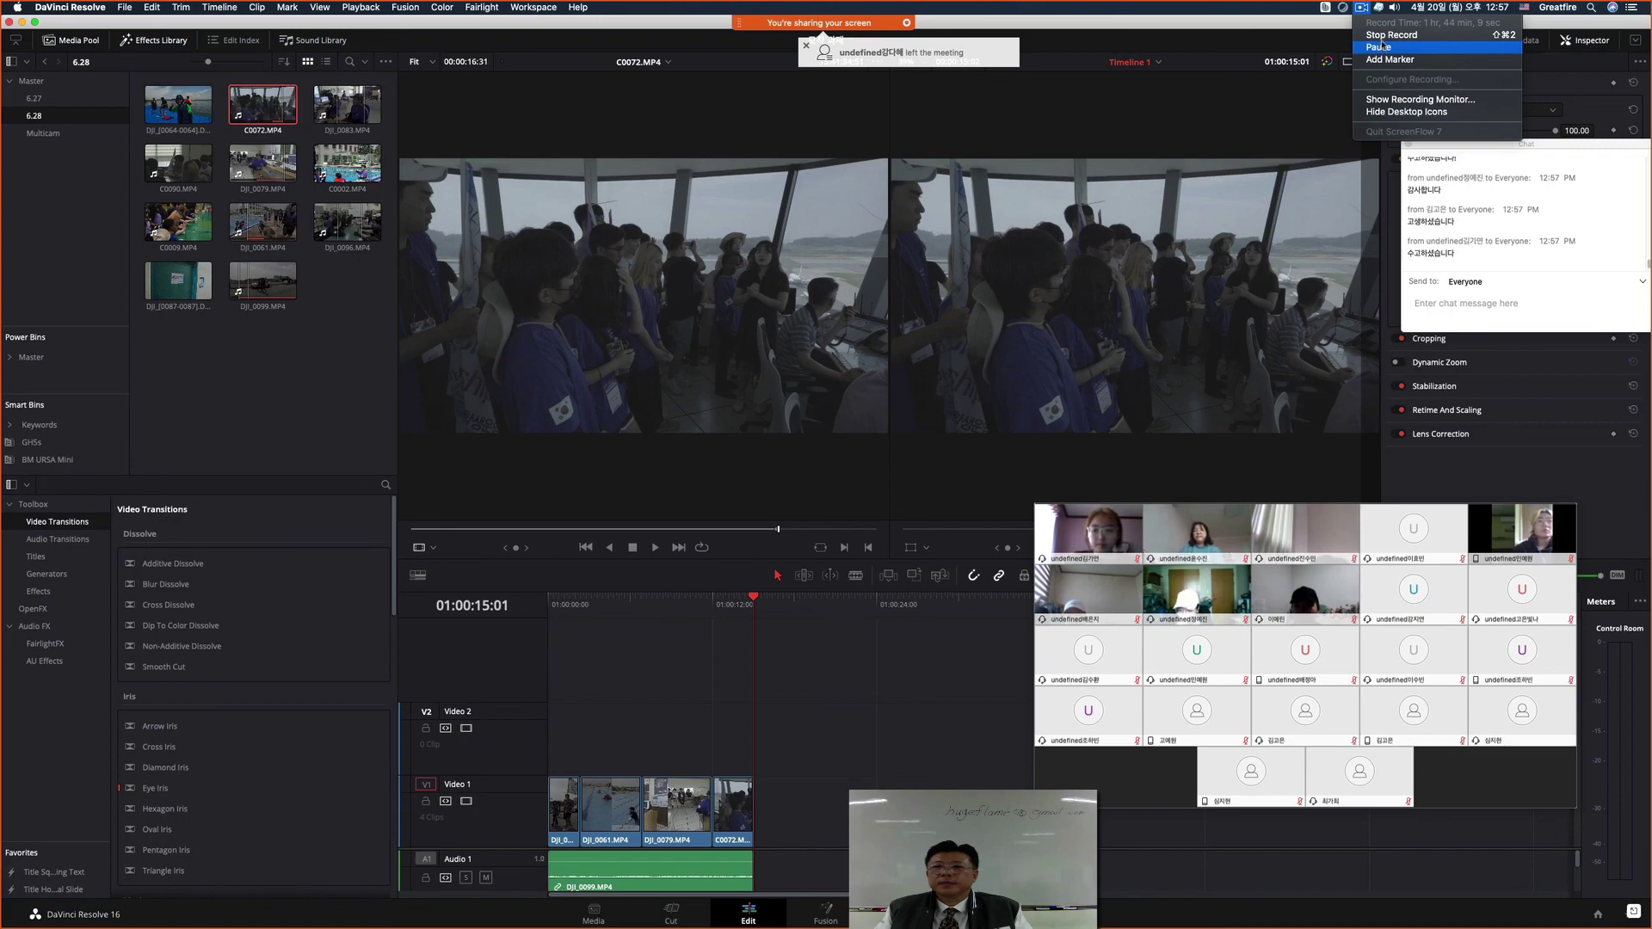